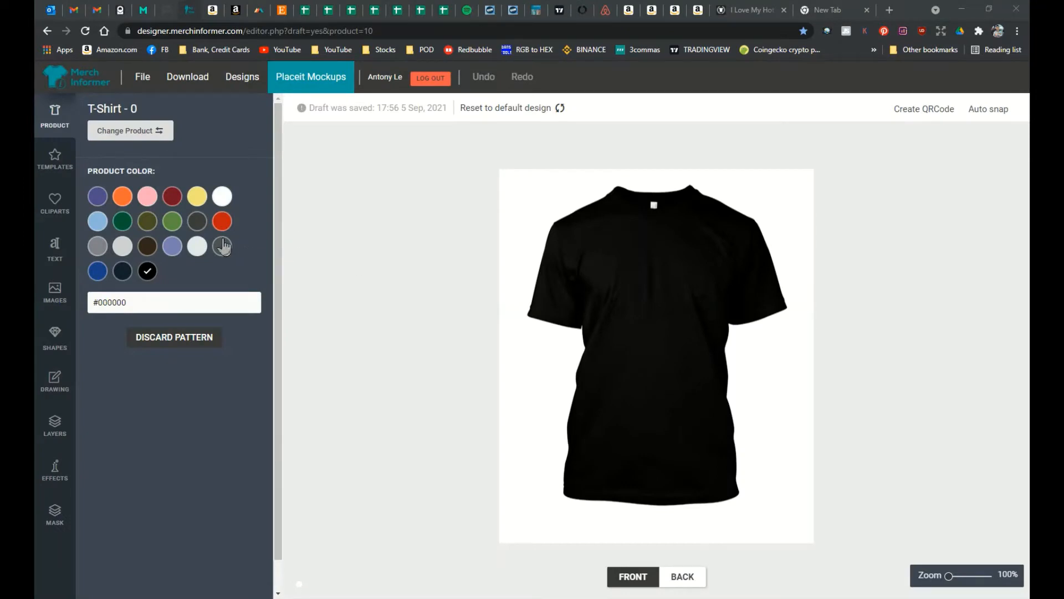
Preview the T-shirt in white, blue and navy, and return the product color to black.
left_click(221, 200)
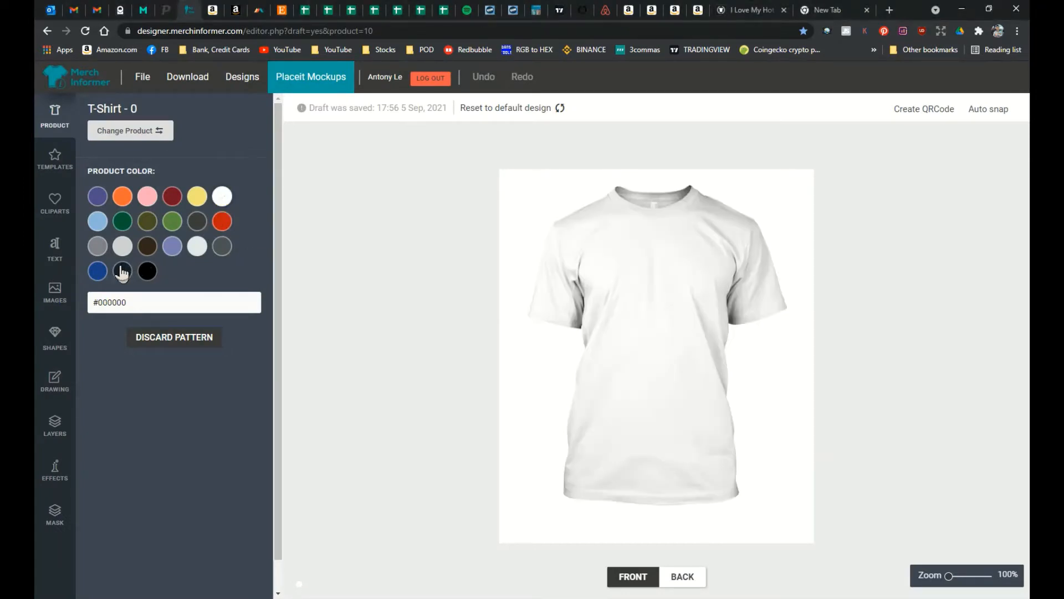
left_click(98, 271)
left_click(123, 272)
left_click(147, 271)
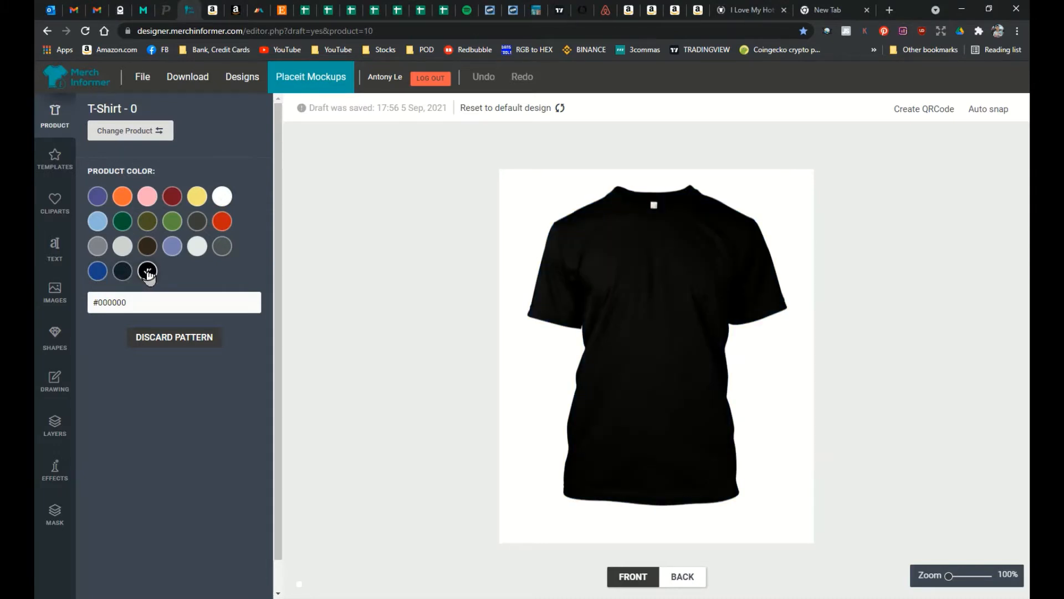
Add a text in the Baloo Bhaina font to the shirt front and fill it with white.
left_click(68, 260)
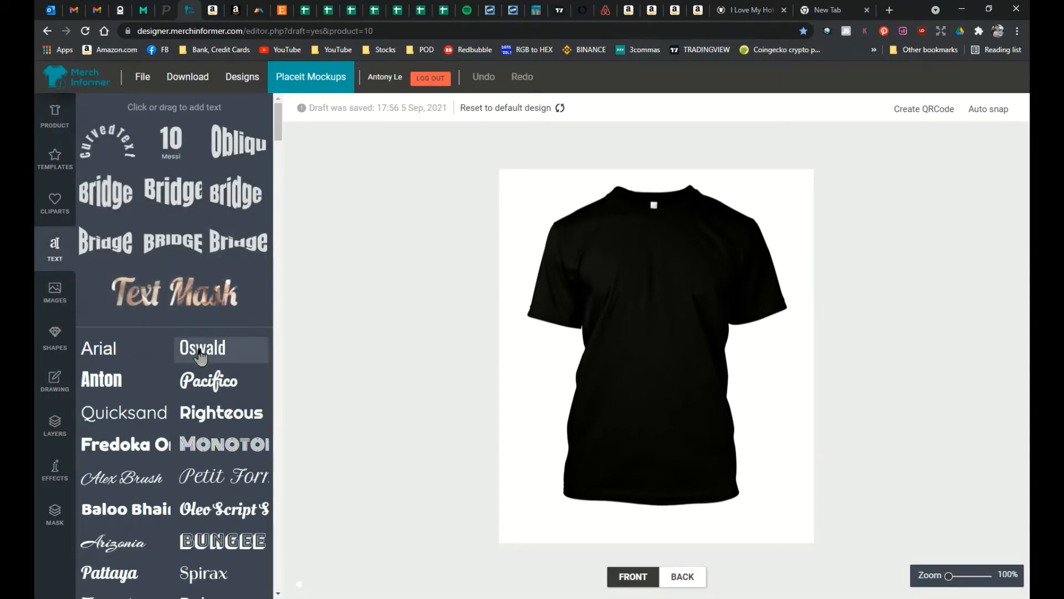
scroll(200, 357, "down", 3)
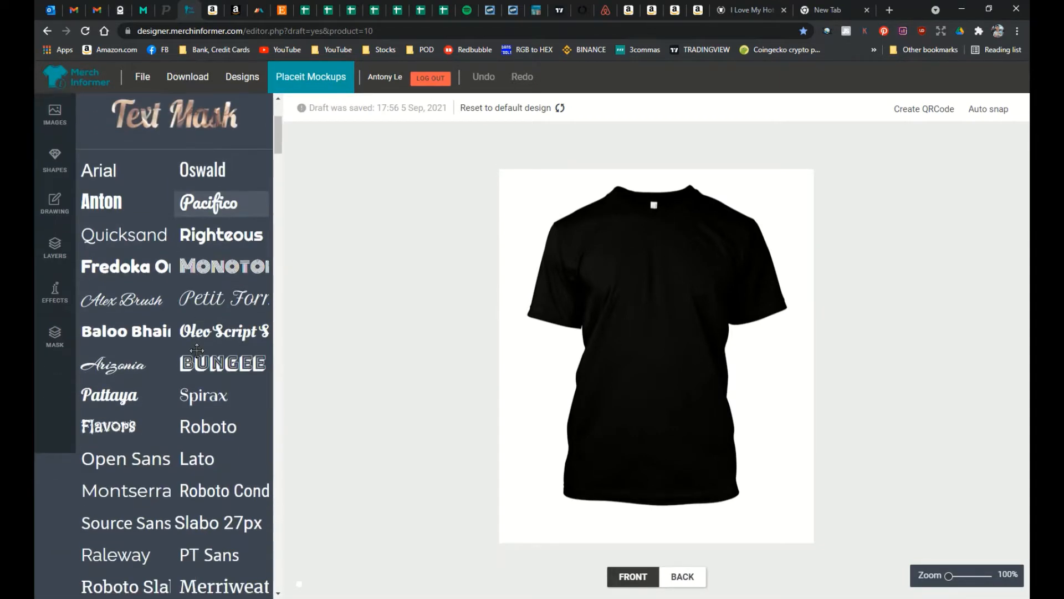
left_click(114, 333)
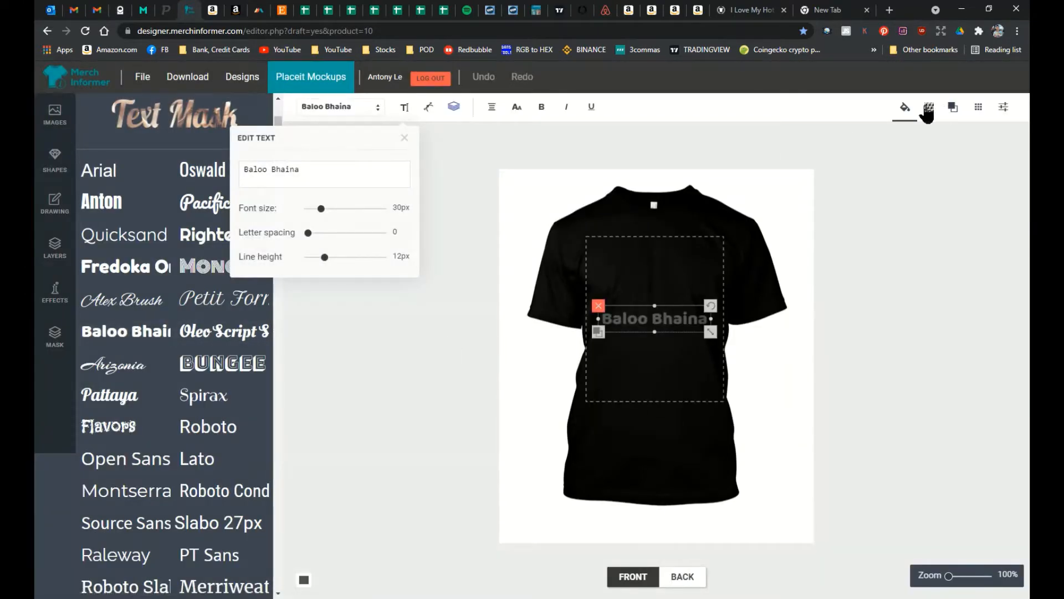
left_click(905, 108)
left_click(890, 171)
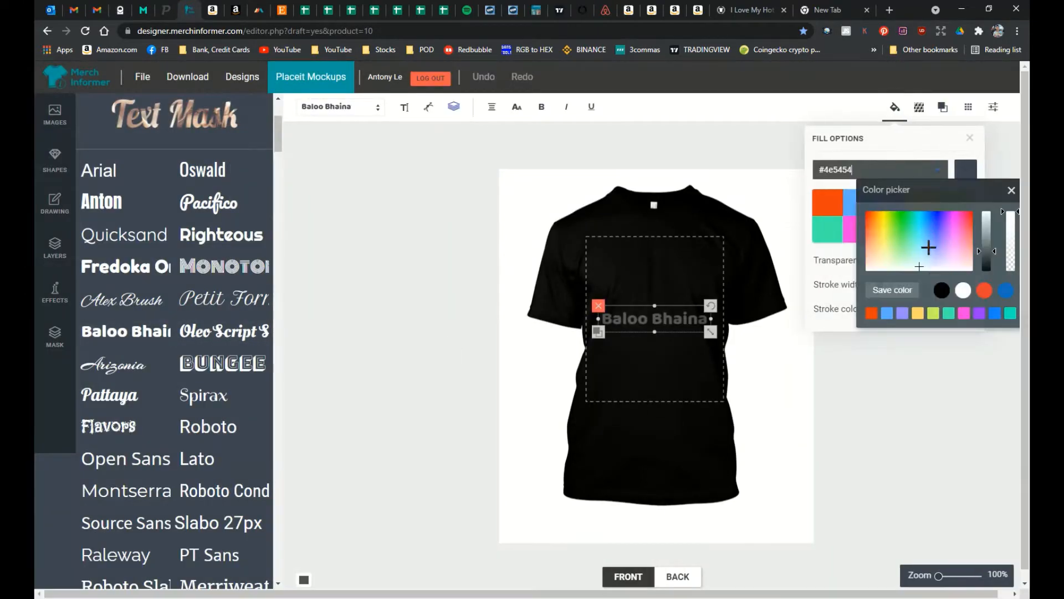
left_click(964, 289)
Change the text to "I", enlarge it and place it in the upper-left corner of the print area.
left_click(405, 107)
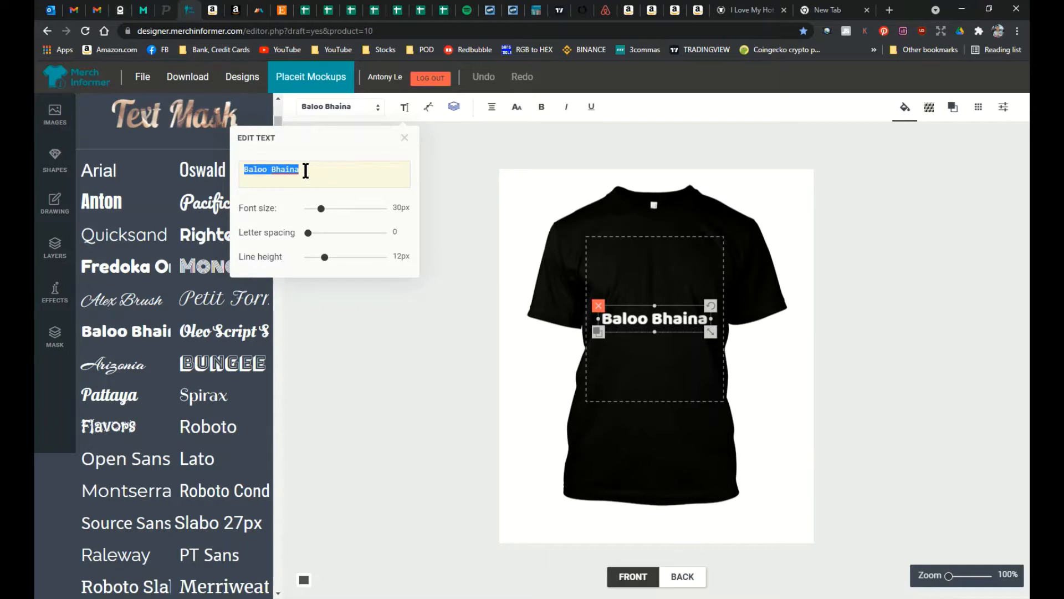
type("I")
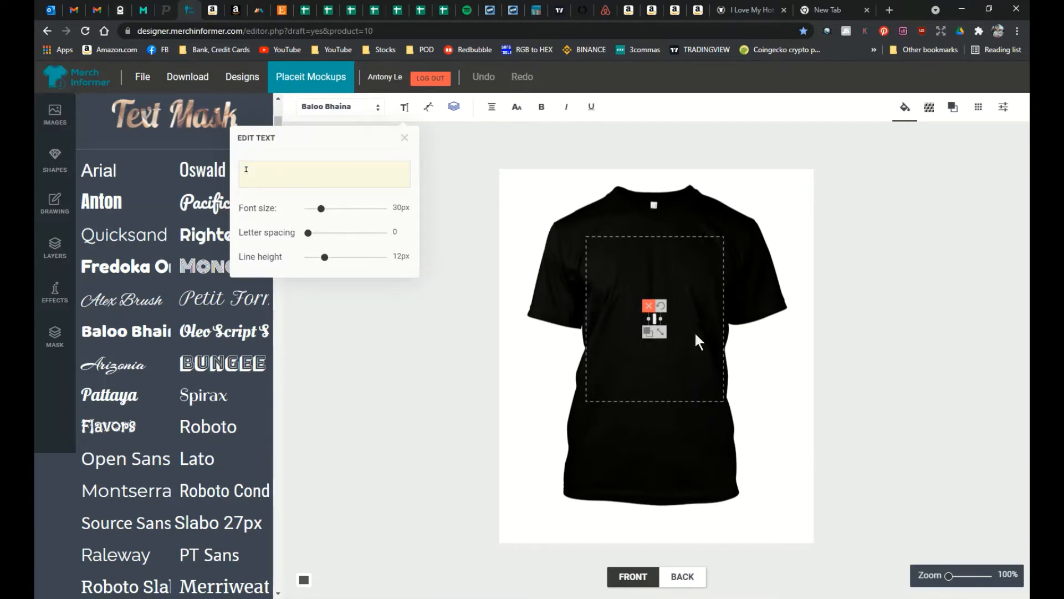
left_click_drag(661, 332, 614, 268)
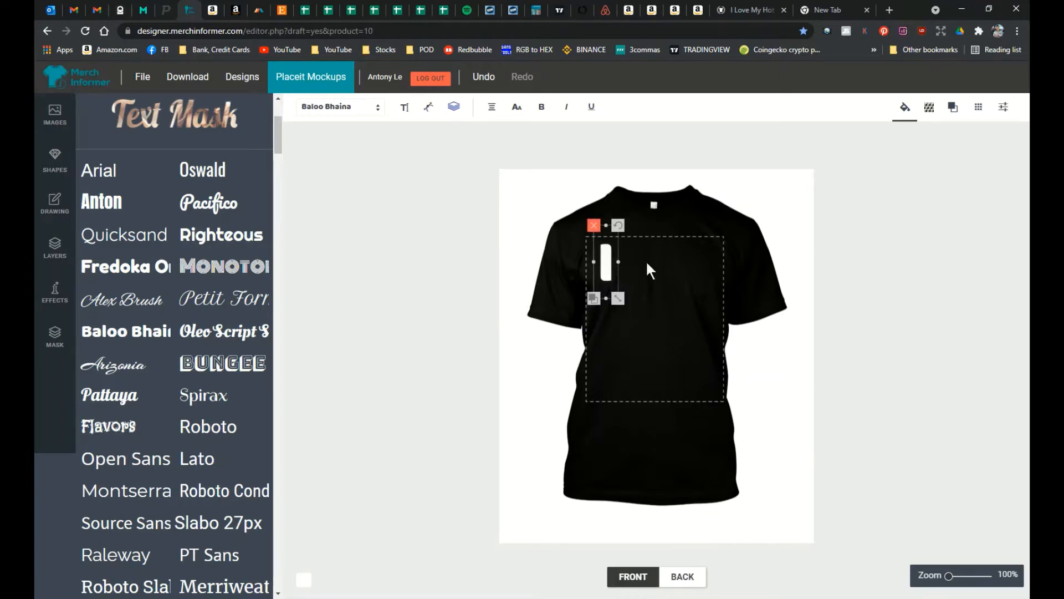
left_click(594, 301)
left_click_drag(641, 290, 611, 327)
left_click(404, 107)
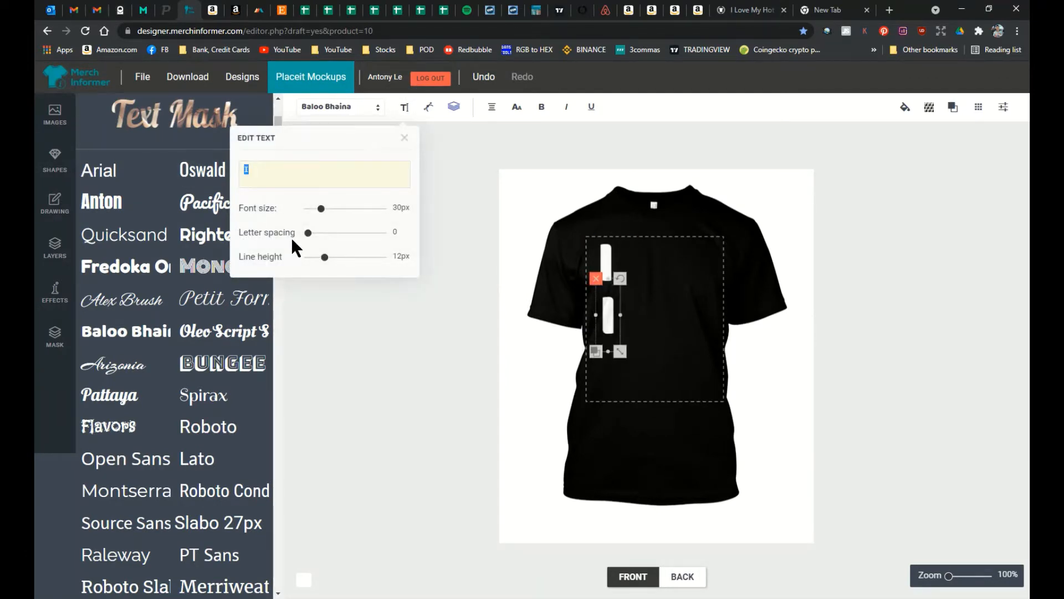
type("MY")
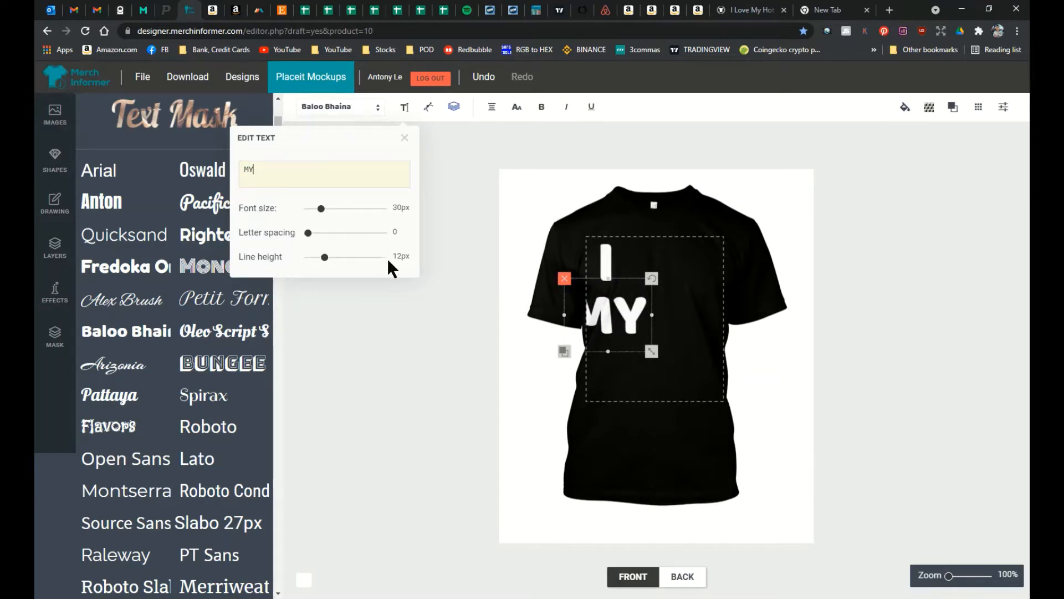
left_click_drag(621, 316, 680, 266)
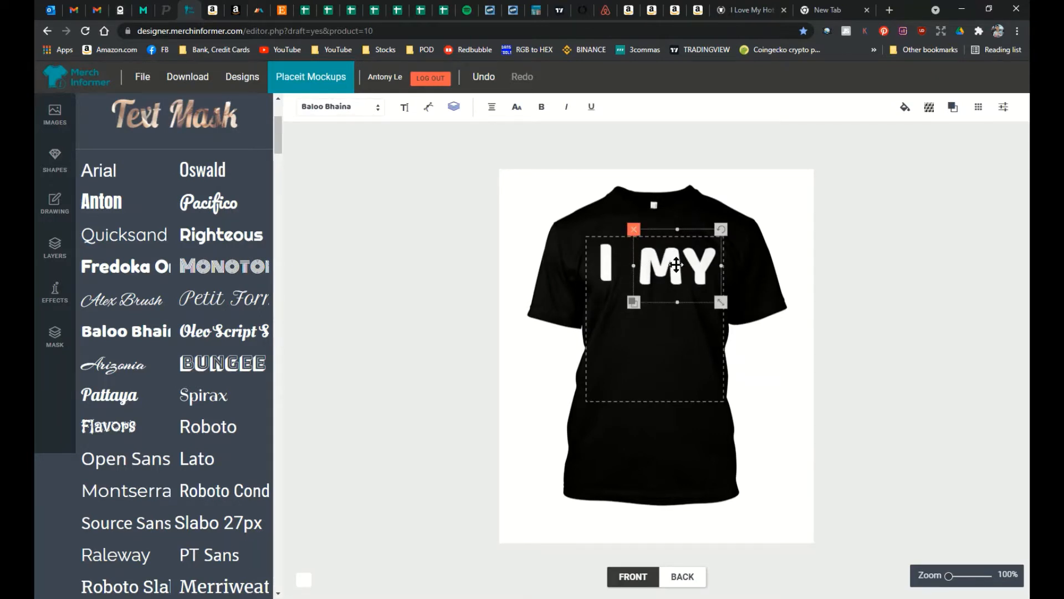
left_click(746, 10)
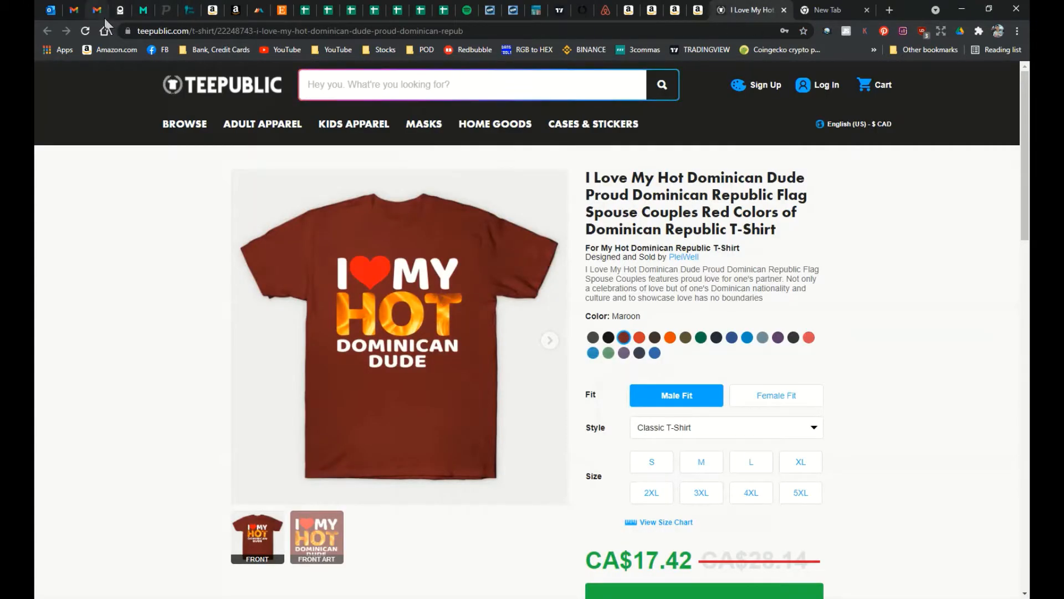
left_click(191, 9)
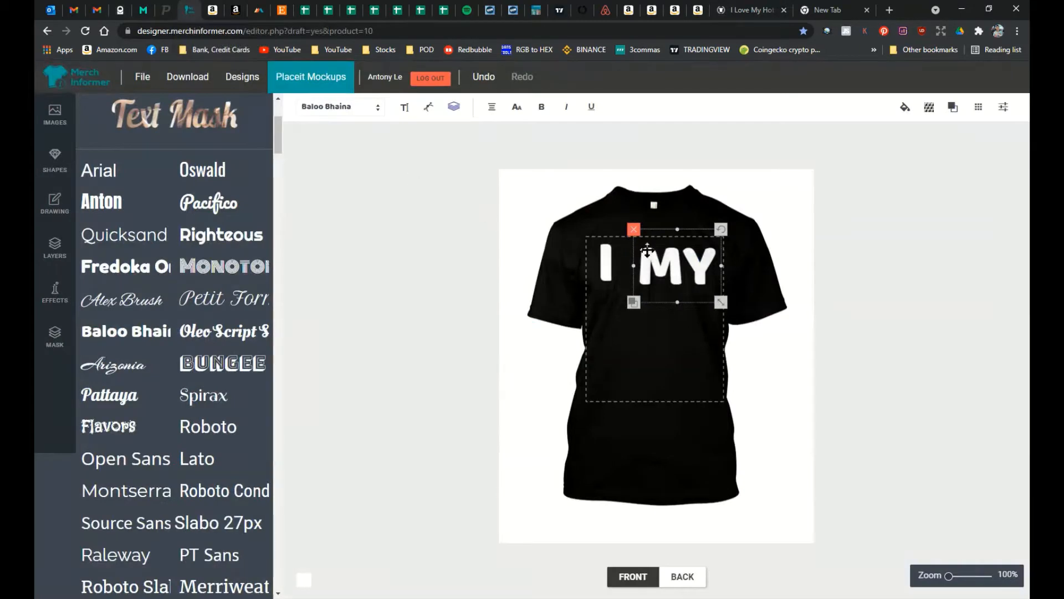
left_click(634, 229)
Extend the "I" text to "I MY", with a wide gap of spaces between the two words.
left_click(605, 265)
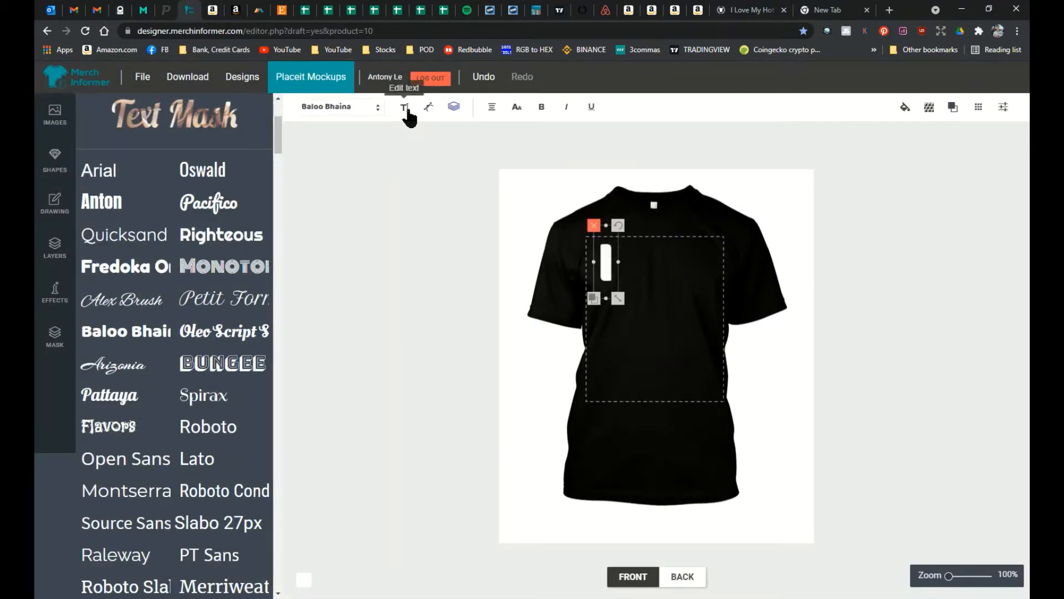
left_click(406, 110)
left_click(337, 173)
type("MY")
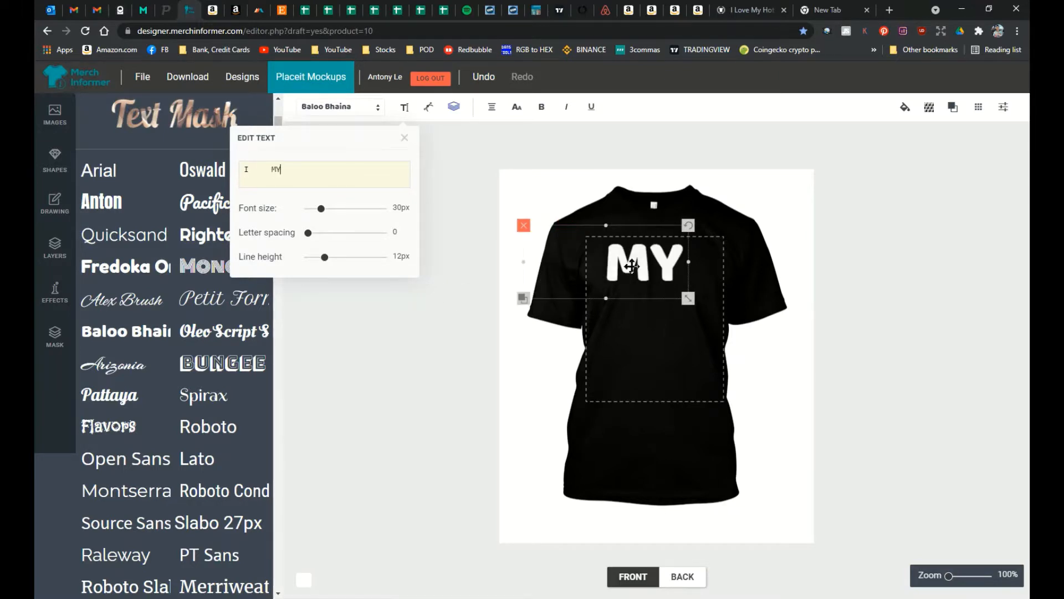
Scale the "I MY" line to the print area's width and align it to the top center.
left_click(631, 266)
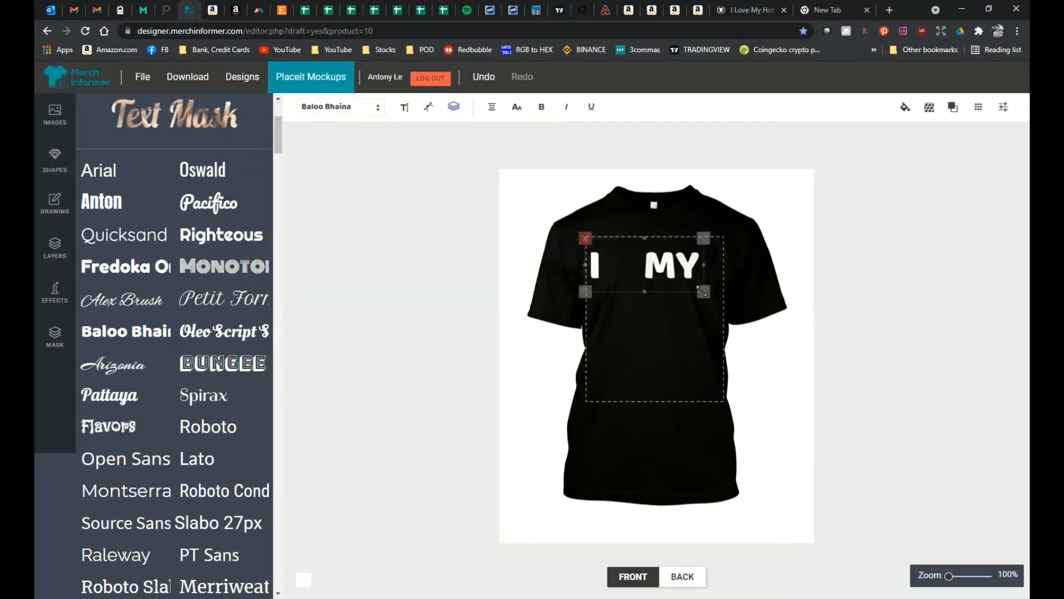
left_click_drag(703, 291, 679, 267)
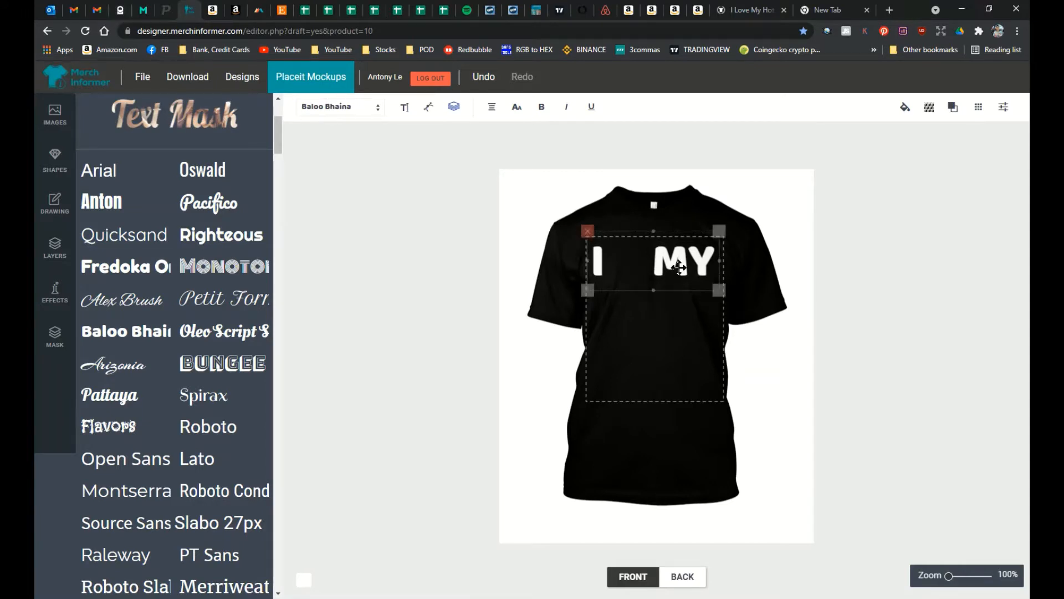
left_click(975, 107)
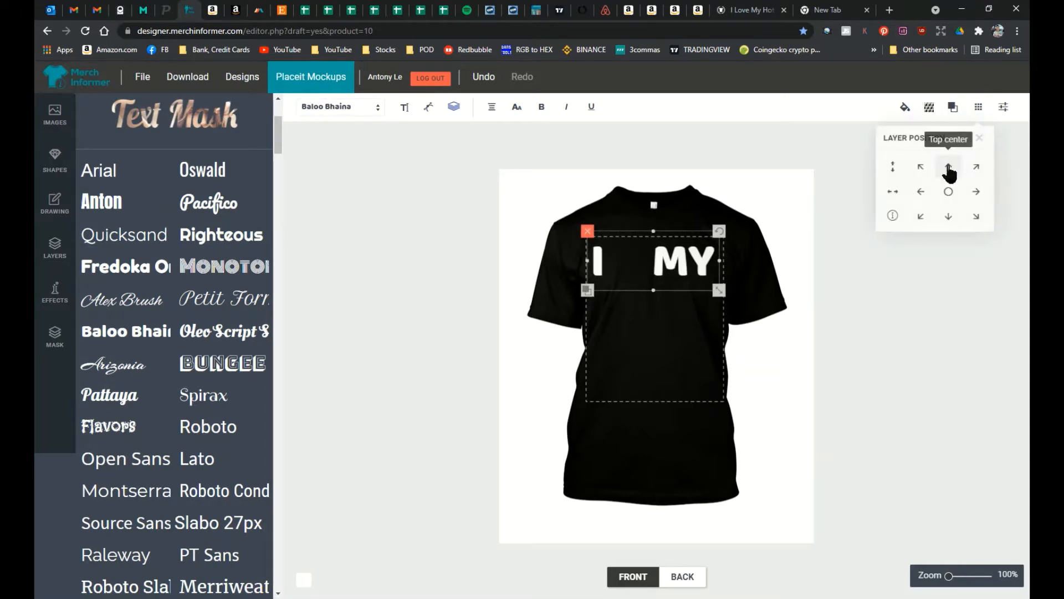
left_click(948, 167)
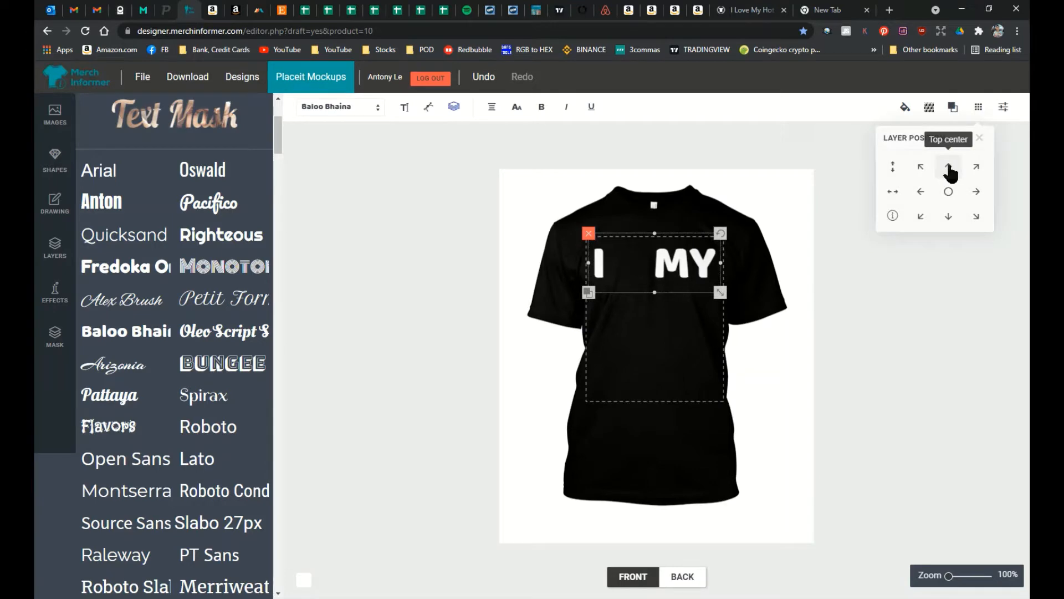
Duplicate the "I MY" line and rename the first layer in the list I HEART MY.
left_click(588, 297)
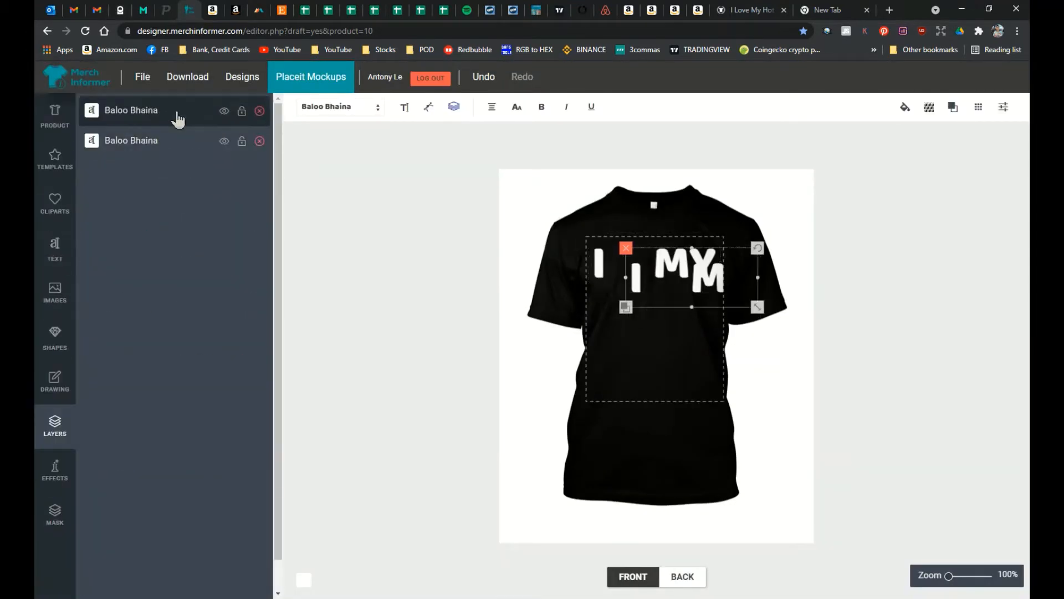
left_click(139, 123)
type("I HEART MY")
Move the other "I MY" line directly beneath the first one, lining up both lines.
left_click(207, 150)
key("Down")
key("Down")
key("Down")
key("Down")
key("Left")
key("Left")
key("Left")
key("Left")
key("Left")
key("Left")
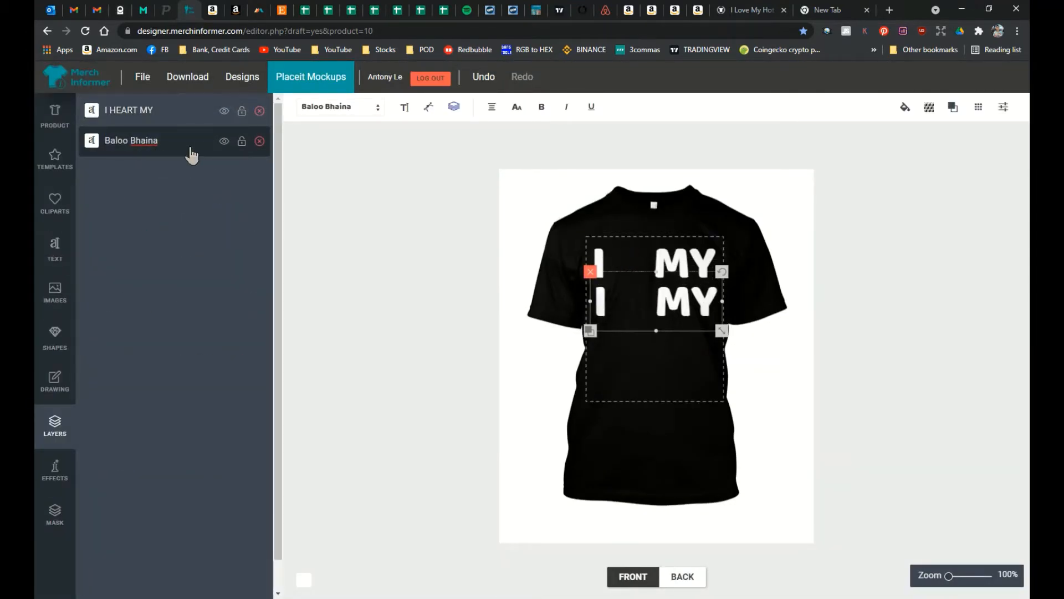
Following the TeePublic reference shirt, rename the second layer HOT, change its text to "HOT" and enlarge it to the first line's width.
left_click(751, 10)
left_click(189, 10)
triple_click(133, 140)
type("HOT")
left_click(405, 107)
type("HOT")
left_click_drag(703, 331, 724, 342)
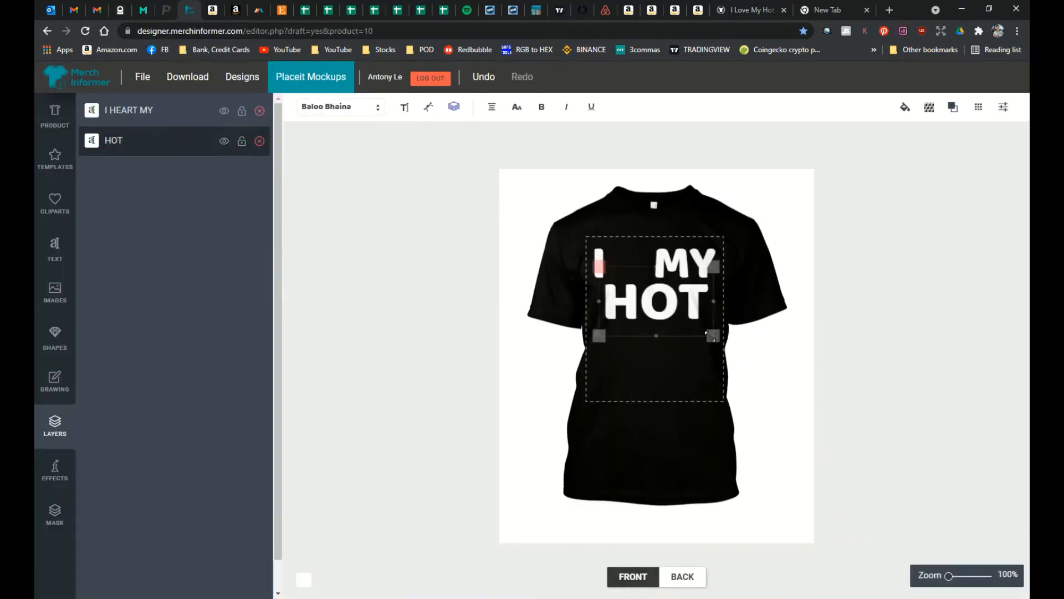
Center the HOT text in the print area and nudge it up close beneath the "I MY" line.
left_click(979, 107)
left_click(949, 192)
key("Up")
key("Up")
key("Up")
key("Up")
Duplicate the I HEART MY text and place the copy below HOT.
left_click(138, 110)
left_click(589, 292)
left_click_drag(704, 277, 669, 354)
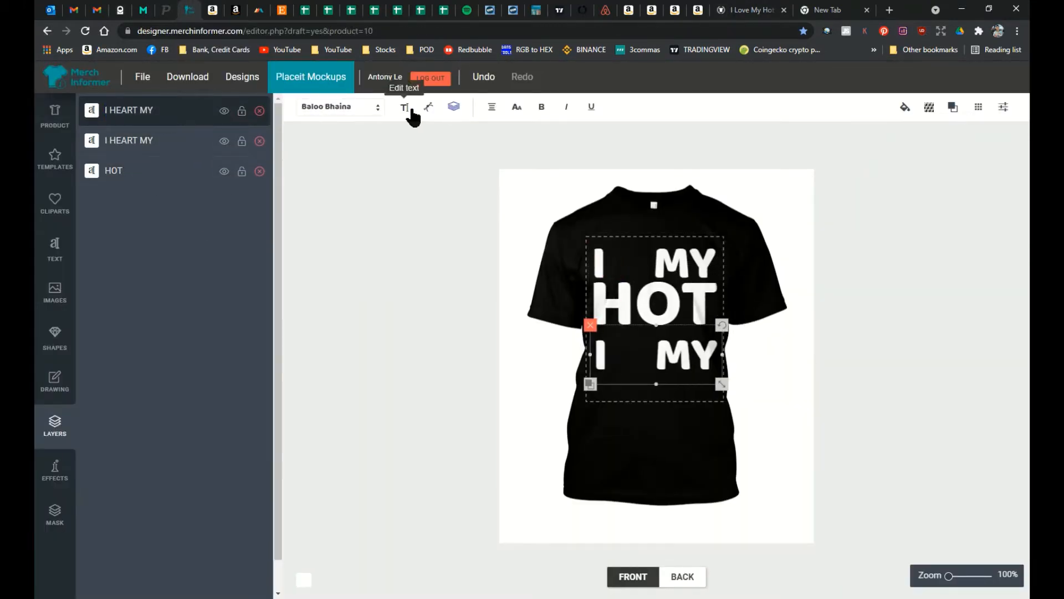
Move the copy's layer to the end of the layer list, rename it DOMINICAN and change its text to "DOMINICAN".
left_click(751, 10)
left_click(190, 10)
left_click_drag(189, 110, 189, 171)
triple_click(133, 171)
type("VARIANTDOMINICAN")
left_click(404, 107)
type("DOMINICAN")
Shrink DOMINICAN to the width of HOT and center it directly beneath HOT.
left_click_drag(773, 383, 723, 371)
key("Up")
key("Up")
key("Up")
key("Up")
left_click(405, 107)
left_click_drag(324, 209, 321, 209)
left_click(979, 107)
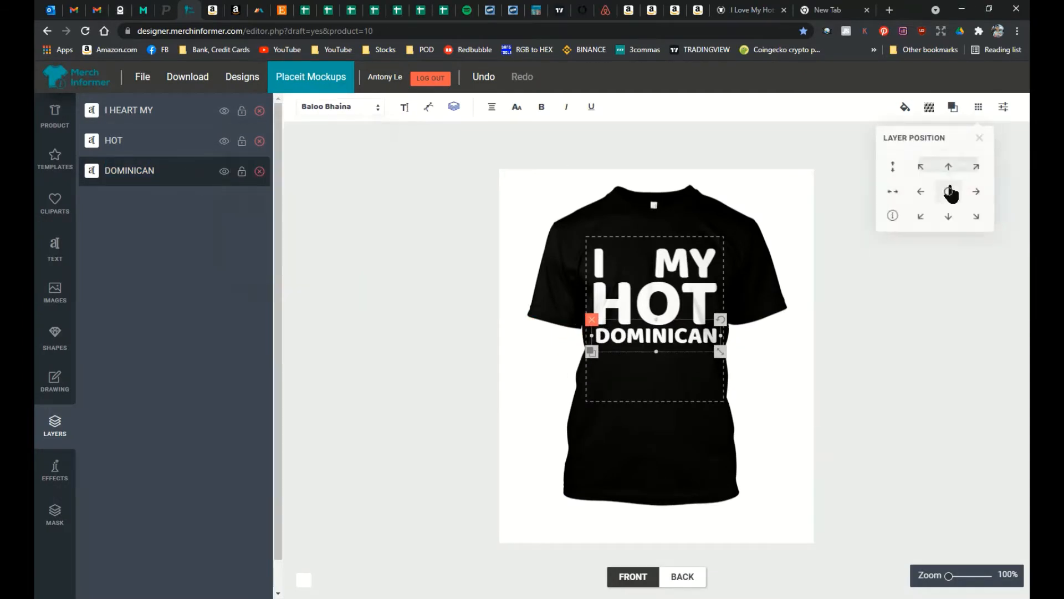
left_click(948, 191)
Duplicate the I HEART MY text again and align the copy to the bottom center of the print area.
left_click(604, 310)
left_click(599, 265)
left_click(589, 290)
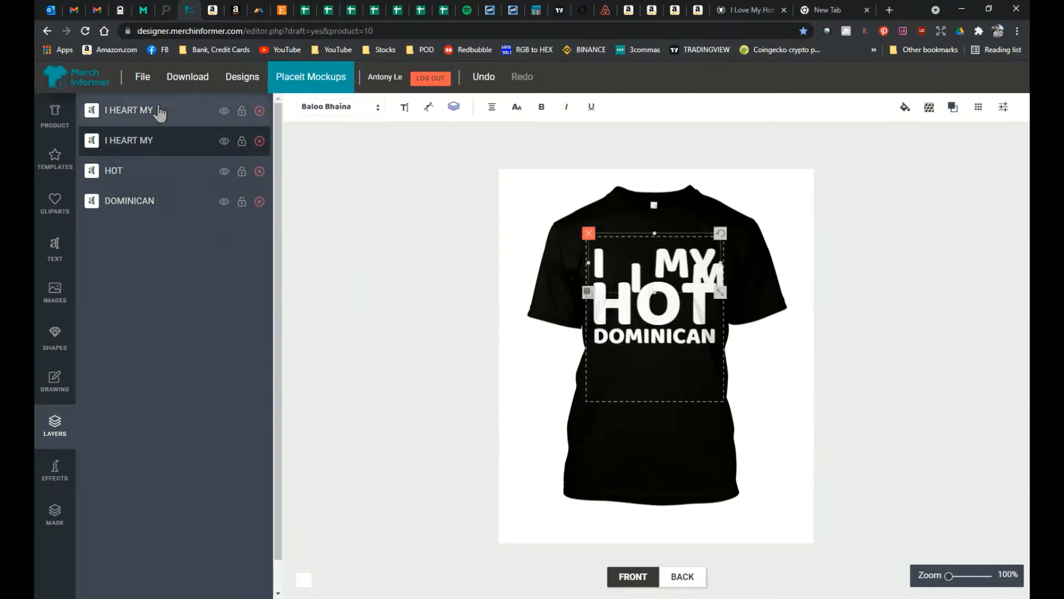
left_click(159, 113)
left_click(978, 107)
left_click(947, 217)
Try the wordings "BABE" and "HUSBAND" on the bottom line, scaling HUSBAND to fit the print area.
left_click(405, 107)
type("BABE")
key("ctrl+a")
type("husband")
key("ctrl+a")
type("HUSBAND")
left_click_drag(757, 403, 730, 381)
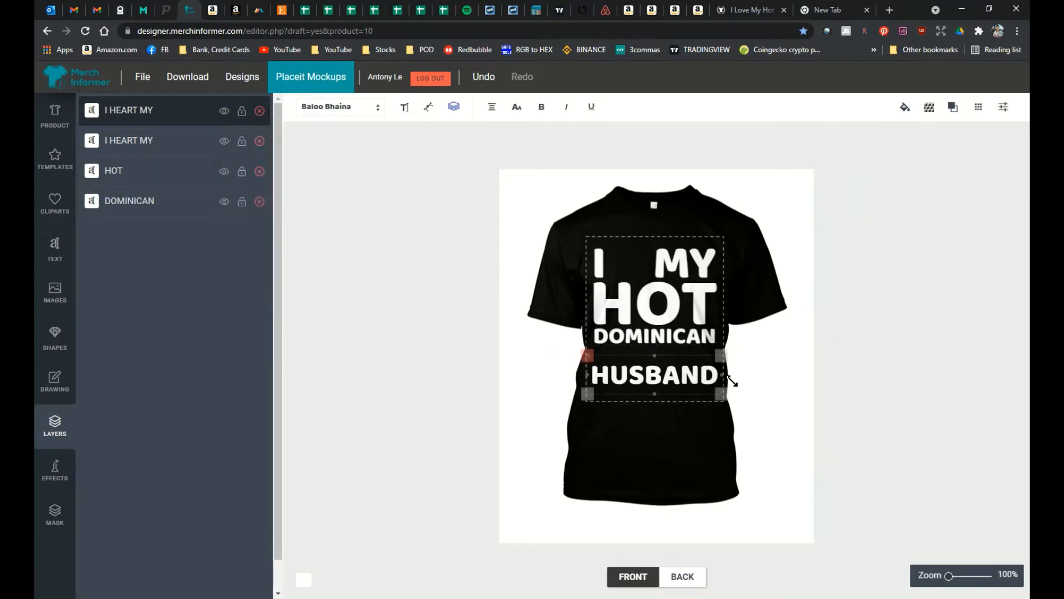
Change the bottom line's text to "BESTFRIEND" and scale it down to fit the print area's width.
left_click(405, 107)
key("ctrl+a")
type("BESTFRIEND")
left_click(436, 322)
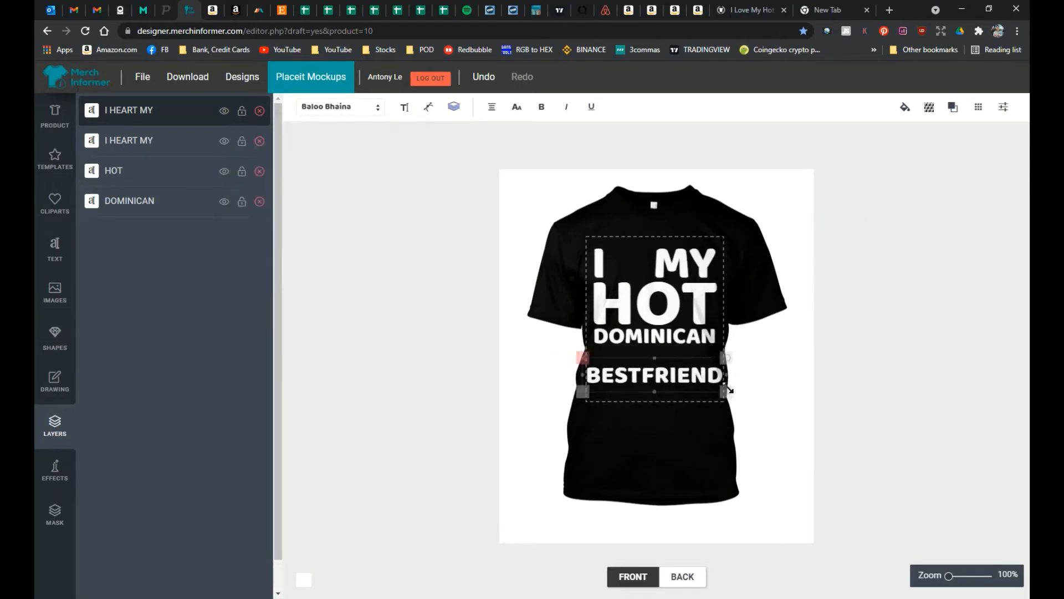
Move BESTFRIEND up until it sits directly beneath DOMINICAN, and deselect it.
key("Up")
key("Up")
key("Up")
key("Up")
key("Down")
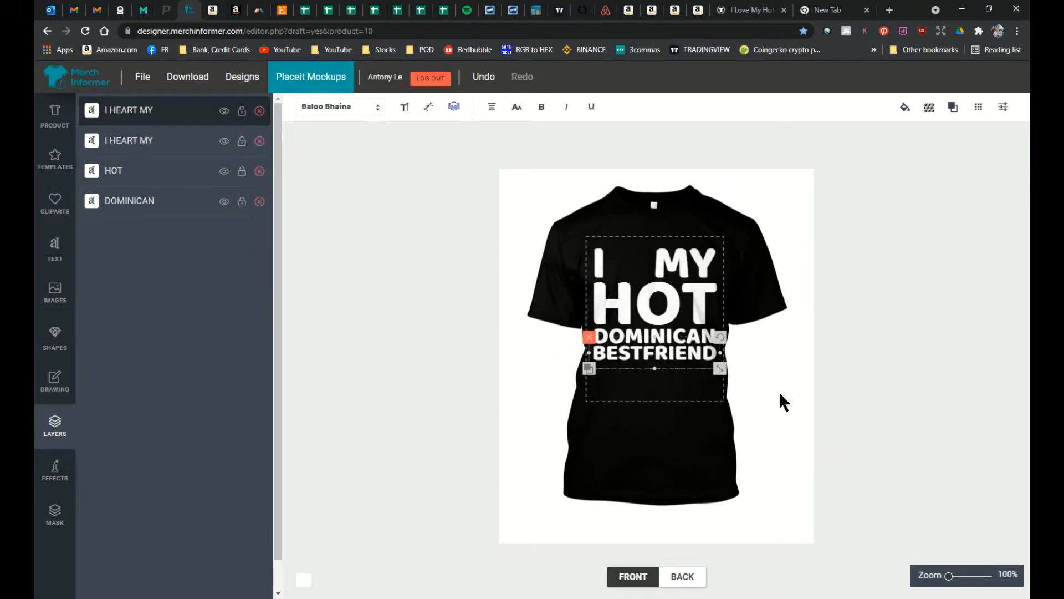
key("Down")
left_click(892, 379)
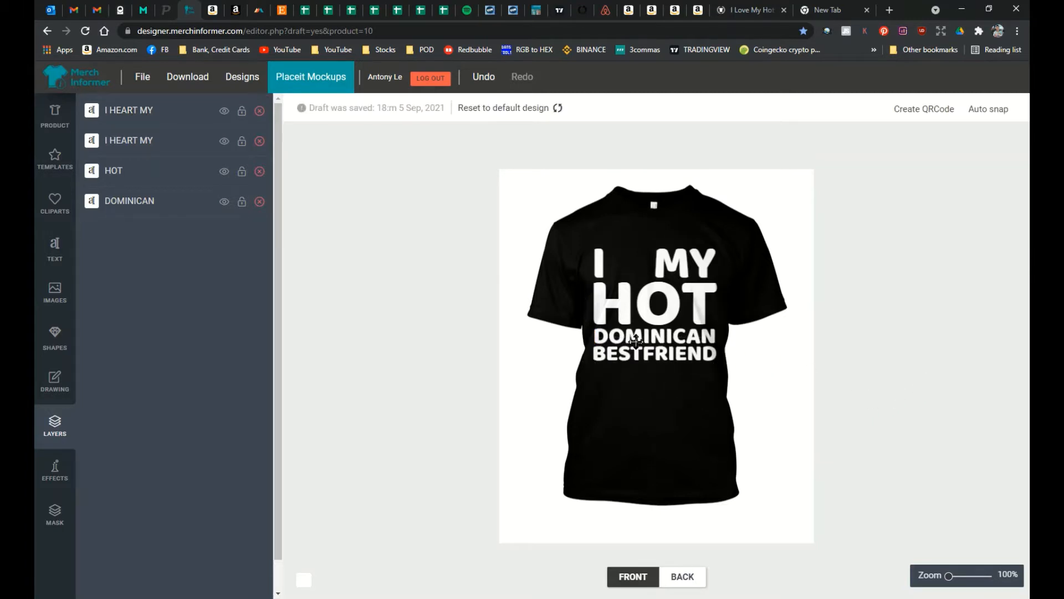
Check the heart on the TeePublic reference shirt, add a heart shape to the design and fill it with orange-red.
left_click(748, 10)
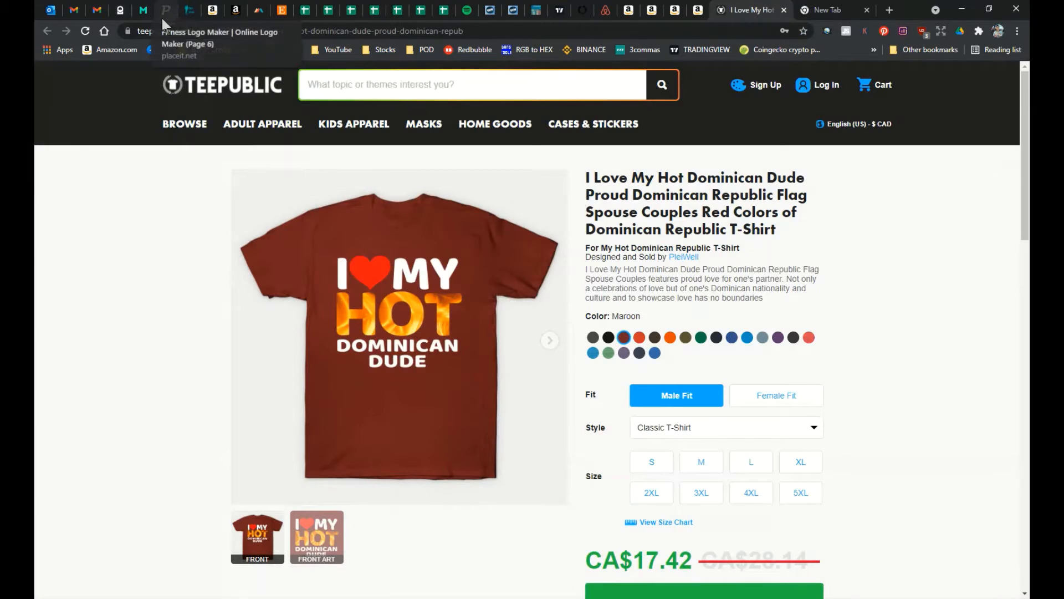
left_click(194, 11)
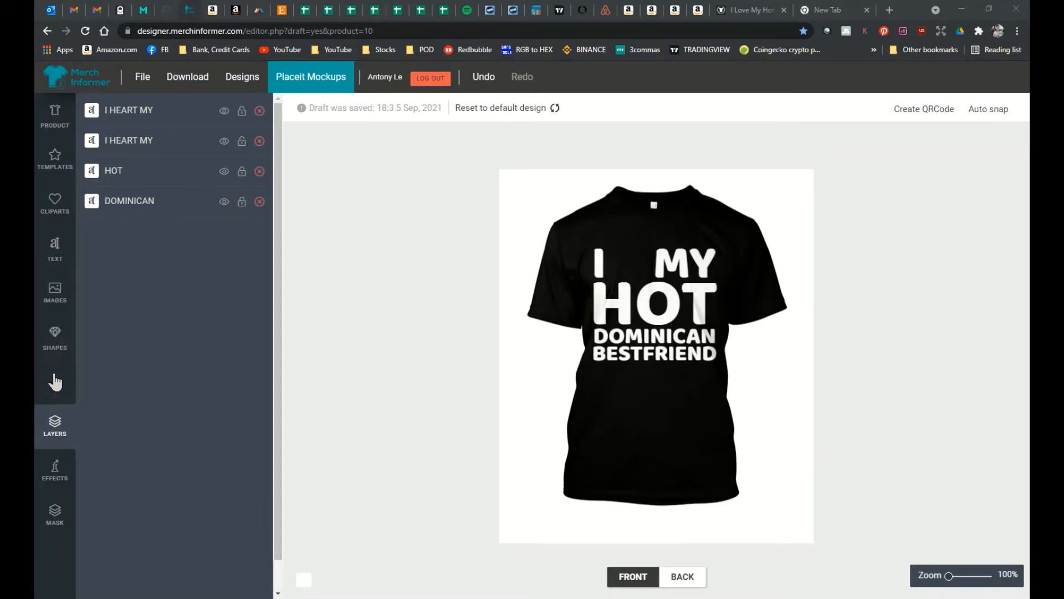
left_click(56, 341)
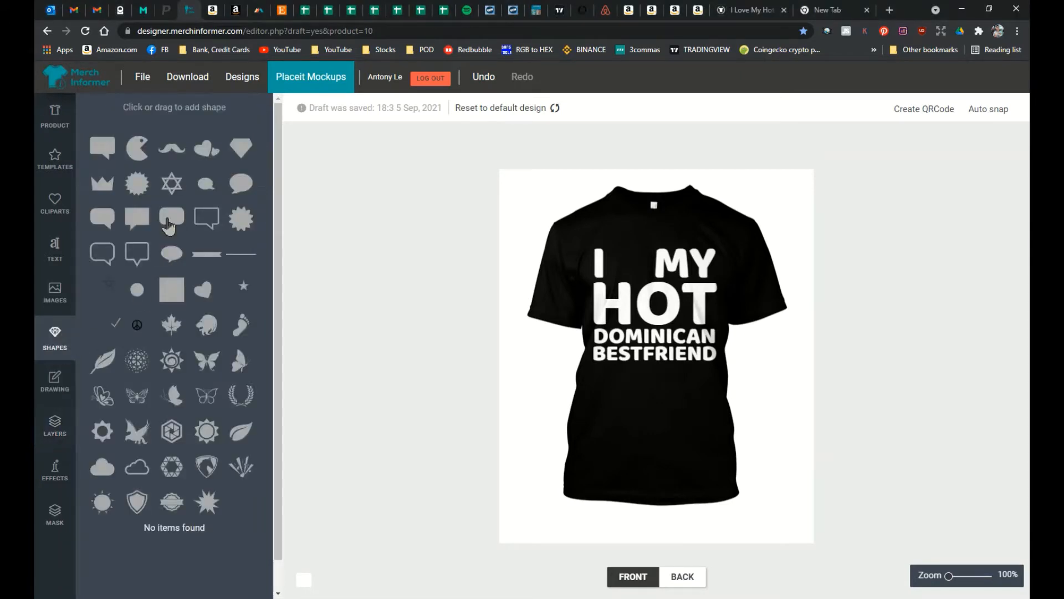
left_click(205, 293)
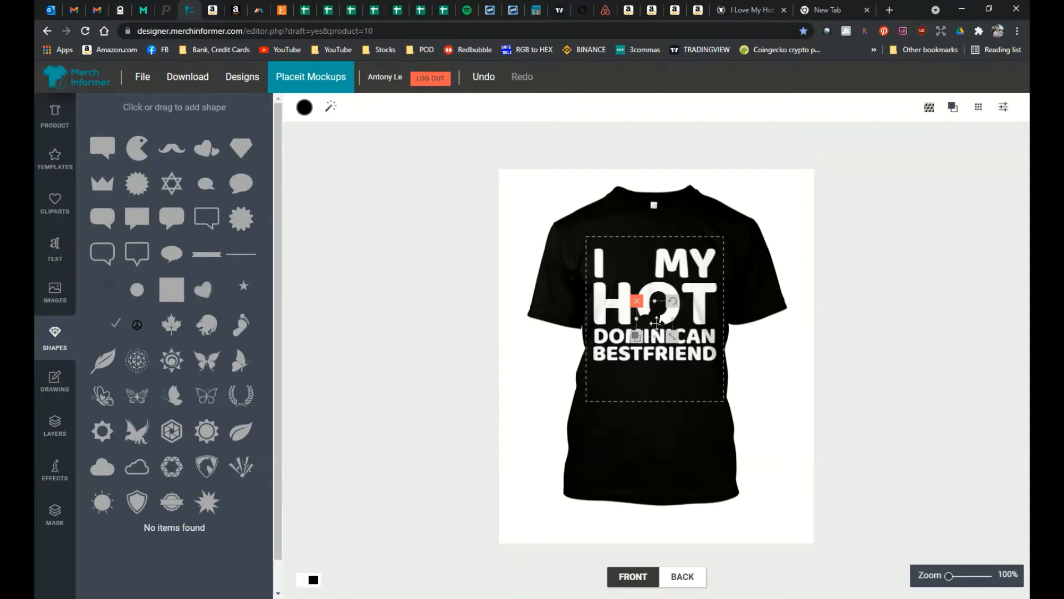
left_click(304, 107)
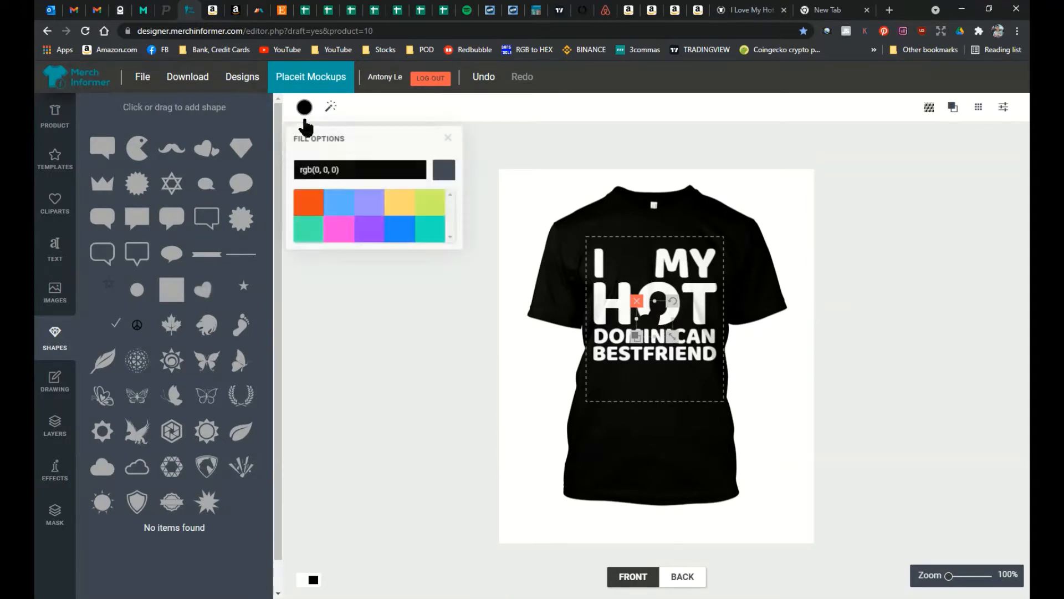
left_click(308, 203)
Enlarge the heart, move it into the gap between I and MY, and rotate it upright.
left_click_drag(672, 336, 695, 355)
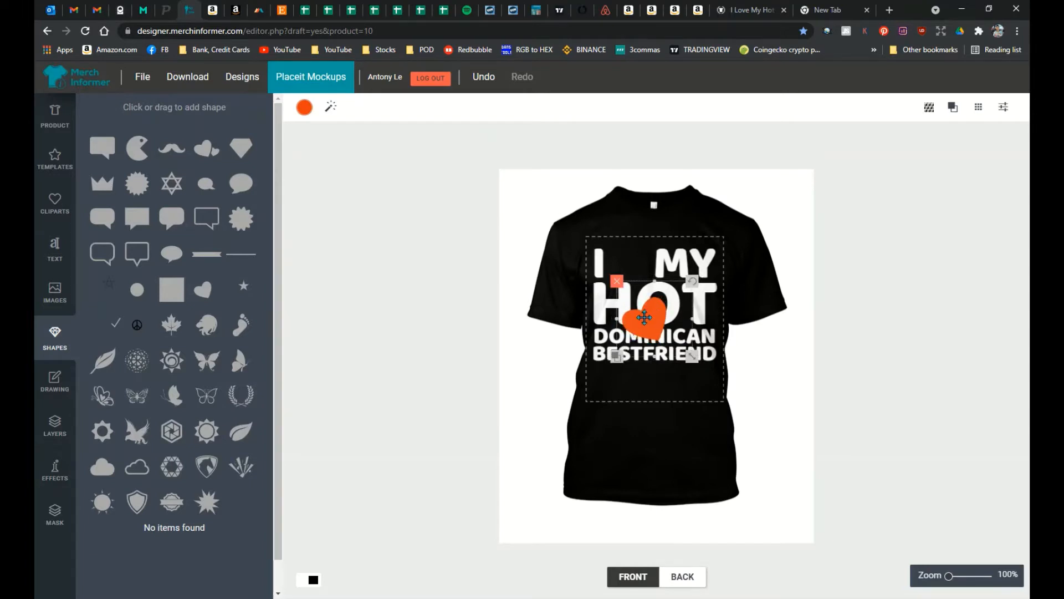
left_click_drag(645, 315, 625, 256)
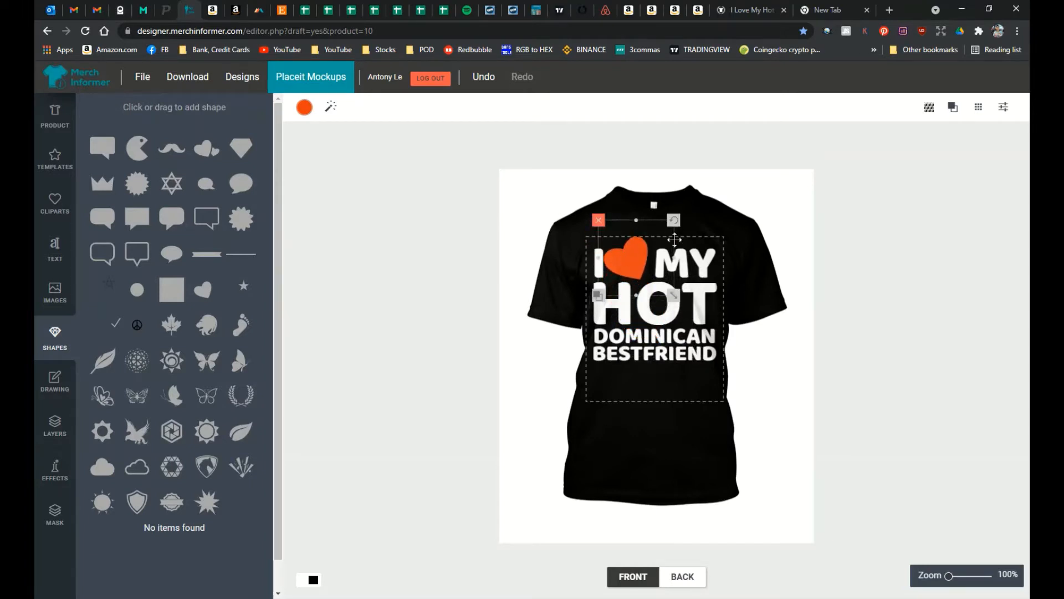
left_click_drag(673, 220, 686, 244)
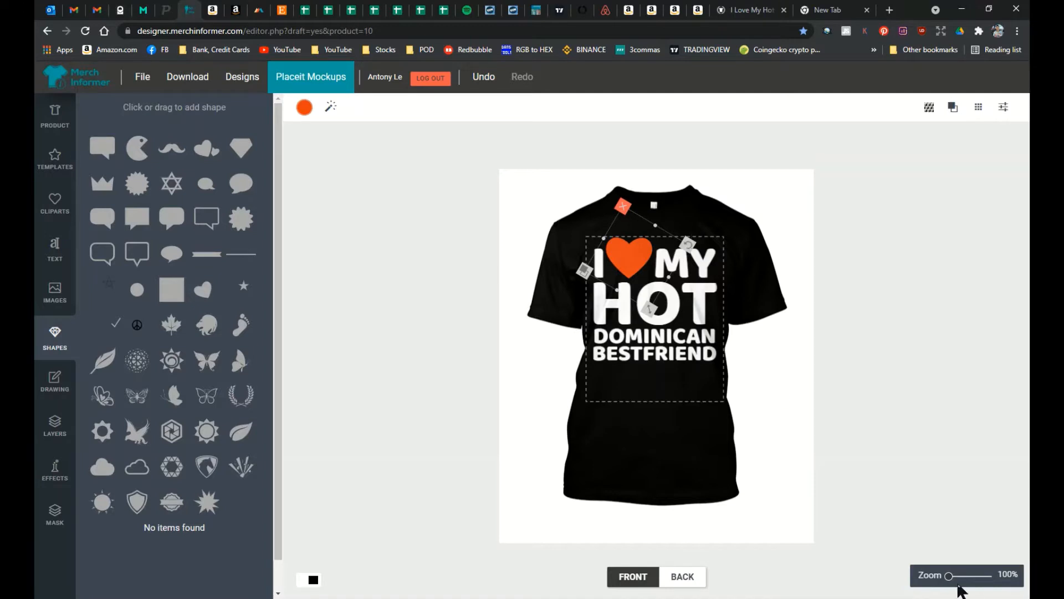
Fine-tune the heart's height and scale it down slightly so it clears the HOT line.
left_click_drag(950, 574, 961, 576)
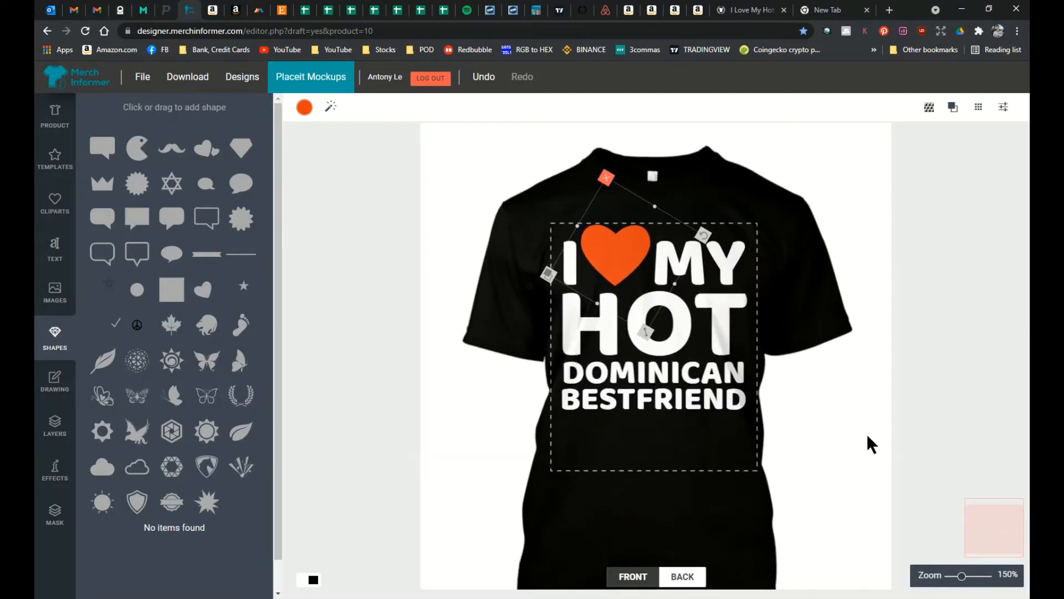
left_click_drag(964, 574, 969, 576)
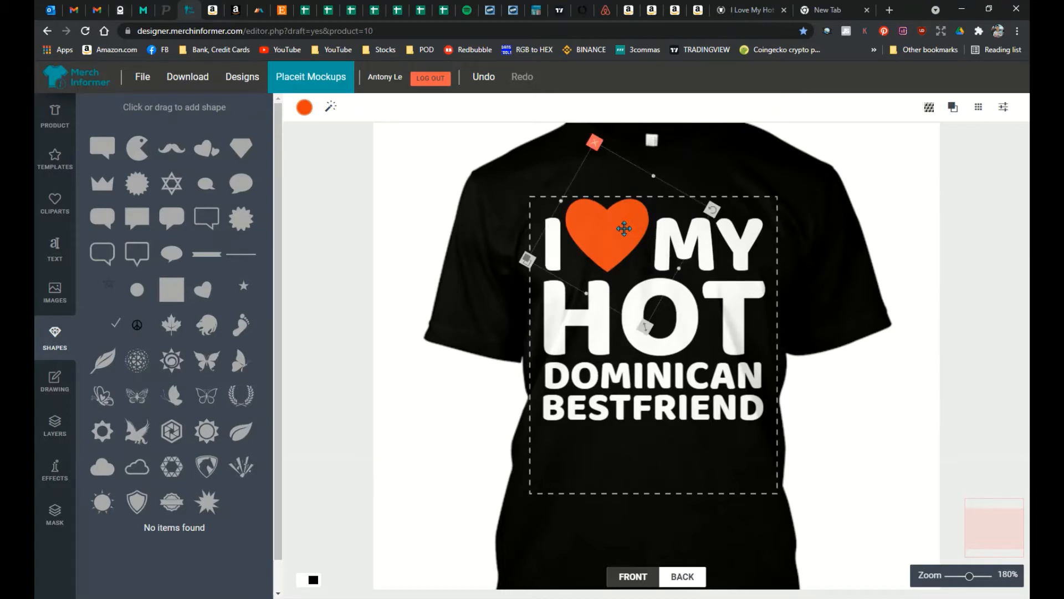
key("Up")
key("Up")
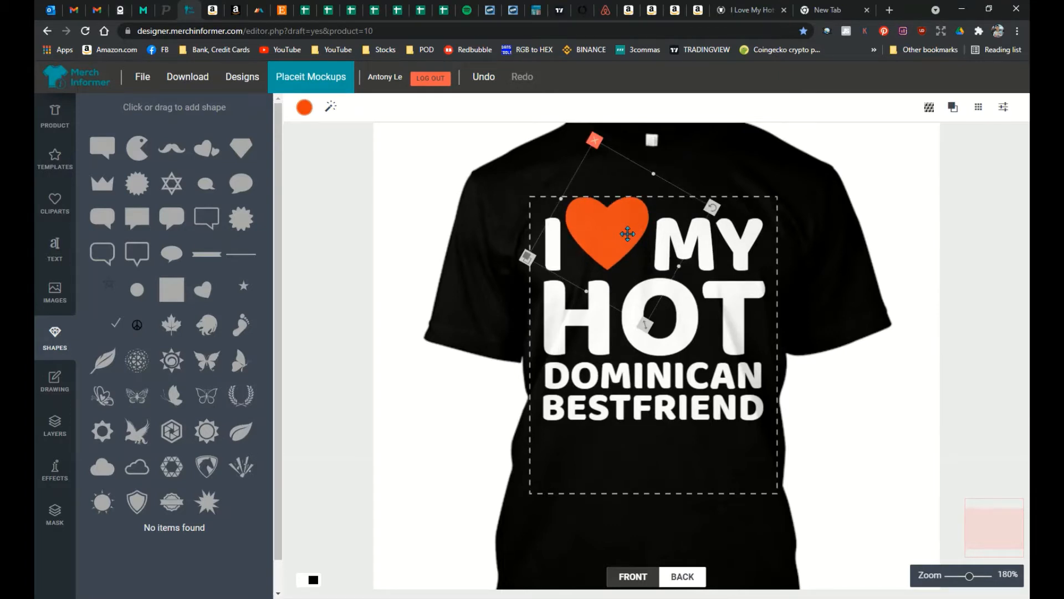
key("Up")
key("Down")
key("Down")
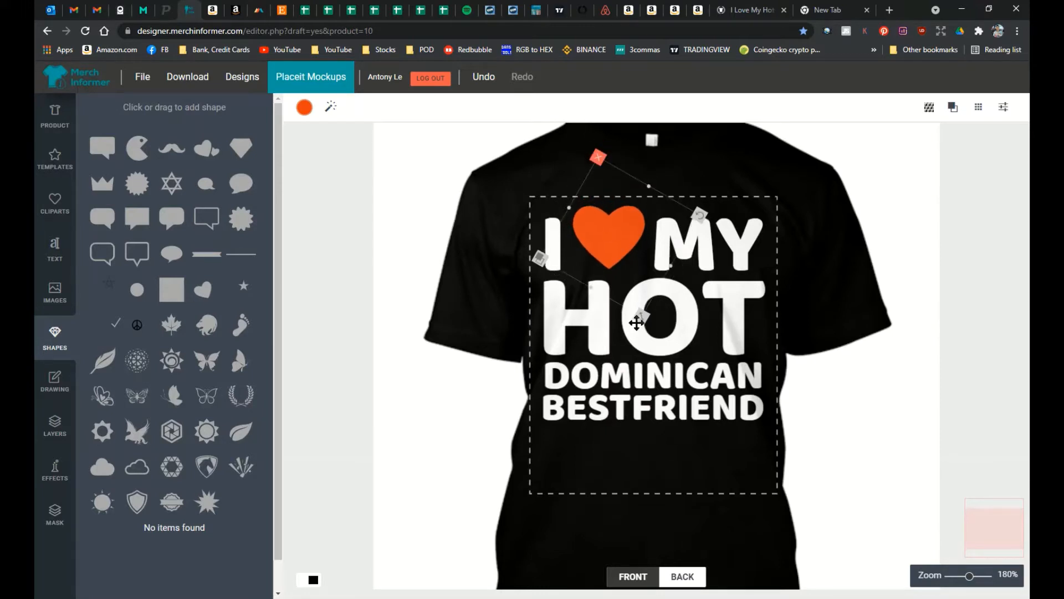
Remove a space between I and MY, and rescale and shift the line to match the width of HOT.
left_click(748, 238)
left_click(269, 169)
key("BackSpace")
left_click_drag(755, 294, 762, 298)
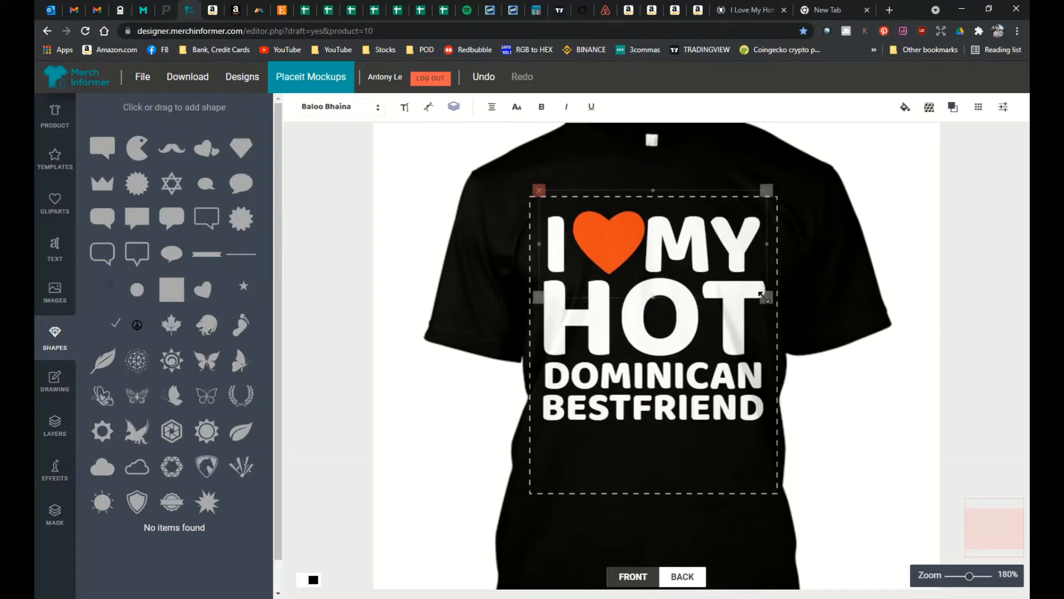
key("Right")
key("Right")
key("Right")
key("Right")
Shrink the heart slightly, nudge it left to center it between I and MY, and deselect it.
left_click(611, 230)
left_click_drag(641, 320, 639, 316)
key("Left")
key("Left")
key("Left")
left_click(922, 392)
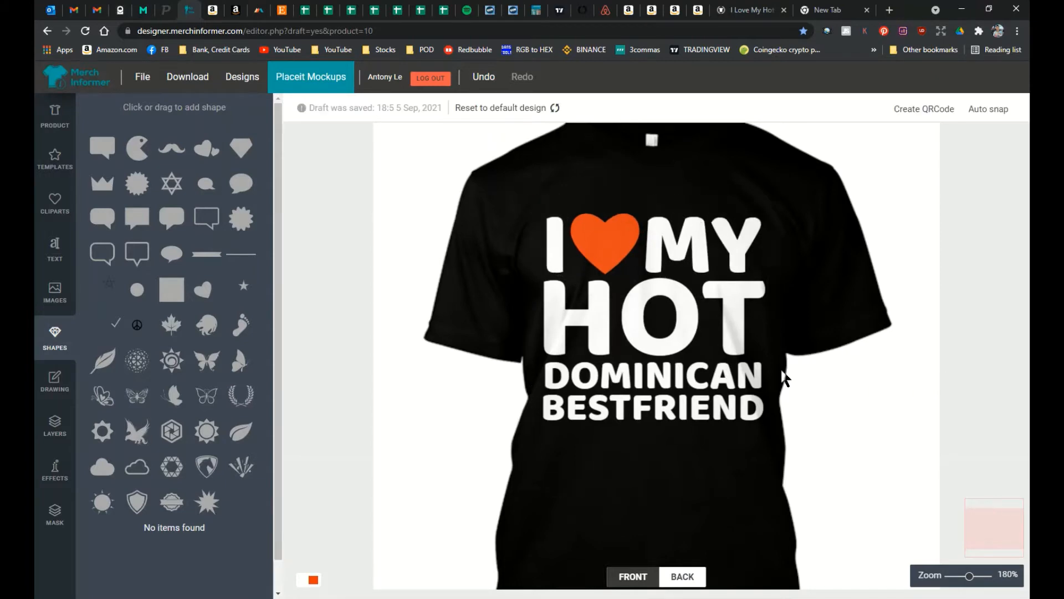
Delete the orange-red heart from the shirt design.
left_click(603, 243)
key("Delete")
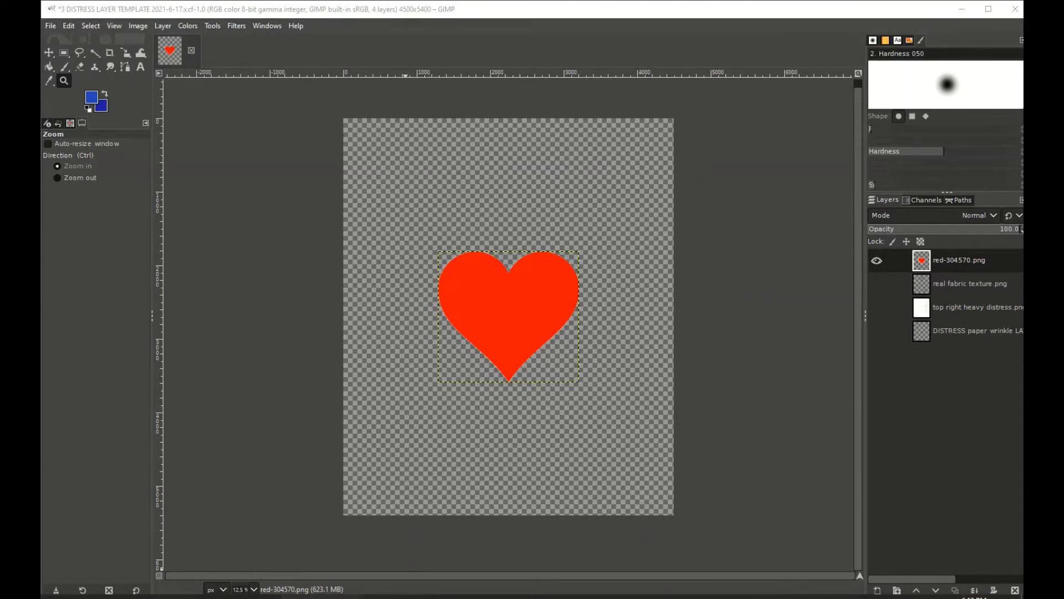
Switch from GIMP to Chrome and open the Pixabay website in a new tab.
left_click(321, 597)
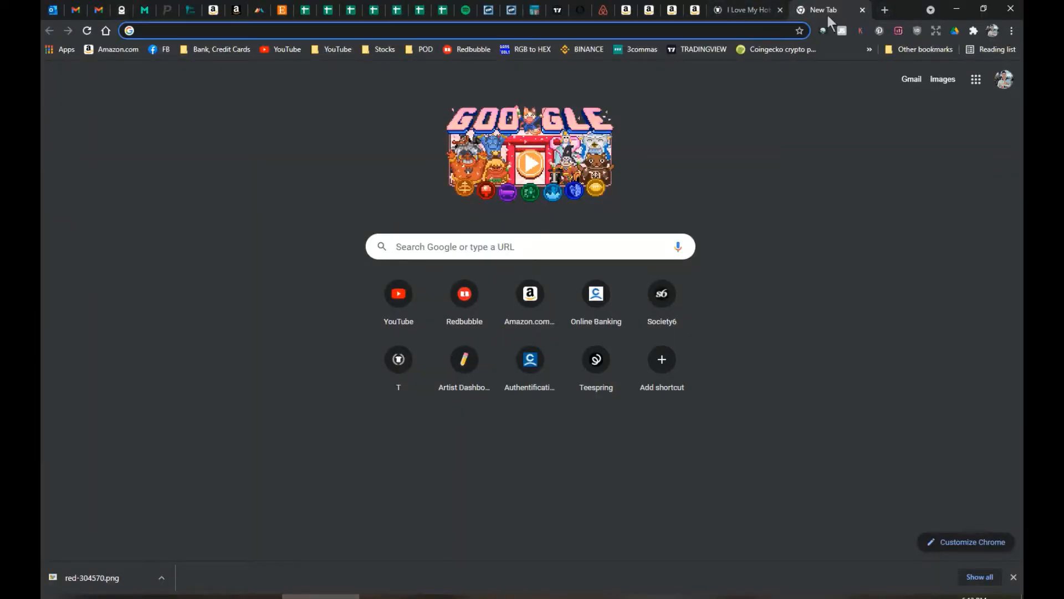
left_click(882, 11)
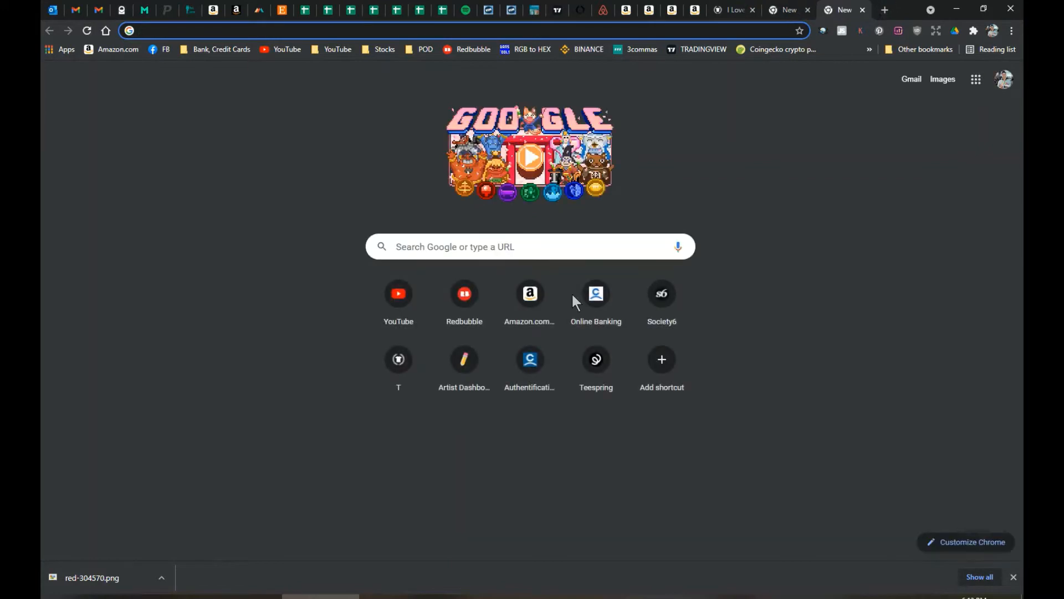
type("PIXA")
key("Return")
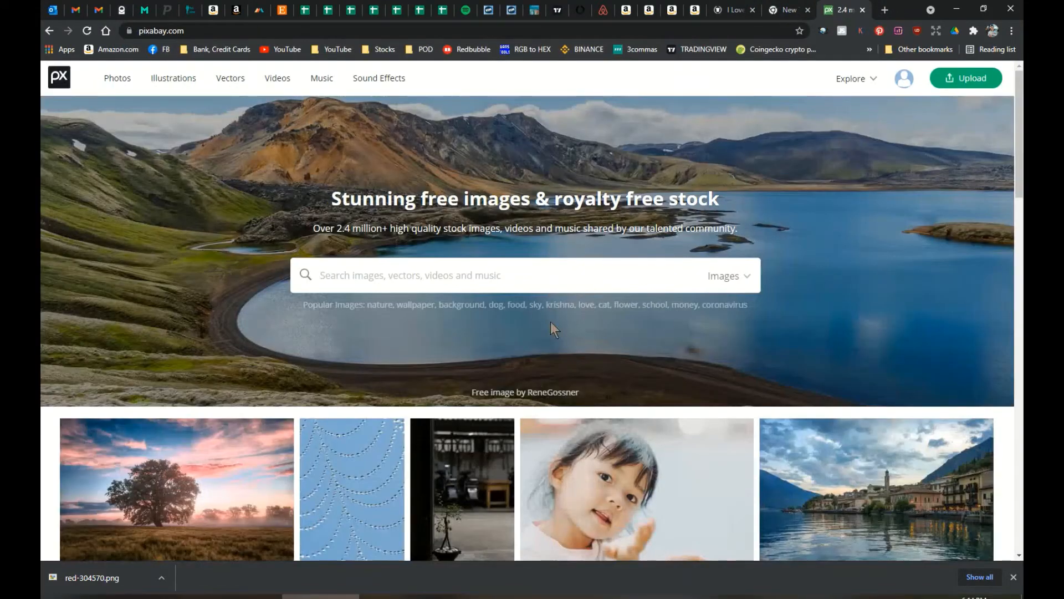
Limit the Pixabay search to vector graphics and search for "DOMINICAN republic".
left_click(754, 278)
left_click(701, 348)
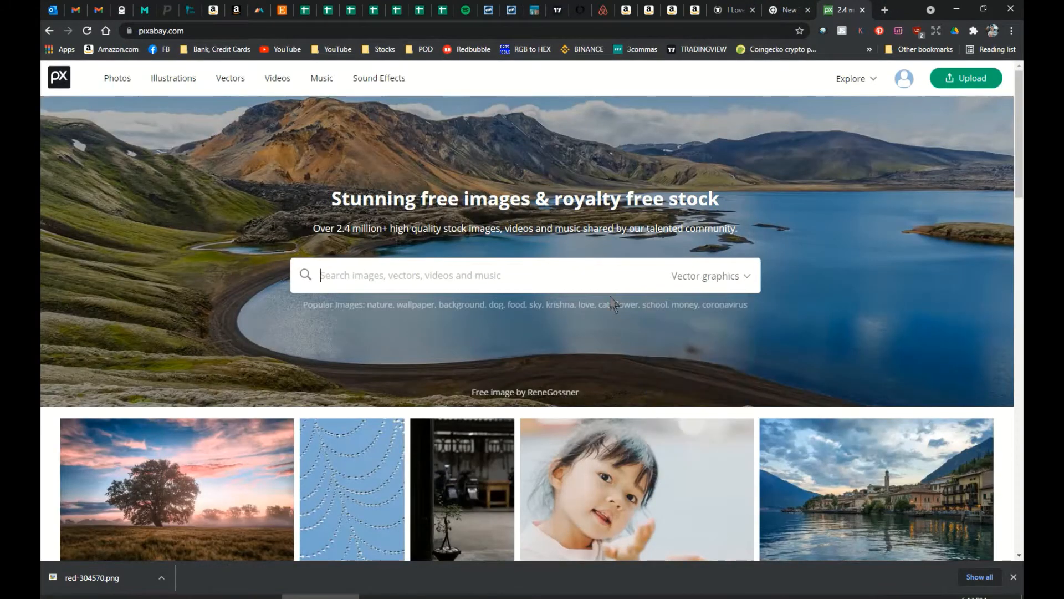
type("D")
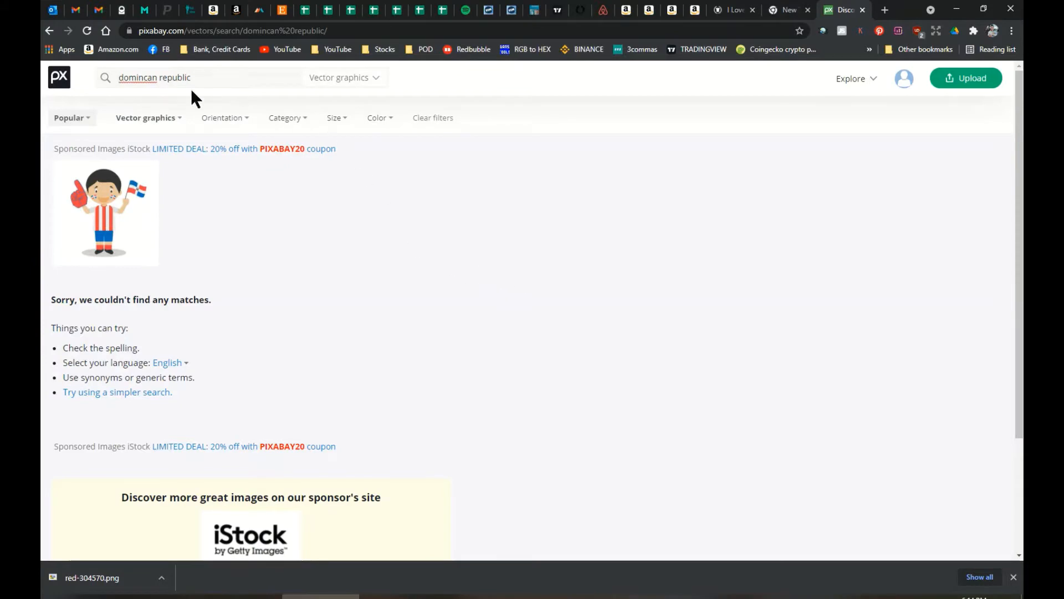
double_click(142, 83)
type("DOMI")
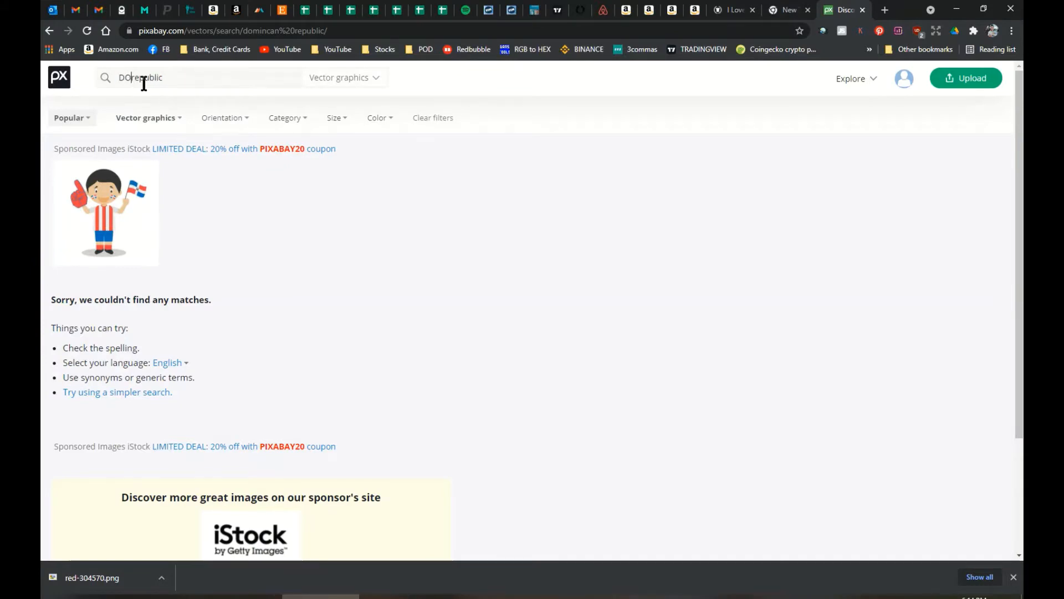
type("NICAN")
key("Return")
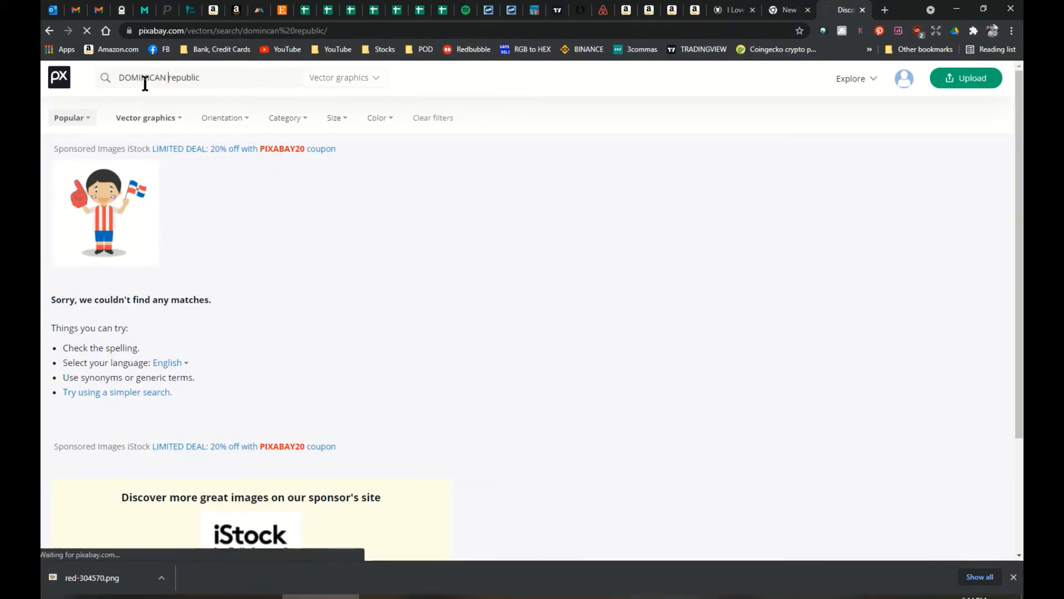
Look through the Dominican Republic flag, coat of arms and map vectors, and close the Pixabay tab.
scroll(482, 281, "down", 1)
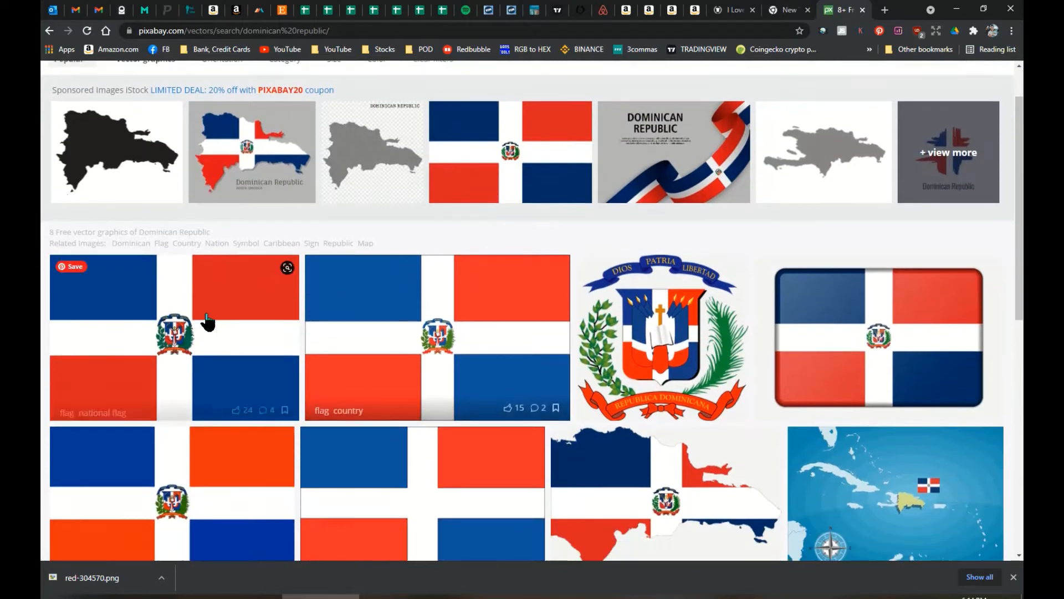
scroll(297, 296, "down", 1)
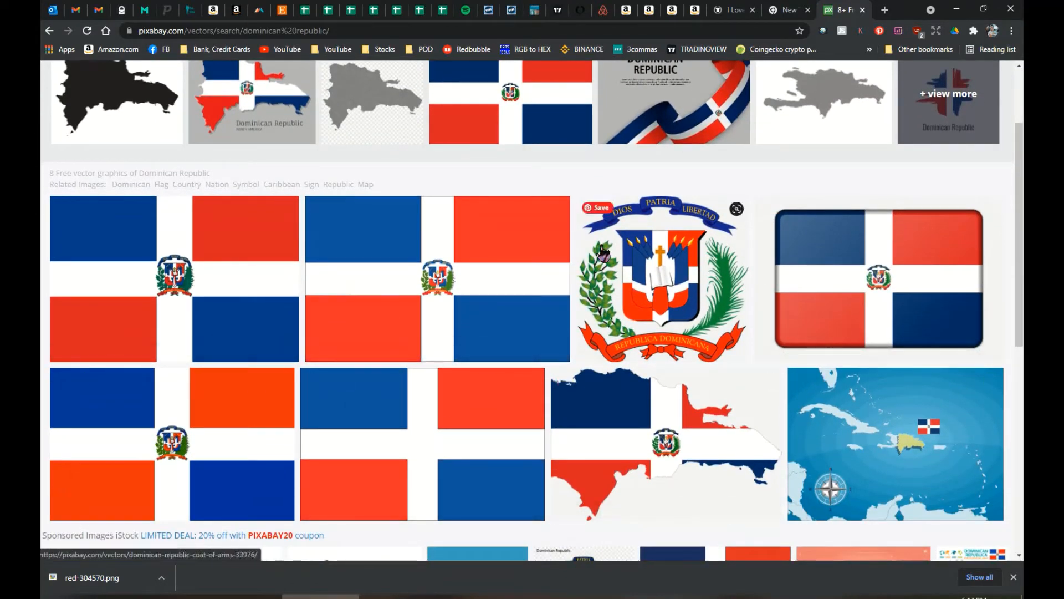
left_click(862, 10)
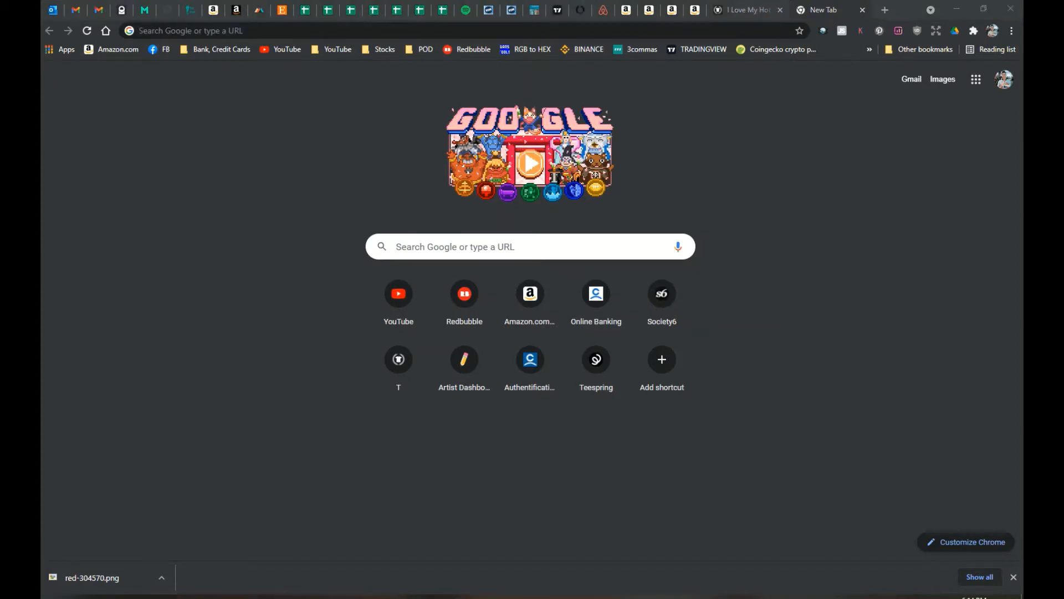
Switch to File Explorer and browse from the Desktop through Amazon Drive and Pictures to the Amazon folder.
left_click(223, 597)
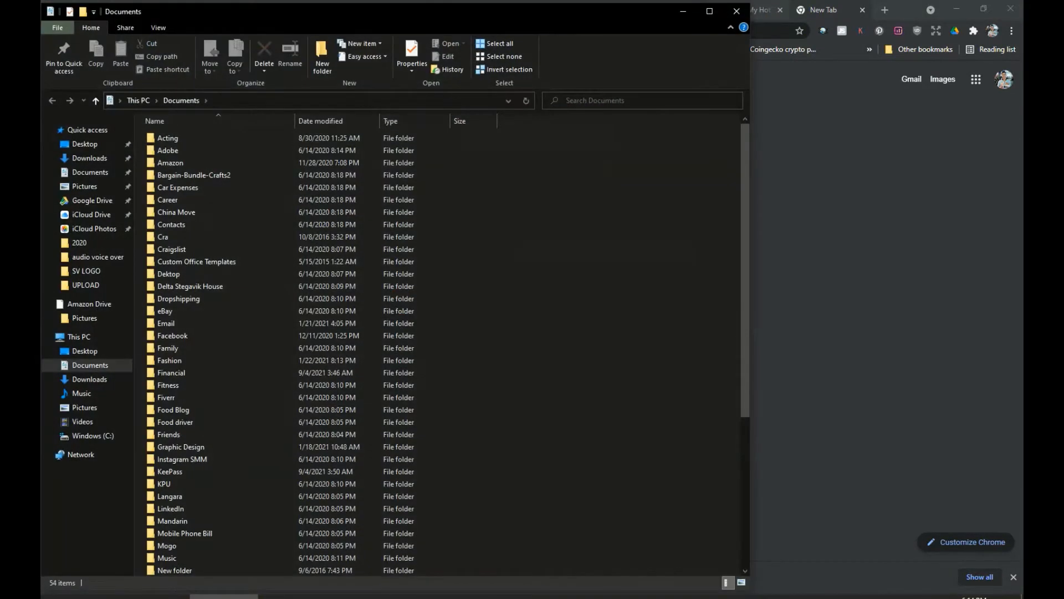
left_click(180, 163)
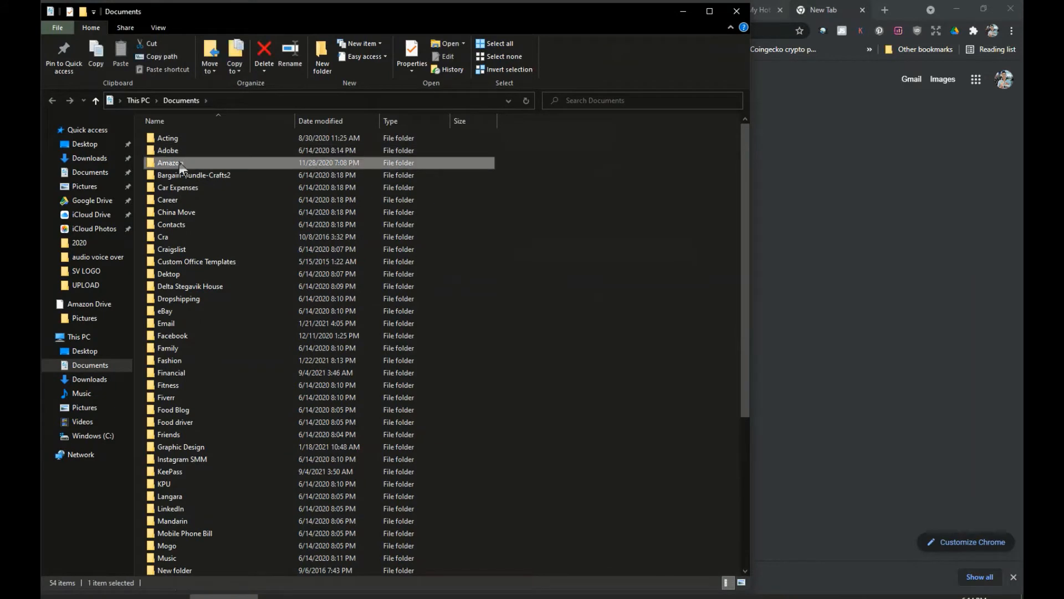
left_click(108, 147)
left_click(289, 155)
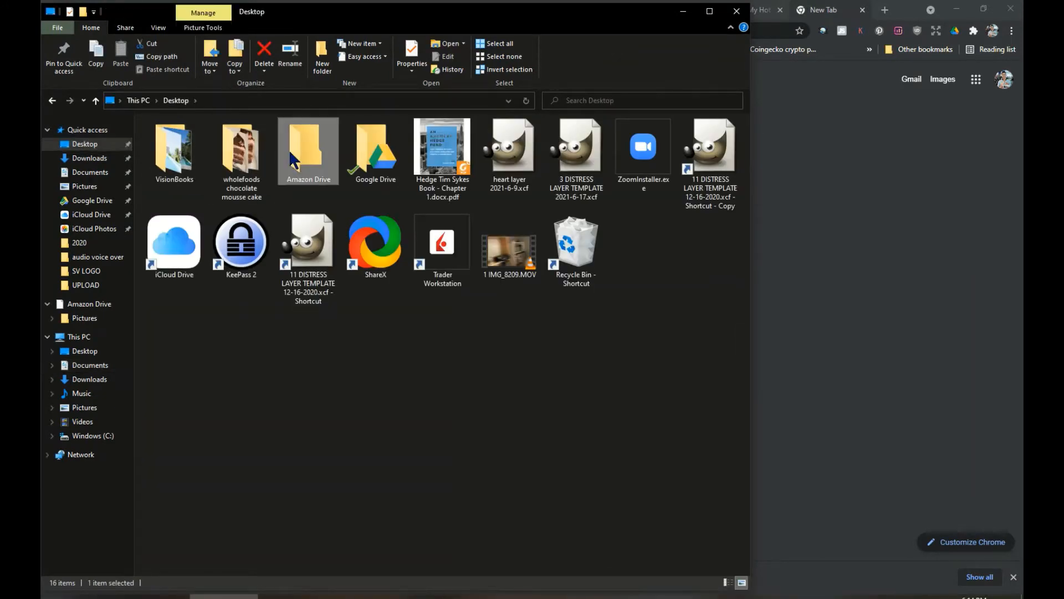
double_click(289, 156)
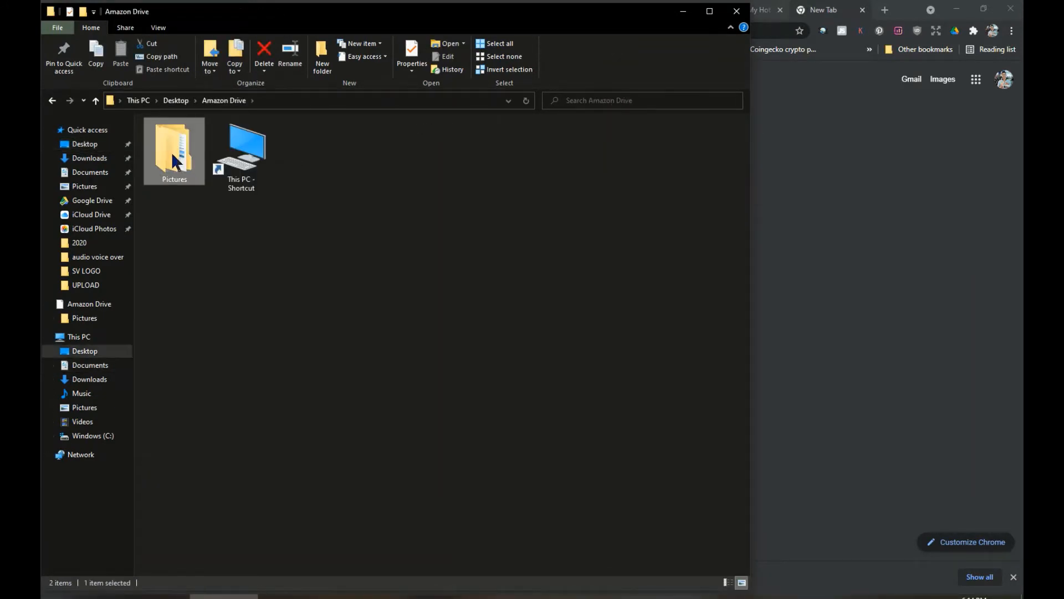
double_click(173, 159)
double_click(183, 153)
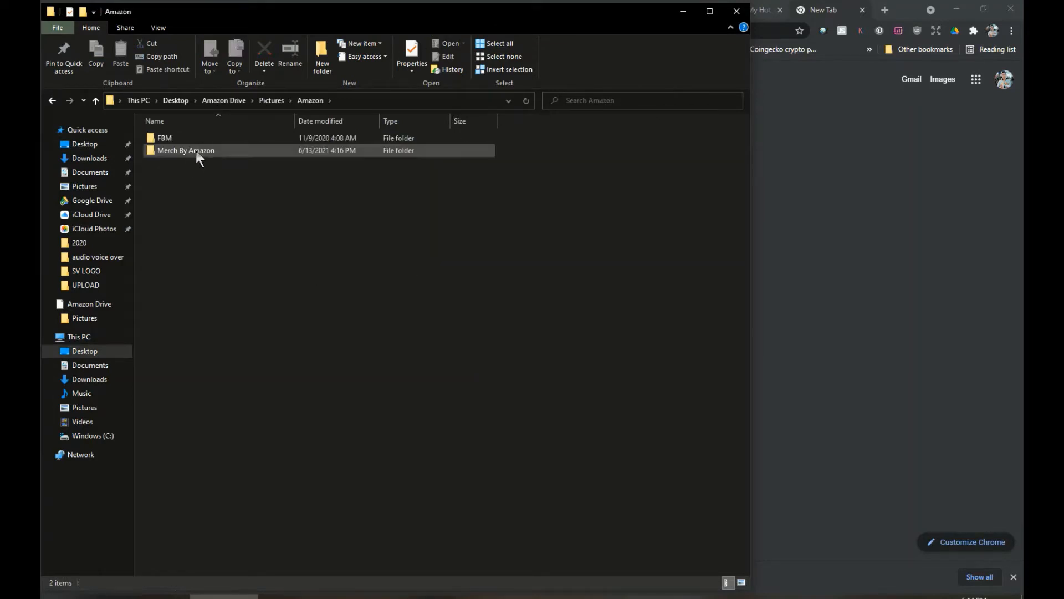
Open Merch By Amazon, Merch Informer Graphics and August 2020, and select the Vector 100 (August) folder.
left_click(197, 153)
double_click(198, 151)
left_click(202, 187)
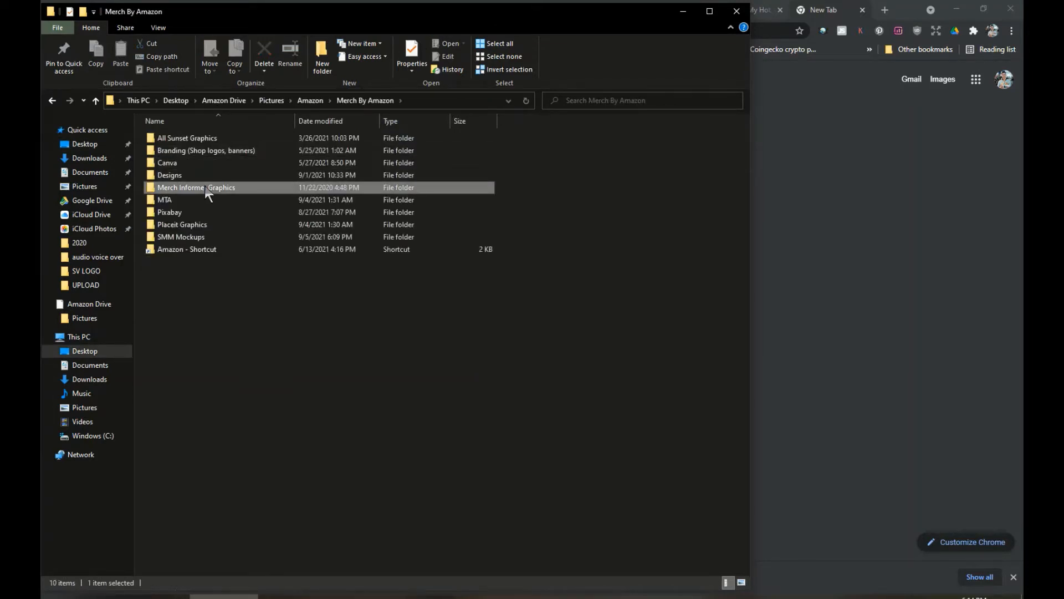
double_click(204, 186)
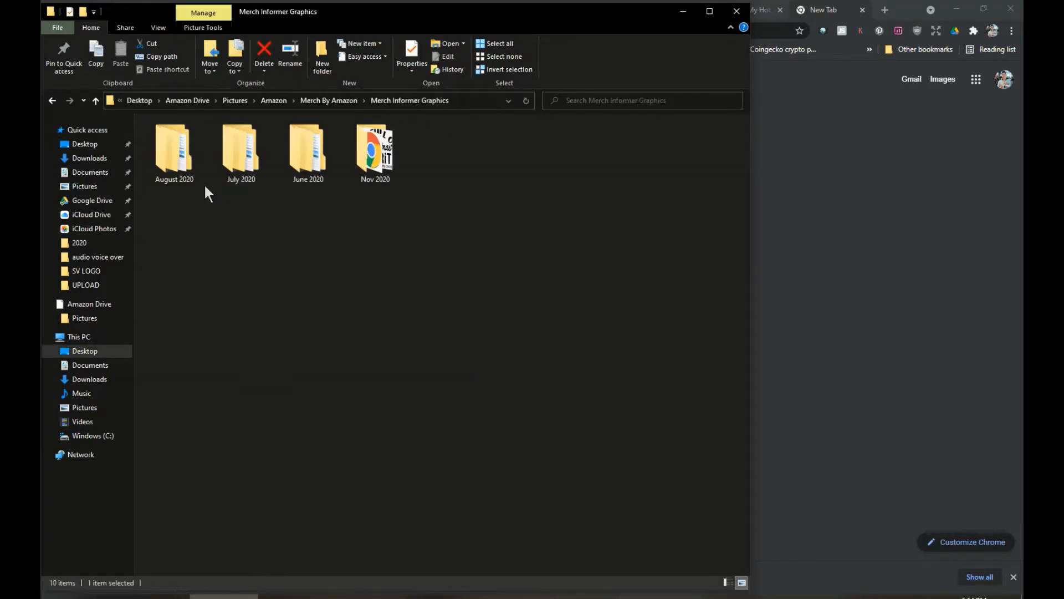
left_click(177, 162)
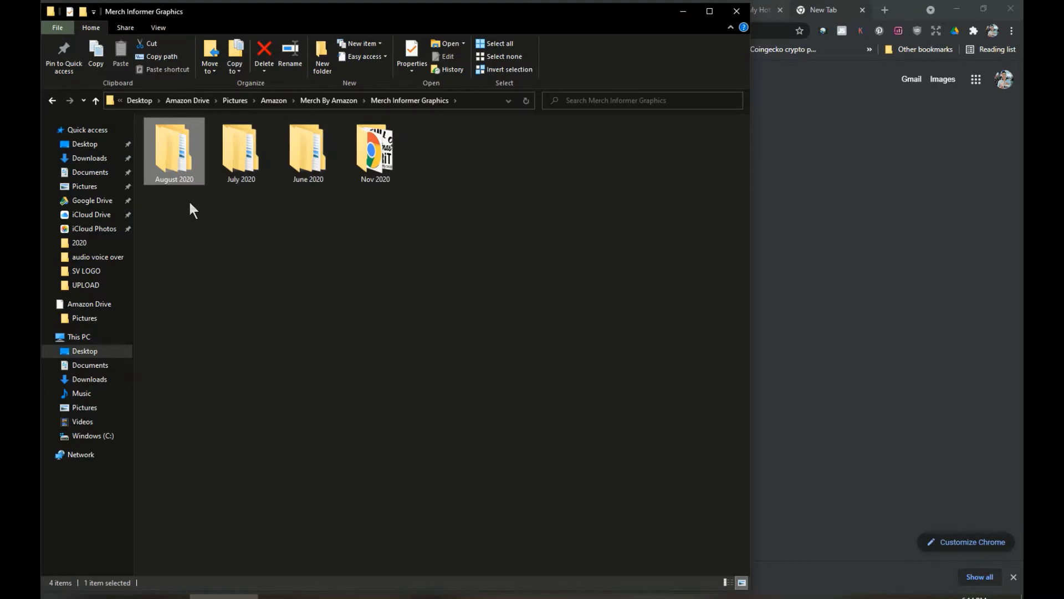
key("Return")
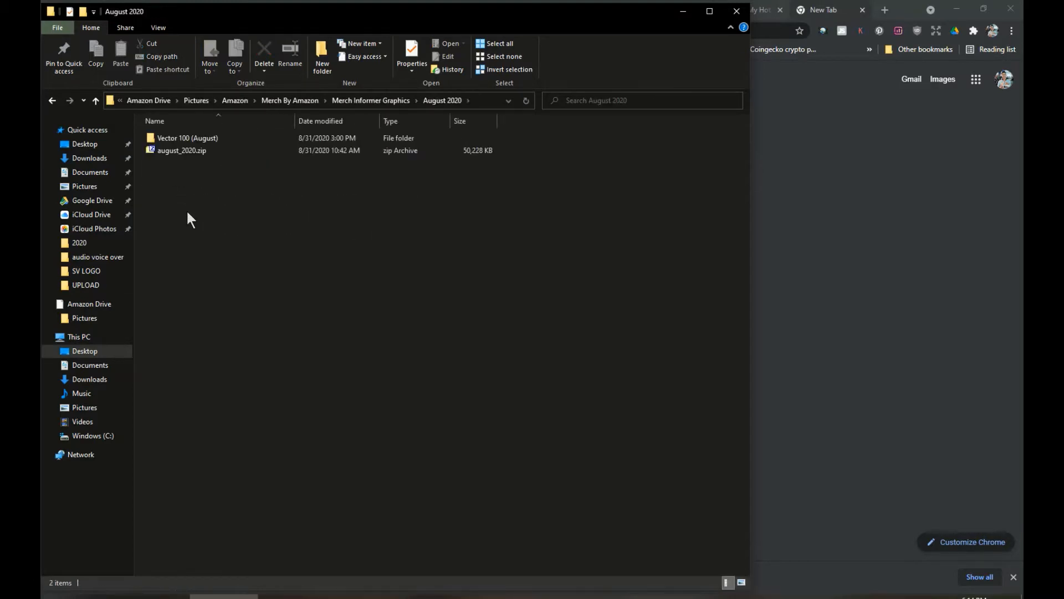
left_click(205, 138)
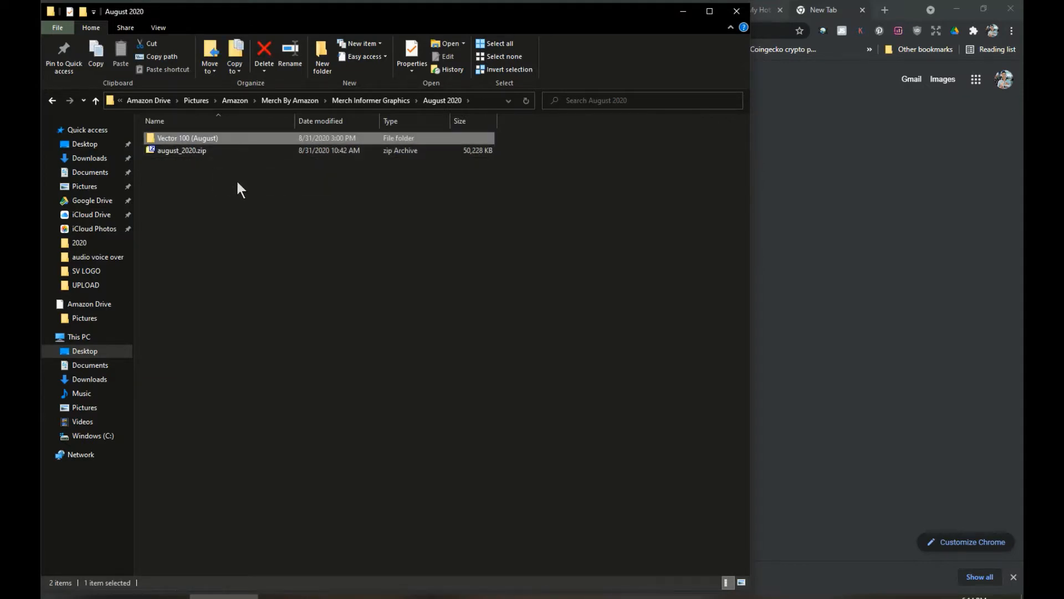
Open the PNG subfolder of Vector 100 (August), look through its graphics and select Dominican Republic.png.
key("Return")
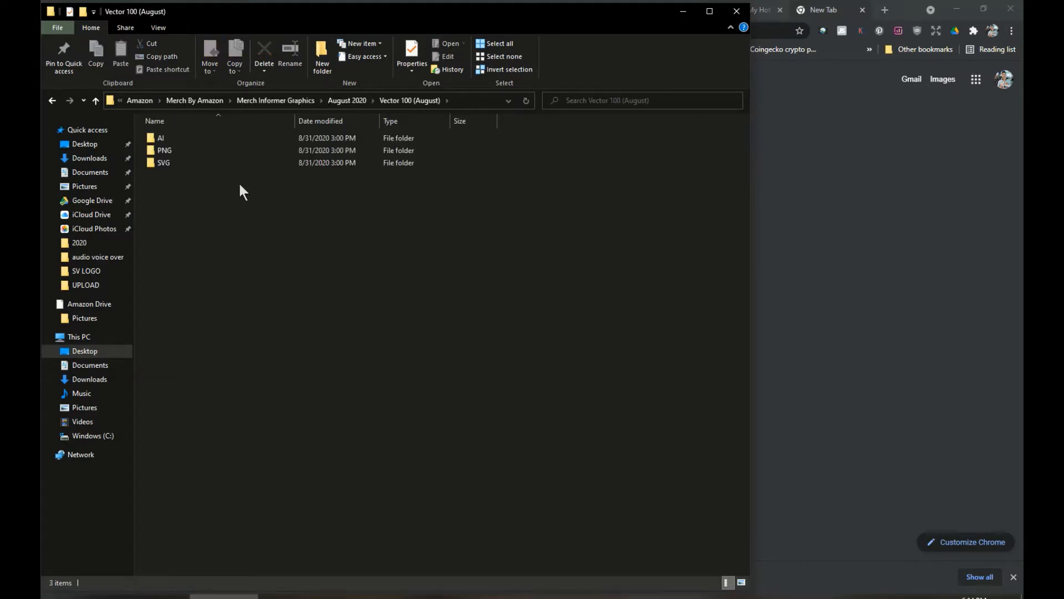
double_click(191, 150)
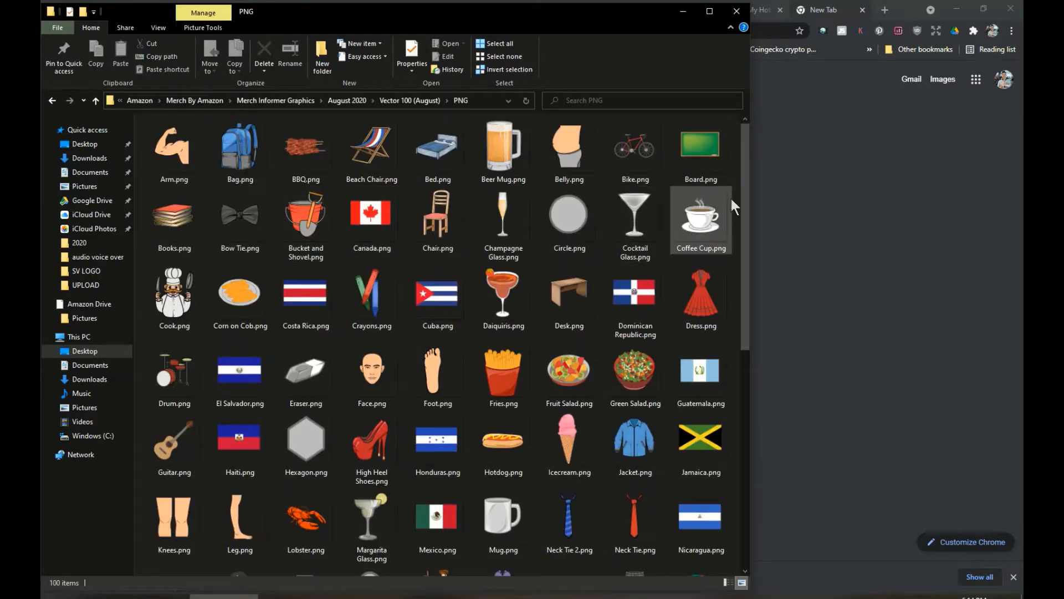
mouse_move(746, 189)
left_mouse_down()
mouse_move(746, 429)
mouse_move(748, 202)
left_mouse_up()
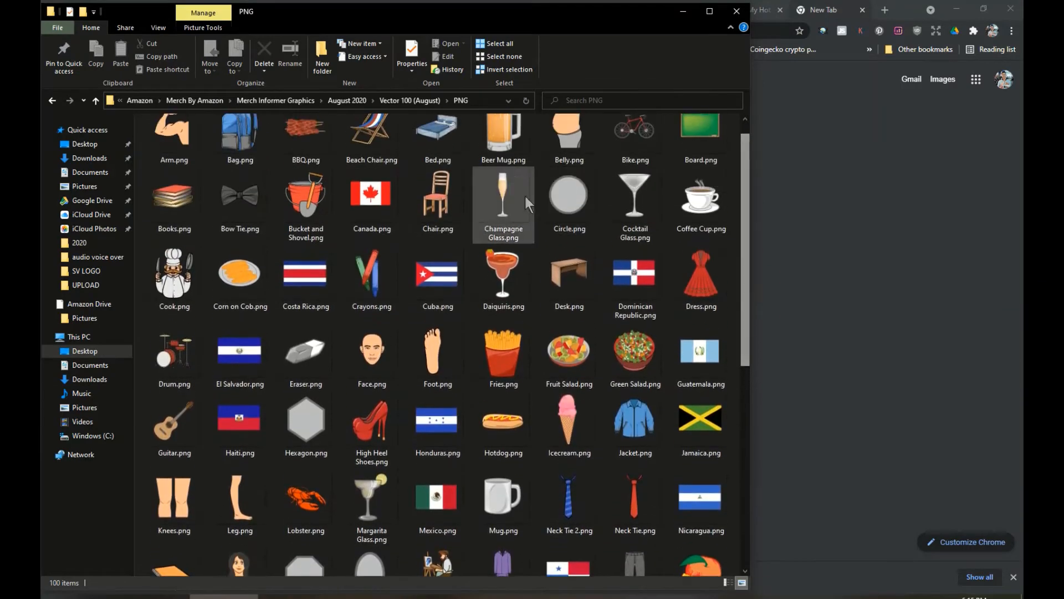
scroll(557, 267, "up", 1)
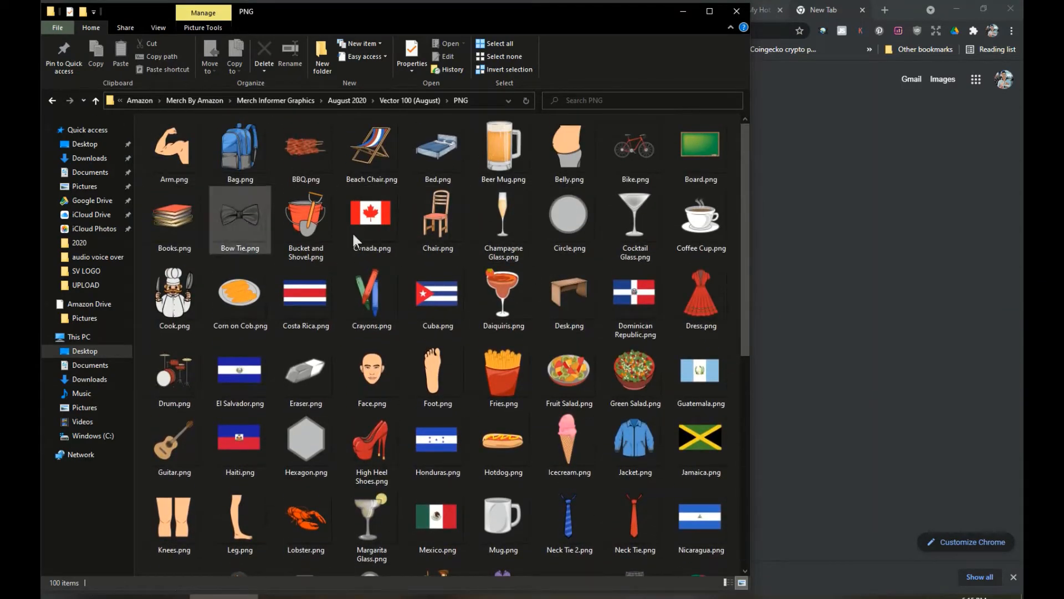
left_click(615, 308)
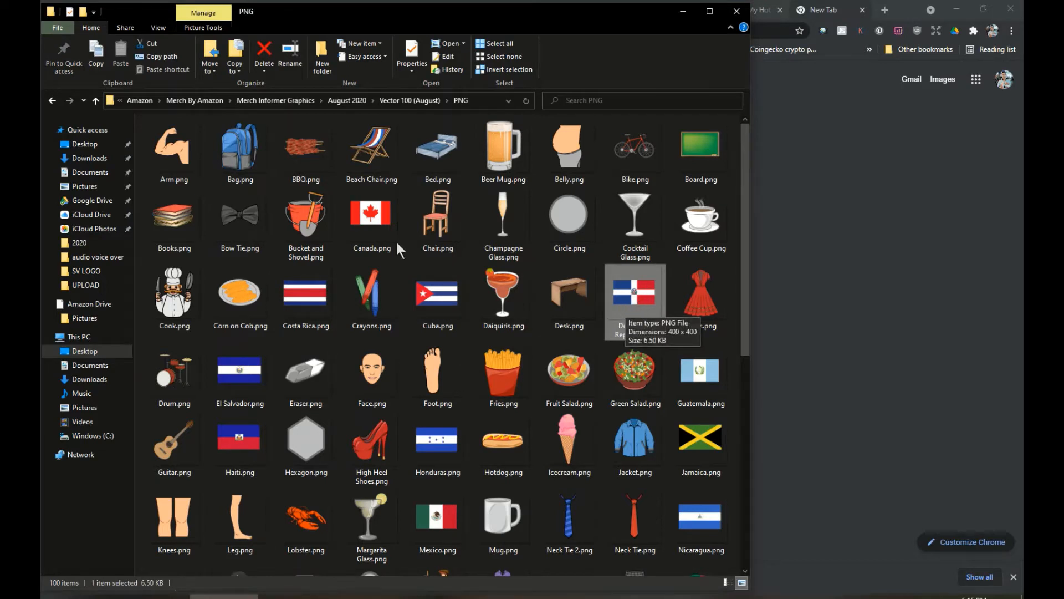
Go back to Vector 100 (August), open its SVG subfolder and select Dominican Republic.svg.
left_click(53, 100)
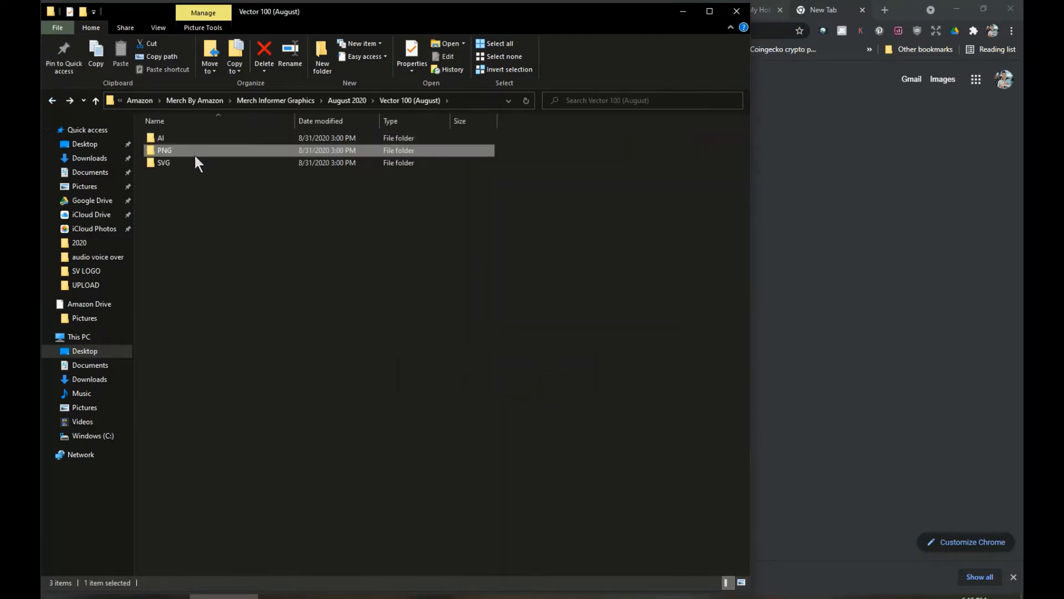
double_click(178, 162)
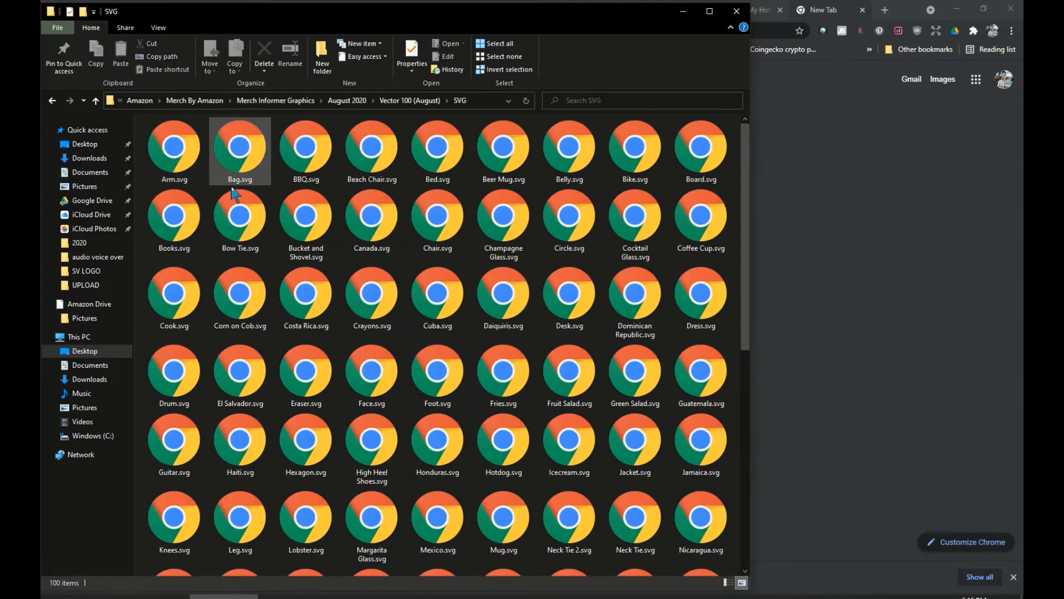
left_click(496, 304)
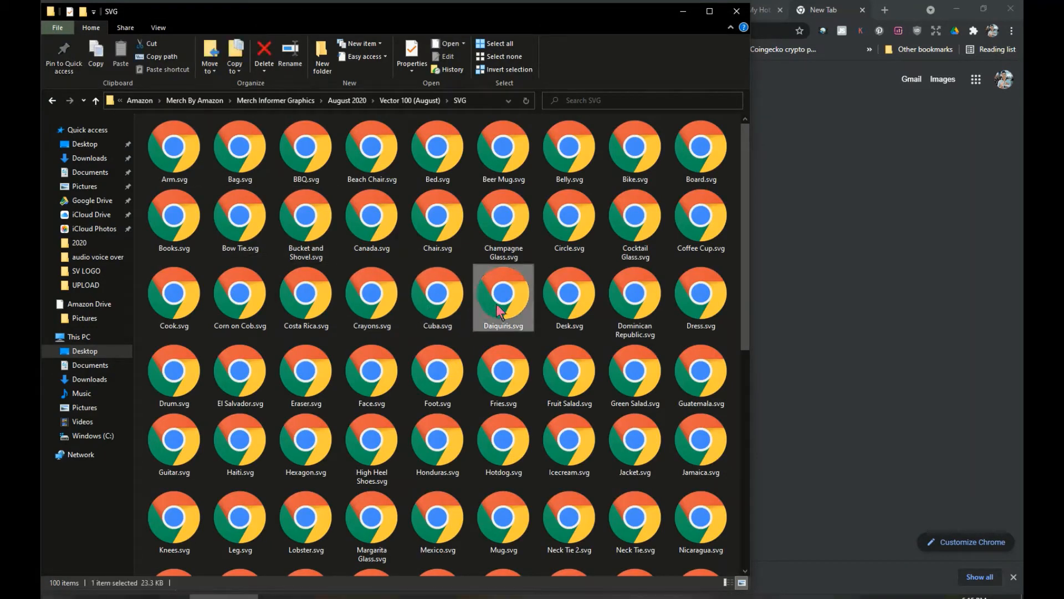
left_click(637, 304)
left_click(177, 153)
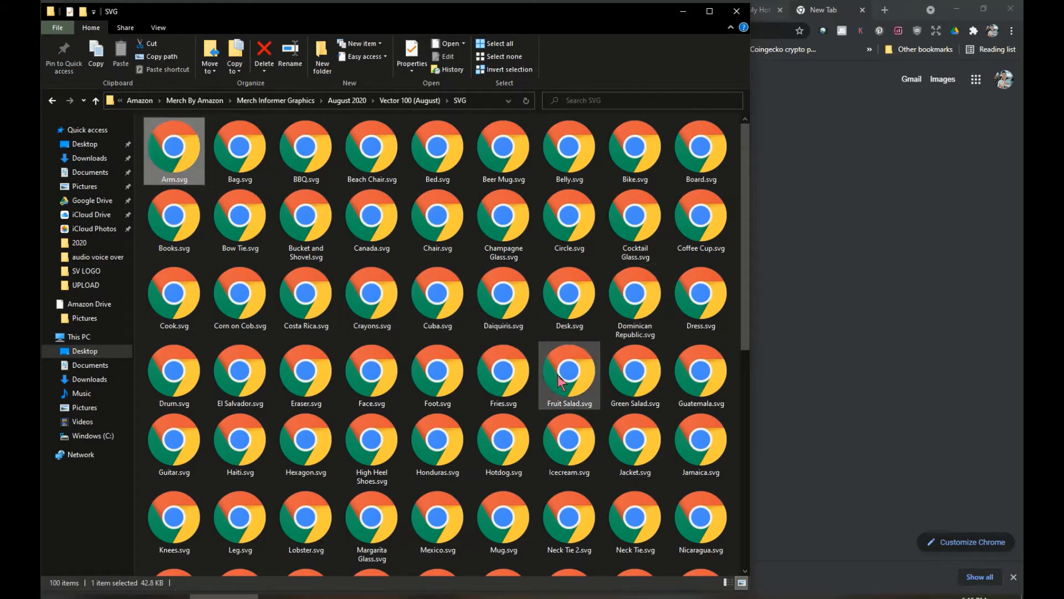
key("d")
key("d")
key("d")
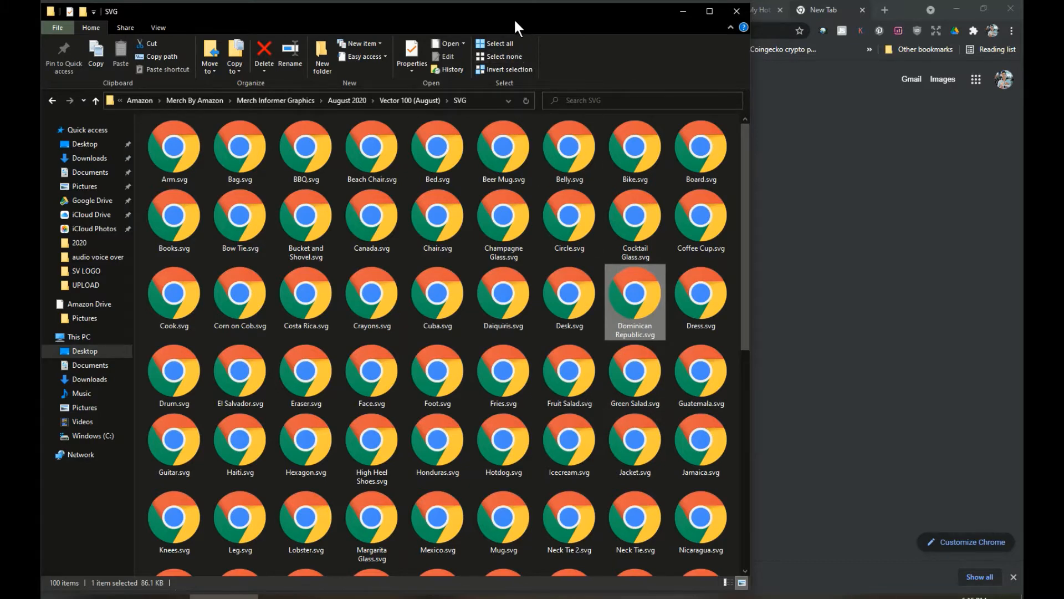
Import Dominican Republic.svg from File Explorer into the GIMP heart design as a new layer, rendered at 4500 × 5400 px.
left_click_drag(514, 19, 191, 20)
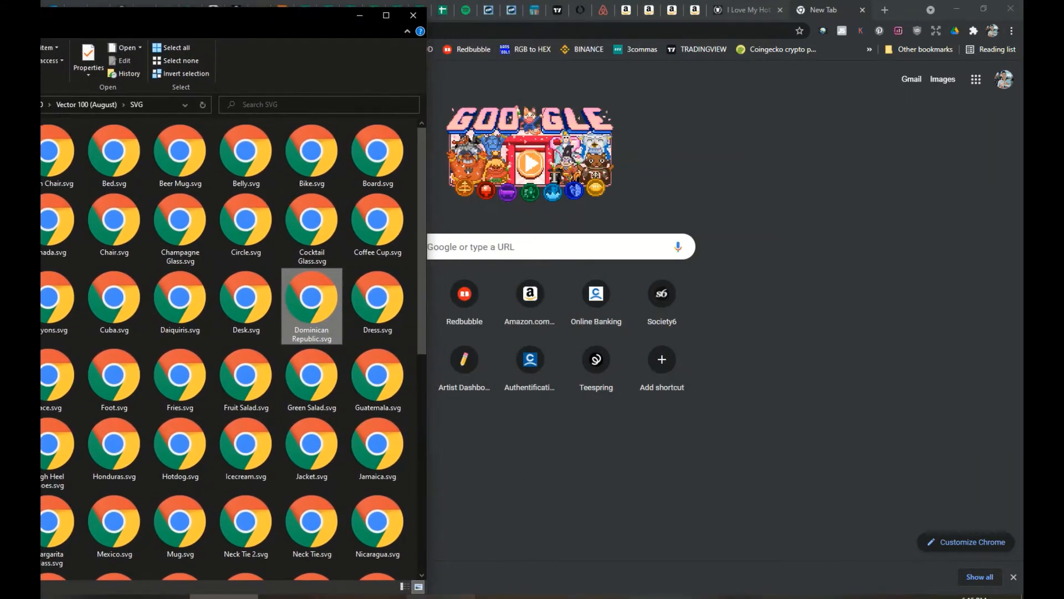
left_click(326, 597)
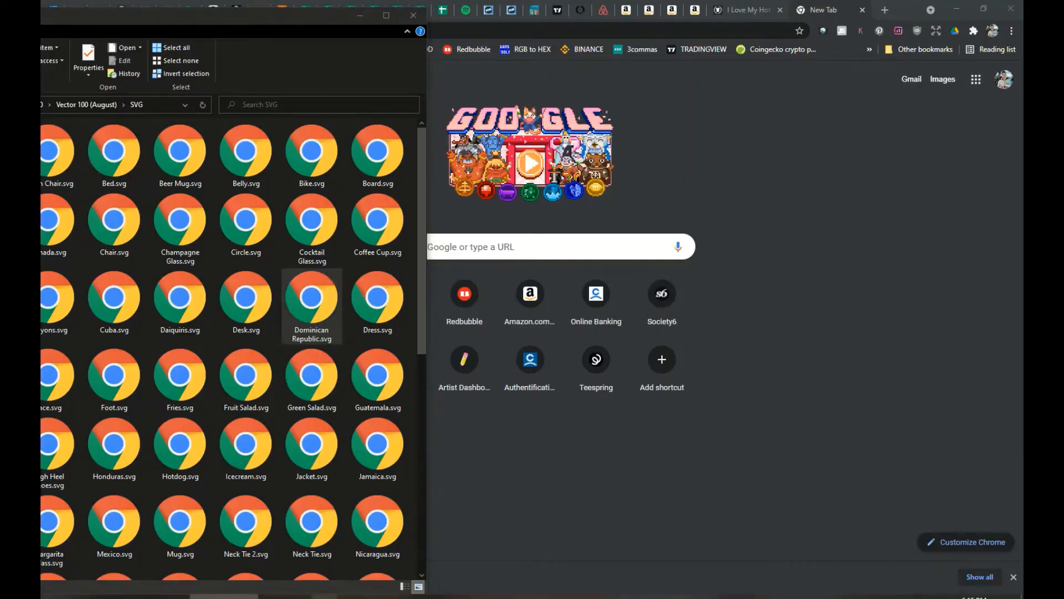
left_click(792, 597)
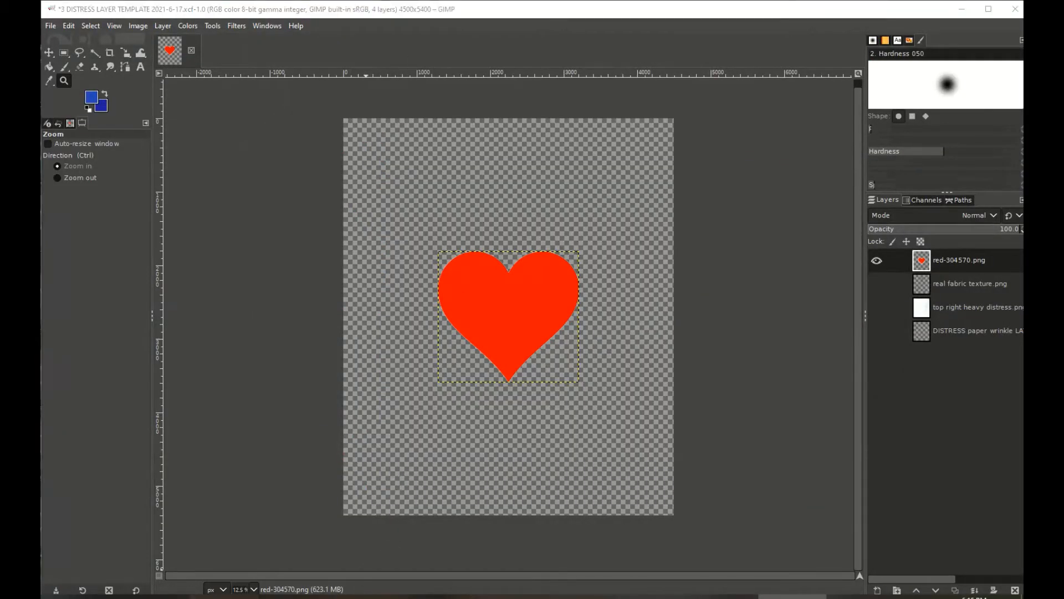
left_click(223, 597)
left_click_drag(272, 22, 200, 16)
left_click_drag(240, 291, 580, 345)
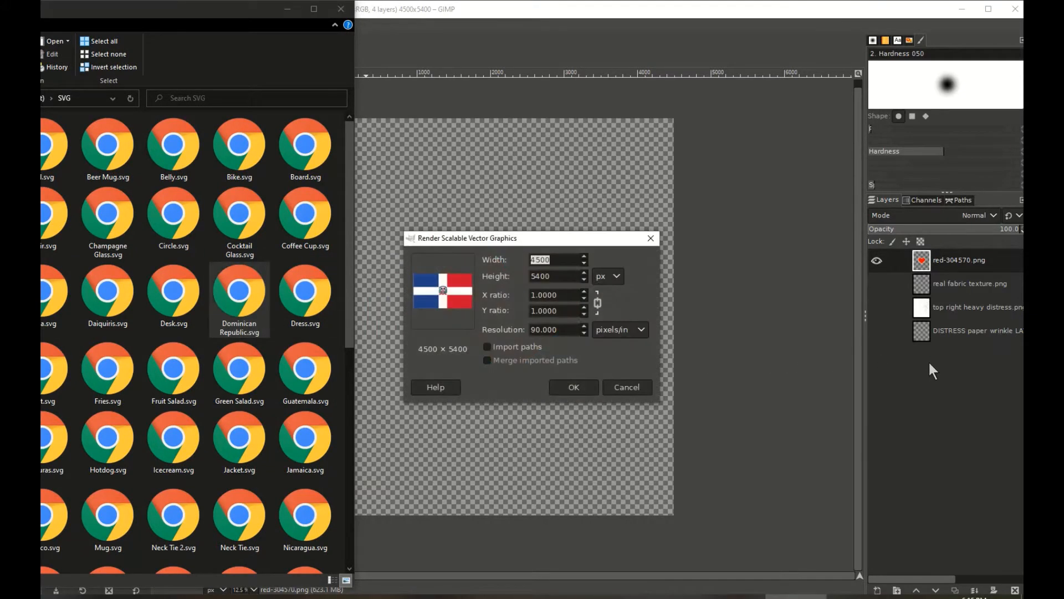
left_click(573, 388)
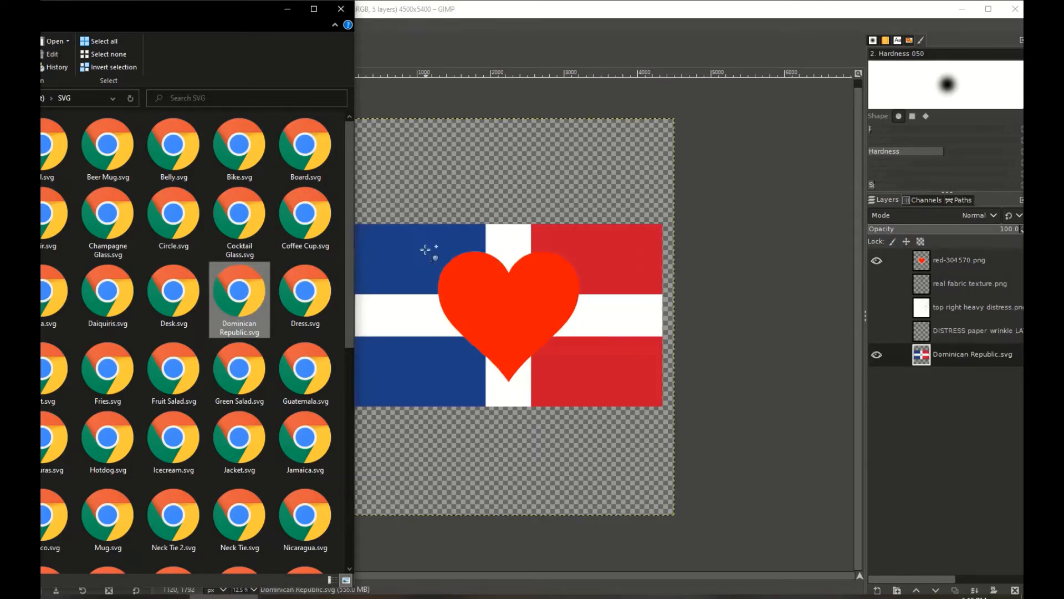
left_click(357, 9)
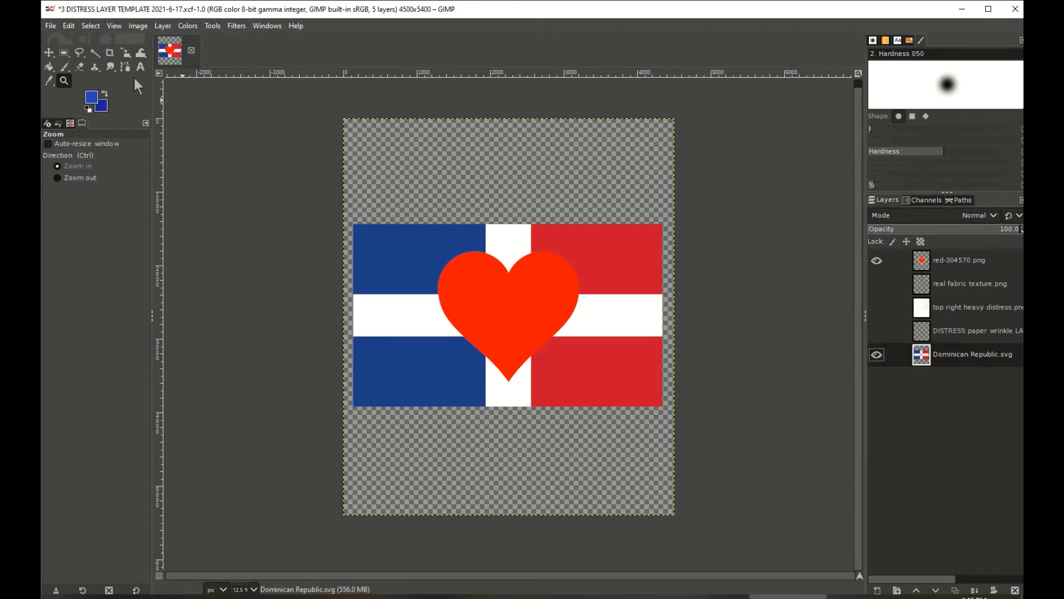
Scale the Dominican Republic flag layer around its center, keeping the aspect ratio, to about 3225 × 3870 px.
left_click(125, 55)
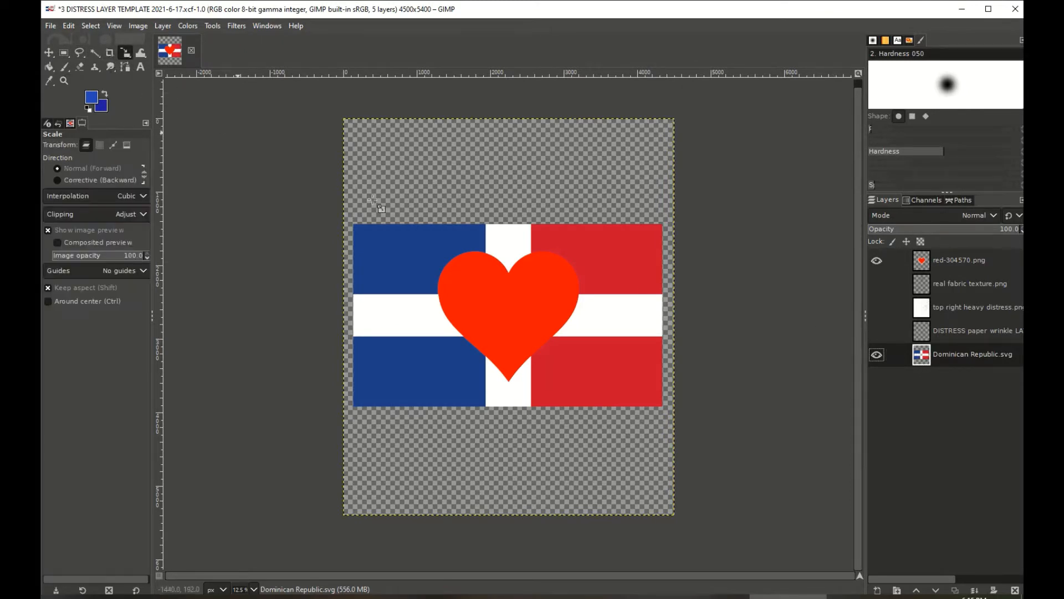
left_click(595, 360)
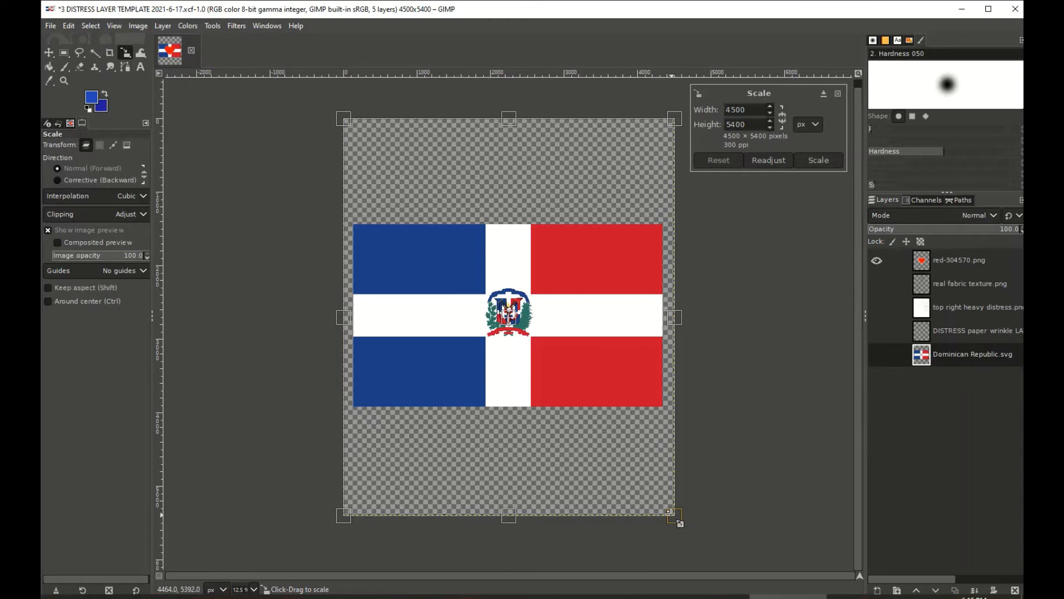
left_click_drag(669, 510, 598, 467)
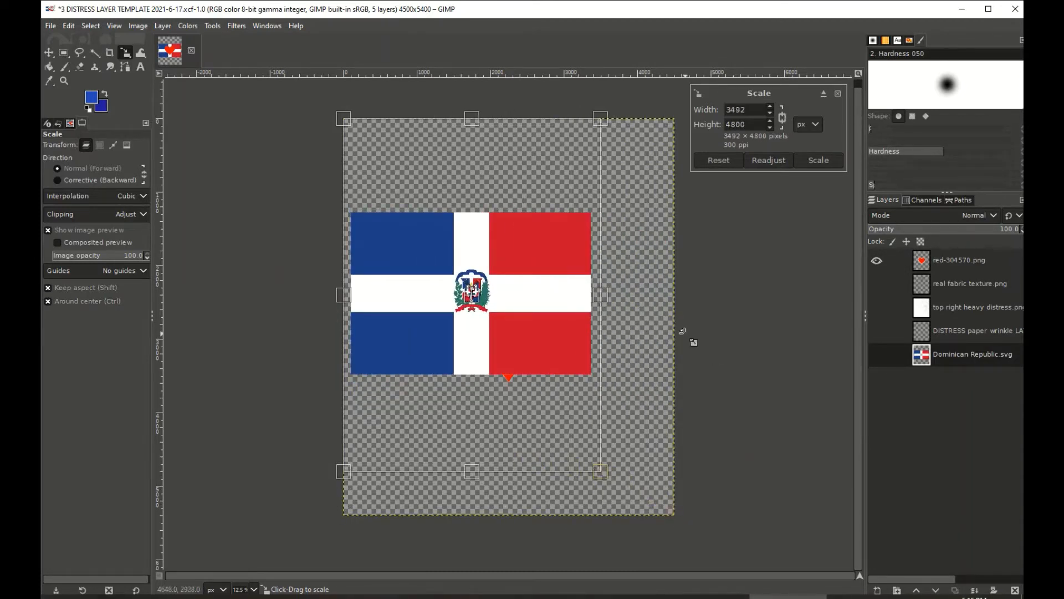
key("ctrl+z")
left_click_drag(671, 511, 575, 423)
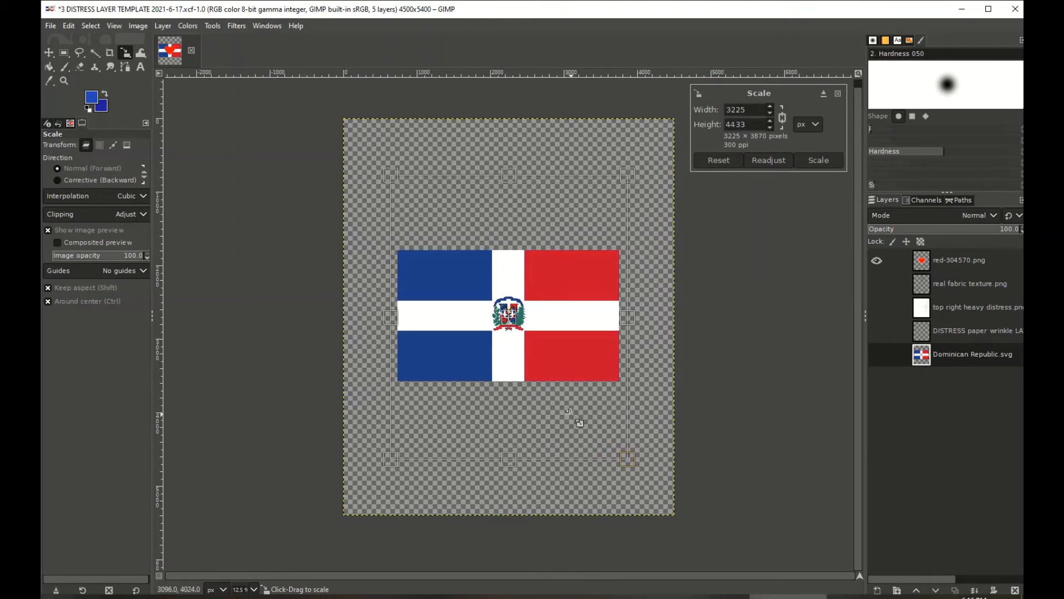
left_click(820, 160)
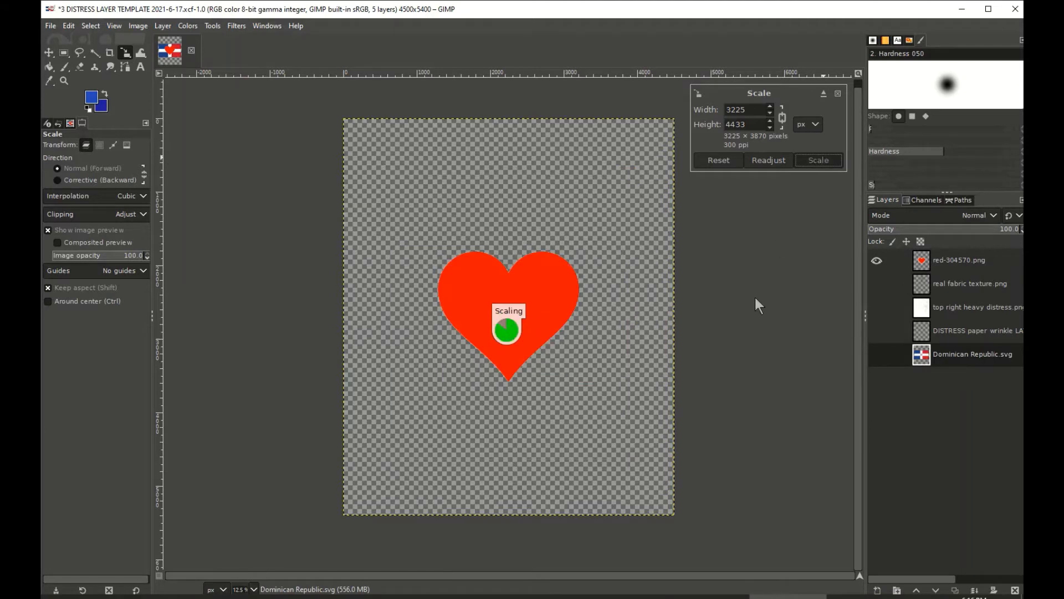
Select the red heart shape on the red-304570.png layer with Fuzzy Select and invert the selection.
left_click(955, 260)
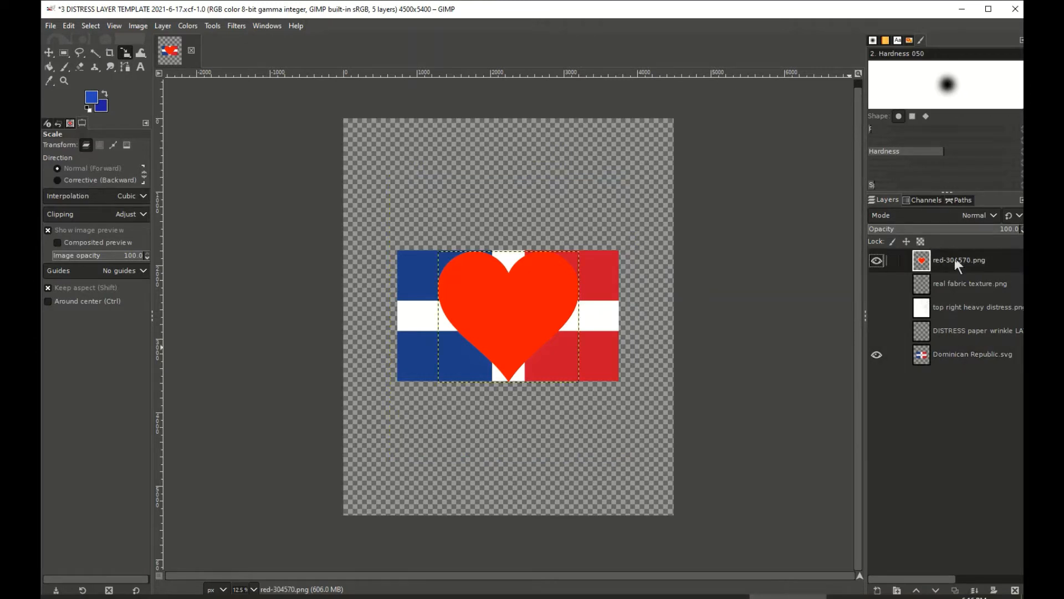
left_click(96, 51)
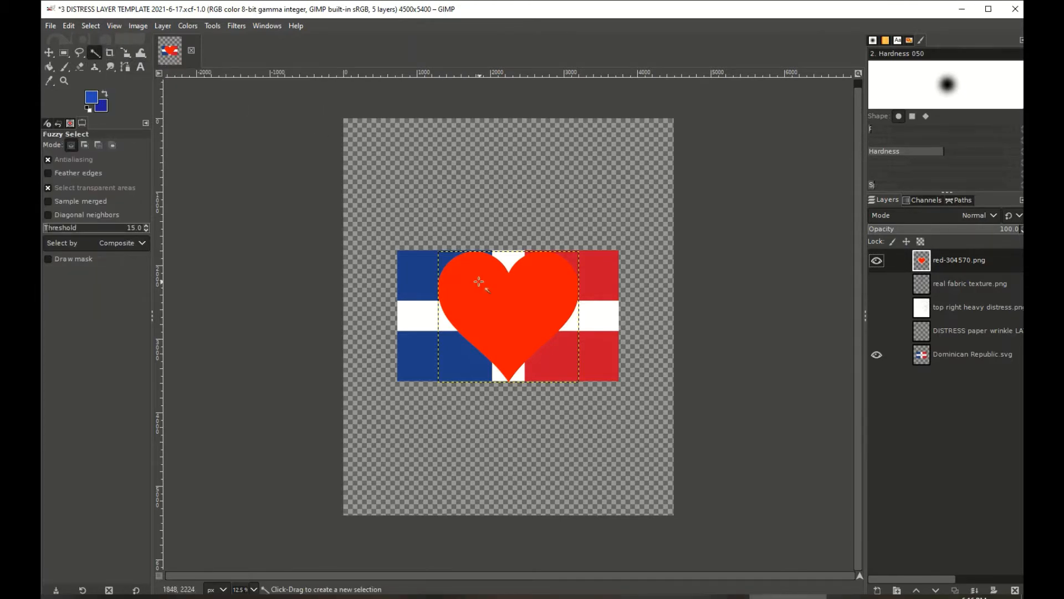
left_click(509, 307)
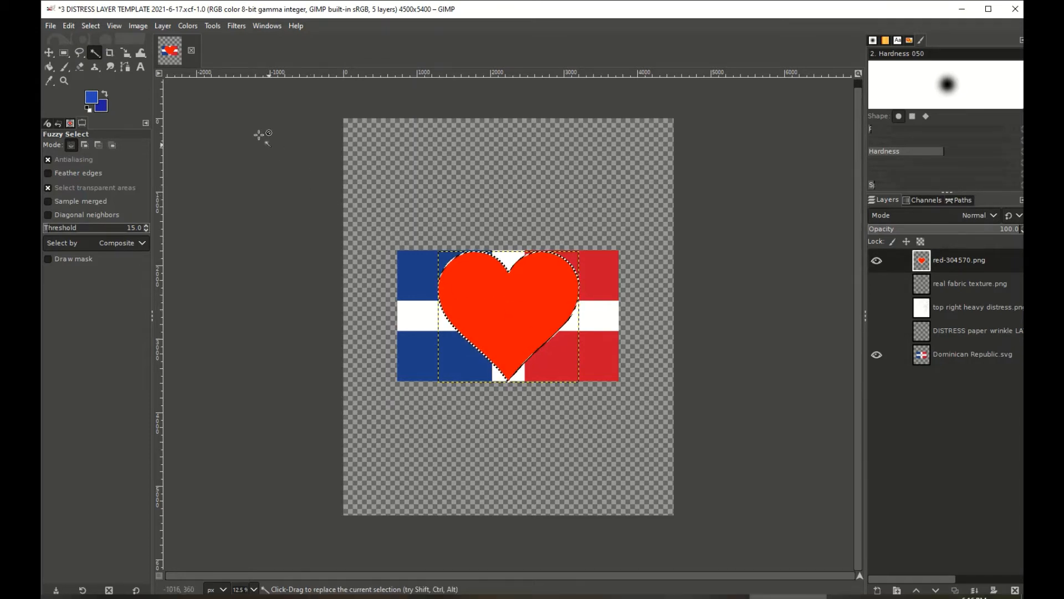
left_click(88, 26)
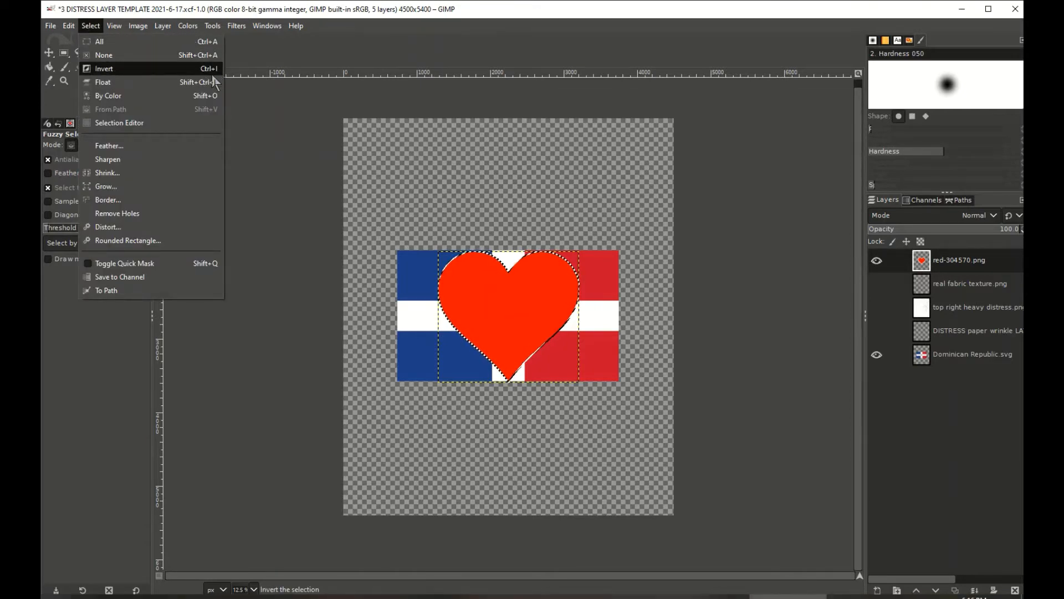
left_click(191, 71)
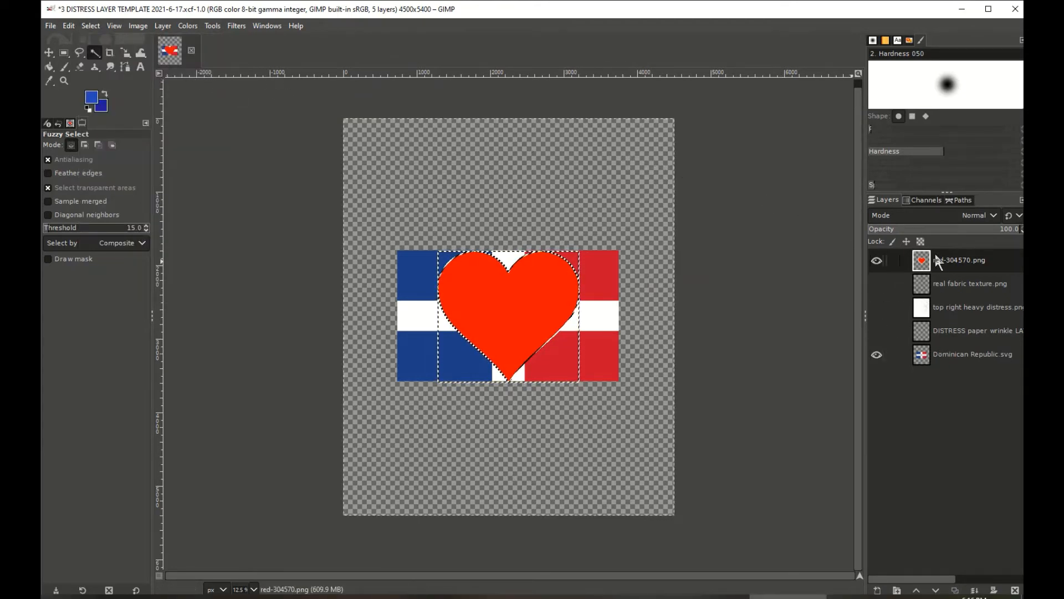
Delete the flag area outside the heart on the Dominican Republic.svg layer, clear the selection and hide the red heart layer.
left_click(922, 357)
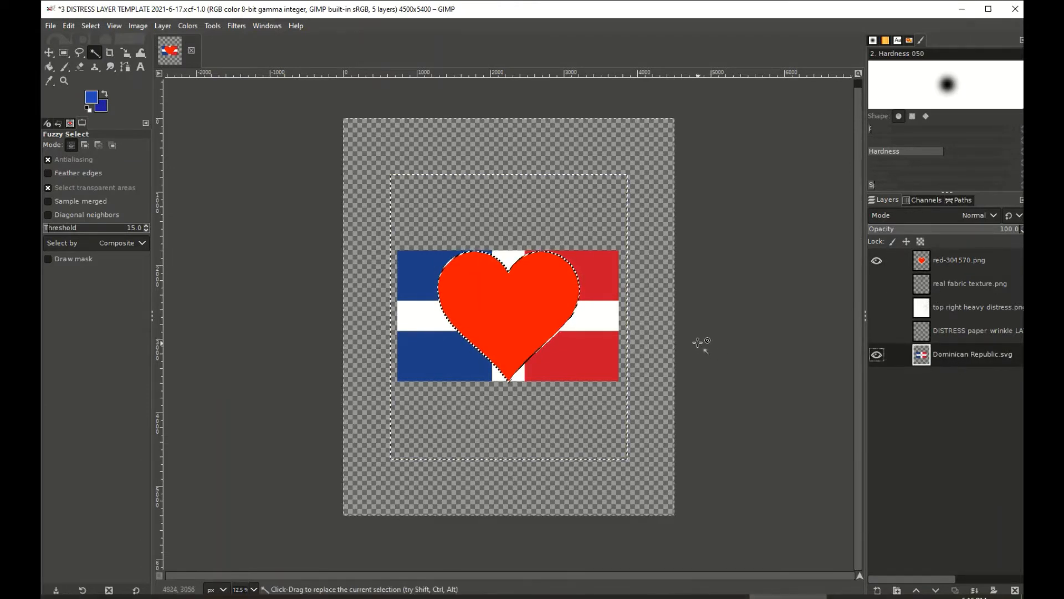
key("Delete")
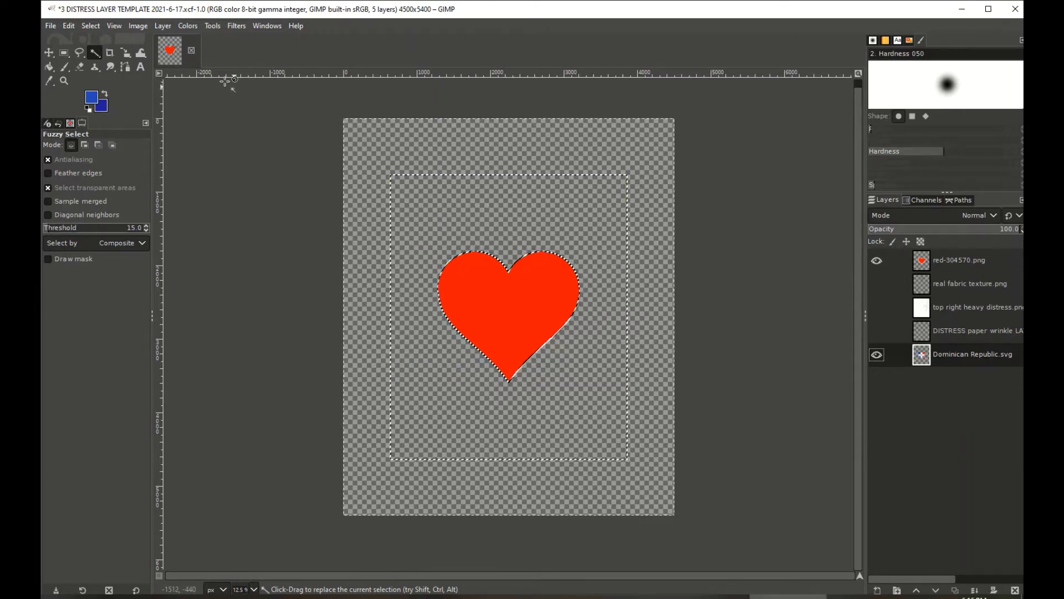
left_click(91, 26)
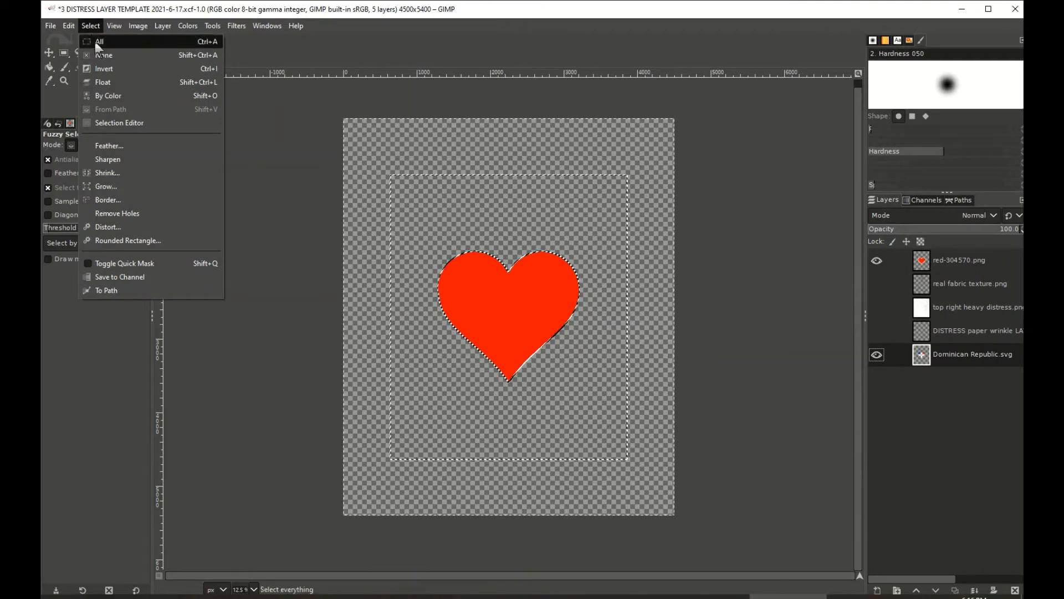
left_click(103, 55)
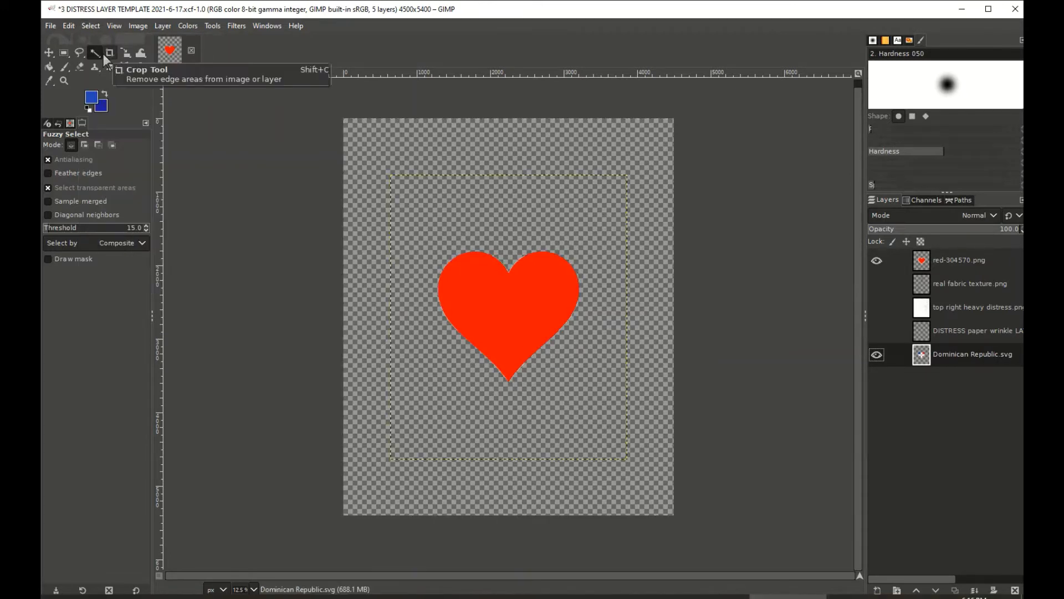
left_click(877, 260)
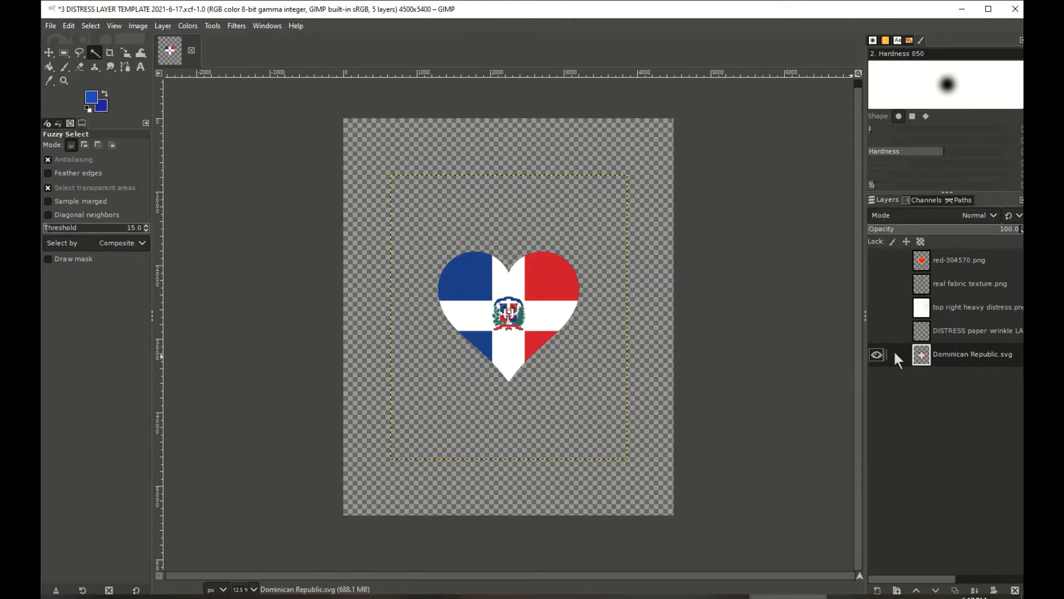
Start exporting the flag heart as a PNG and browse to the DOMINICAN REPUBLIC folder under Designs > Country Patriotism.
left_click(51, 26)
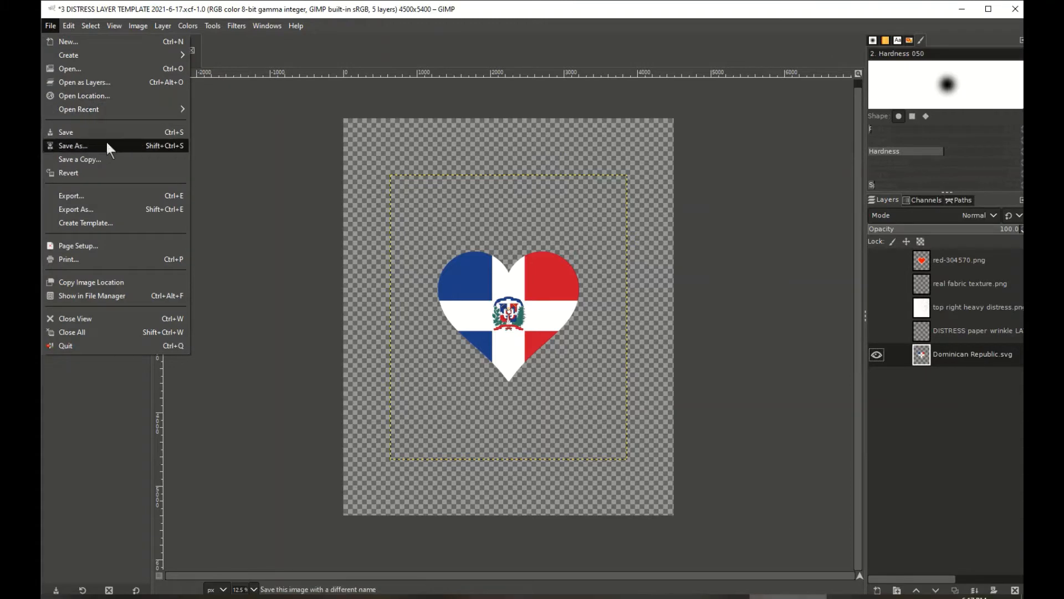
left_click(160, 209)
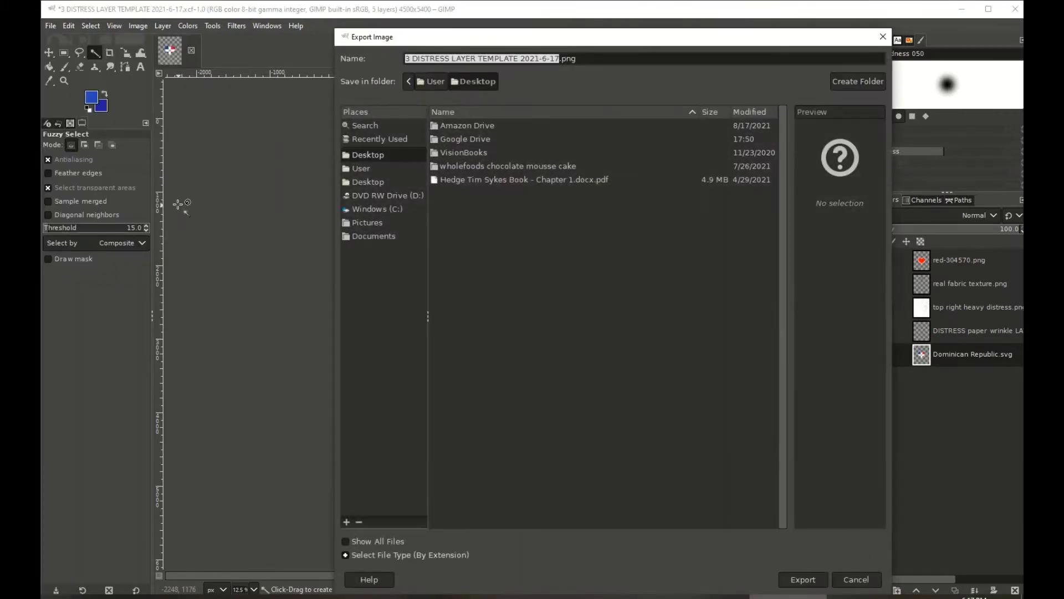
double_click(477, 126)
double_click(454, 126)
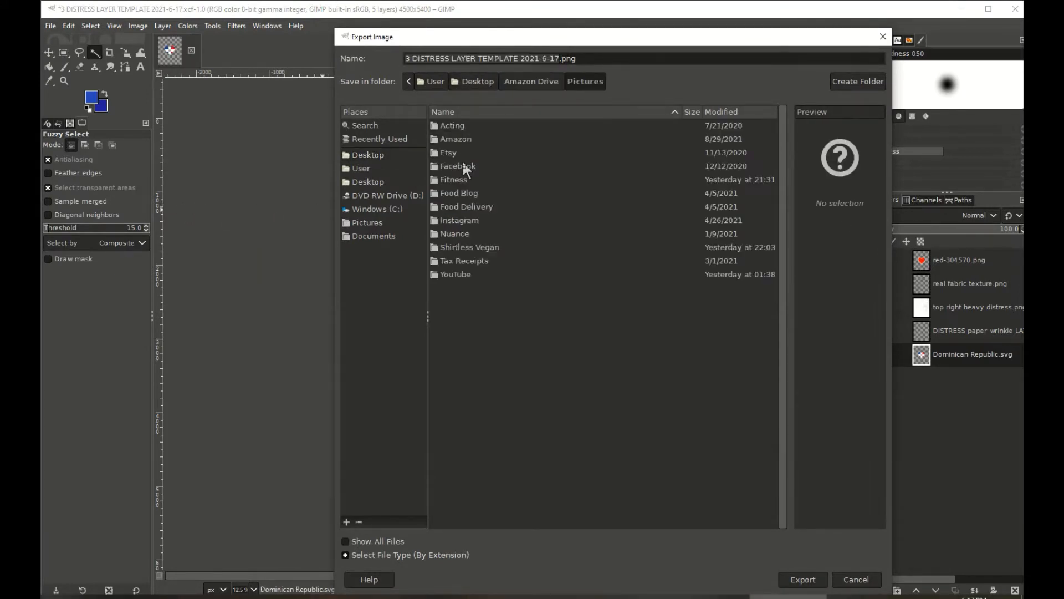
double_click(456, 139)
double_click(484, 139)
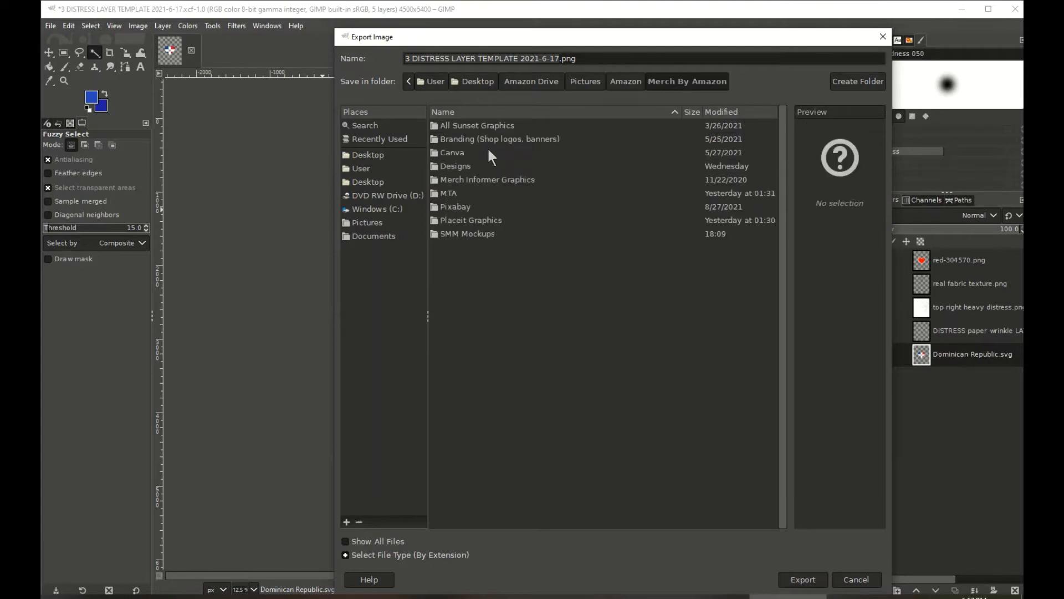
double_click(470, 166)
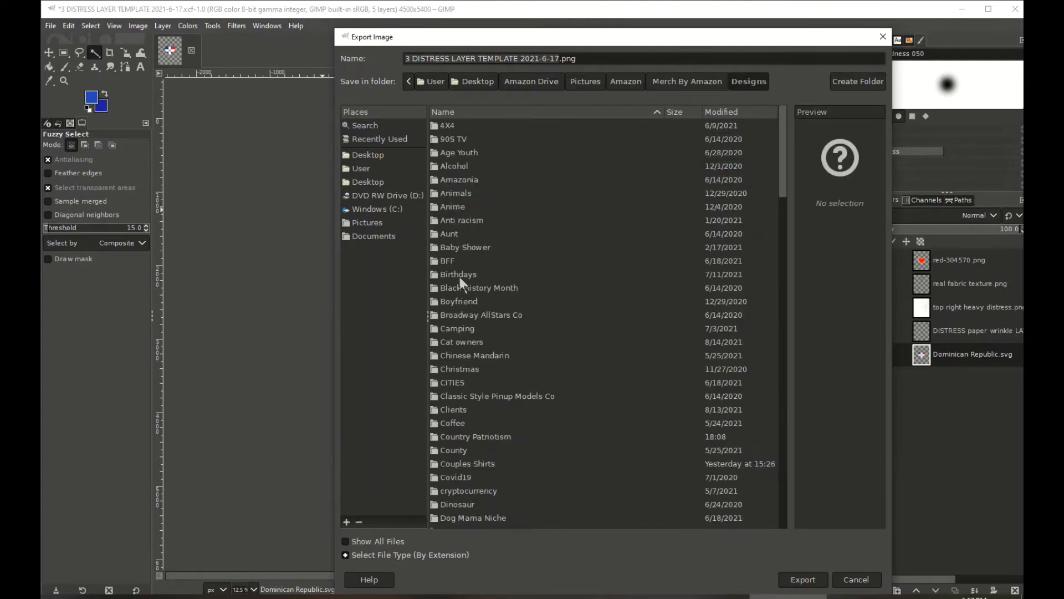
scroll(466, 299, "down", 1)
double_click(487, 391)
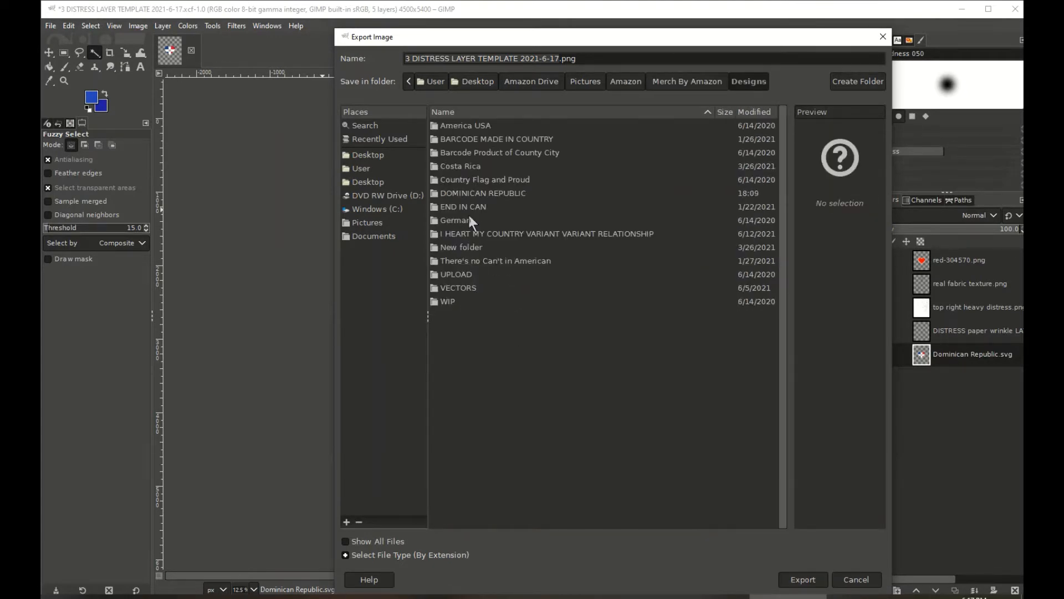
double_click(470, 194)
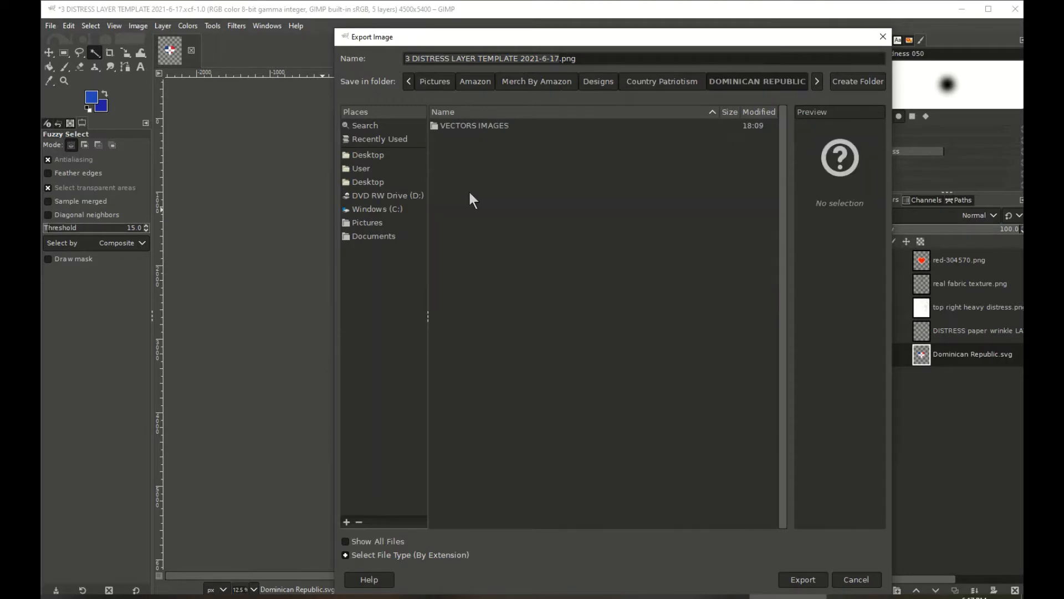
Export the flag heart into the VECTORS IMAGES folder as 3 DISTRESS LAYER TEMPLATE 2021-6-17.png, keeping the default PNG options.
left_click(476, 128)
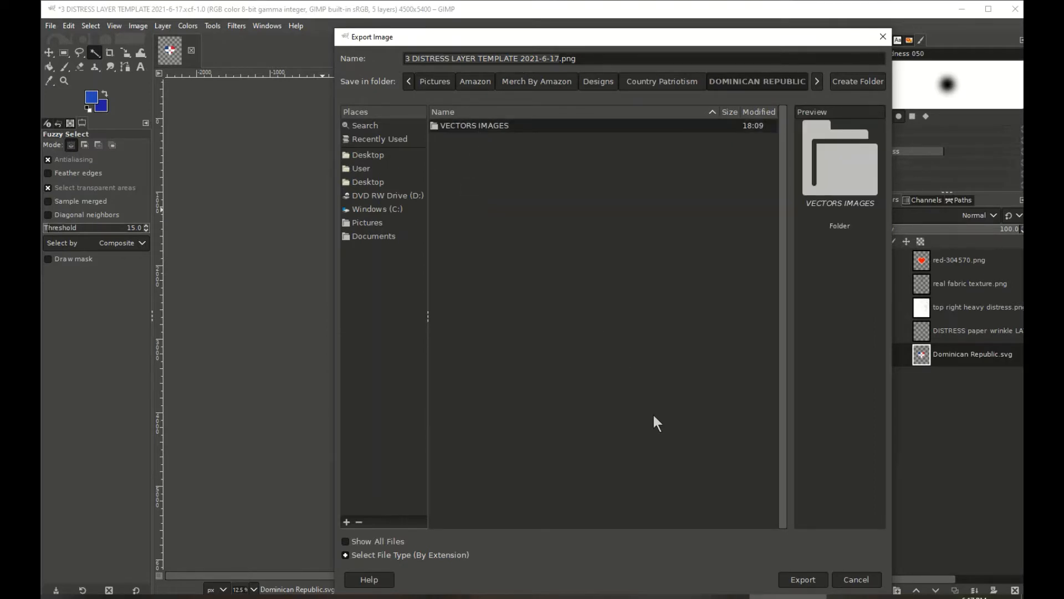
left_click(781, 579)
left_click(798, 580)
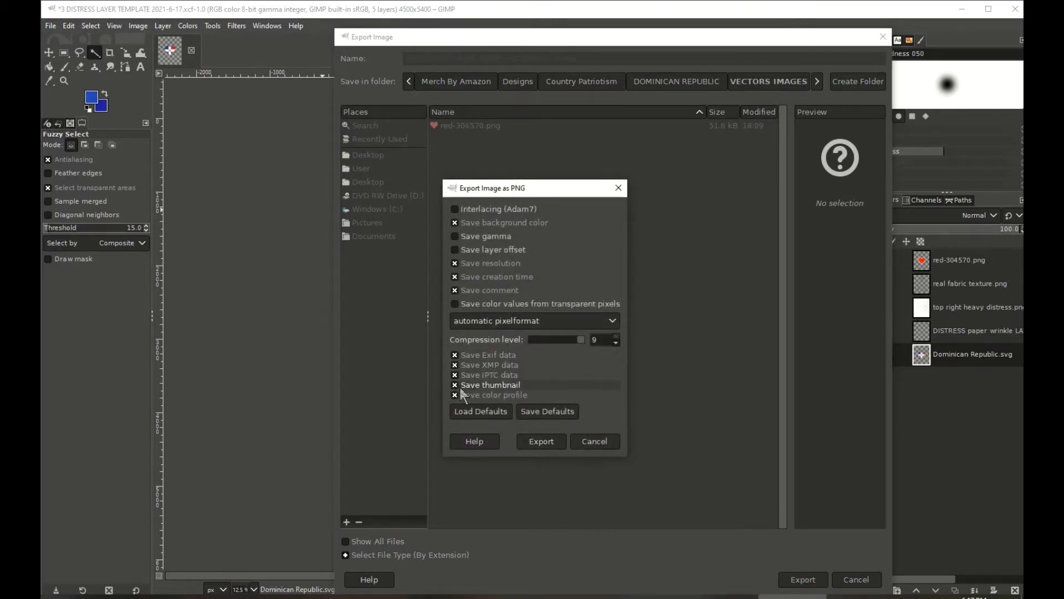
left_click(552, 442)
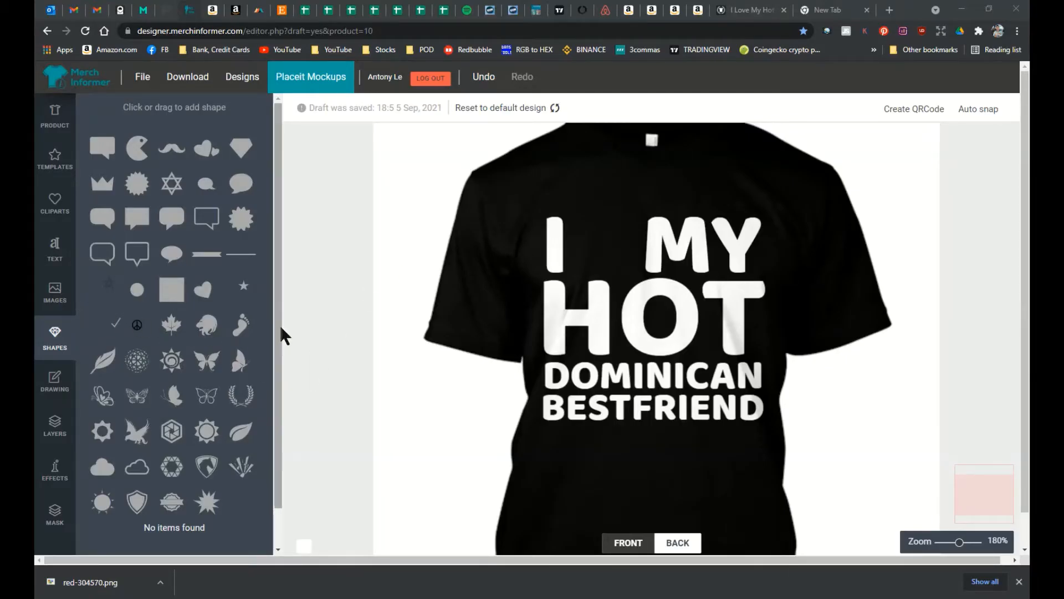
In the Merch Informer designer, upload 3 DISTRESS LAYER TEMPLATE 2021-6-17.png from DOMINICAN REPUBLIC > VECTORS IMAGES to the image library.
left_click(54, 292)
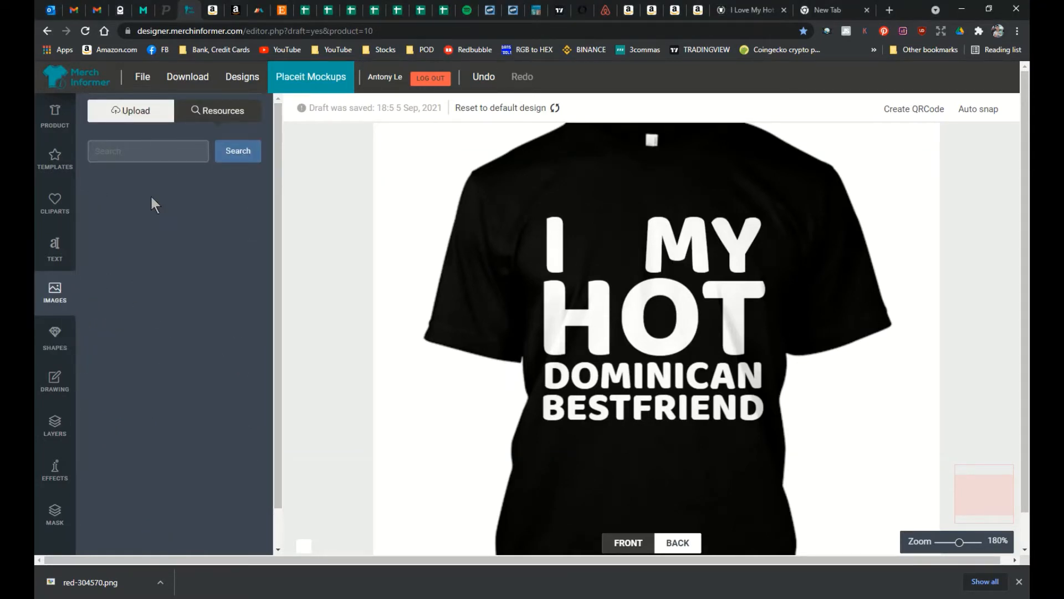
left_click(144, 115)
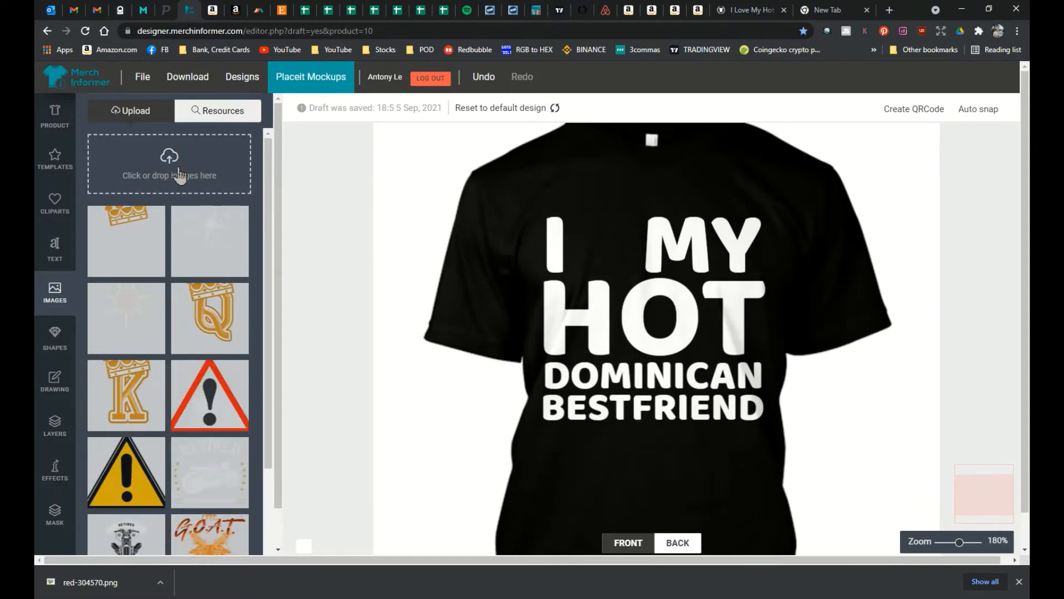
left_click(180, 167)
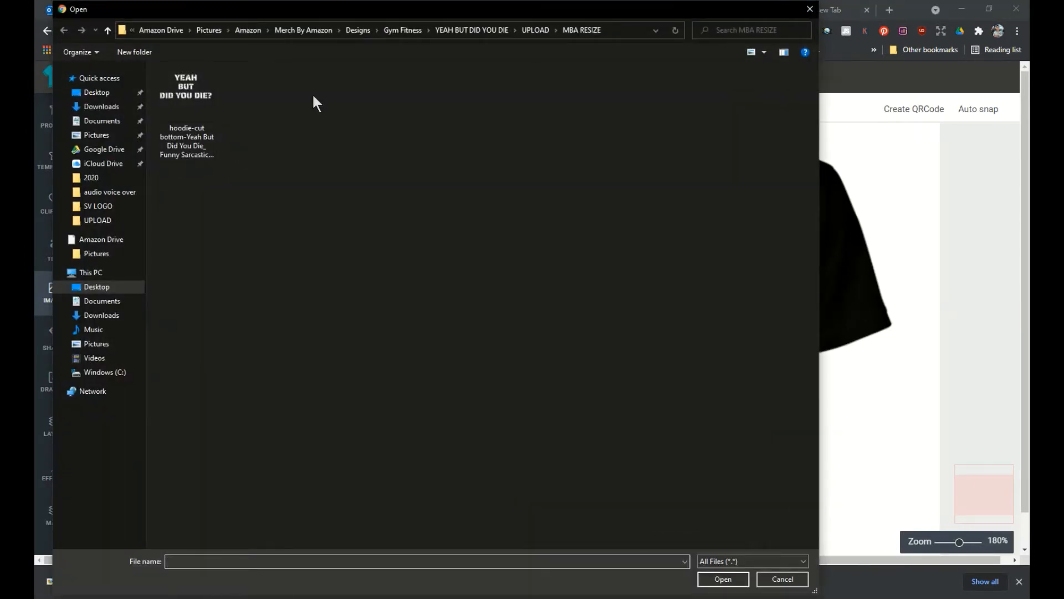
left_click(354, 32)
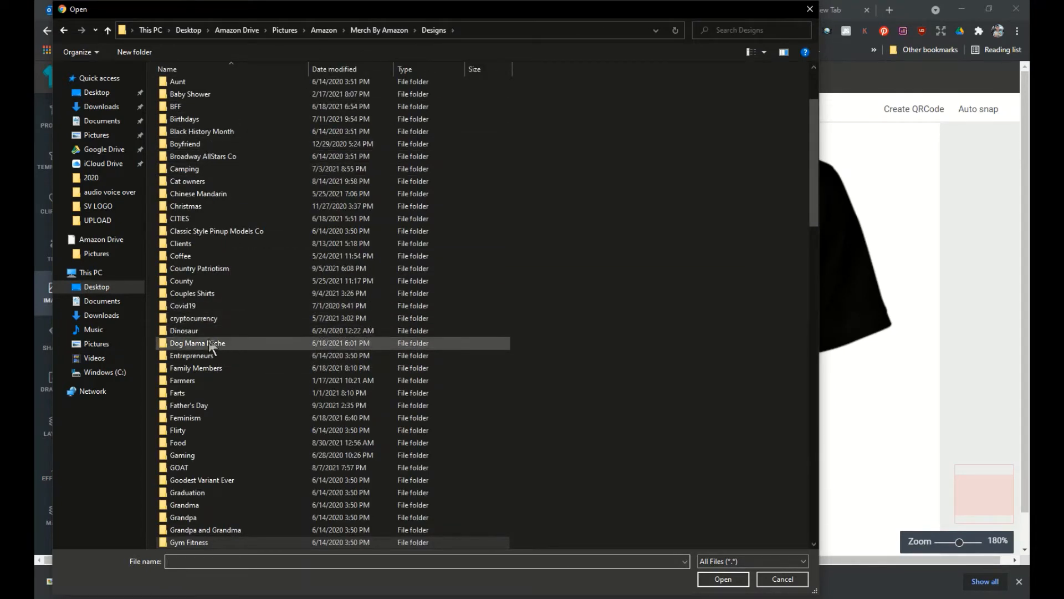
left_click(211, 269)
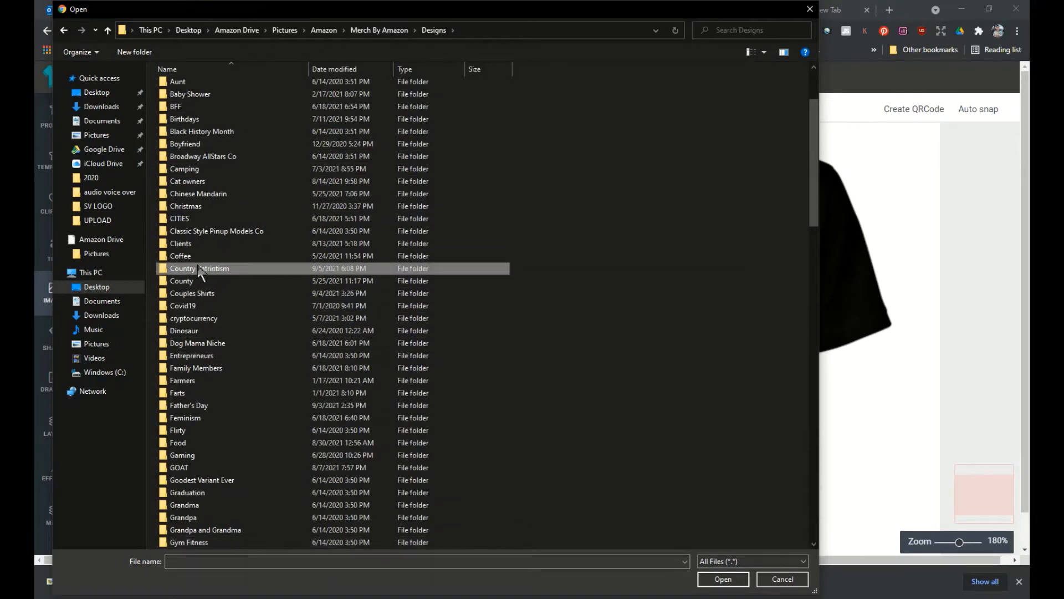
double_click(213, 268)
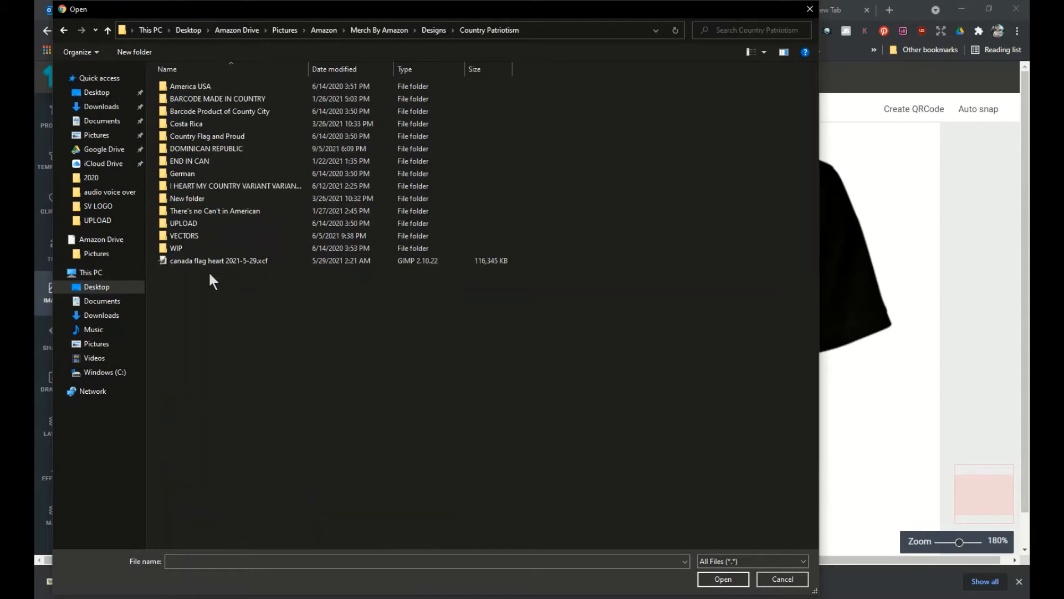
double_click(223, 148)
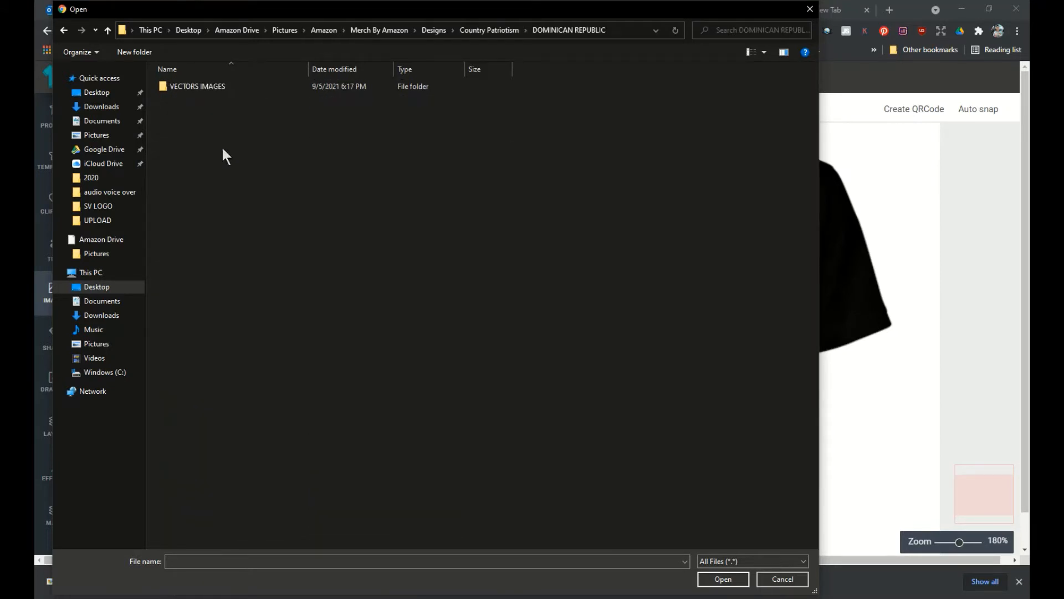
left_click(211, 85)
double_click(195, 89)
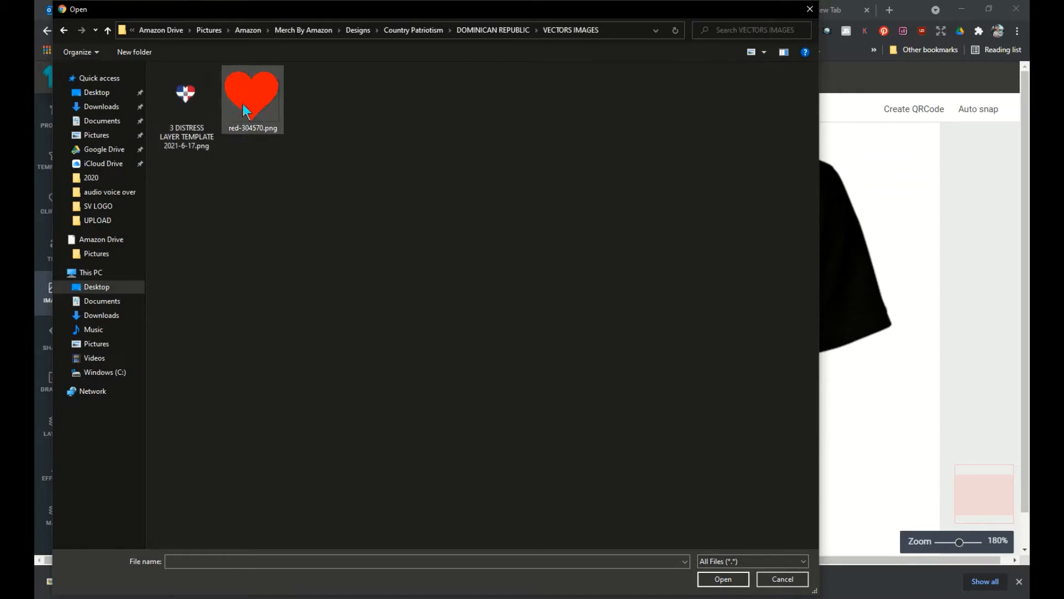
left_click(190, 101)
key("Return")
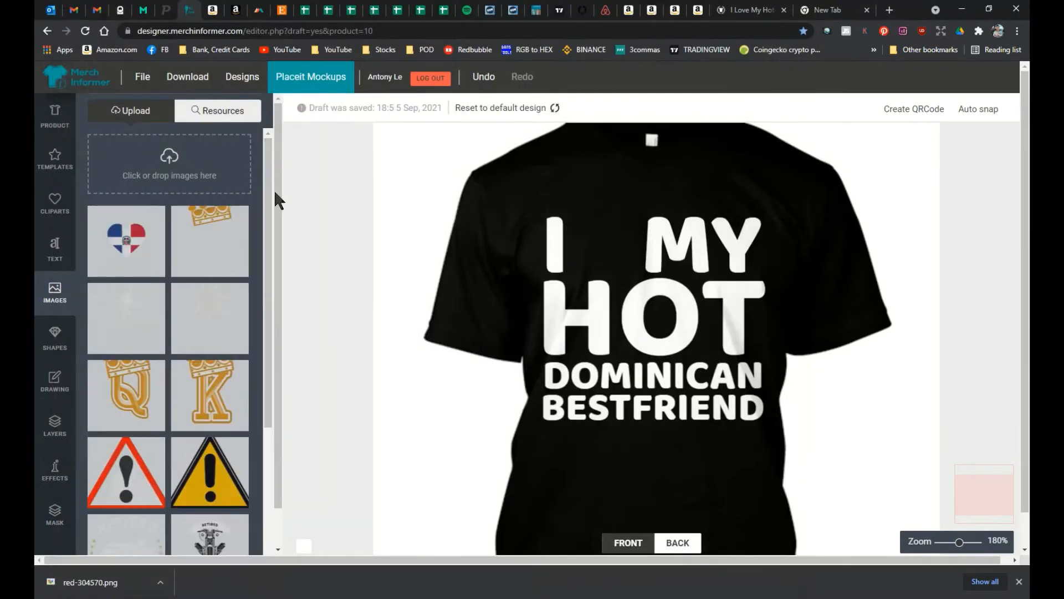
Add the uploaded Dominican flag heart to the shirt and move it up and left into the gap between I and MY.
left_click(141, 261)
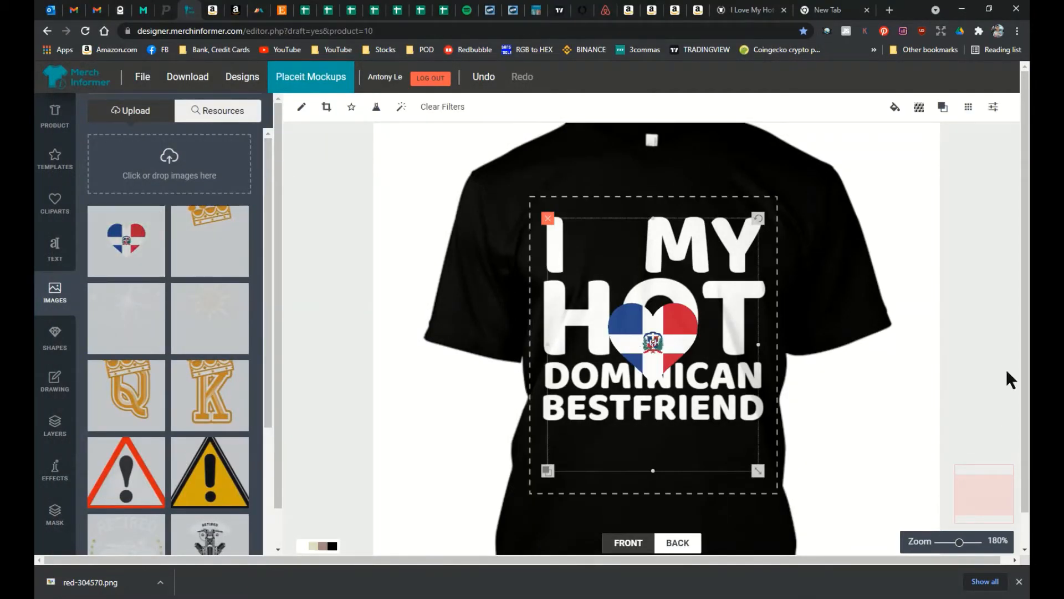
left_click(969, 109)
left_click(911, 166)
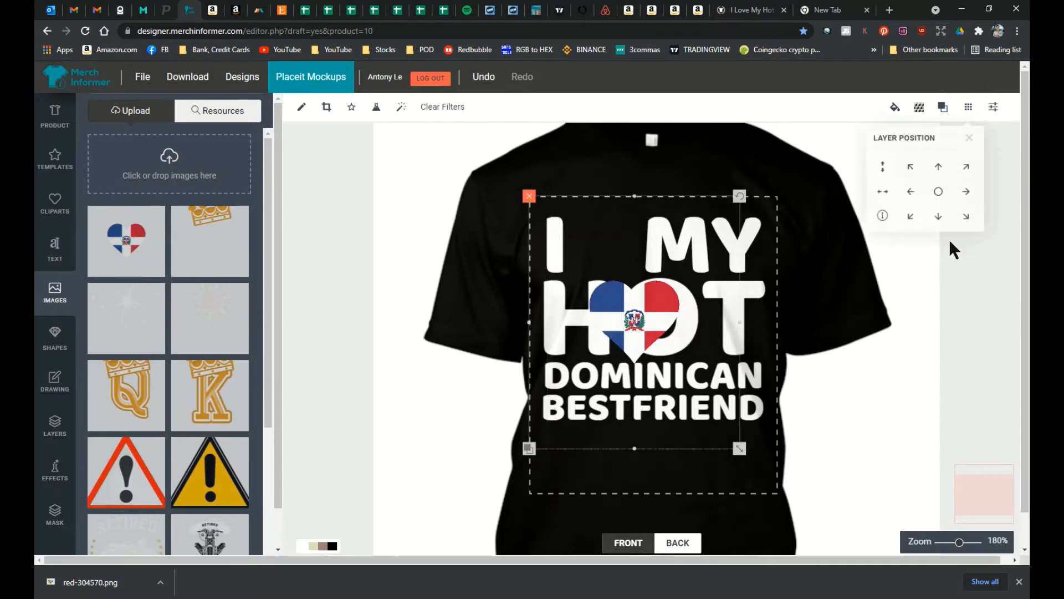
key("Up")
key("Up")
key("Up")
key("Up")
key("Up")
key("Up")
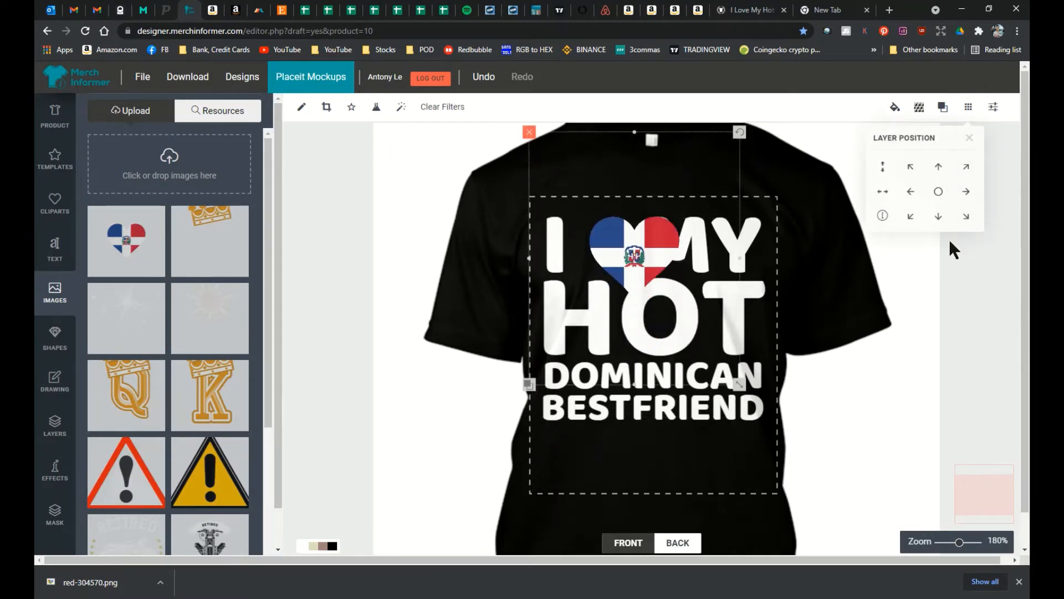
key("Left")
key("Left")
key("Up")
key("Left")
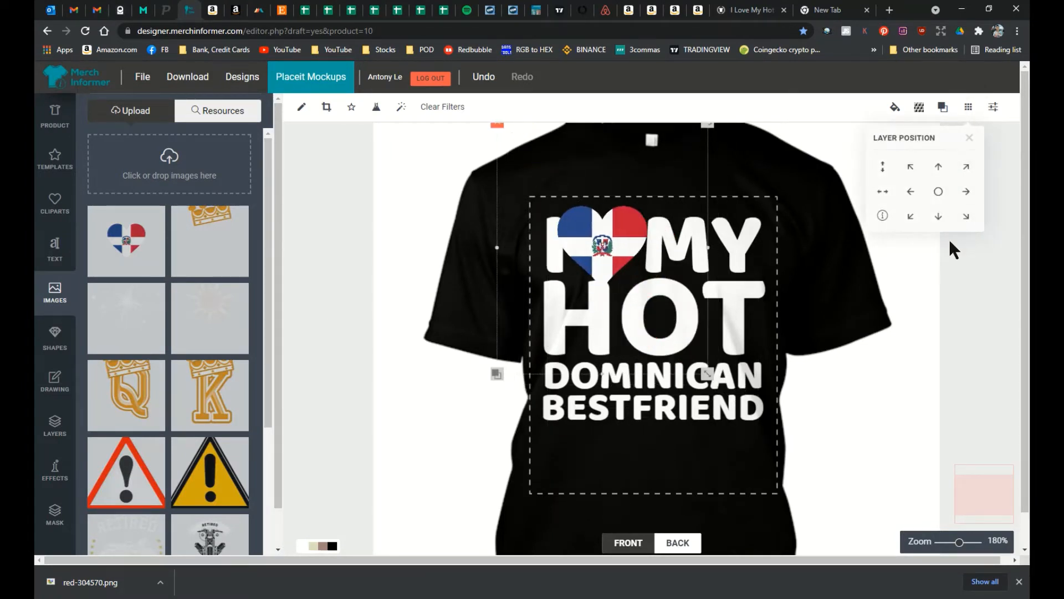
Shrink the flag heart to fit the gap and align it vertically with the I and MY text.
left_click_drag(704, 371, 724, 474)
key("Up")
key("Up")
key("Up")
key("Up")
key("Up")
key("Up")
key("Up")
key("Up")
key("Up")
key("Up")
key("Up")
key("Left")
key("Left")
key("Left")
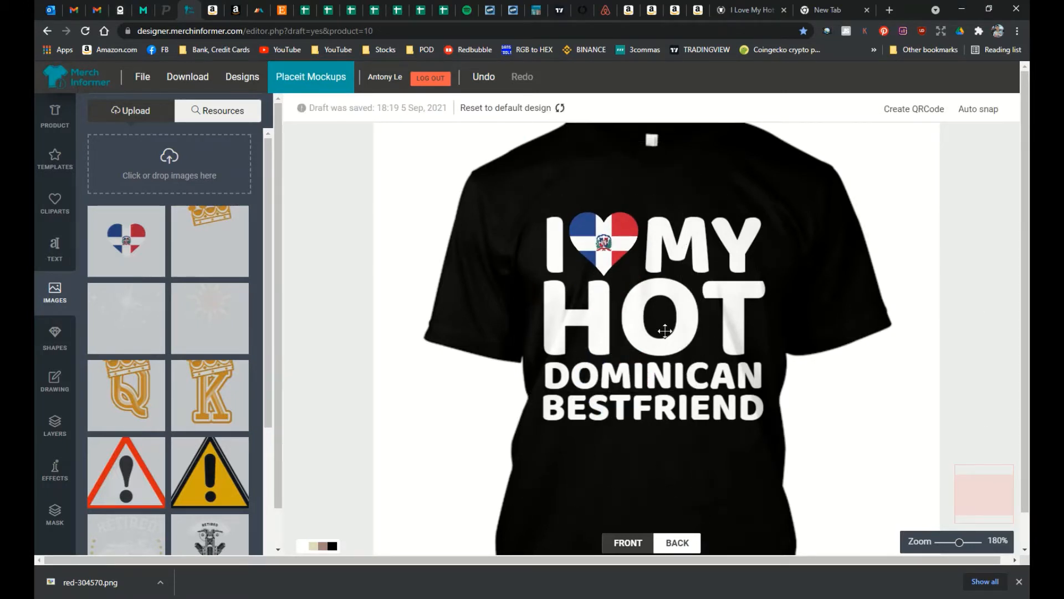
Search the image resources for FLAME.
left_click(217, 110)
type("FIRE")
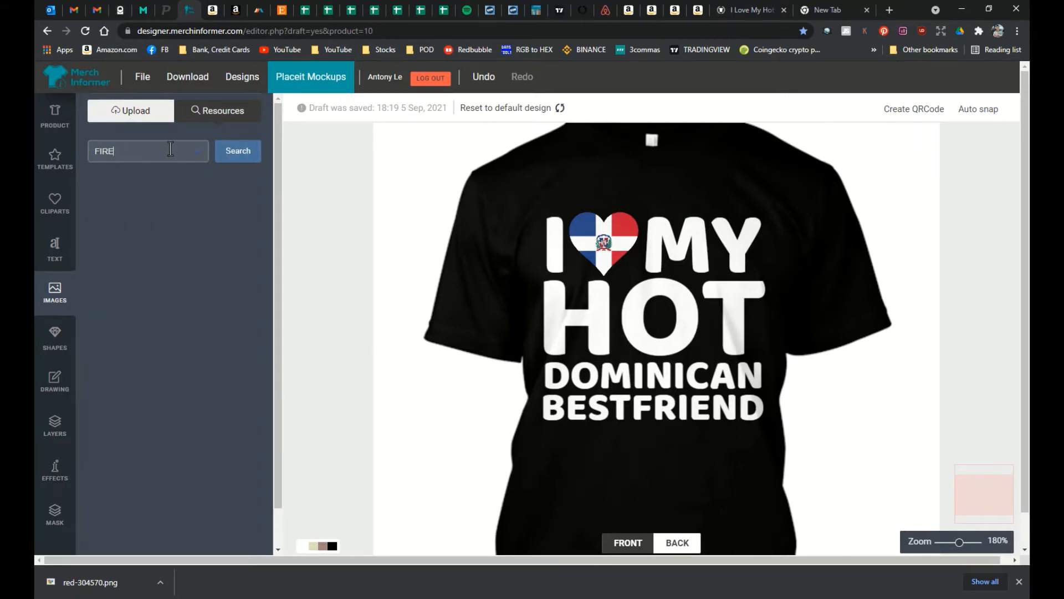
type("FLAME")
key("Return")
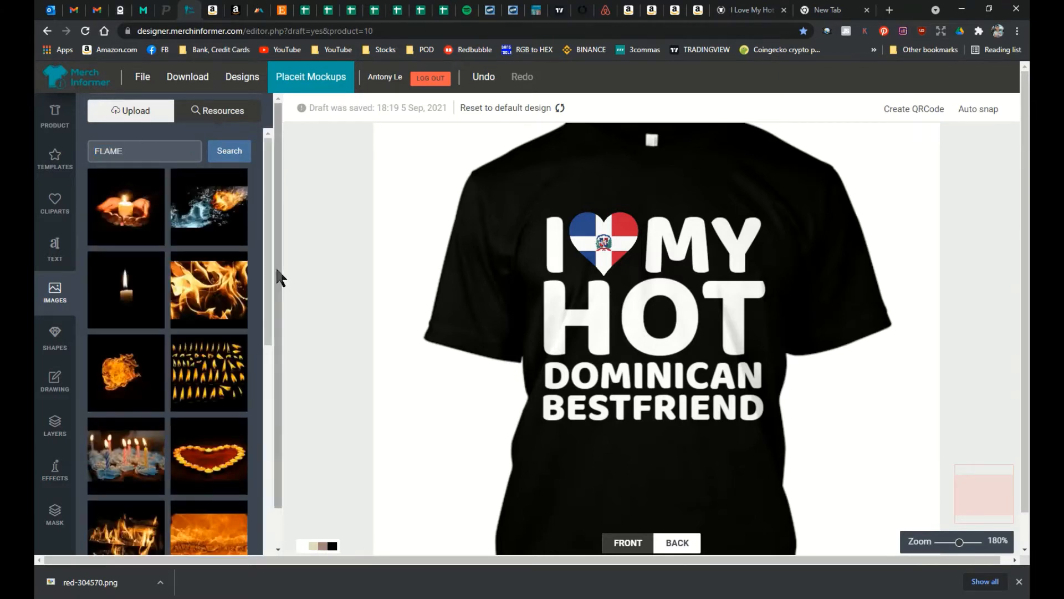
Place the swirling flames photo over HOT, enlarge it to cover the word, and mask it with the HOT text layer.
left_click(214, 288)
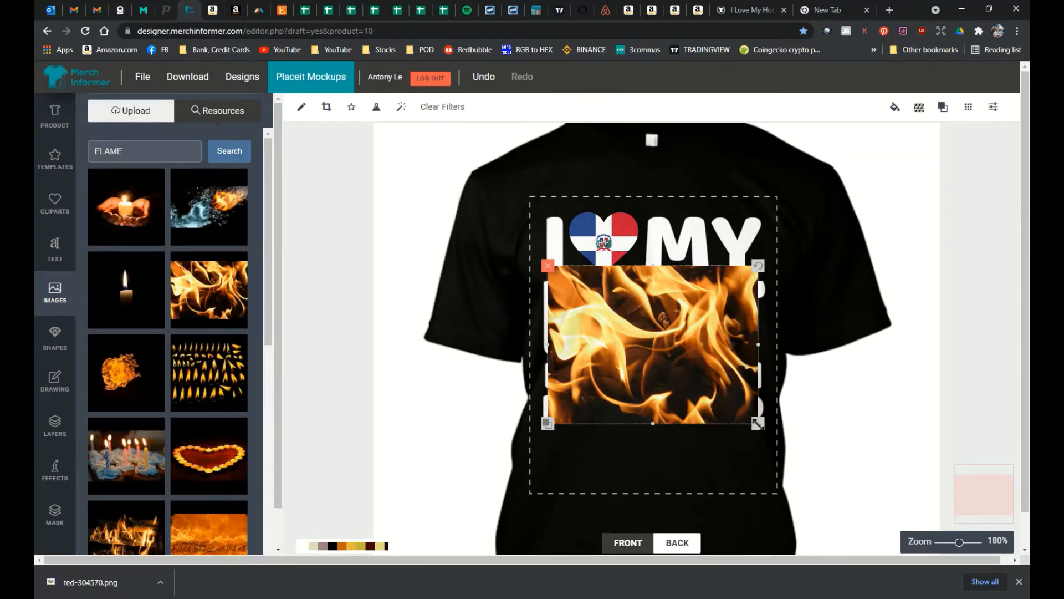
left_click_drag(757, 423, 767, 426)
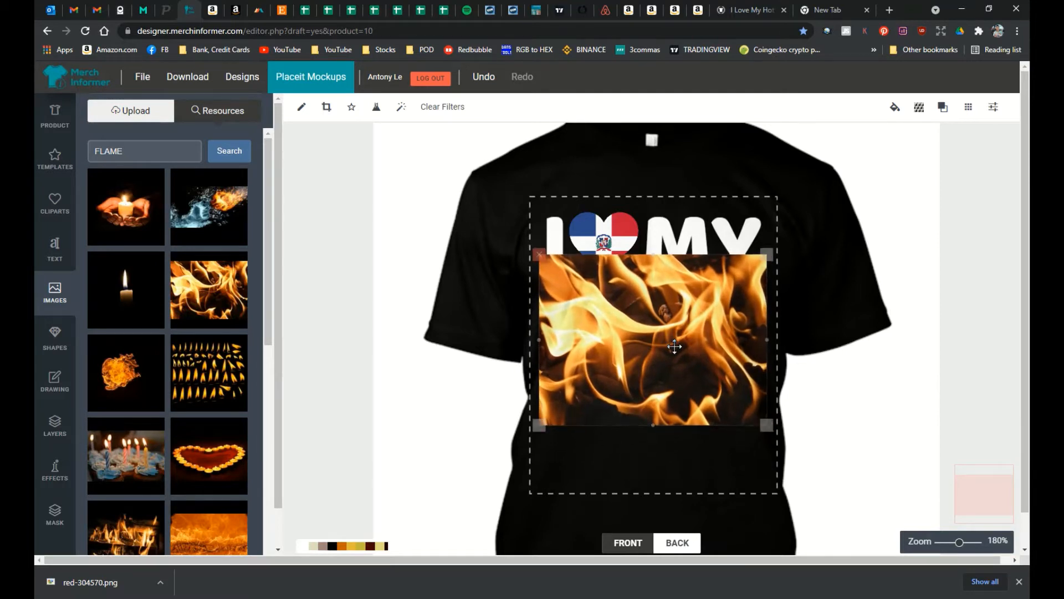
left_click_drag(675, 347, 676, 343)
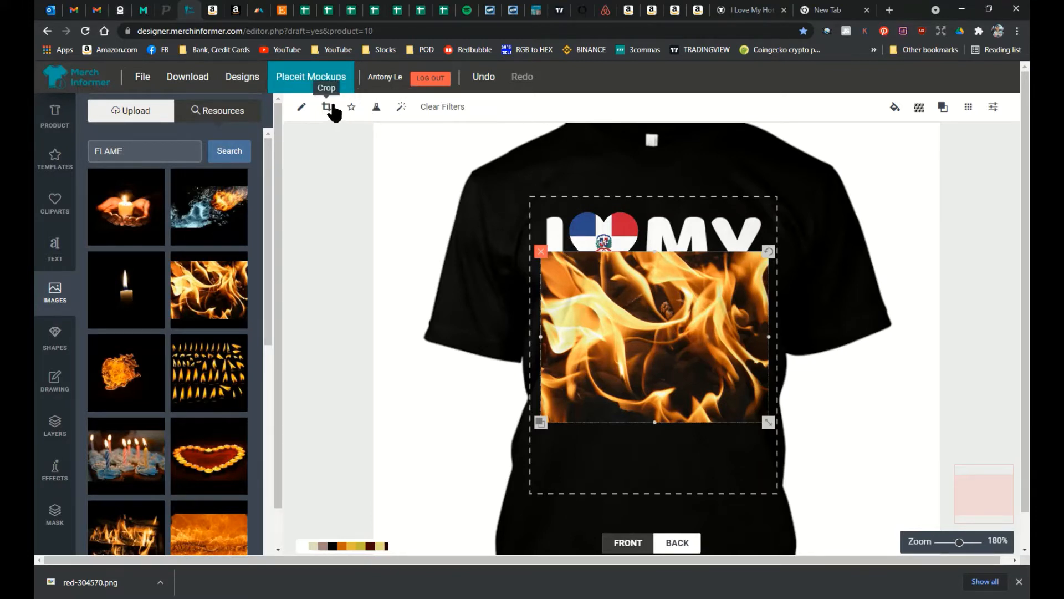
left_click(351, 108)
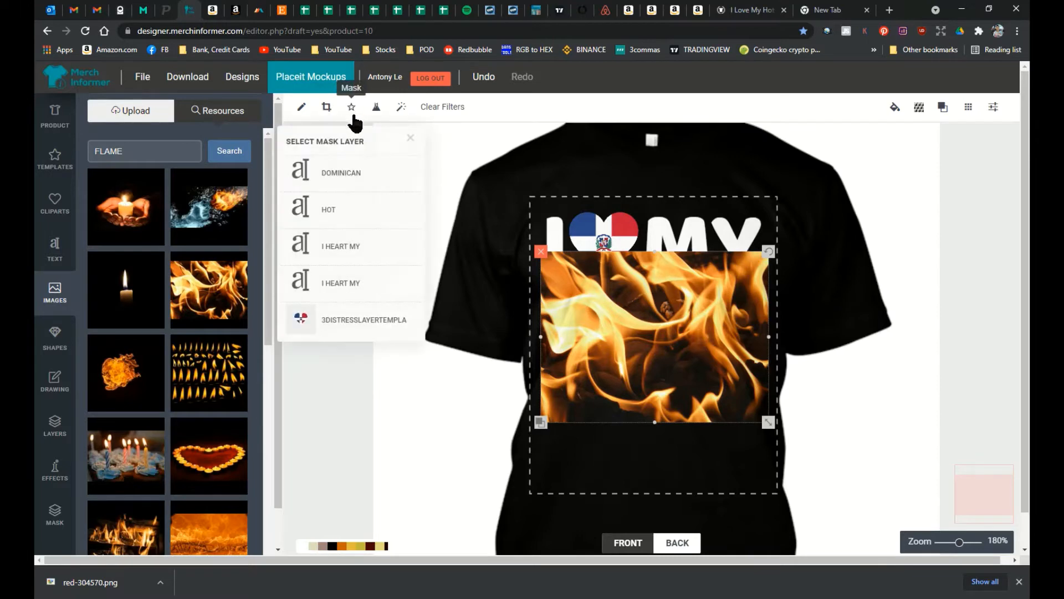
left_click(346, 217)
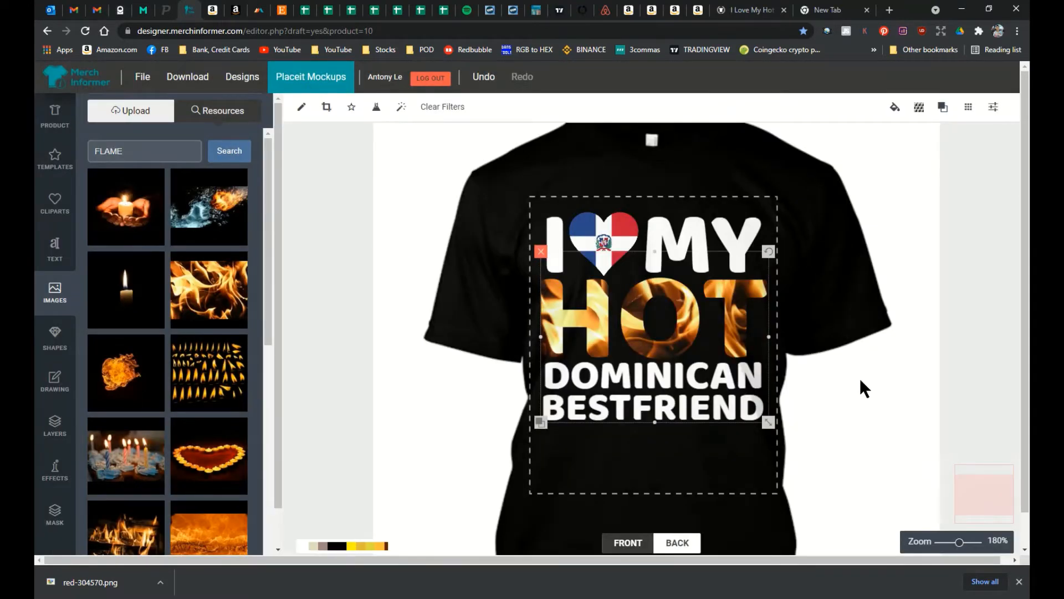
Delete the flame-filled HOT graphic from the shirt.
left_click(965, 400)
left_click(629, 312)
left_click(541, 252)
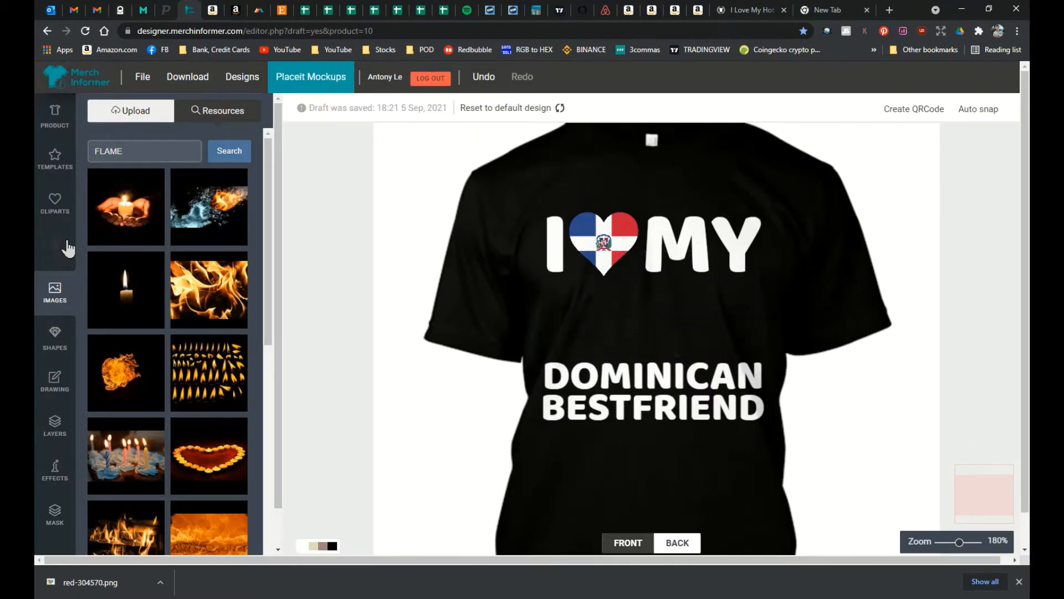
Add a white HOT text in the Baloo Bhaina font and enlarge it to the width of the other text lines.
left_click(60, 247)
left_click(638, 377)
left_click(540, 403)
mouse_move(969, 107)
left_click(938, 192)
mouse_move(405, 107)
left_click_drag(293, 169, 180, 238)
type("HOT")
left_click_drag(696, 371, 752, 425)
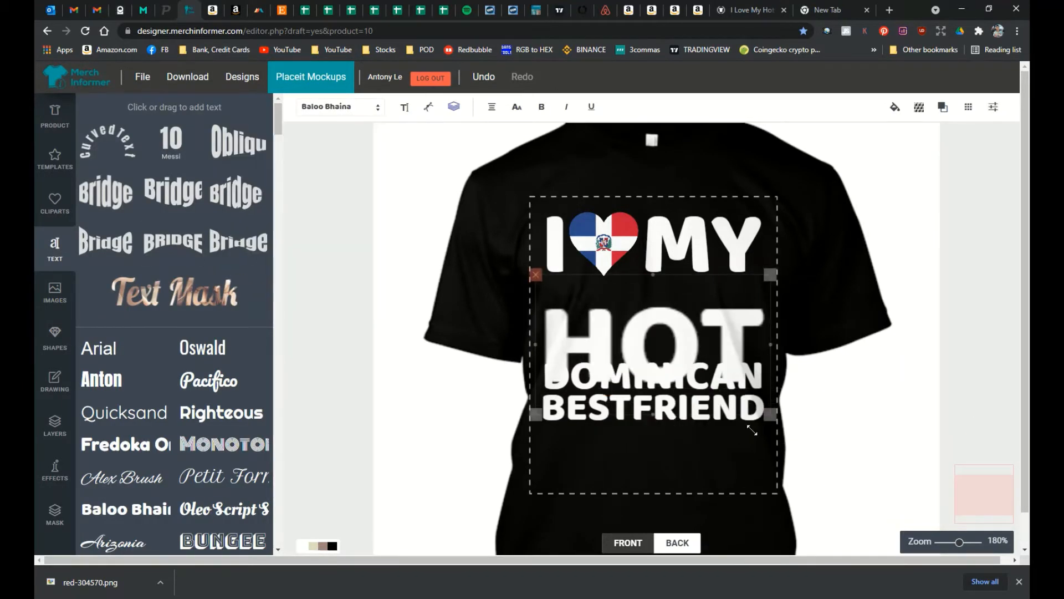
Center the new HOT text on the print area and nudge it up between the I heart MY line and DOMINICAN.
mouse_move(968, 107)
left_click(942, 194)
key("shift+Up")
key("shift+Up")
key("shift+Up")
key("Down")
key("Down")
Add the photo of flames over burning coals from the FIRE image results to the shirt and enlarge it beyond the print area.
left_click(54, 292)
scroll(127, 364, "down", 3)
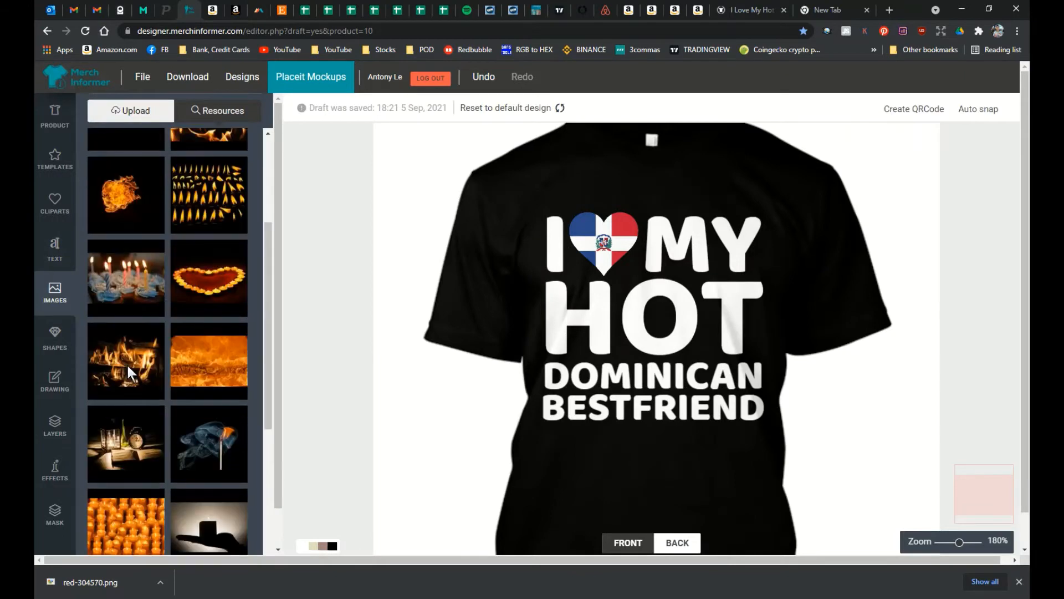
left_click(201, 357)
key("Delete")
scroll(196, 251, "up", 5)
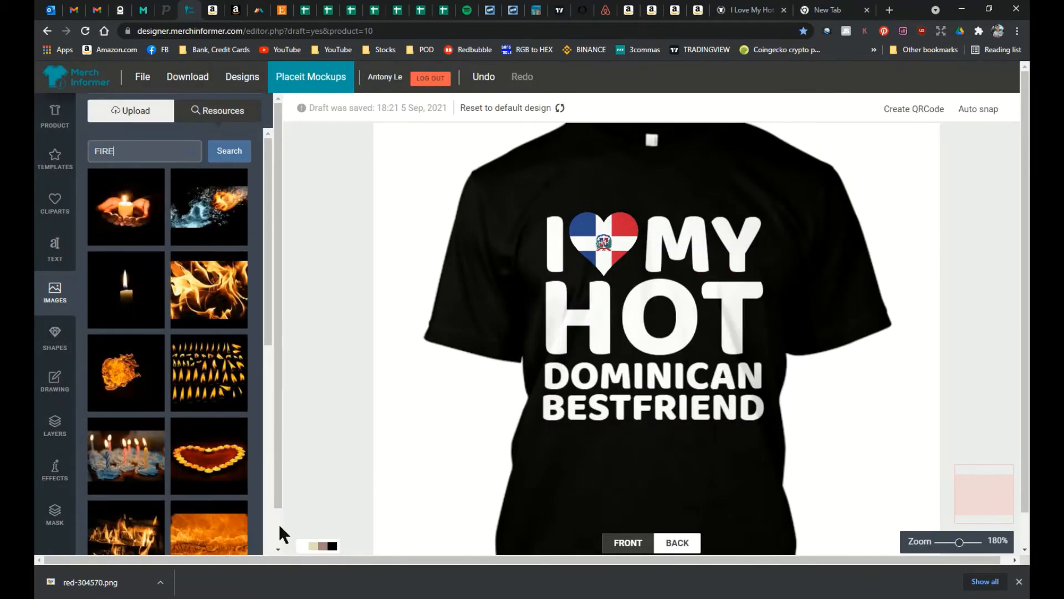
scroll(209, 311, "down", 3)
left_click(209, 443)
left_click_drag(759, 415, 798, 442)
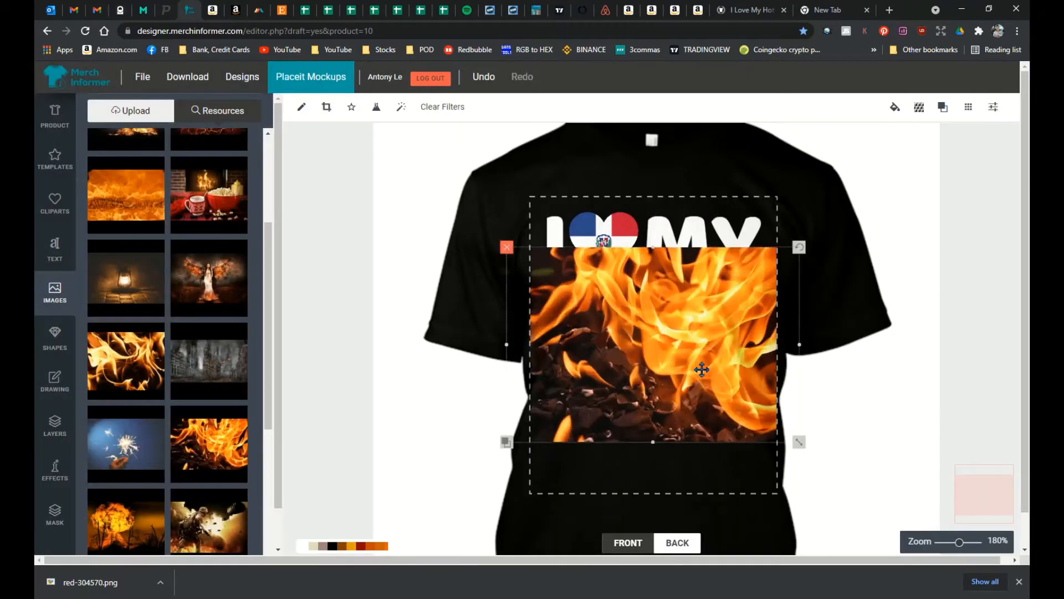
left_click_drag(700, 370, 701, 430)
left_click_drag(798, 501, 824, 517)
left_click_drag(725, 404, 713, 358)
Reposition the flames photo and enlarge it further so its brightest flames cover the HOT text.
mouse_move(968, 108)
left_click(938, 192)
left_click_drag(725, 300, 658, 308)
mouse_move(758, 237)
left_mouse_down()
mouse_move(674, 207)
mouse_move(758, 237)
left_mouse_up()
left_click_drag(760, 467, 825, 490)
left_click_drag(692, 354, 689, 384)
Shift the flames photo off the lettering and rename the HOT text's layer from the duplicate DOMINICAN name to HOT.
left_click(352, 108)
left_click(55, 426)
left_click(163, 232)
left_click(125, 110)
left_click(352, 107)
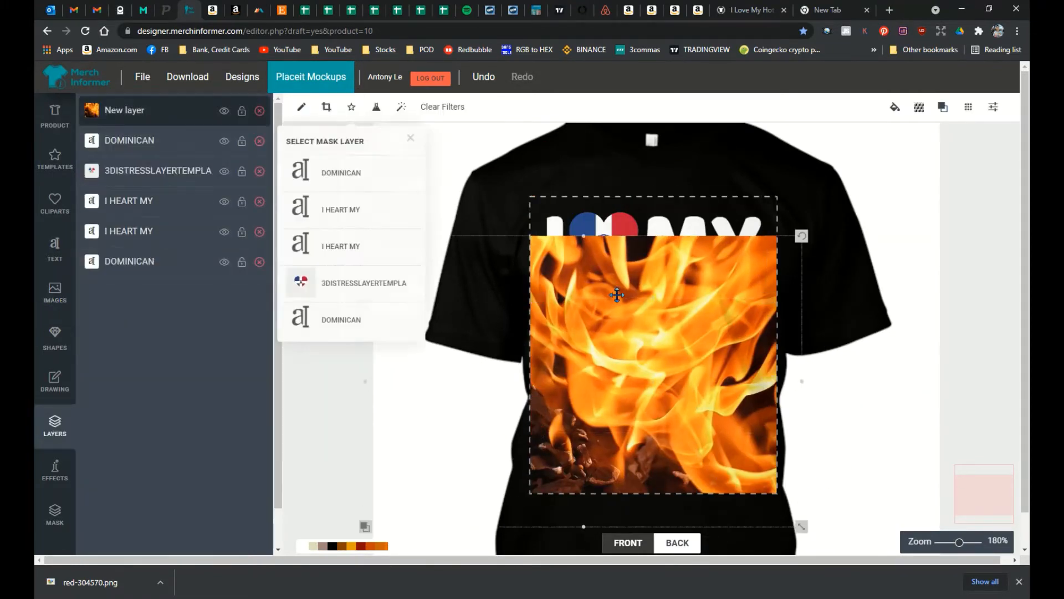
left_click_drag(659, 299, 496, 478)
double_click(134, 143)
type("HOT")
Move the flames photo back over the HOT text and mask it with the HOT layer.
left_click(598, 445)
left_click_drag(639, 413, 689, 308)
left_click(352, 107)
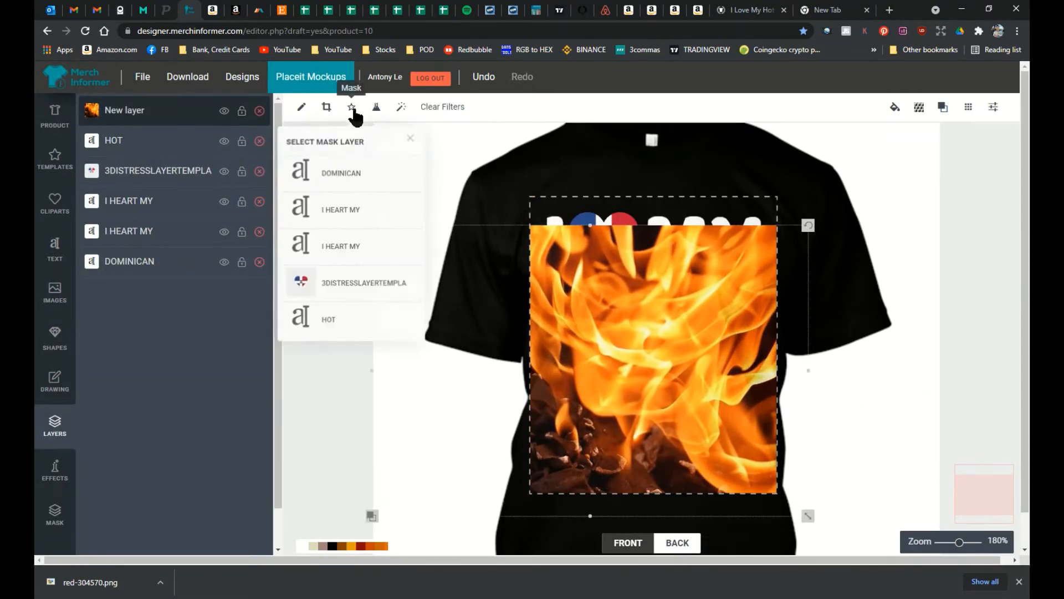
left_click(316, 319)
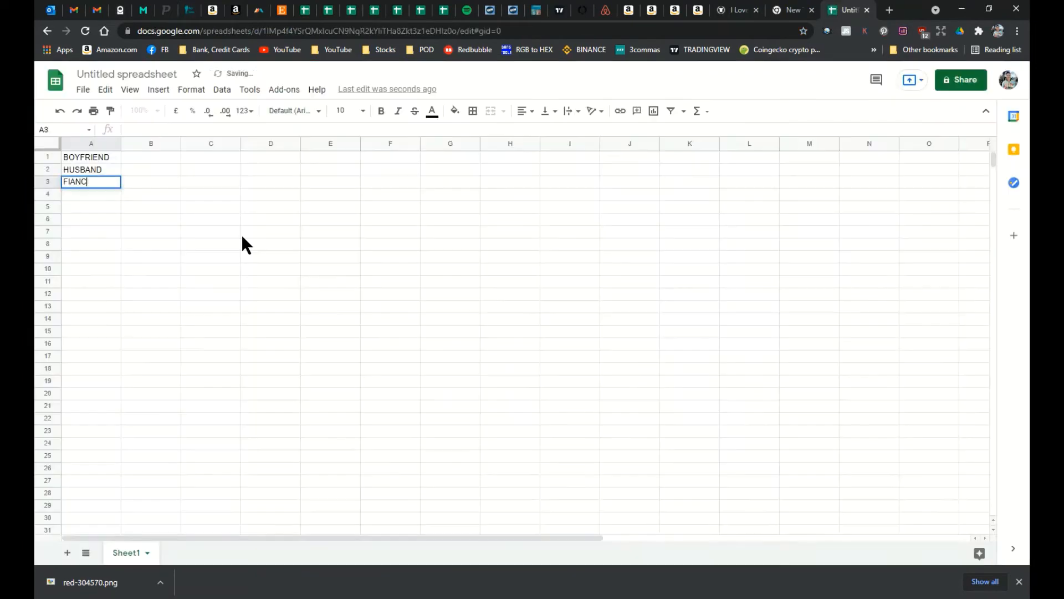
In Google Sheets fill A3:A17 with FIANCE, GIRLFRIEND, WIFE, FIANCEE, WIFEY, HUBBY, BOO, BABE, DARLING, HUN, HUNNIE, DUDE, BAE, BFF, BESTFRIEND and title the file BESTFRIEND VARIANT 202195.
type("E")
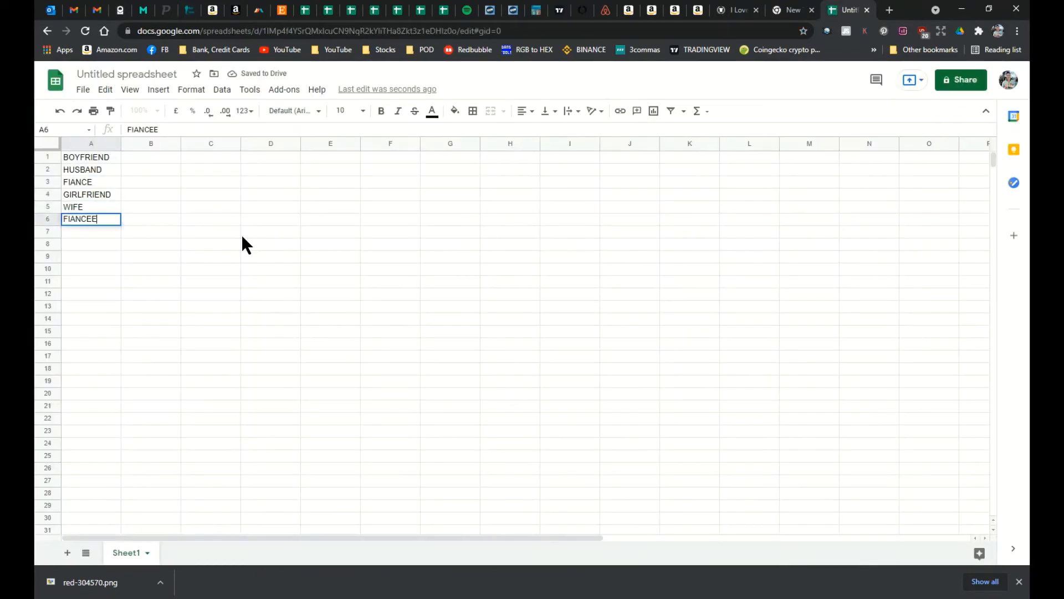
type(" GIRLFRIEND WIFE FIANCEE WIFEY HUBBY BOO BABE DARLING HUN HUNNIE DUDE BAE BFF BESTFRIEND")
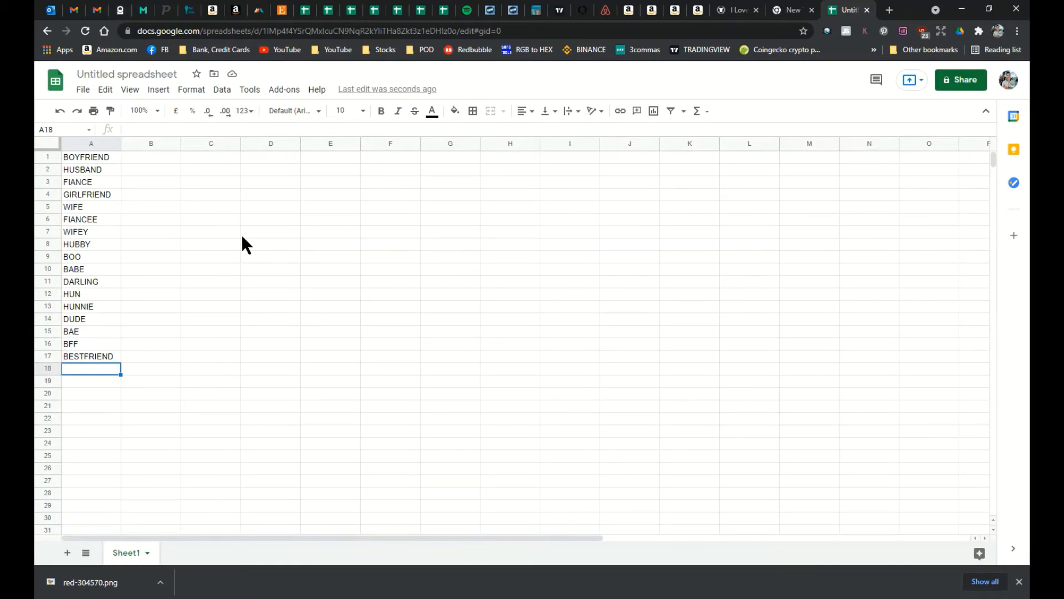
left_click(166, 74)
type("BESTFRIEND VARIANT 202195")
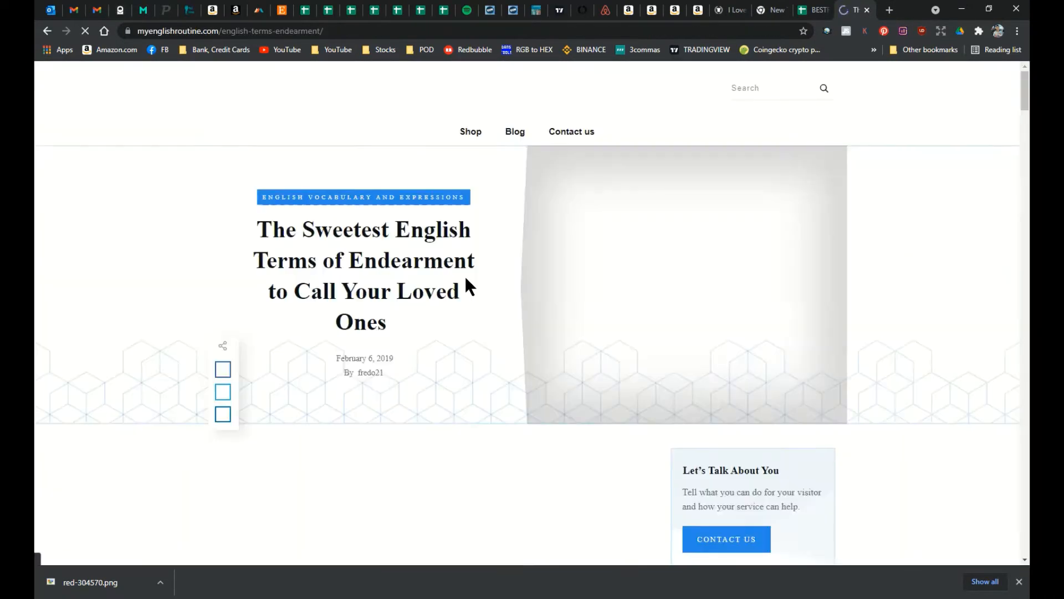
Consult the English terms of endearment page and fill A18:A26 with HONEY, SWEETHEART, LOVE, SUNSHINE, BELOVED, CUPCAKE, MUFFIN, BUNNIE, BUNNY.
scroll(469, 285, "down", 15)
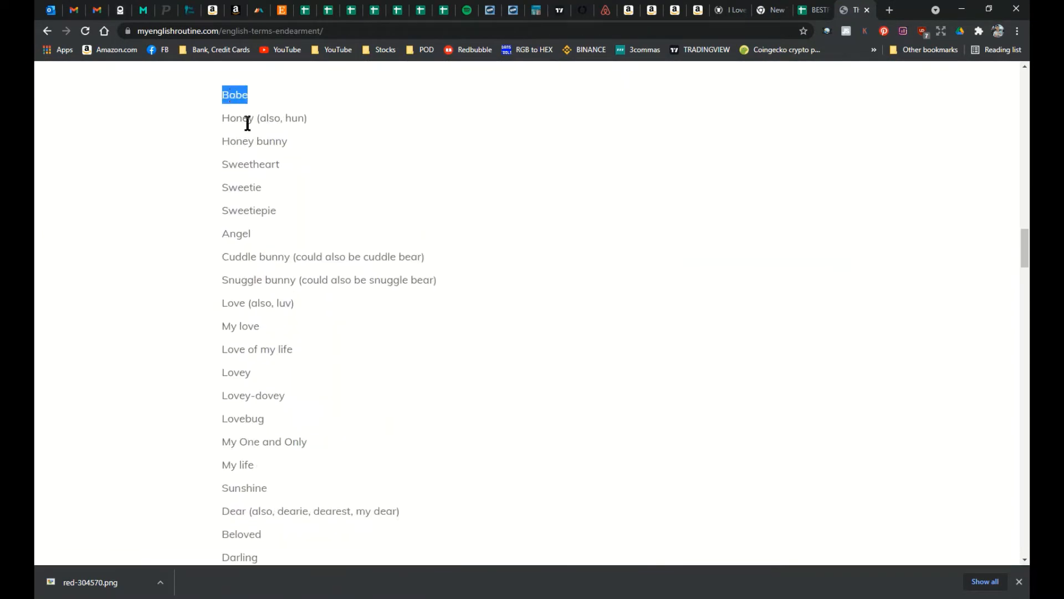
left_click_drag(237, 186, 288, 440)
key("ctrl+w")
left_click(98, 364)
type("HONEY")
key("Return")
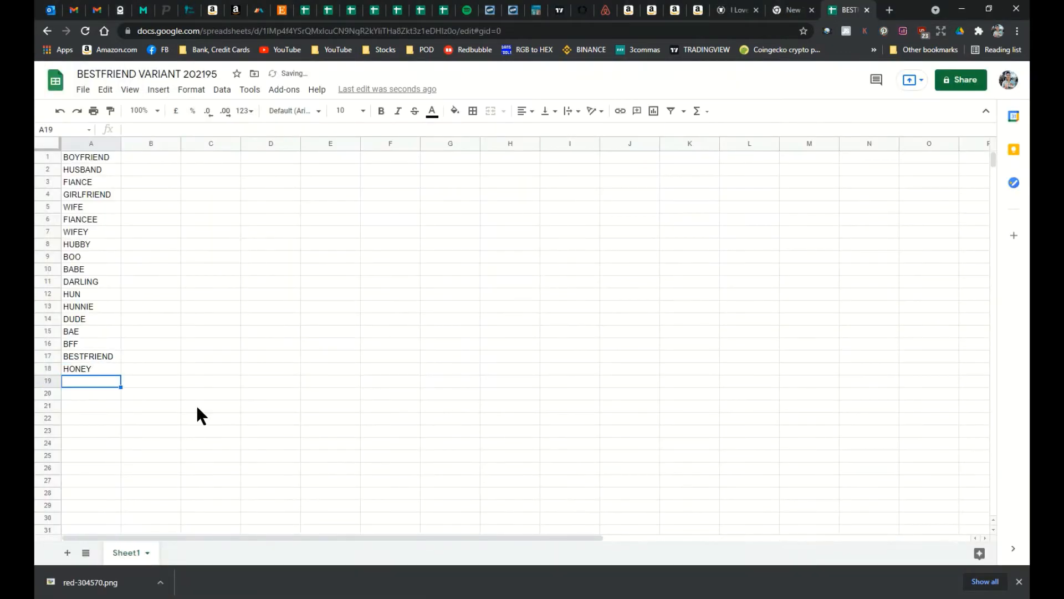
type("SWEETHEART")
key("Return")
type("LOVE")
key("Return")
type("SUNSHINE BELOVED CUPCAKE MUFFIN BUNNIE BUNNY ")
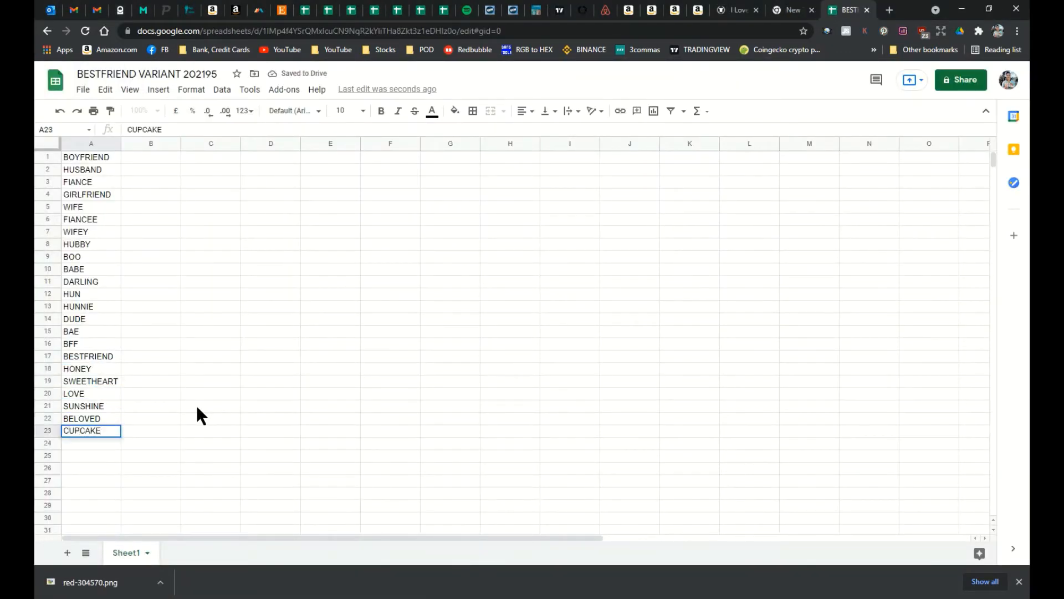
Fill A27:A36 with SWEET PEA, BABY GIRL, BABY DOLL, QUEEN, KING, PRINCE, PRINCESS, MAMA, MAMACITA, SHORTY.
type("SWEET PEA")
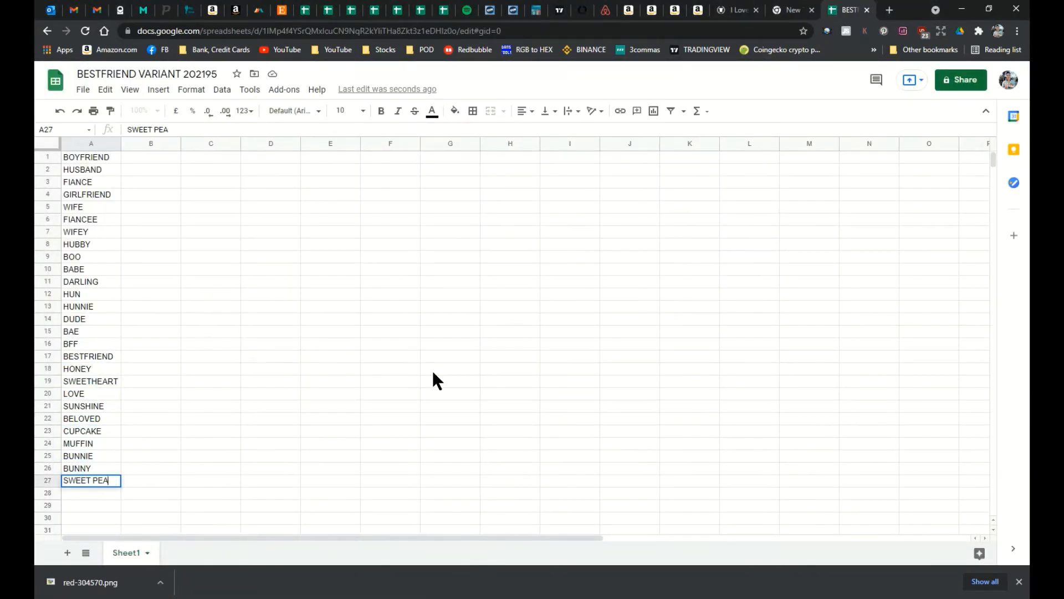
key("Return")
type("BABY GIRL")
key("Return")
type("BABY DOLL QUEEN KING PRINCE PRINCESS MAMA MAMACITA ")
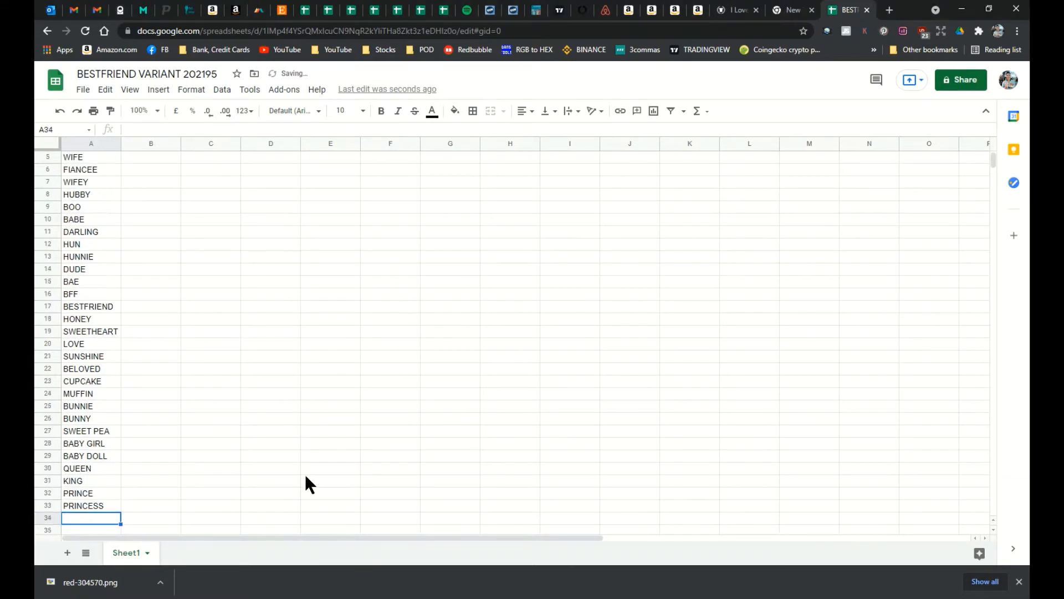
type("SHORTY")
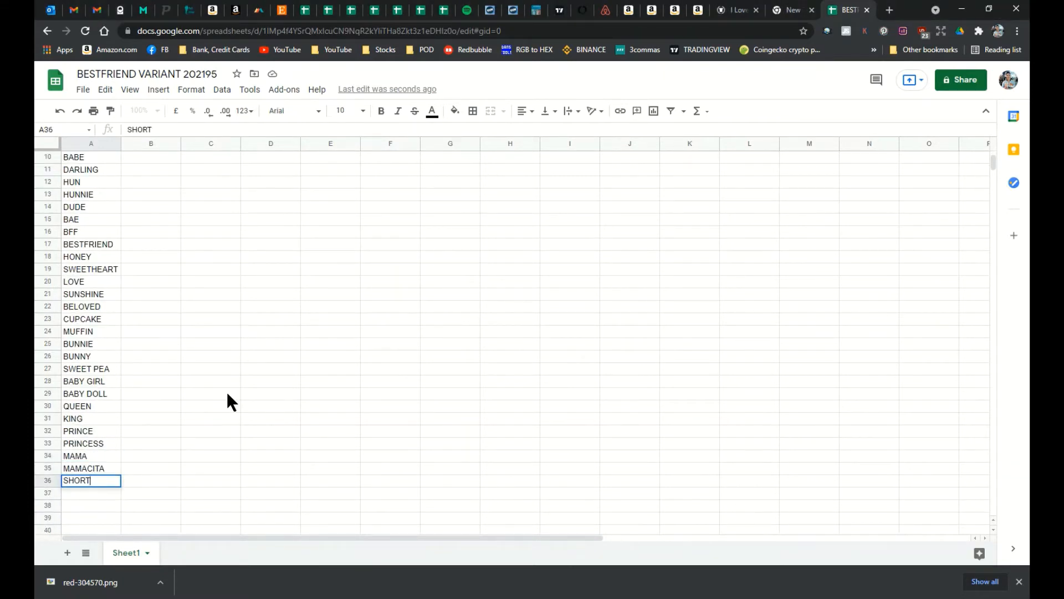
key("Return")
Scan the rest of the terms of endearment page for further nicknames, close it, and review the list in column A.
key("alt+Tab")
left_click_drag(477, 431, 491, 431)
left_click(446, 331)
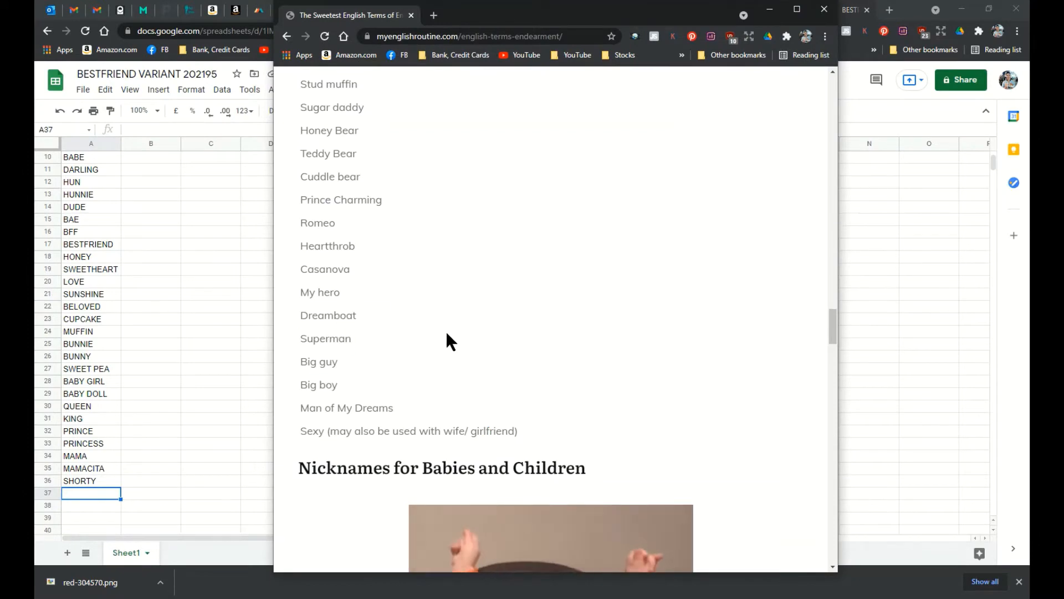
scroll(446, 331, "down", 4)
left_click(824, 10)
left_click(111, 480)
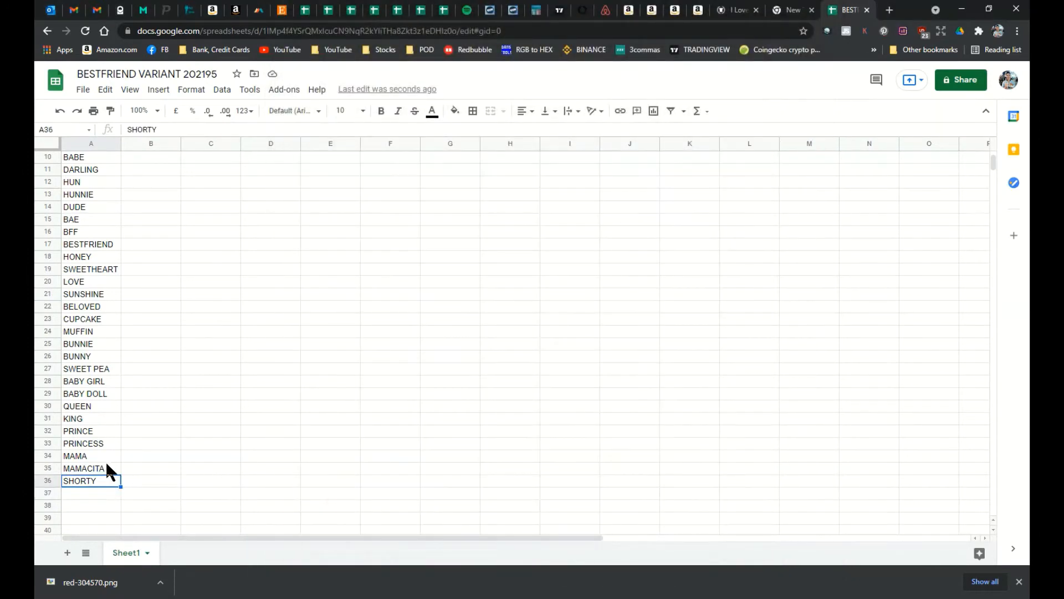
scroll(184, 244, "up", 3)
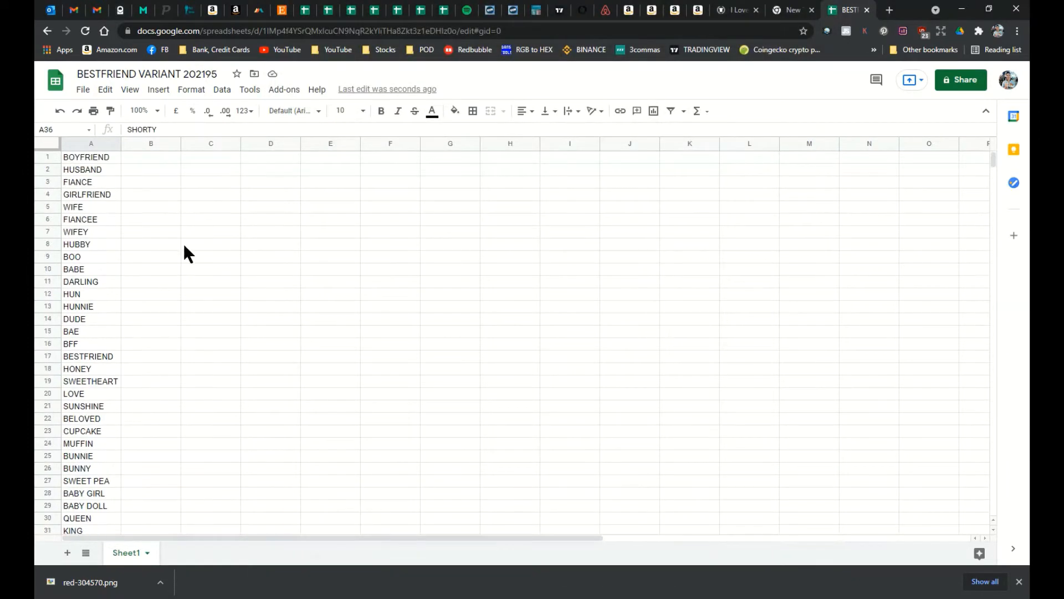
Download the sheet as comma-separated values, choosing Documents > Amazon > Merch By Amazon > Country Patriotism as the location.
left_click(85, 92)
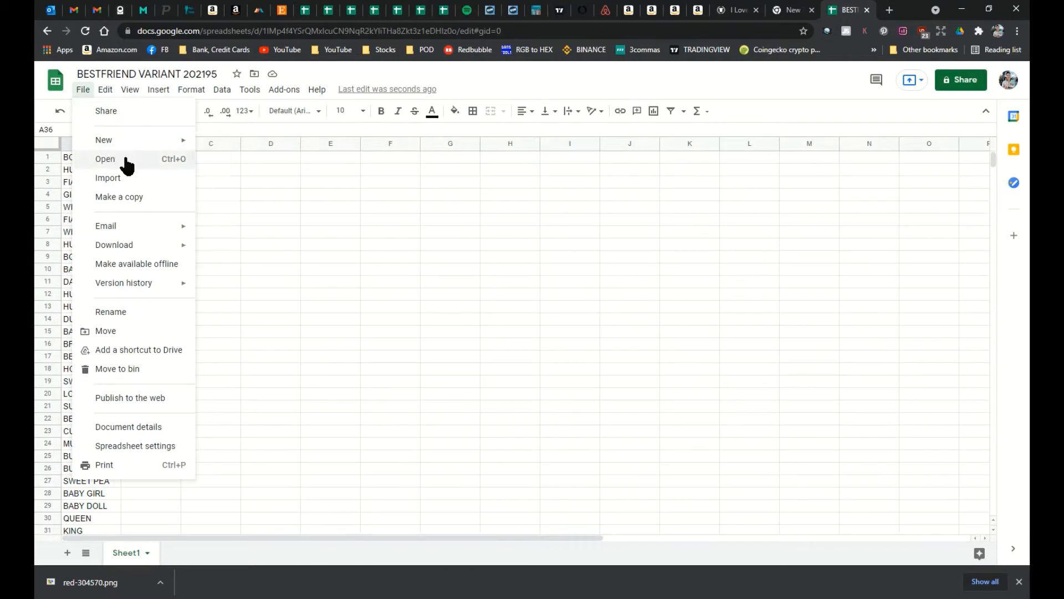
mouse_move(174, 247)
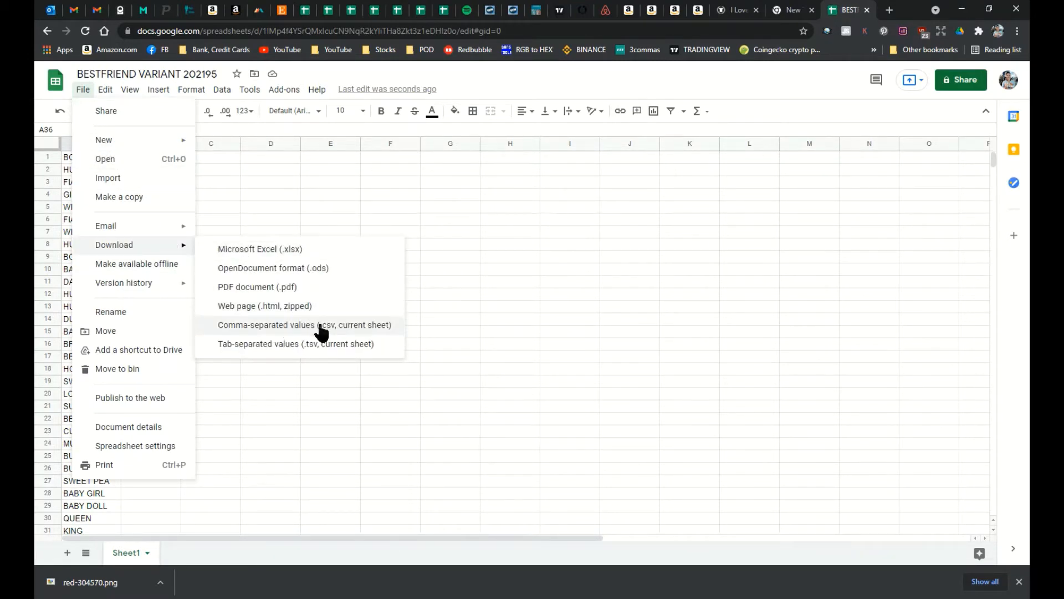
left_click(269, 325)
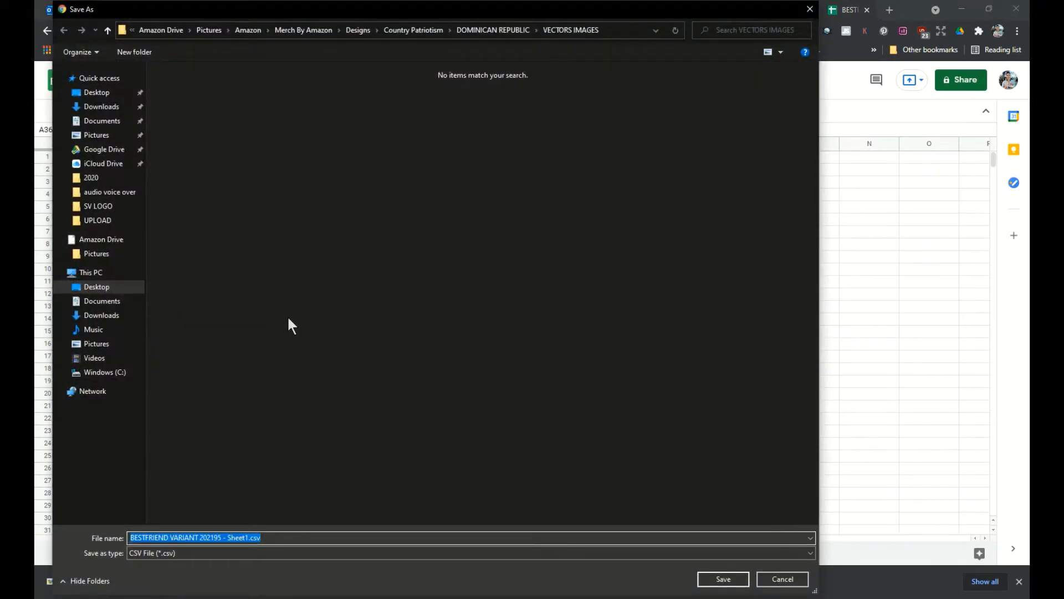
left_click(121, 301)
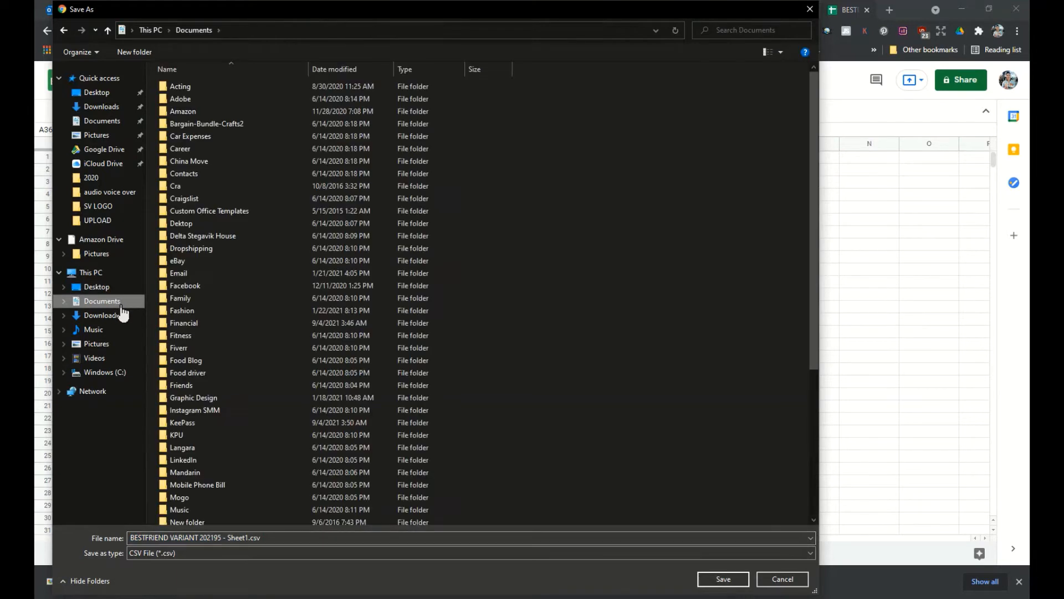
double_click(189, 110)
left_click(214, 187)
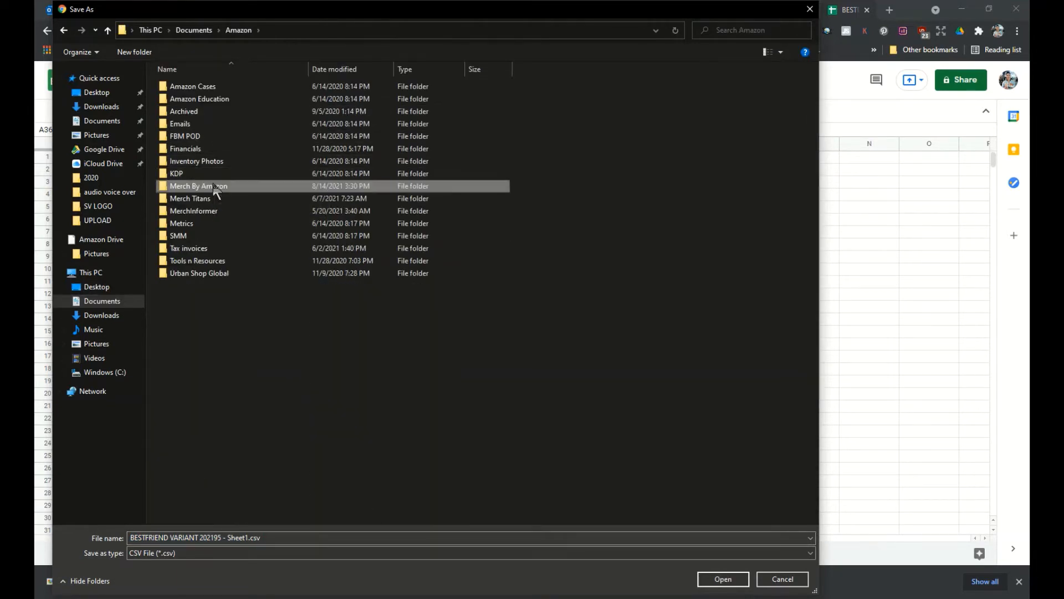
double_click(213, 186)
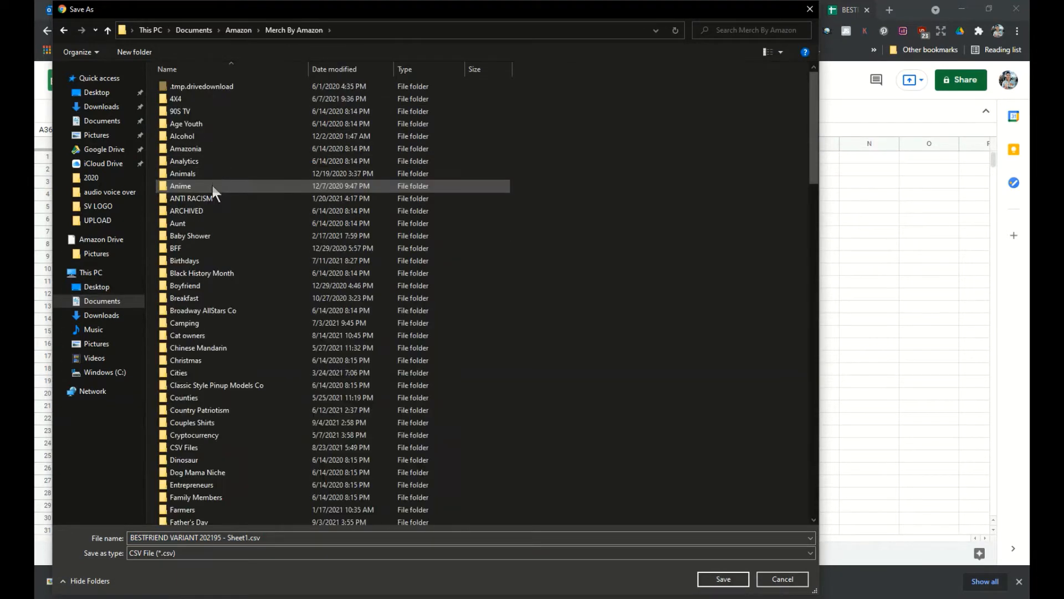
double_click(201, 411)
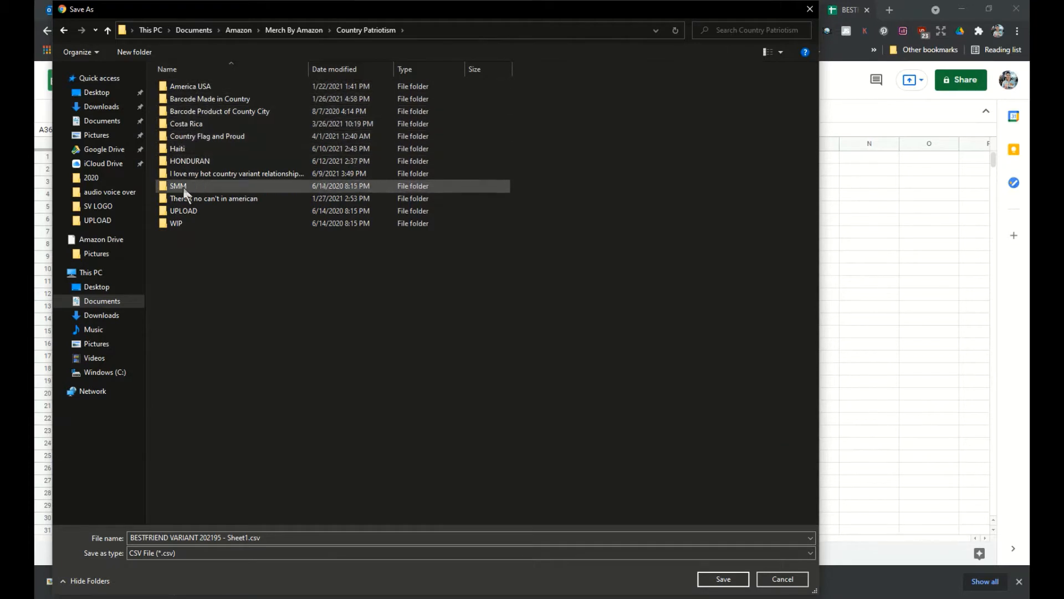
Create a DOMINICAN REPUBLIC folder inside Country Patriotism and save the CSV file in it.
right_click(181, 276)
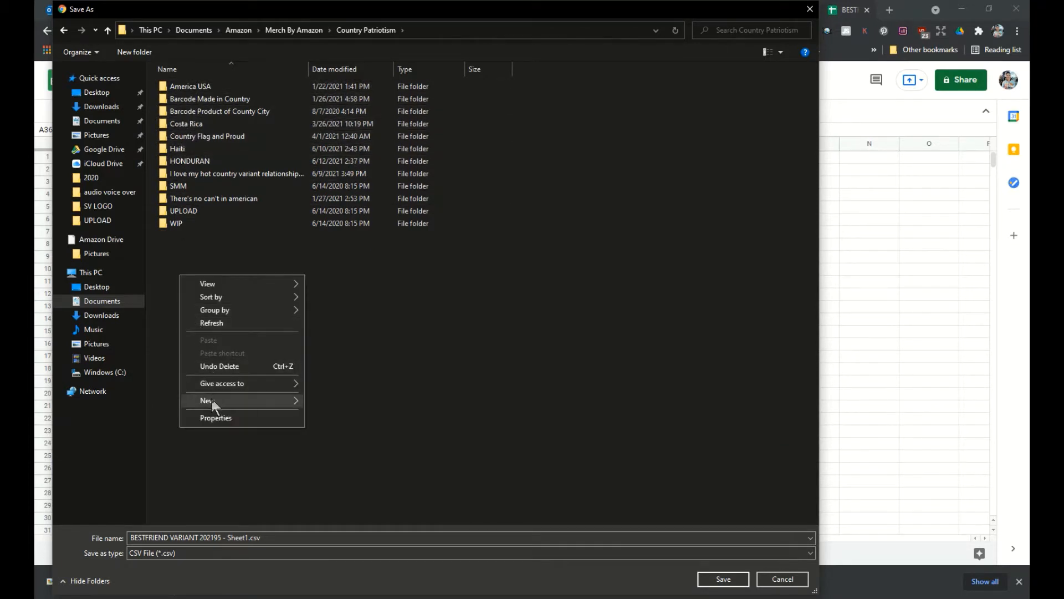
mouse_move(212, 399)
left_click(329, 400)
type("DOMINICAN REPUBLIC")
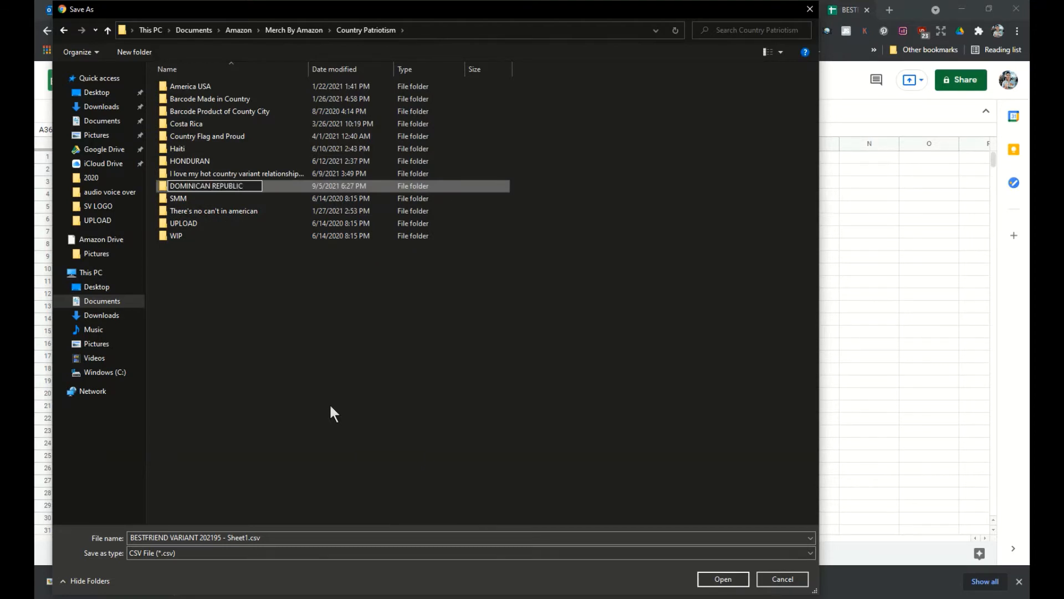
key("Return")
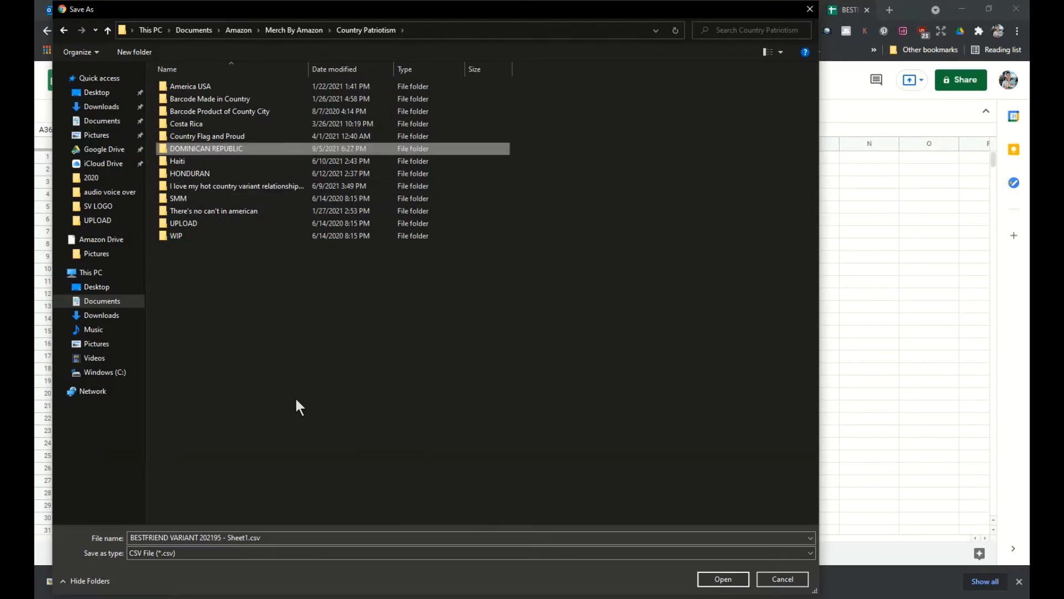
key("Return")
left_click(726, 579)
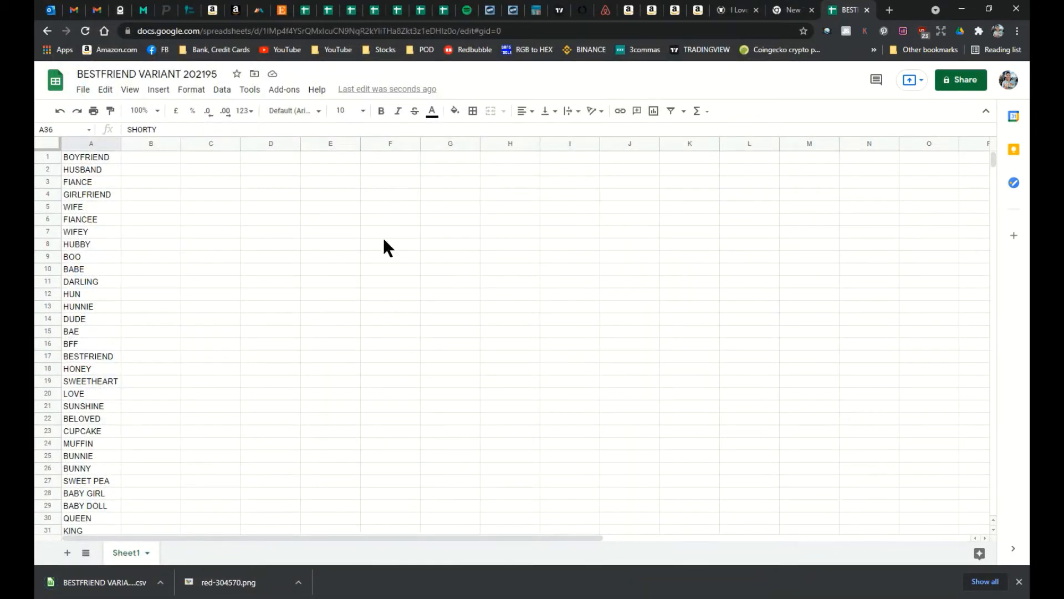
Return to the Merch Informer designer and start a text variants upload for the BESTFRIEND VARIANT layer.
left_click(192, 7)
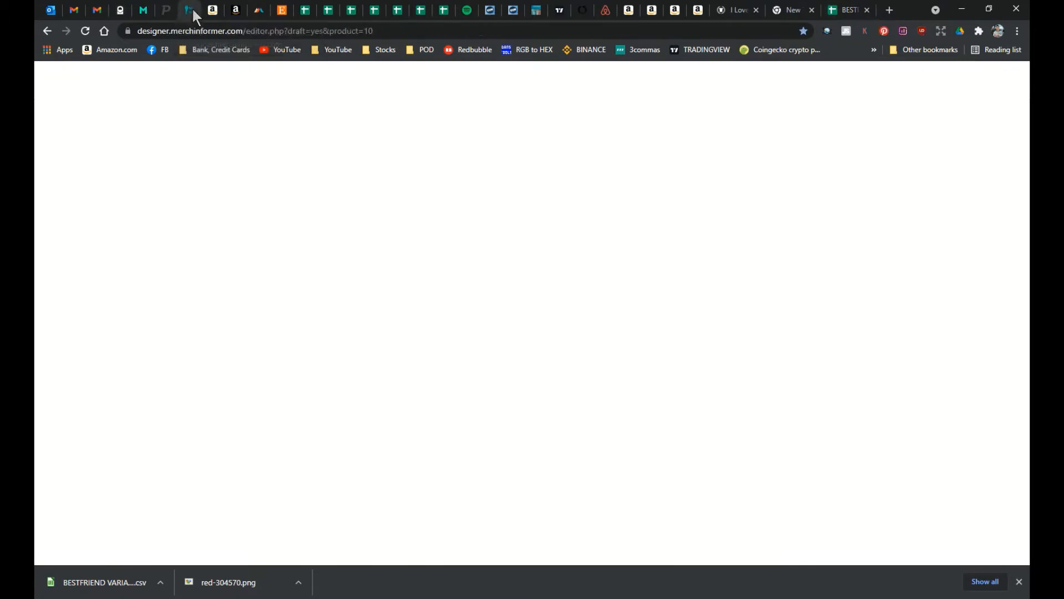
left_click(200, 207)
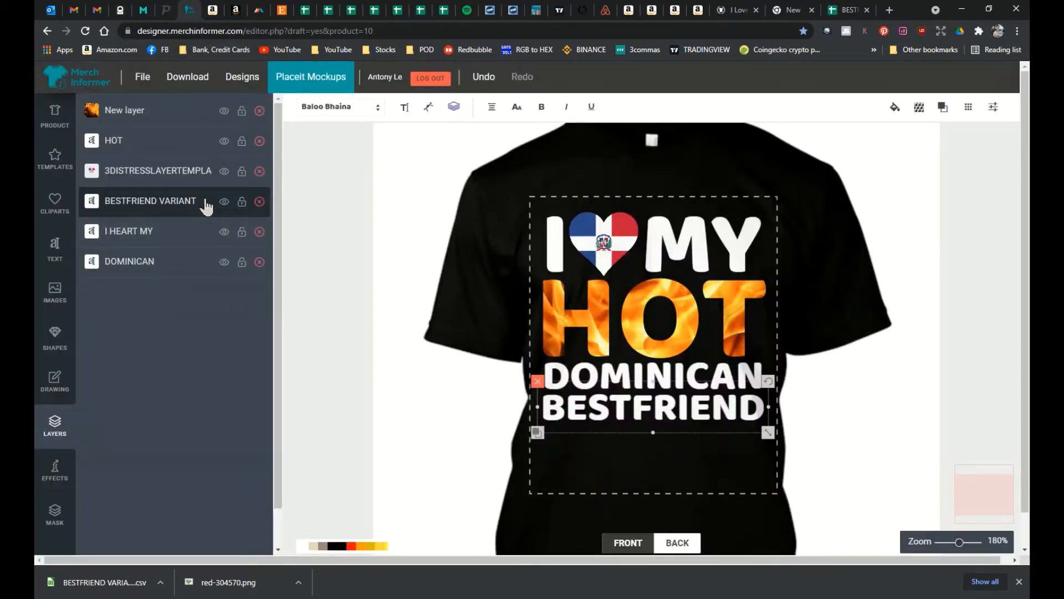
left_click(453, 108)
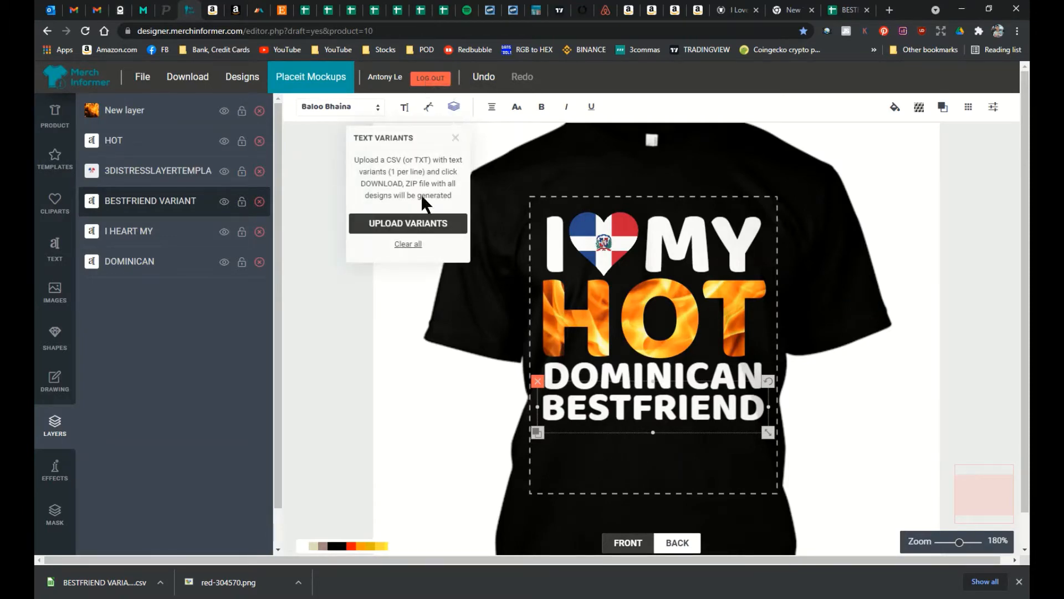
left_click(408, 225)
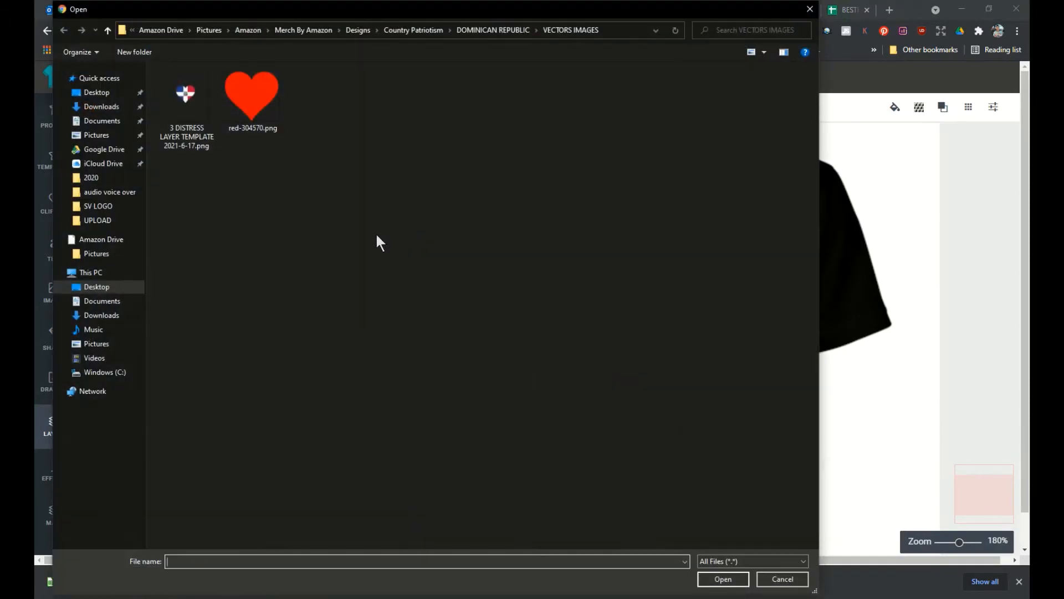
Upload BESTFRIEND VARIANT 202195 - Sheet1.csv from Documents > Amazon > Merch By Amazon > Country Patriotism > DOMINICAN REPUBLIC as the text variants.
left_click(131, 304)
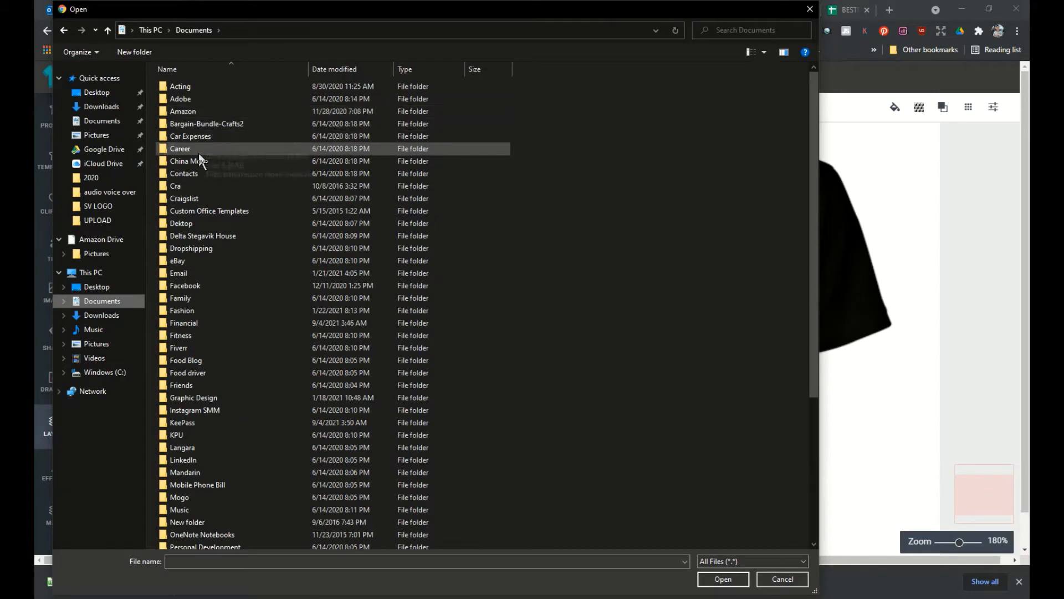
double_click(195, 110)
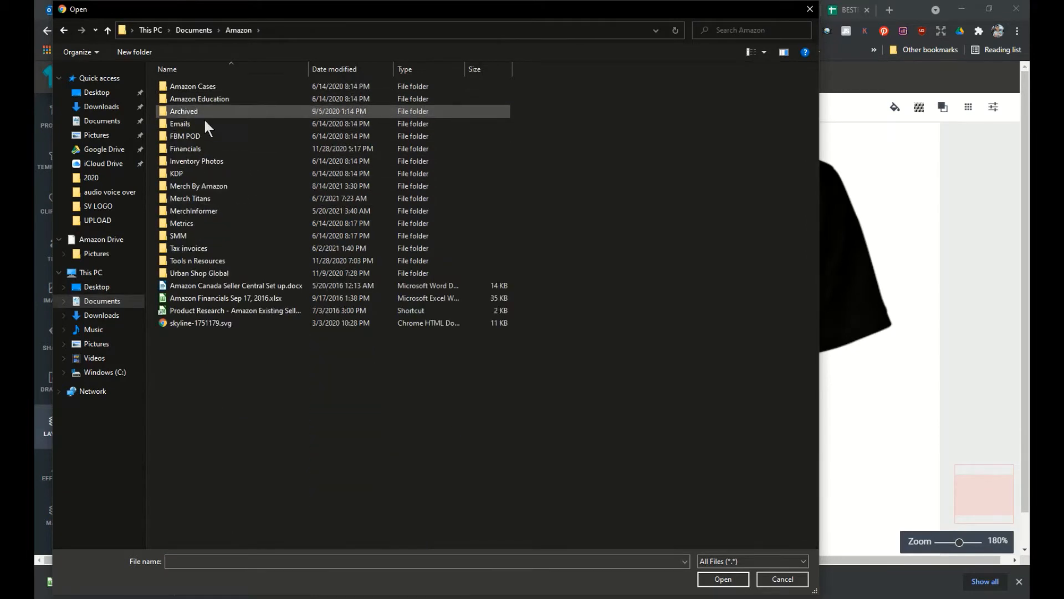
double_click(199, 186)
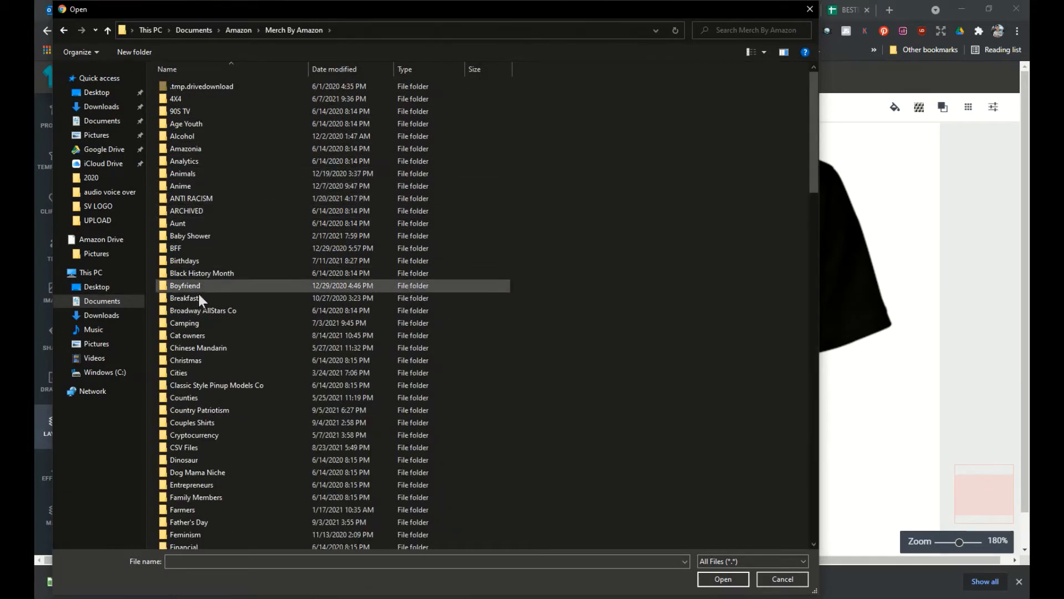
double_click(189, 410)
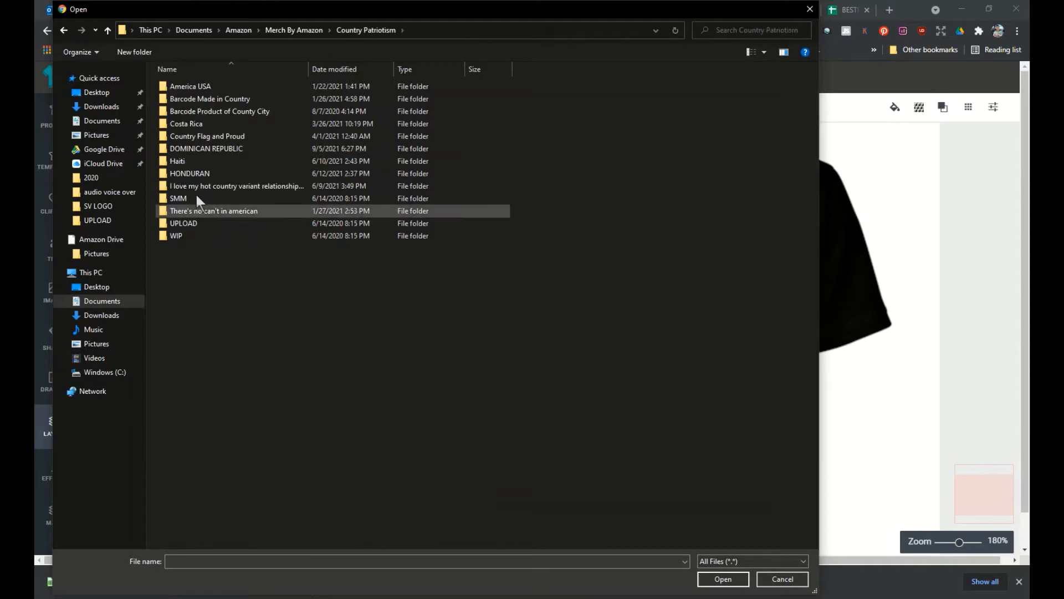
left_click(194, 150)
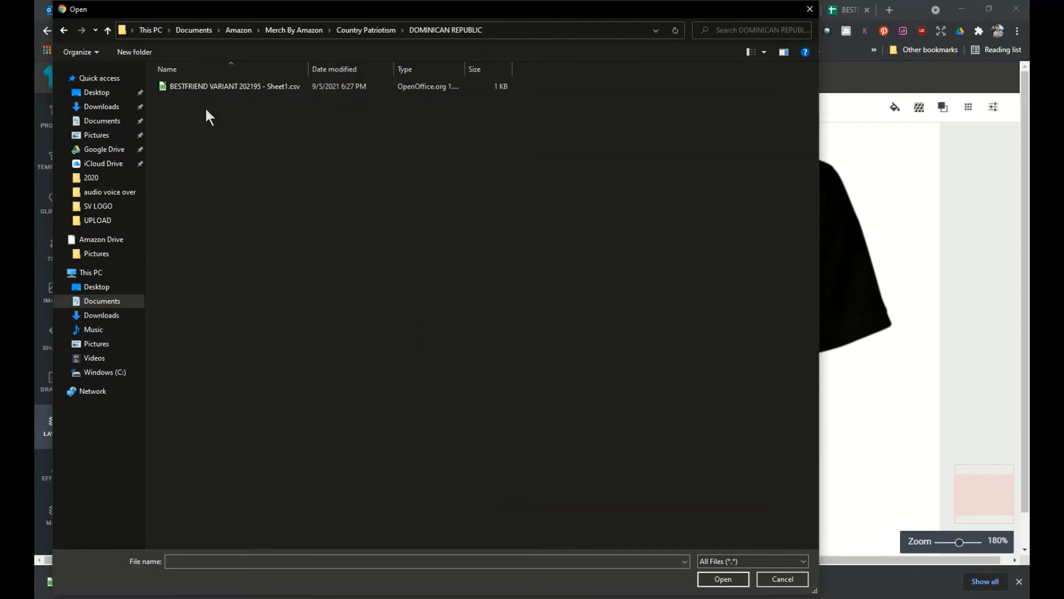
left_click(228, 87)
double_click(225, 88)
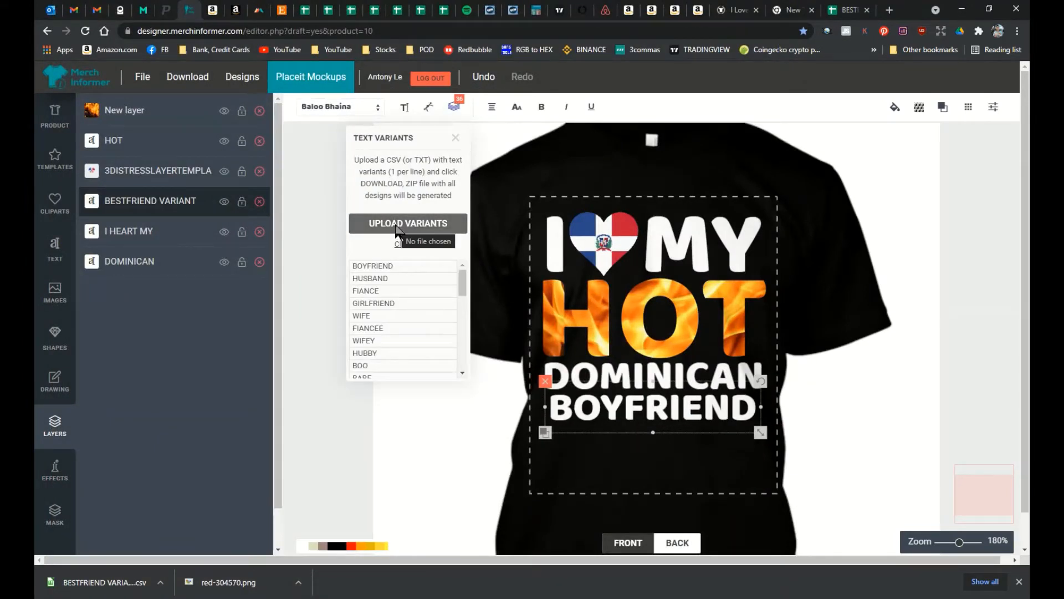
Save the T-shirt artwork to My Designs as a new design.
left_click(142, 80)
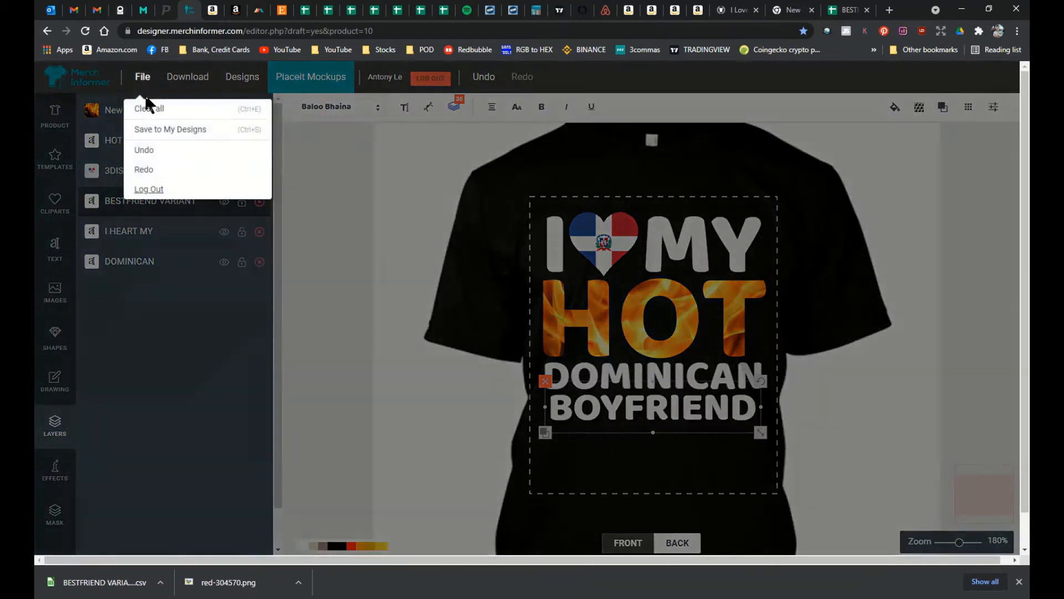
left_click(152, 132)
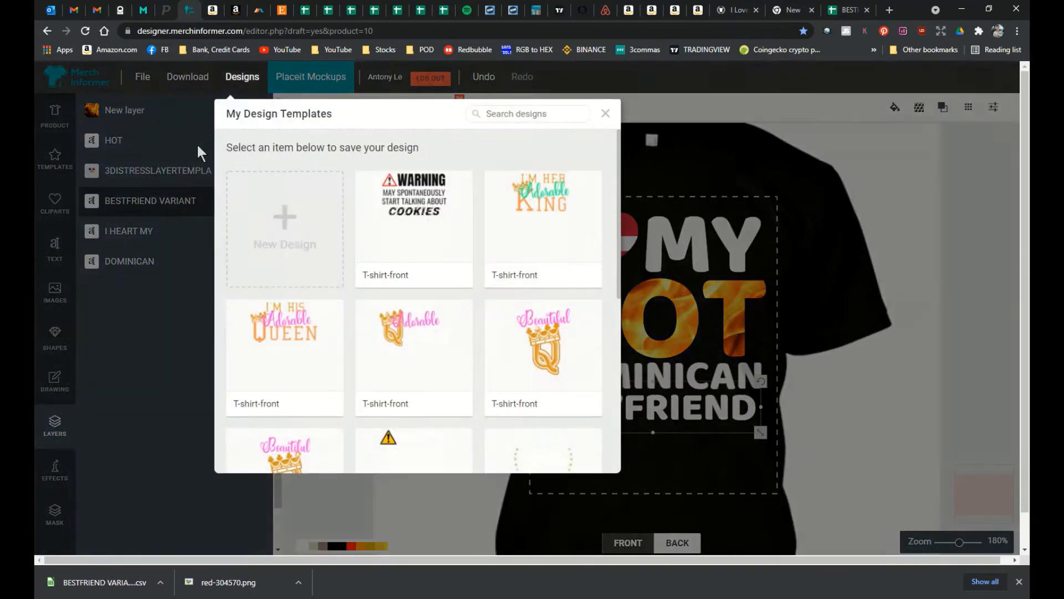
left_click(280, 217)
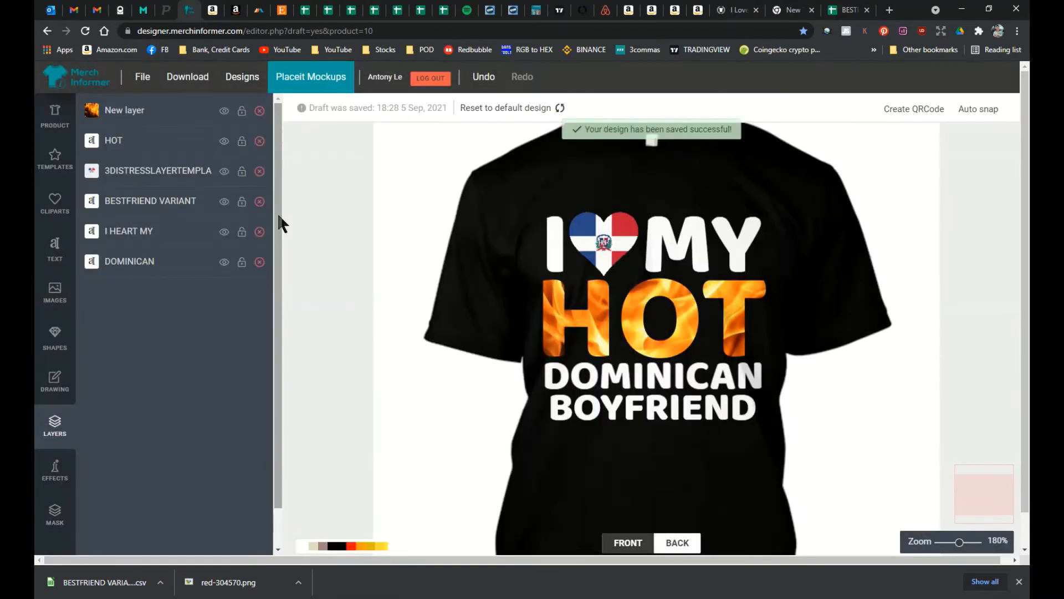
Download the design, agreeing to generate one design for every text variant.
left_click(184, 81)
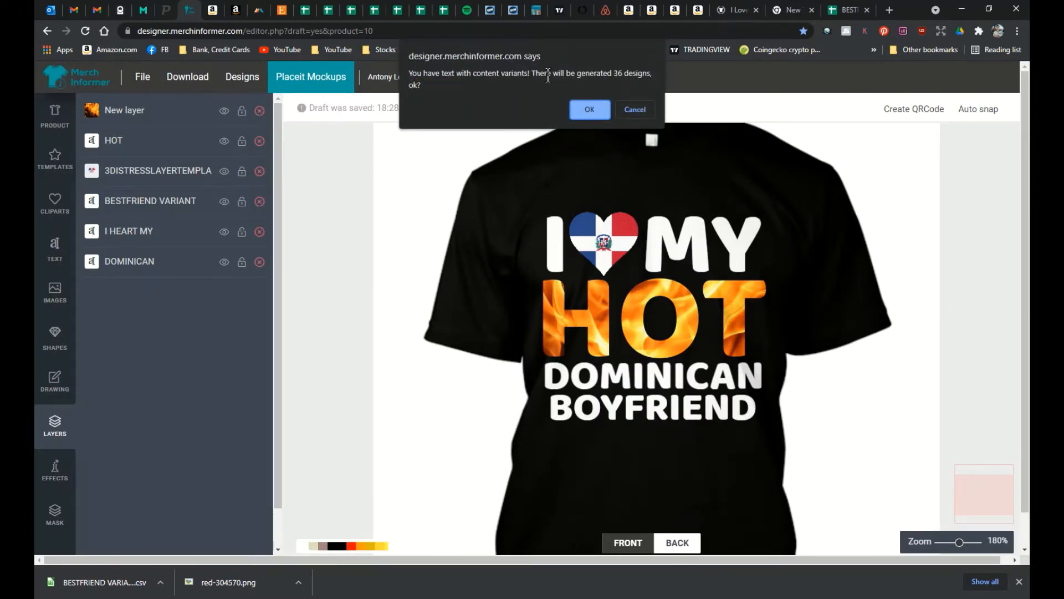
double_click(619, 75)
left_click(587, 110)
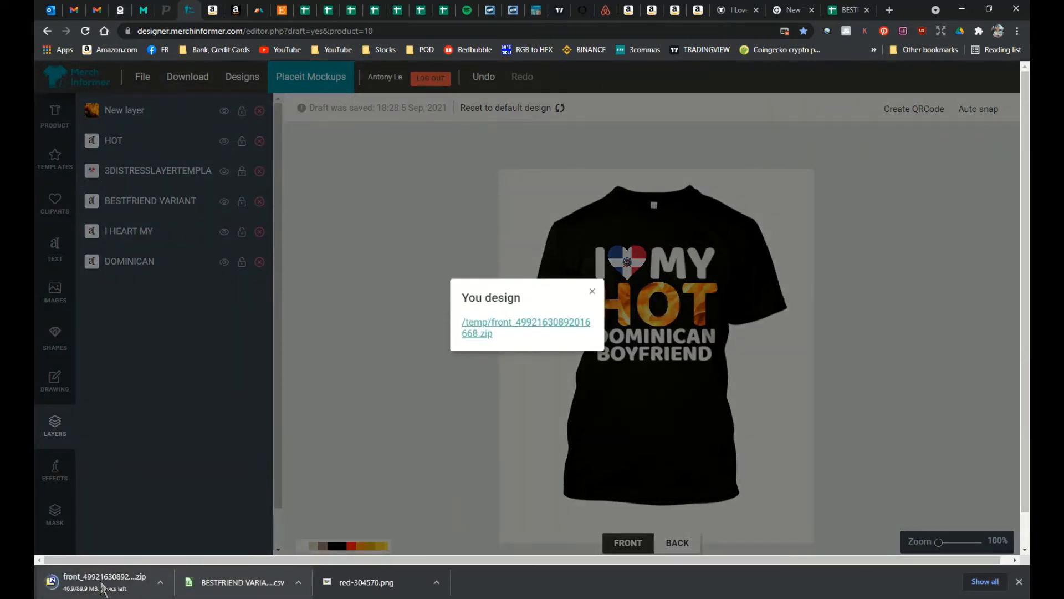
Open the downloaded ZIP in 7-Zip and preview its first three PNG designs one after another.
left_click(102, 582)
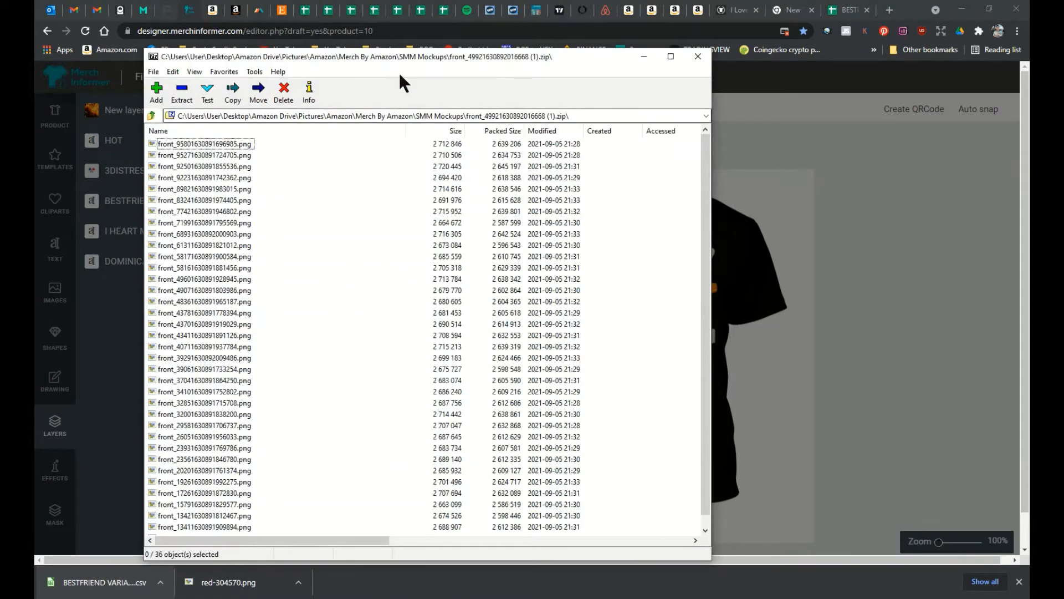
left_click_drag(402, 57, 416, 37)
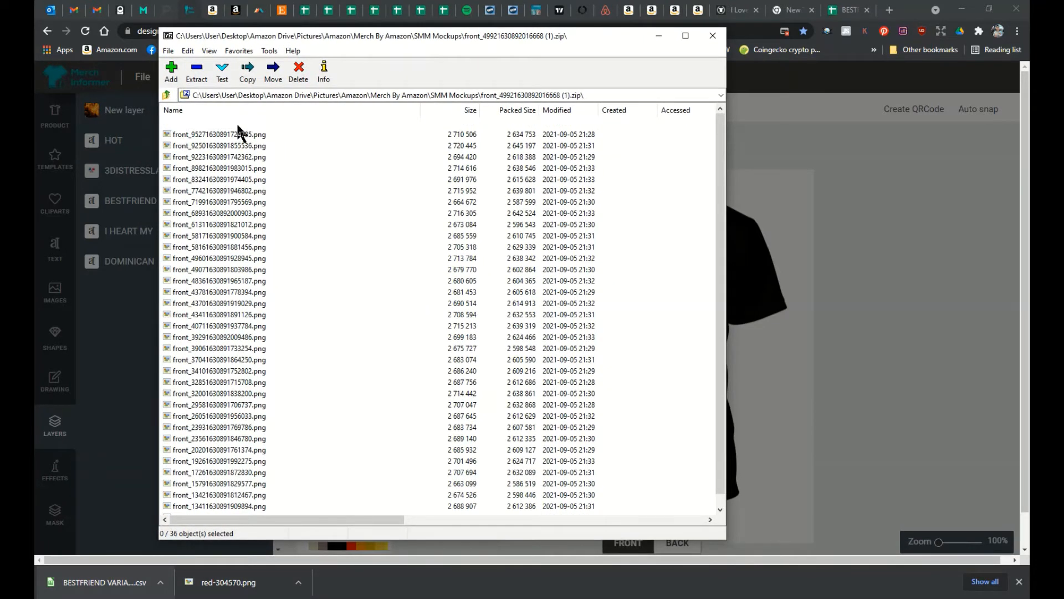
double_click(238, 123)
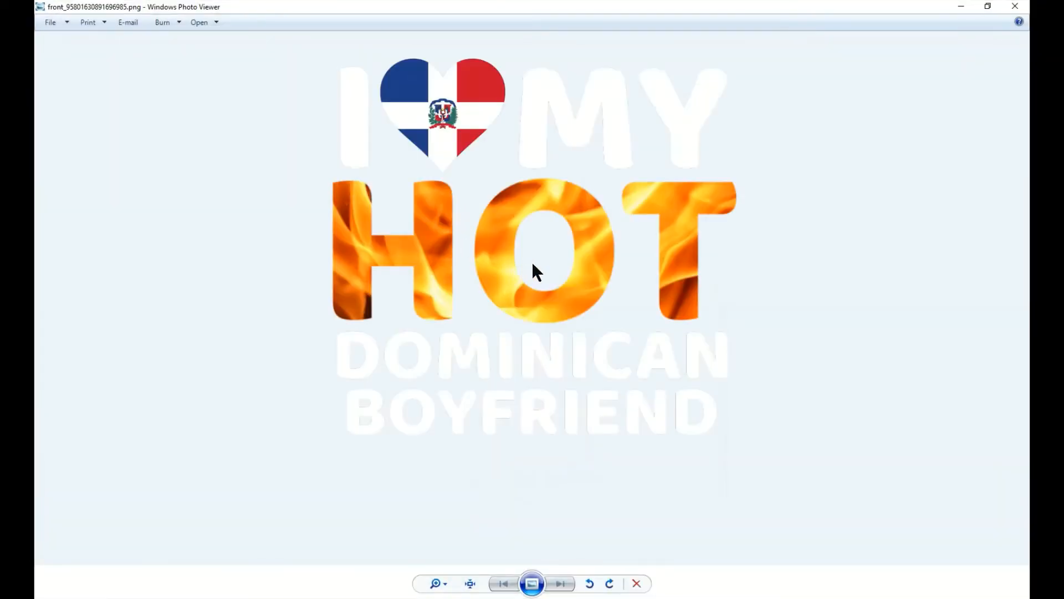
left_click(1015, 6)
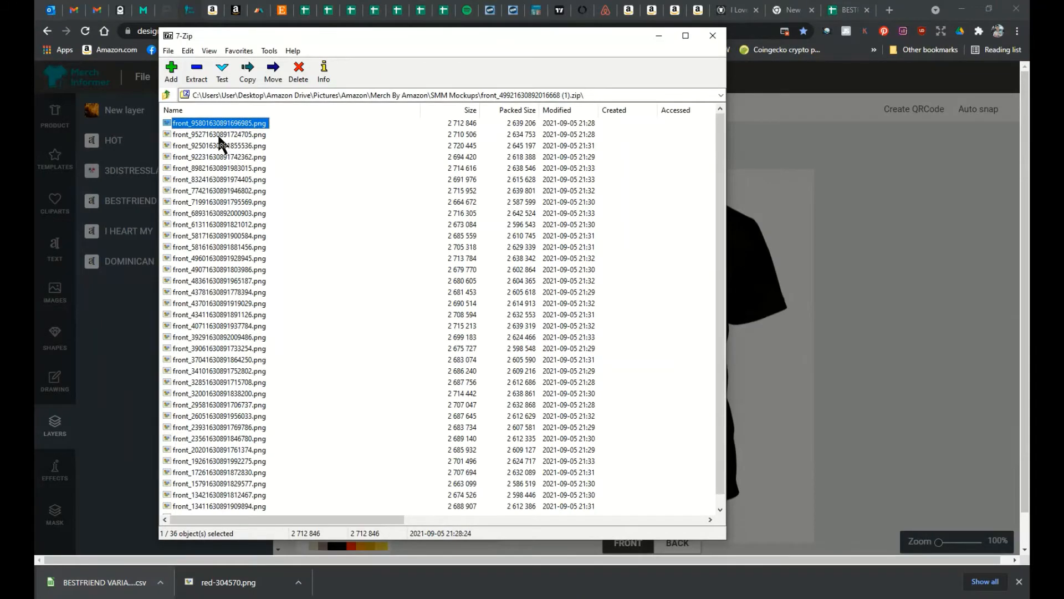
double_click(219, 138)
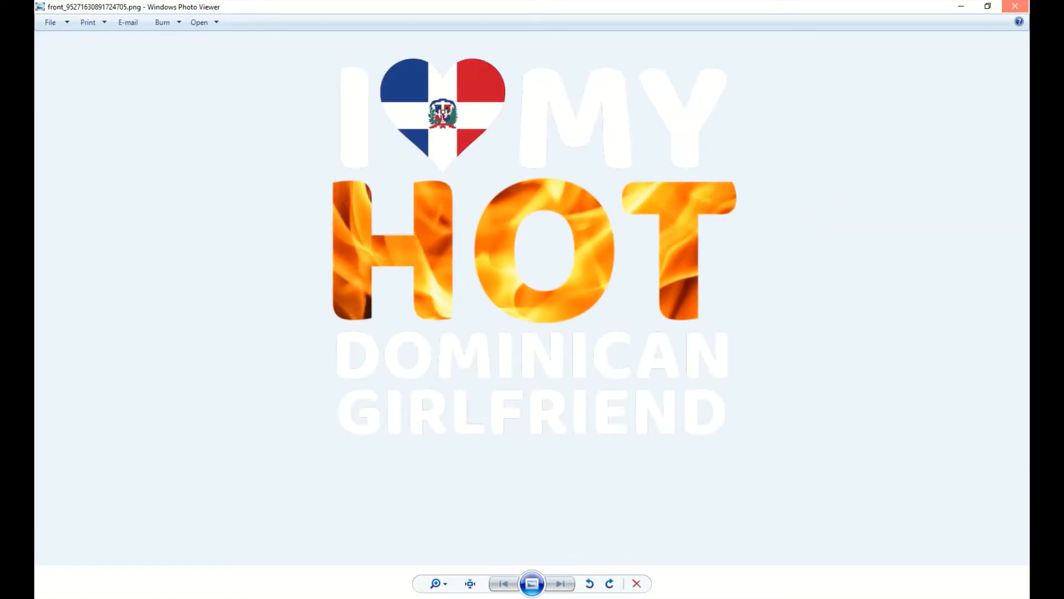
left_click(1015, 6)
double_click(210, 147)
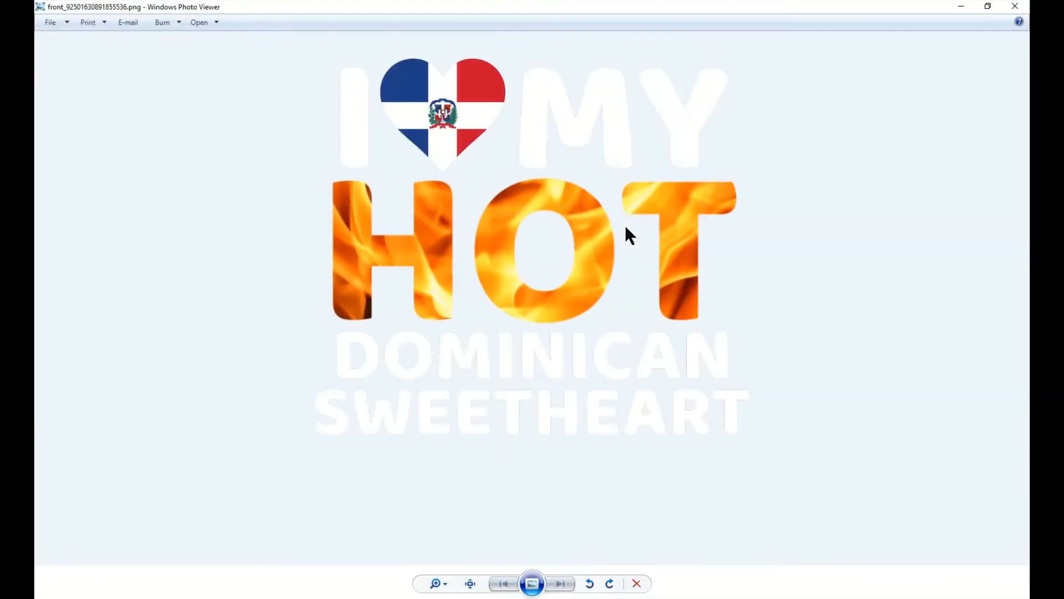
left_click(1014, 6)
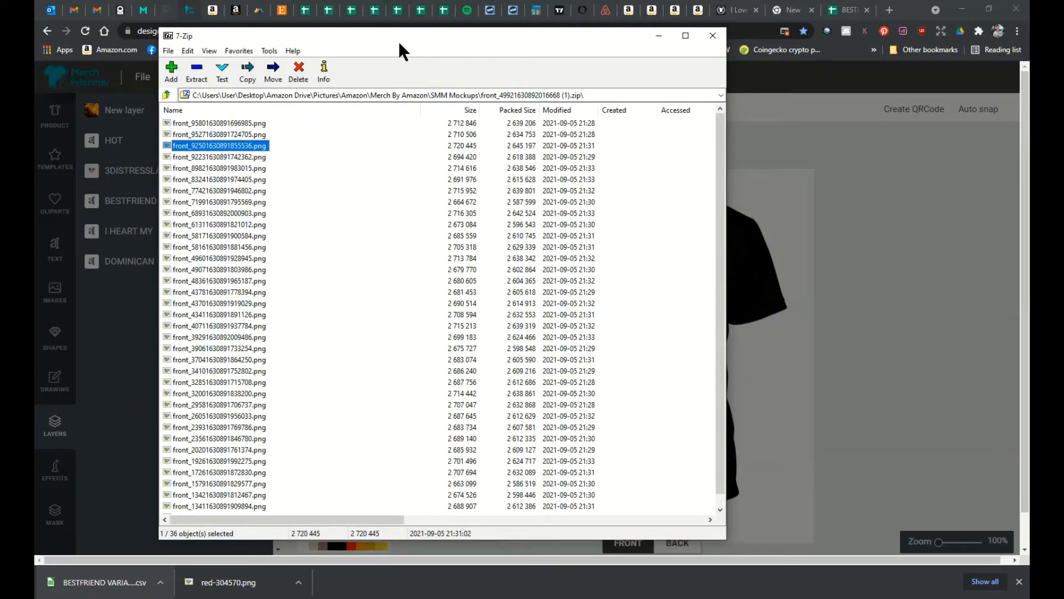
left_click_drag(398, 41, 34, 59)
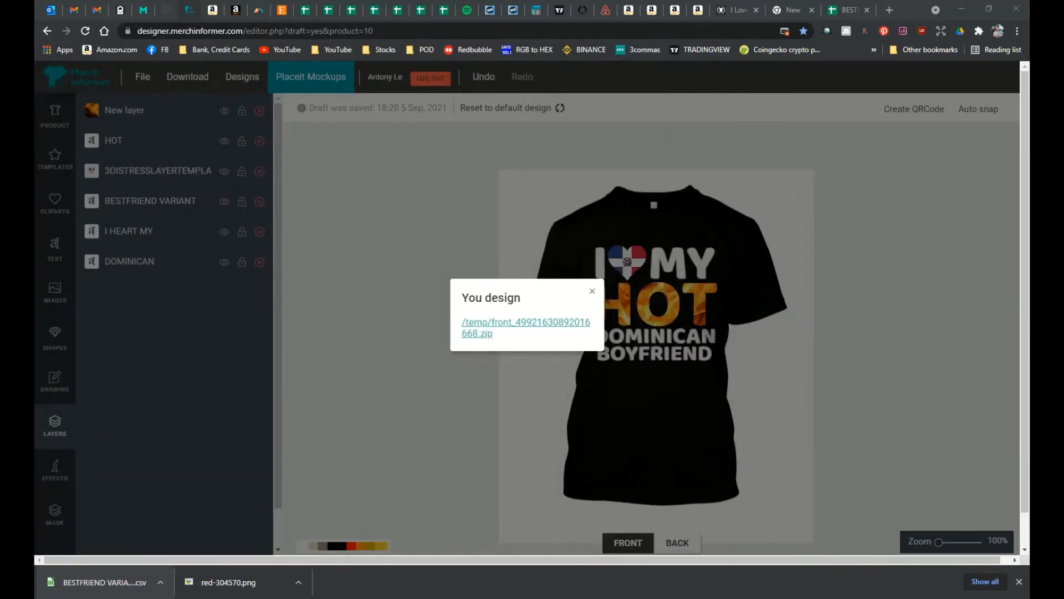
left_click(165, 583)
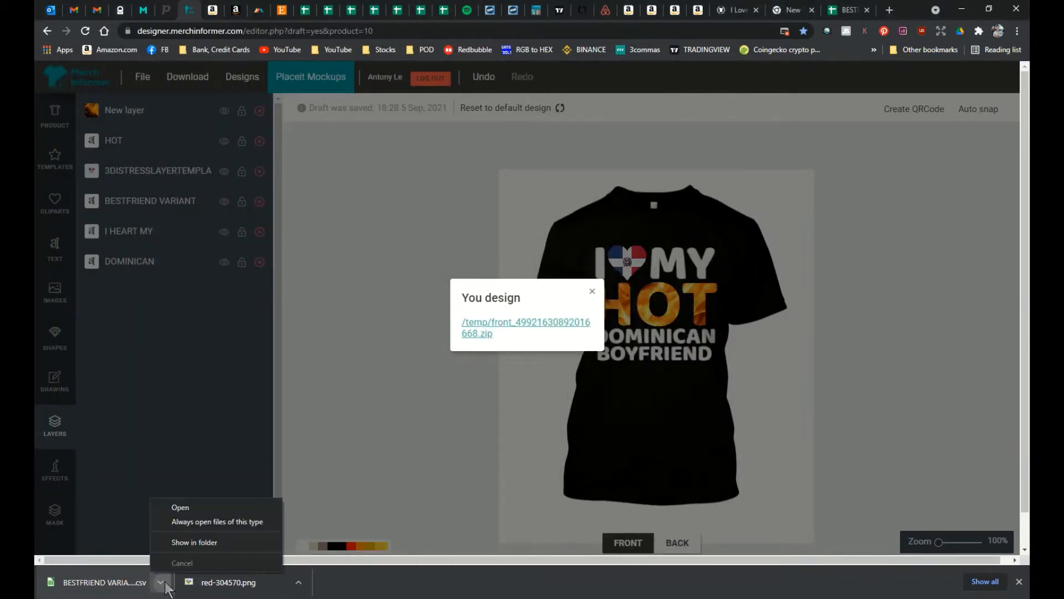
left_click(180, 507)
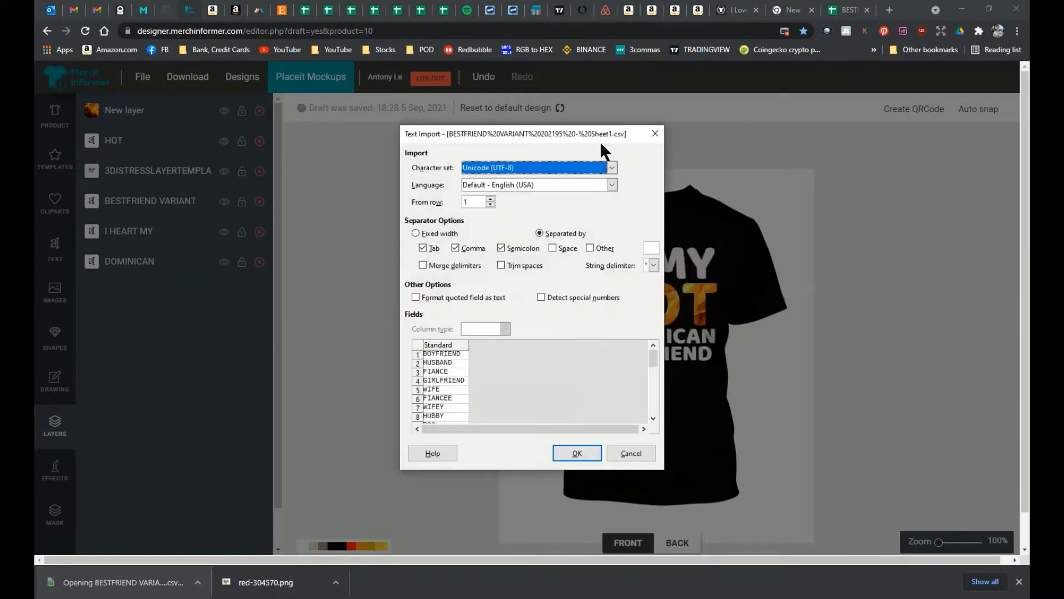
left_click(656, 134)
Show the downloaded CSV in its folder and page through several generated variant images in Windows Photo Viewer.
left_click(164, 578)
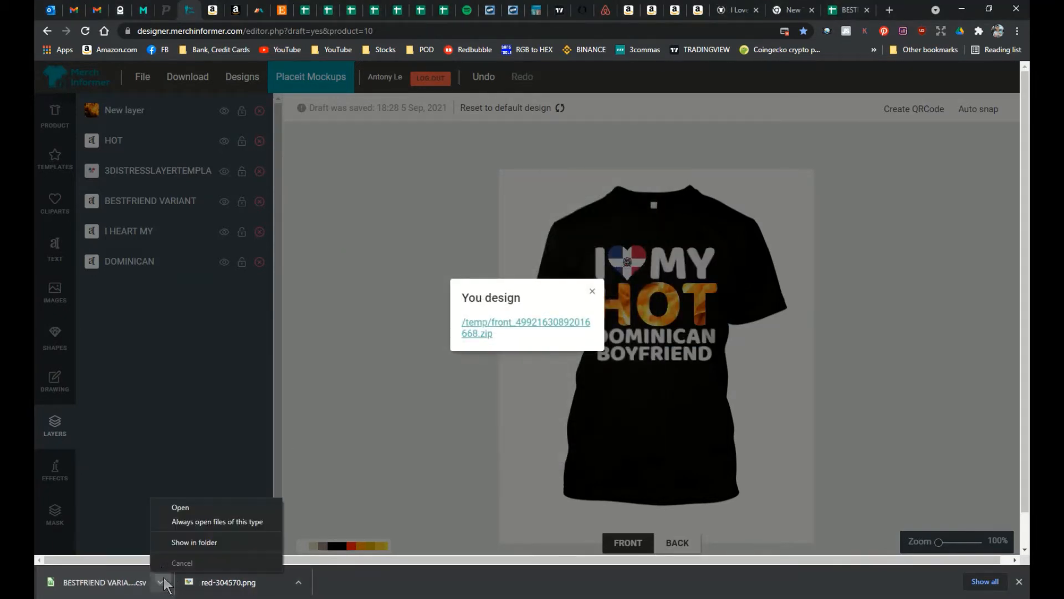
left_click(184, 542)
left_click(247, 249)
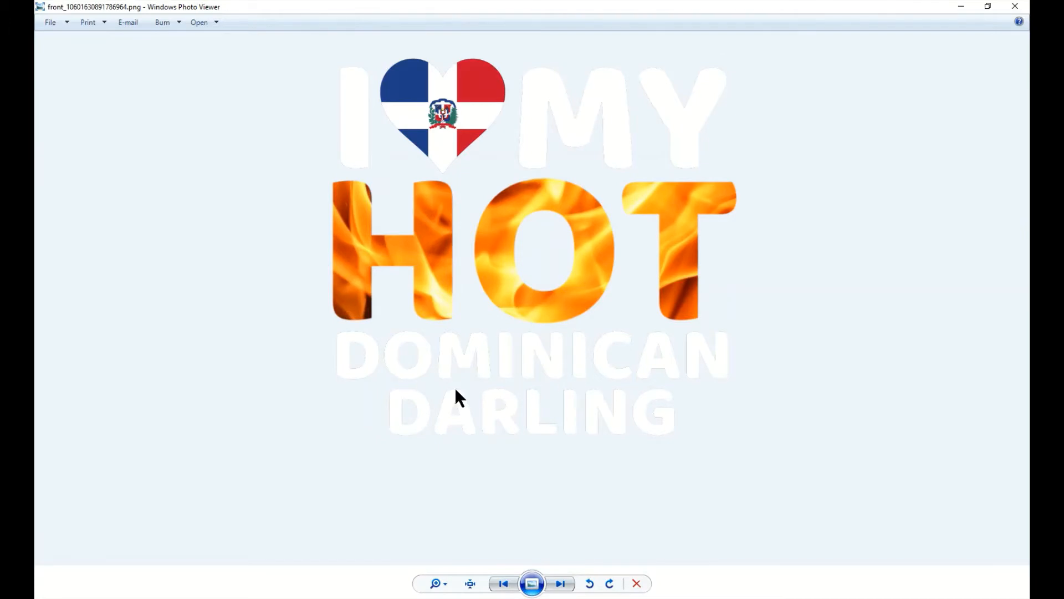
left_click(561, 583)
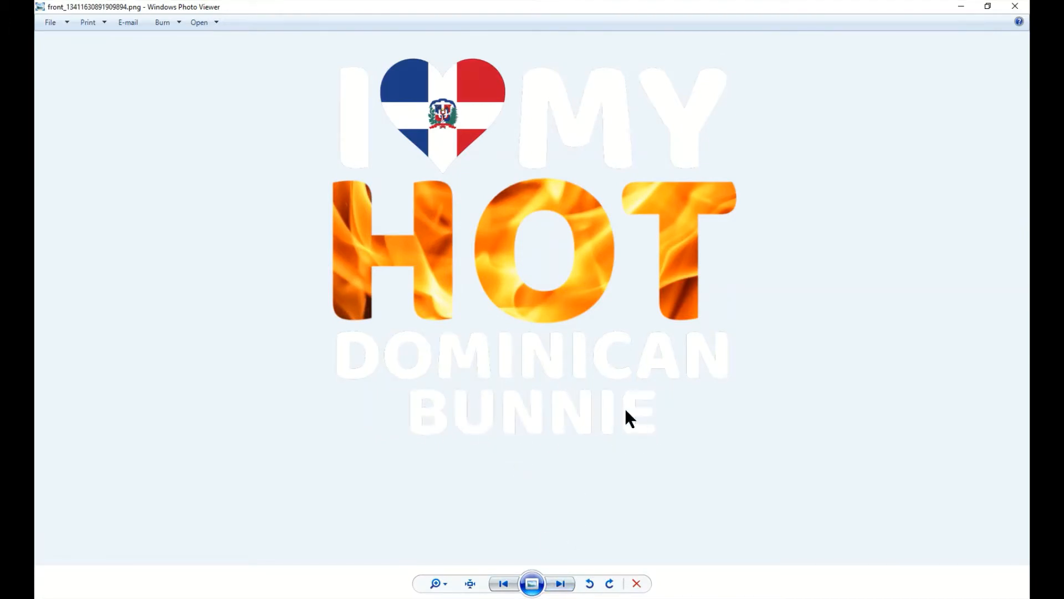
left_click(560, 583)
left_click(560, 583)
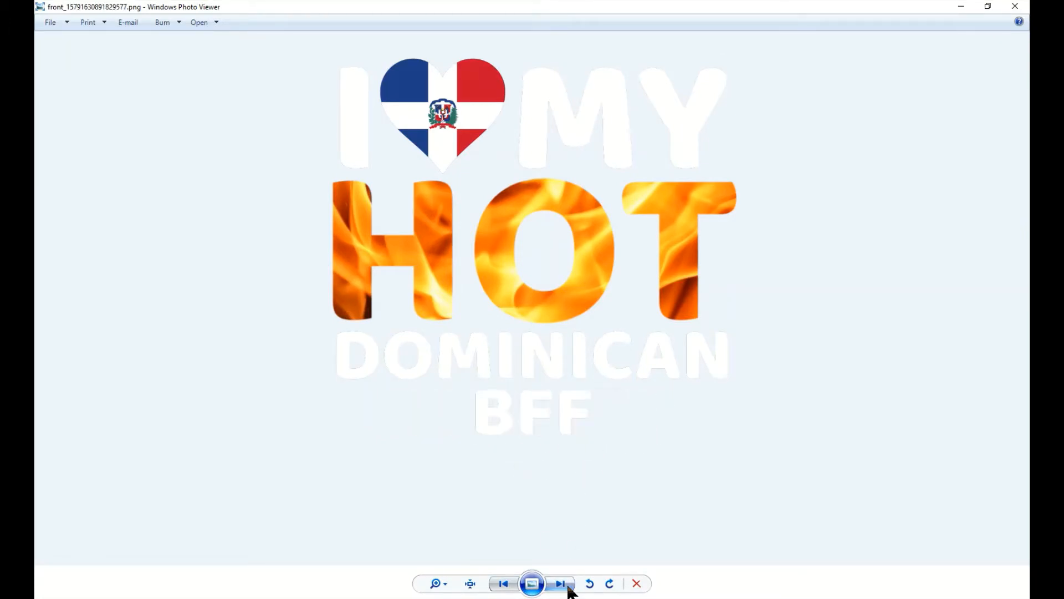
left_click(567, 587)
left_click(567, 586)
left_click(568, 586)
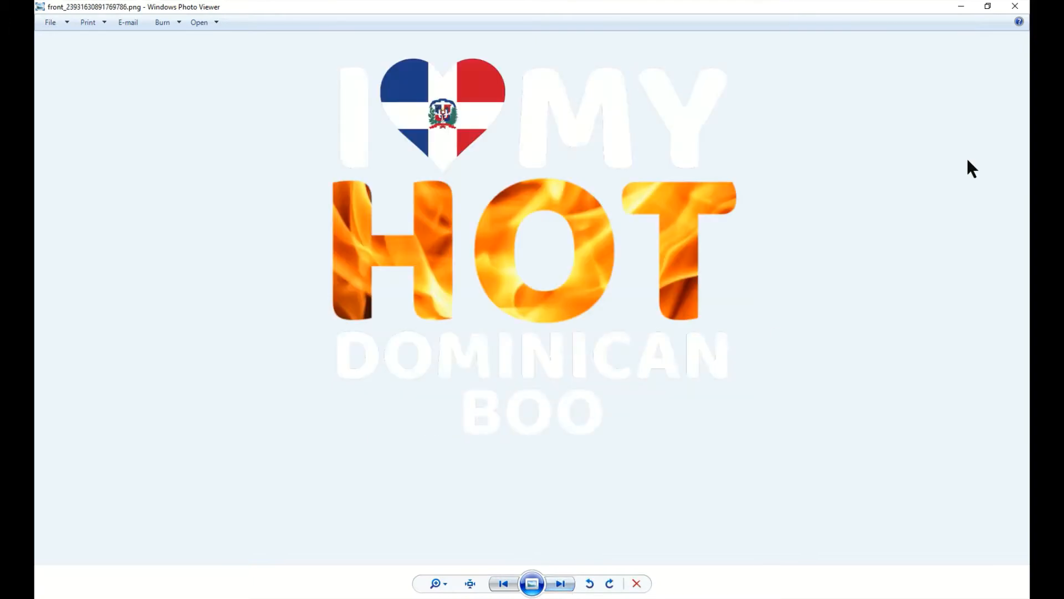
left_click(1015, 6)
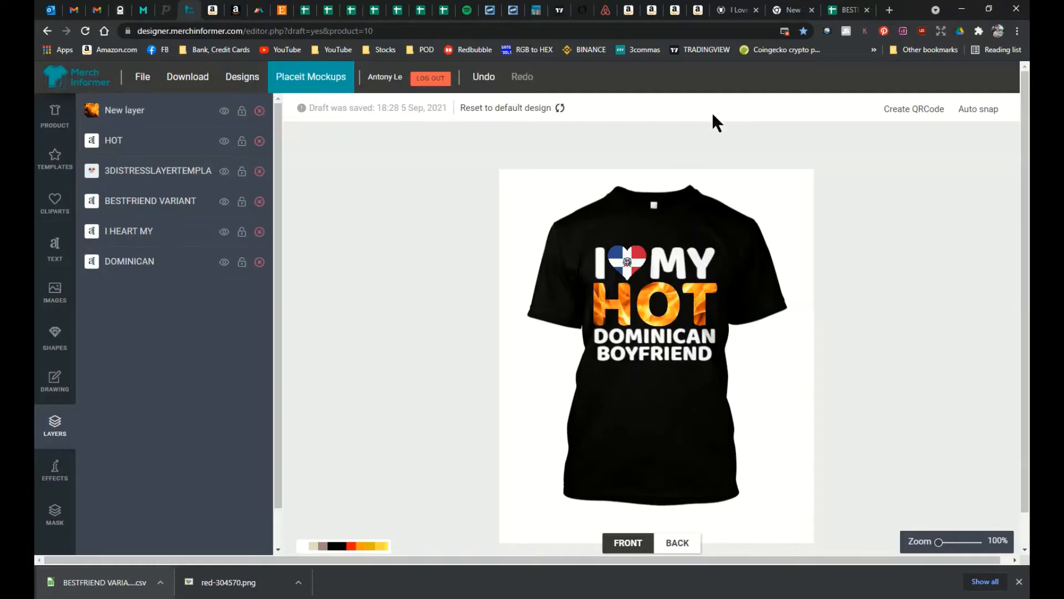
Switch to the BESTFRIEND VARIANT 202195 spreadsheet and copy the whole relationship-word list in A1:A36.
left_click(846, 10)
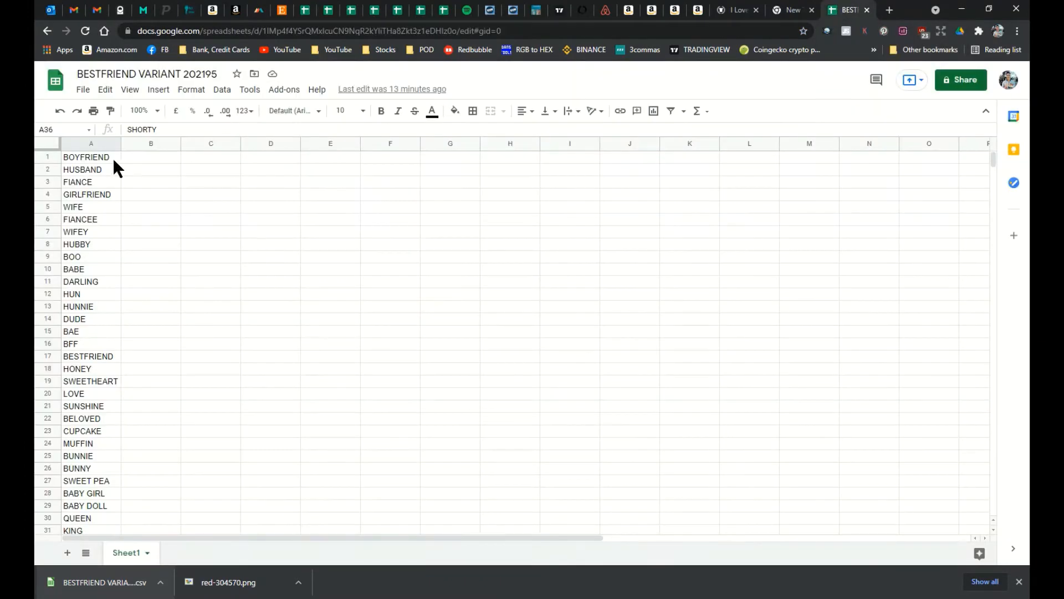
scroll(113, 472, "down", 2)
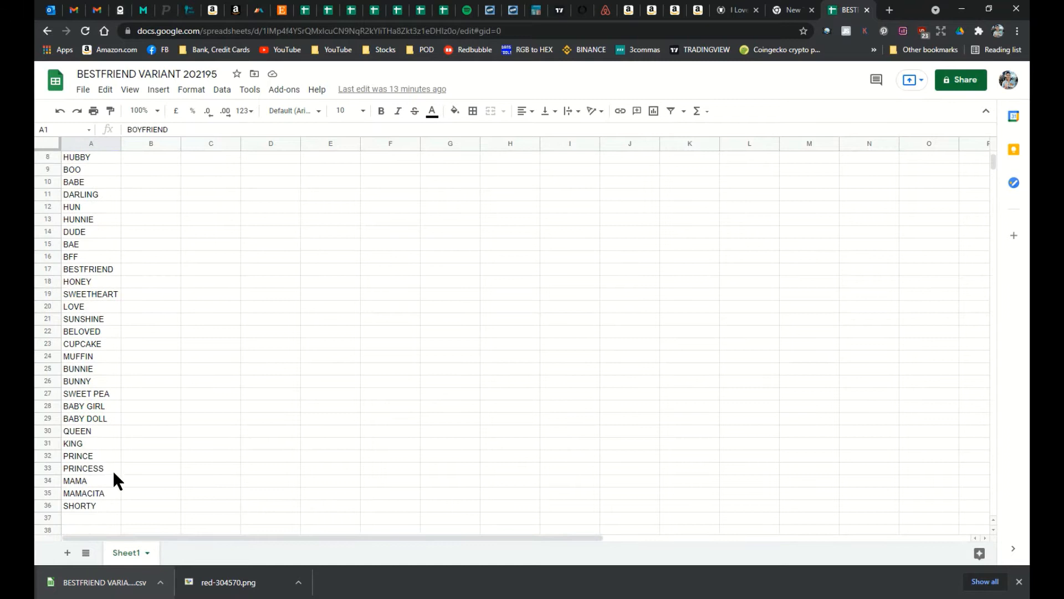
left_click(93, 504, "shift")
scroll(82, 438, "up", 3)
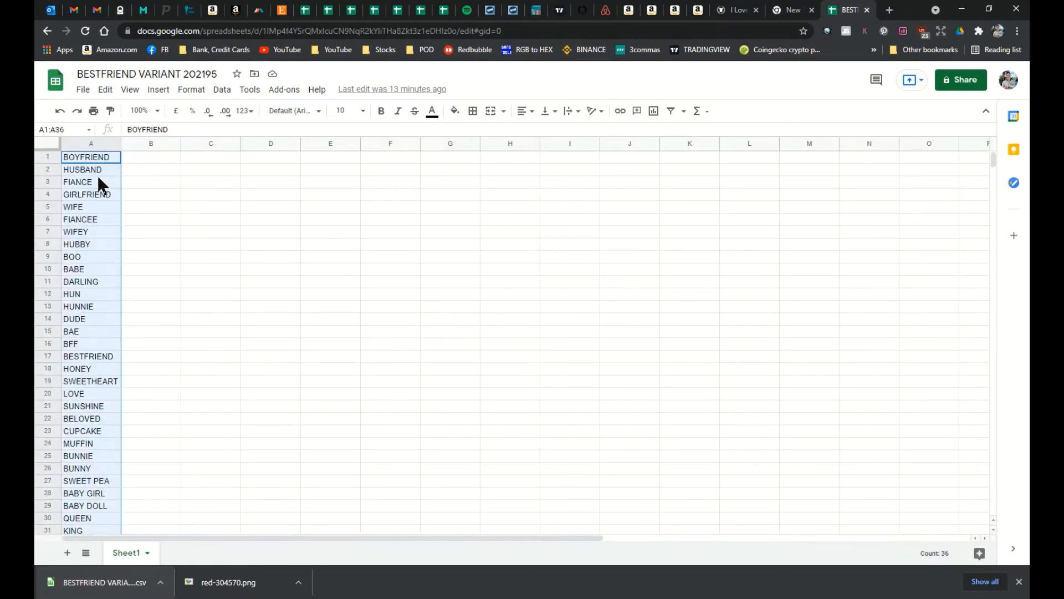
right_click(97, 155)
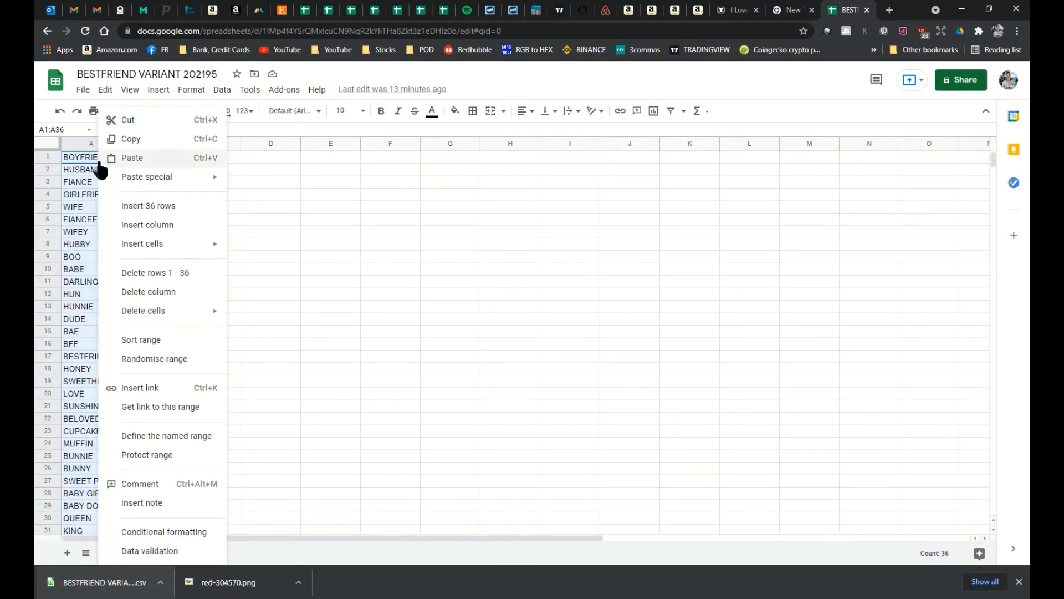
left_click(134, 145)
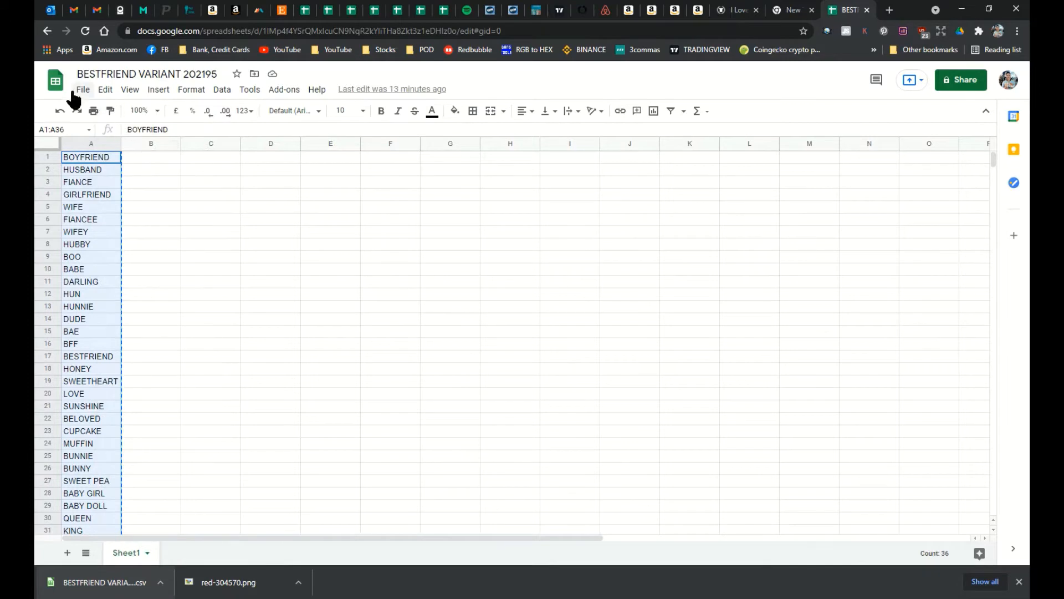
Create a new spreadsheet and paste the copied words as values only, starting at cell L2.
left_click(83, 90)
mouse_move(99, 143)
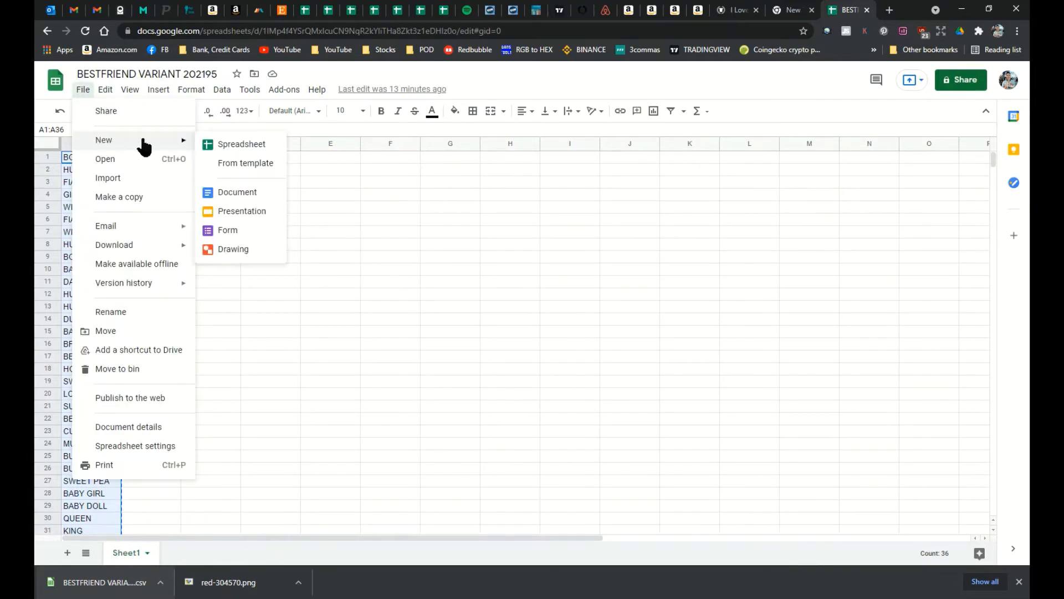
left_click(218, 145)
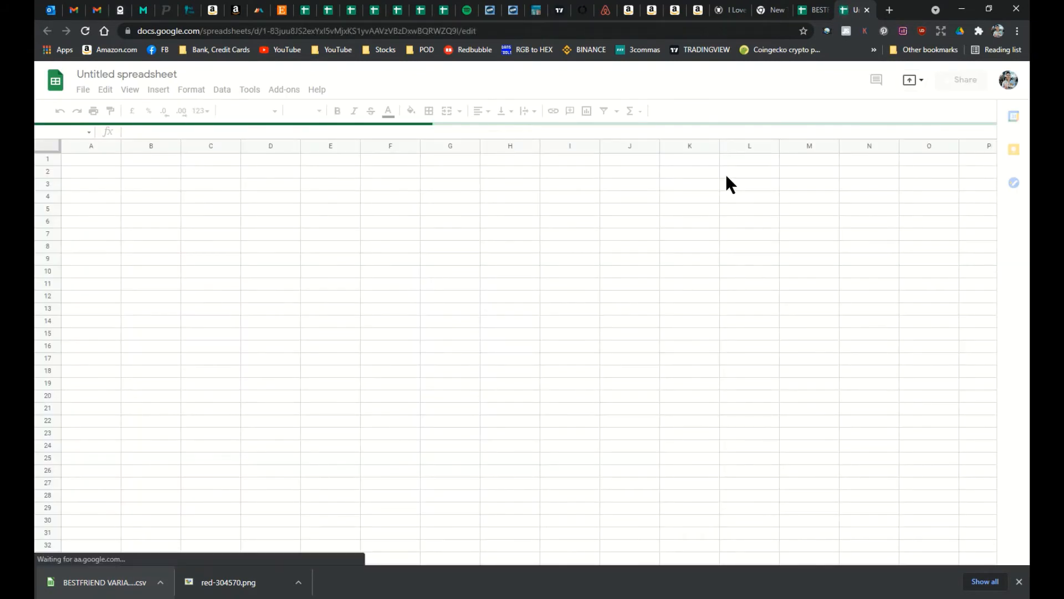
left_click(731, 172)
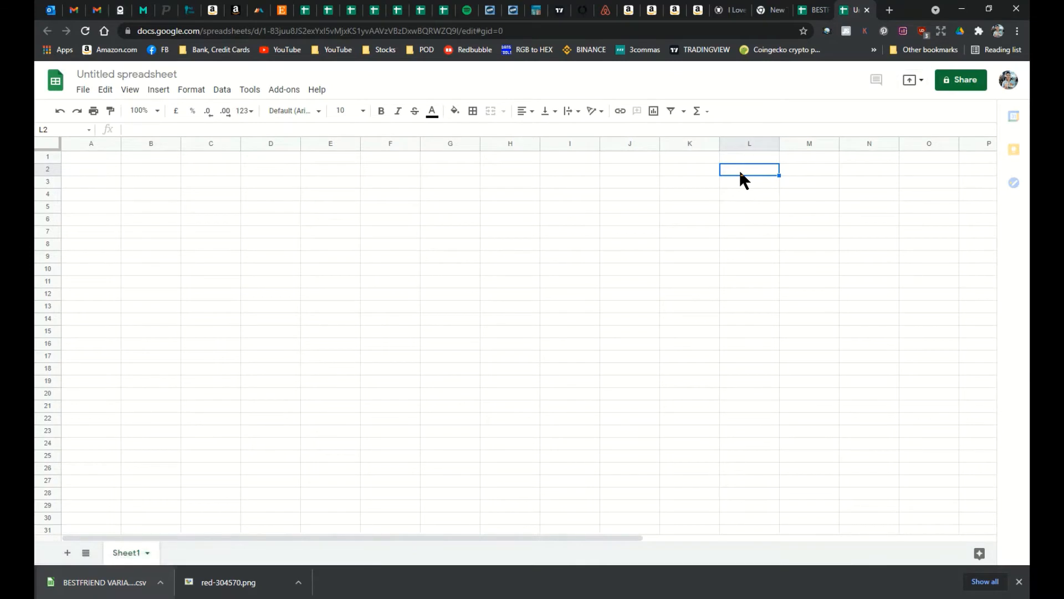
right_click(739, 171)
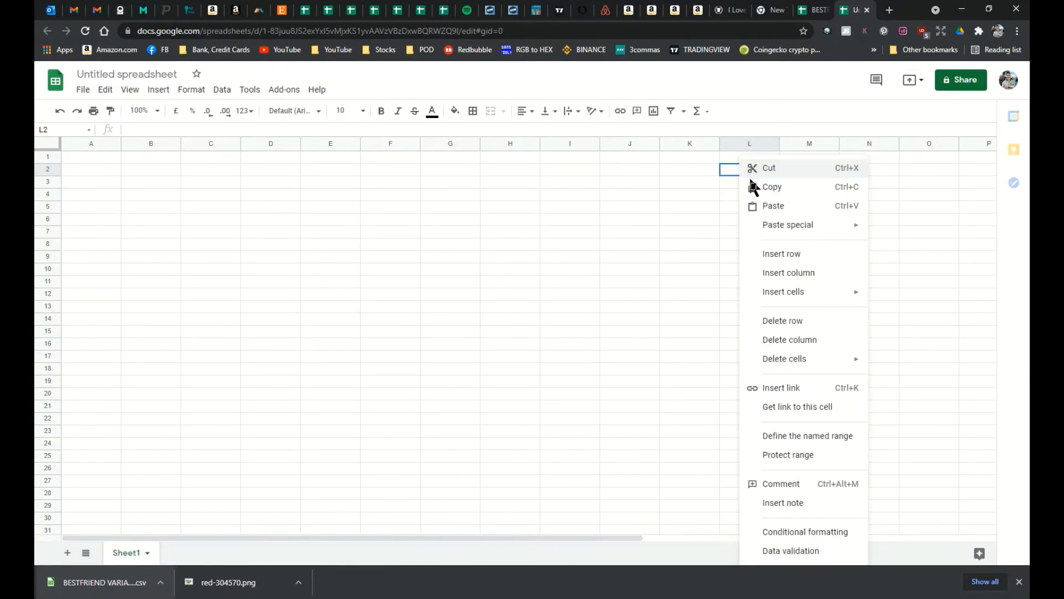
mouse_move(774, 230)
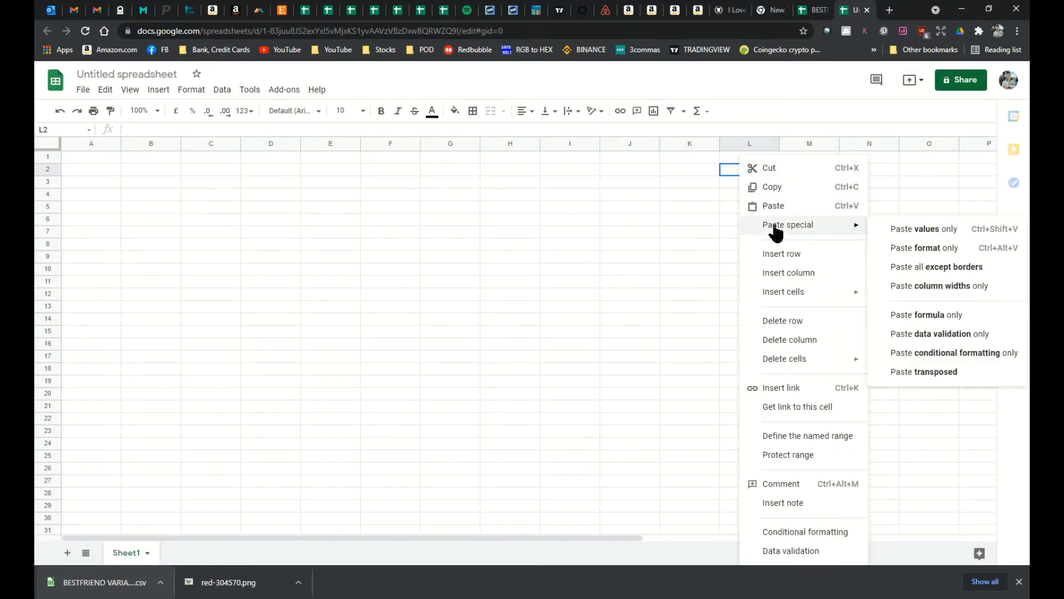
left_click(892, 232)
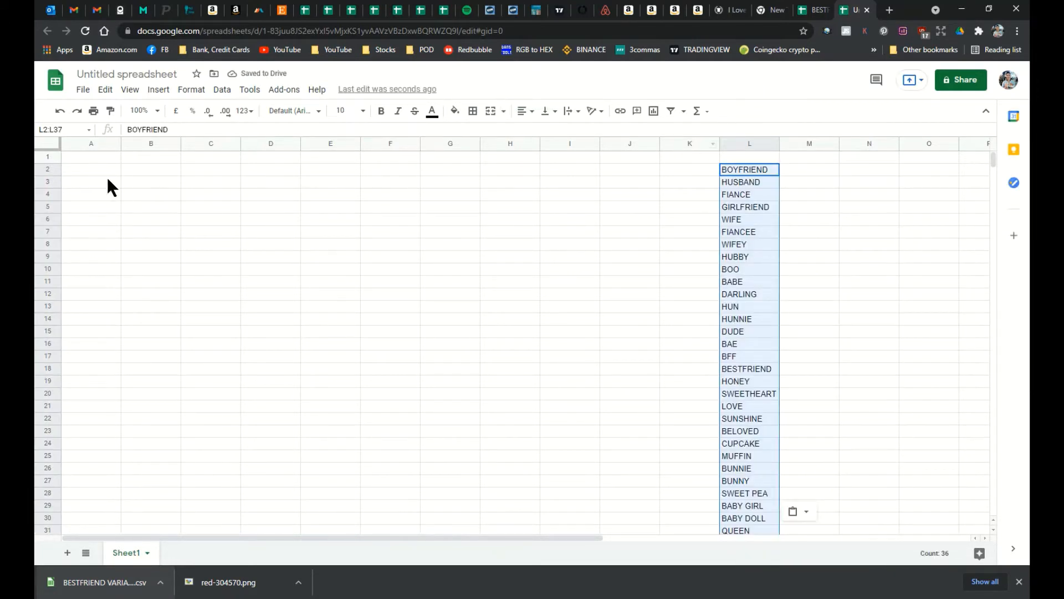
Enter the headers IMAGE PATH, TITLE and DESCRIPTION in cells A1 to C1.
left_click(93, 159)
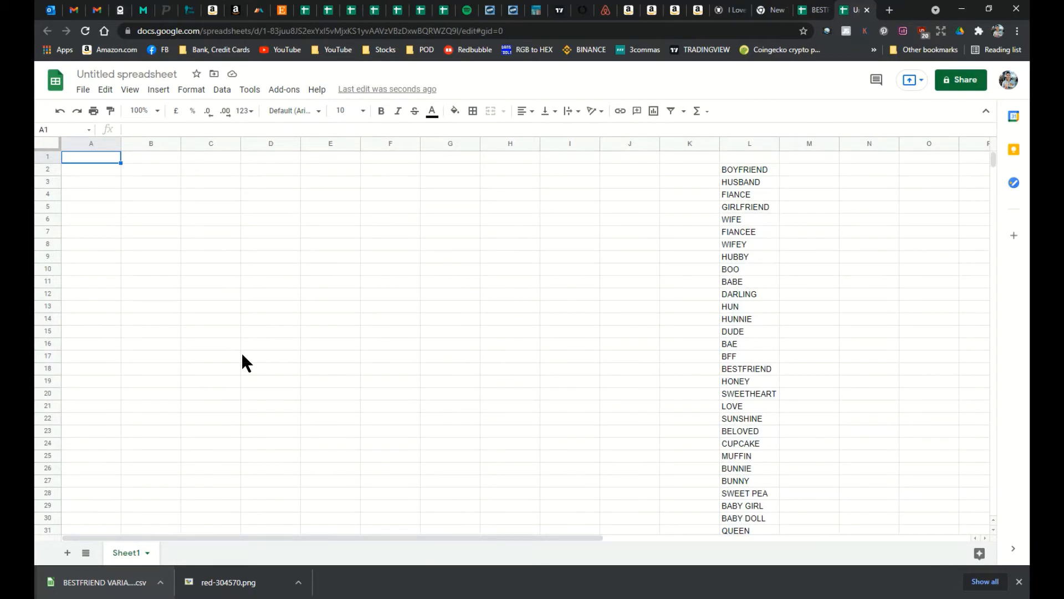
type("IMAGE PATH")
key("Tab")
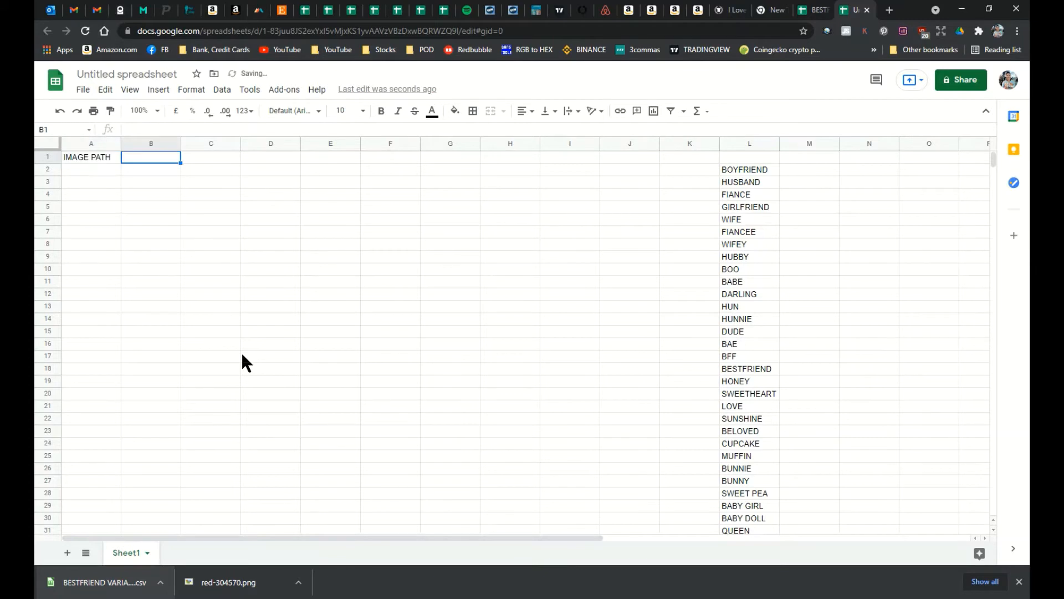
type("TITLE")
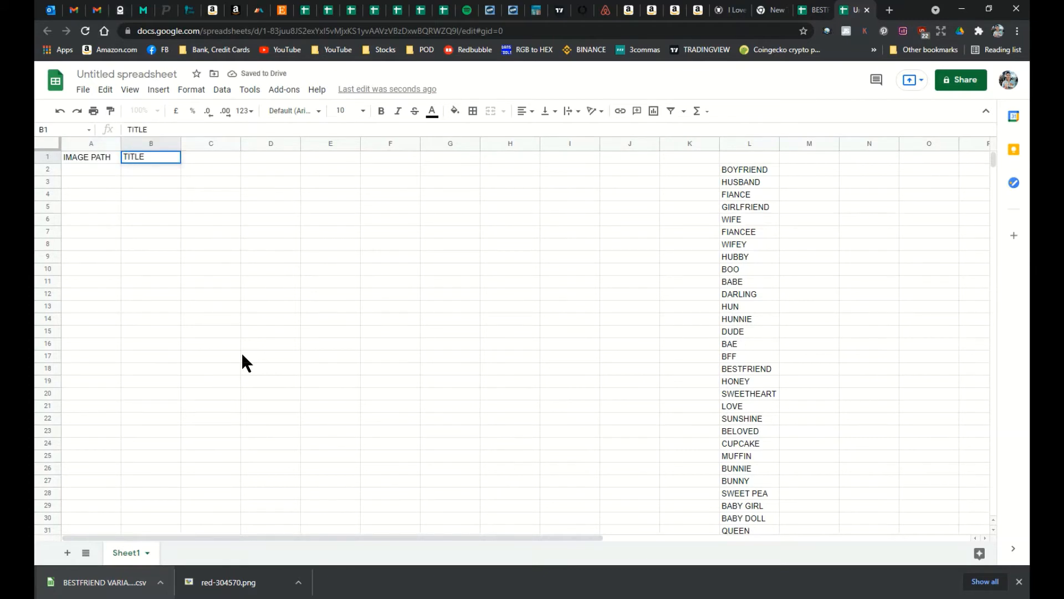
key("Tab")
type("DESCRIPTION")
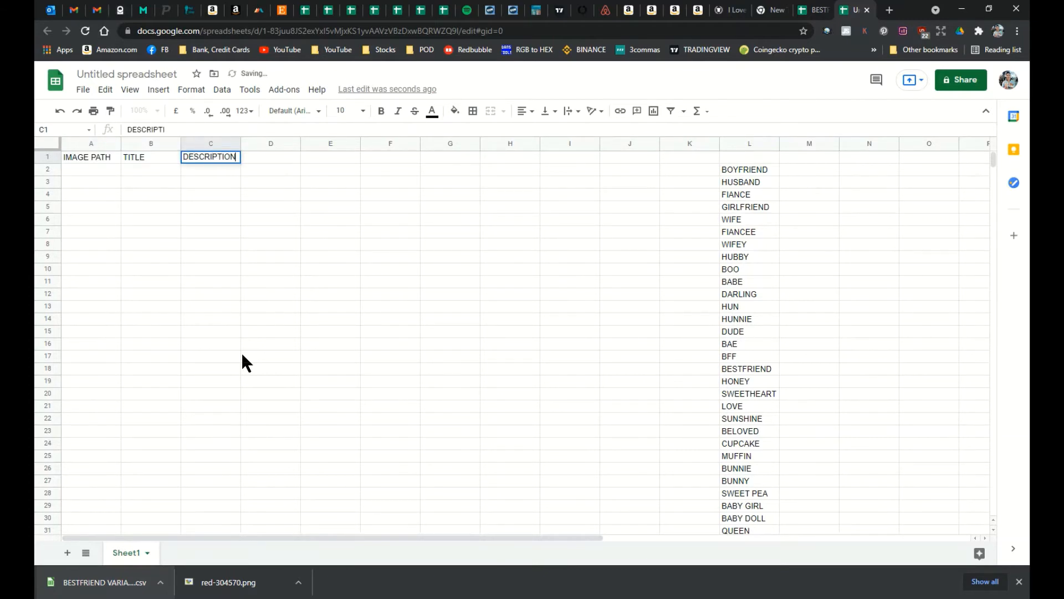
key("Tab")
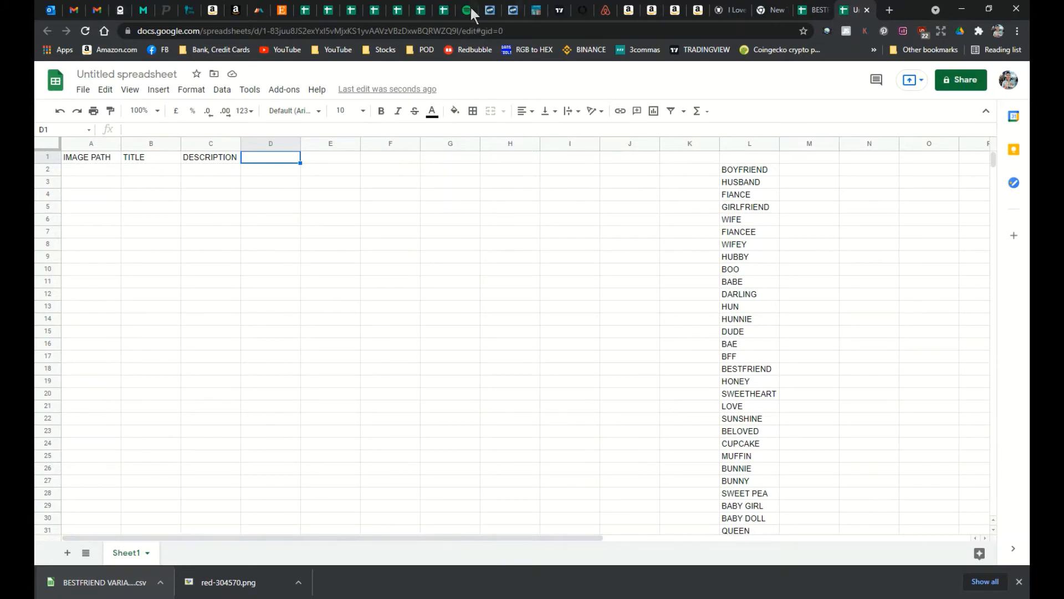
Check the header order in the dad jokes super power batch 3 sheet and enter TAGS in D1 and MAIN TAG in E1.
left_click(443, 9)
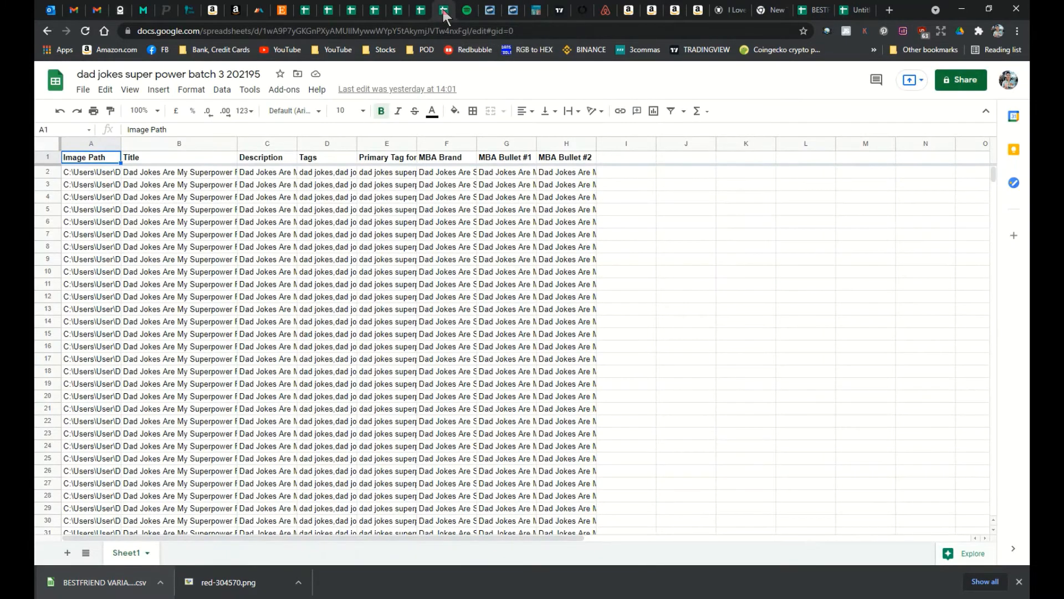
left_click(857, 10)
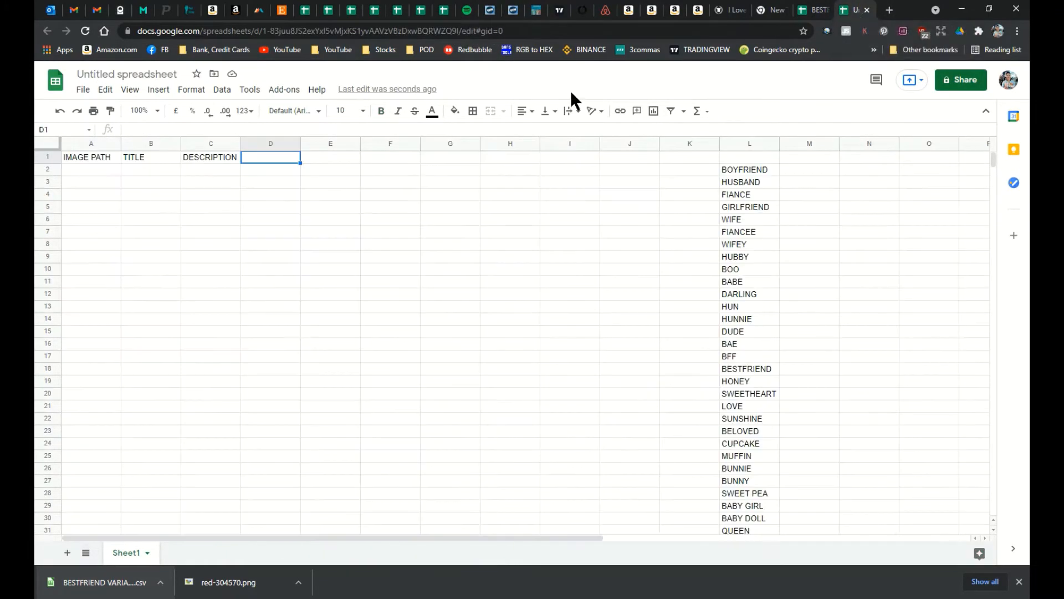
type("TAGS")
key("Tab")
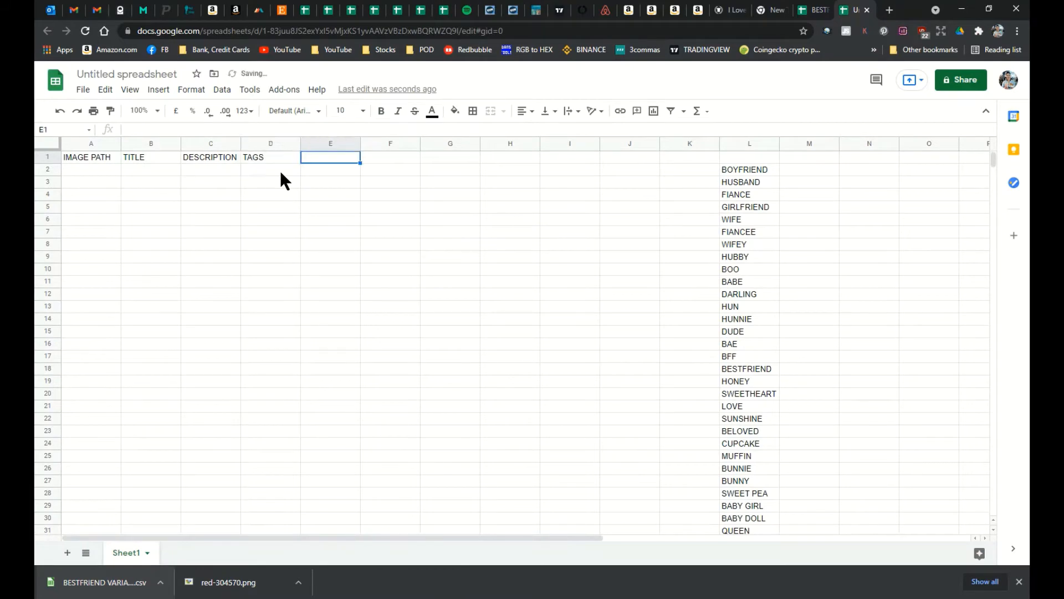
type("MAIN TAG")
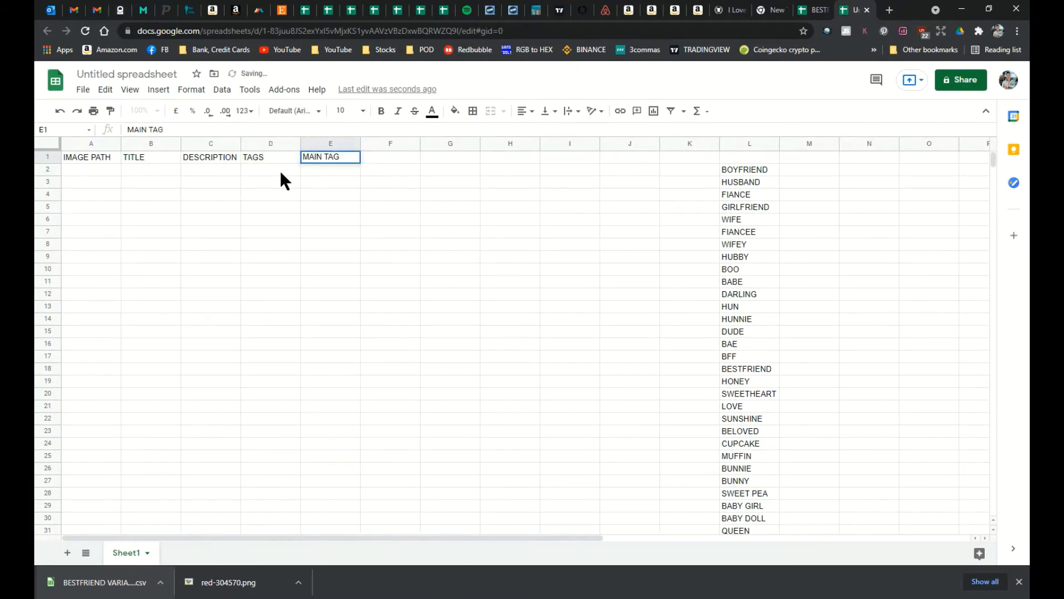
key("Tab")
Consult the dad jokes reference sheet again and enter the header MBA BRAND in cell F1 of the new spreadsheet.
left_click(443, 11)
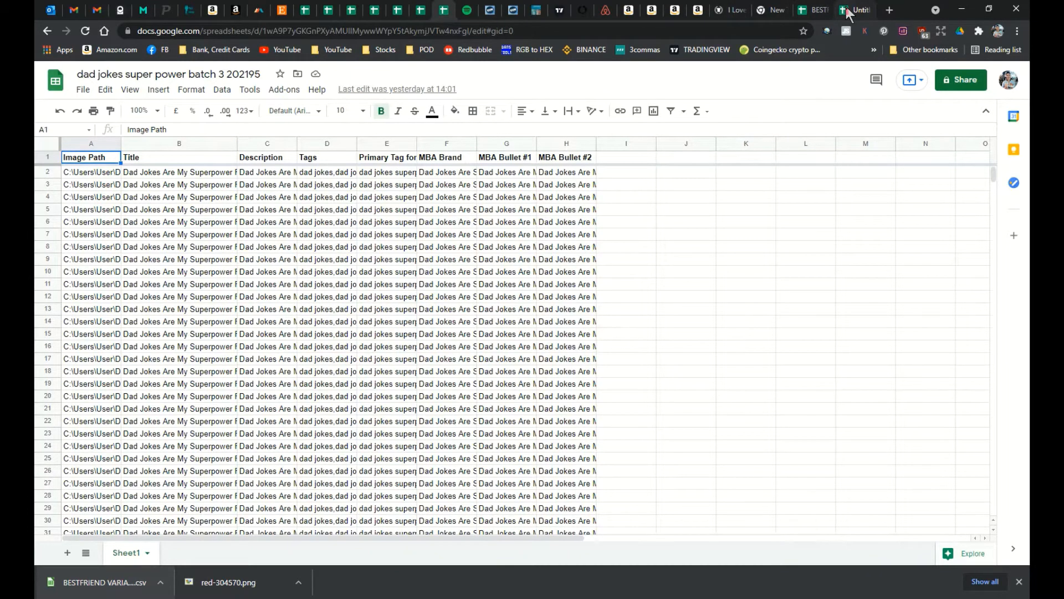
left_click(853, 11)
type("MBA ")
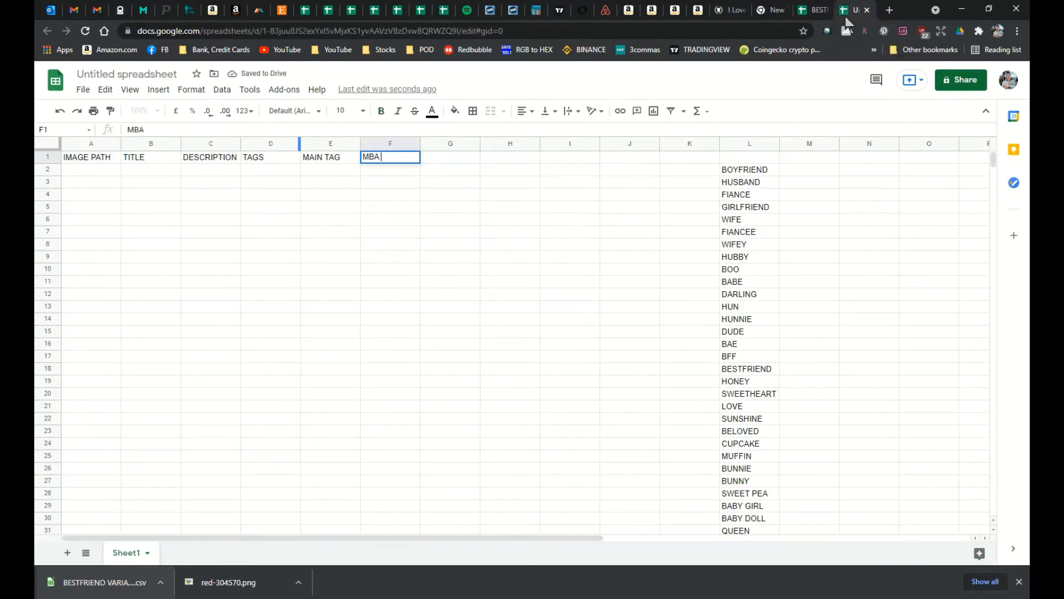
type("BRAND")
key("Tab")
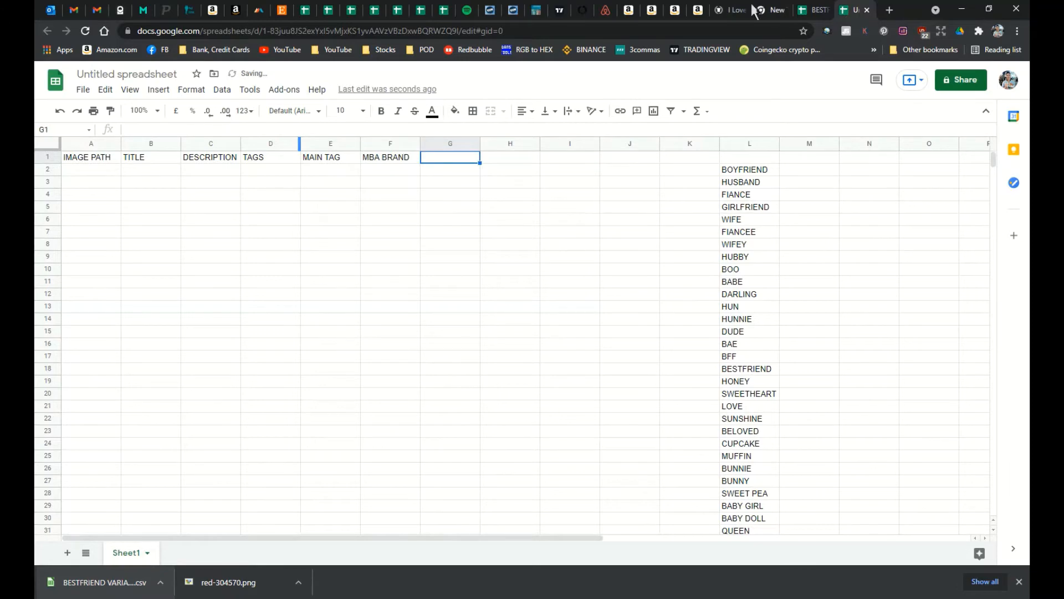
Look up the remaining headers in the reference sheet and enter "MBA BULLET #1 MBA BULLET #2" in cell G1.
left_click(444, 13)
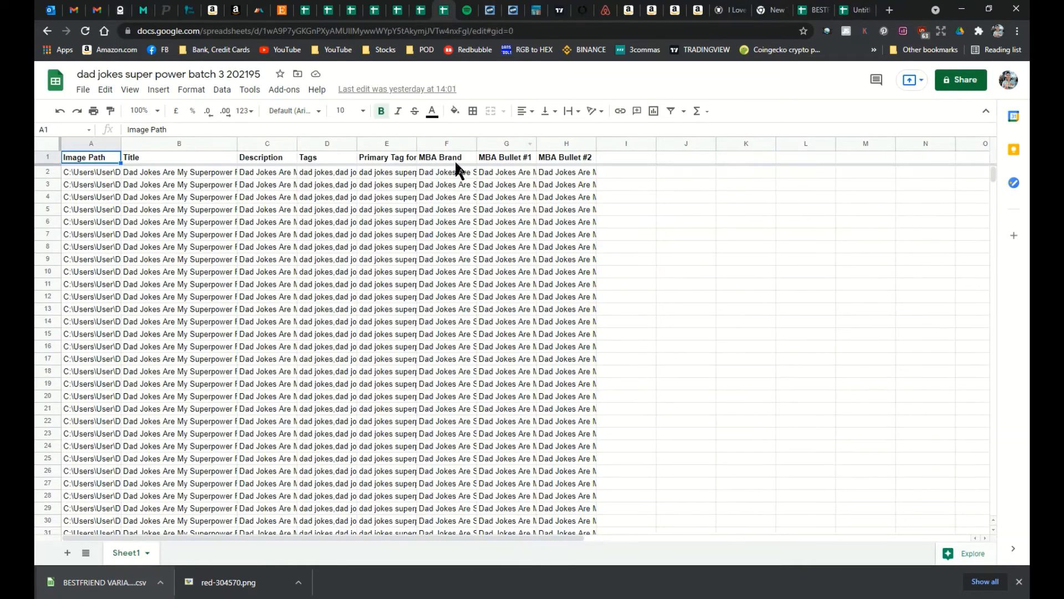
left_click(846, 10)
type("MBA")
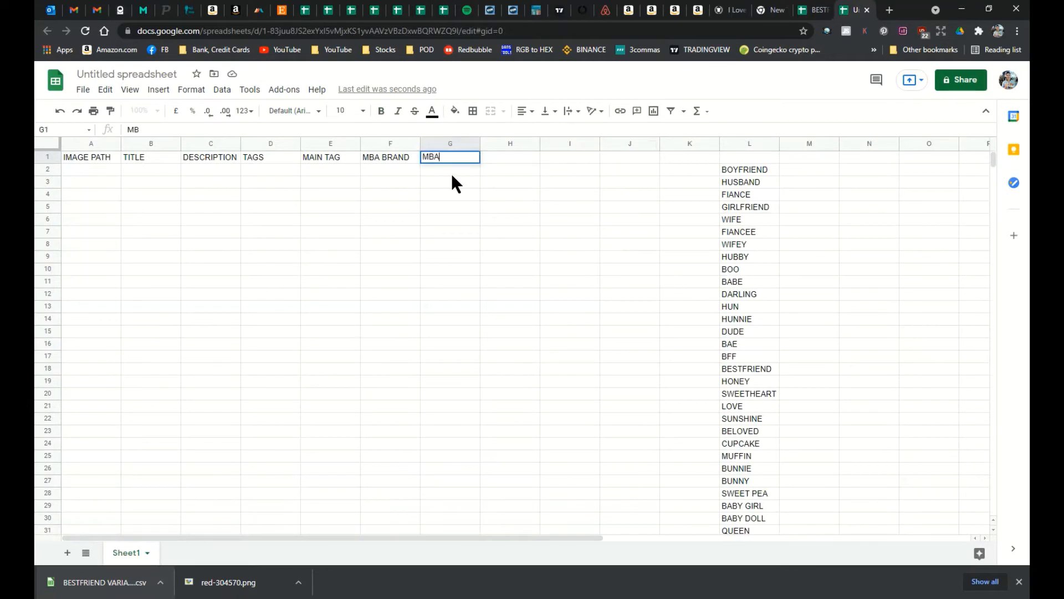
type(" BULLET #1 ")
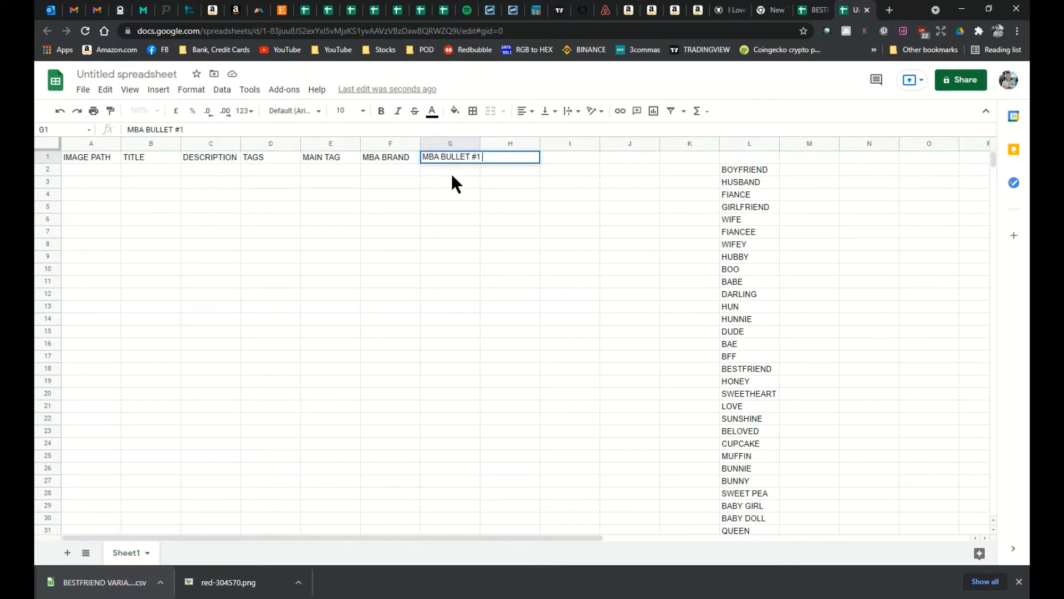
type("MBA BULLET #2")
key("Return")
key("Up")
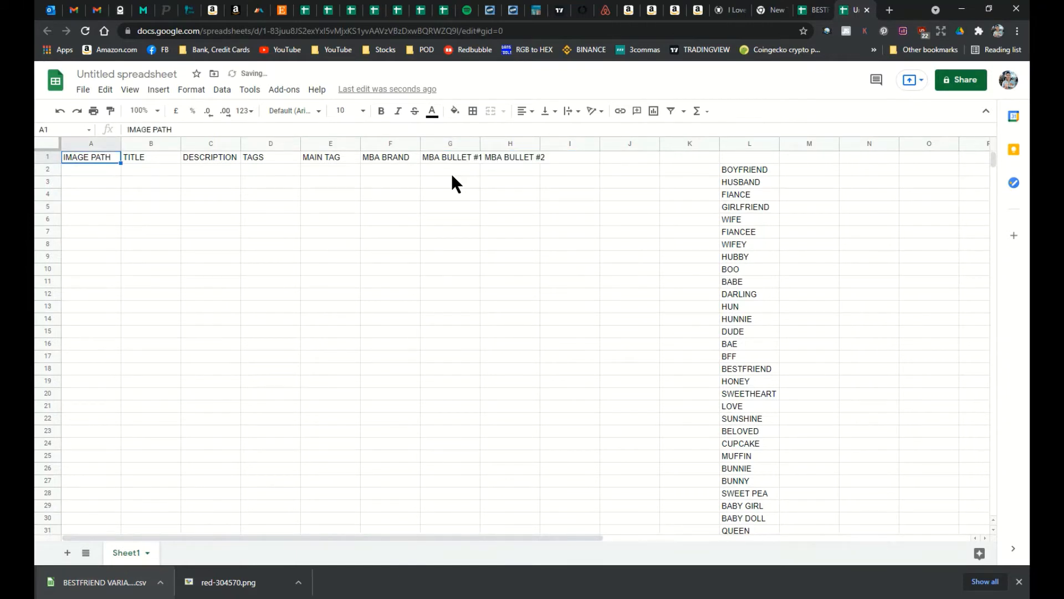
Make the header cells A1:H1 bold.
key("shift+Right")
key("shift+Right")
key("shift+Right")
key("shift+Right")
key("shift+Right")
key("shift+Right")
key("shift+Right")
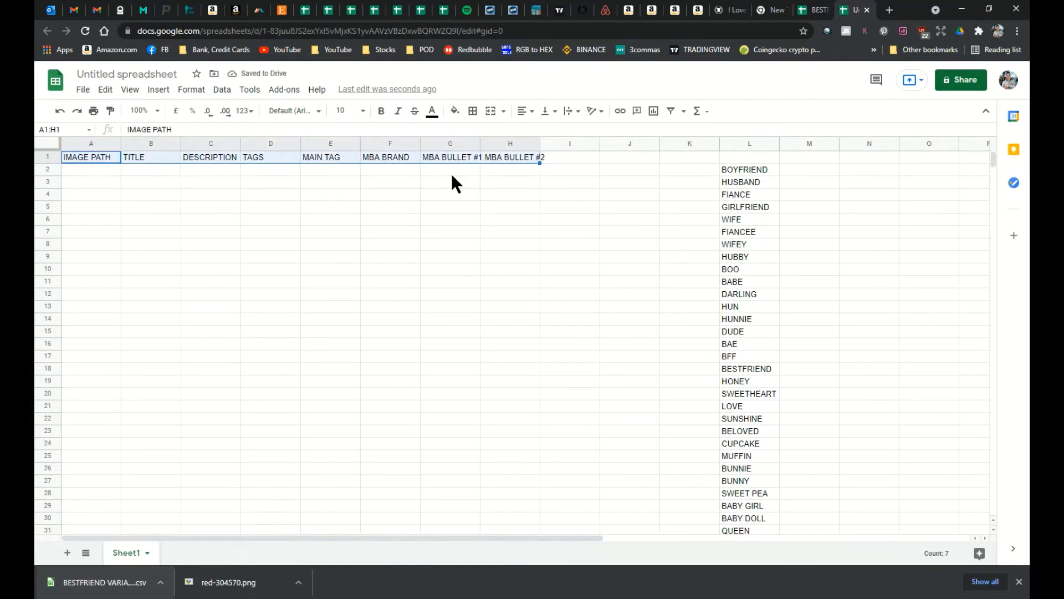
key("ctrl+b")
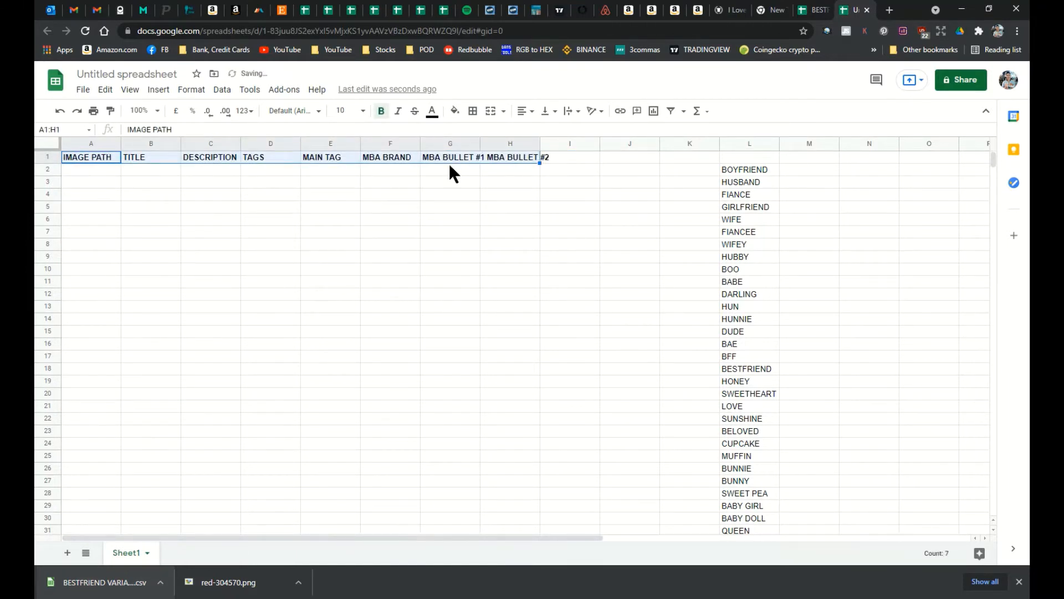
Freeze the first row of the sheet and test that the headers stay in place.
left_click(131, 91)
mouse_move(225, 119)
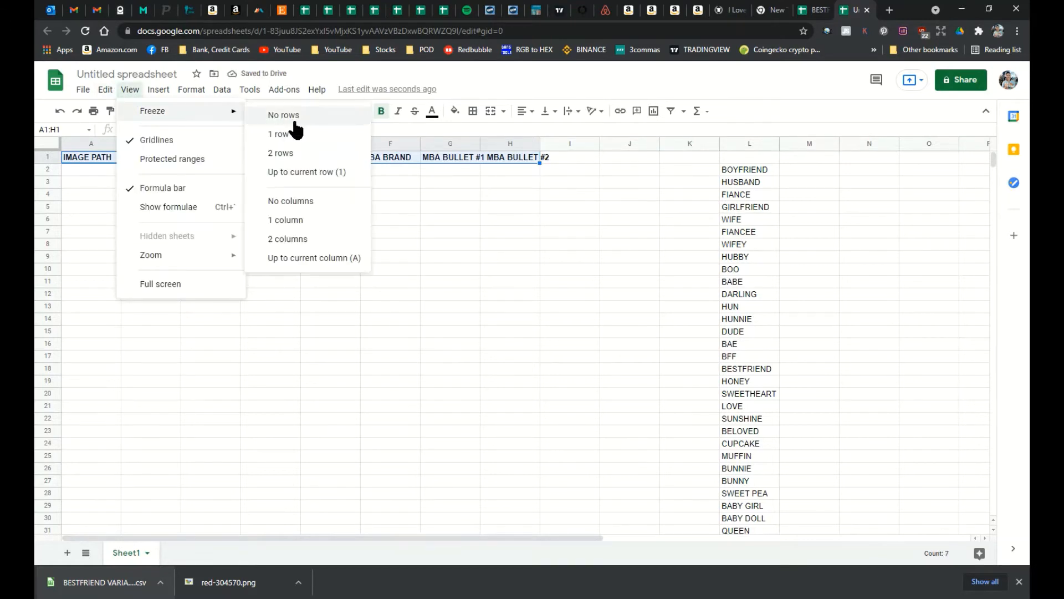
left_click(281, 132)
left_click_drag(219, 196, 226, 209)
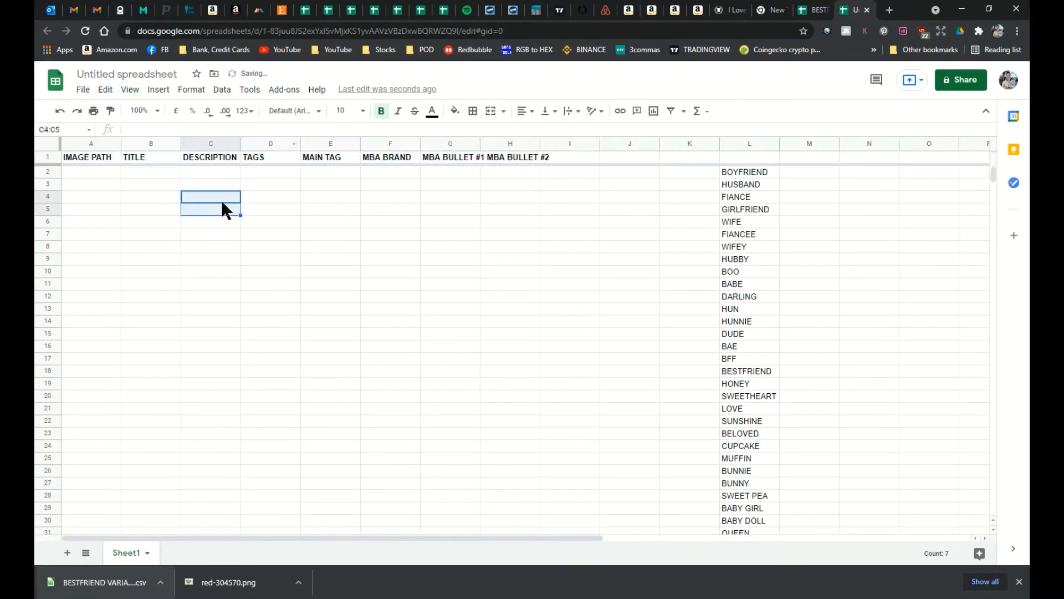
scroll(290, 237, "down", 6)
scroll(197, 234, "up", 6)
Set the text wrapping of the entire sheet to Clip.
left_click(514, 159)
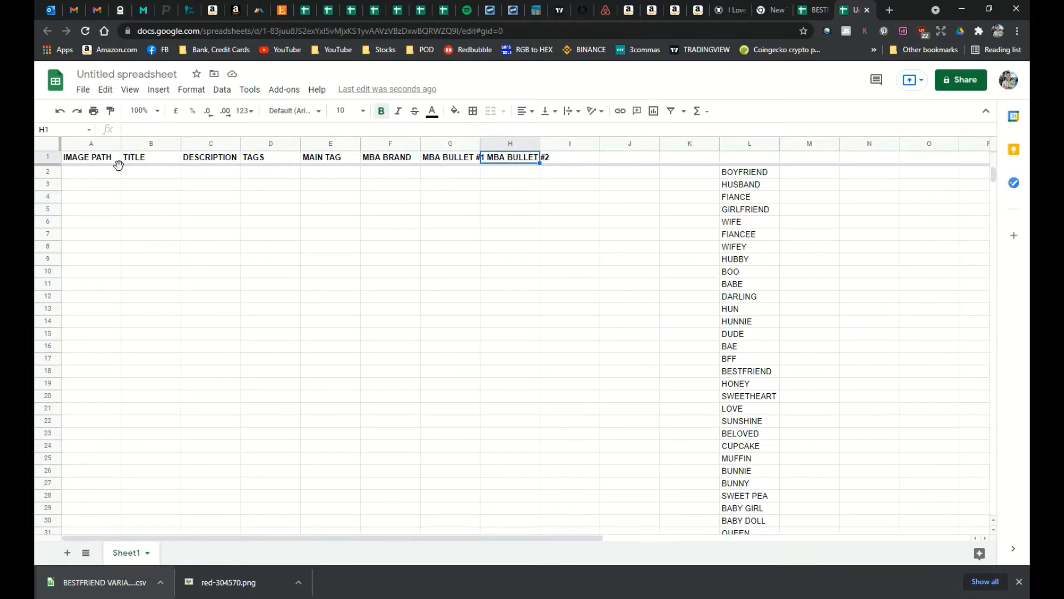
left_click(59, 143)
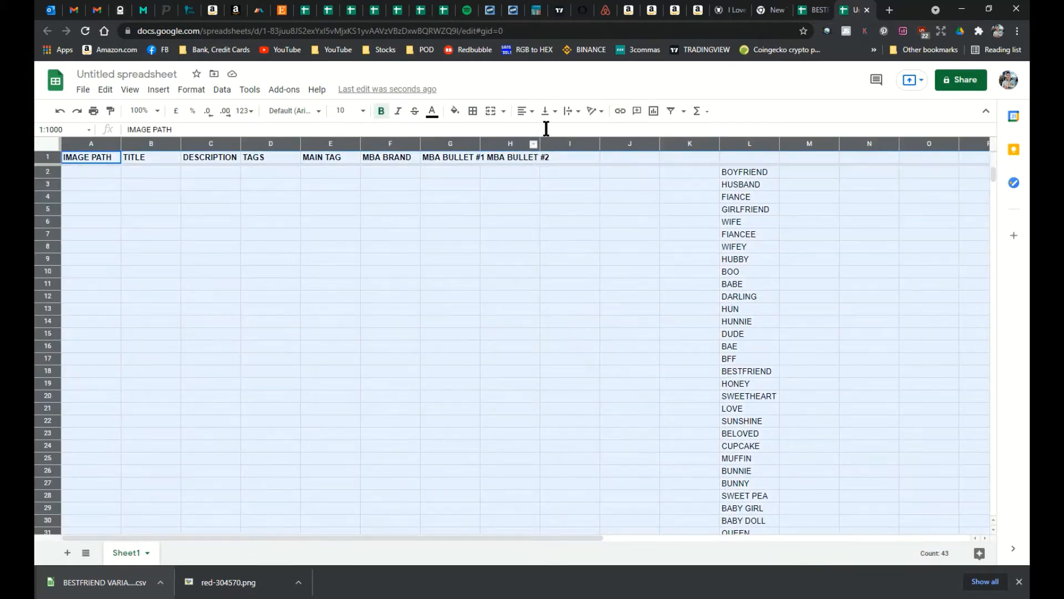
left_click(578, 115)
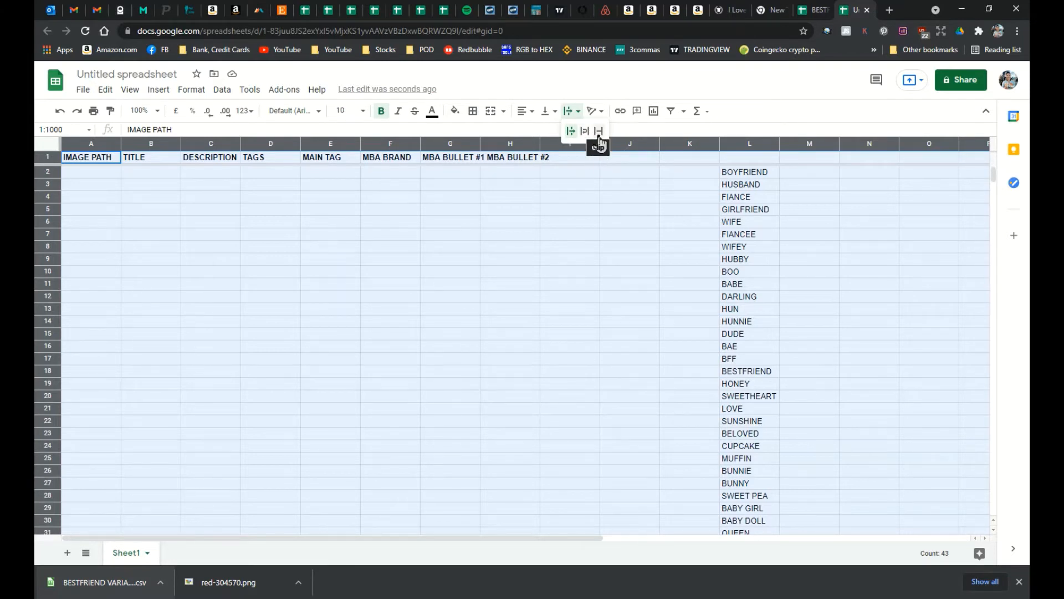
left_click(598, 131)
left_click(495, 174)
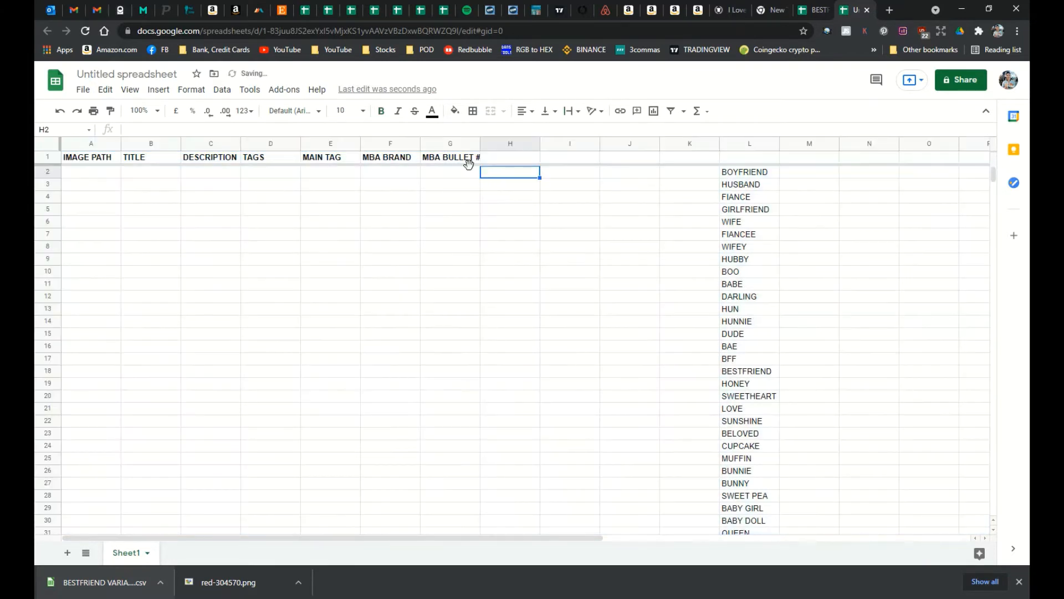
left_click(475, 159)
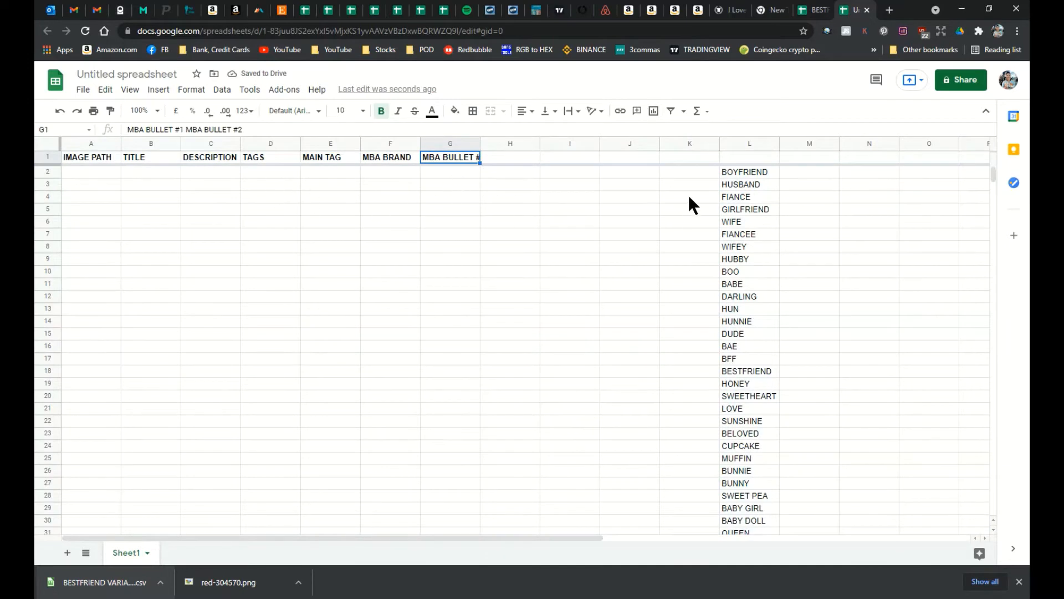
left_click(617, 195)
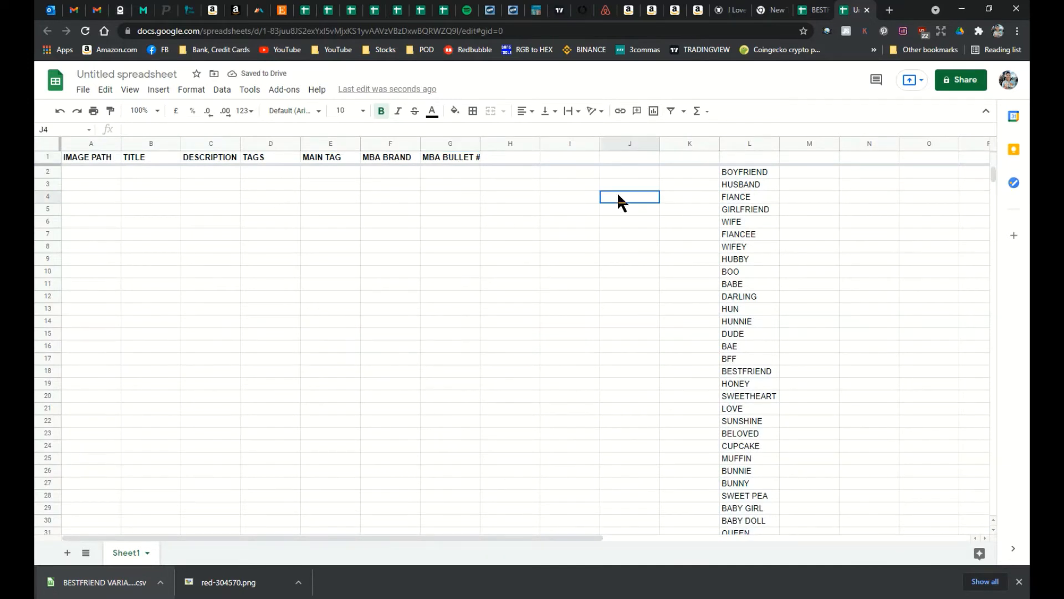
left_click(760, 174)
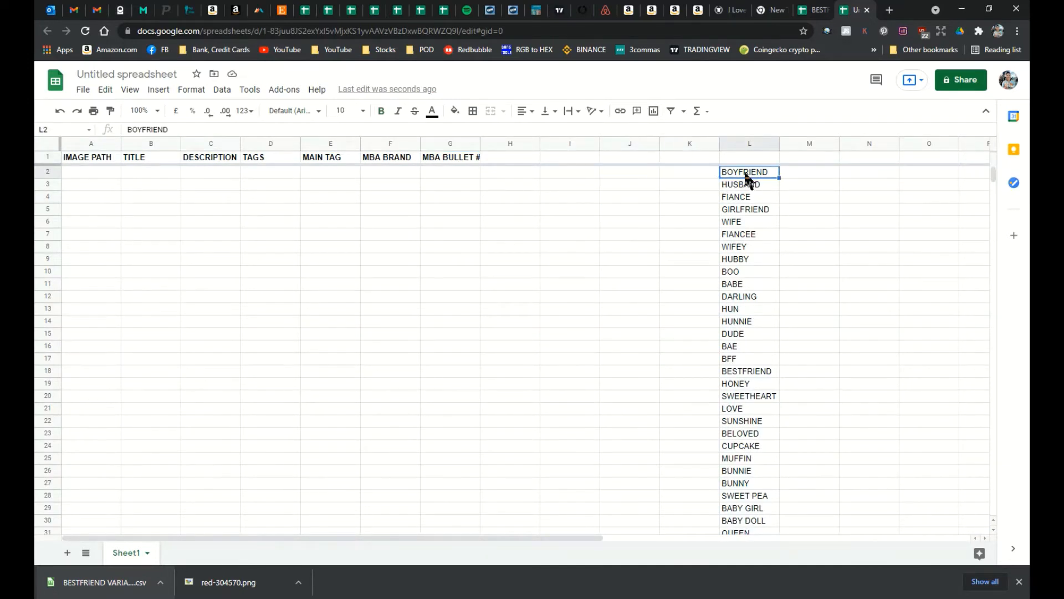
Enter the formula =PROPER(L2:L37) in cell M2 to convert the relationship words to title case.
left_click(785, 173)
type("=")
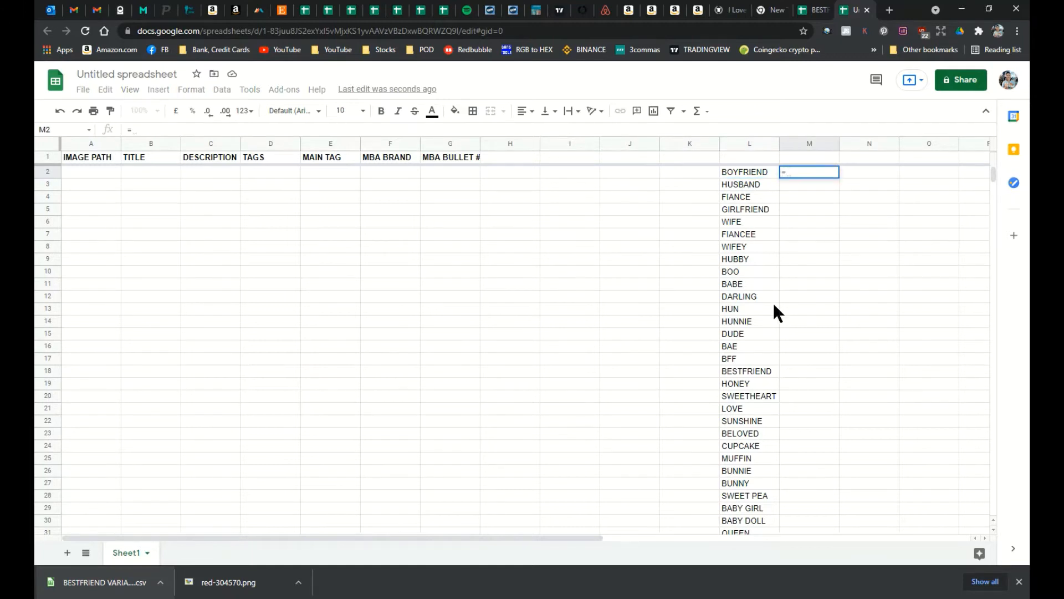
type("PROPER")
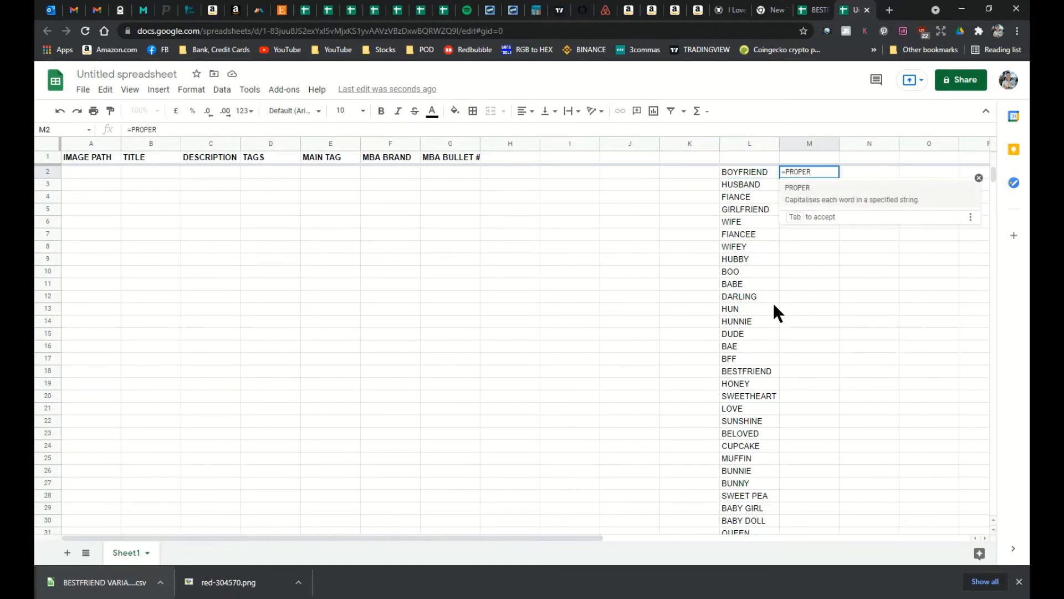
type("(")
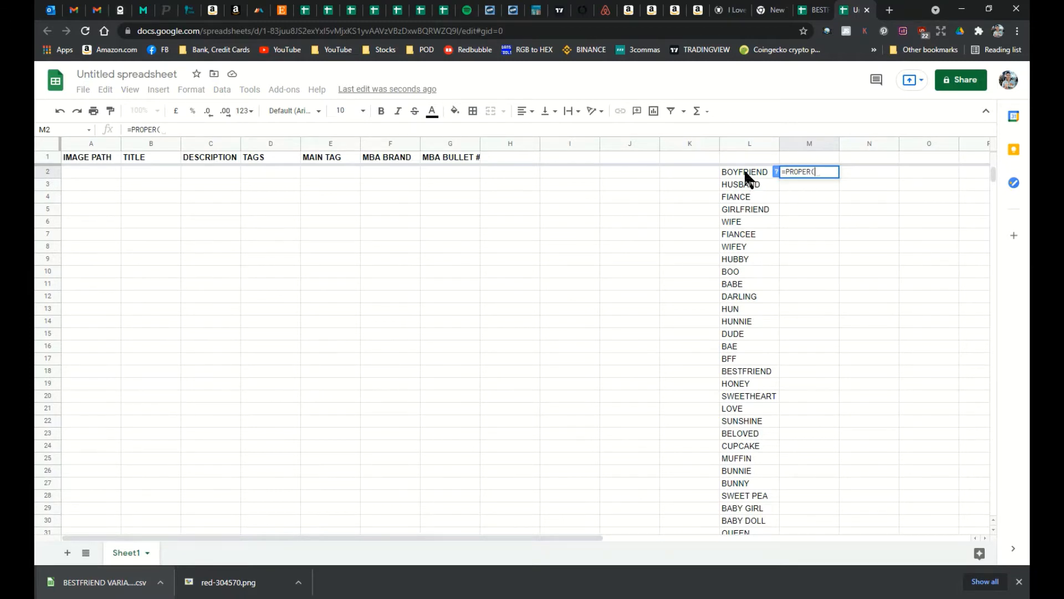
left_click_drag(745, 176, 746, 434)
scroll(837, 332, "up", 4)
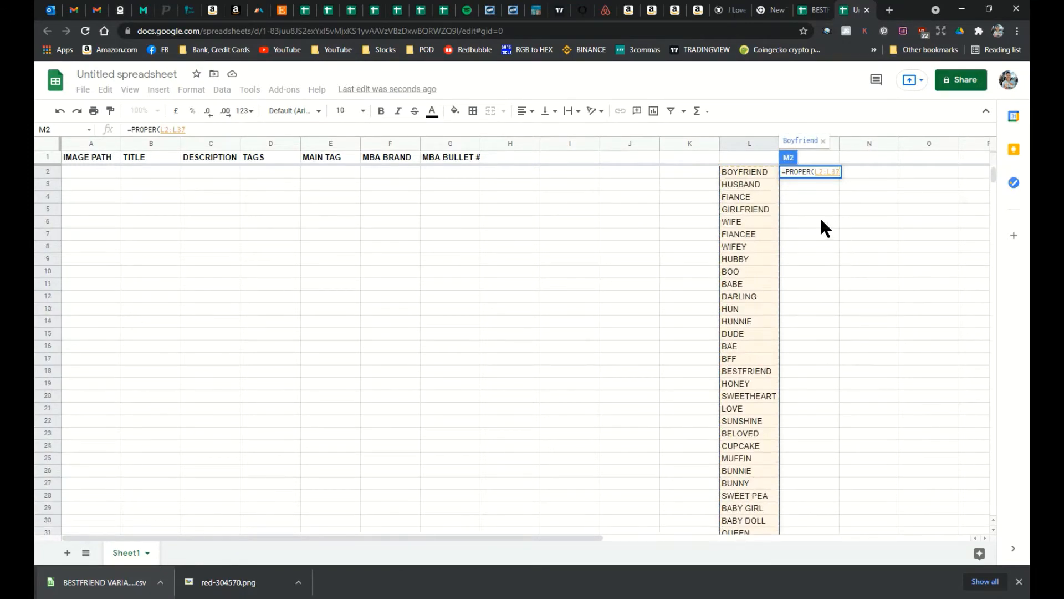
left_click(221, 129)
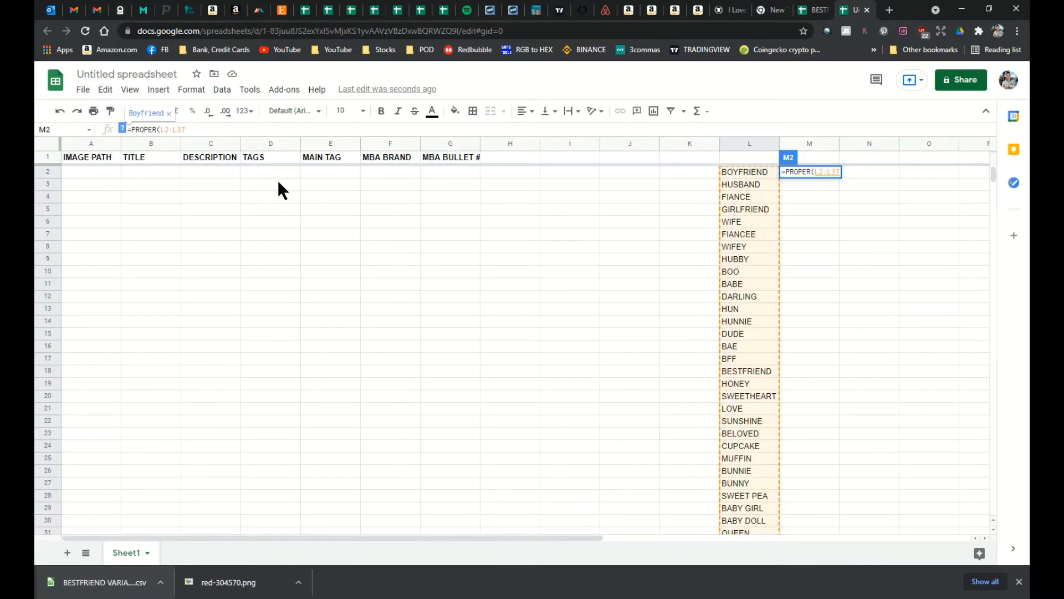
type(")")
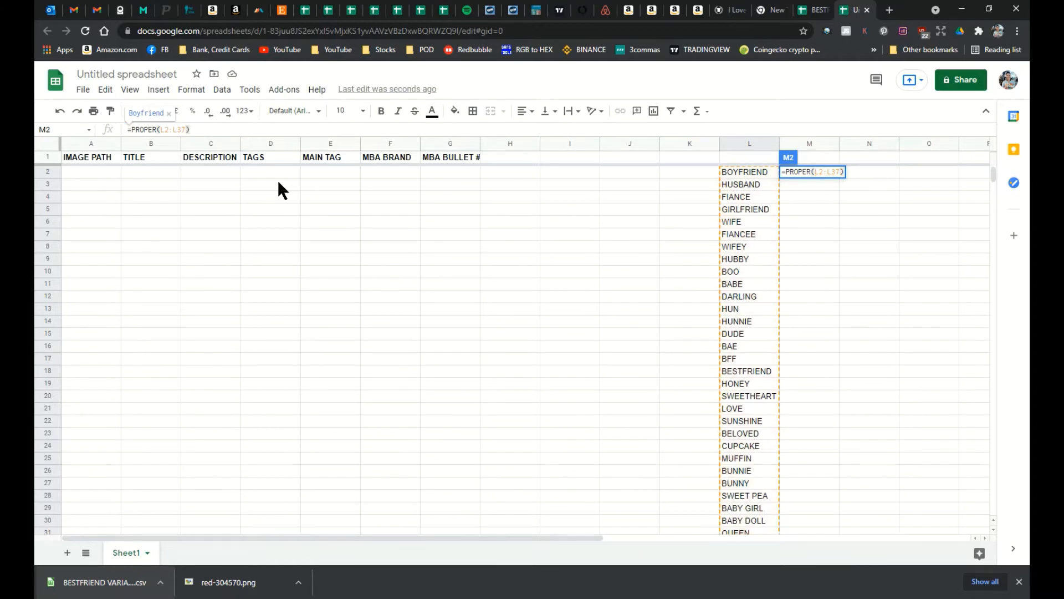
key("Return")
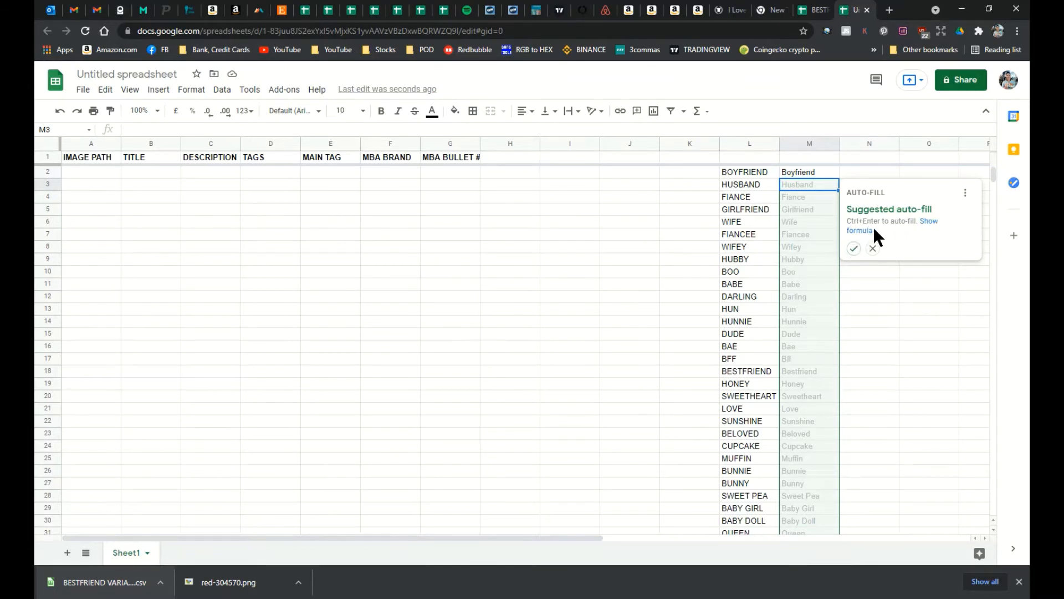
Auto-fill the PROPER formula down column M for the rest of the relationship words.
key("ctrl+Return")
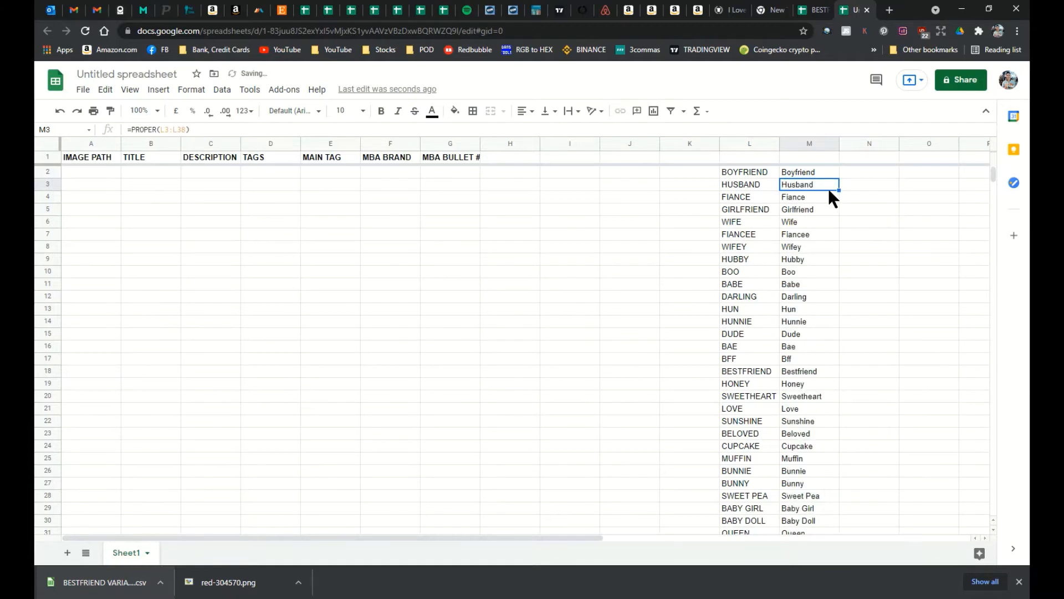
left_click(798, 198)
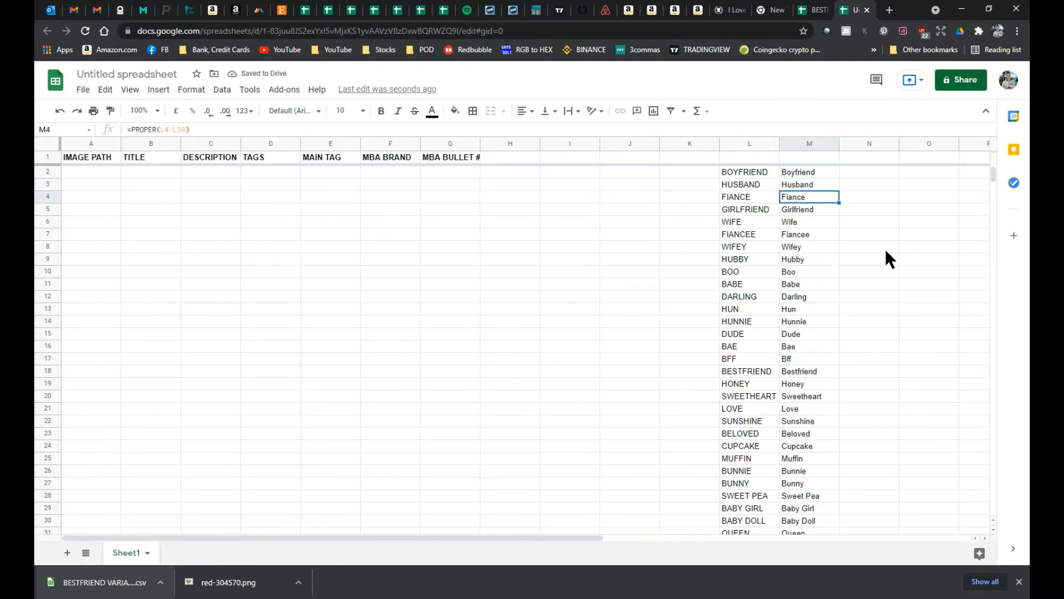
scroll(803, 289, "down", 3)
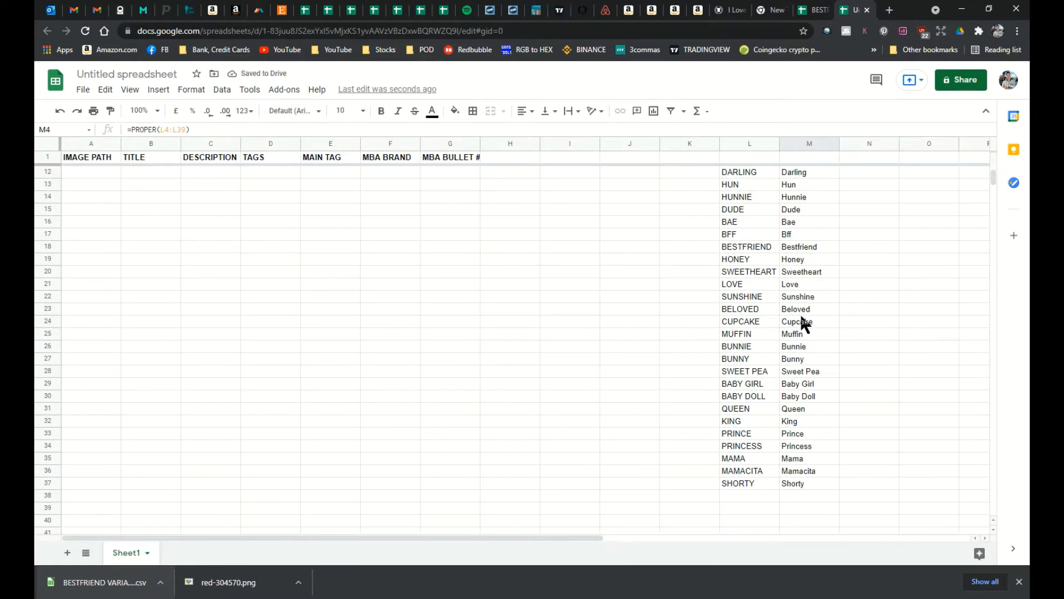
scroll(811, 288, "up", 3)
Overwrite the abbreviations in column M with all-capital text: BAE in M16 and BFF in M17.
left_click(794, 173)
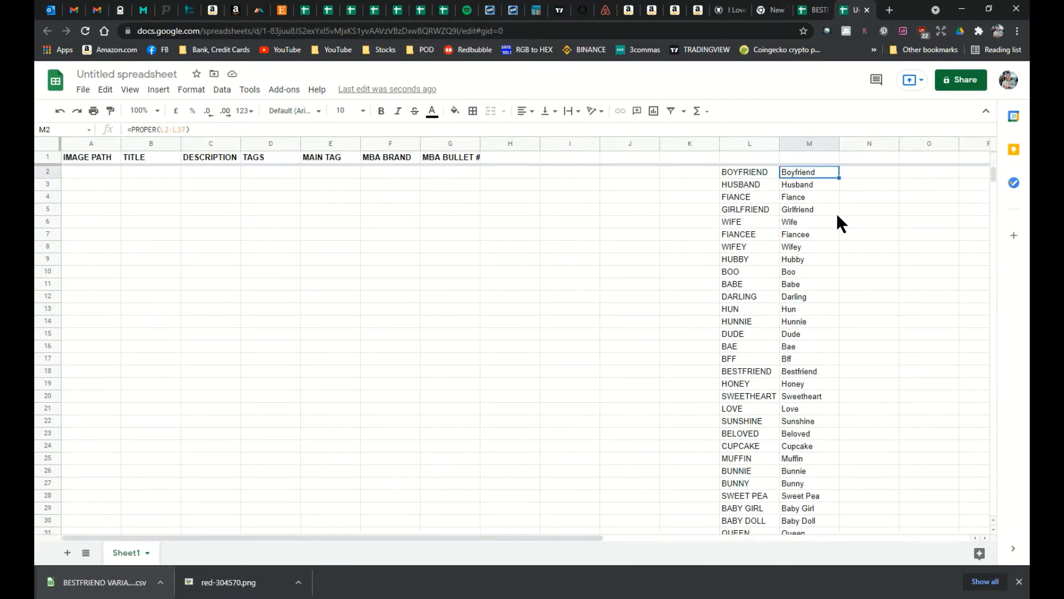
key("Down")
key("Down")
key("Down")
key("Down")
key("Down")
key("Down")
key("Down")
key("Down")
key("Down")
key("Down")
key("Down")
key("Down")
key("Down")
key("Down")
key("Down")
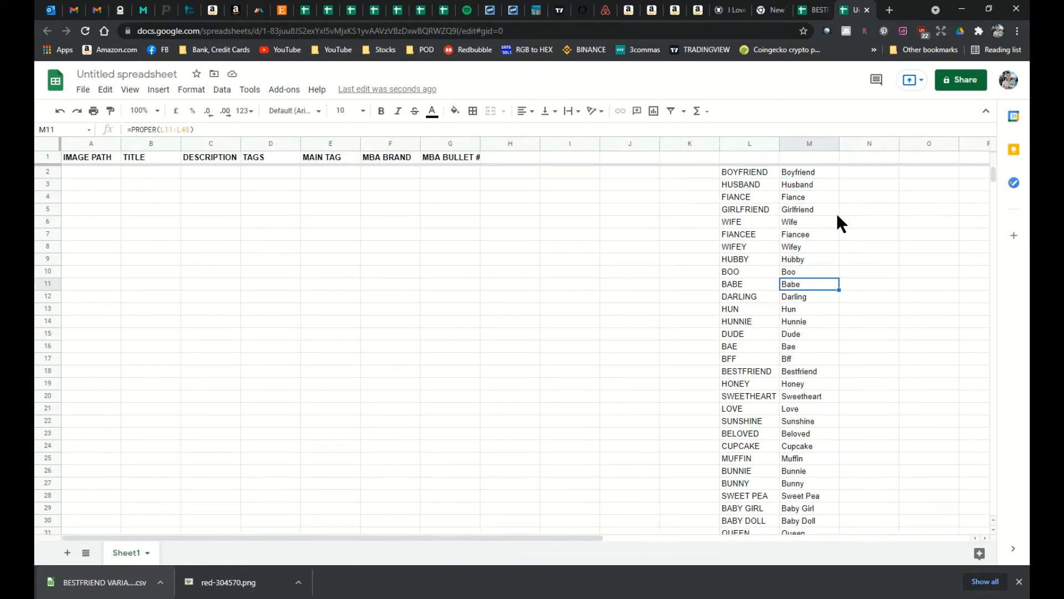
key("Up")
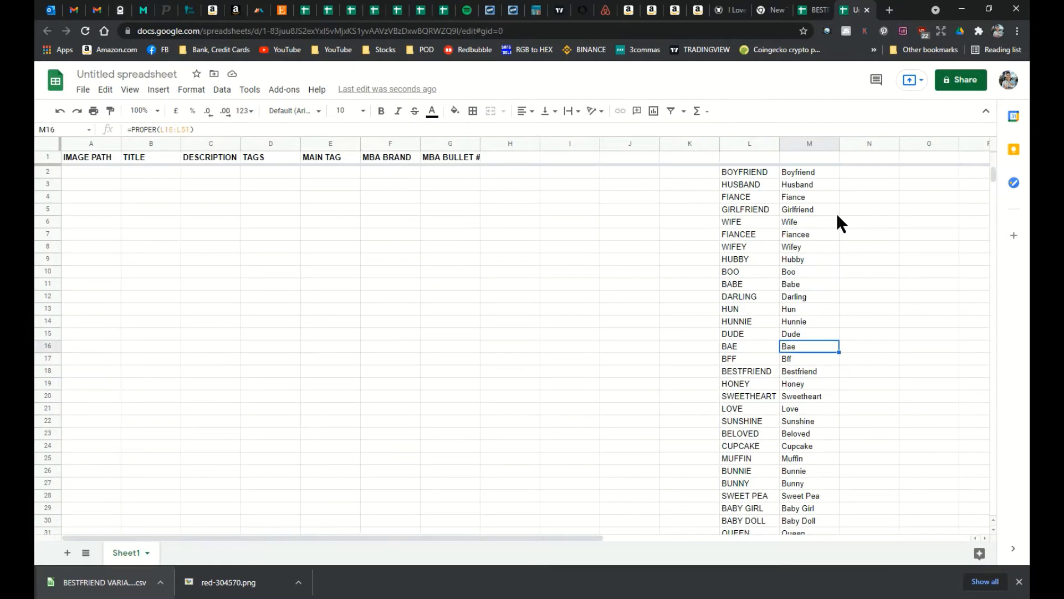
type("bae")
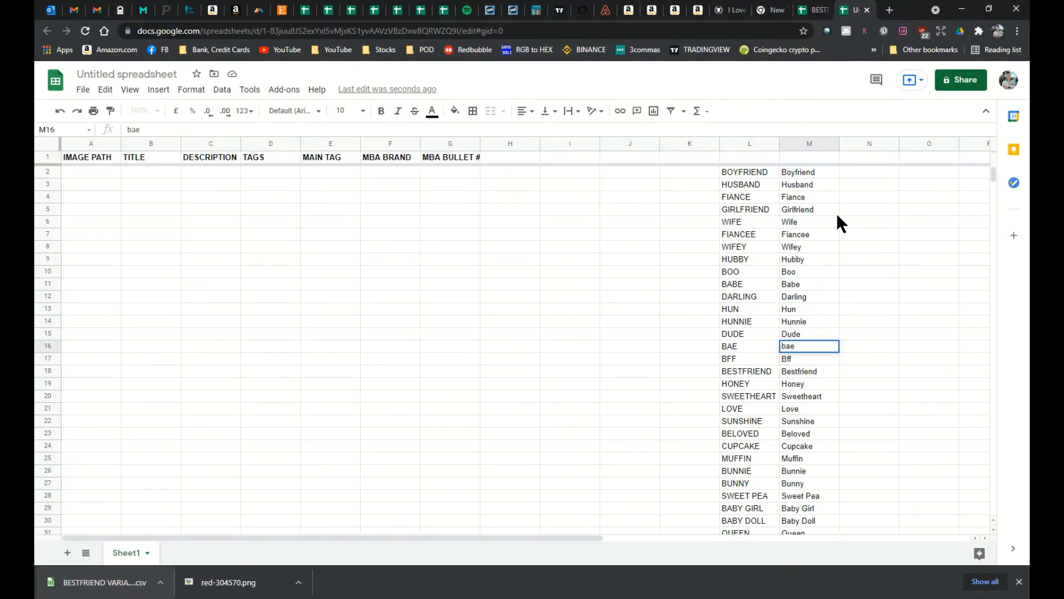
key("BackSpace")
key("BackSpace")
key("BackSpace")
type("BAE")
key("Return")
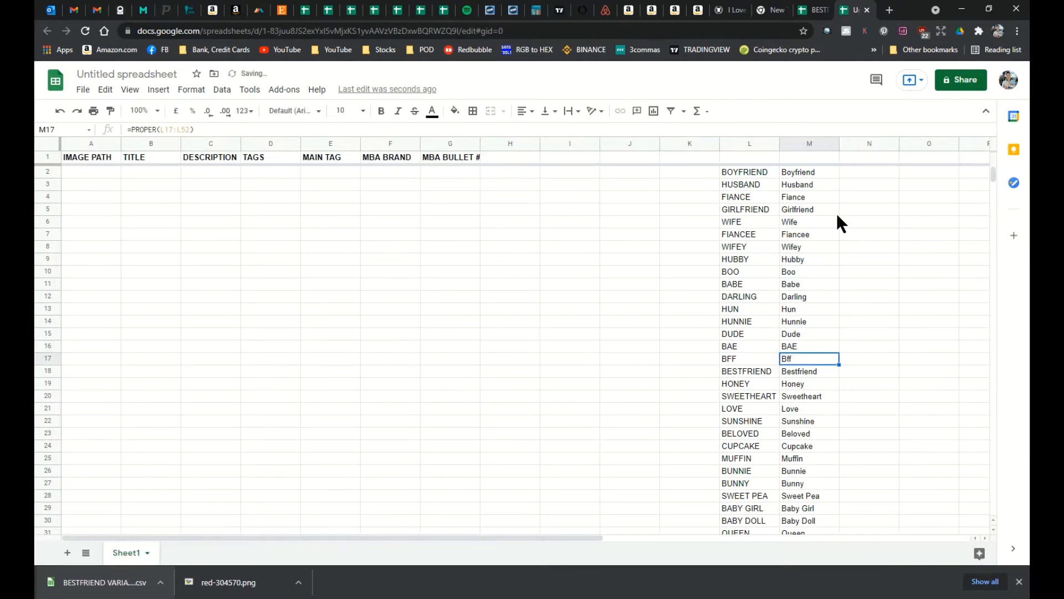
type("BFF")
key("Down")
Review the remaining title-case words in column M for others that need different capitalisation.
key("Down")
key("Down")
key("Down")
key("Down")
key("Down")
key("Down")
key("Down")
key("Down")
key("Down")
key("Down")
key("Down")
key("Down")
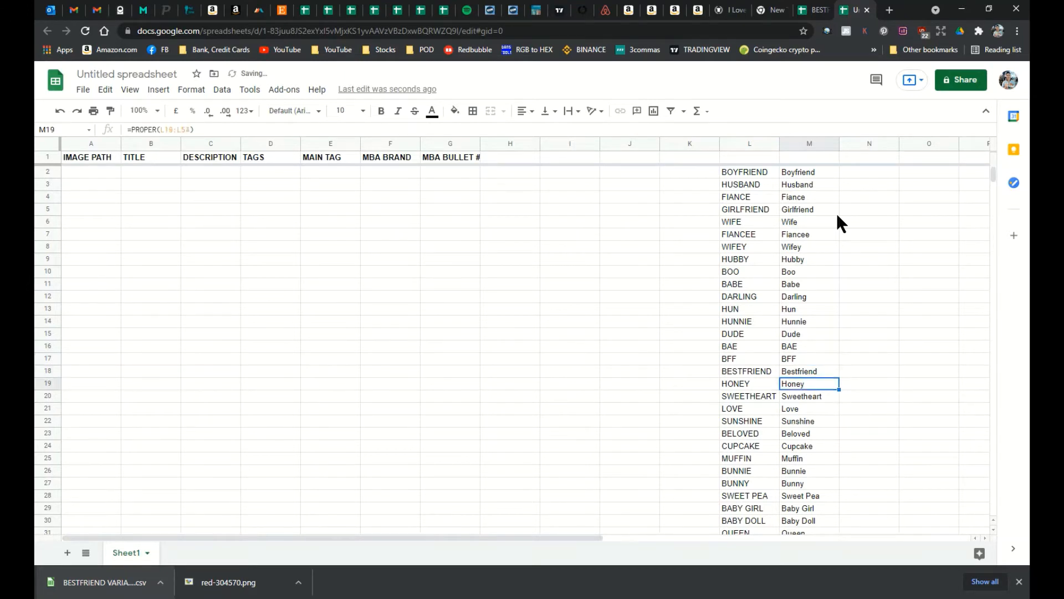
key("Down")
key("Down")
key("Down")
key("Down")
key("Down")
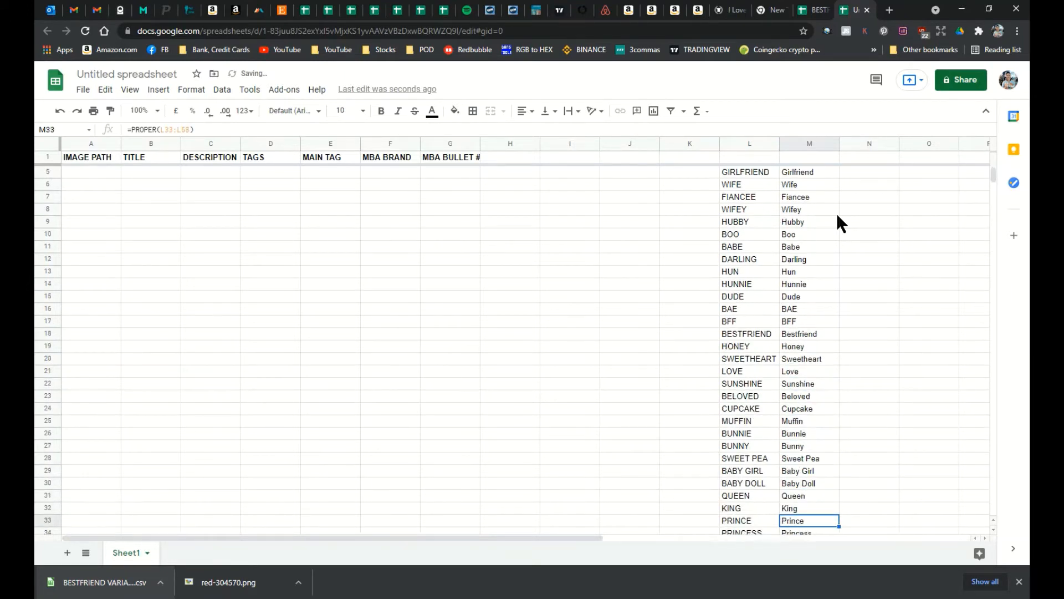
key("Up")
key("Up")
key("Up")
key("Up")
key("Up")
key("Up")
key("Up")
key("Up")
key("Up")
key("Up")
key("Up")
key("Up")
key("Up")
key("Up")
key("Up")
key("Up")
key("Up")
key("Up")
key("Up")
key("Up")
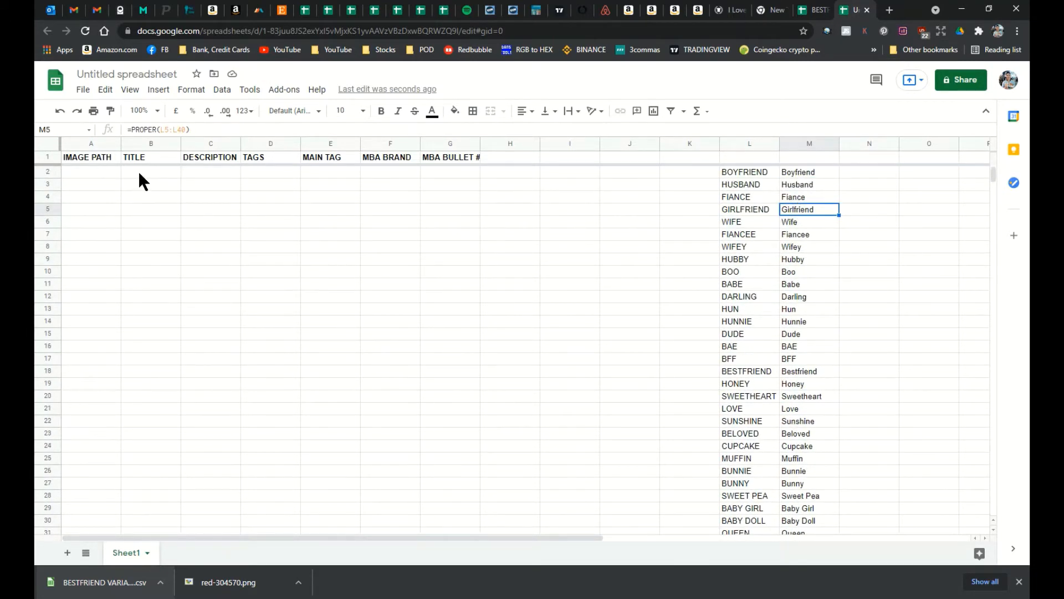
Switch to File Explorer showing the UPLOAD folder inside DOMINICAN REPUBLIC.
left_click_drag(36, 91, 651, 21)
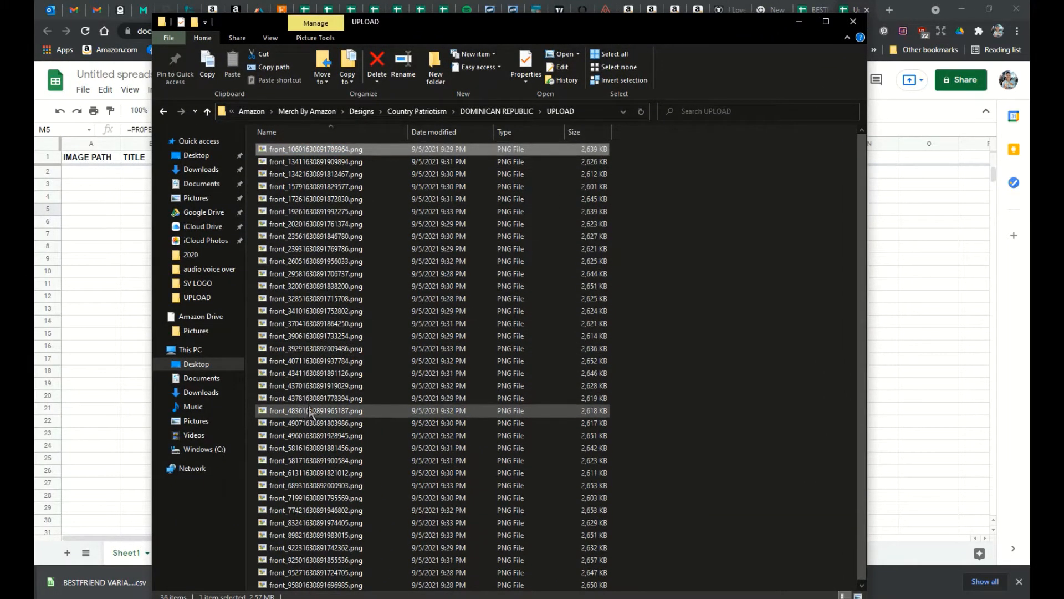
right_click(296, 154)
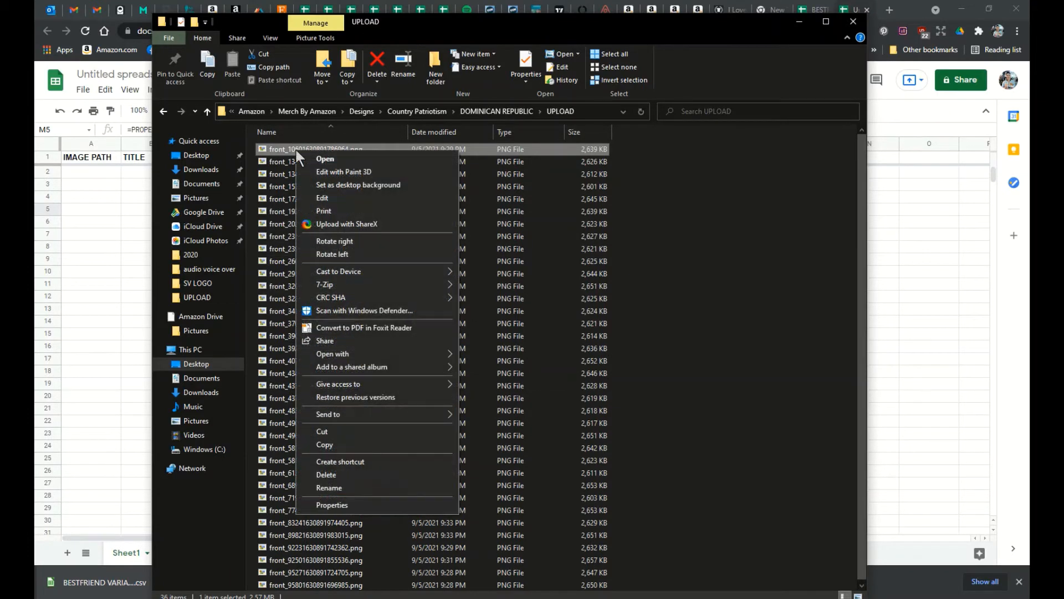
key("m")
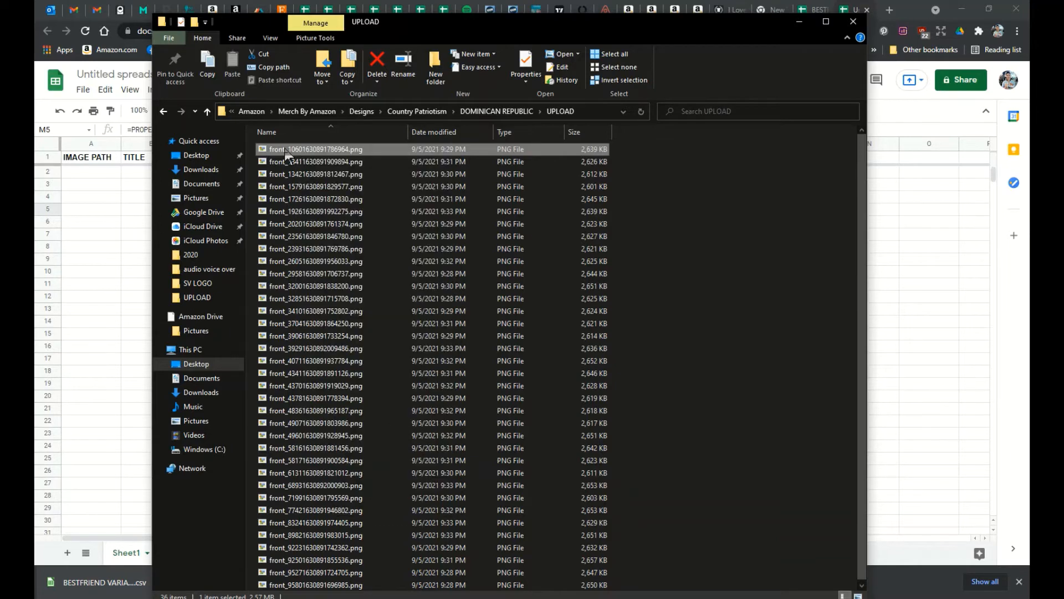
key("Escape")
key("ctrl+a")
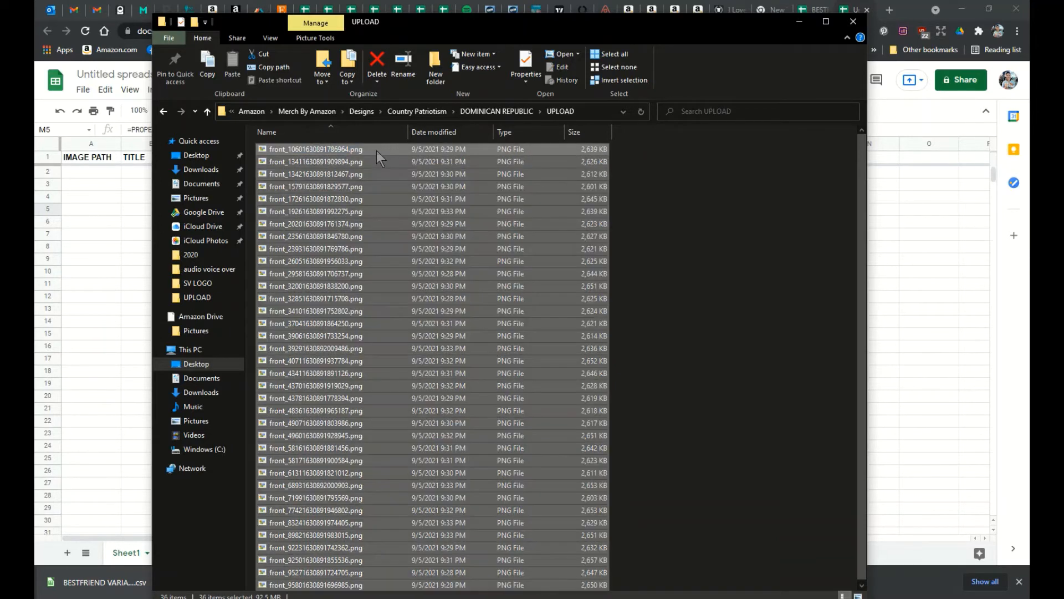
right_click(313, 150)
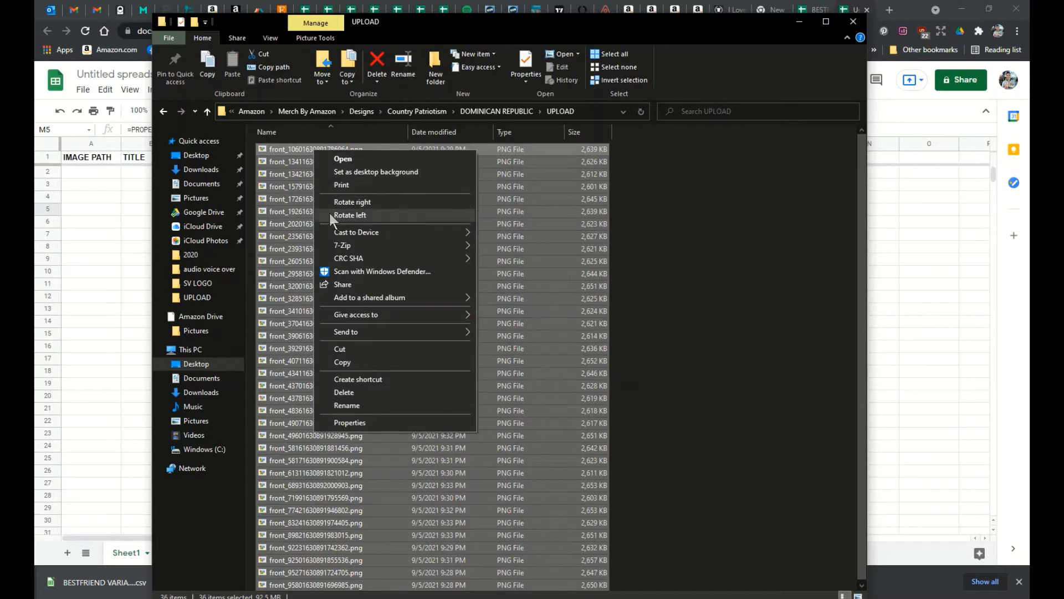
mouse_move(355, 260)
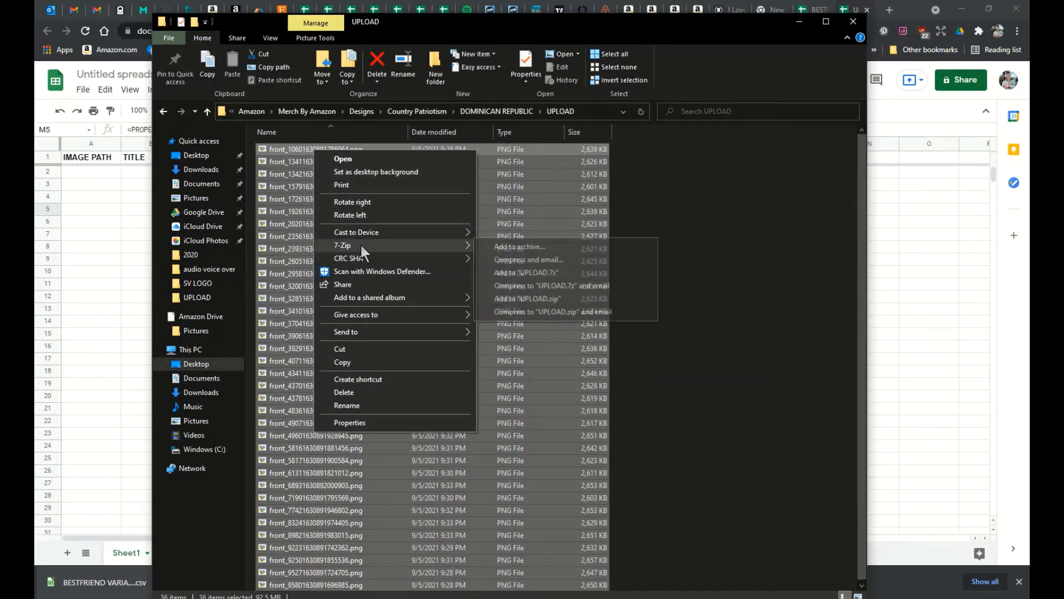
Select all the PNG design files in the UPLOAD folder and copy them as paths.
left_click(294, 153)
key("ctrl+a")
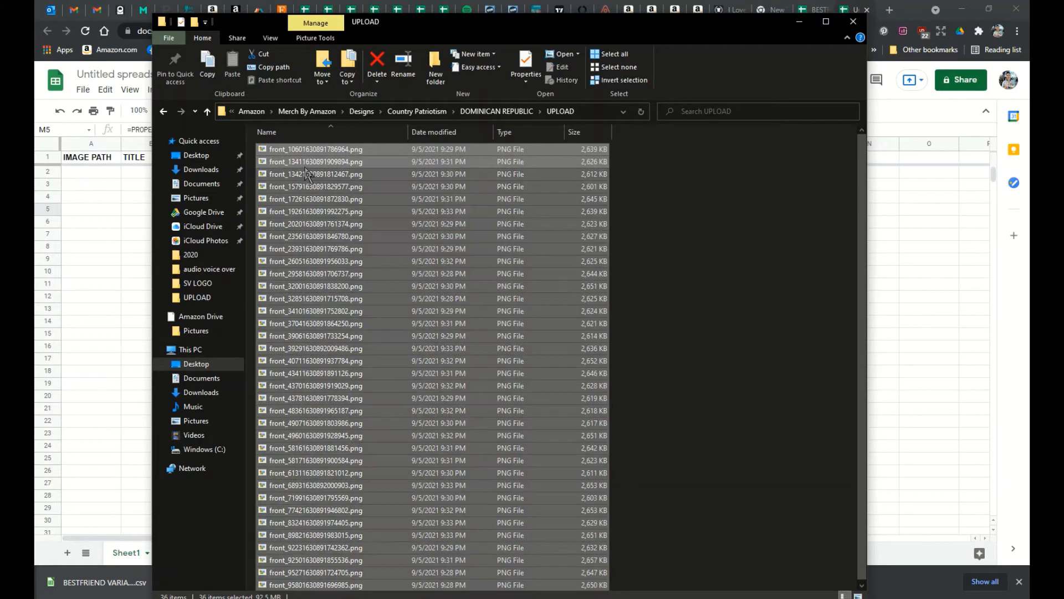
right_click(318, 156)
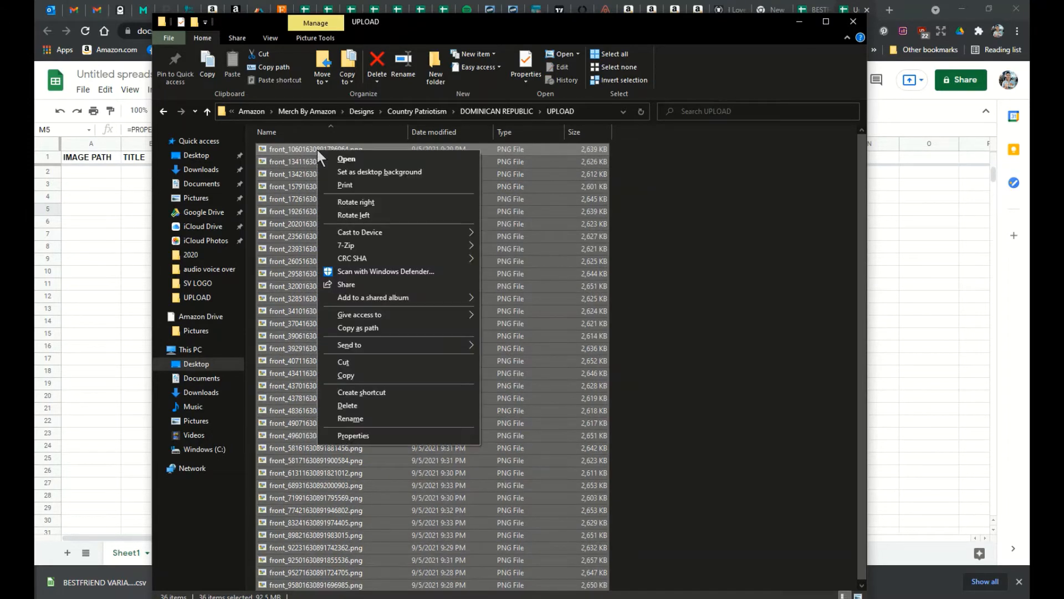
left_click(366, 327)
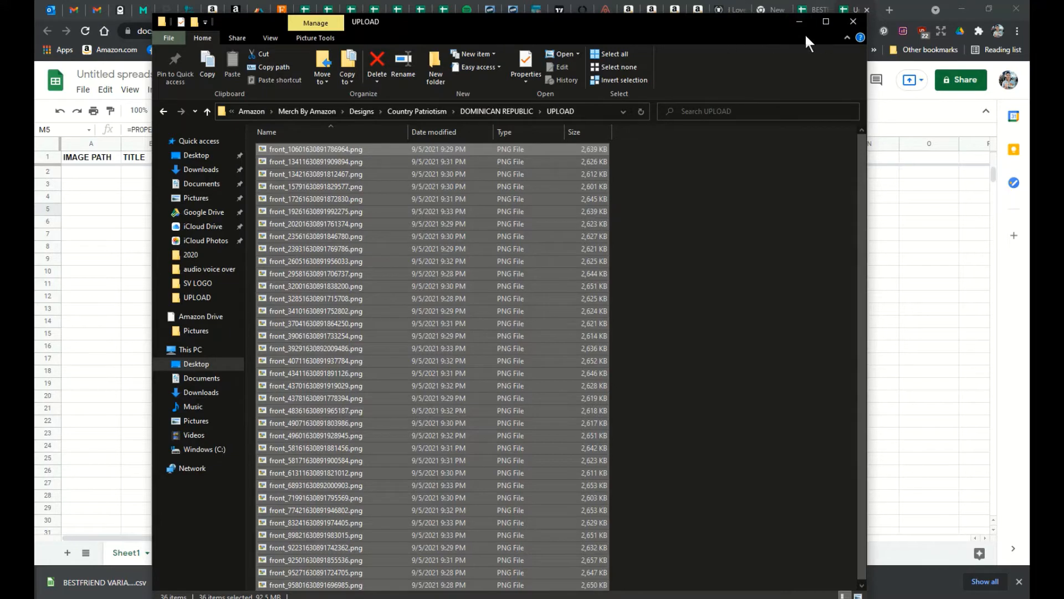
Return to the Google Sheets spreadsheet and paste the copied file paths into the IMAGE PATH column starting at A2.
left_click_drag(724, 27, 736, 36)
left_click(96, 171)
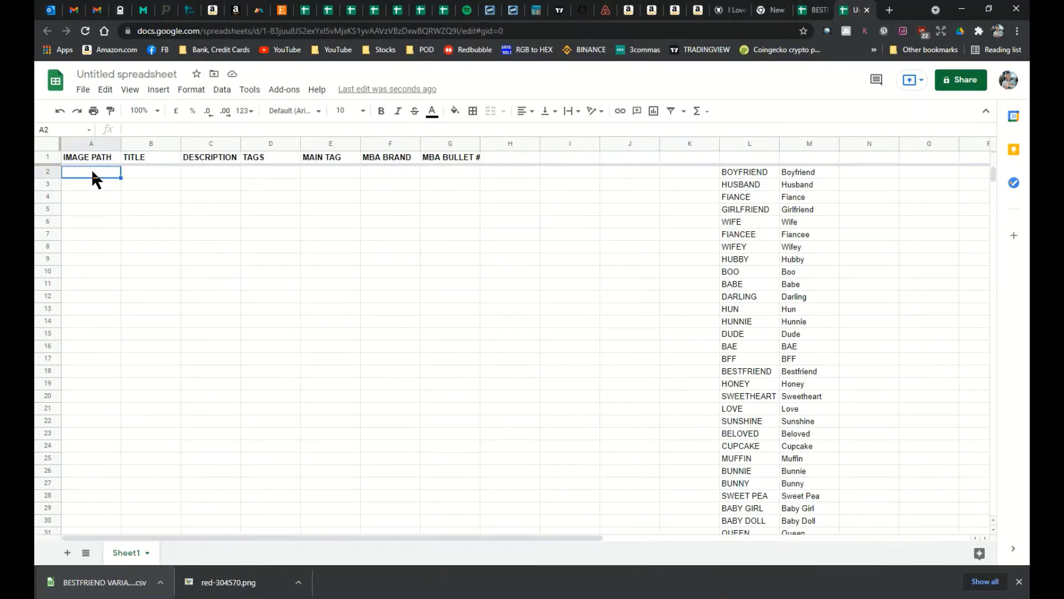
key("ctrl+v")
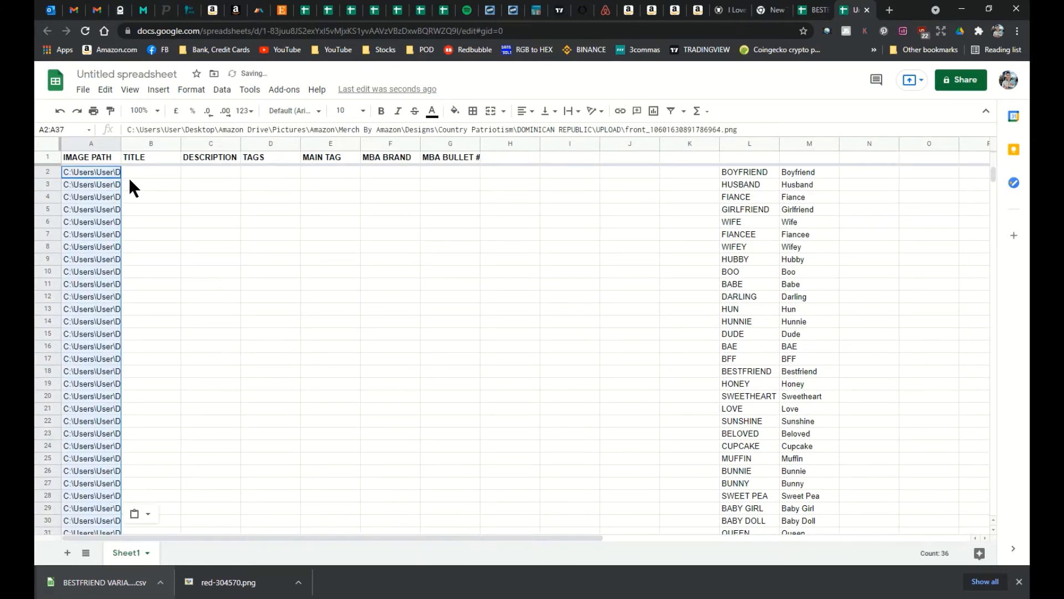
Enter the title text "I Heart My HOT Dominican" in cell B2 under TITLE.
left_click(155, 169)
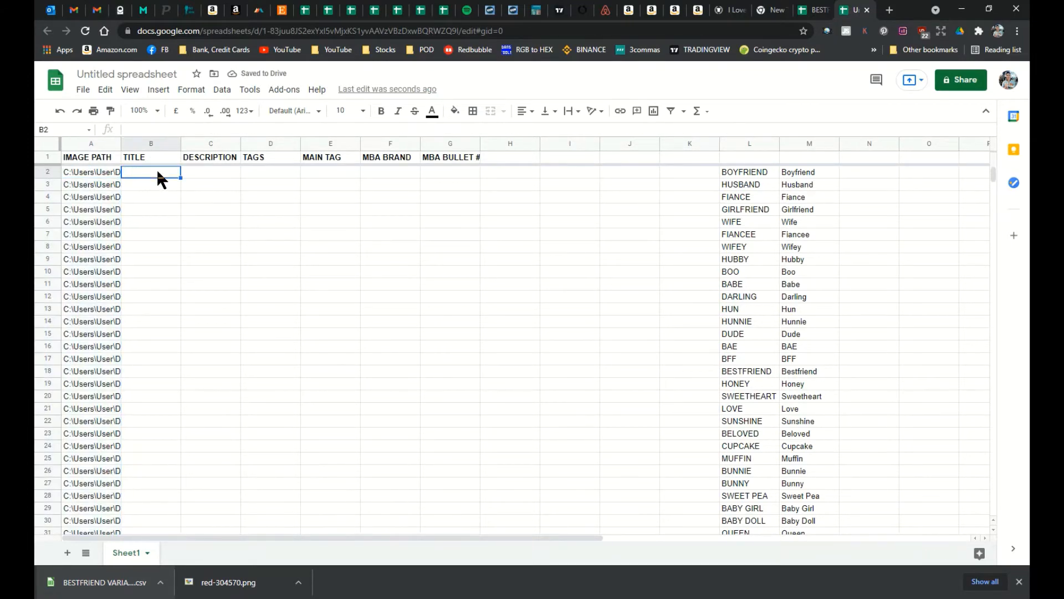
left_click(141, 129)
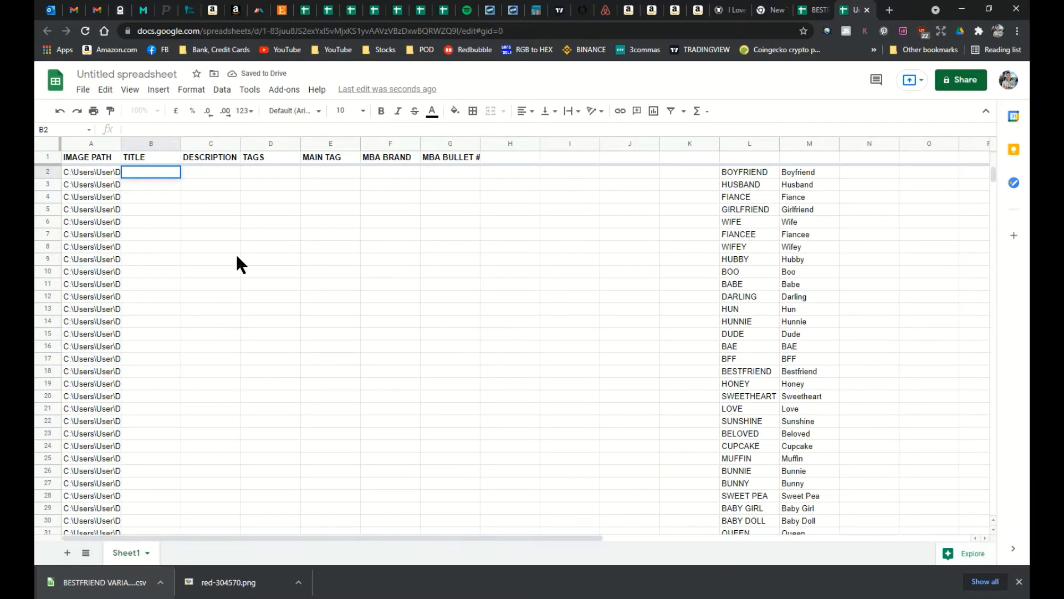
type("I Heart My HOT ")
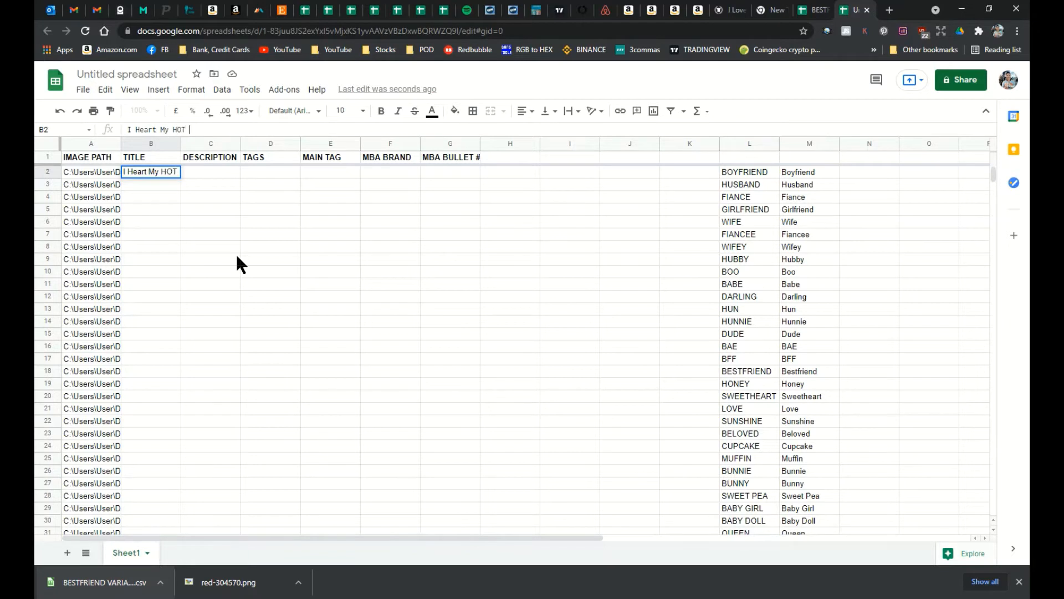
type("Dominican")
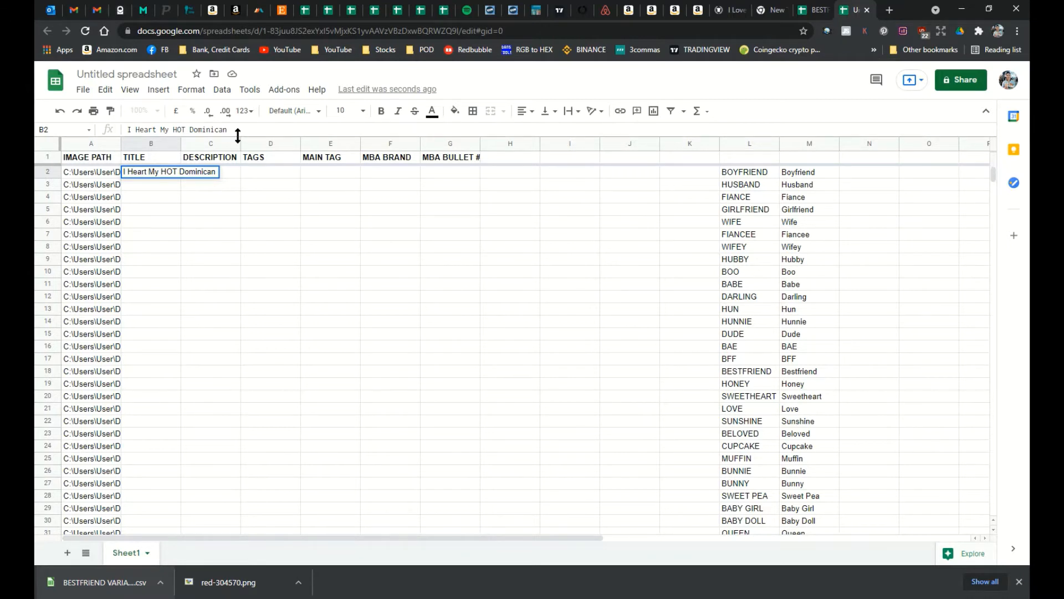
Turn B2's text into the formula ="I Heart My HOT Dominican "&M2 and auto-fill it down the TITLE column.
left_click_drag(237, 138, 239, 150)
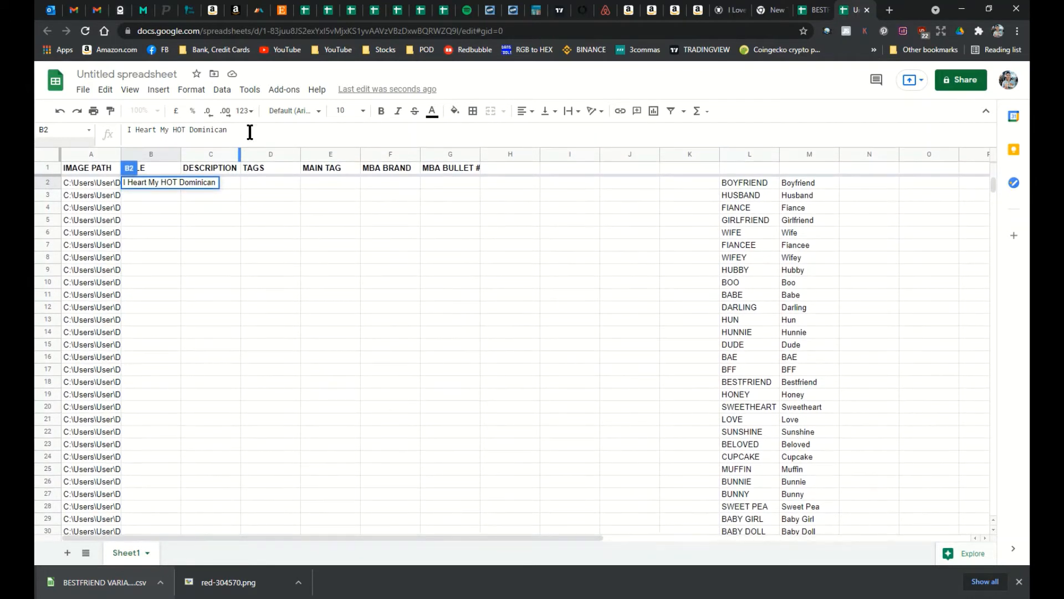
type("=")
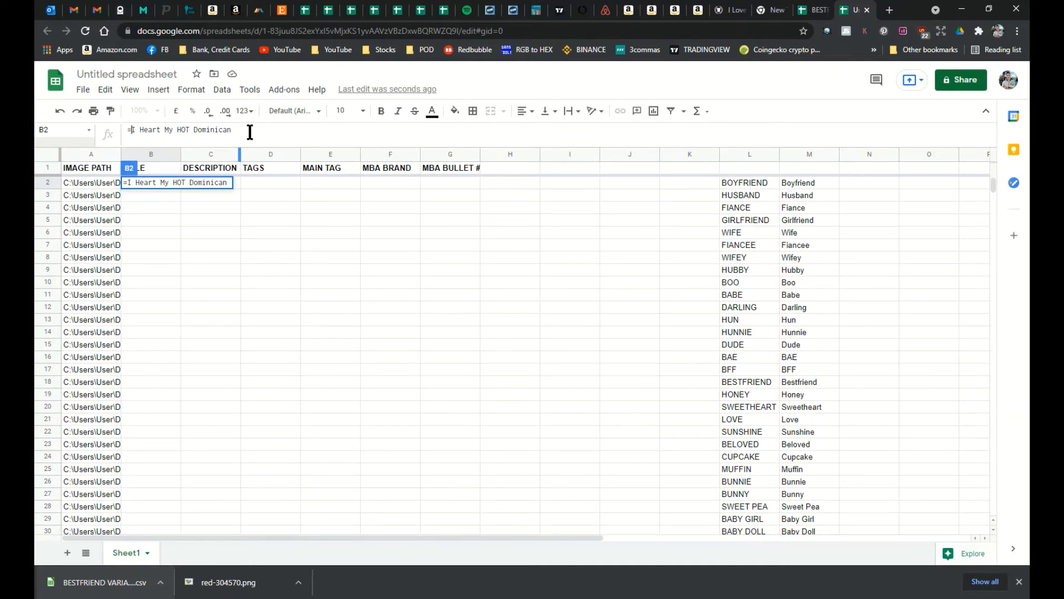
type("\"")
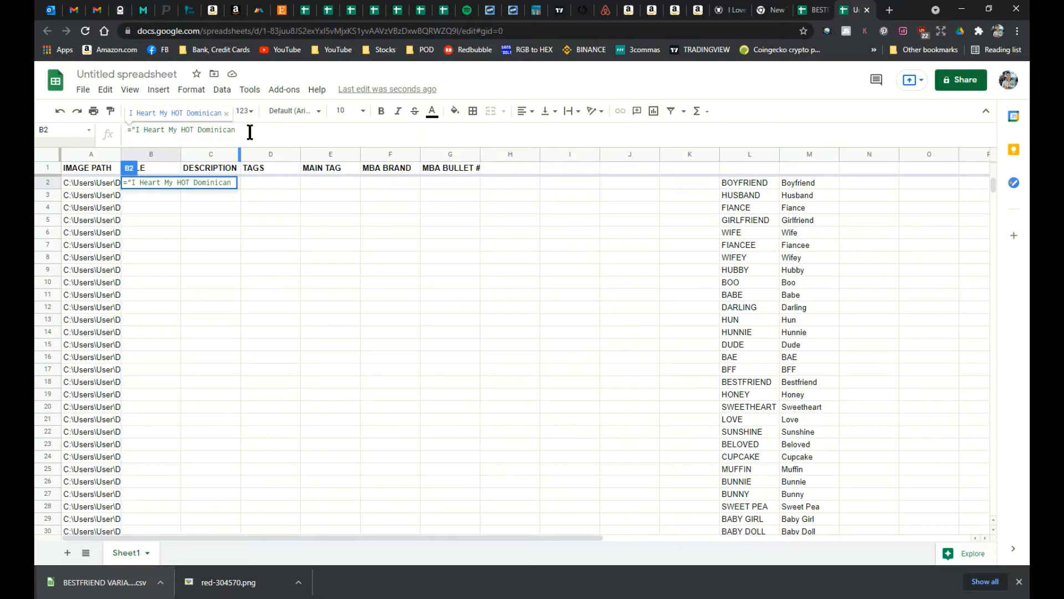
type("\"&")
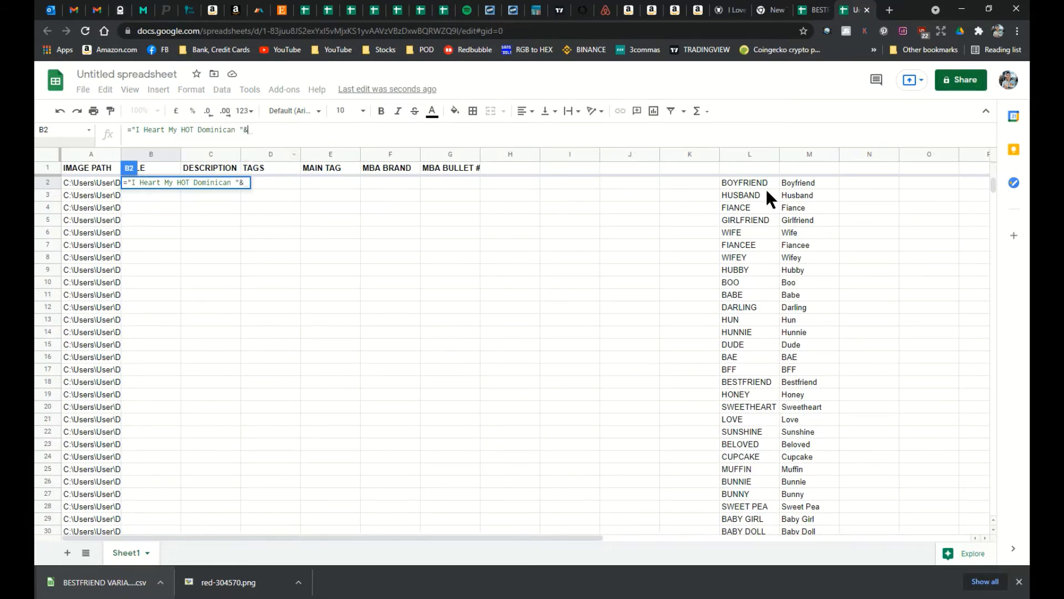
left_click(796, 186)
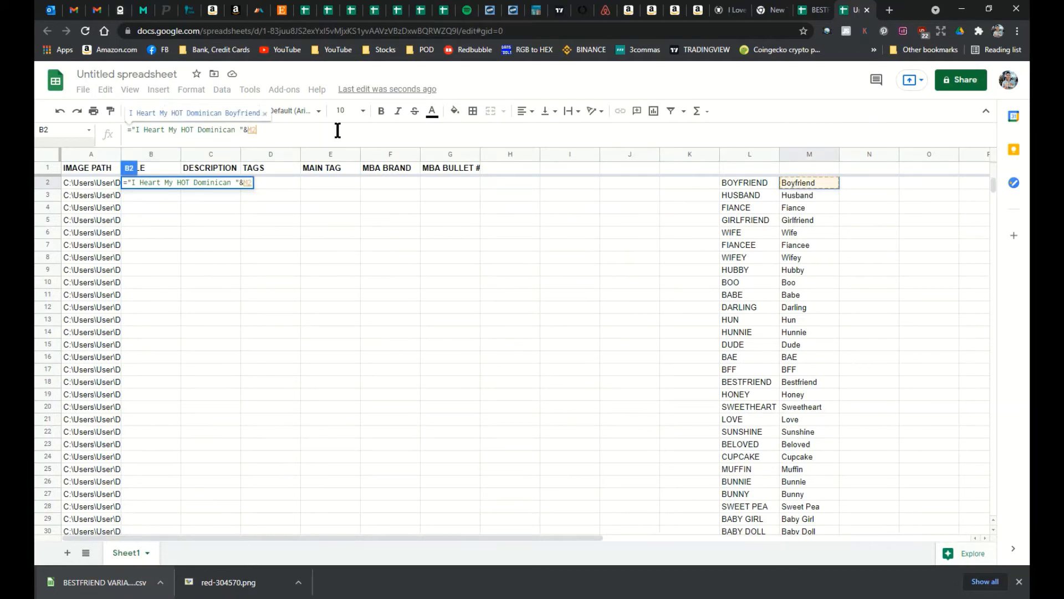
key("Return")
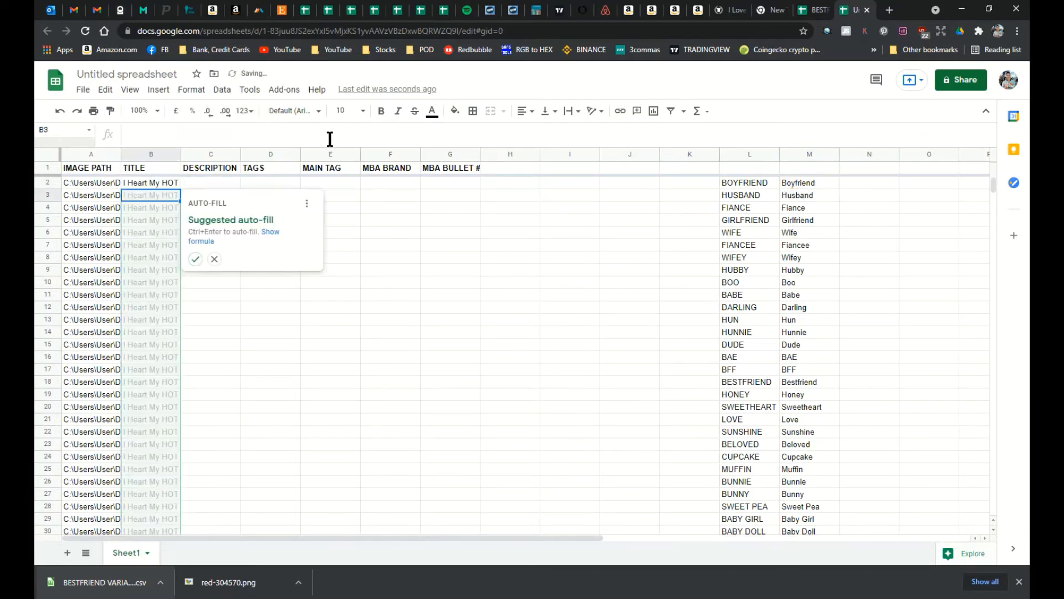
left_click(195, 259)
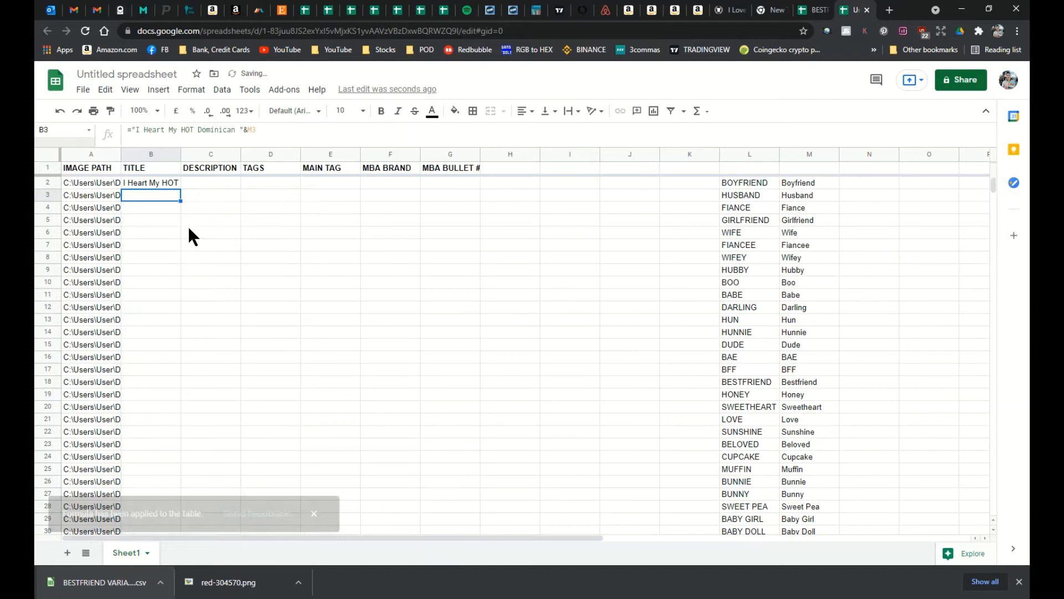
Test pasting B2's title as values only into H2, and clear that test cell.
left_click(162, 184)
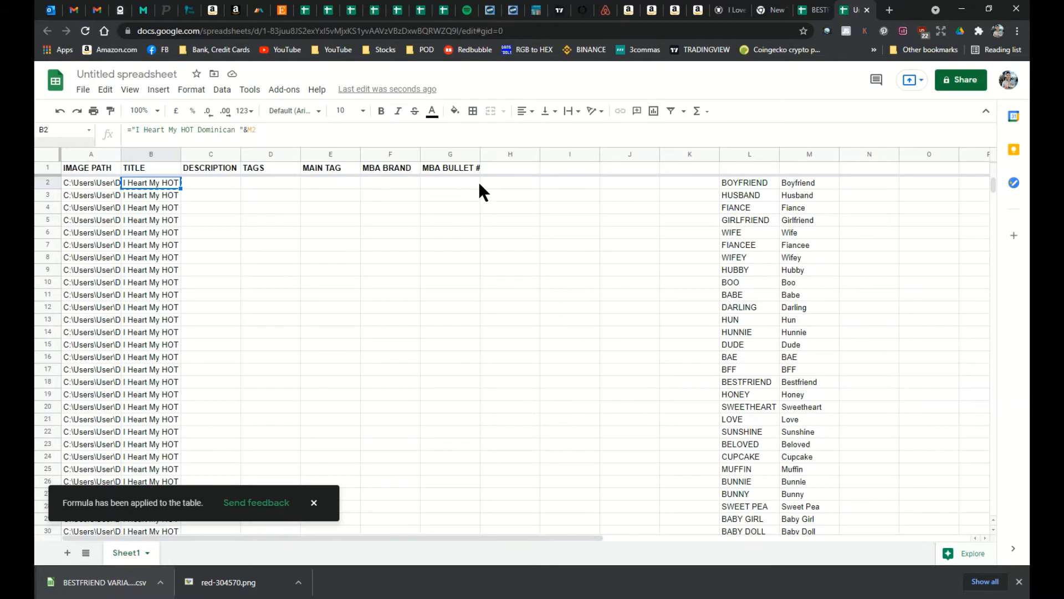
key("ctrl+c")
left_click(503, 186)
right_click(508, 184)
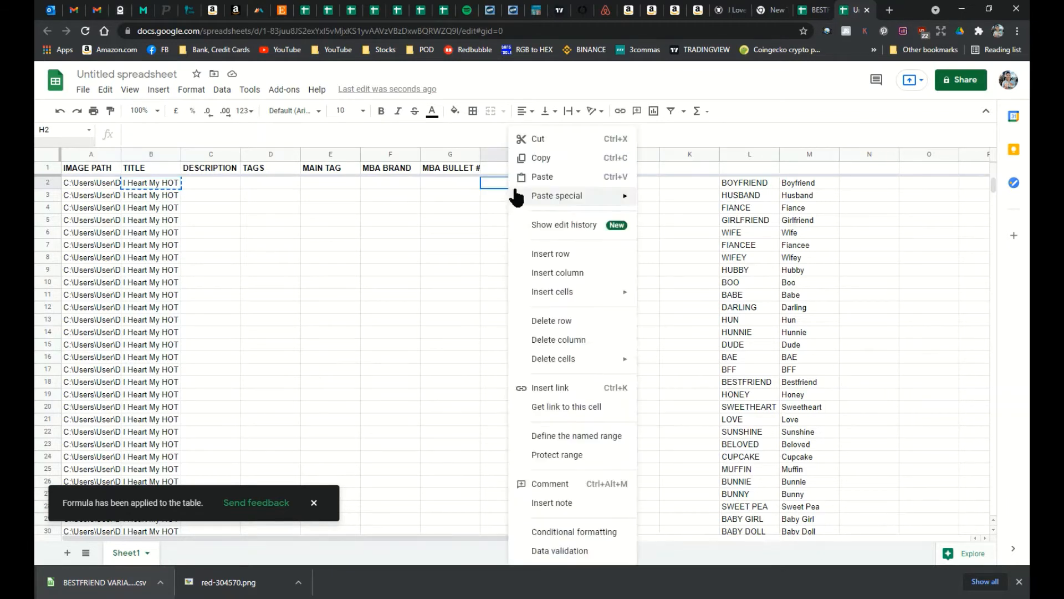
mouse_move(530, 197)
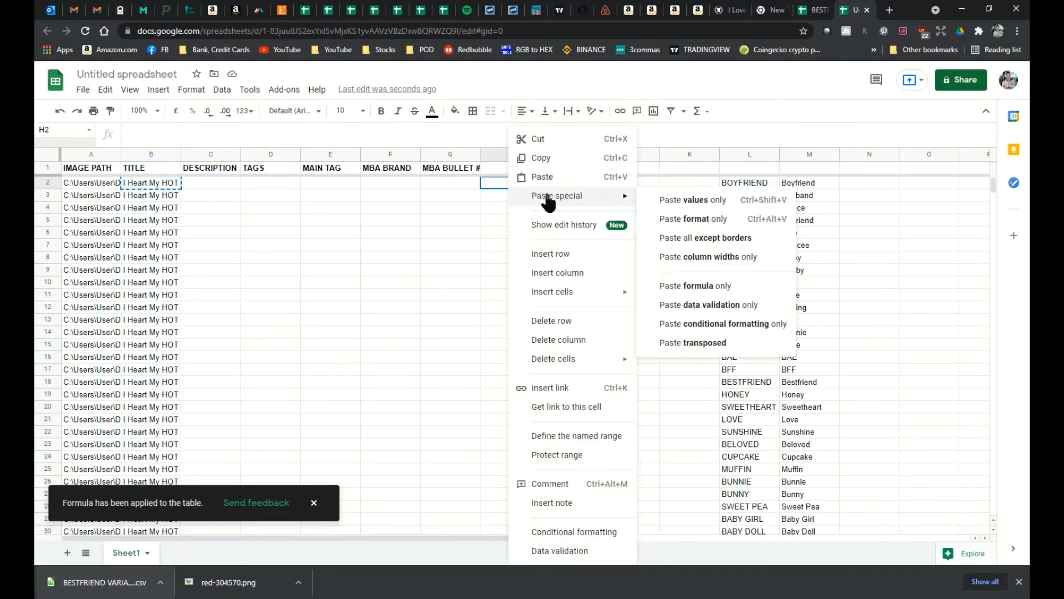
left_click(676, 201)
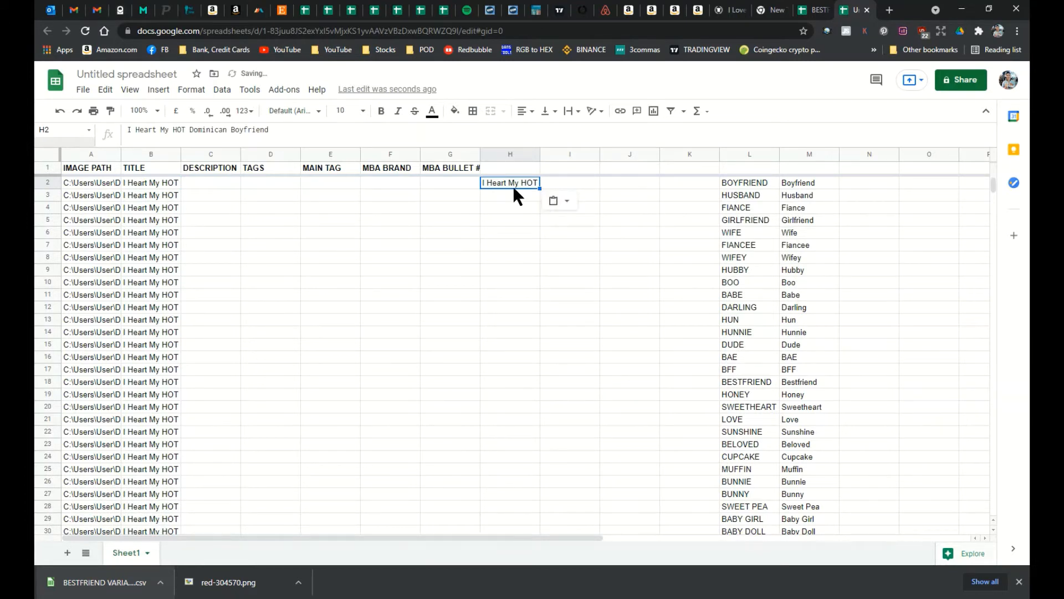
key("Delete")
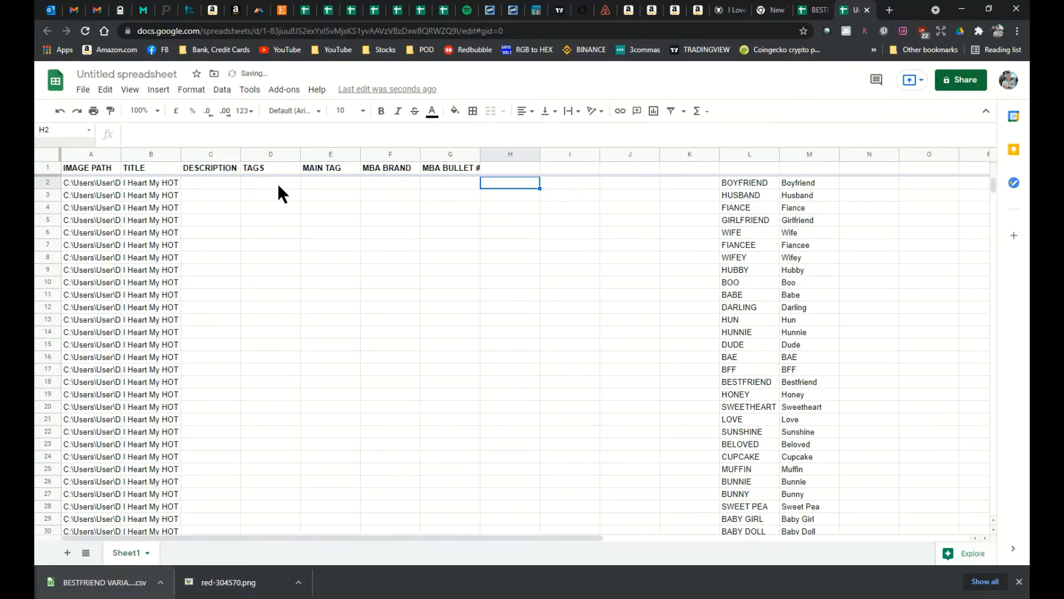
Replace the title formulas in B2:B37 with their plain text by copying and pasting values only in place.
left_click(168, 183)
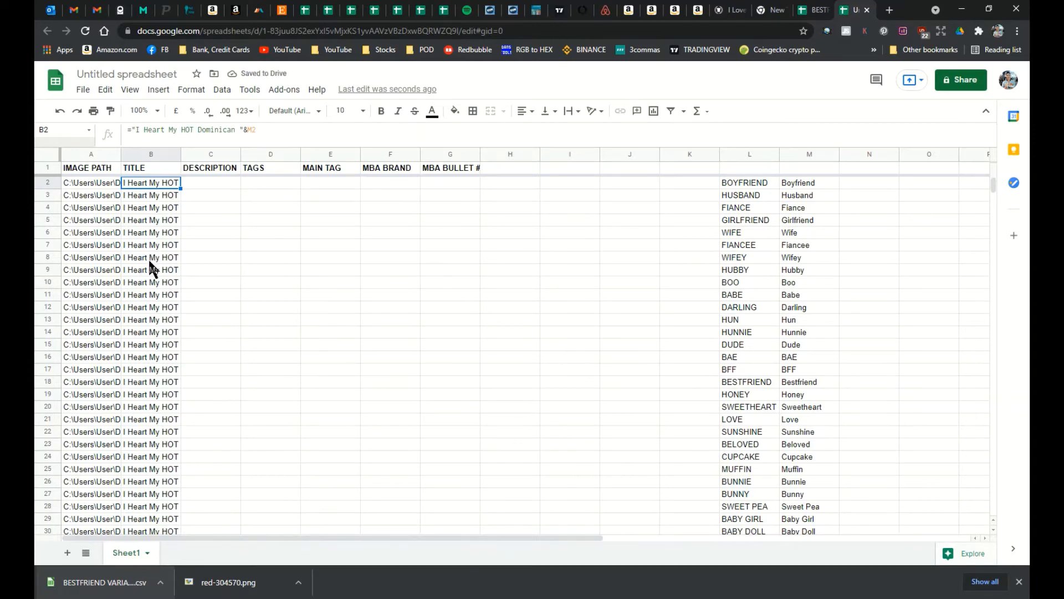
scroll(158, 333, "down", 4)
left_click(161, 432, "shift")
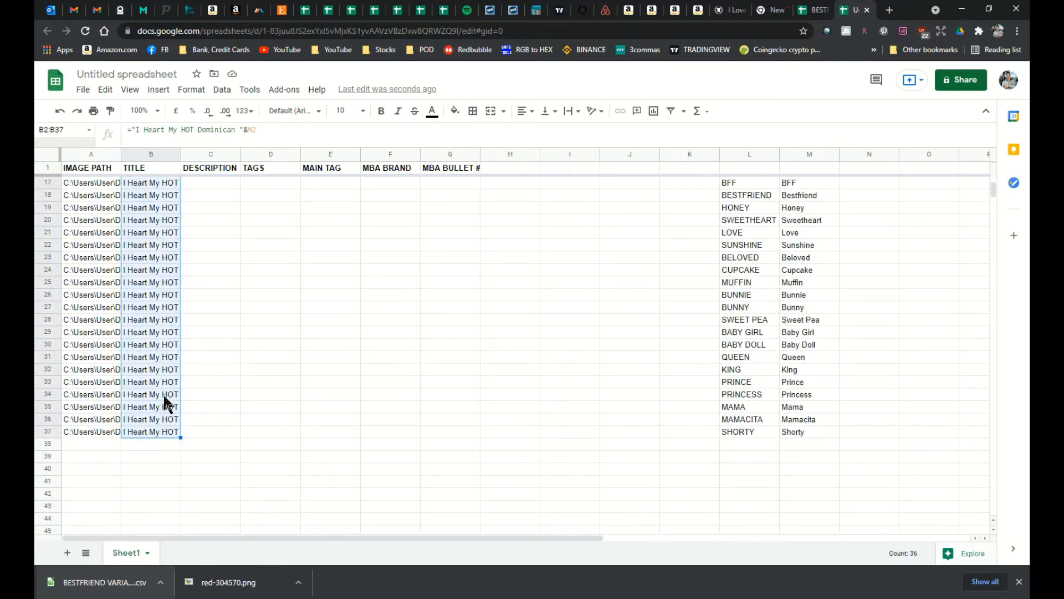
scroll(166, 388, "up", 5)
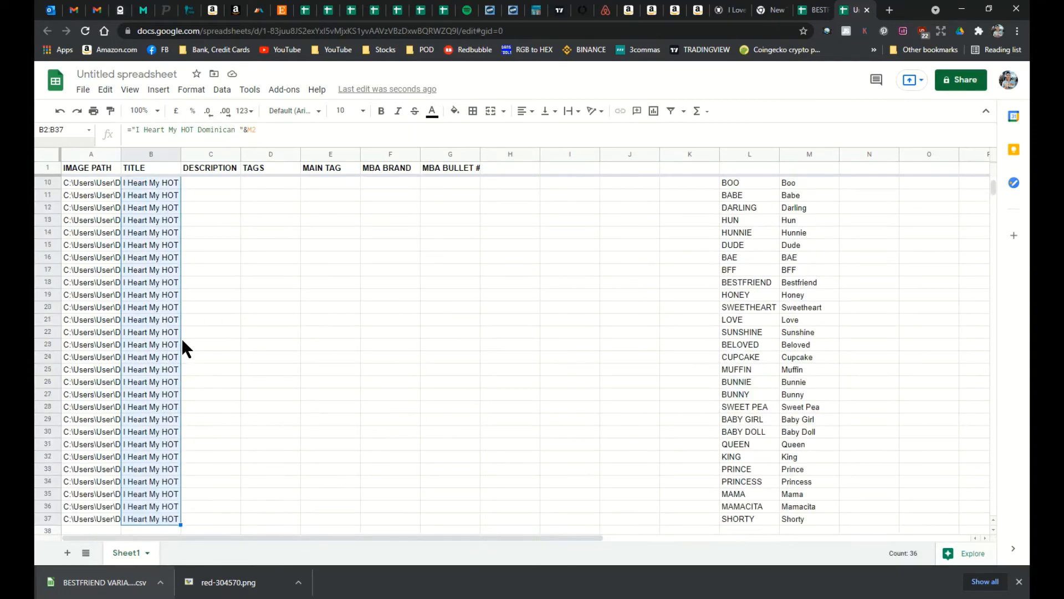
right_click(161, 188)
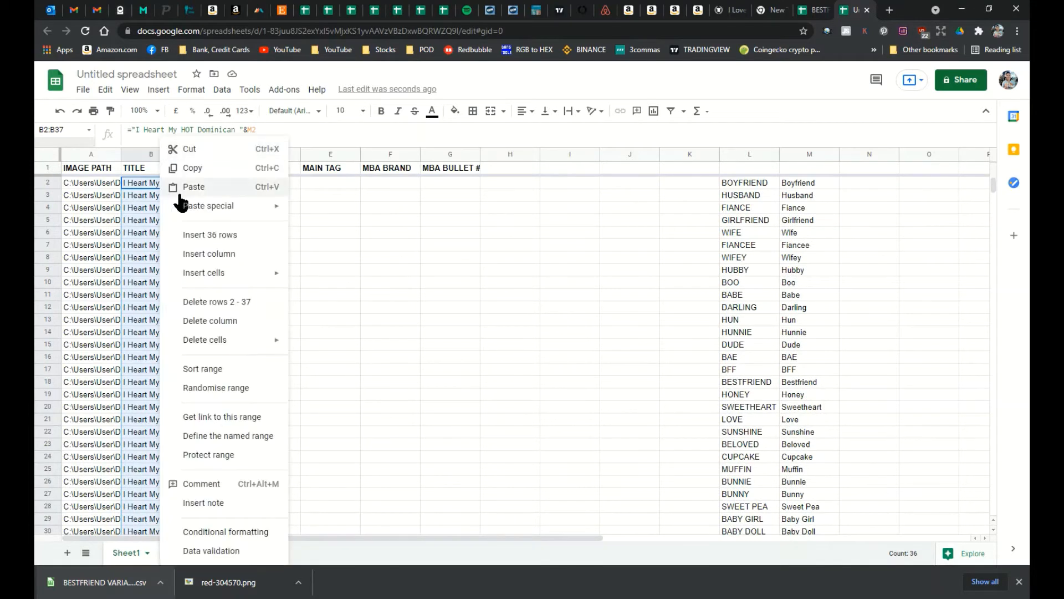
left_click(203, 173)
right_click(152, 186)
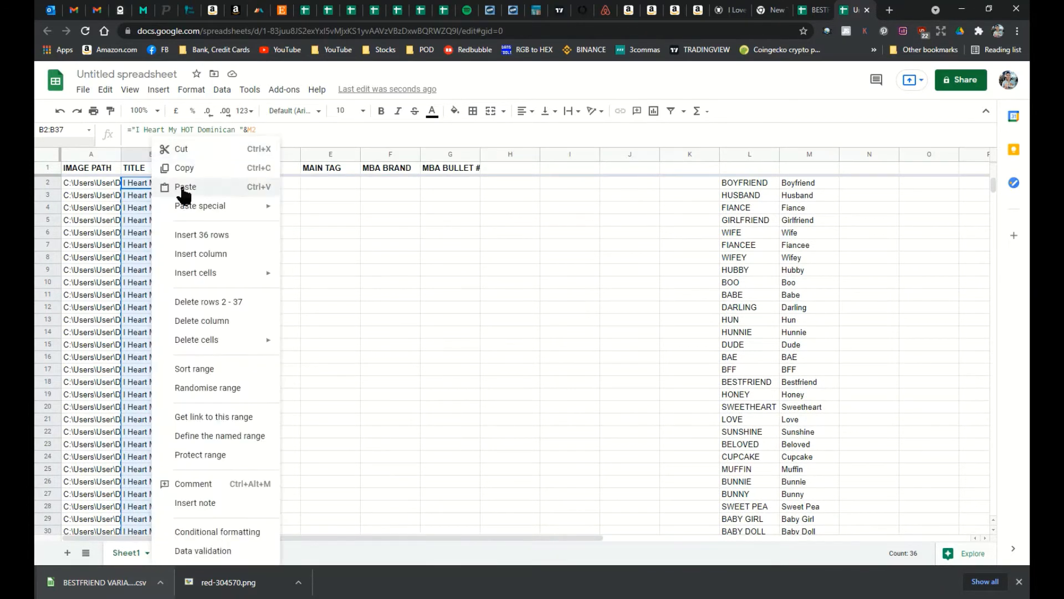
mouse_move(202, 207)
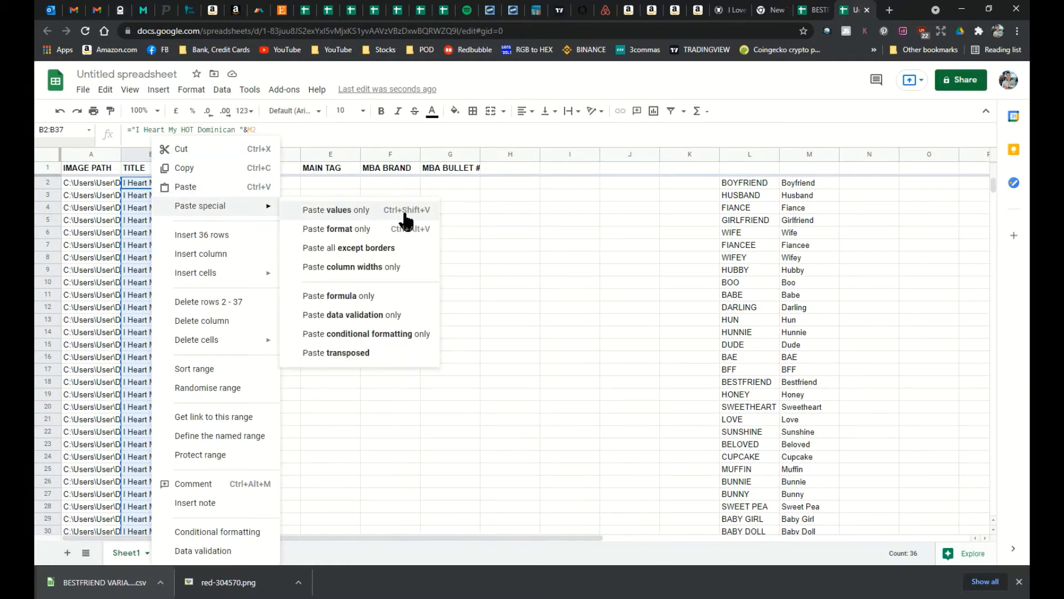
left_click(336, 209)
Check the titles from B2 down to B9 to see that each holds plain text with its relationship word.
left_click(175, 186)
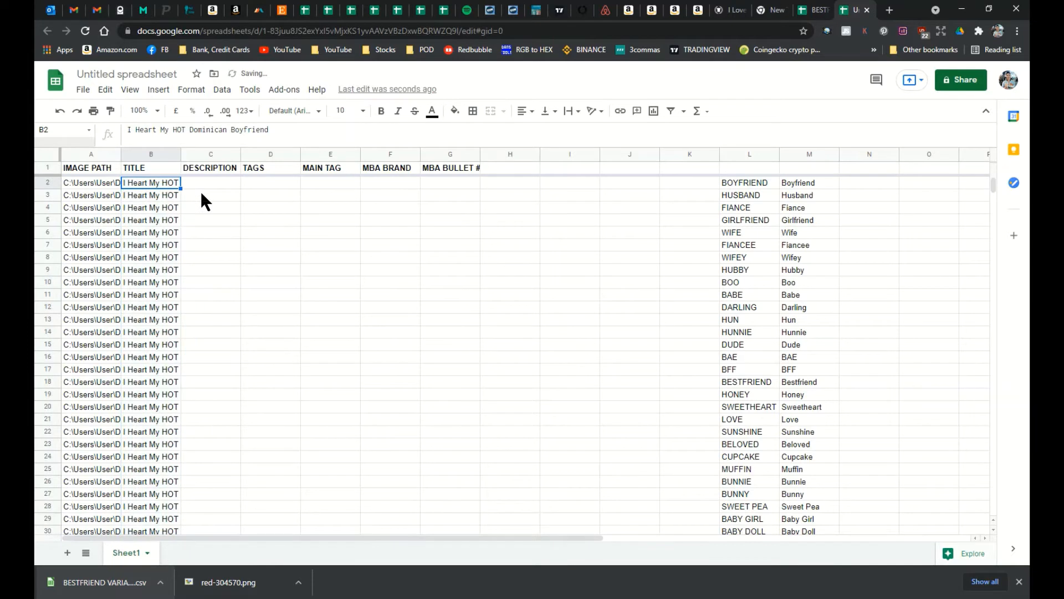
key("Down")
key("Down")
key("Down")
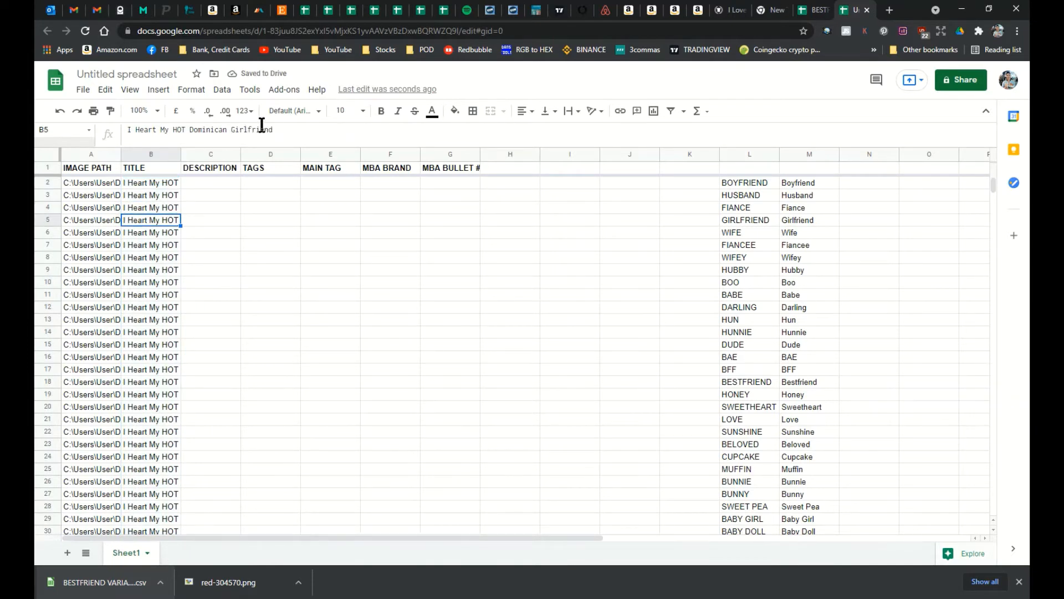
key("Down")
key("Down")
key("Down")
key("Down")
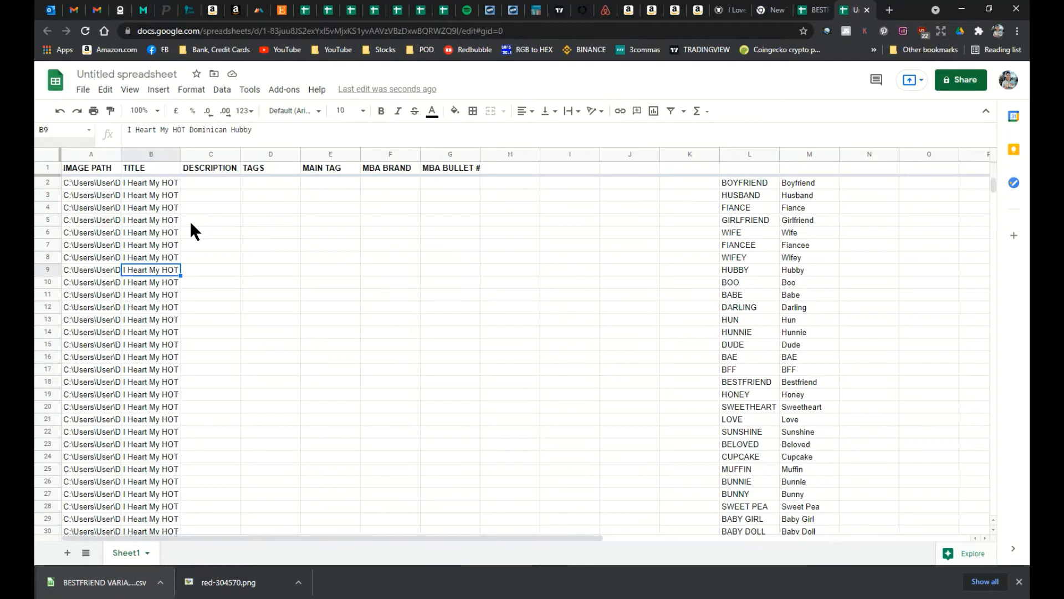
left_click(161, 183)
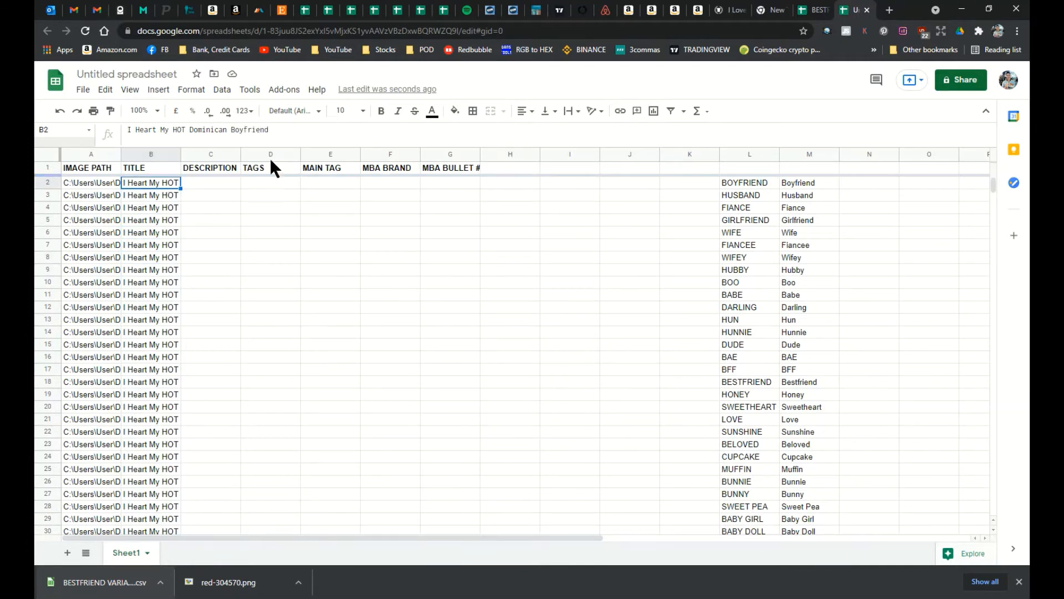
left_click(279, 131)
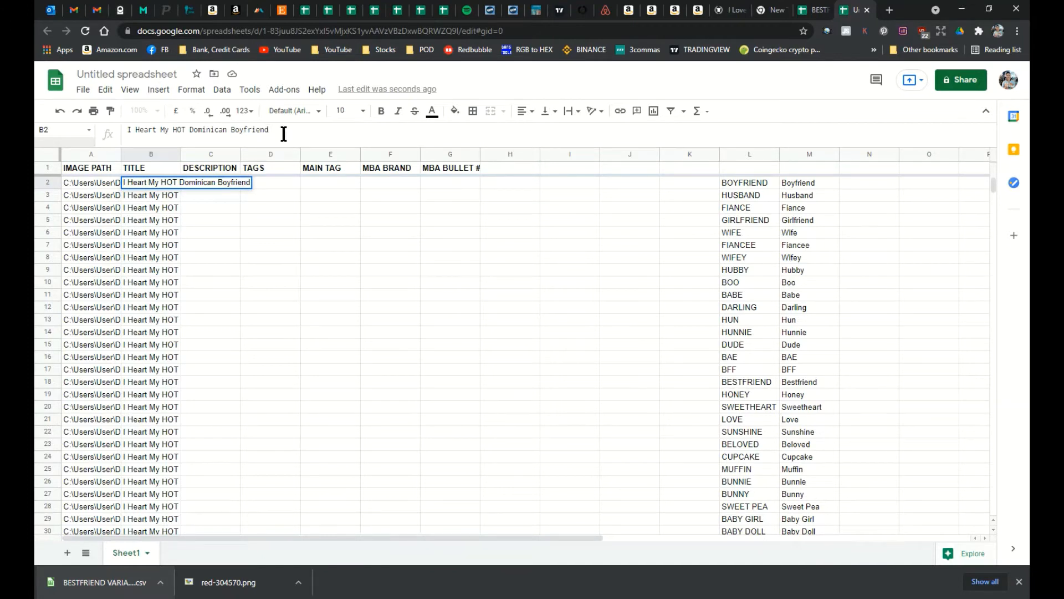
type("=")
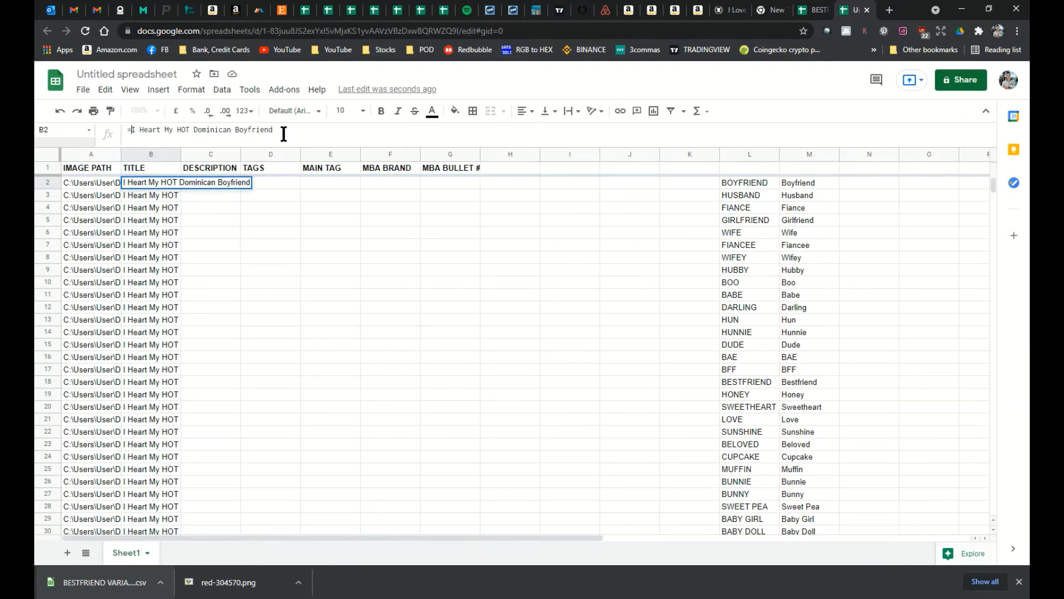
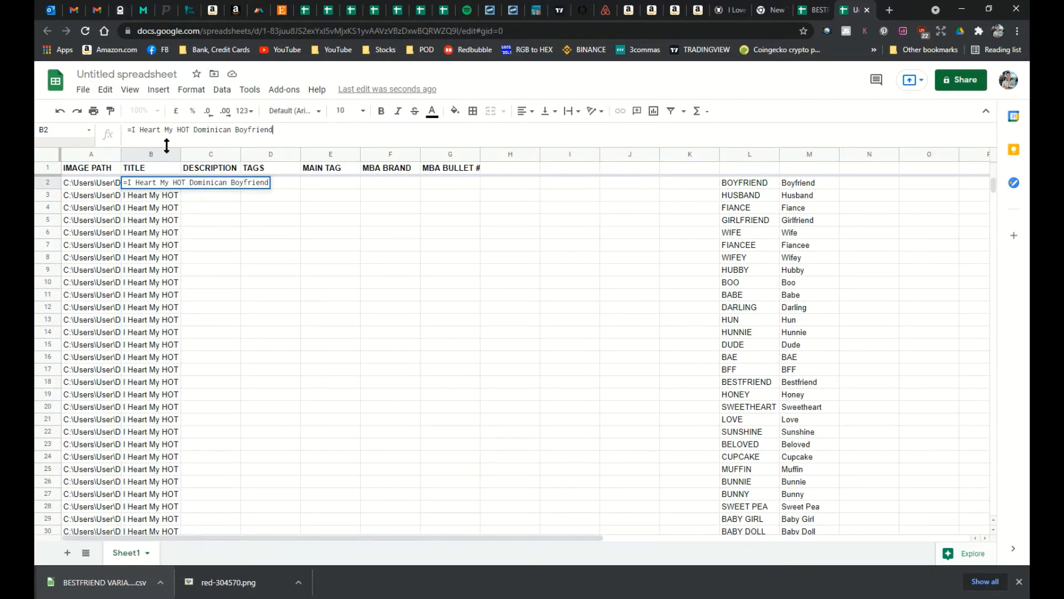
left_click(132, 129)
key("BackSpace")
key("Return")
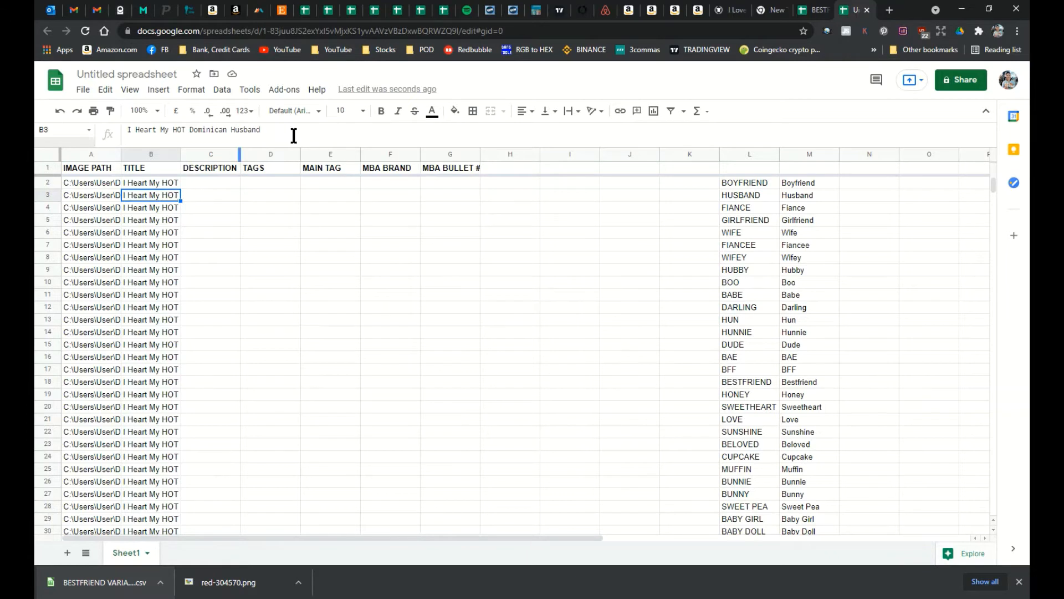
left_click(310, 136)
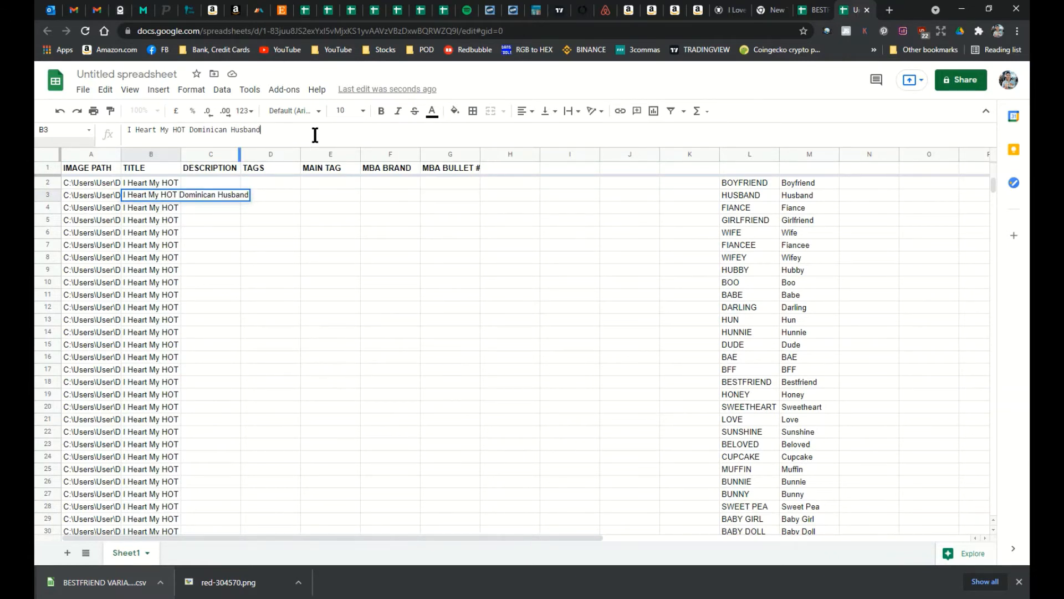
Enter the title suffix " Country Nationalism Patriotism Couples" with a leading space in cell J2.
left_click(623, 183)
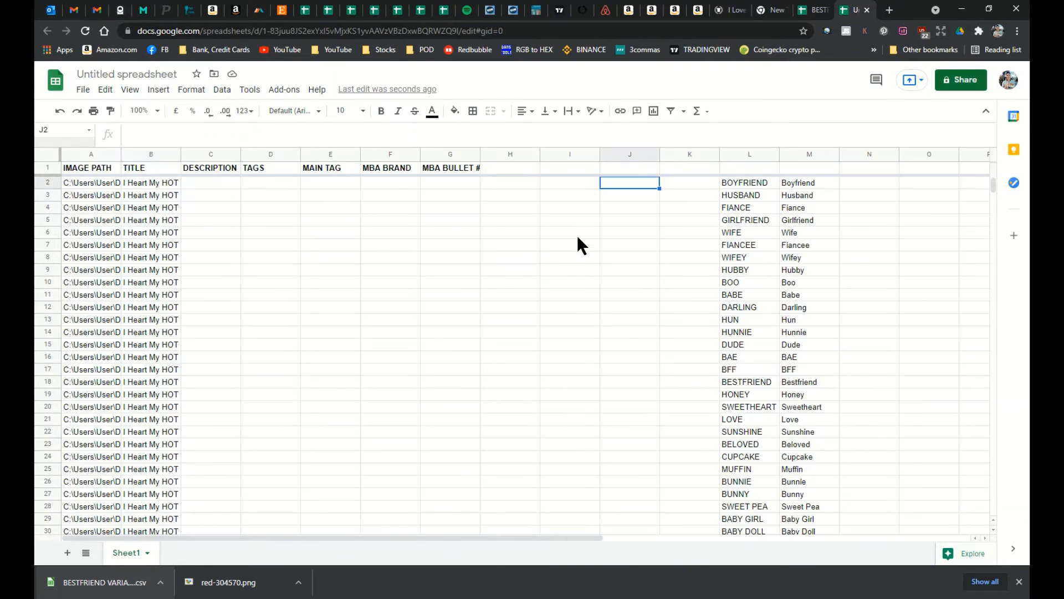
type("Cou")
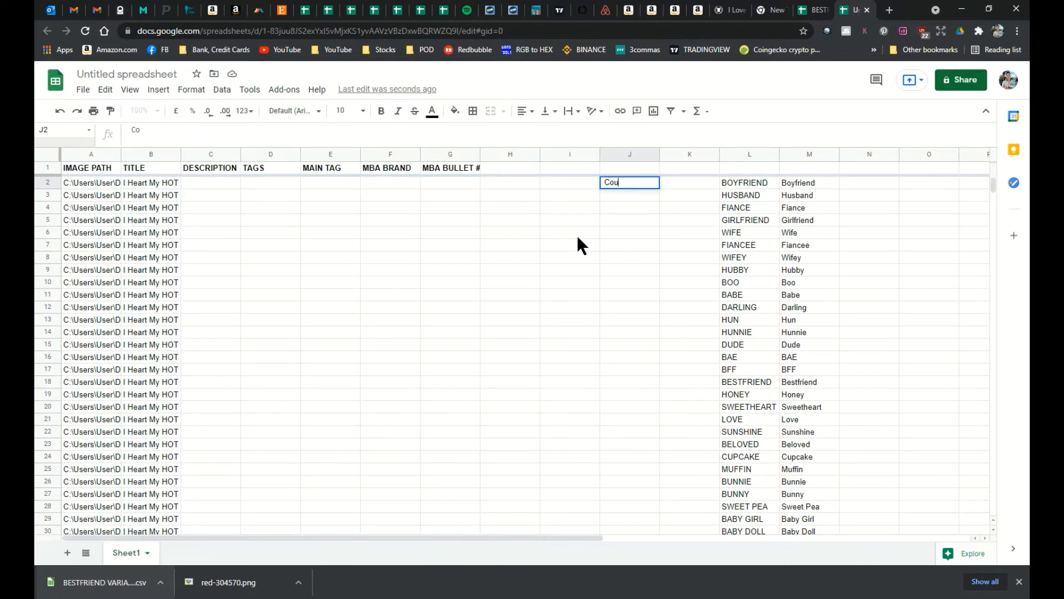
type("ntry Nationalism Patr")
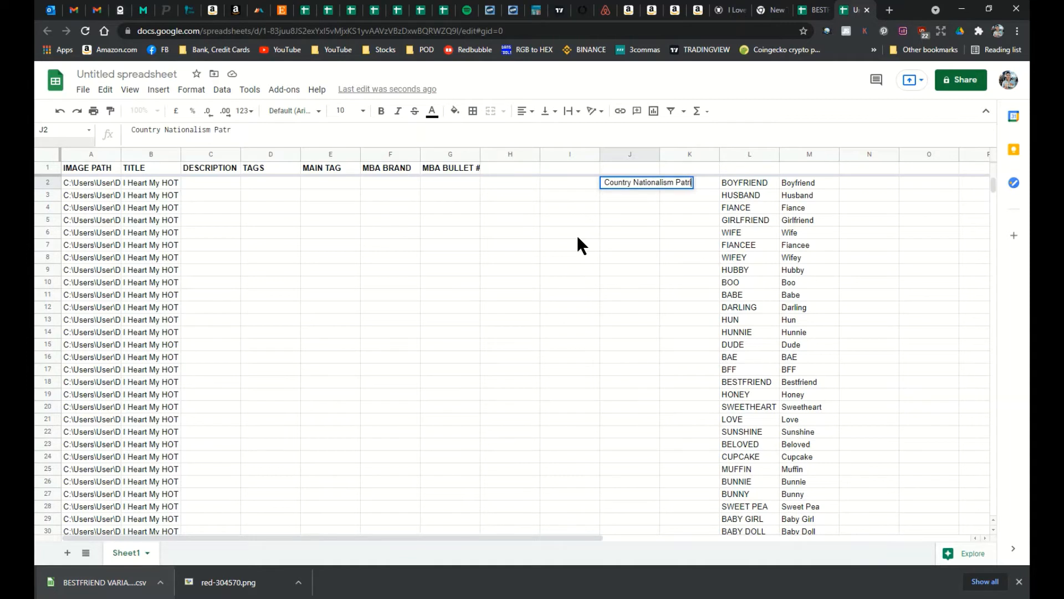
type("iotism Couples")
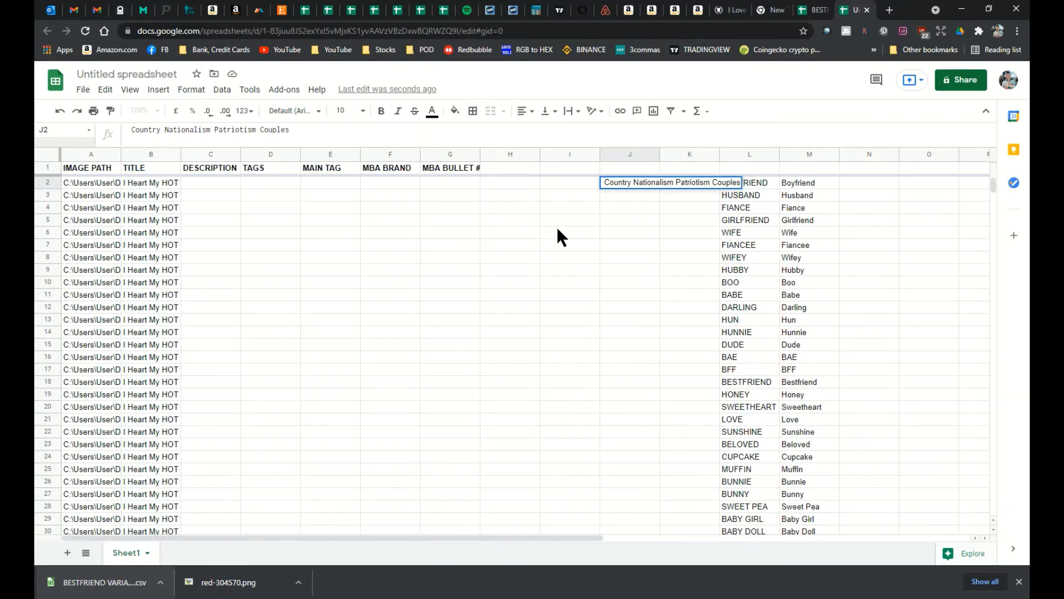
key("Return")
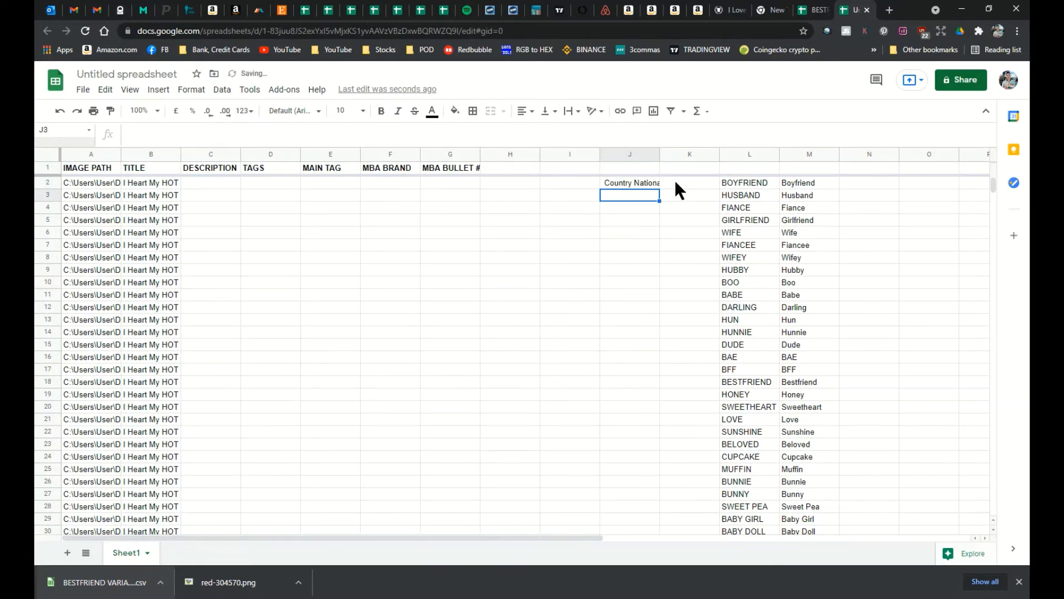
Delete column L containing the uppercase relationship words.
left_click(732, 185)
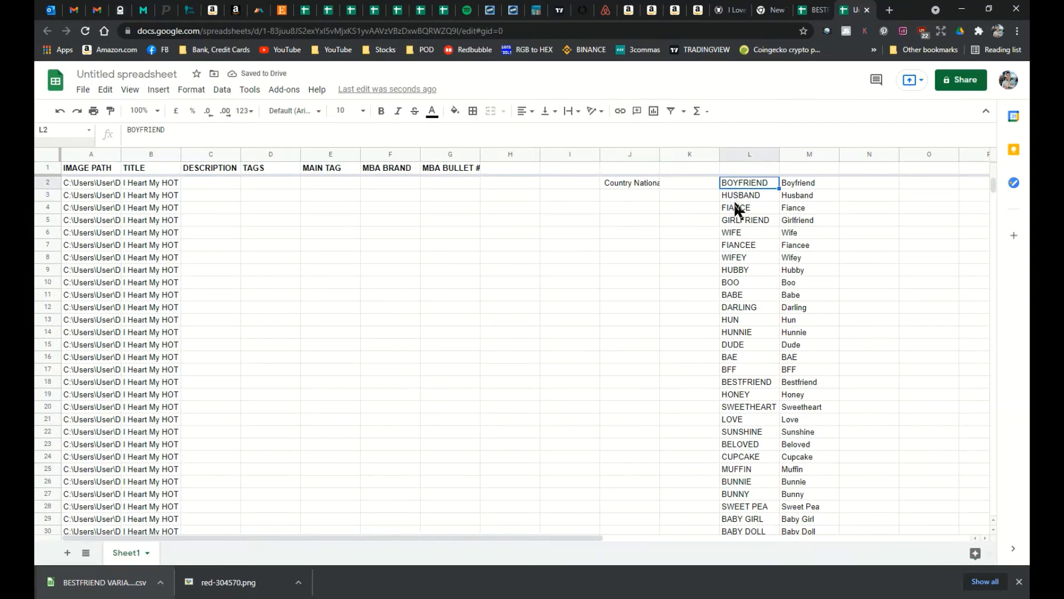
right_click(752, 154)
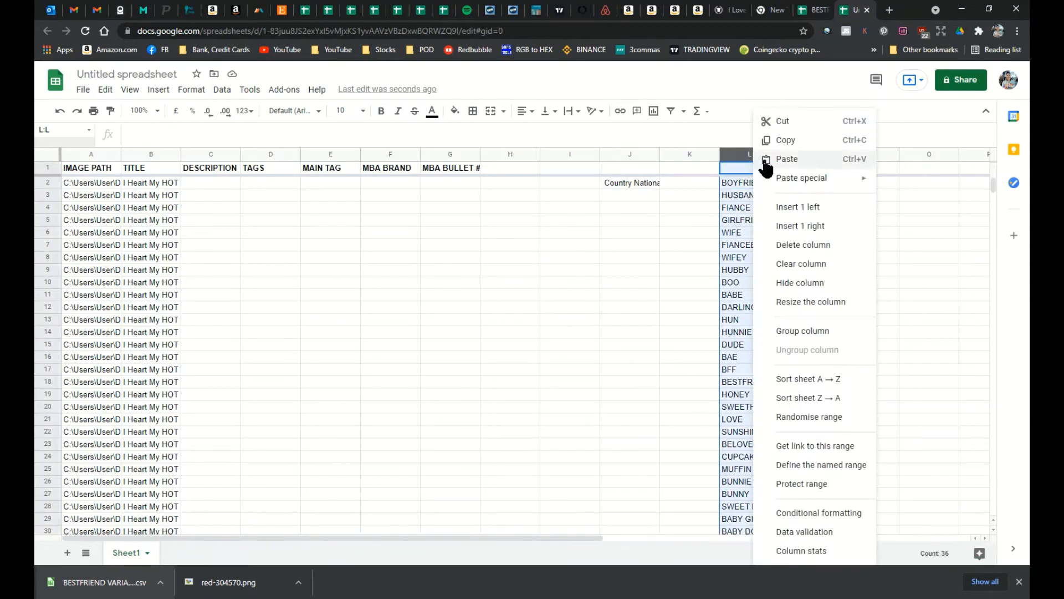
left_click(803, 244)
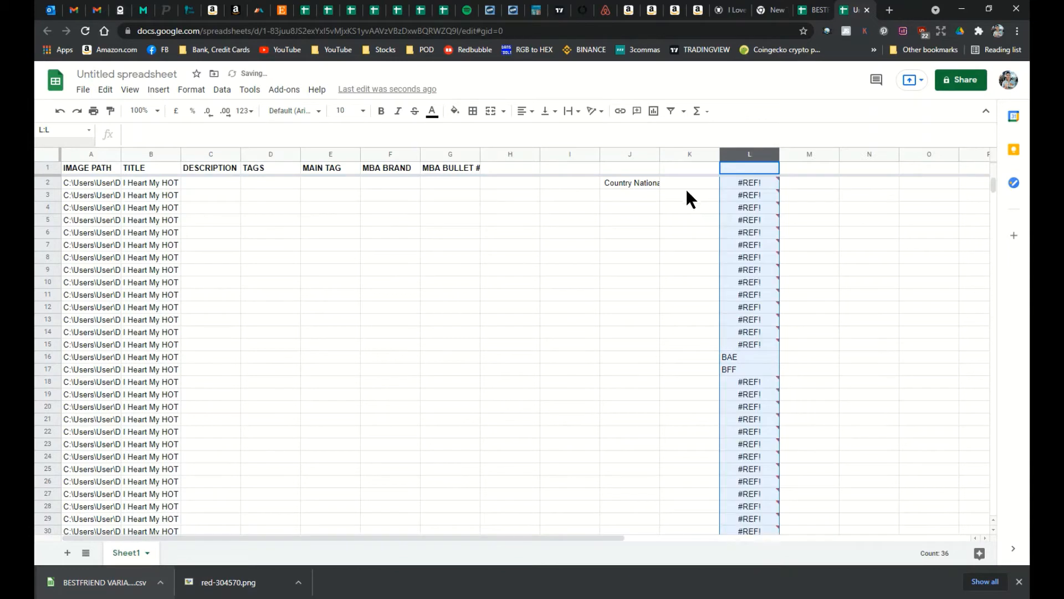
Undo the column deletion and replace the PROPER formulas in M2:M37 with their plain values.
key("ctrl+z")
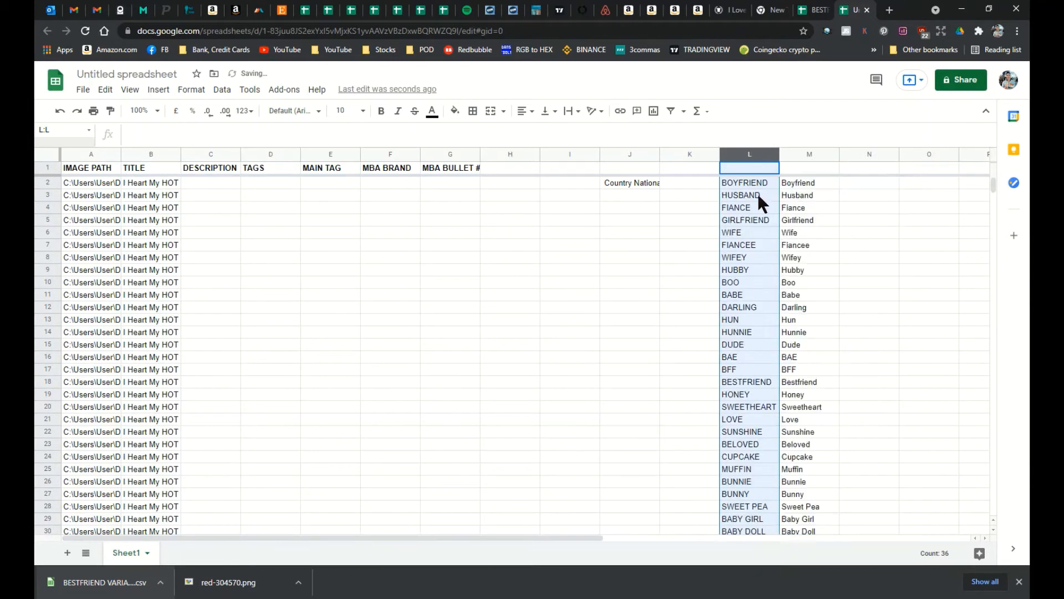
left_click(801, 182)
scroll(833, 447, "down", 4)
left_click(808, 404, "shift")
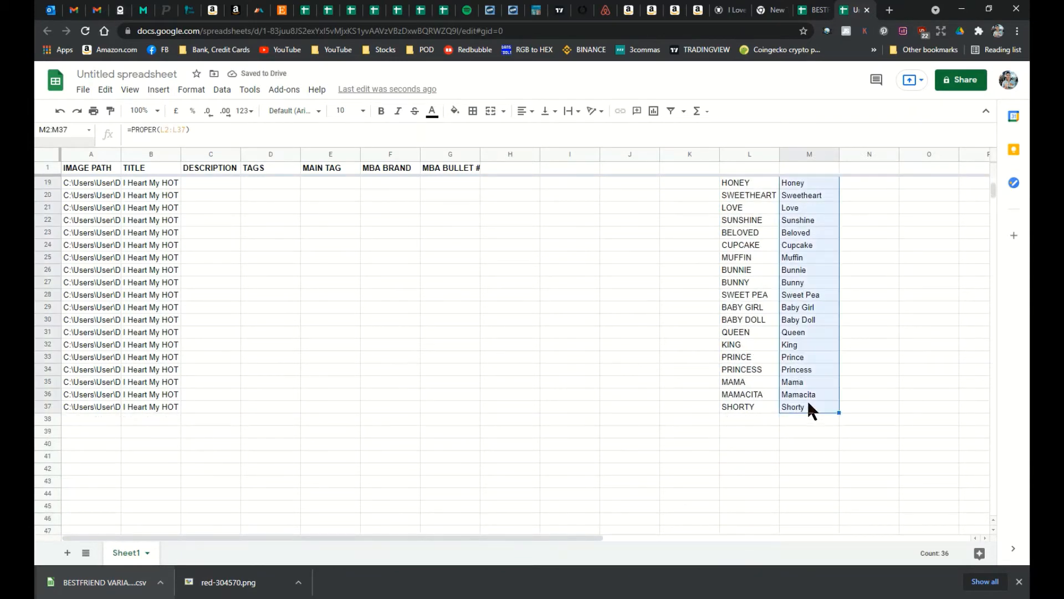
key("ctrl+c")
scroll(836, 285, "up", 4)
left_click(803, 185)
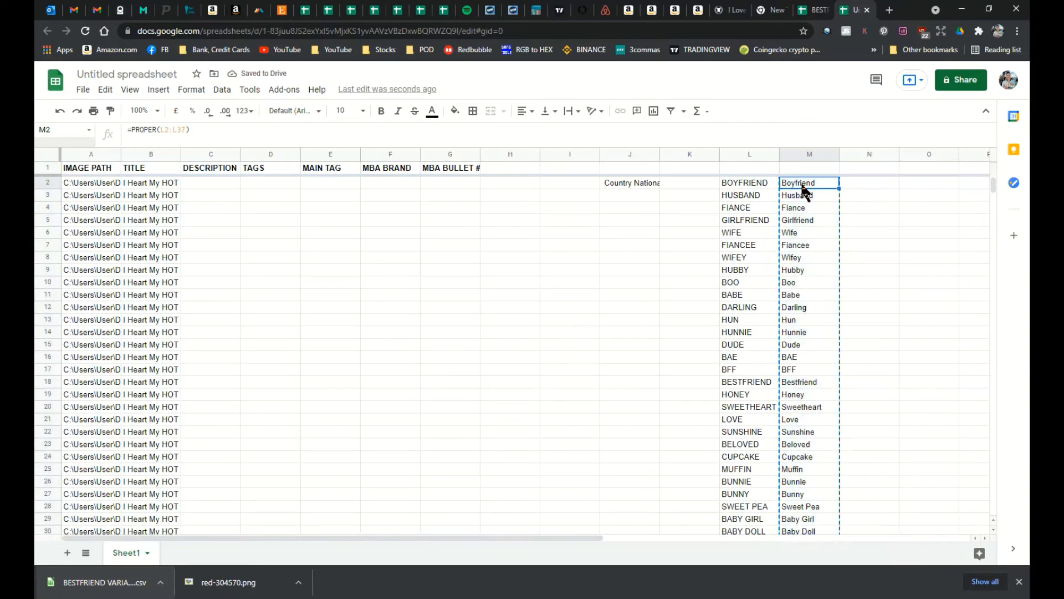
key("ctrl+shift+v")
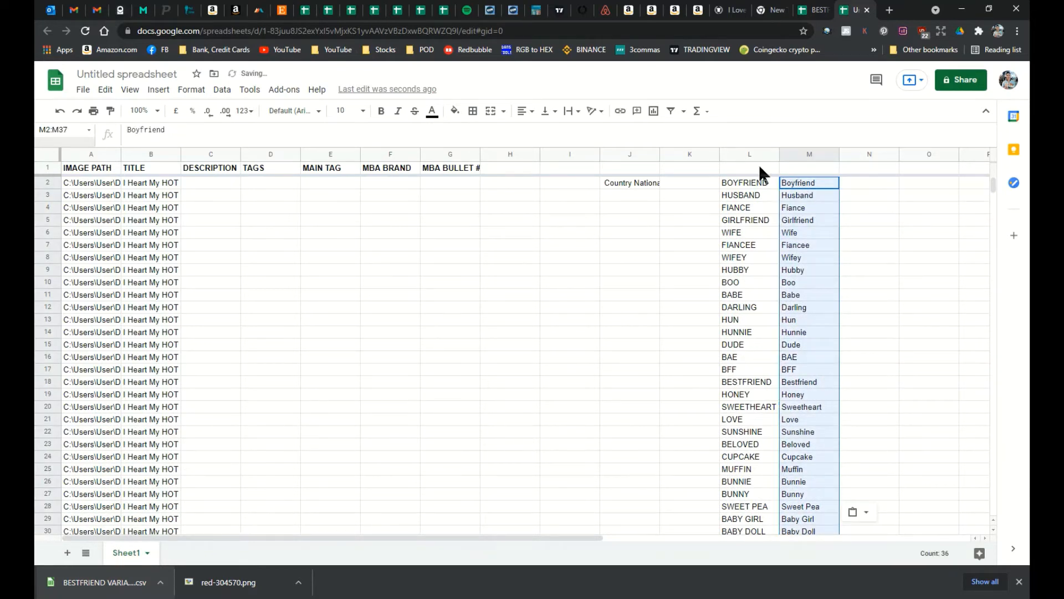
Delete column L with the uppercase words, keeping the proper-case list.
right_click(735, 155)
left_click(776, 245)
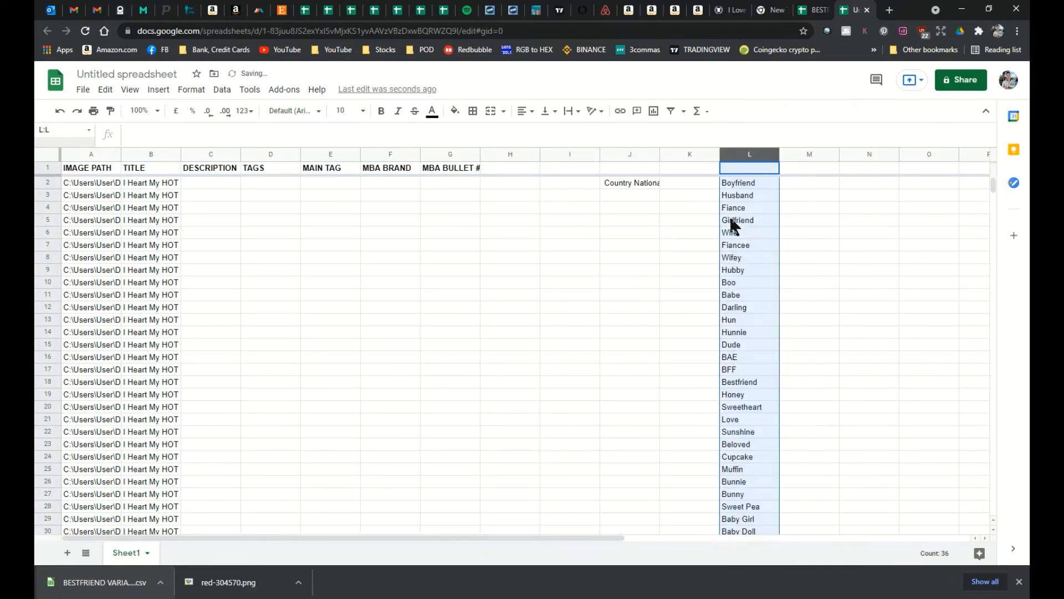
Enter =CONCATENATE(B2,$J$2) in K2 to join the title with the fixed keyword text in J2.
left_click(642, 182)
left_click(676, 183)
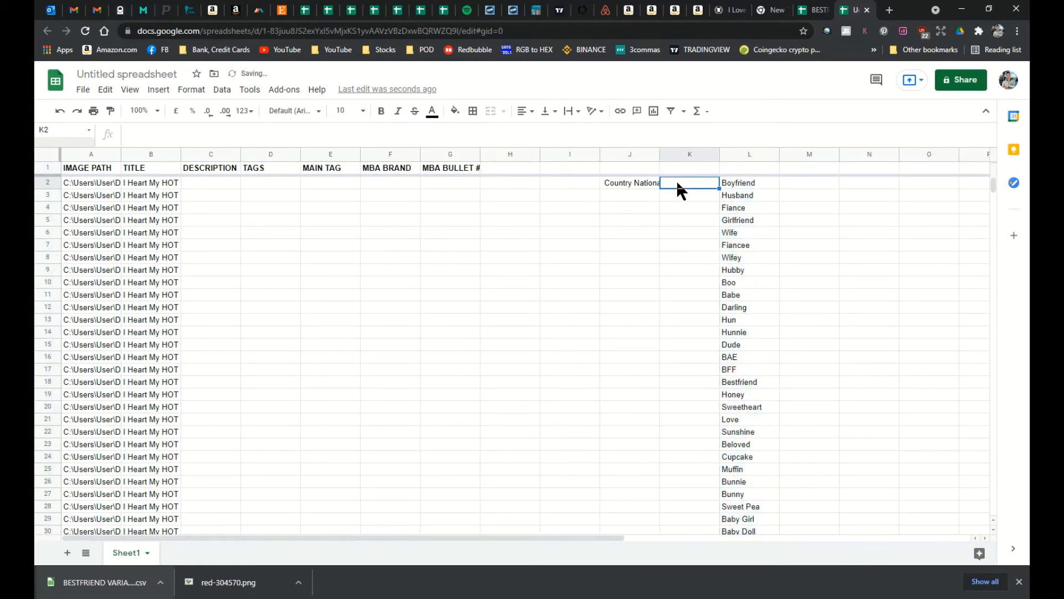
type("=concaten")
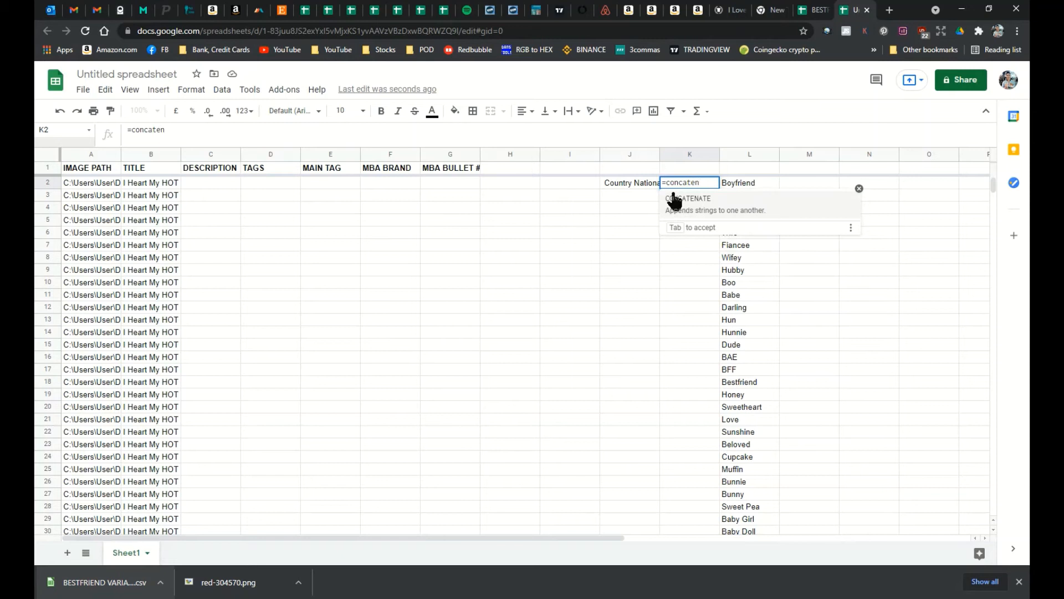
left_click(673, 197)
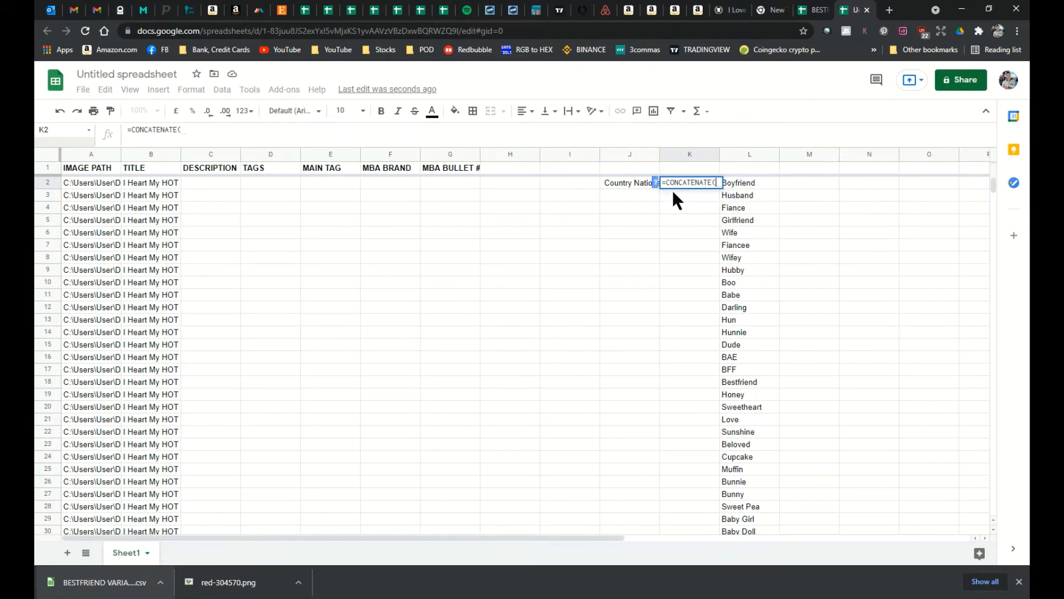
left_click(152, 183)
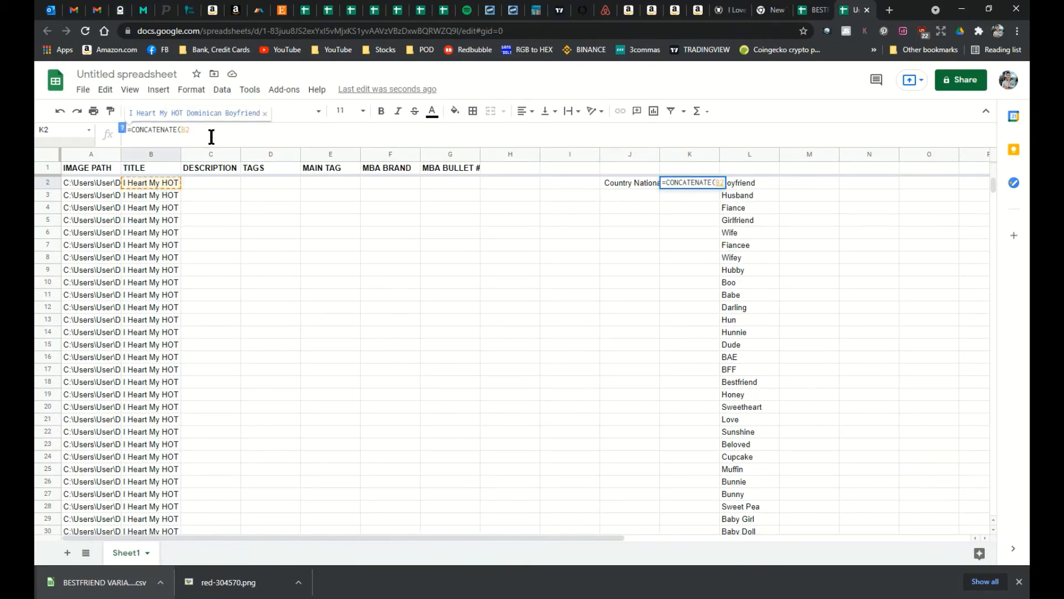
type(",")
left_click(622, 182)
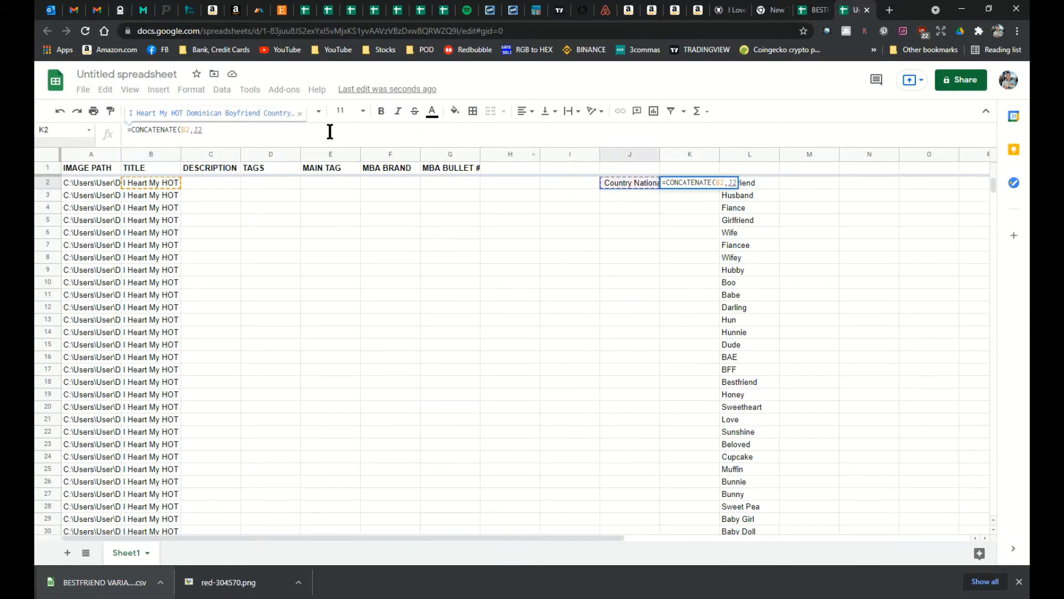
type(")")
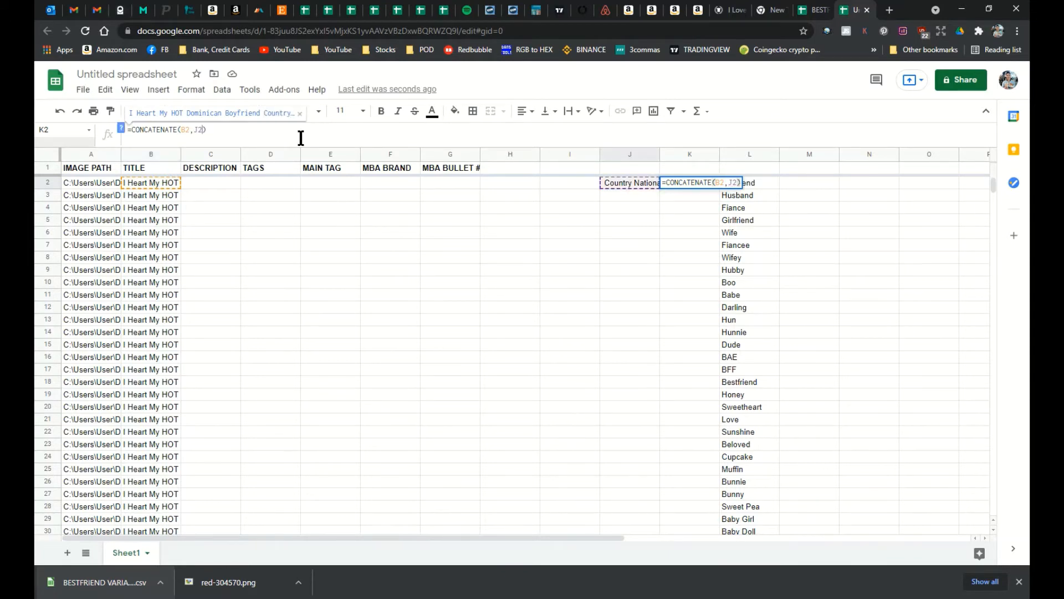
type("$J$")
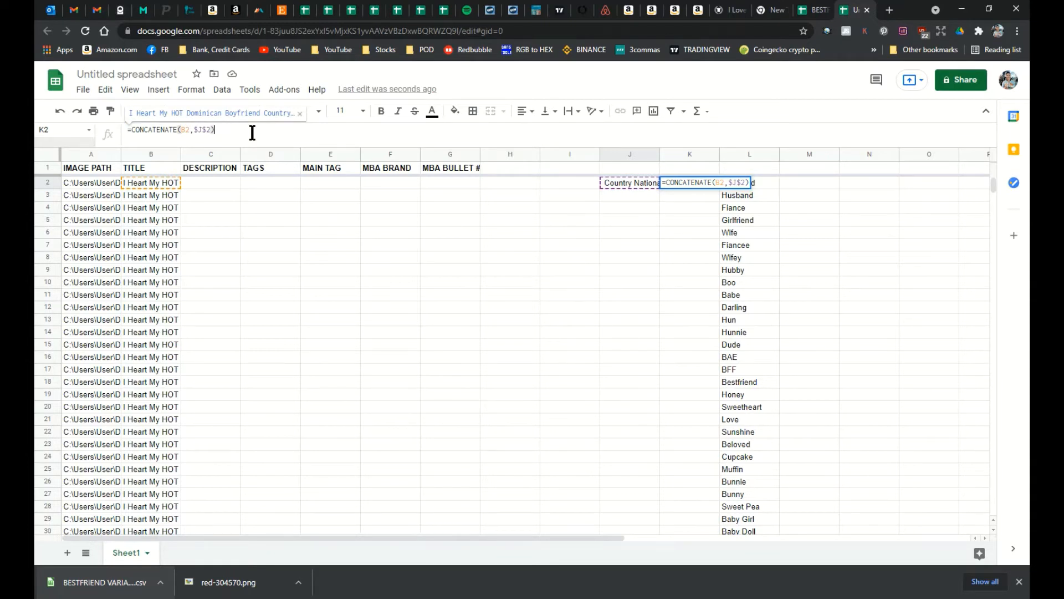
key("Return")
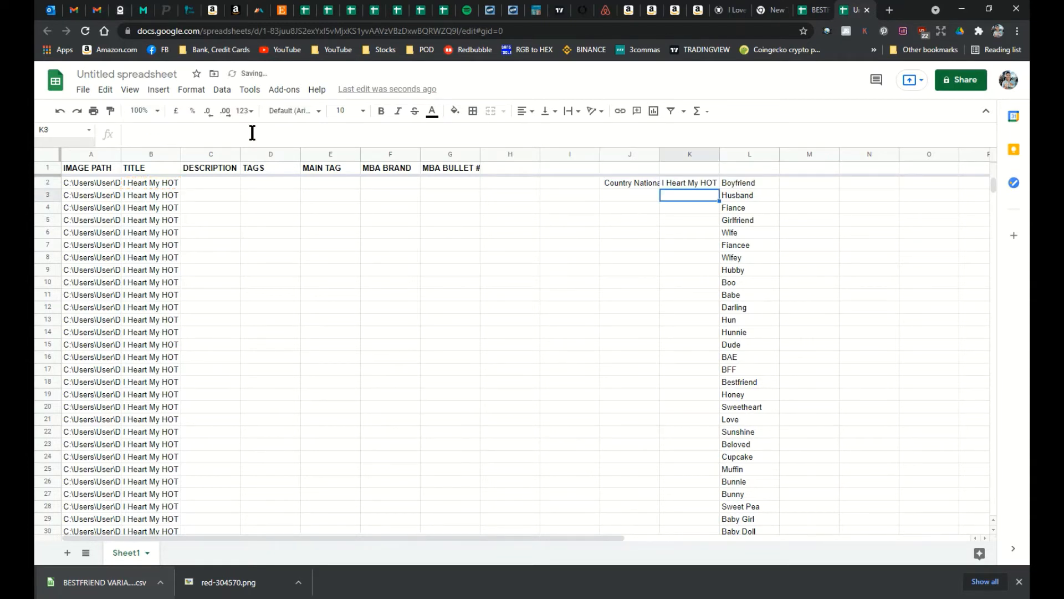
Widen column K and fill the CONCATENATE formula down from K2 to K36.
left_click(685, 184)
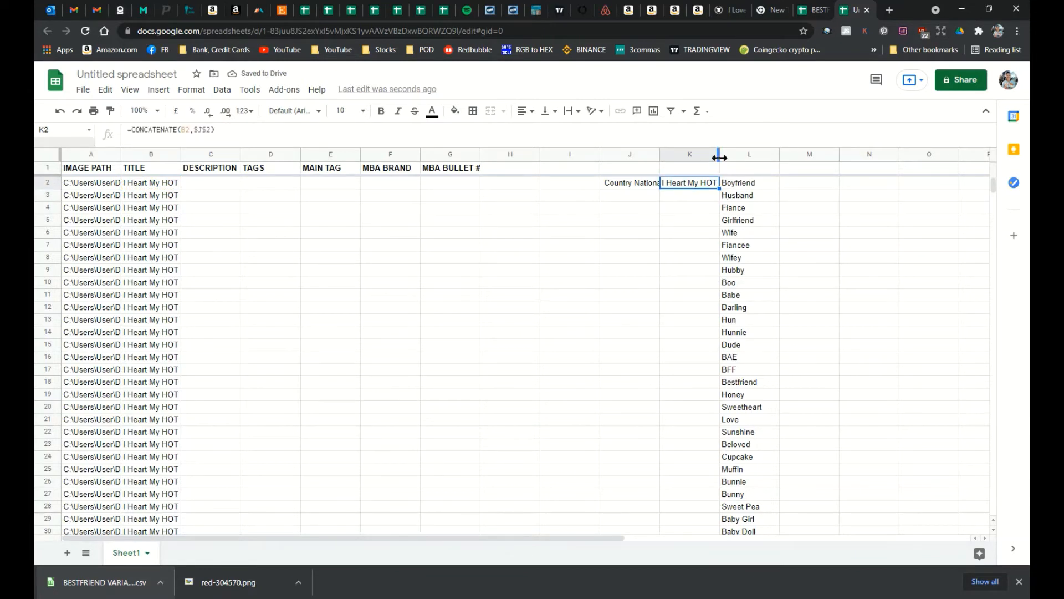
left_click_drag(719, 154, 799, 160)
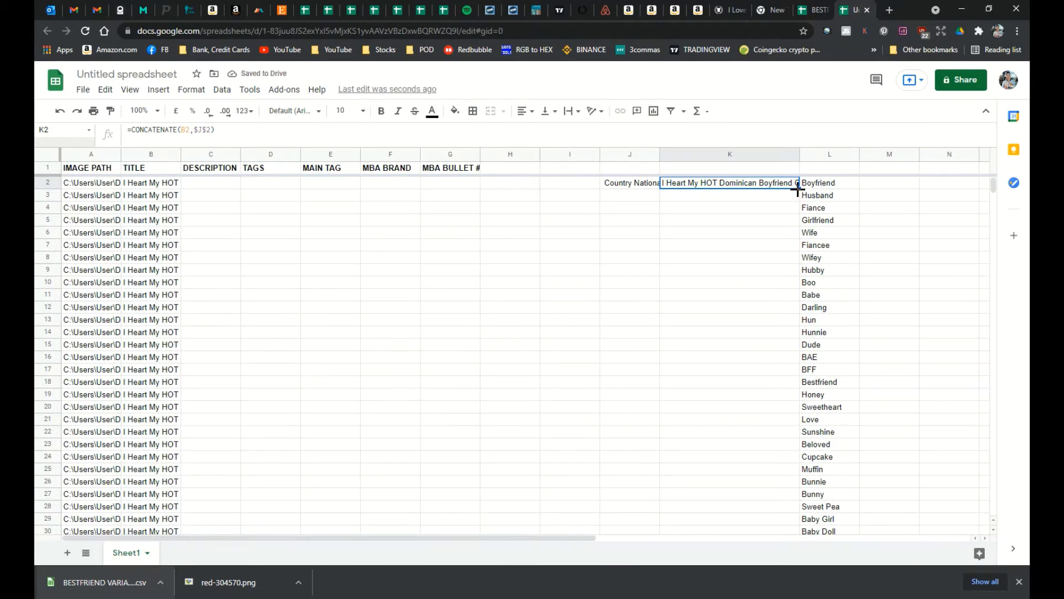
left_click_drag(799, 189, 759, 433)
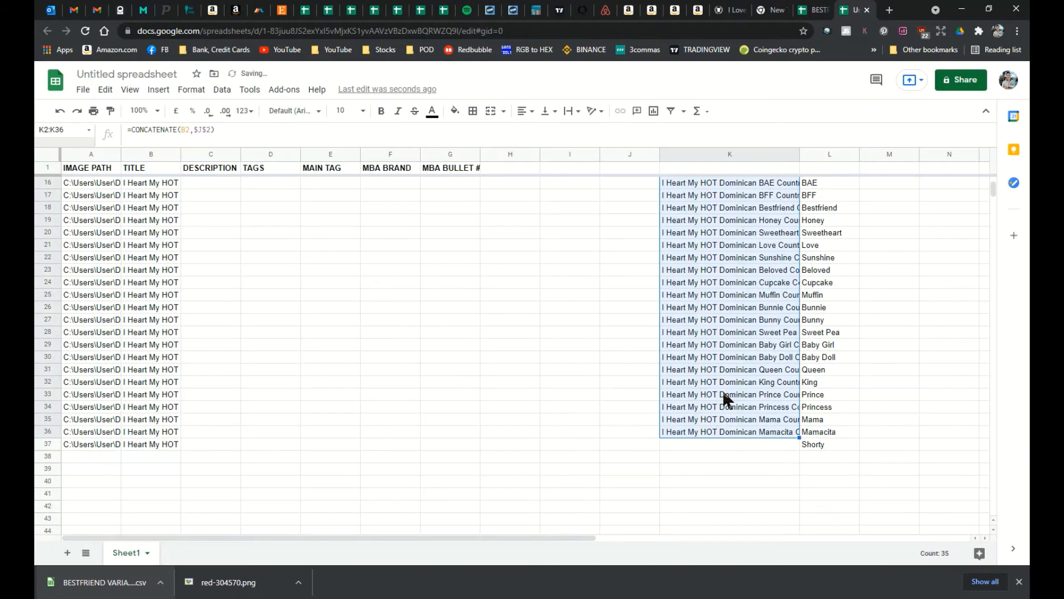
scroll(728, 386, "up", 1)
scroll(728, 386, "up", 4)
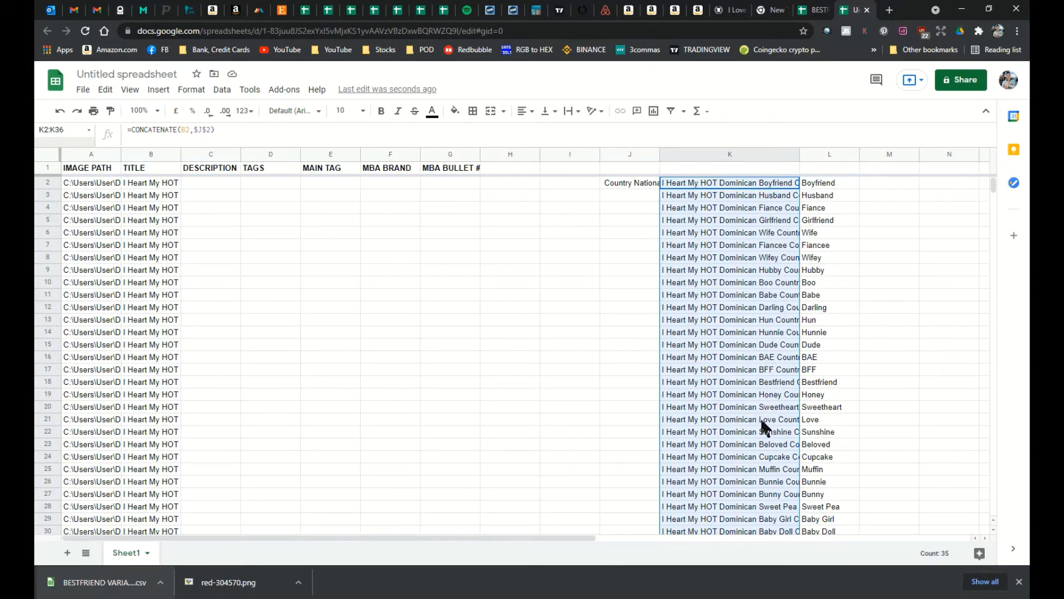
Copy the combined titles in K2:K36 and paste them as values only over the titles starting at B2.
right_click(729, 187)
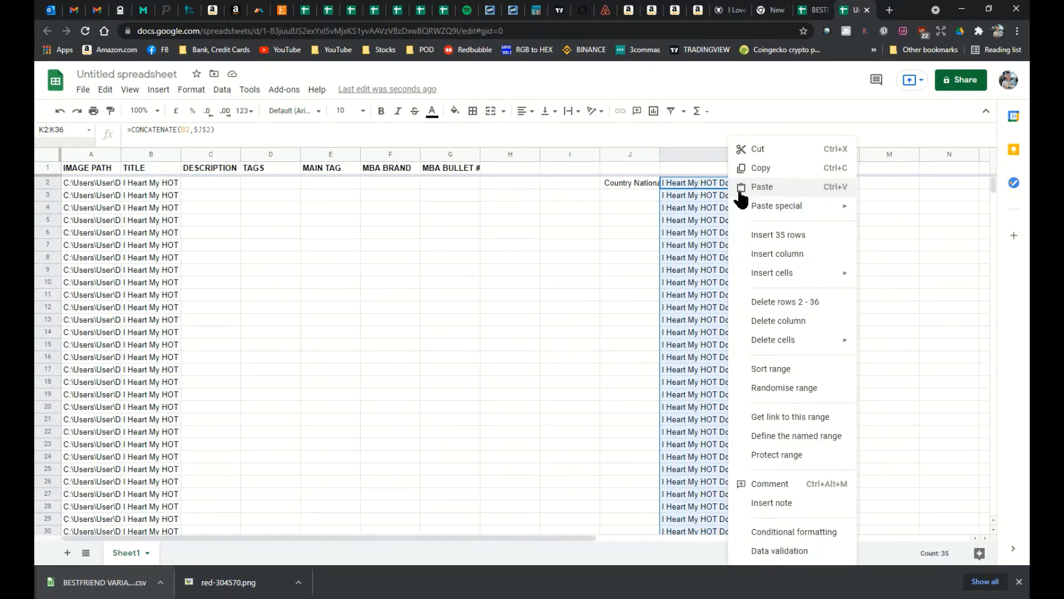
left_click(763, 169)
left_click(165, 183)
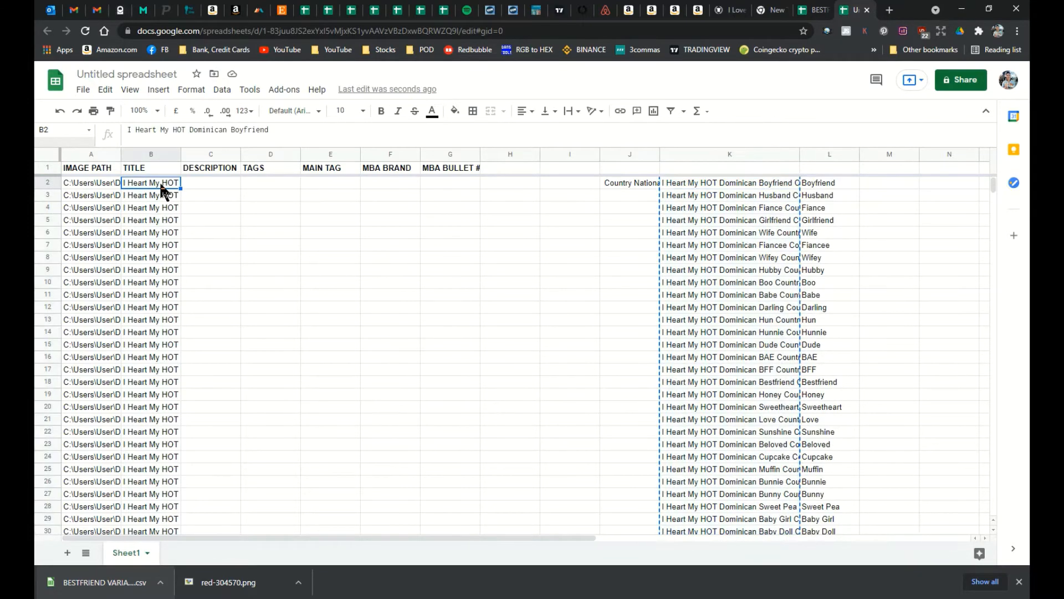
right_click(165, 188)
mouse_move(190, 197)
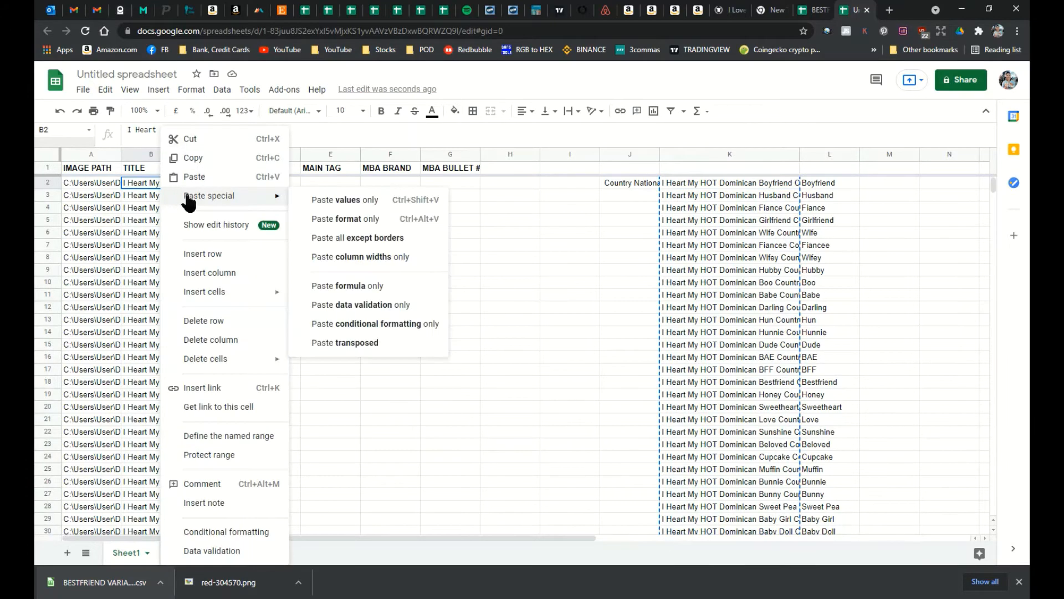
left_click(324, 201)
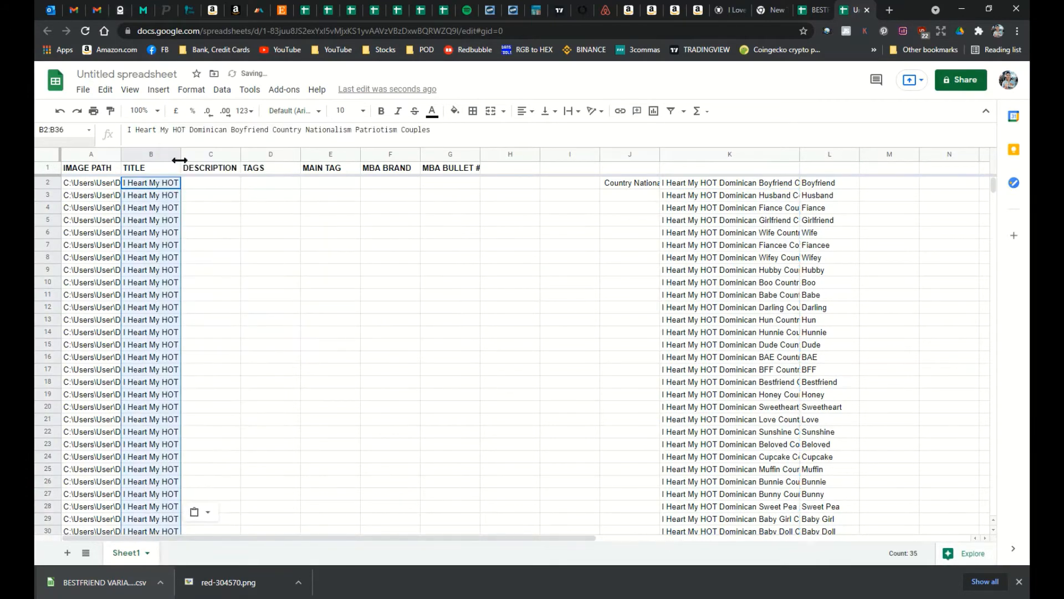
Widen the Title column and check the full titles row by row from B2 down to B13.
left_click_drag(205, 159, 420, 185)
left_click(207, 184)
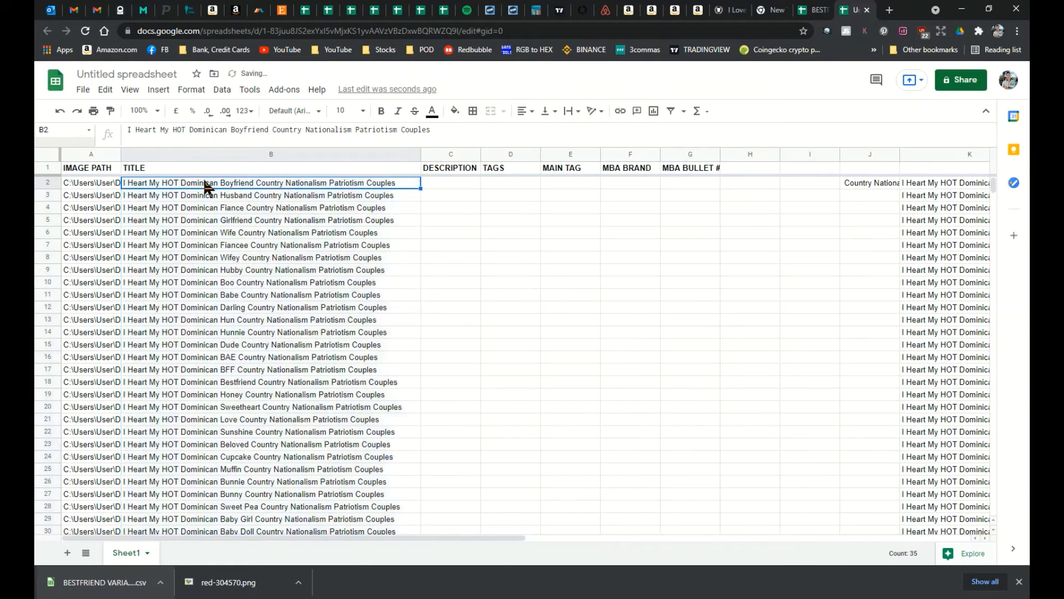
key("Down")
key("Down")
key("Down")
key("Down")
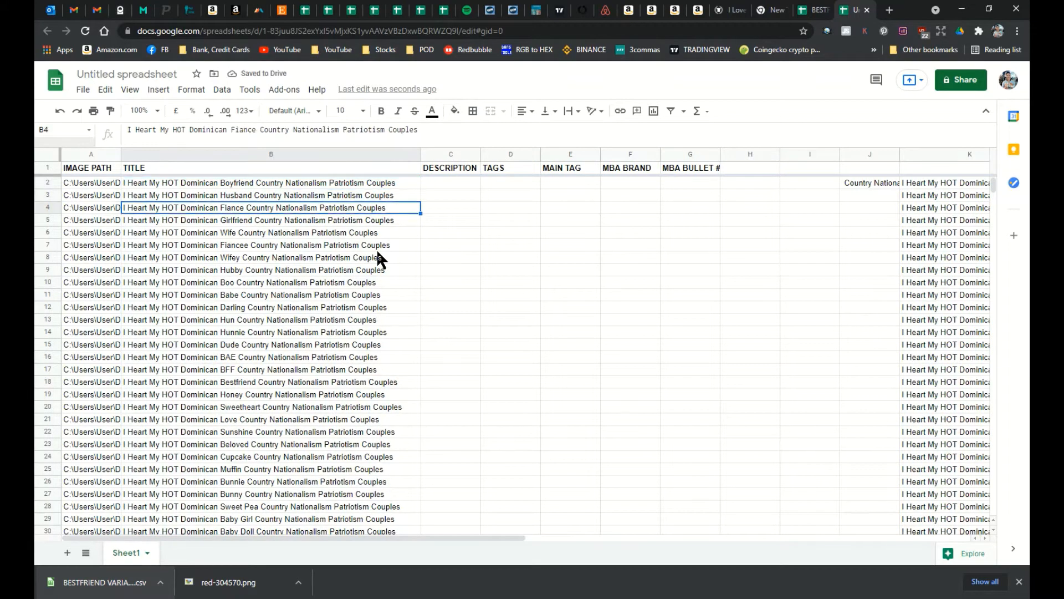
key("Down")
key("Down")
key("Down")
key("Down")
key("Down")
key("Down")
key("Down")
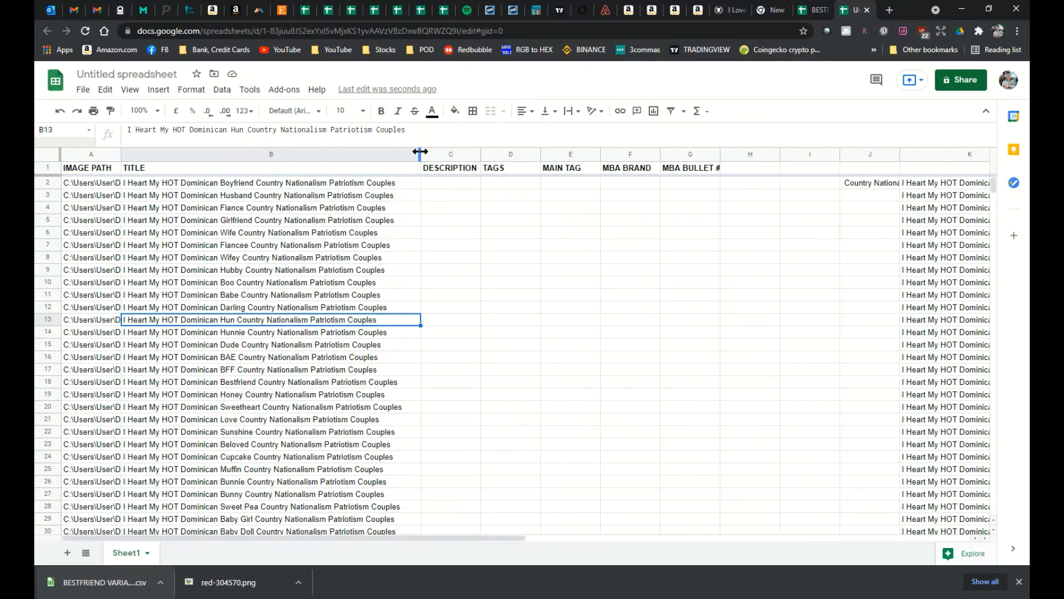
Narrow the Title column and delete helper column K containing the CONCATENATE formulas.
left_click_drag(420, 152, 251, 153)
left_click(740, 183)
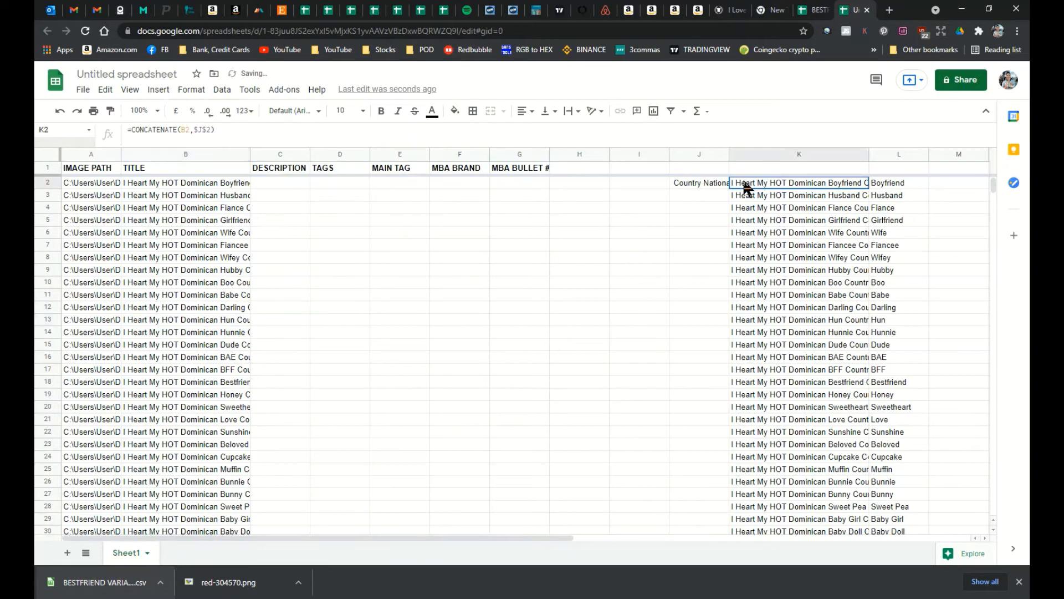
scroll(770, 332, "down", 1)
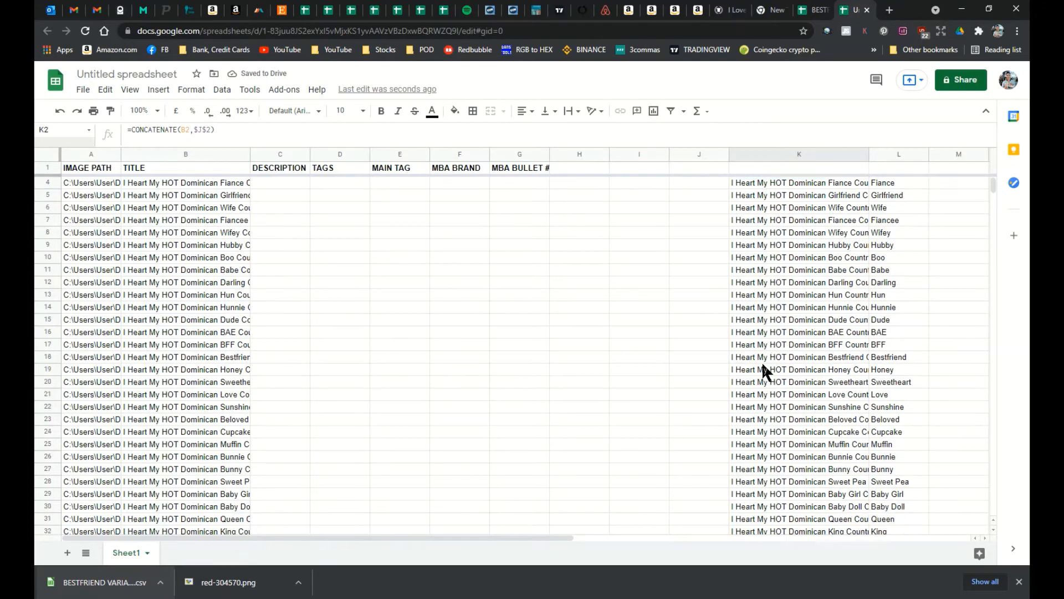
scroll(776, 499, "down", 2)
scroll(764, 532, "down", 2)
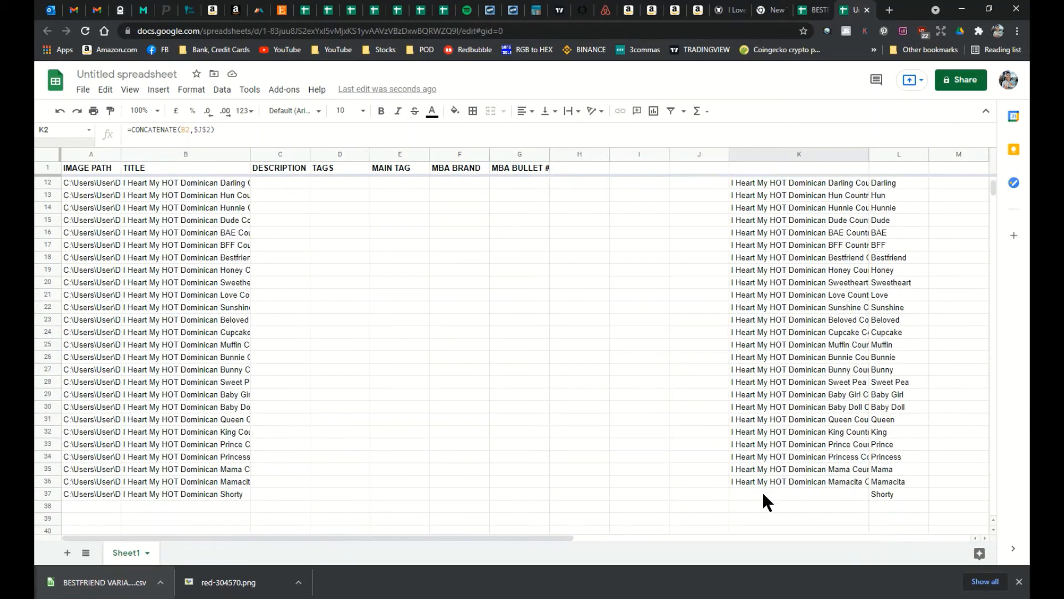
left_click(757, 481, "shift")
right_click(752, 460)
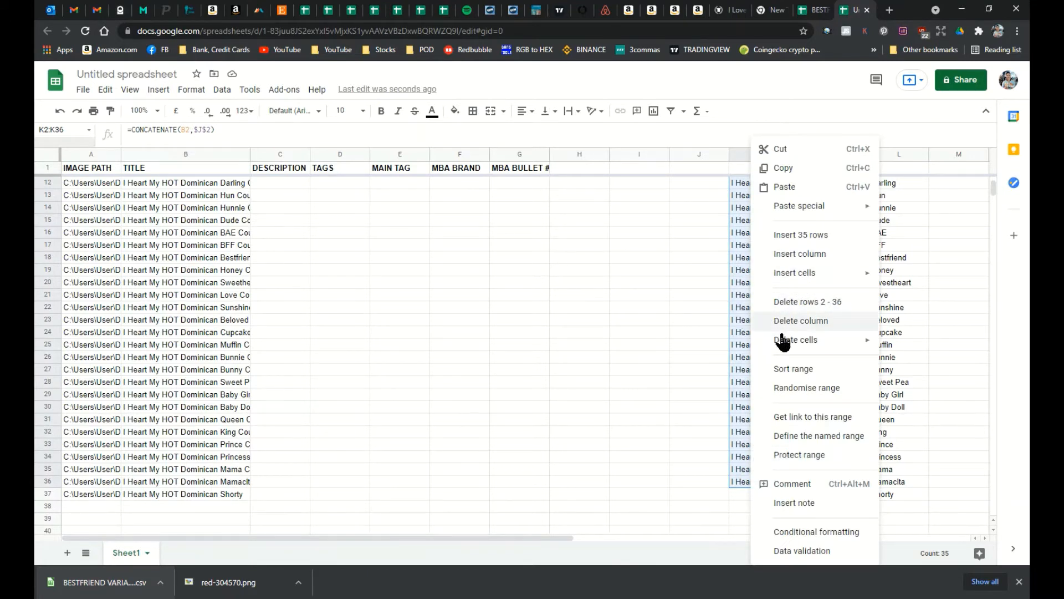
mouse_move(783, 342)
left_click(788, 323)
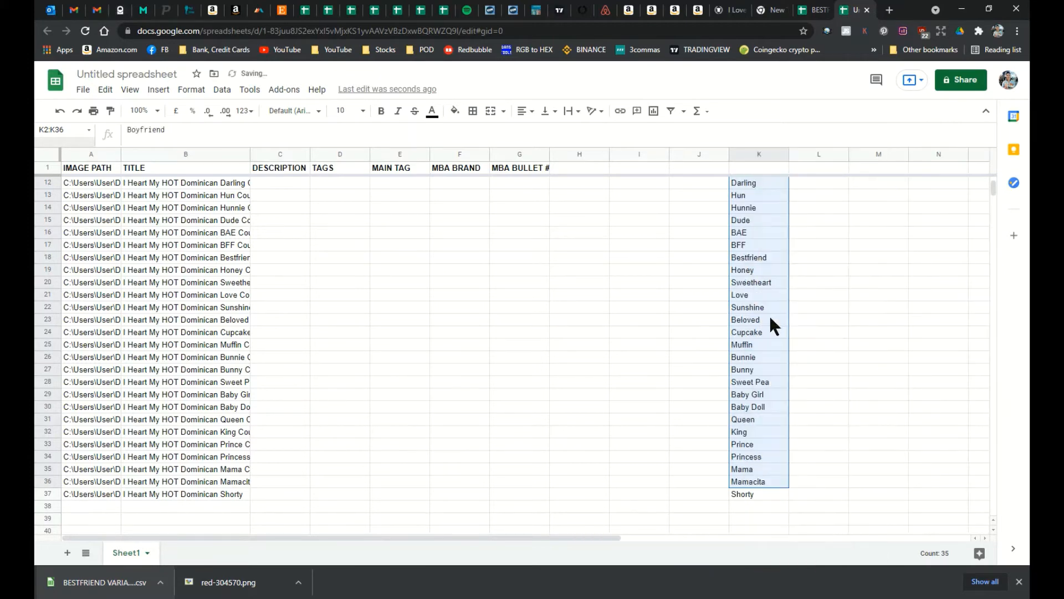
In C2, start a description formula that joins the B2 title with the text " features a national pride ".
scroll(571, 296, "up", 4)
left_click(217, 184)
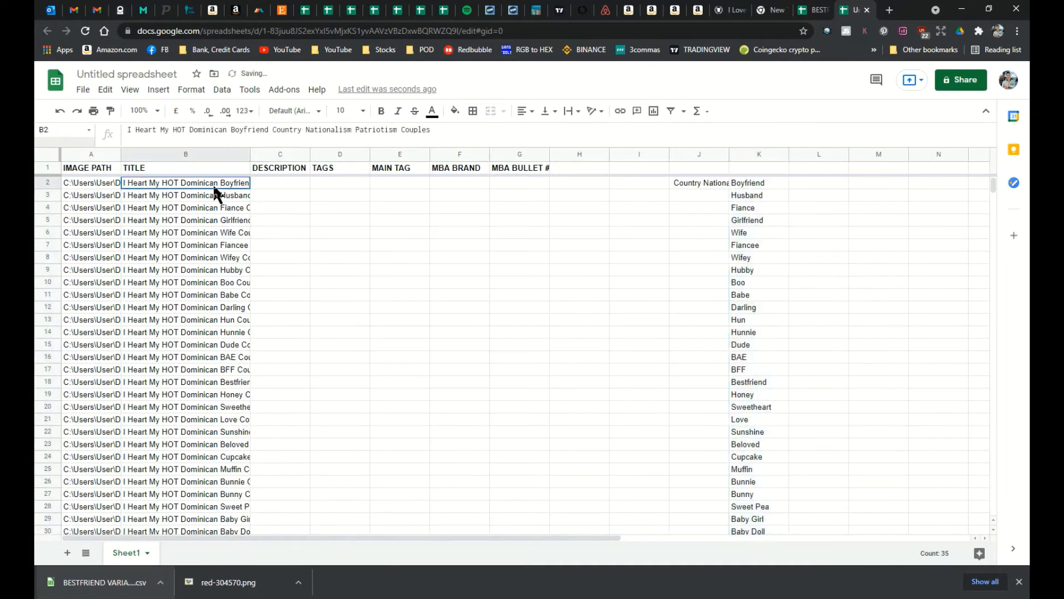
left_click(276, 184)
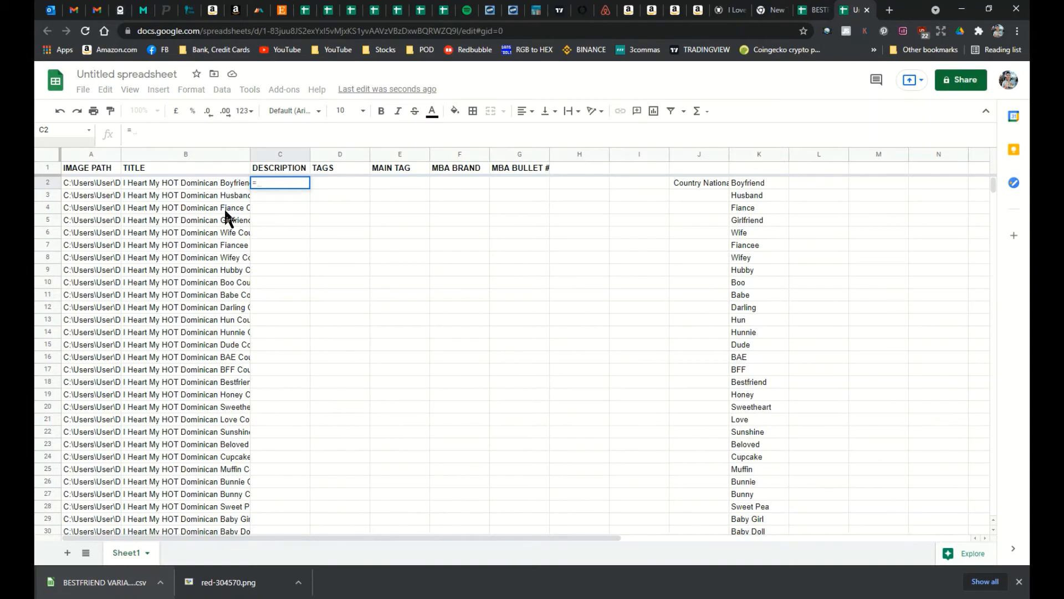
type("=")
left_click(203, 182)
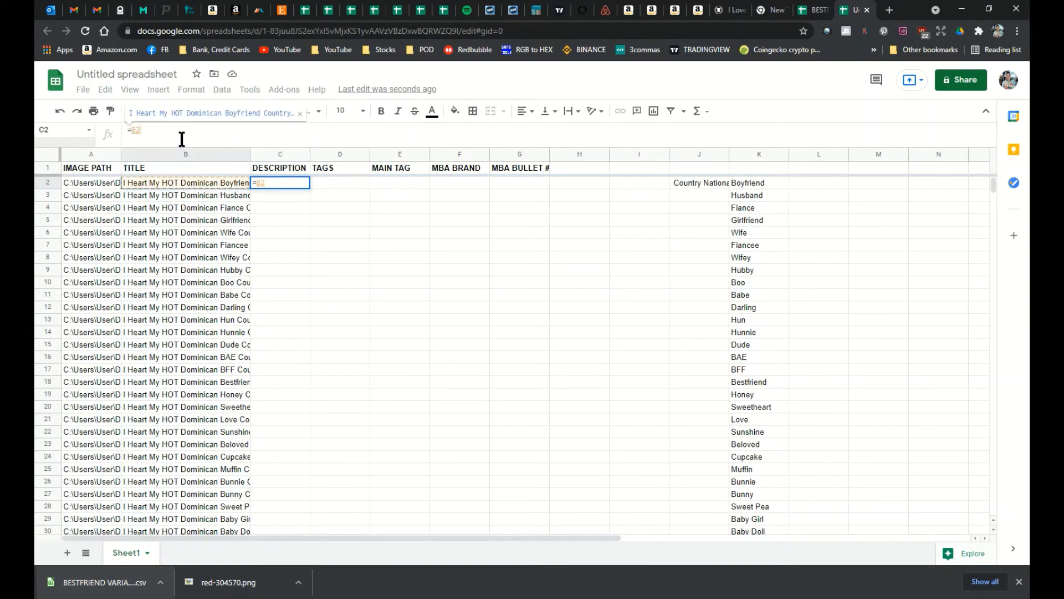
type("&")
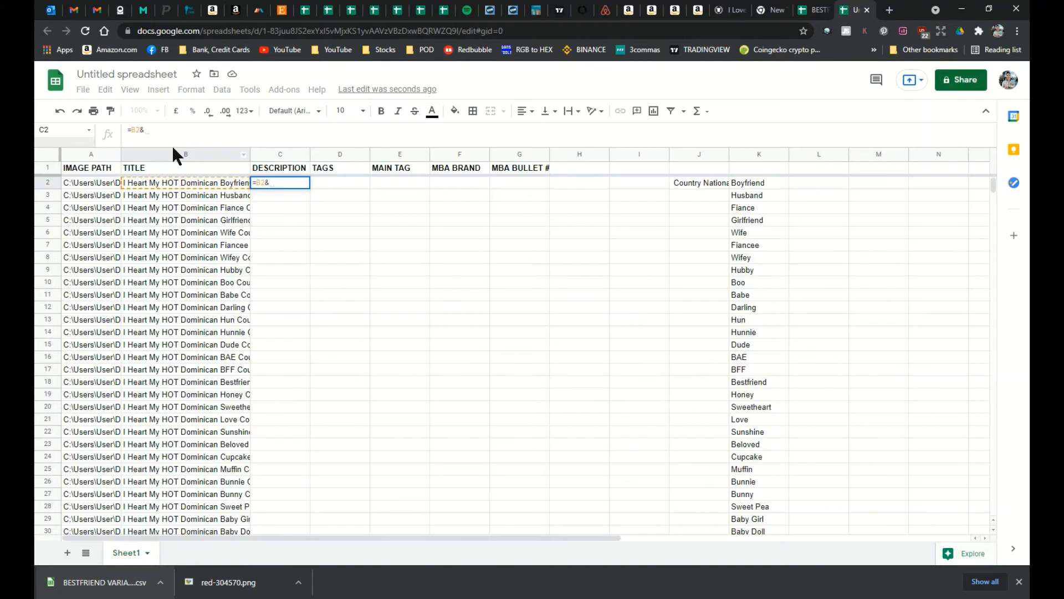
type("\" fea")
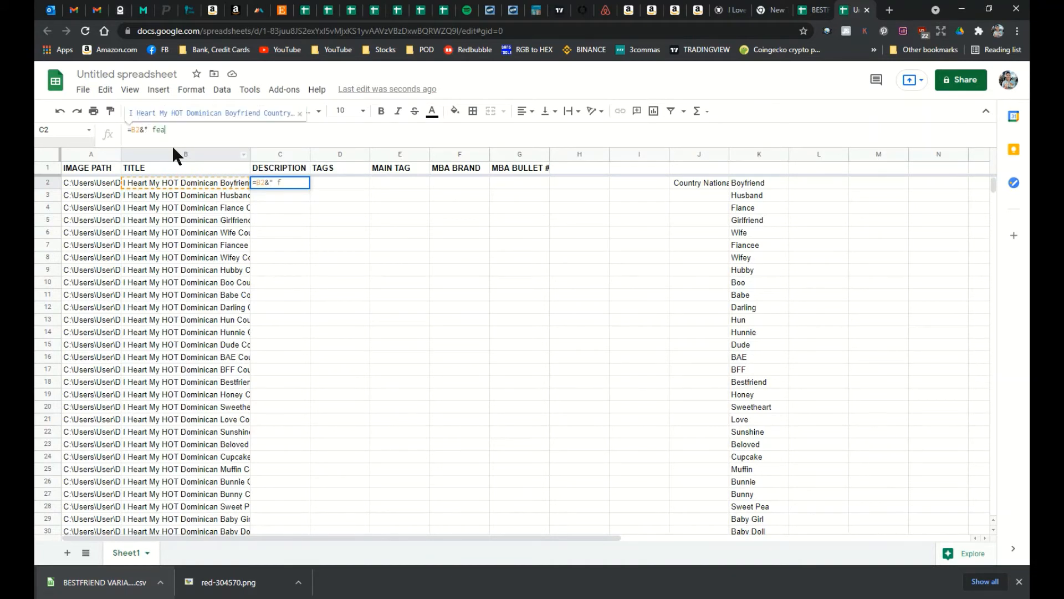
type("tures a national pride ")
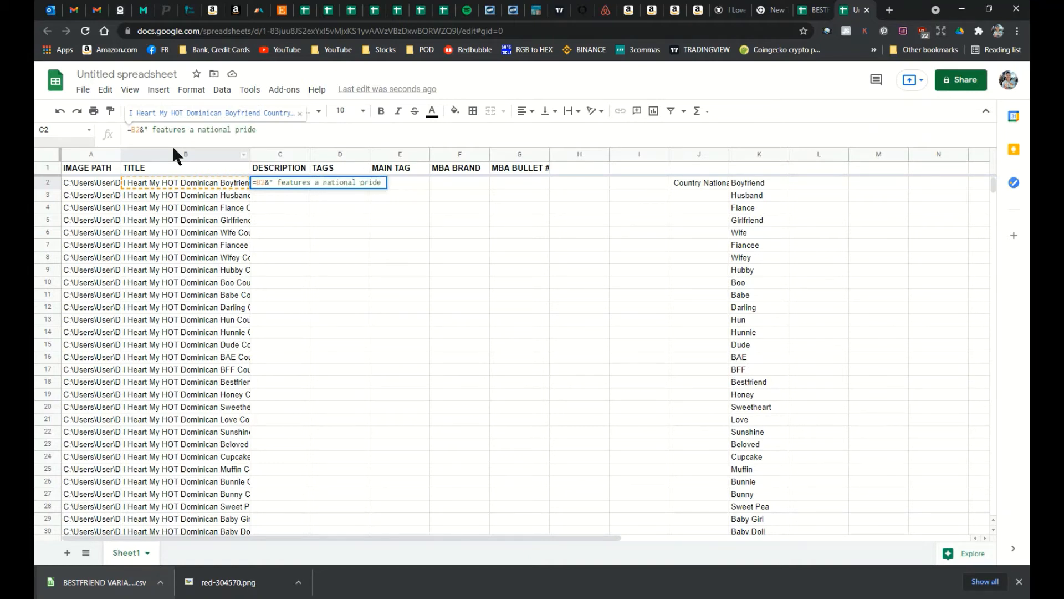
Continue the C2 formula's text with "design for people who love their dominican partner.".
type("des")
type("or proud")
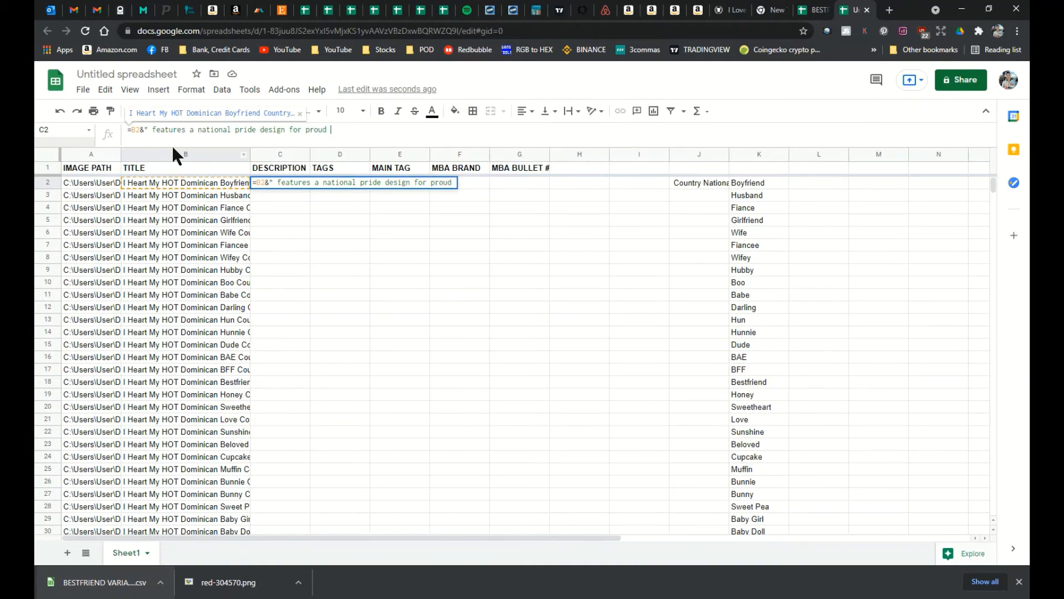
key("BackSpace")
key("BackSpace")
key("BackSpace")
key("BackSpace")
type("eople who love their ")
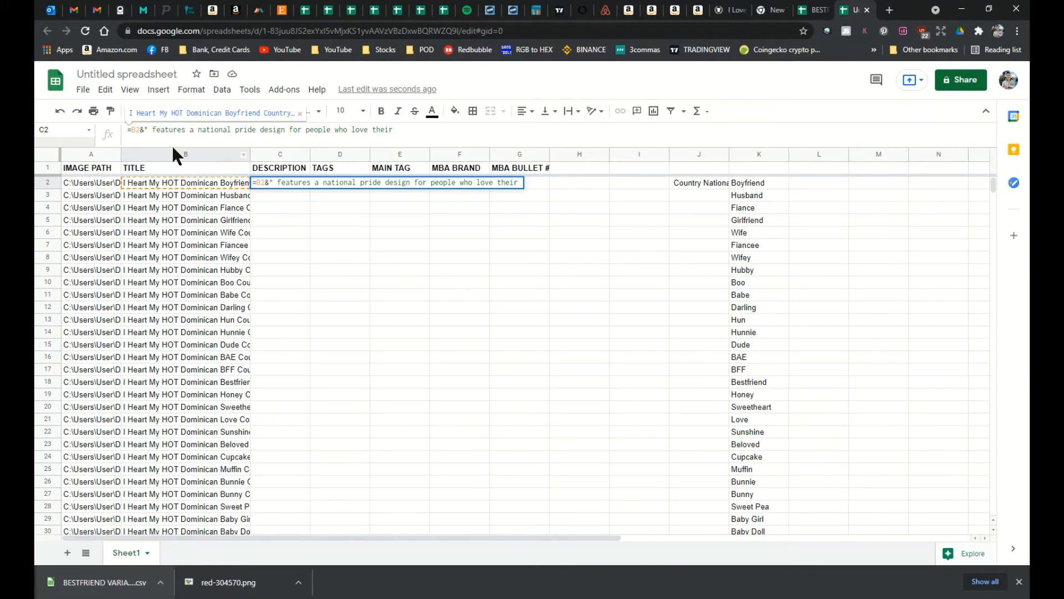
type("dominican partner")
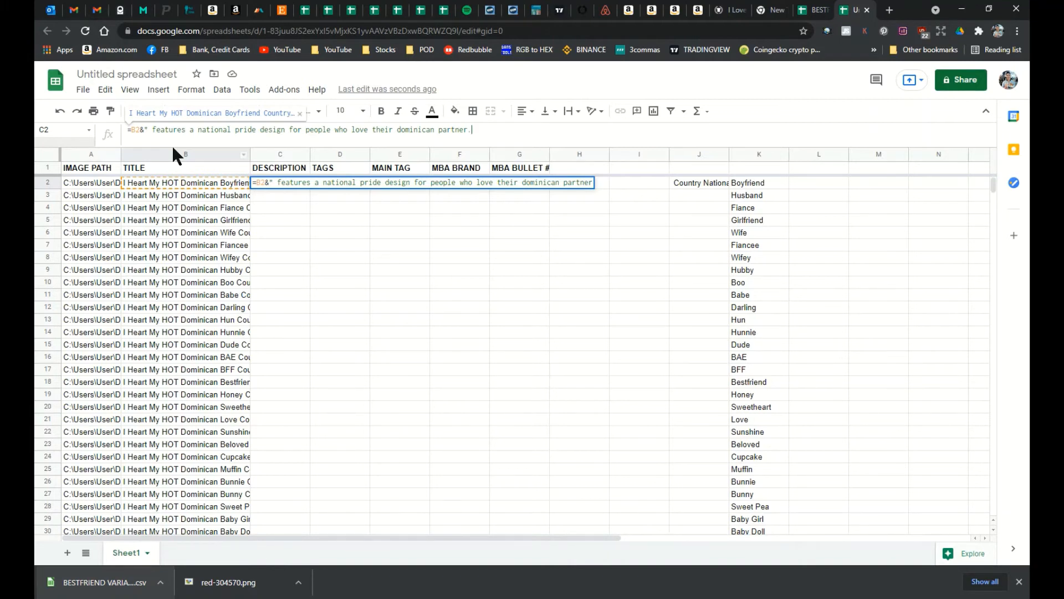
type(".")
Add a second sentence to the C2 formula: "Thoughtful and loving design for people who are proud of the Dominican Republic".
type(" A")
type("Thoughtful and l")
type("oving ")
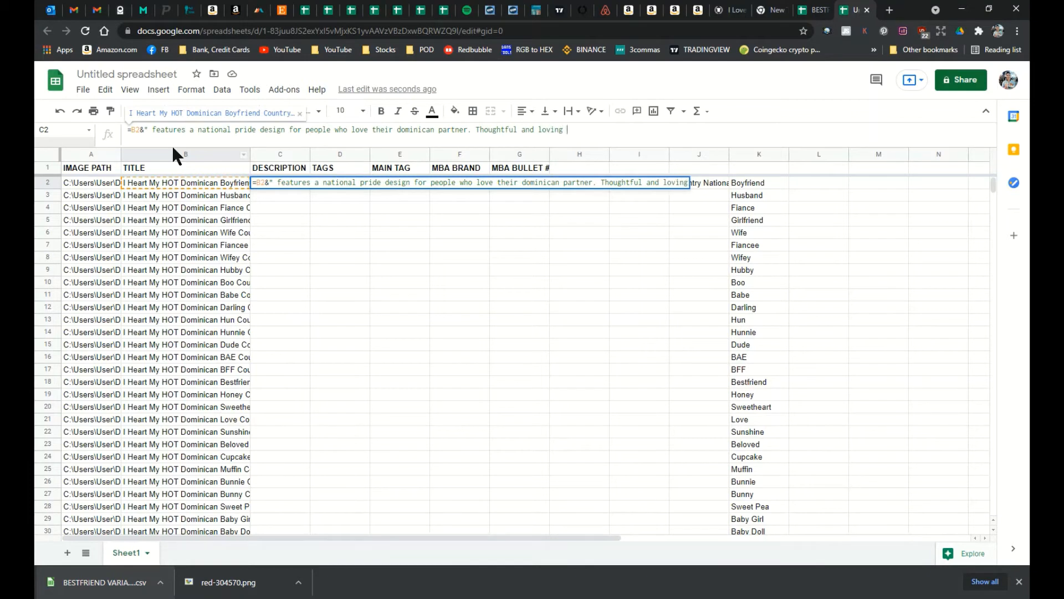
type("design for ")
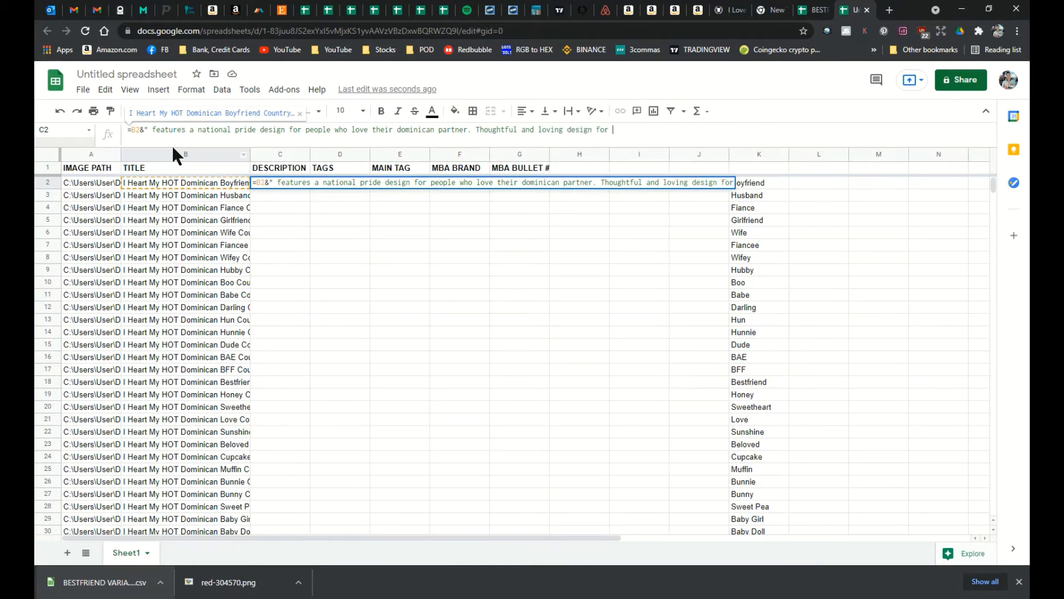
type("people")
type(" who are pro")
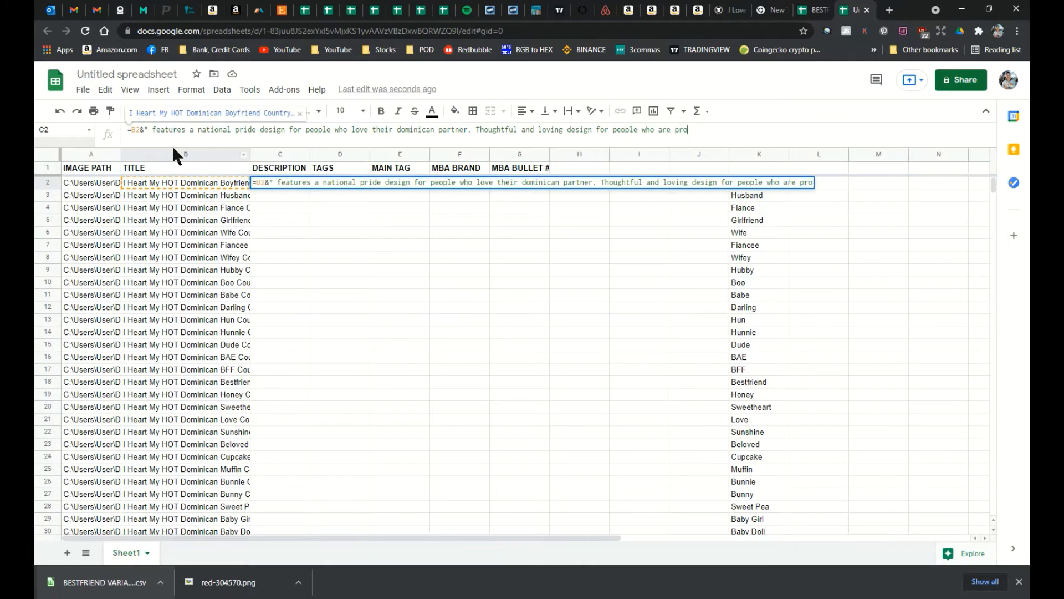
type("ud of the Dominican Ru")
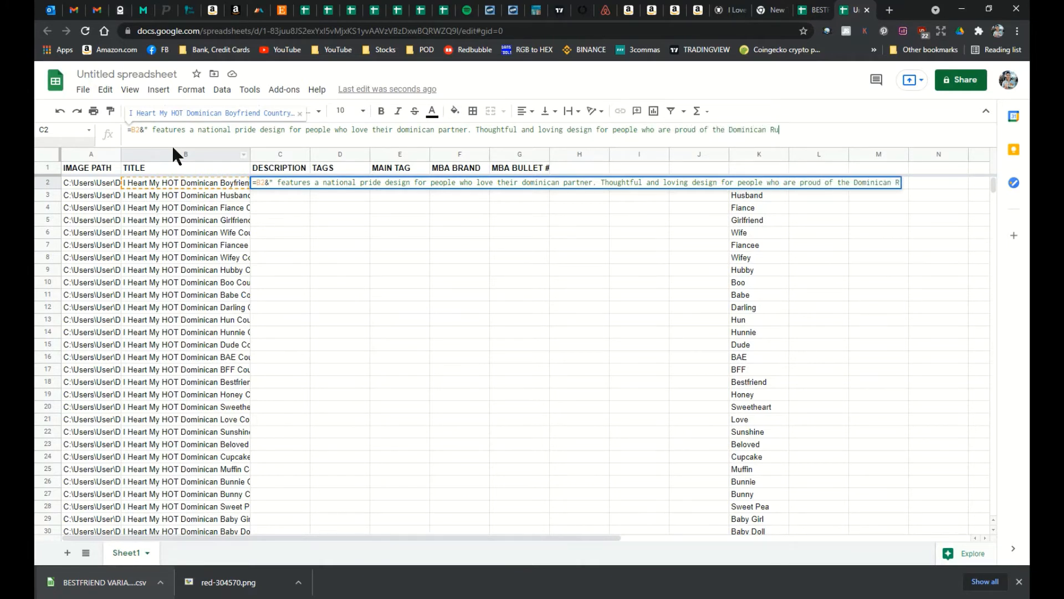
key("BackSpace")
type("epu")
type("blic ")
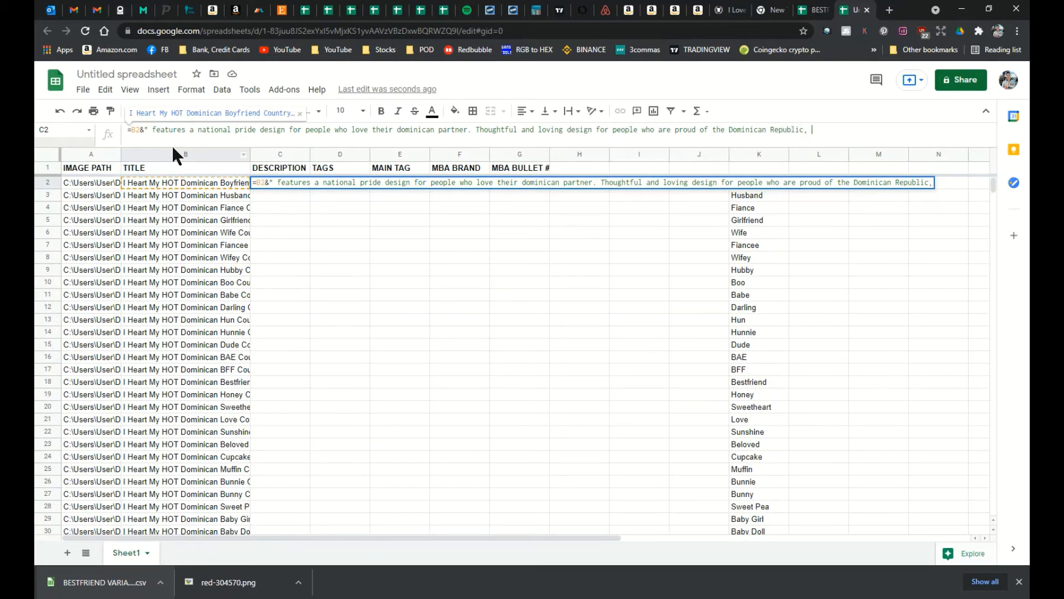
Finish the C2 formula's text with ", their roots, or their partner's roots from the Dominican." and enter the formula.
type(" their pa")
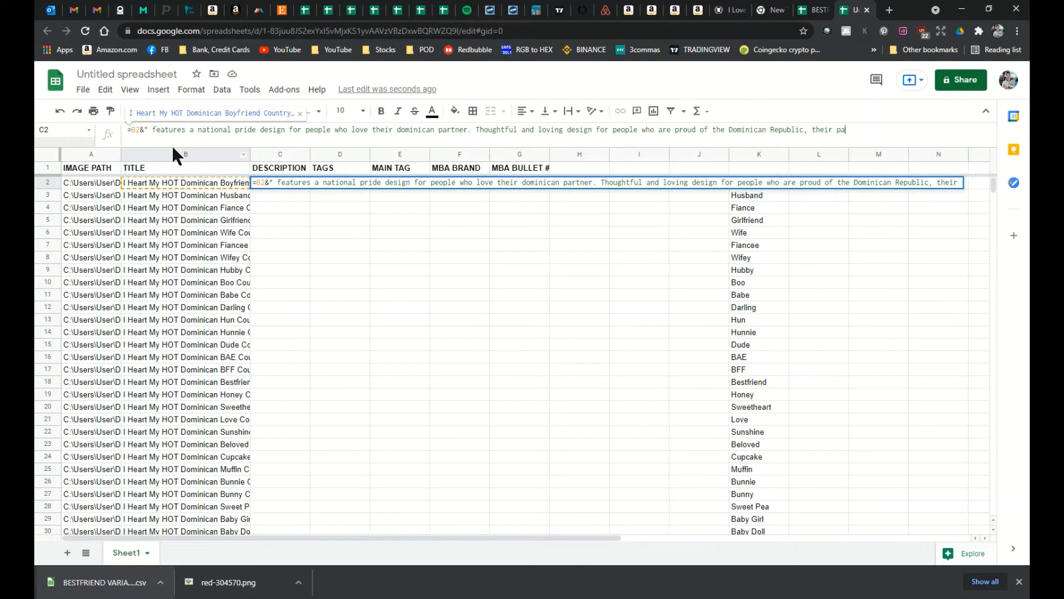
key("BackSpace")
key("BackSpace")
type("roots, or their partner'")
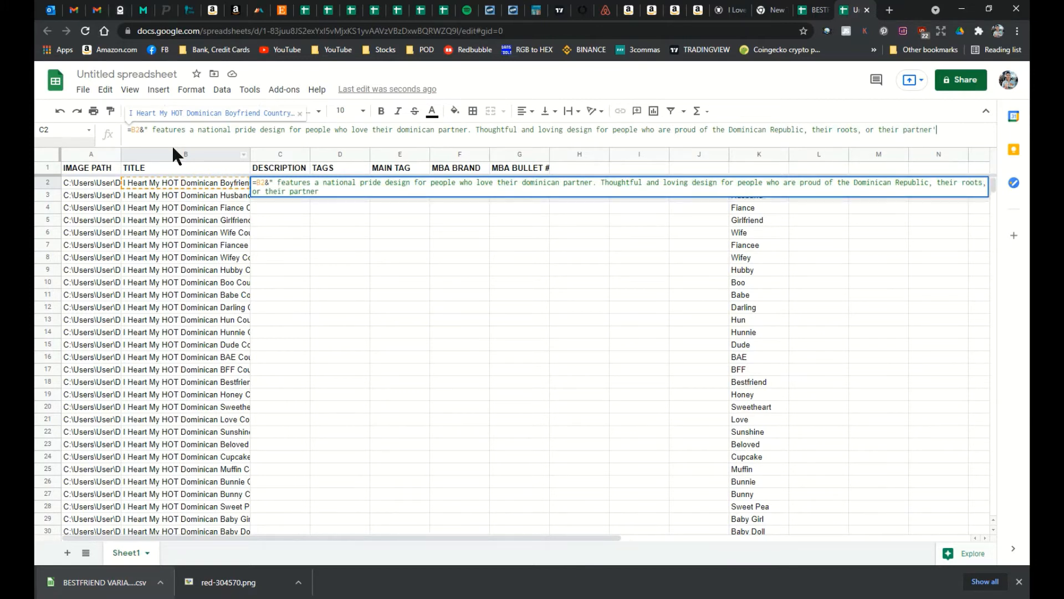
type("s roots")
type("from the Dominican.")
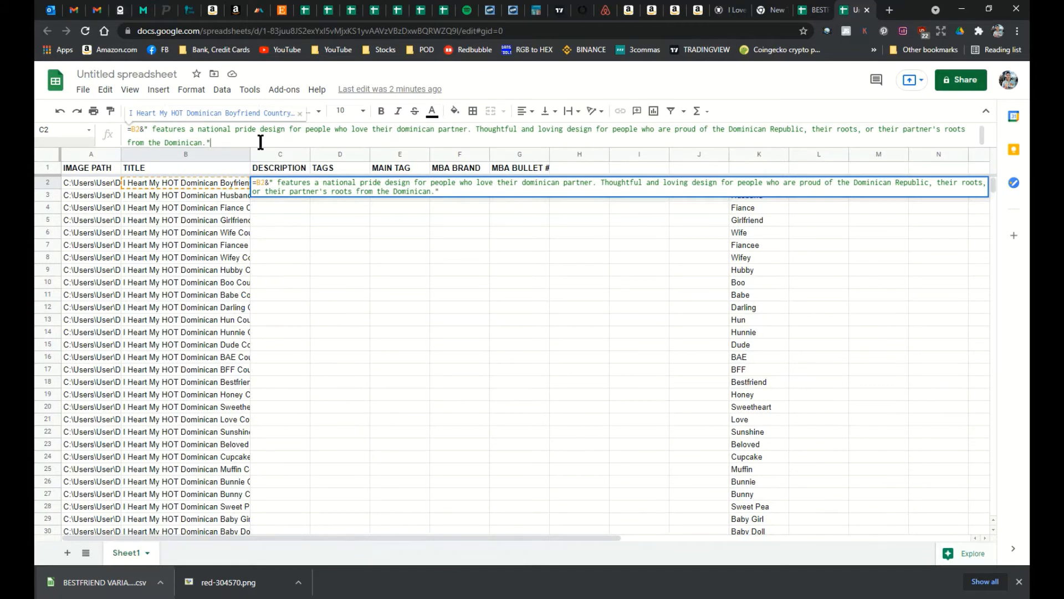
key("Return")
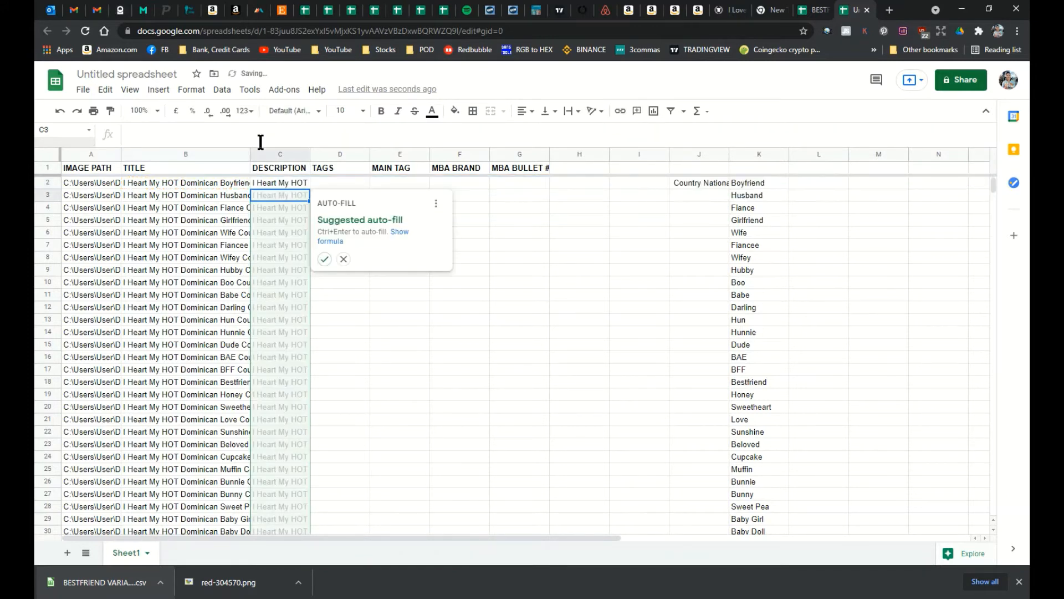
Accept the suggested auto-fill for the remaining descriptions and widen column C to check the text, then narrow it partway.
left_click(325, 259)
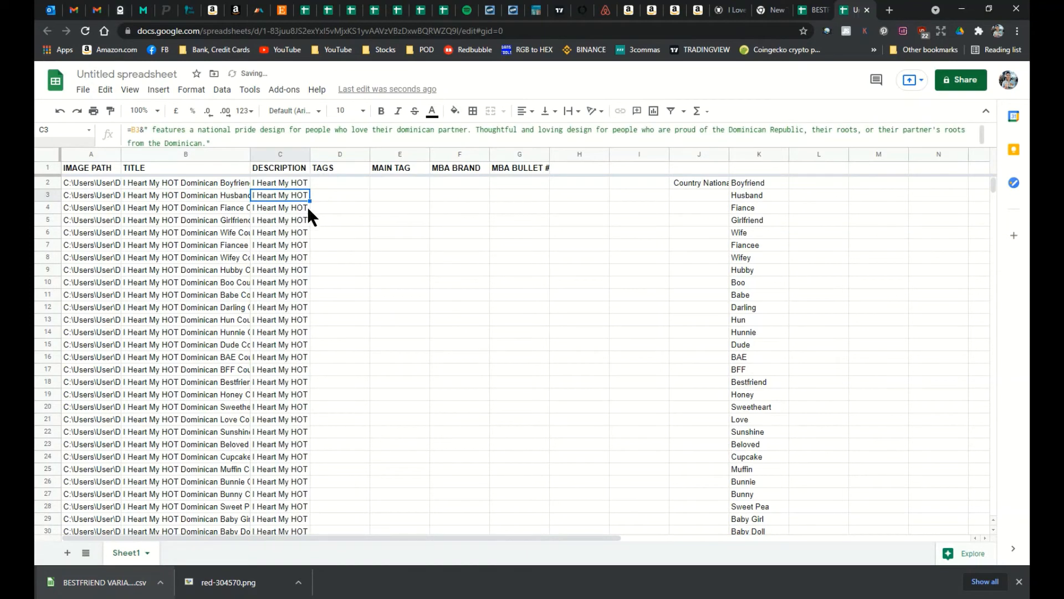
left_click(300, 183)
left_click_drag(310, 157, 379, 180)
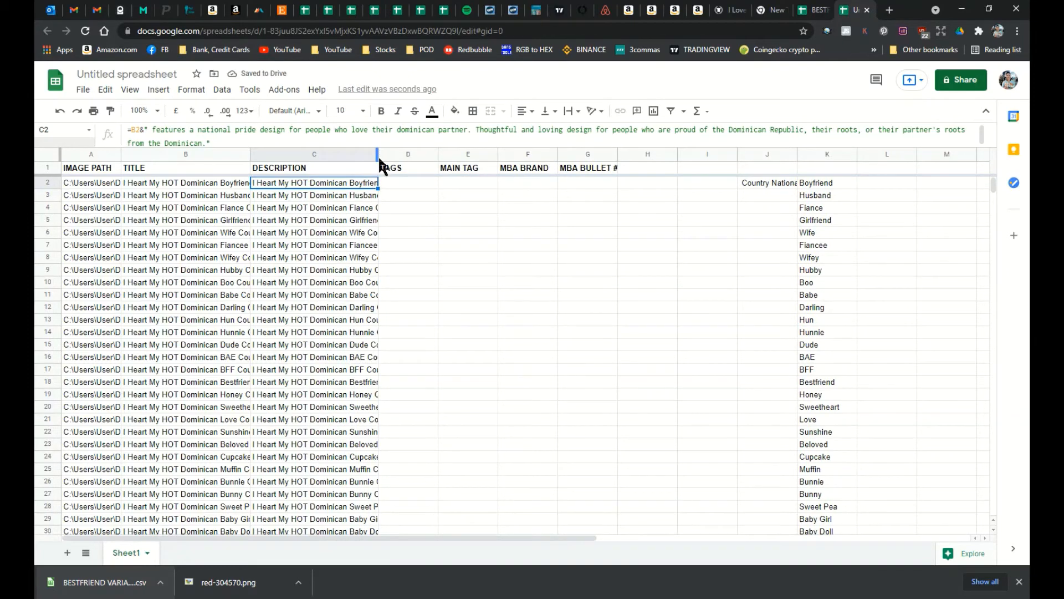
left_click_drag(380, 158, 585, 173)
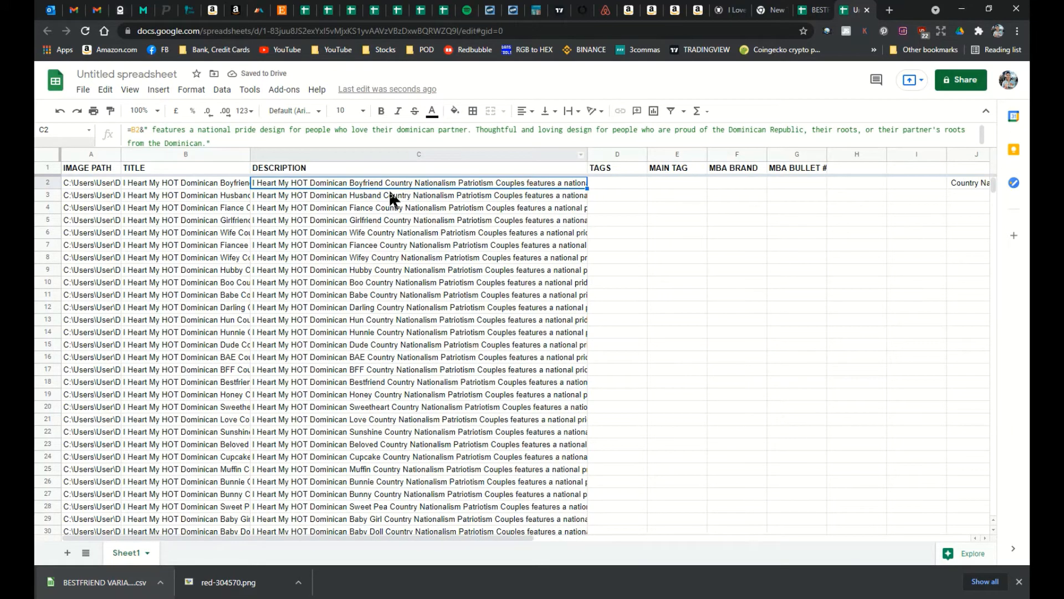
left_click_drag(586, 157, 409, 156)
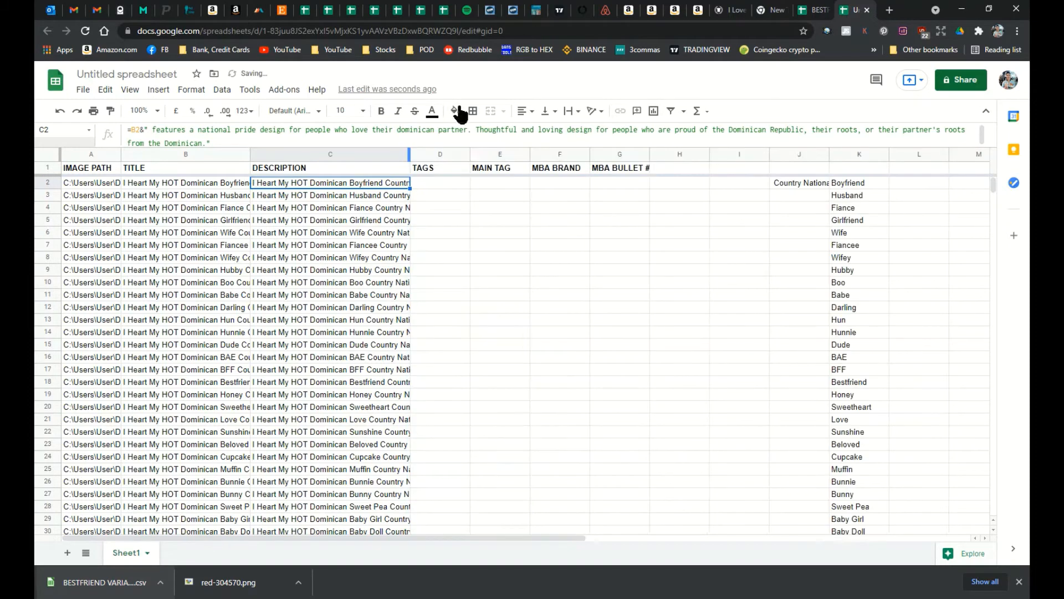
Open Redbubble and Amazon in new browser tabs and go to the redbubble.com home page.
middle_click(467, 51)
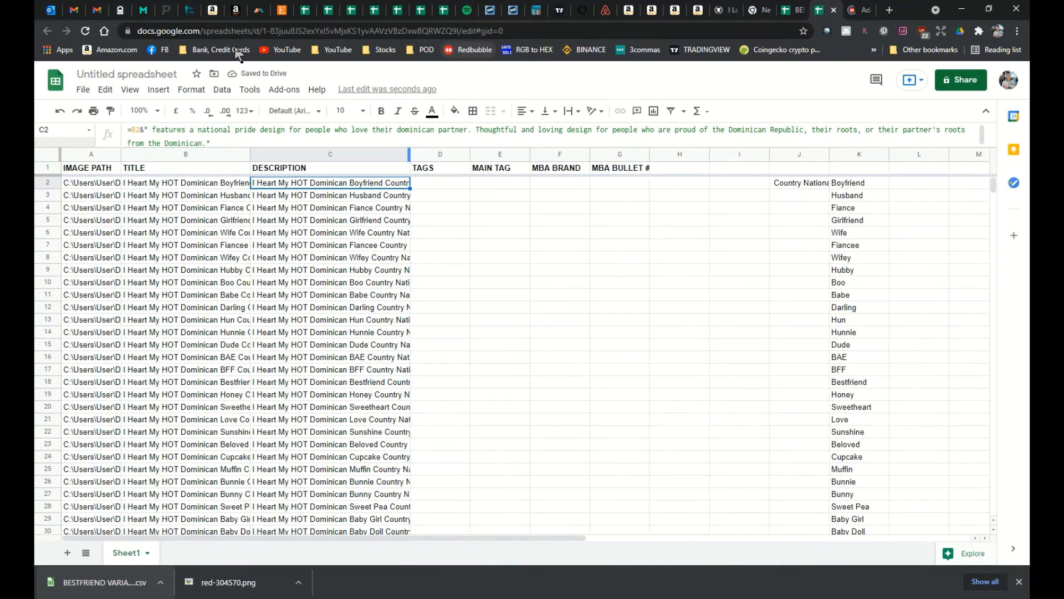
middle_click(102, 50)
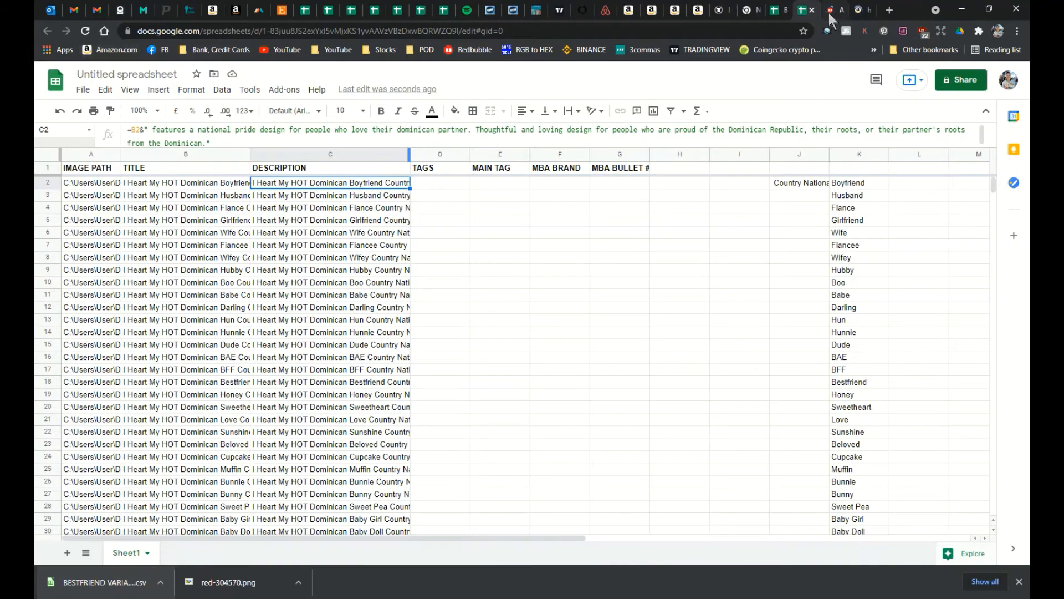
left_click(829, 10)
left_click(220, 31)
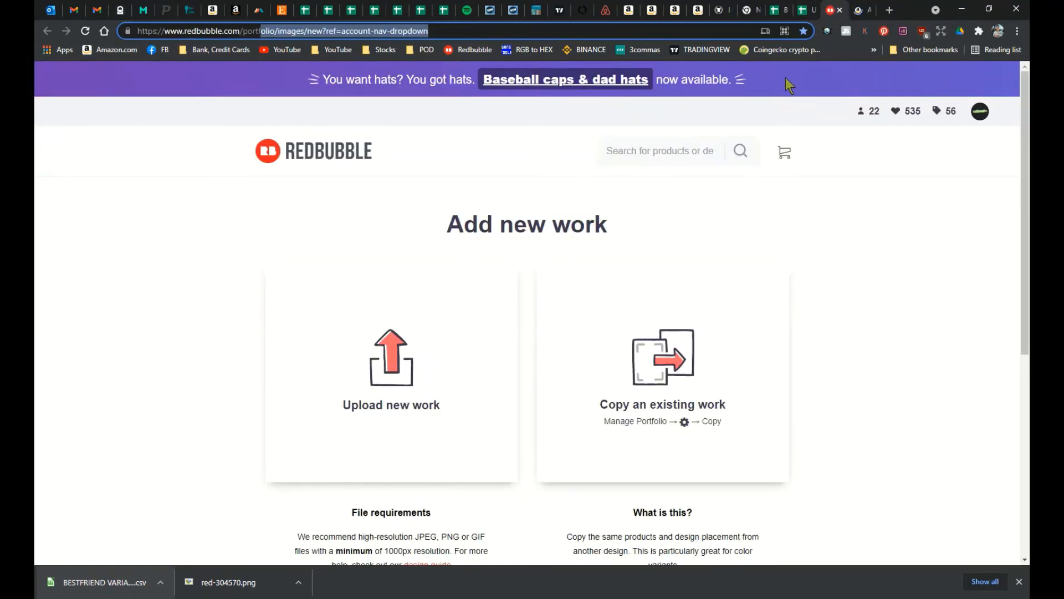
type("redbubble.com/")
key("Return")
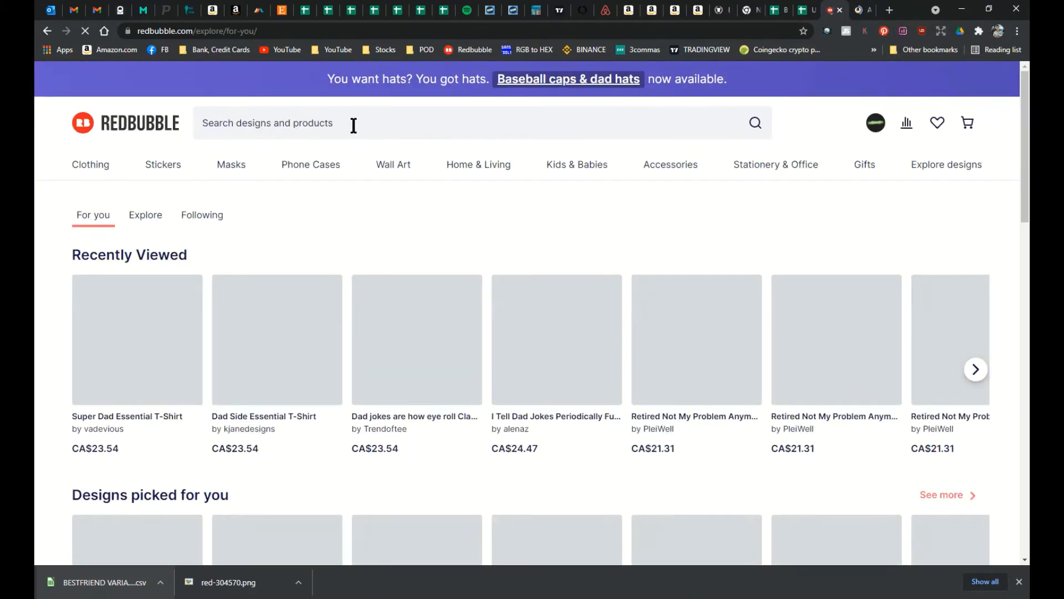
Search Redbubble for "dominican shirt".
left_click(353, 124)
type("do")
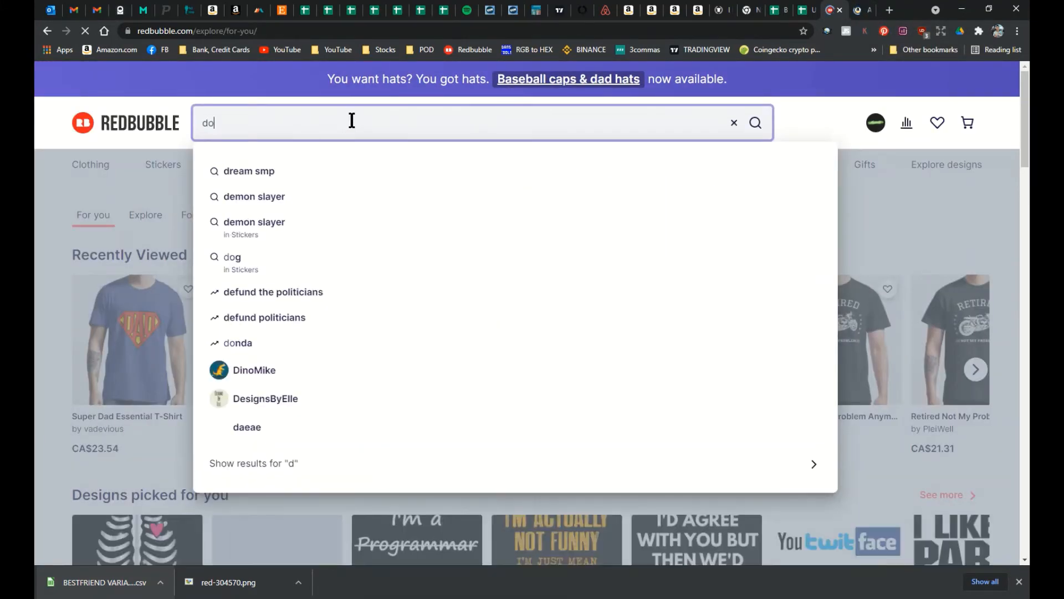
type("minican ss")
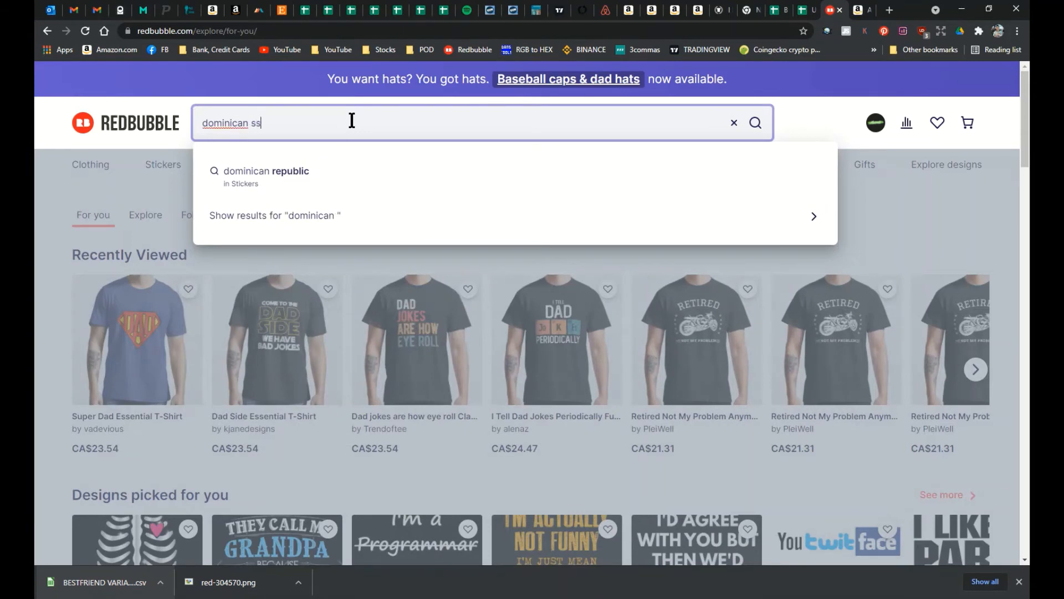
type("hirt")
key("BackSpace")
key("BackSpace")
key("BackSpace")
key("BackSpace")
key("BackSpace")
key("BackSpace")
type("shirt")
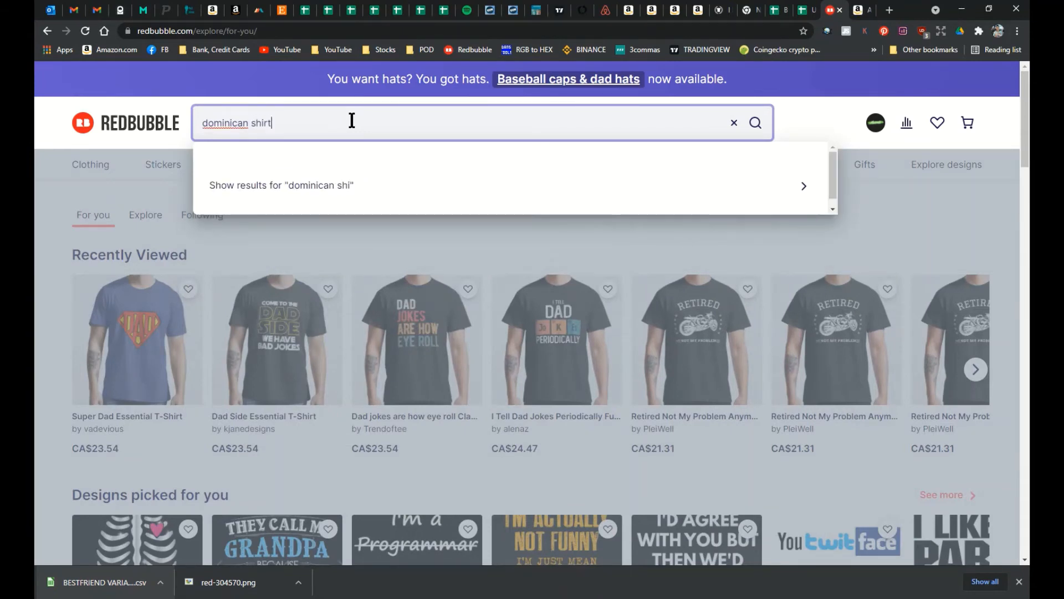
key("Return")
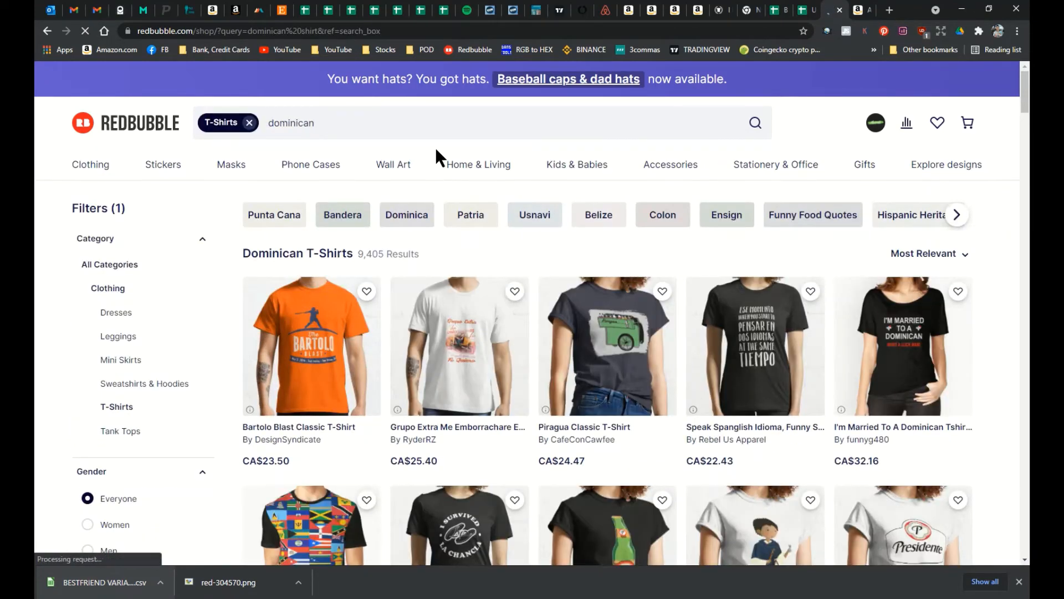
Browse the Redbubble Dominican T-shirt results, open the "I'm Married To A Dominican" shirt in a new tab, and review the related searches.
scroll(438, 158, "down", 1)
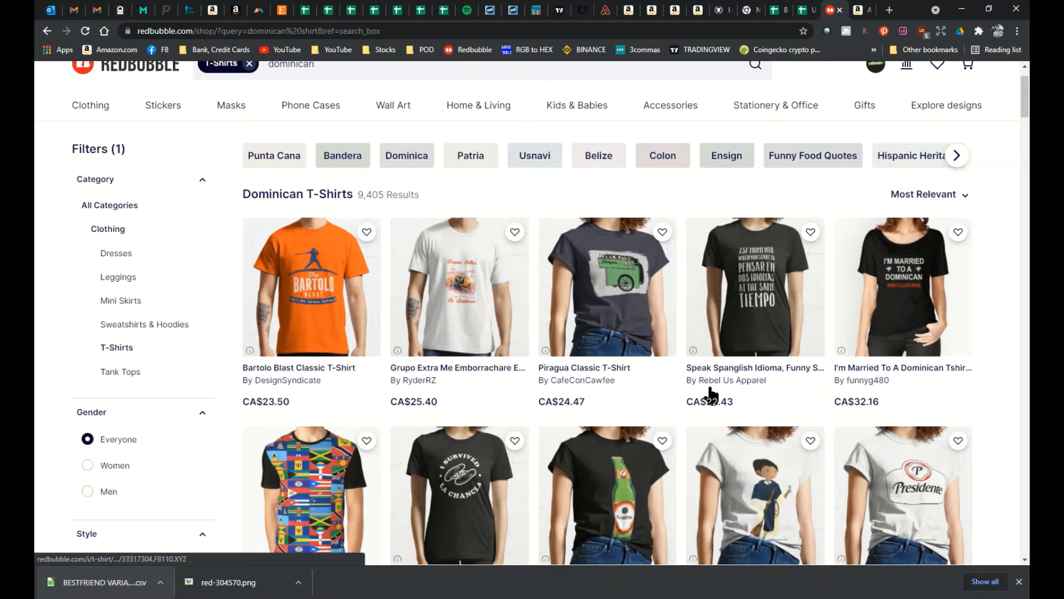
scroll(692, 347, "down", 1)
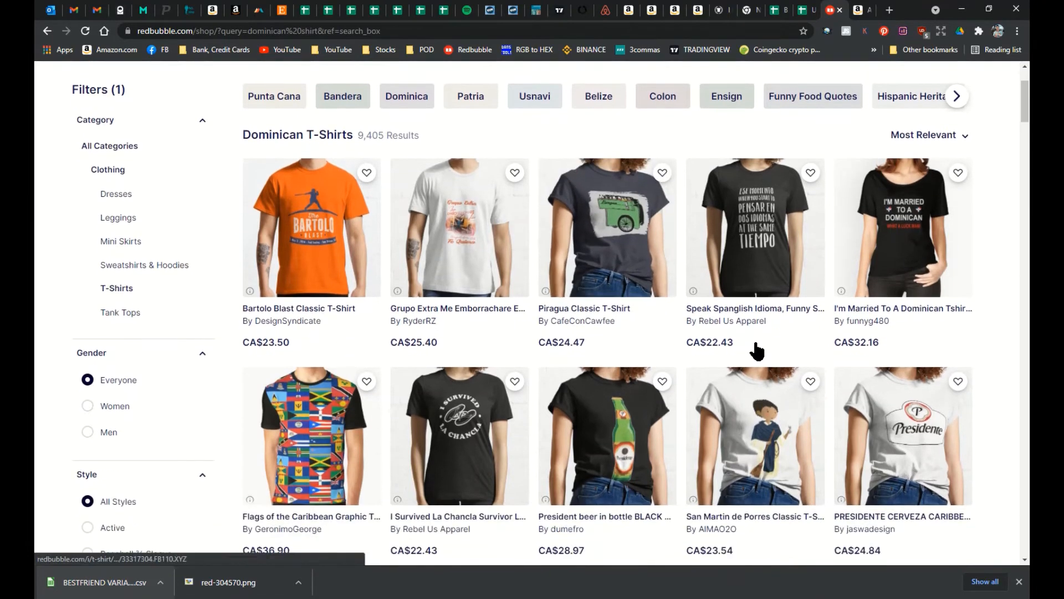
scroll(756, 350, "down", 3)
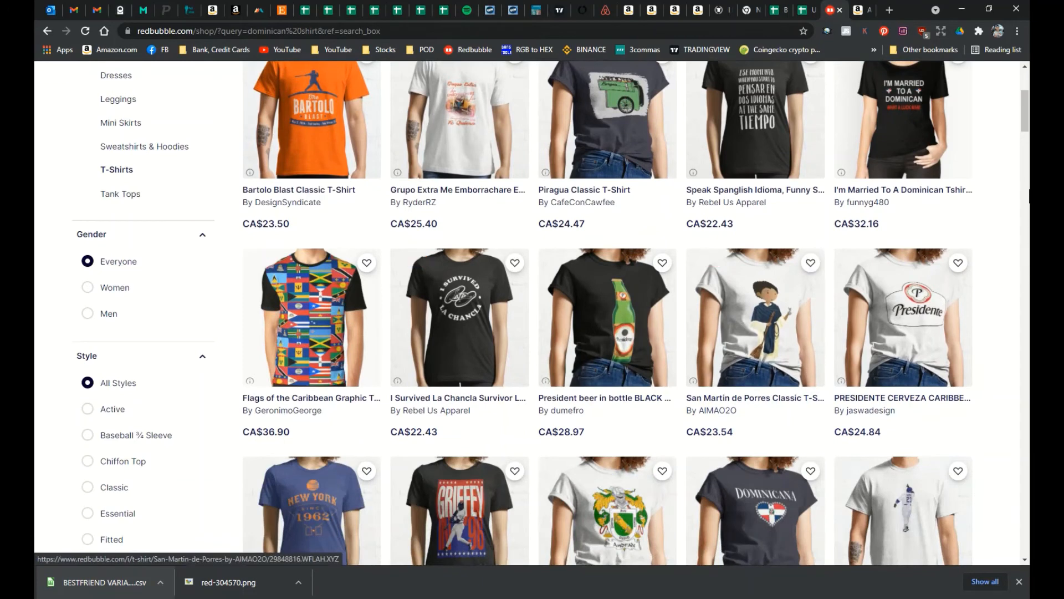
scroll(1028, 114, "up", 1)
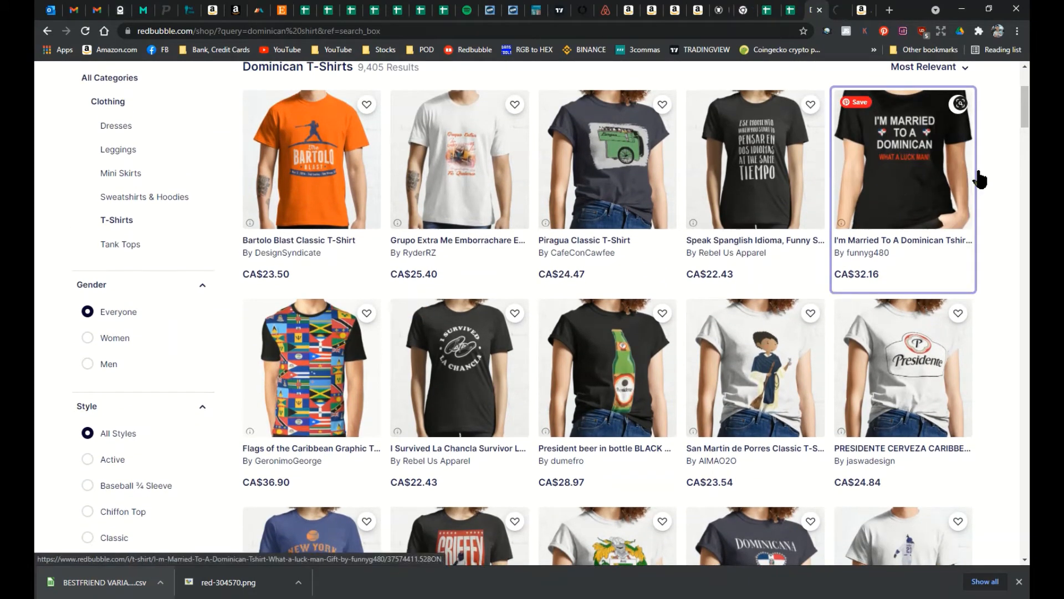
left_click_drag(1025, 124, 1015, 511)
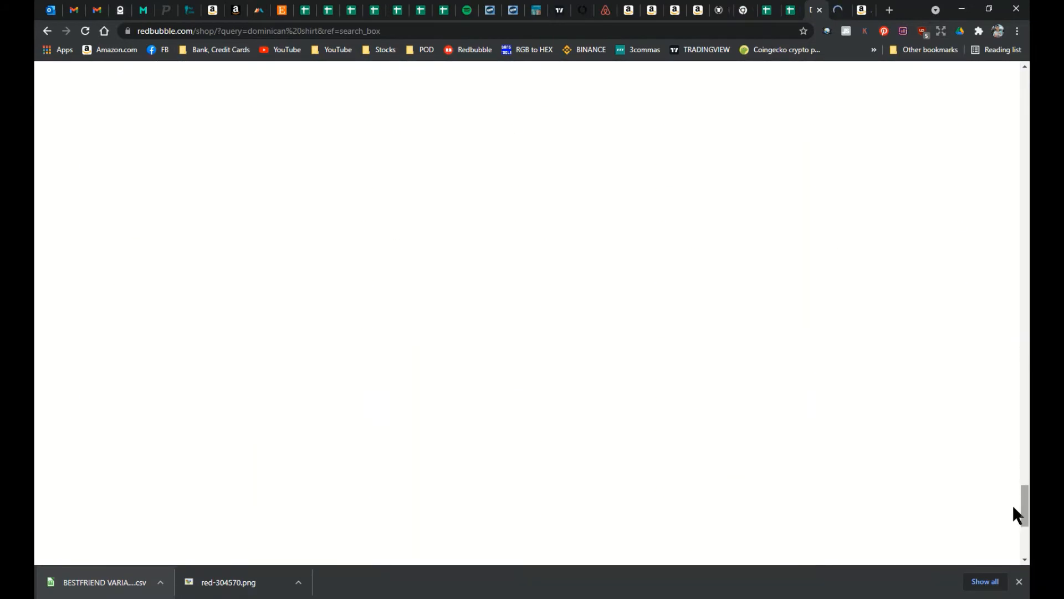
scroll(630, 373, "up", 6)
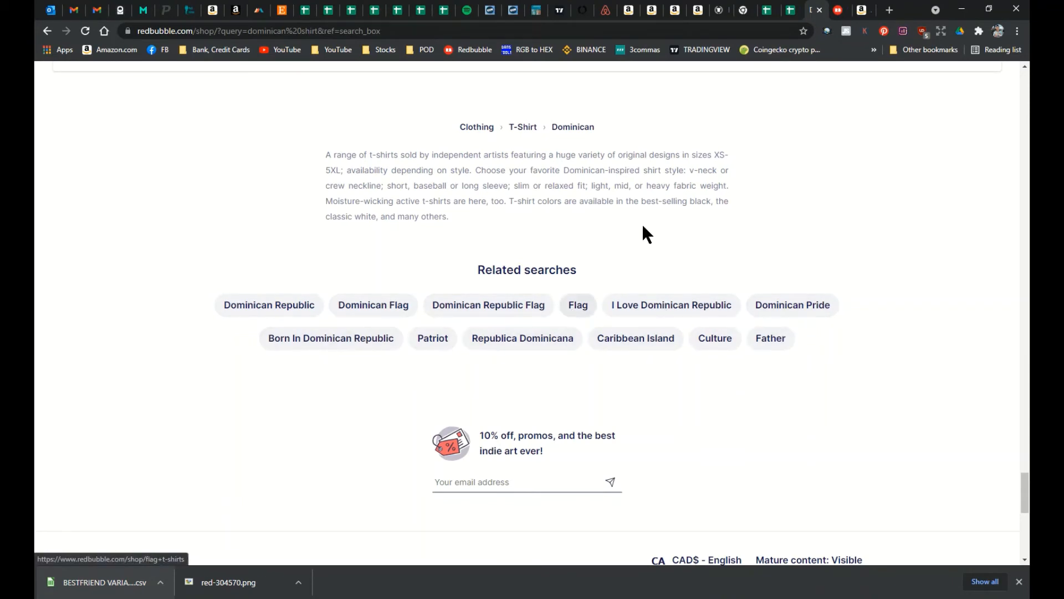
Switch to the "I'm Married To A Dominican" listing and read its title, description and product tags.
left_click_drag(812, 14, 34, 61)
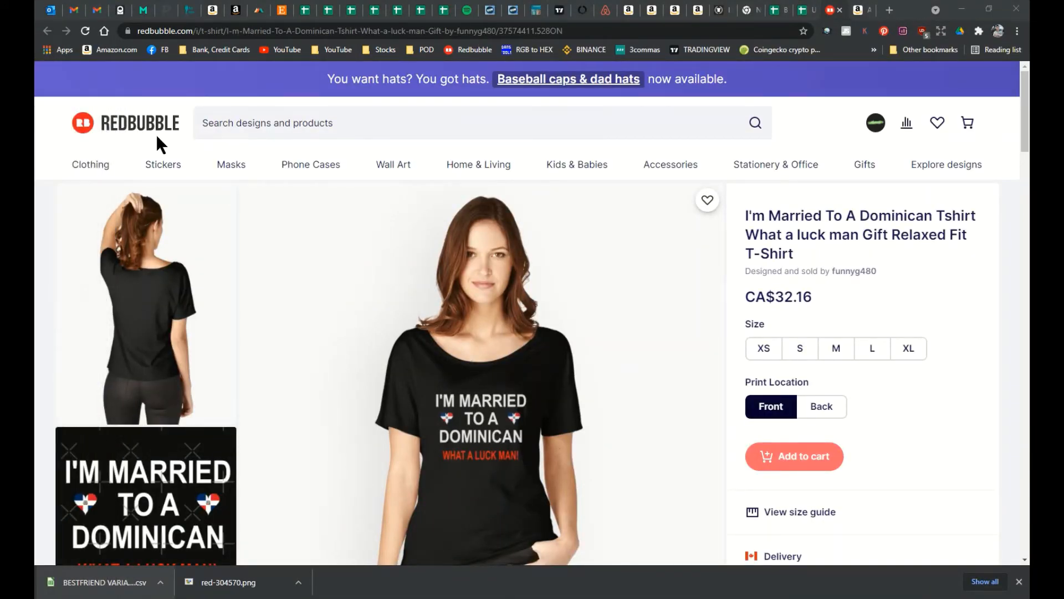
double_click(907, 218)
scroll(881, 232, "down", 15)
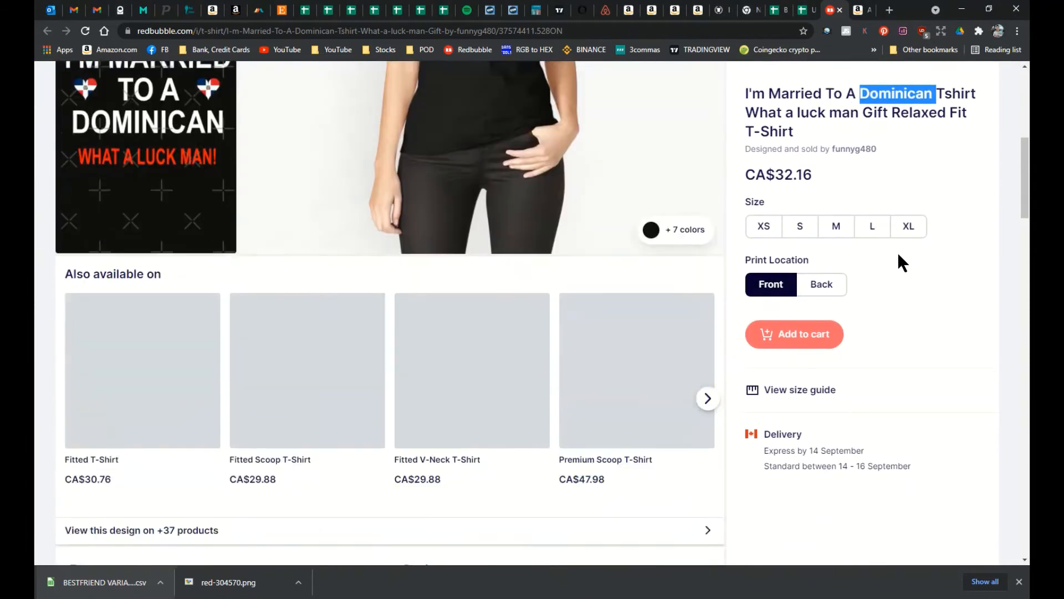
scroll(898, 264, "down", 5)
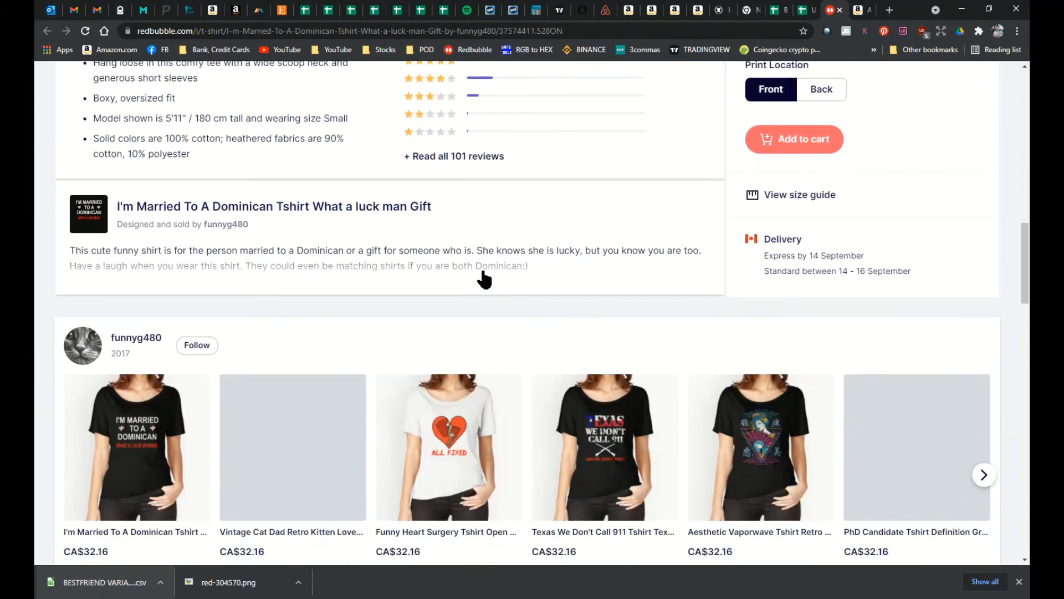
scroll(760, 265, "down", 11)
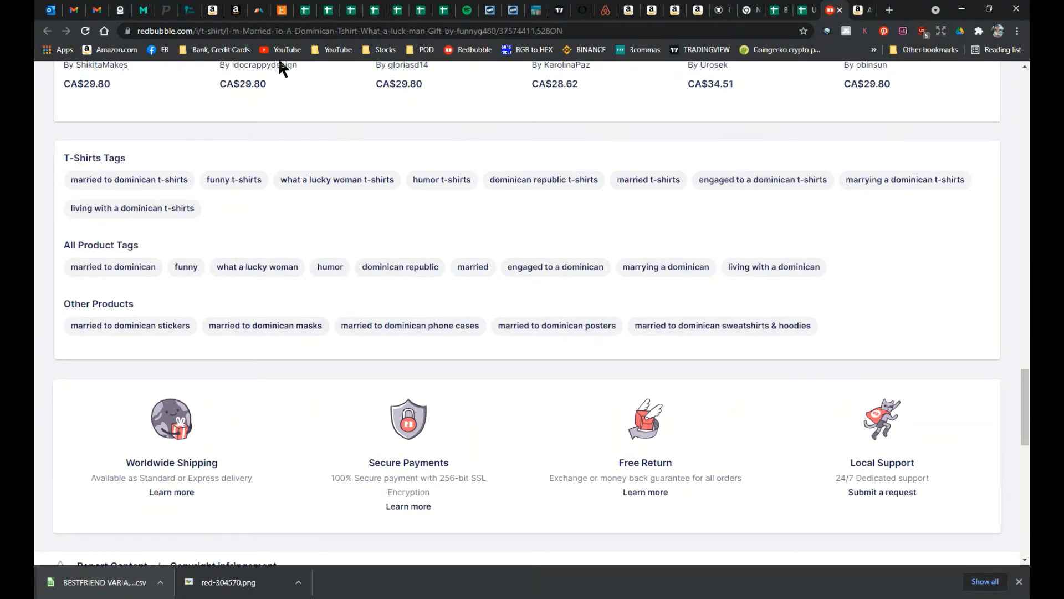
Return to the untitled upload sheet and insert "the Caribbean Island, Dominican culture," after "Dominican Republic," in the C2 description formula.
left_click(444, 11)
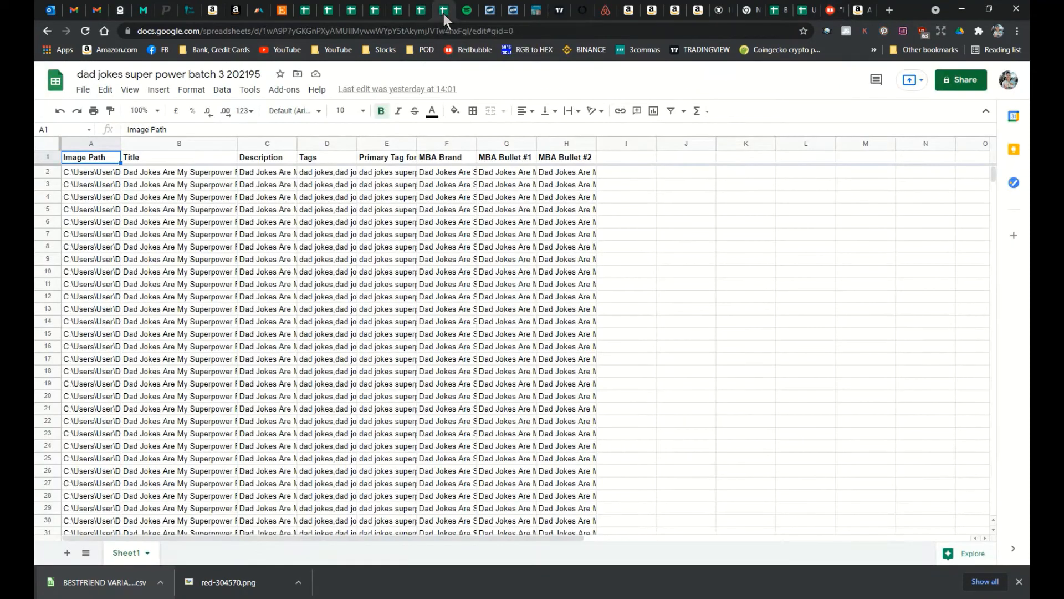
left_click(776, 11)
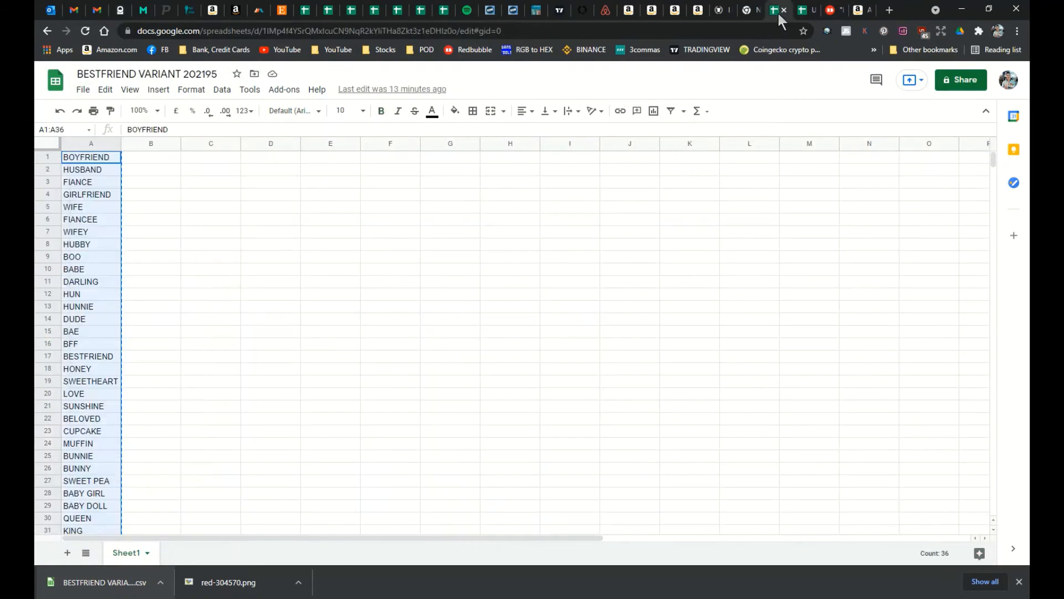
left_click(802, 11)
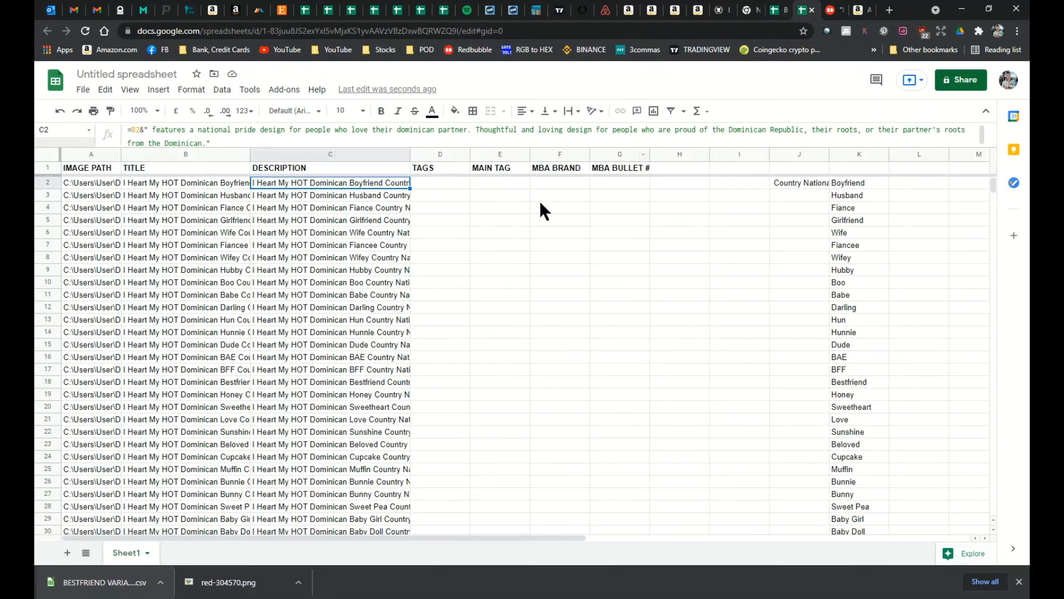
left_click(201, 140)
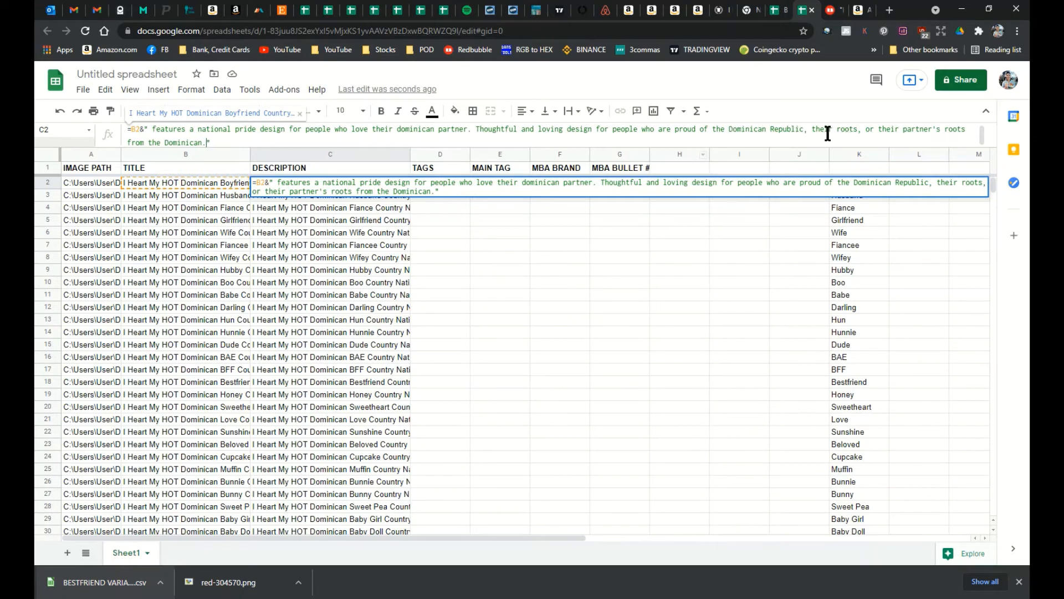
left_click(809, 132)
type("the Car")
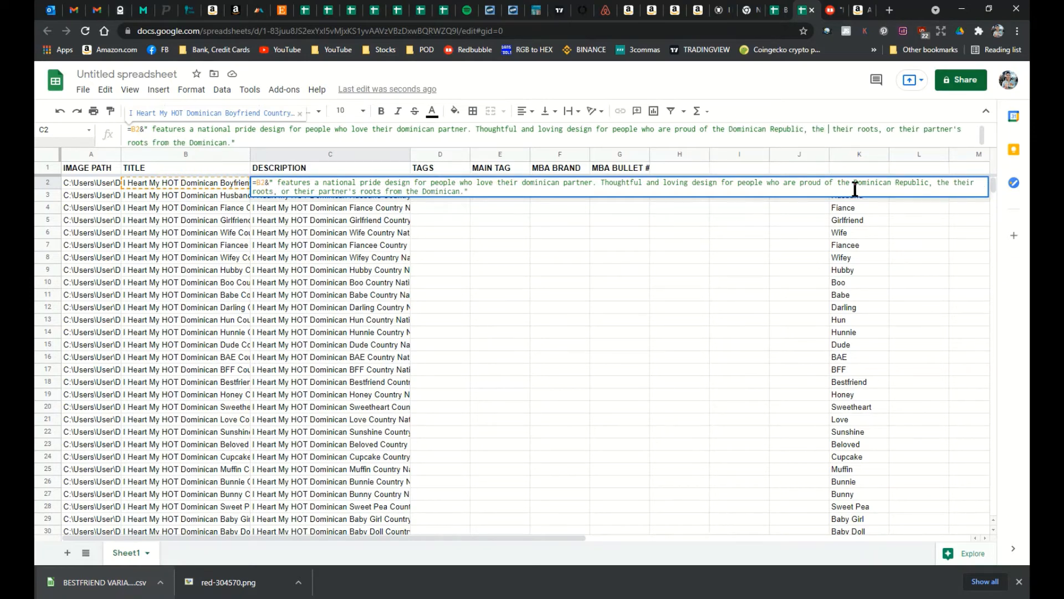
type("i")
type("bbean Island")
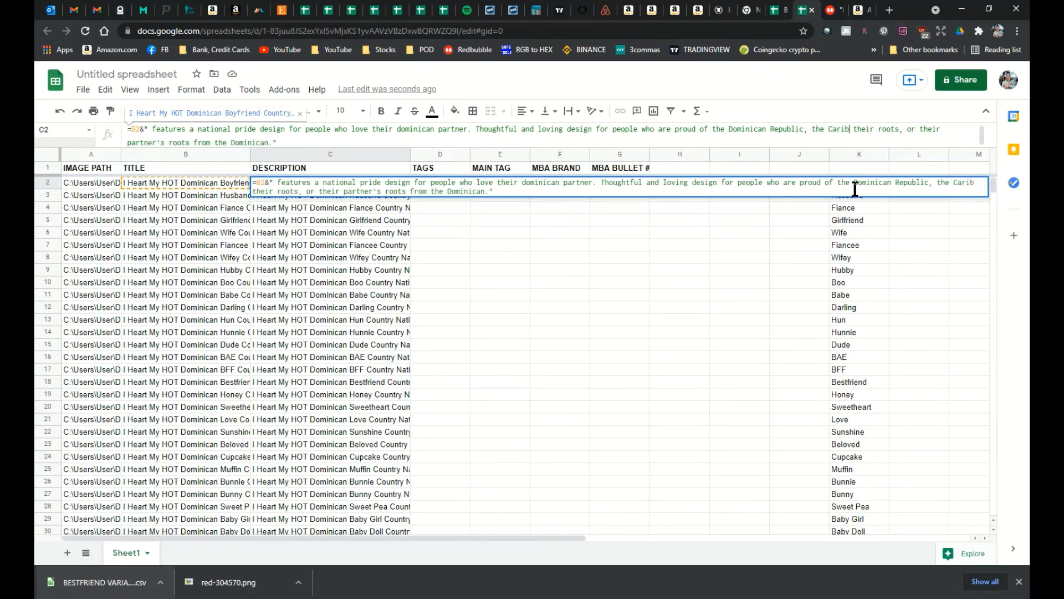
type(", ")
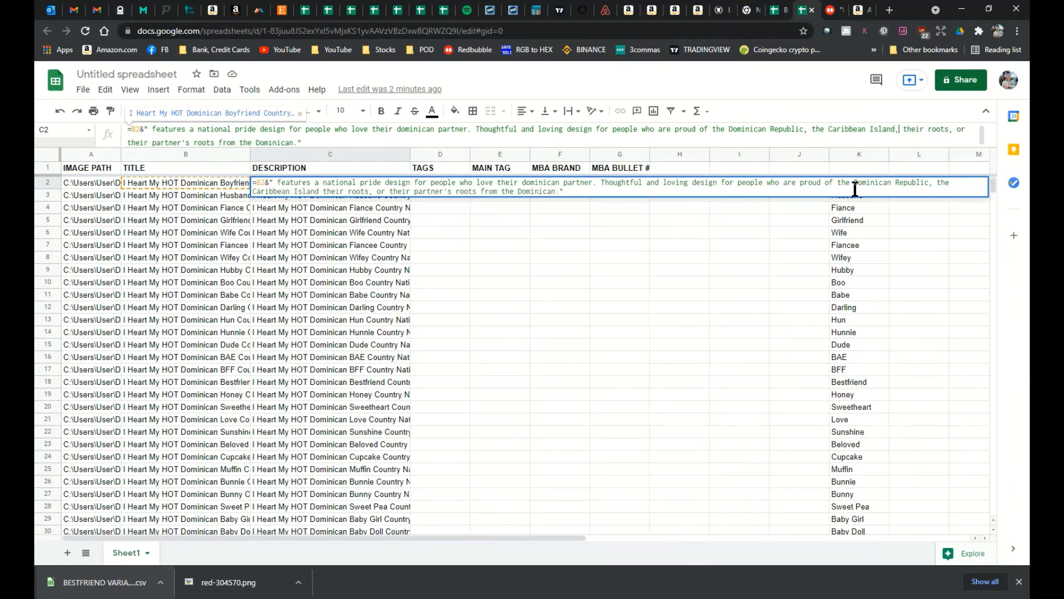
type("Dominican")
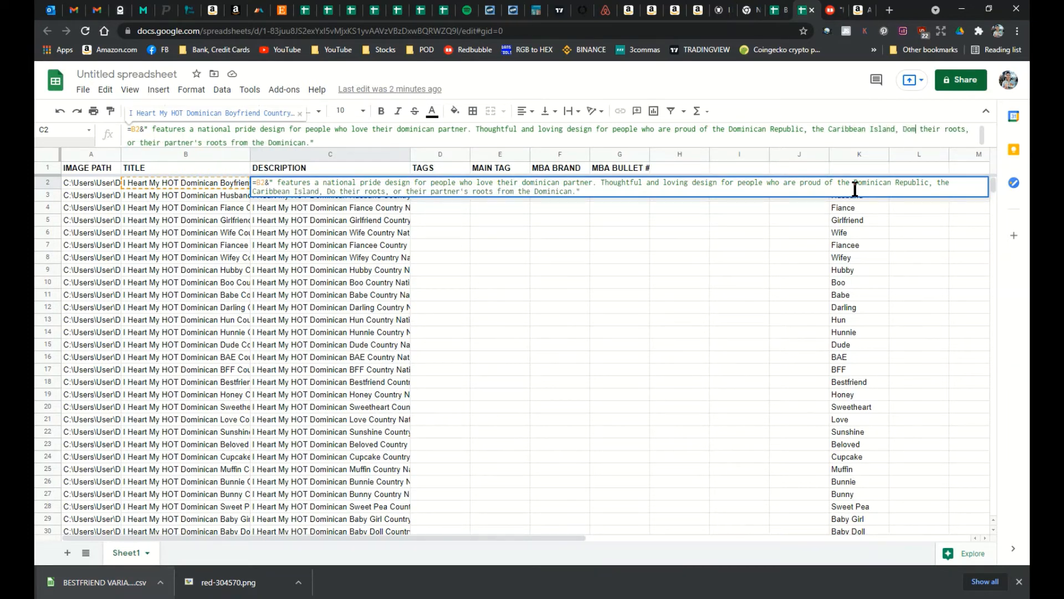
type(" culture,")
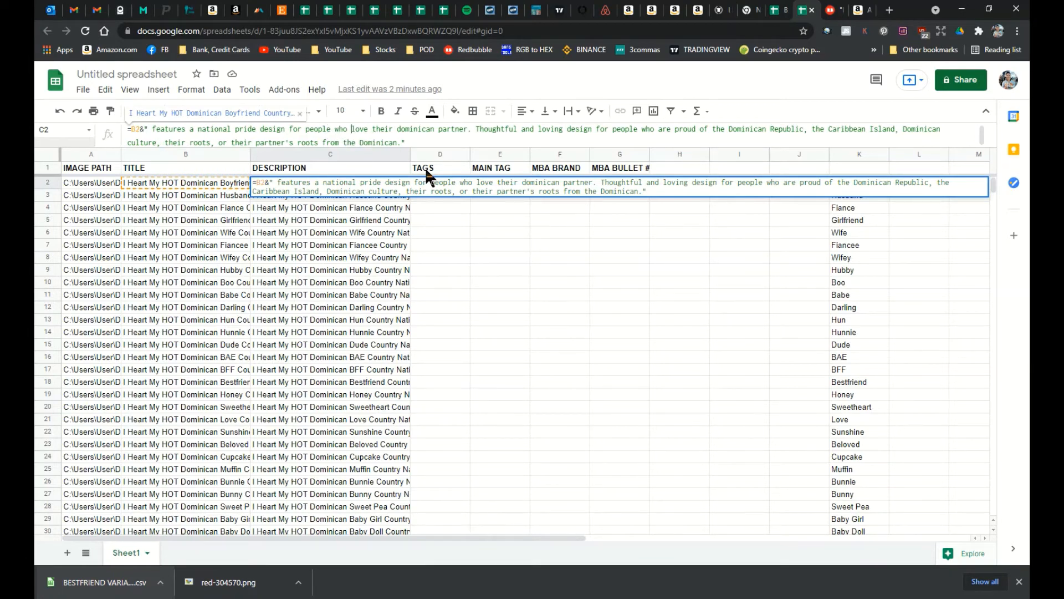
Insert "have Dominican pride and" before "love their dominican partner" in the C2 formula.
type("have Dominic")
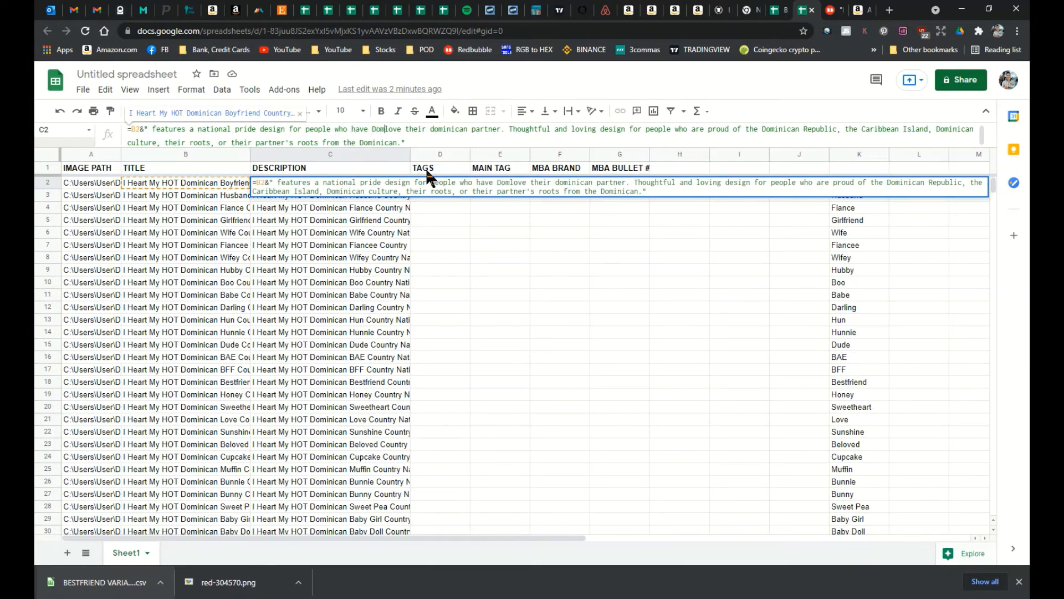
type("an ")
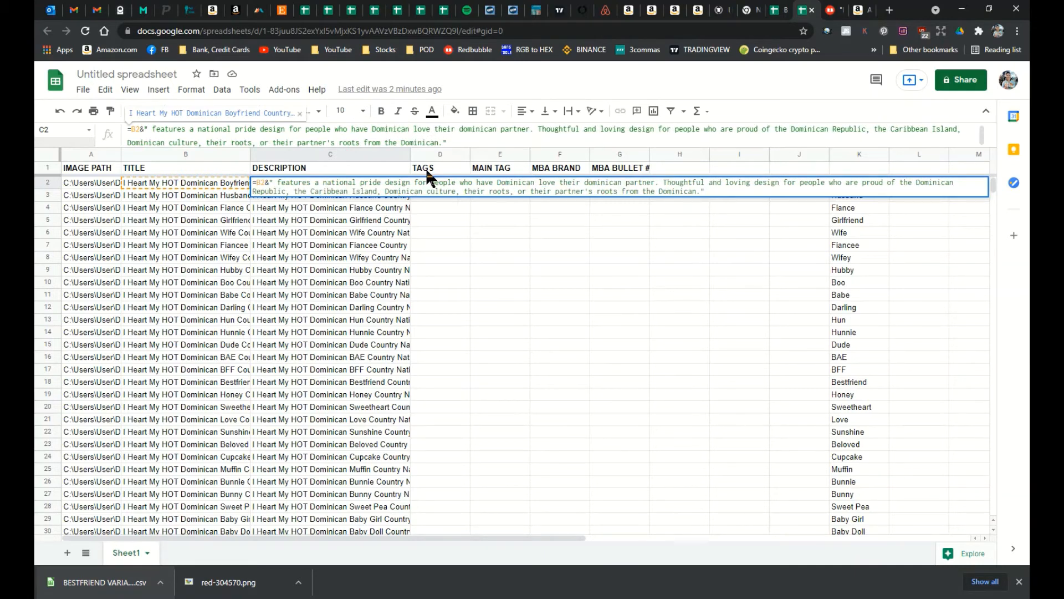
type("pride and")
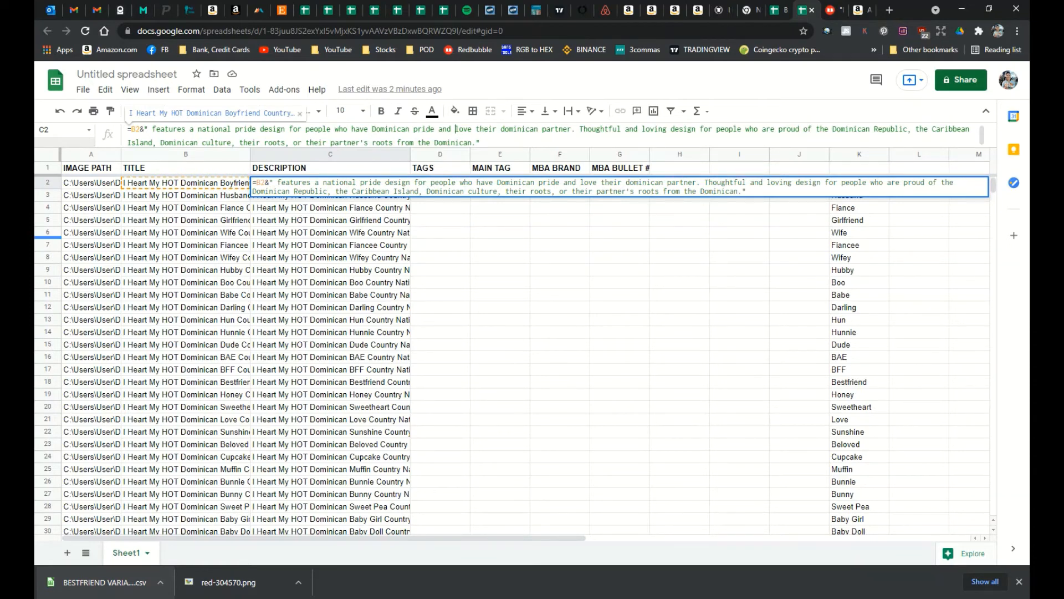
Switch to the Amazon tab, search for "dominican shirt" and review the products and their keyword data.
left_click(851, 11)
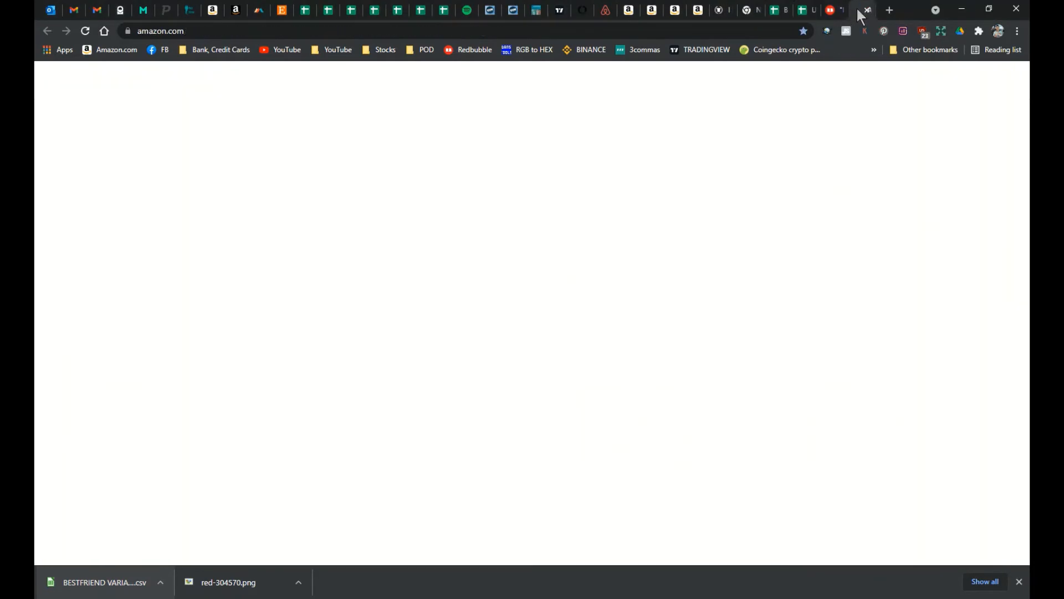
left_click(306, 78)
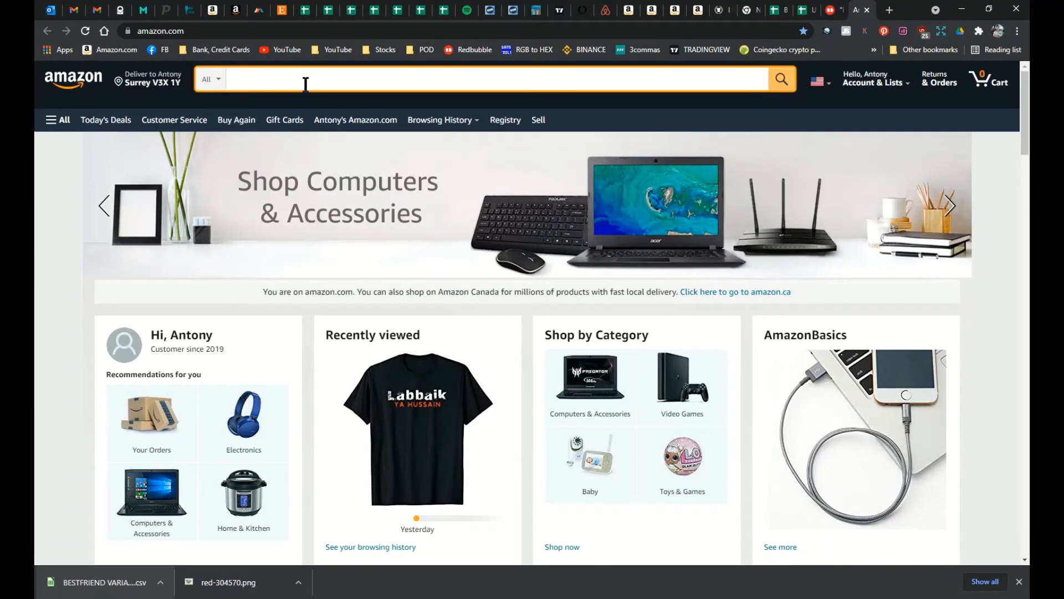
type("dominican shirt")
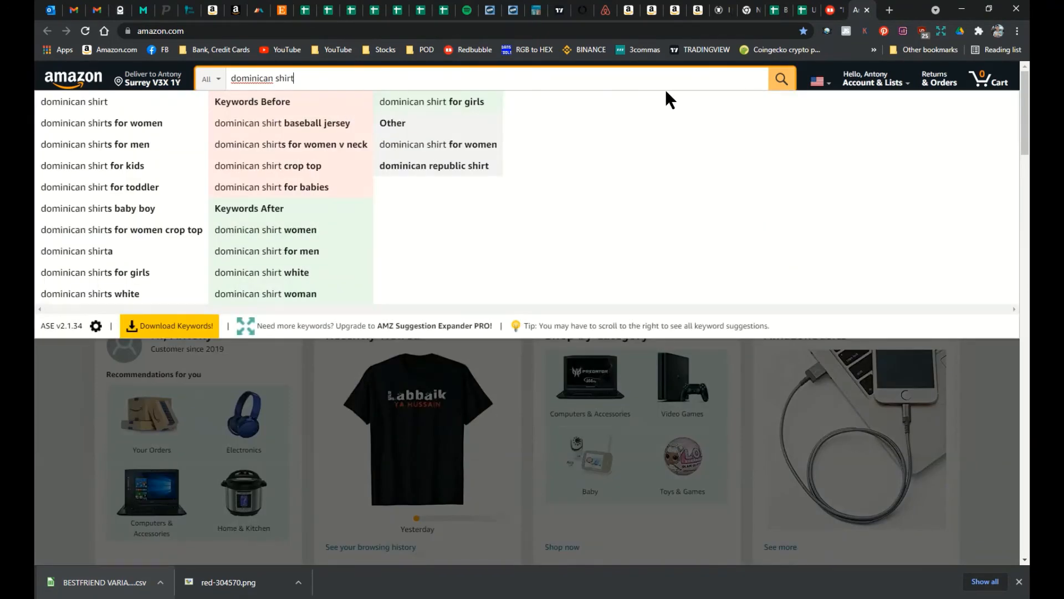
left_click(778, 81)
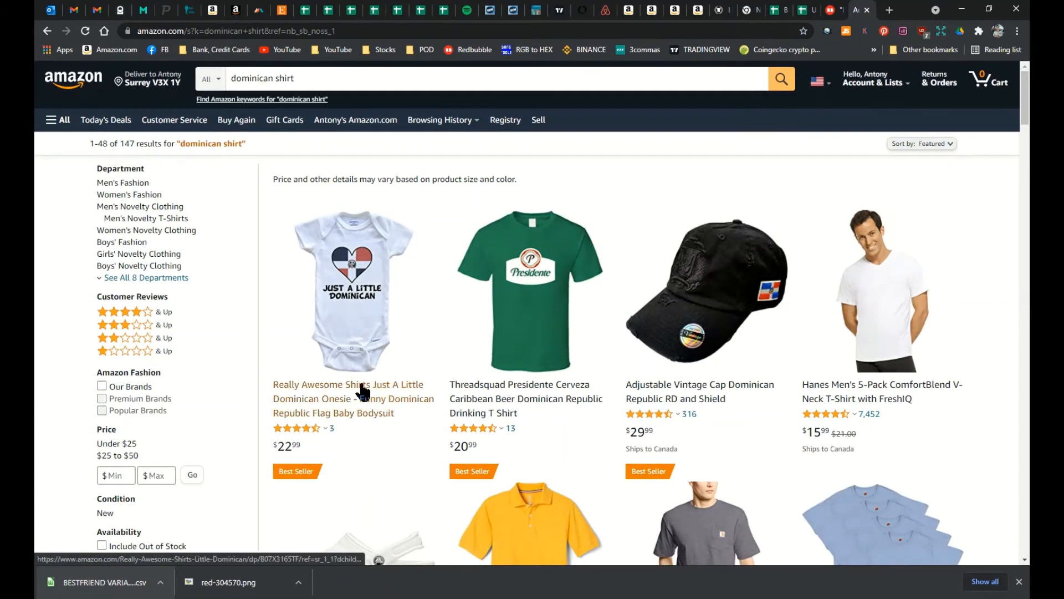
scroll(366, 410, "down", 2)
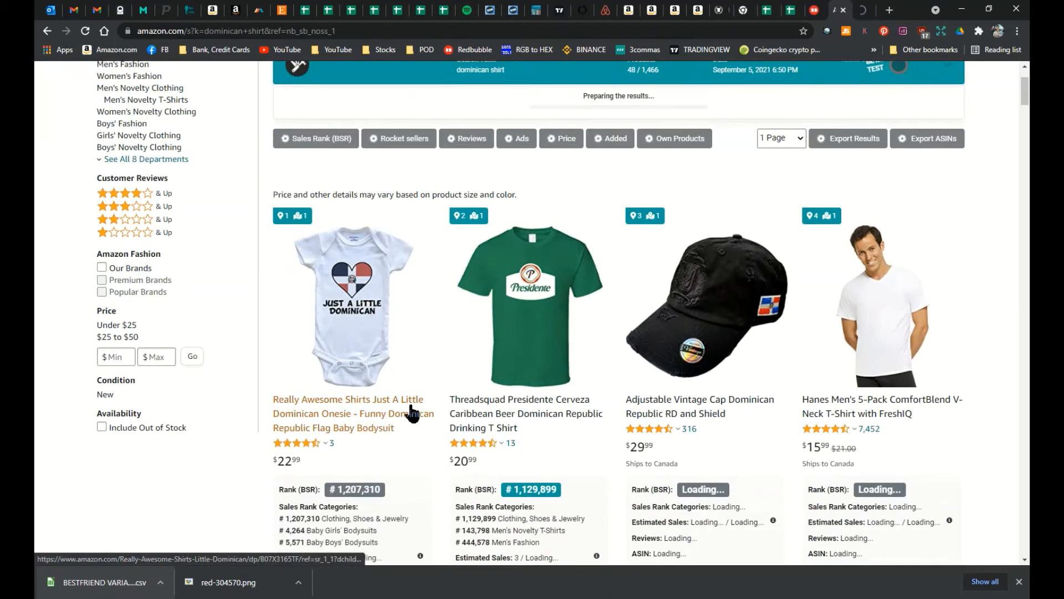
scroll(730, 407, "down", 7)
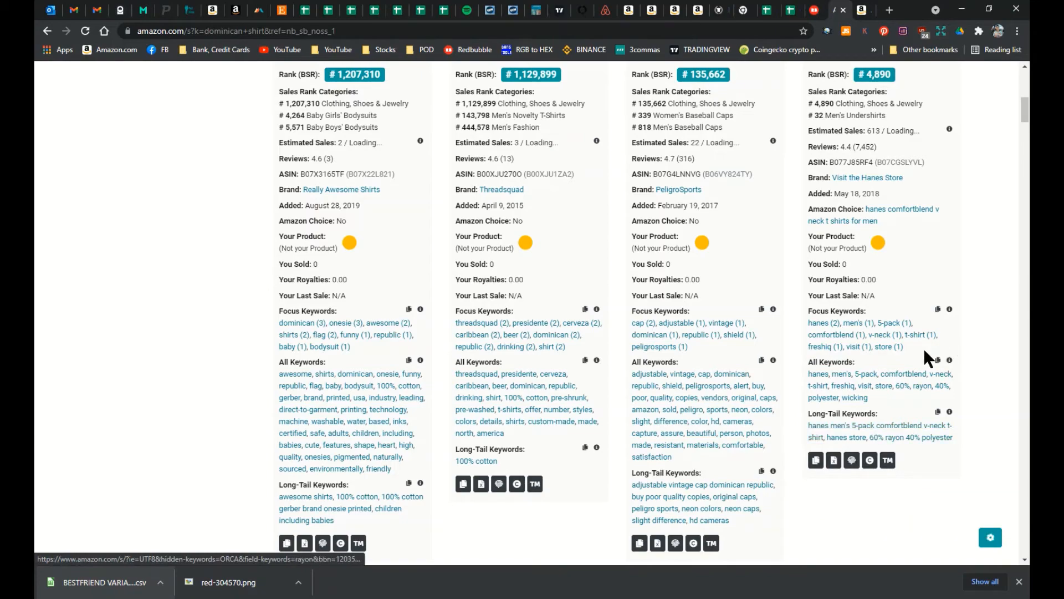
left_click_drag(1027, 106, 1027, 75)
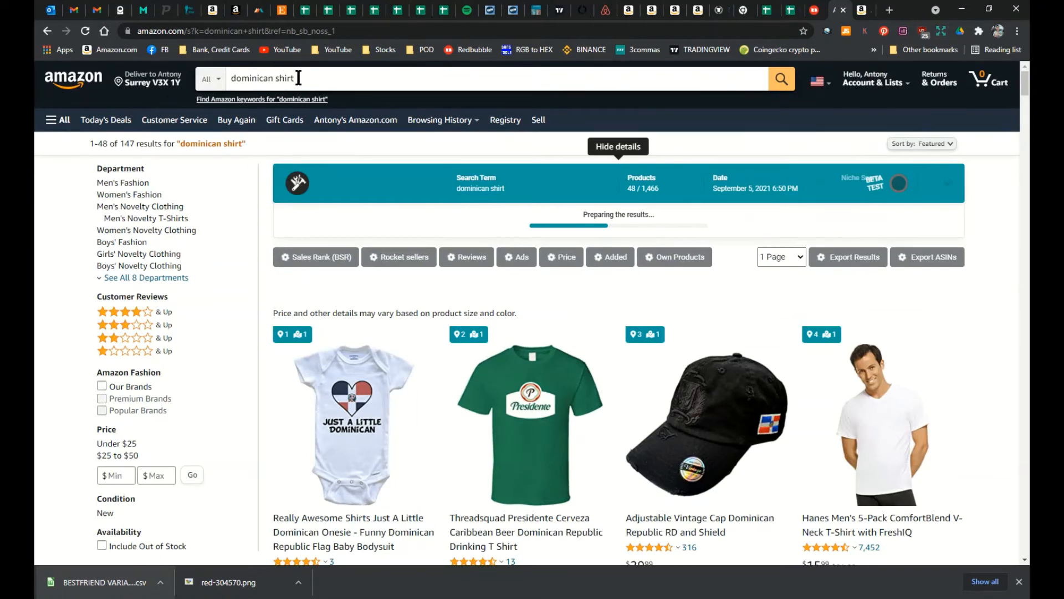
Shorten the Amazon search term to "dominican" and examine the keyword suggestions.
left_click(324, 78)
key("BackSpace")
key("BackSpace")
key("BackSpace")
key("BackSpace")
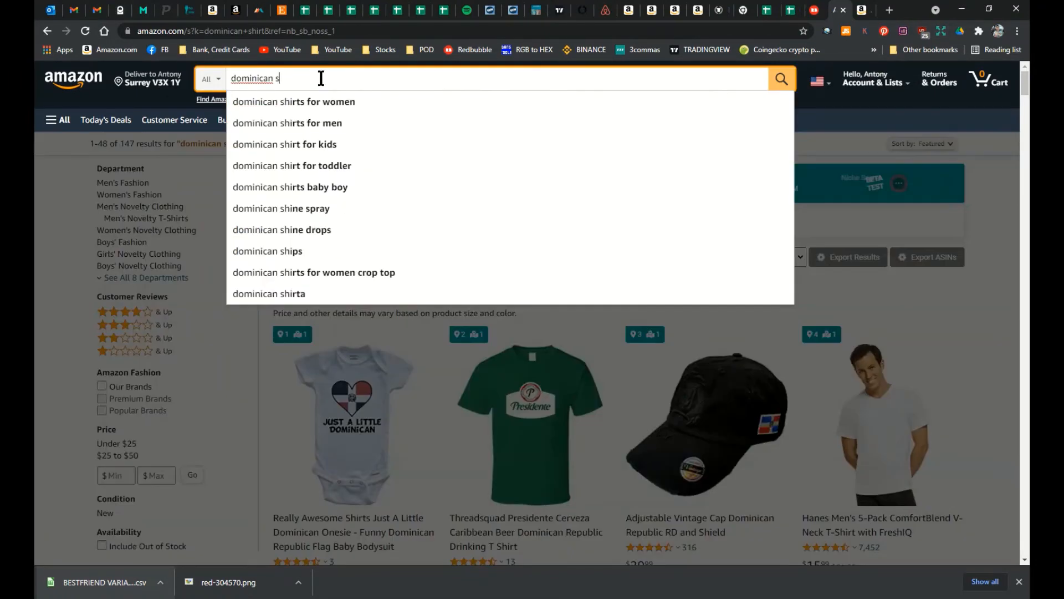
key("BackSpace")
key("BackSpace")
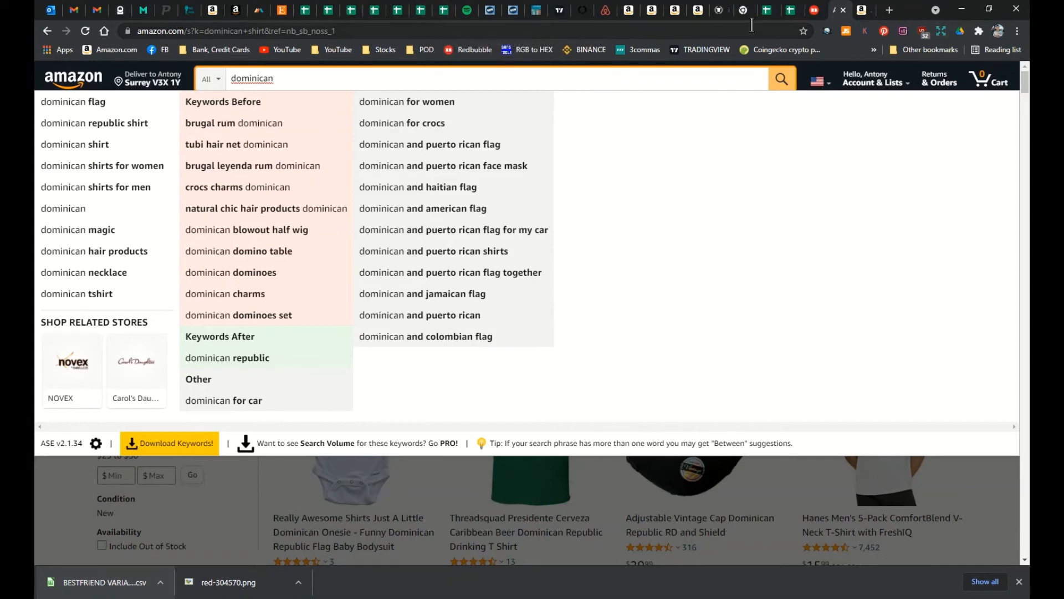
Return to the untitled spreadsheet and insert "dominican flag and heart and" before "national pride design" in the C2 description formula.
left_click(790, 10)
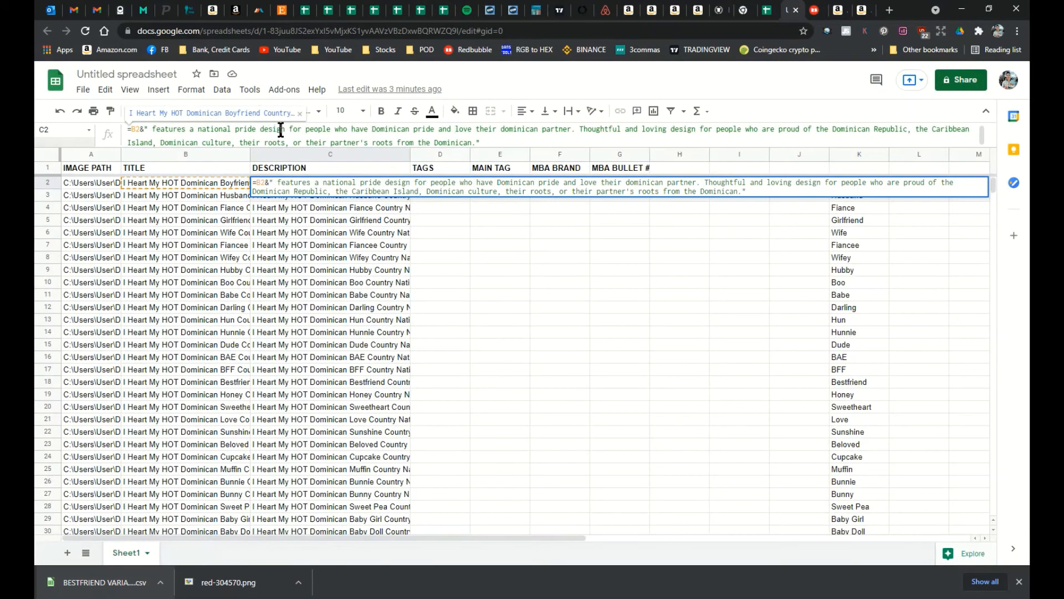
left_click(290, 130)
type("dominica")
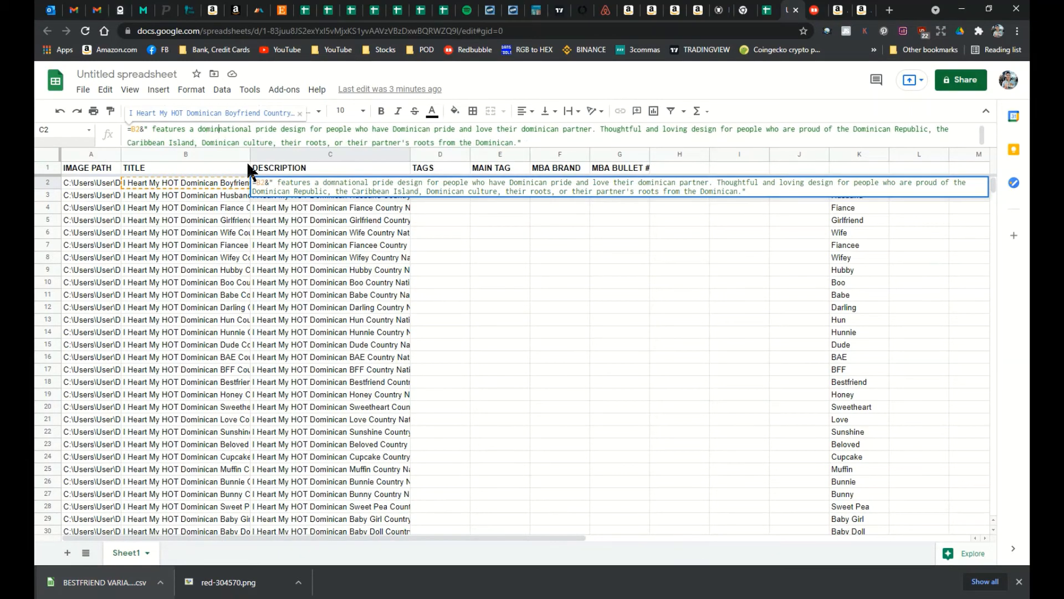
type("n flag and heart")
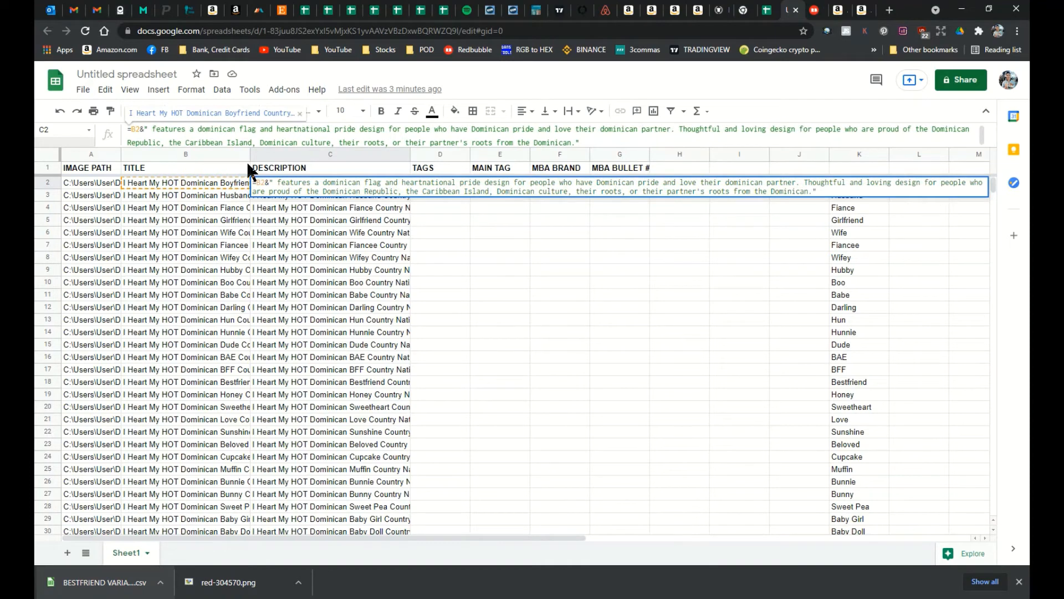
type(" an")
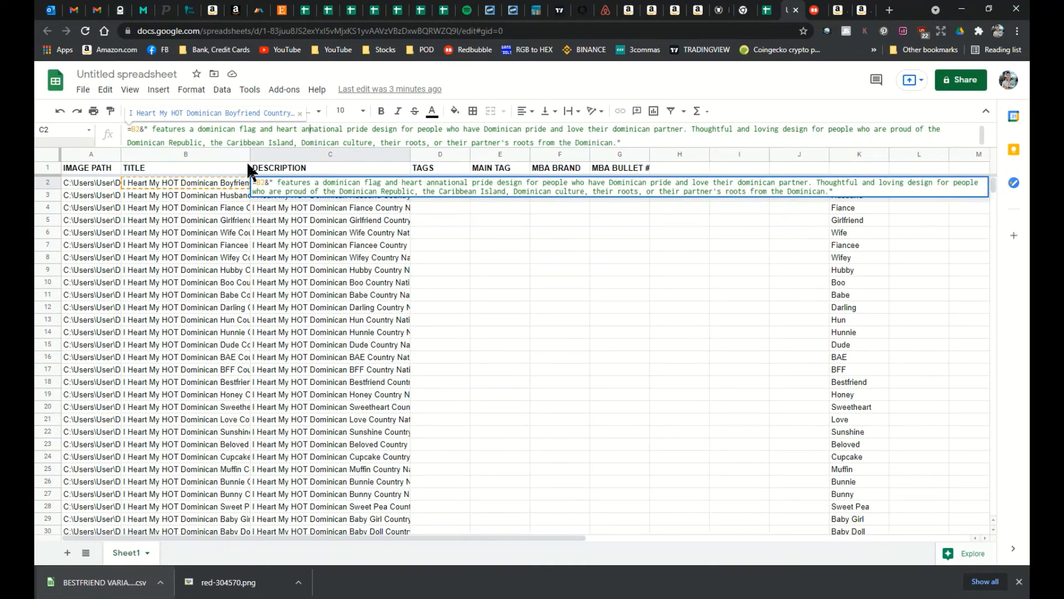
type("d")
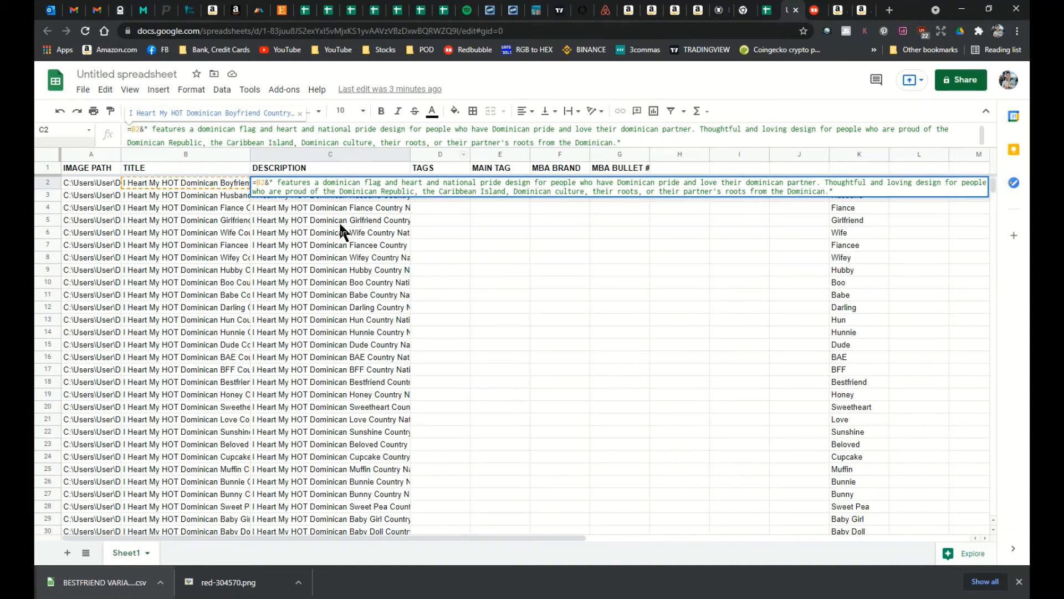
left_click(463, 245)
Fill the updated C2 description formula down through C37 and spot-check the last filled rows.
left_click(405, 186)
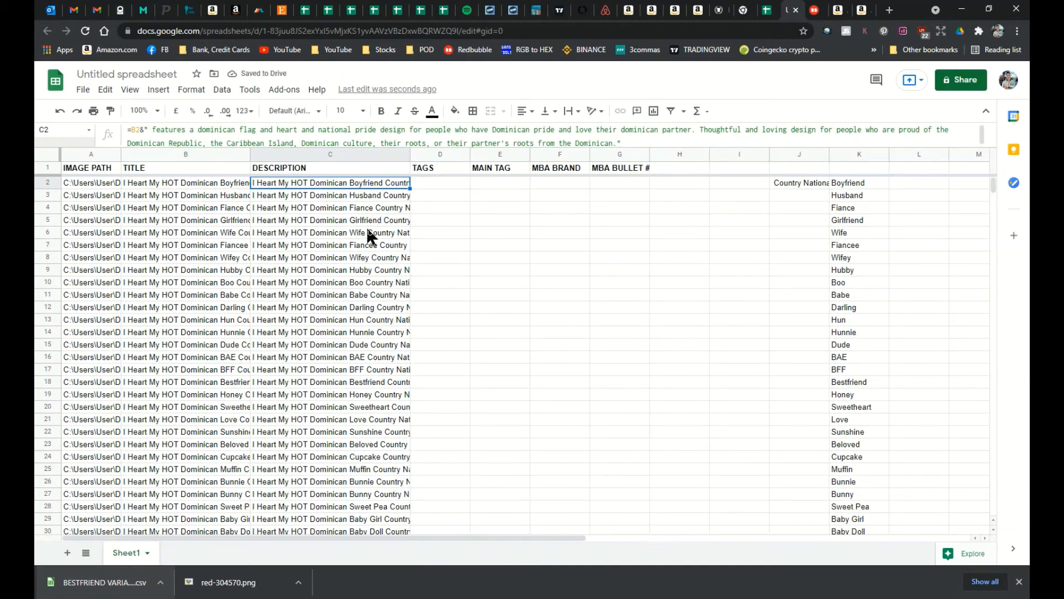
scroll(378, 329, "down", 3)
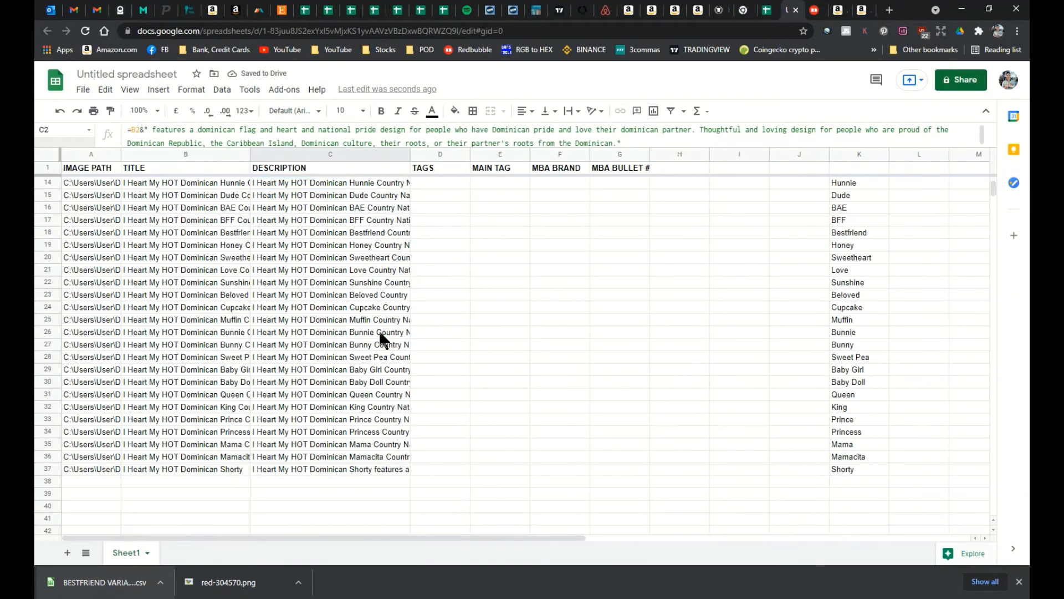
left_click(342, 470)
scroll(341, 467, "up", 3)
scroll(358, 470, "up", 1)
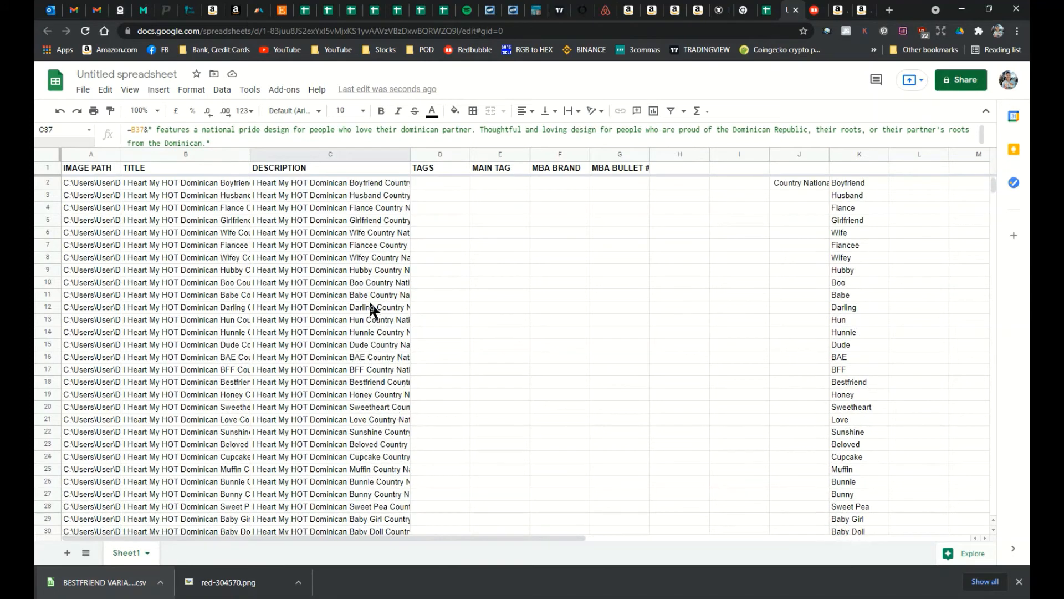
left_click(364, 183)
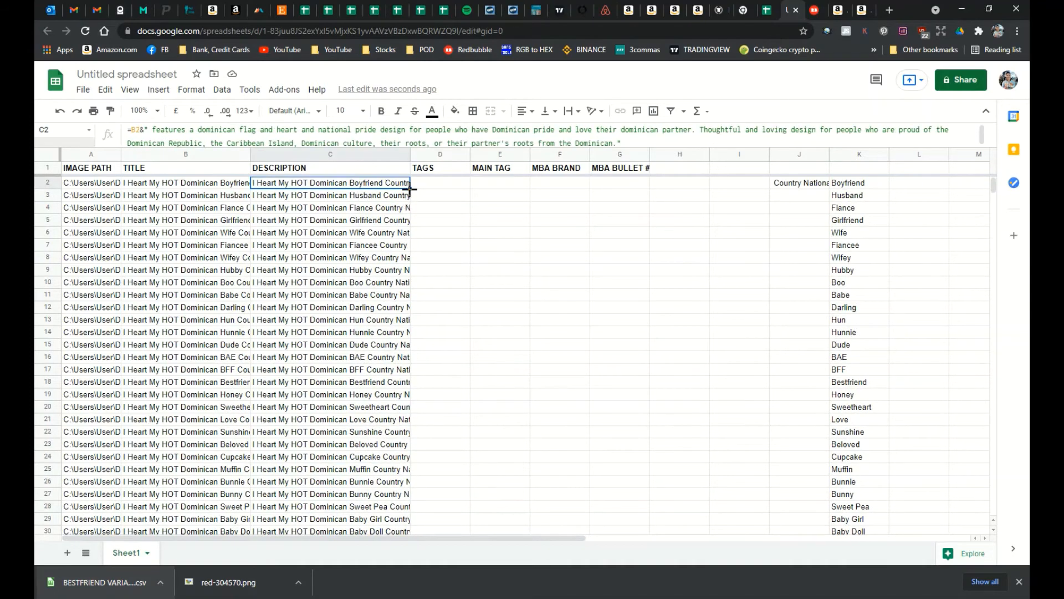
left_click_drag(410, 189, 388, 278)
left_click(333, 281)
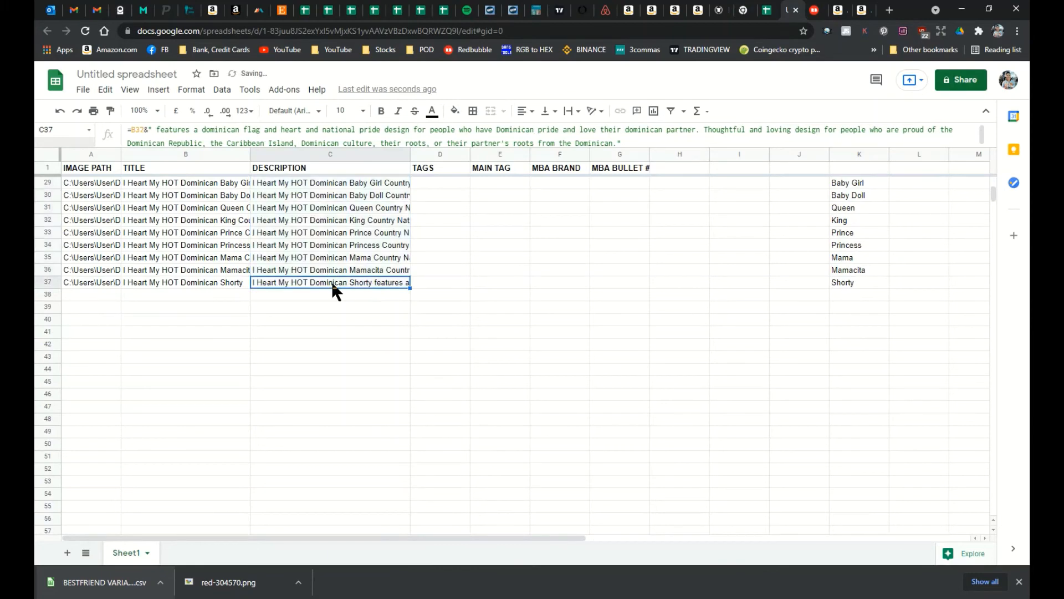
key("Up")
key("Up")
key("Up")
key("Up")
key("Up")
key("Up")
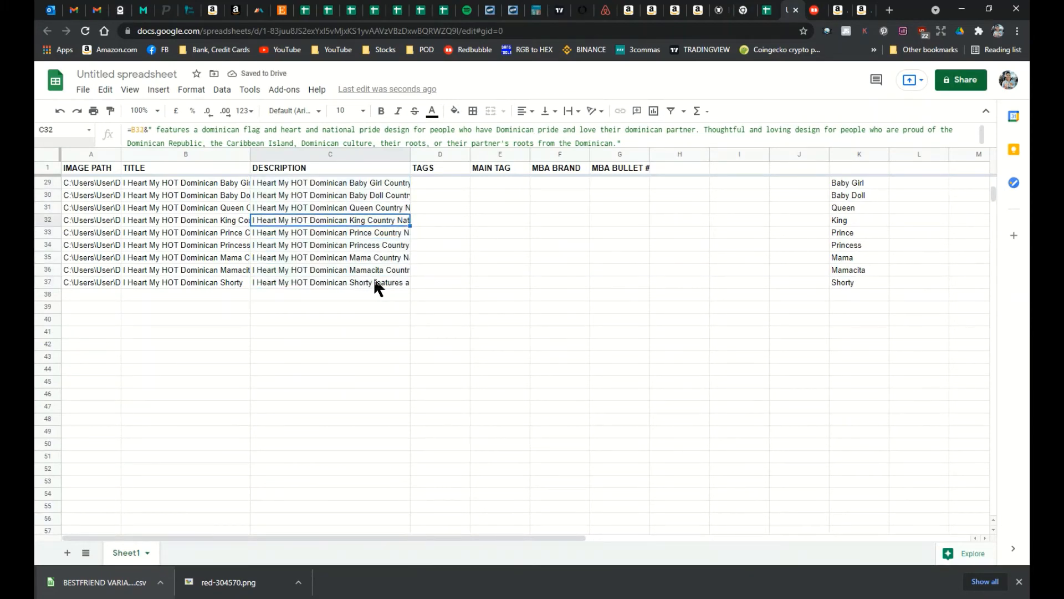
Convert the description formulas in C2:C37 to plain text by copying them and pasting values only in place.
scroll(444, 223, "up", 6)
left_click(338, 182)
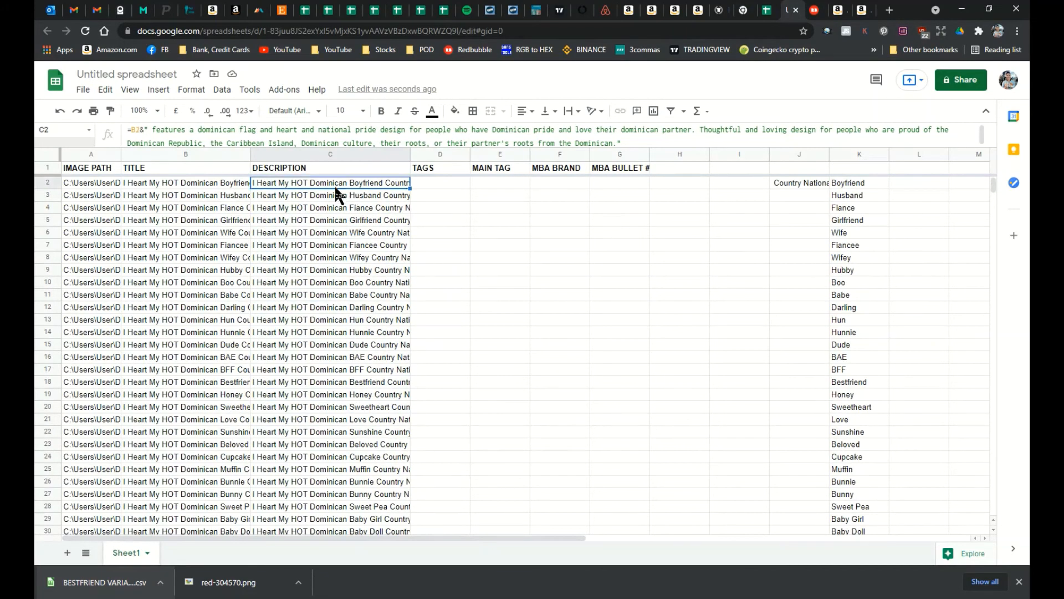
scroll(340, 326, "down", 6)
left_click(336, 407, "shift")
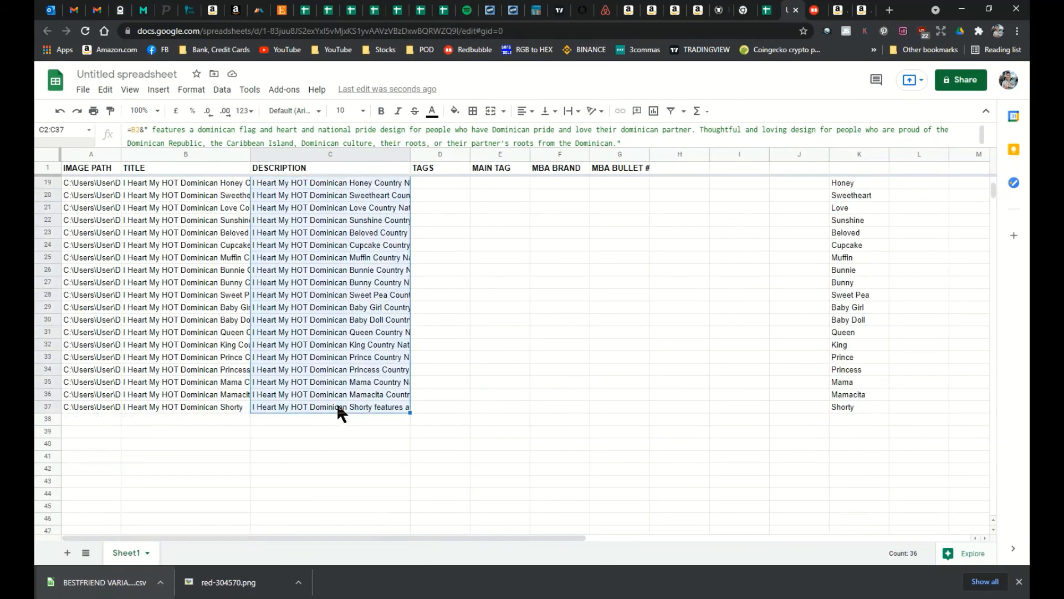
right_click(338, 340)
left_click(395, 178)
scroll(355, 204, "up", 6)
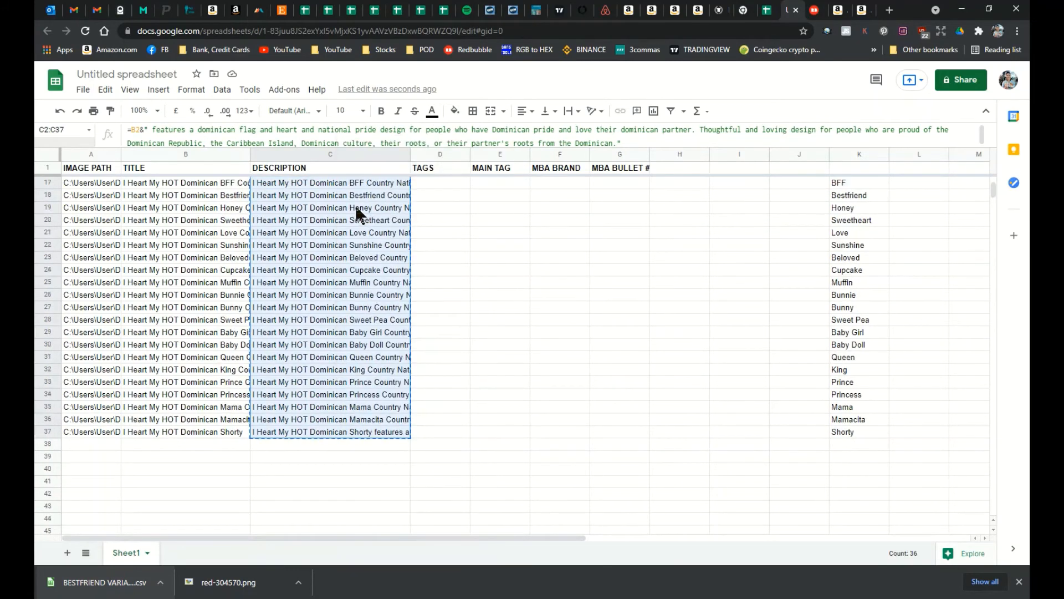
right_click(335, 190)
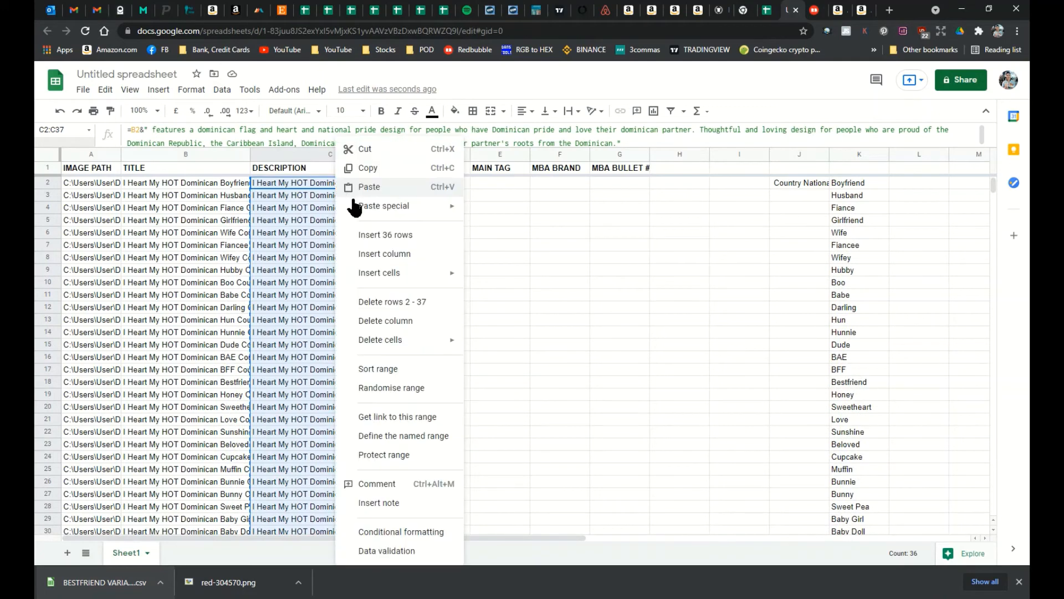
mouse_move(380, 206)
left_click(523, 213)
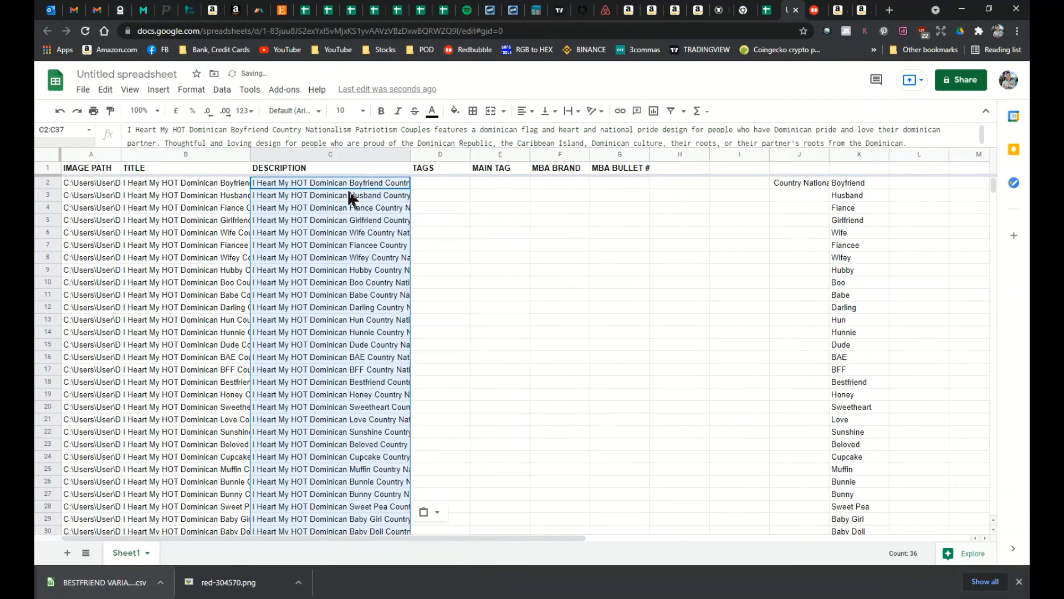
Check the converted descriptions row by row from C2 down to C12.
left_click(356, 185)
key("Down")
key("Down")
key("Down")
key("Down")
key("Down")
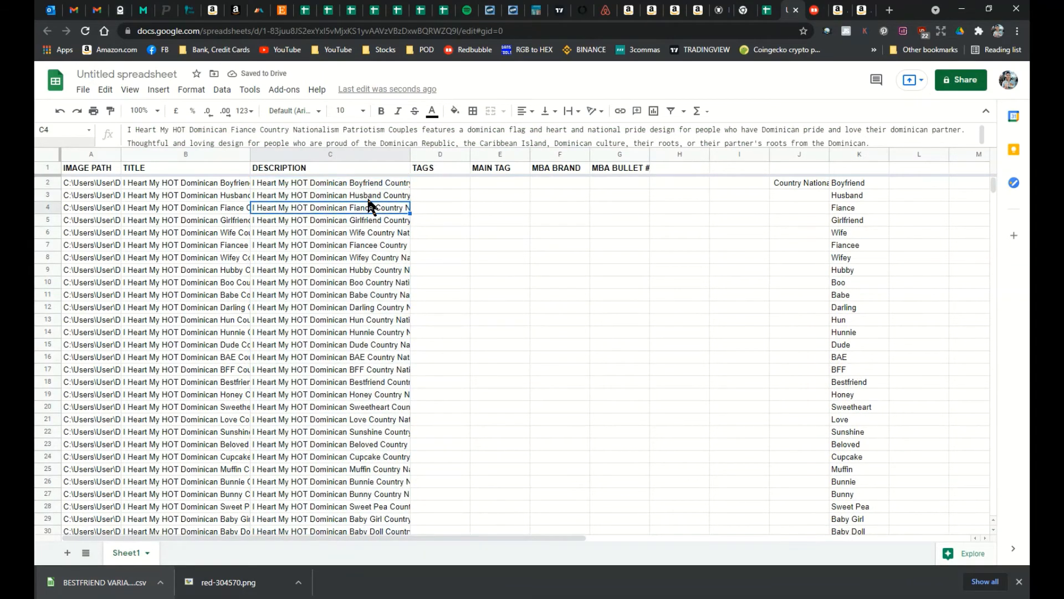
key("Down")
key("Down")
key("Down")
key("Down")
key("Down")
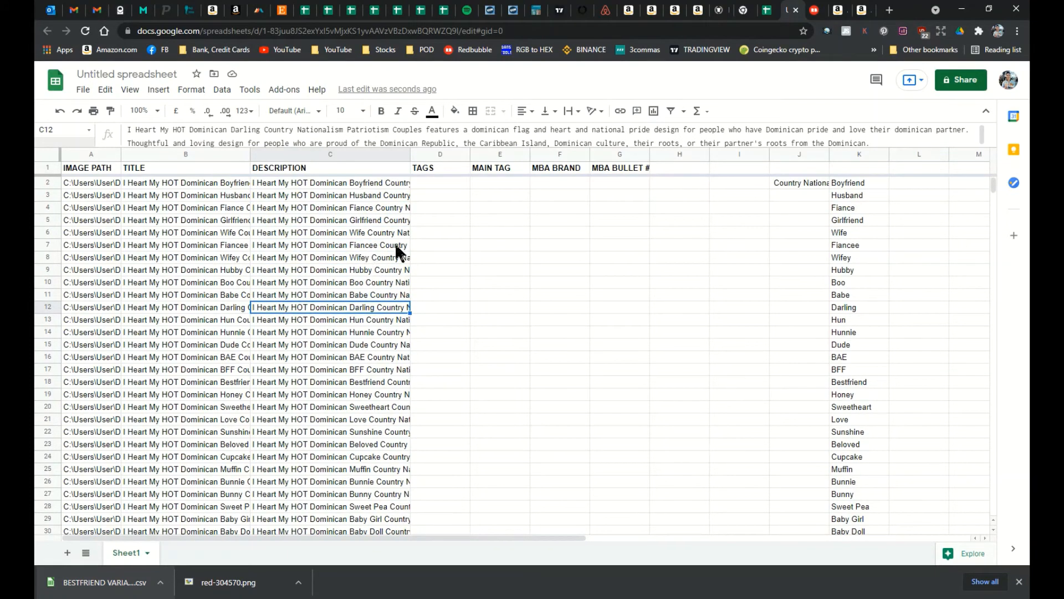
Enter "dominican republic,dominican flag,couples,friendship,relationship shirts,couples shirts,matching couples," as tags in D2.
left_click(439, 184)
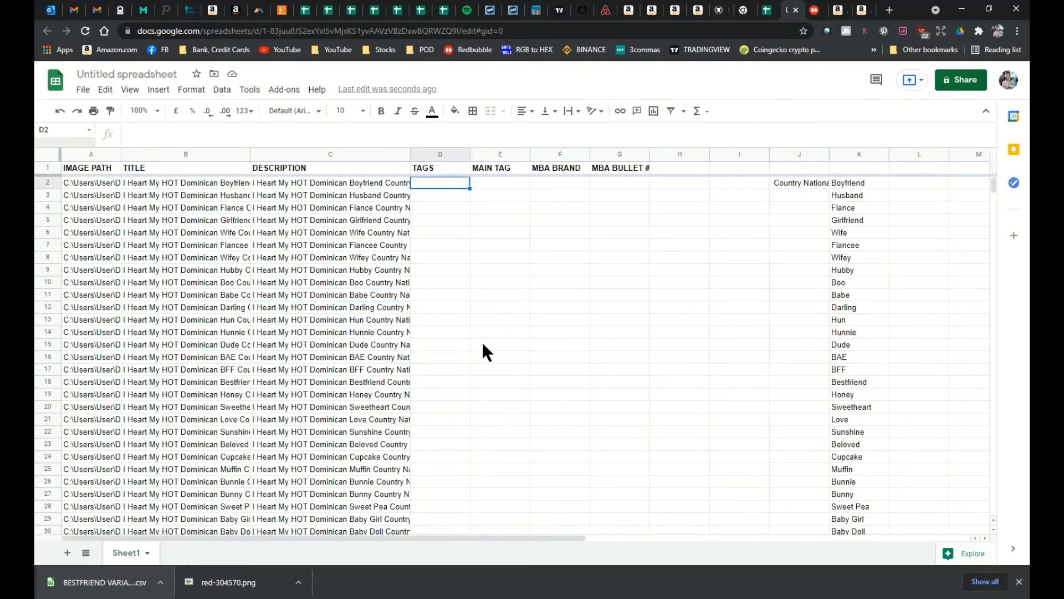
type("do")
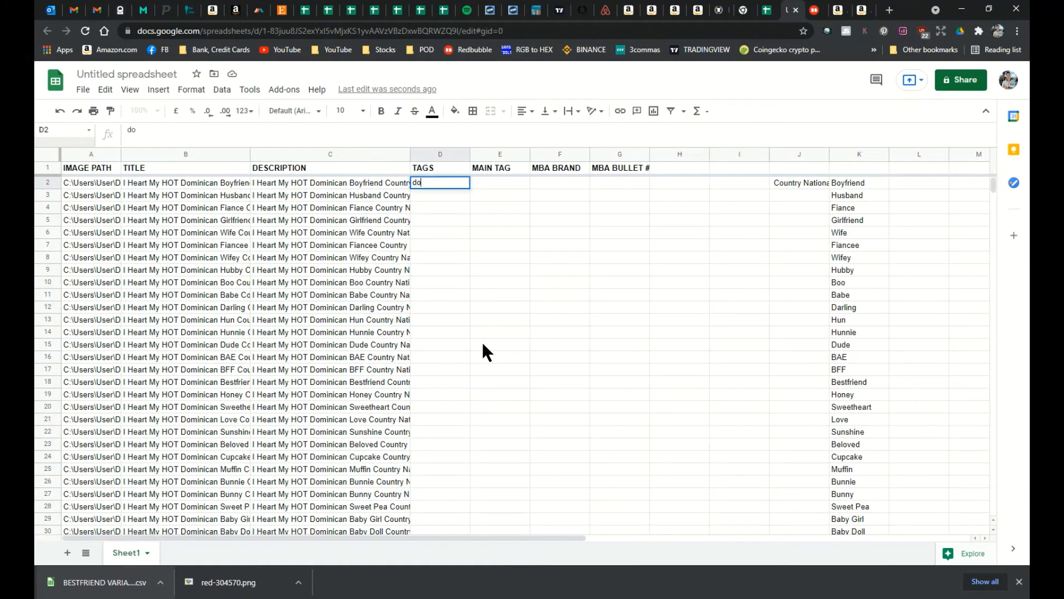
type("minican republ")
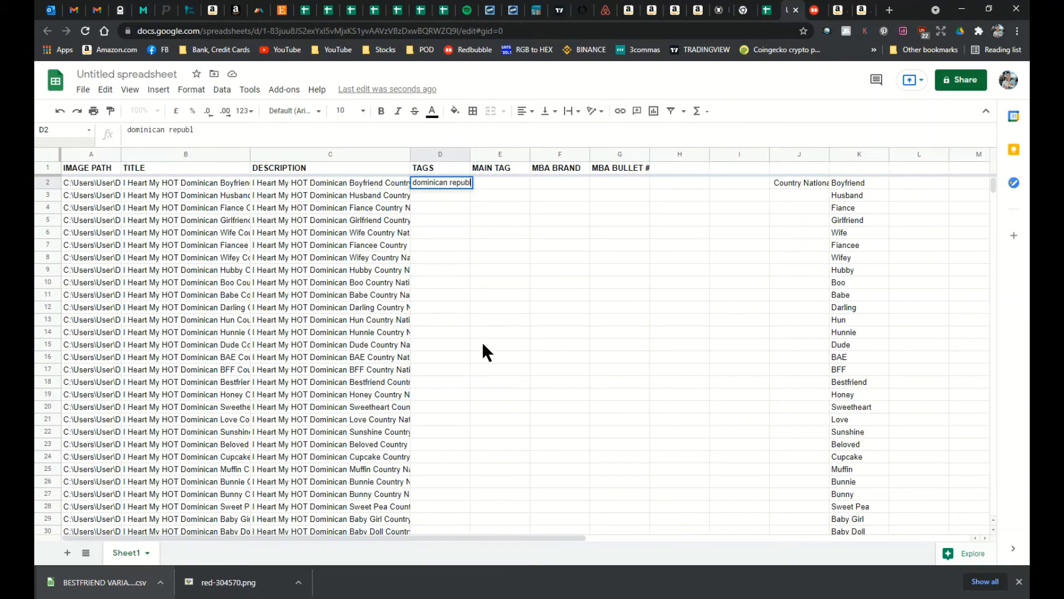
type("ic,dominican flag,")
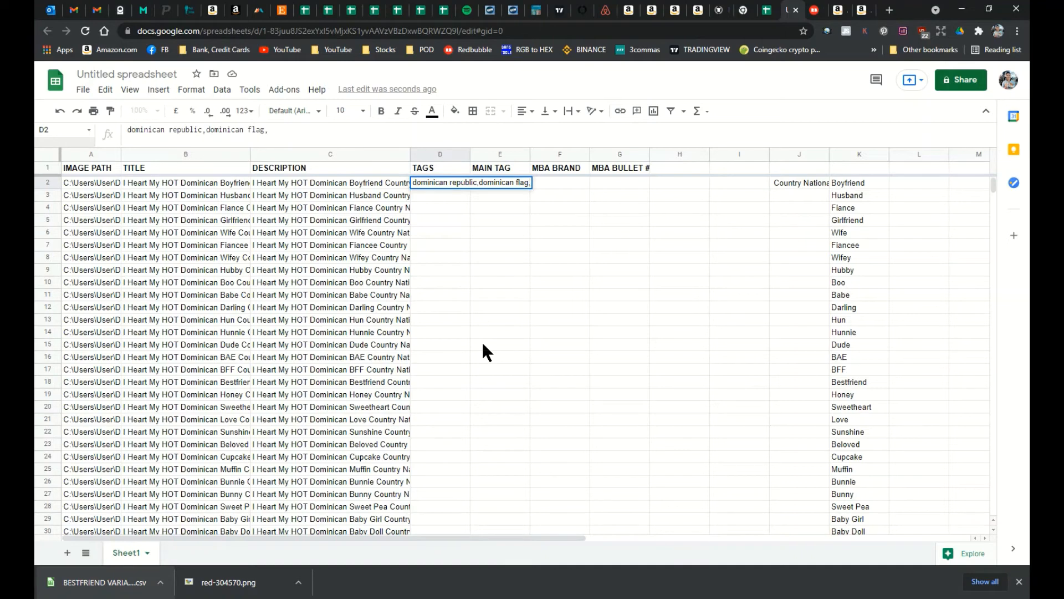
type("couples,friendship,re")
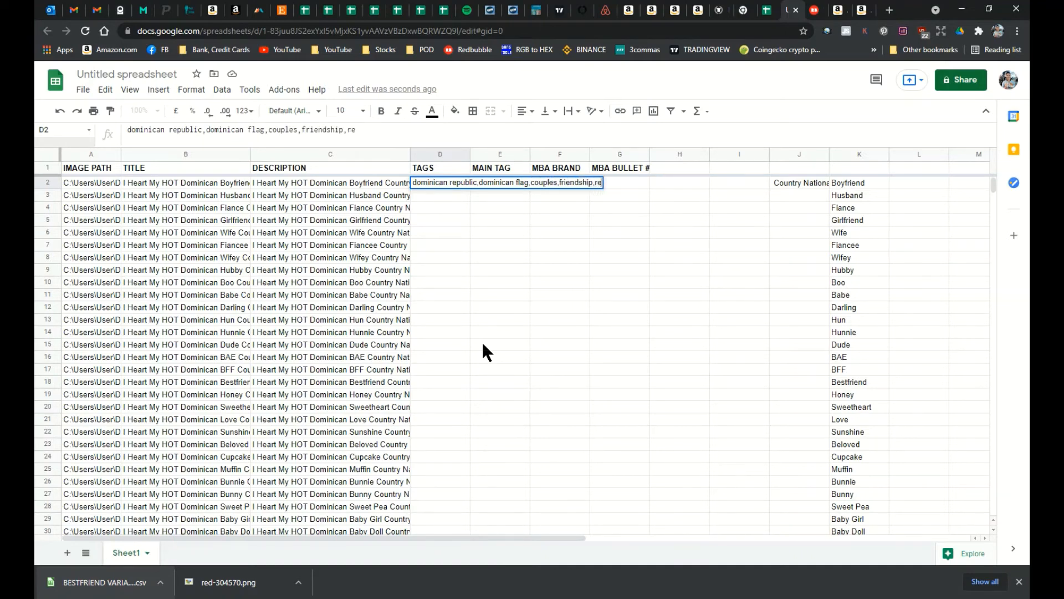
type("lationship")
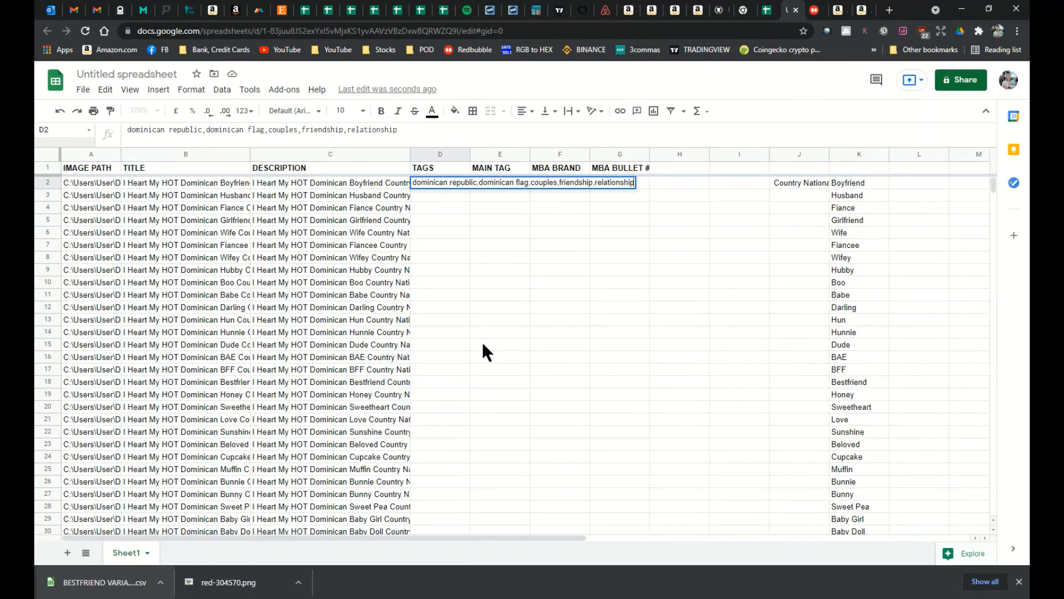
type(" shirts,couples")
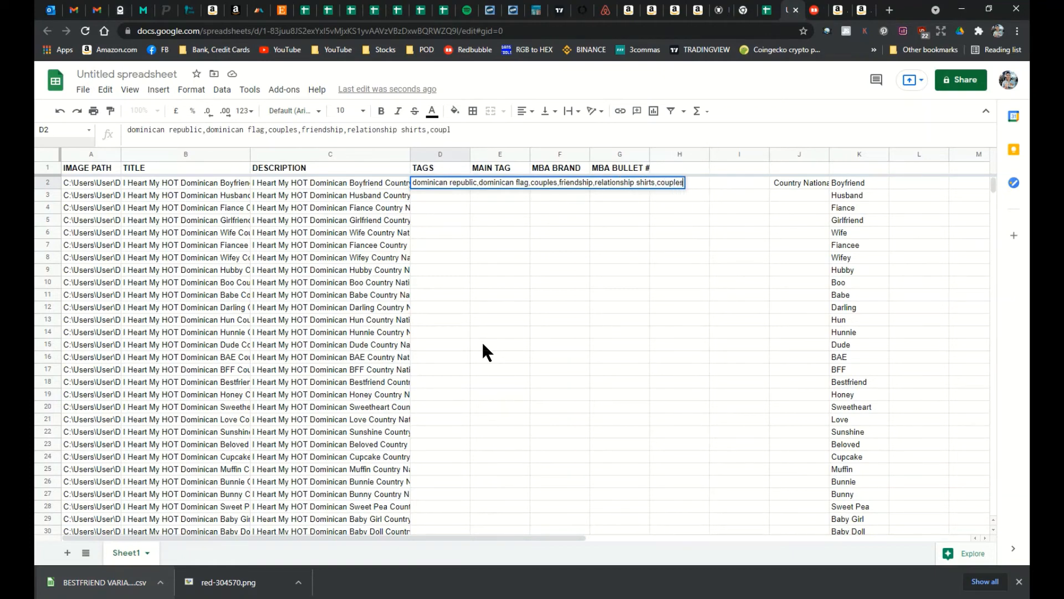
type(" shirts,matching couples,")
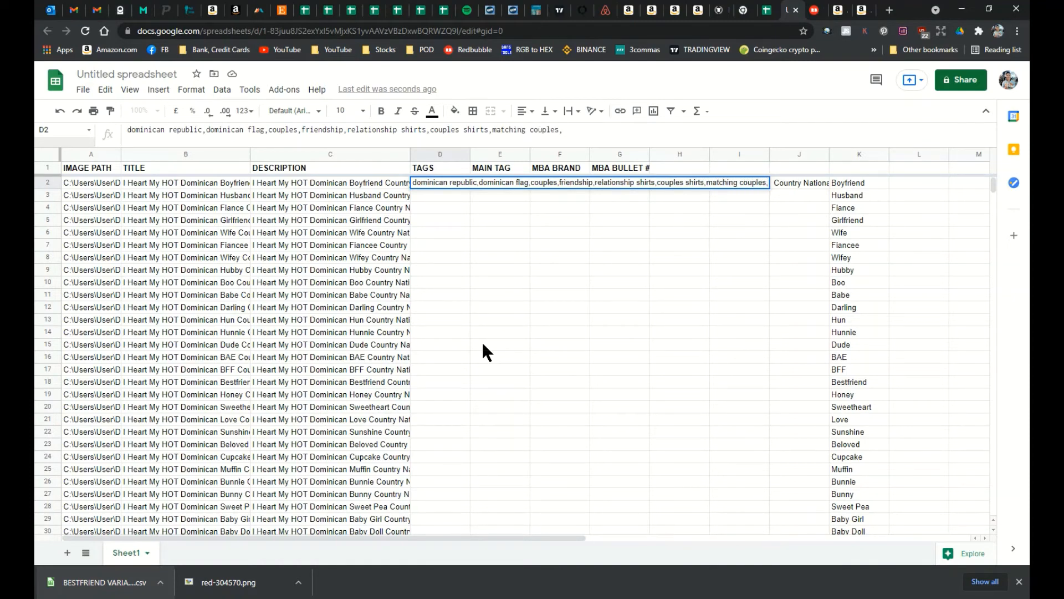
Close the Redbubble and Amazon search tabs, and open the "dad jokes super power batch 3 202195" spreadsheet for reference.
left_click(820, 11)
left_click(820, 11)
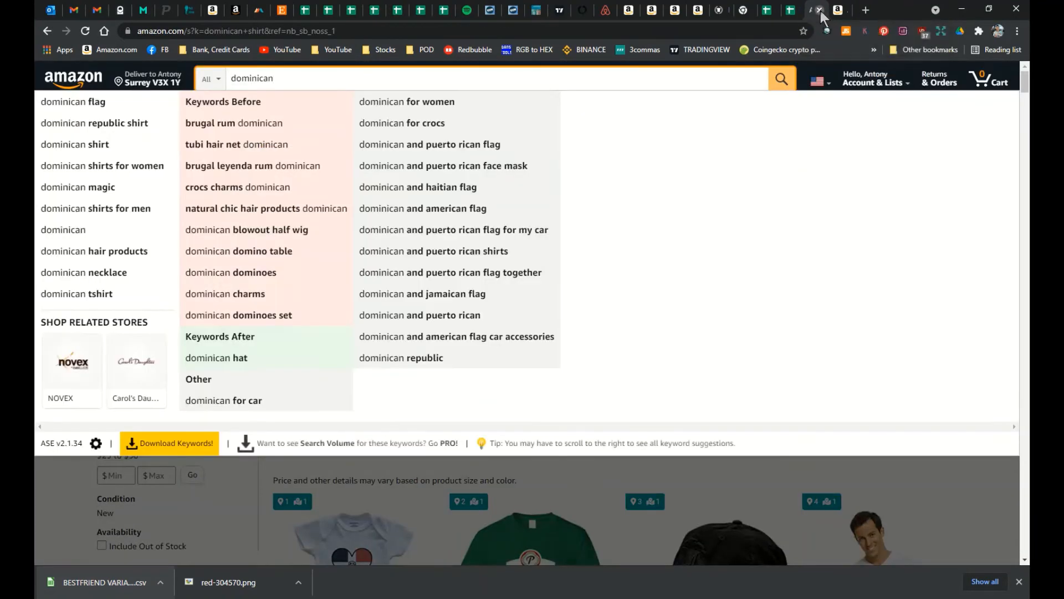
left_click(820, 11)
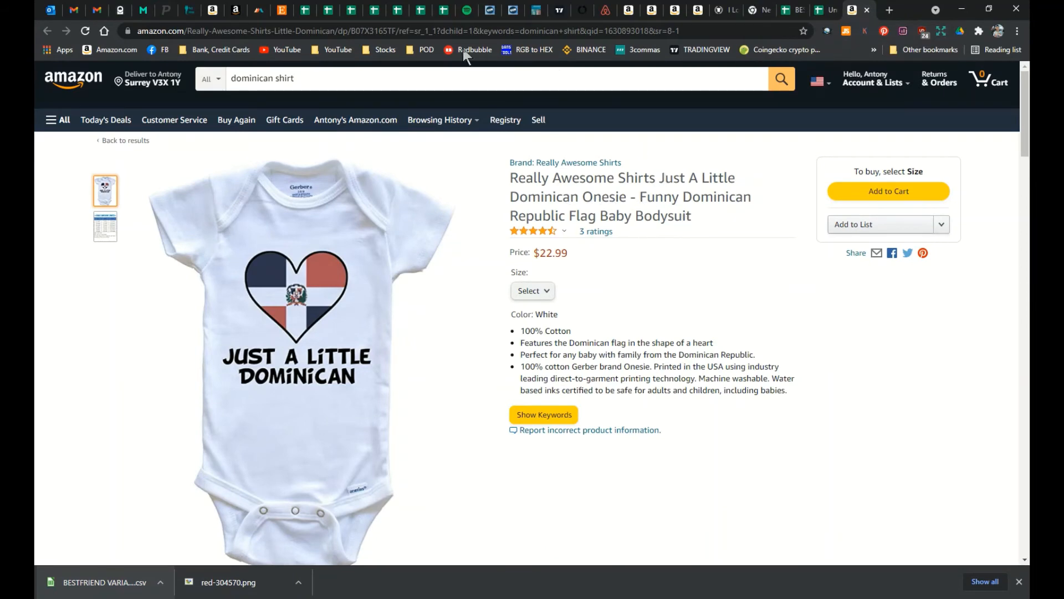
left_click(443, 13)
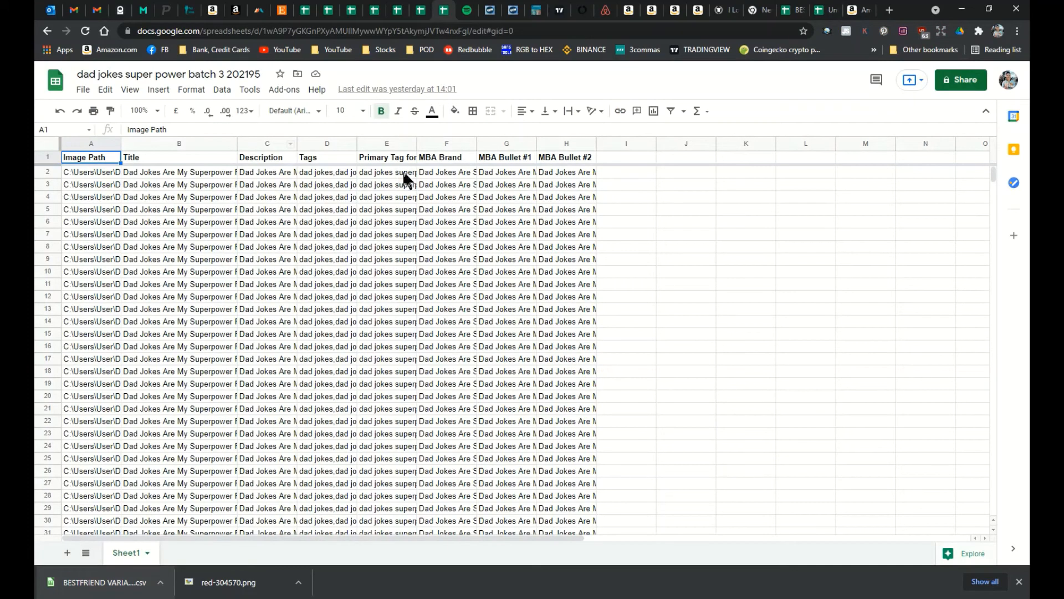
Back in the untitled spreadsheet, append "dominican republic flag,flames,fire,hot dominican,i love my hot dominican,i heart my hot dominican," to the tags in D2.
left_click(820, 12)
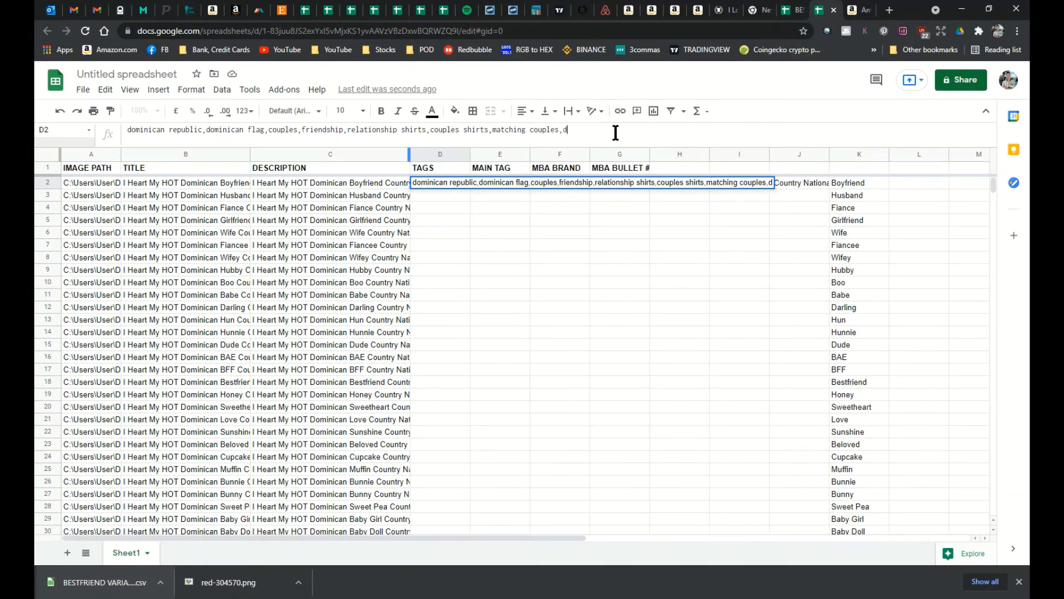
type("ominican republic")
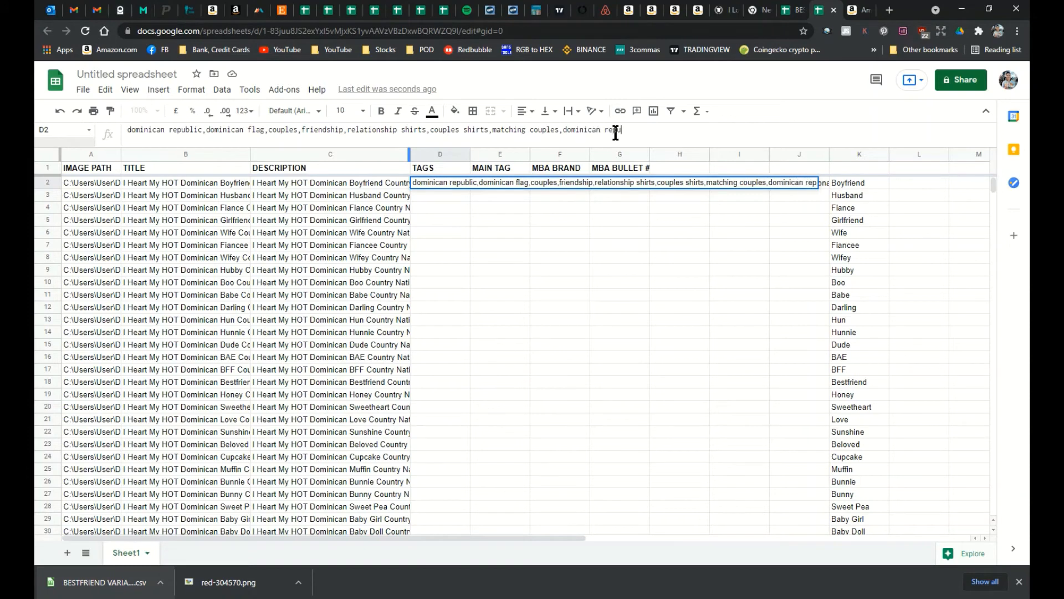
type(" flag,fl")
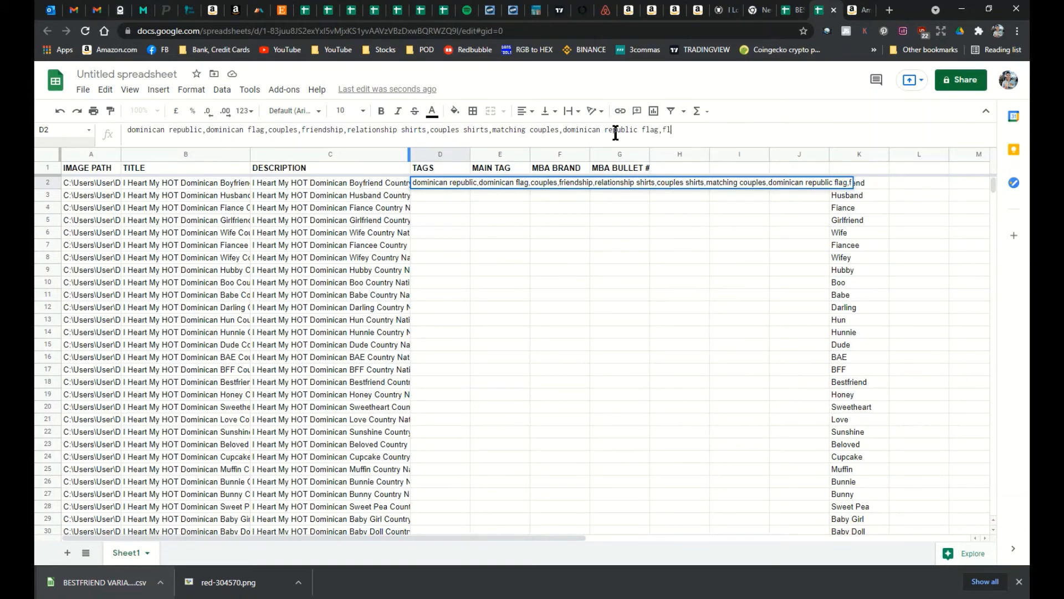
type("ames,fire,hot dominican")
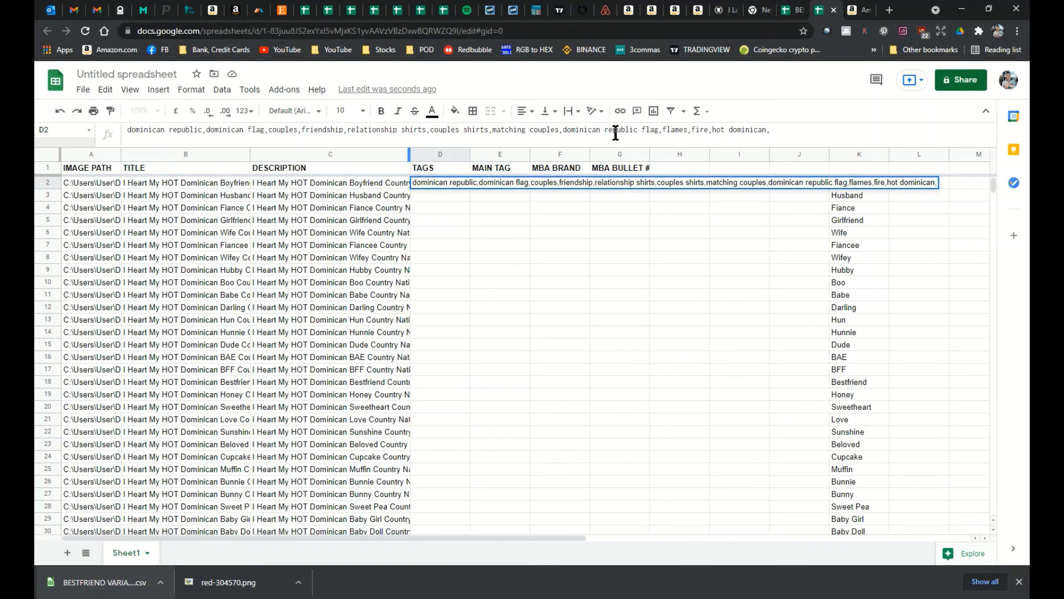
type(",i love my he")
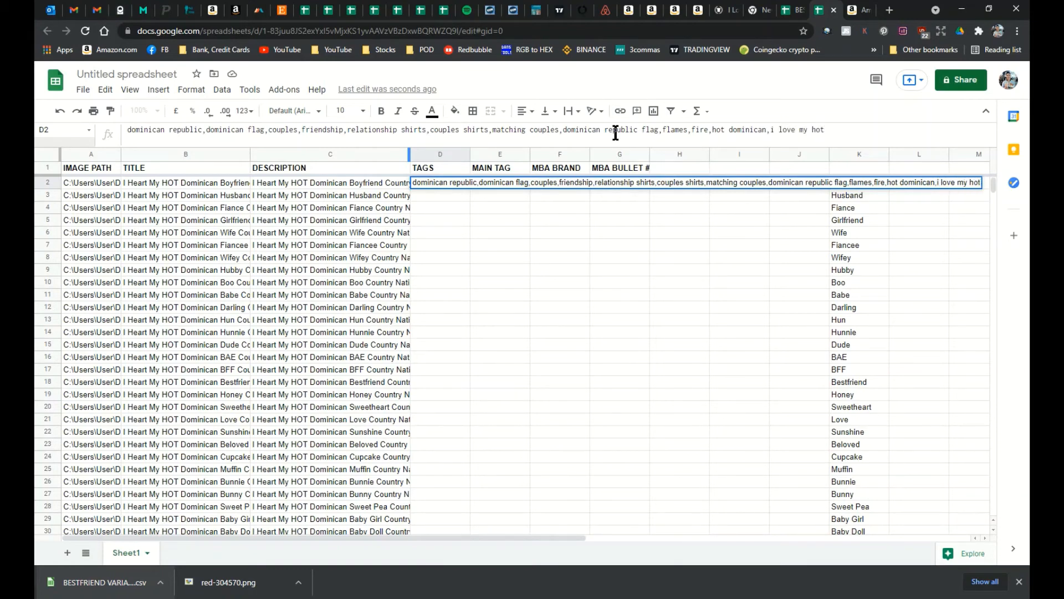
type("t dominican,")
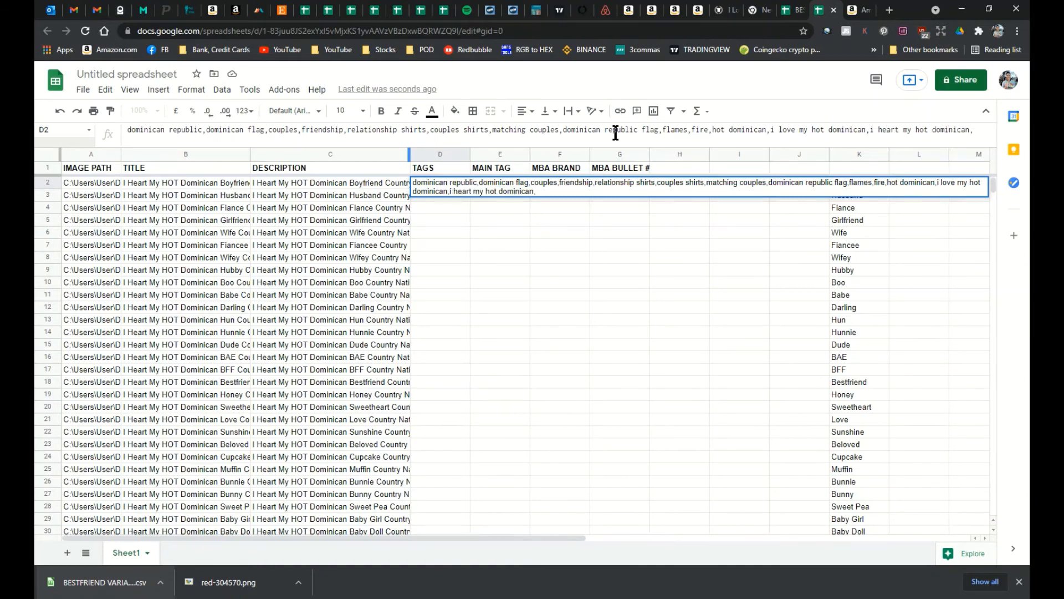
Search Google for "dominican republic shirt" in a new browser tab.
left_click(889, 10)
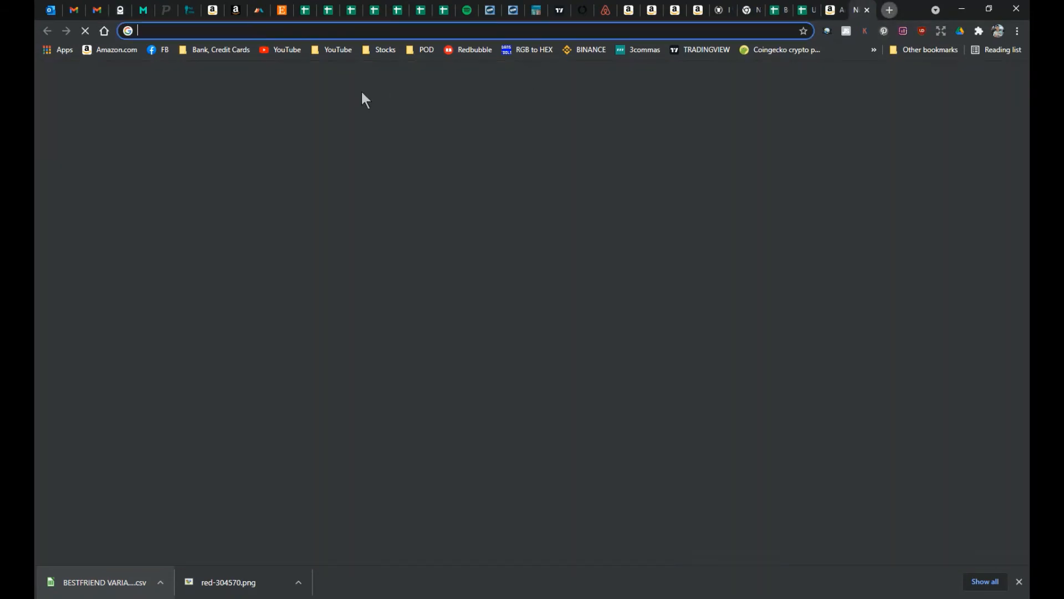
left_click(410, 252)
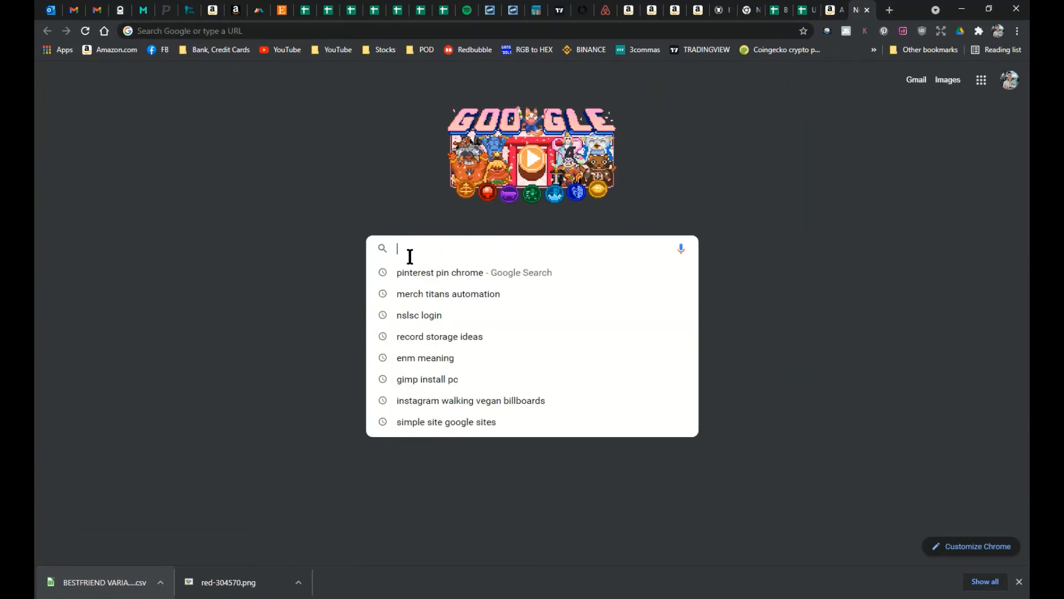
key("ctrl+v")
key("ctrl+a")
type("dominic")
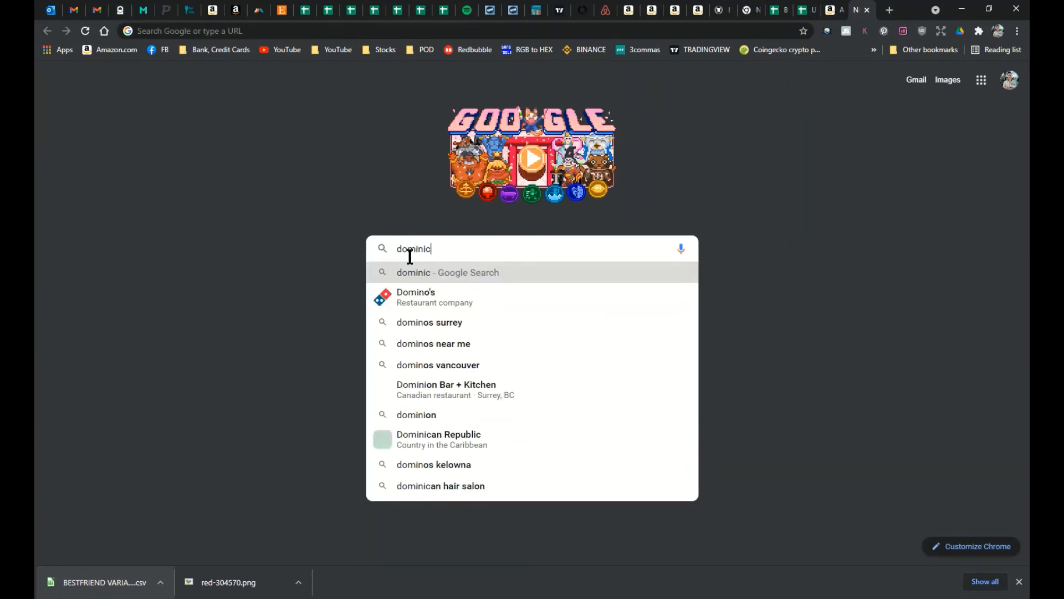
type("an republic shirt")
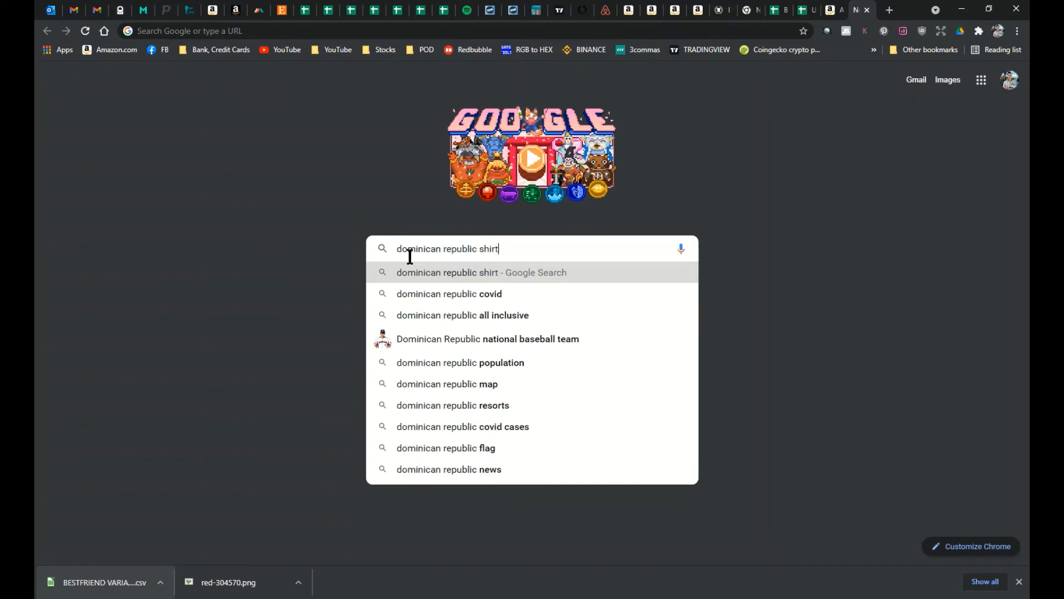
key("Return")
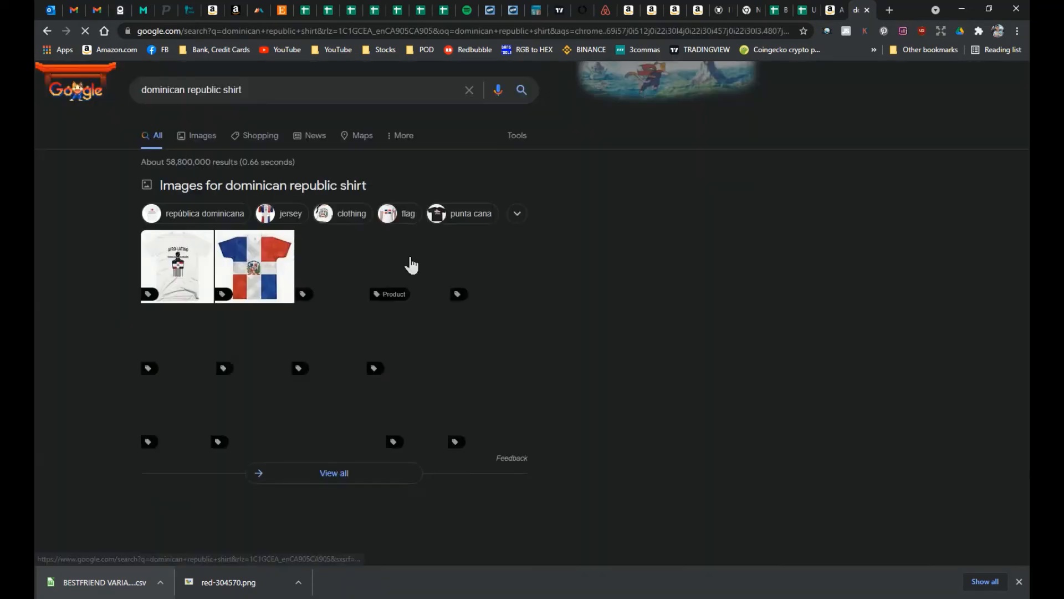
Examine the search results and the related, people-also-search-for and long-tail keyword lists for more tag ideas.
scroll(635, 249, "down", 10)
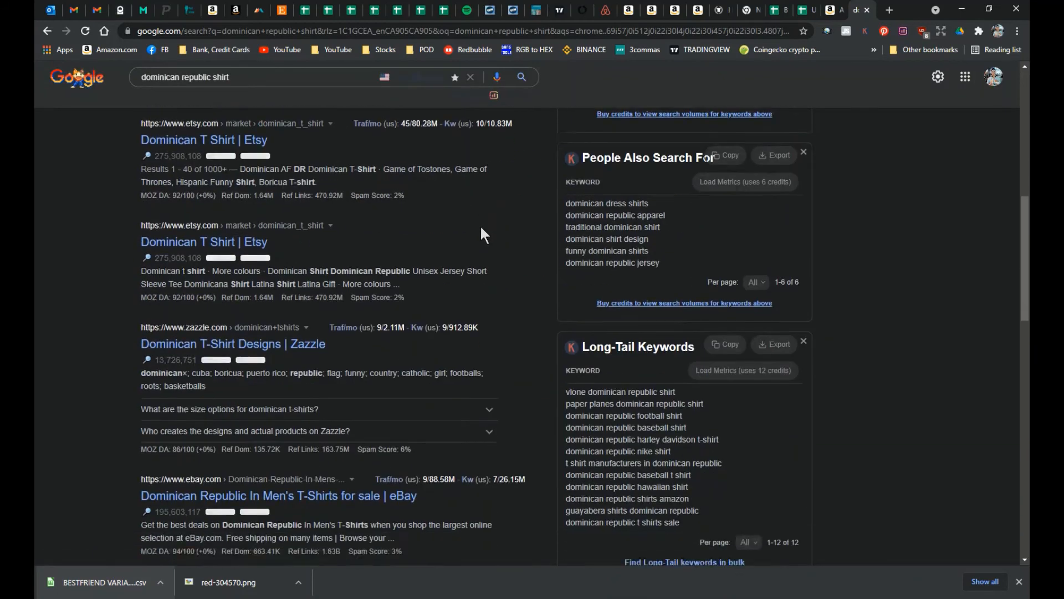
scroll(483, 260, "down", 3)
scroll(458, 227, "up", 6)
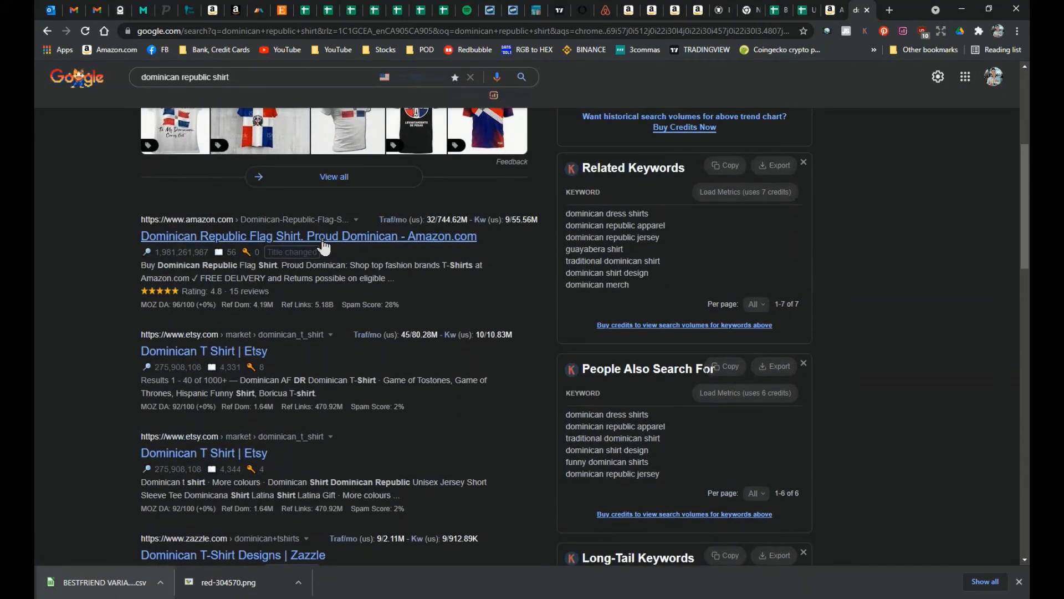
scroll(403, 251, "down", 4)
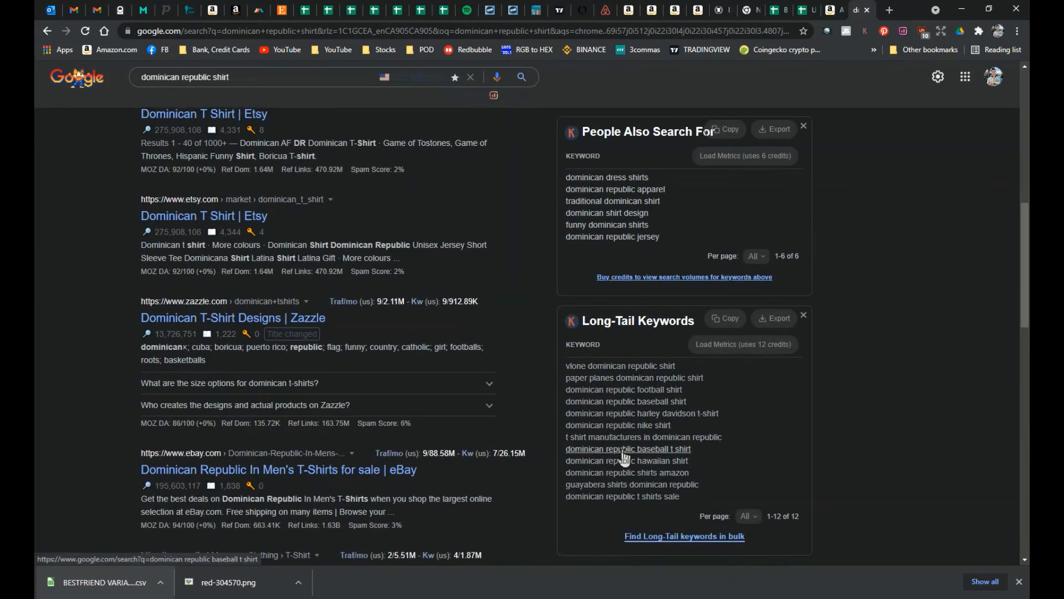
scroll(625, 458, "down", 3)
scroll(593, 313, "up", 5)
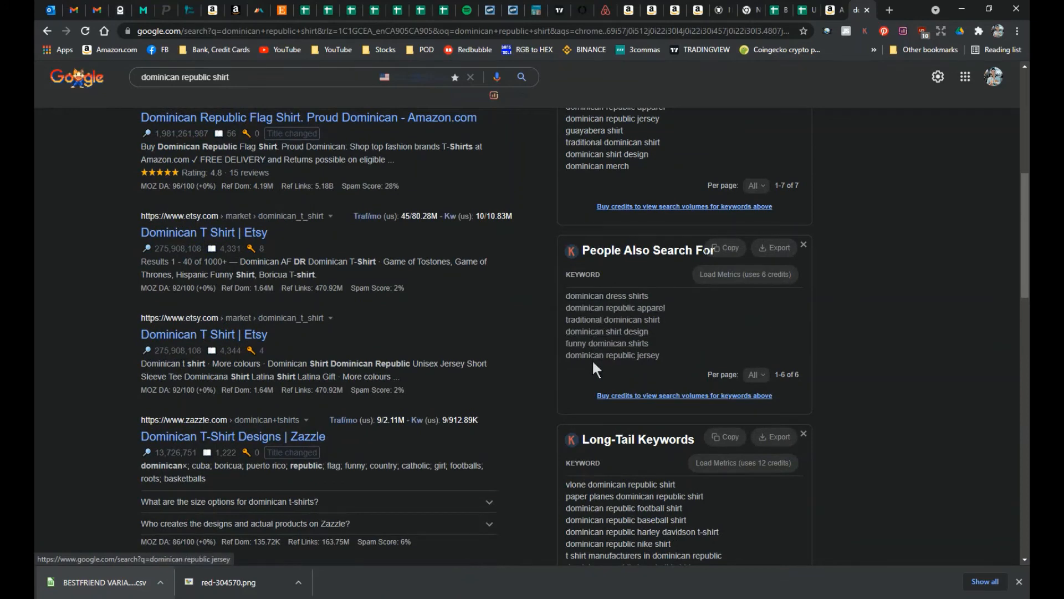
scroll(594, 338, "up", 2)
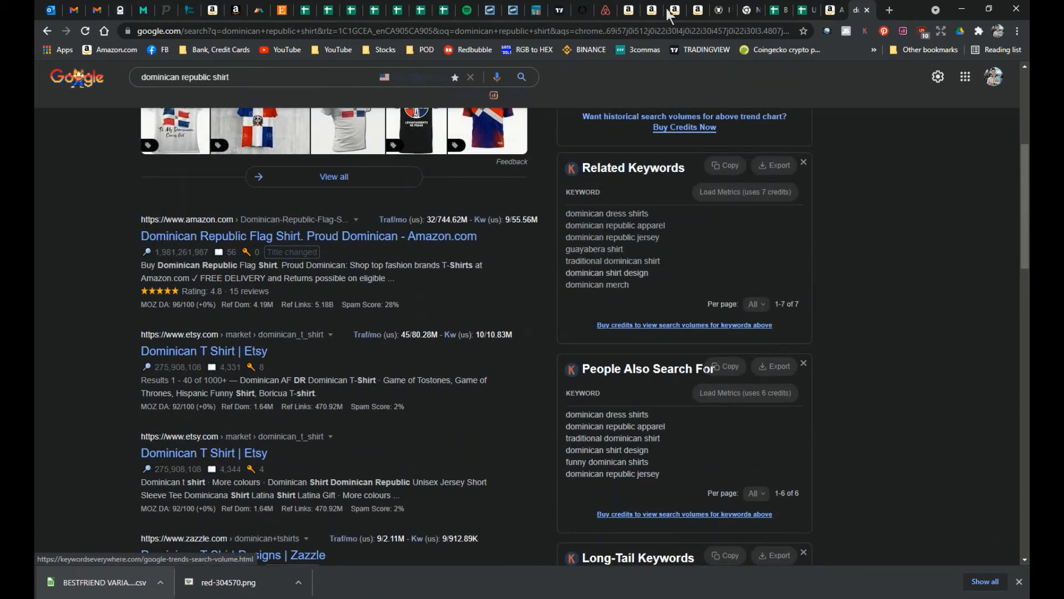
Complete the tags in D2 of the untitled spreadsheet with "funny dominican shirts,proud dominican,dominican pride,proud dominican republic".
left_click(804, 10)
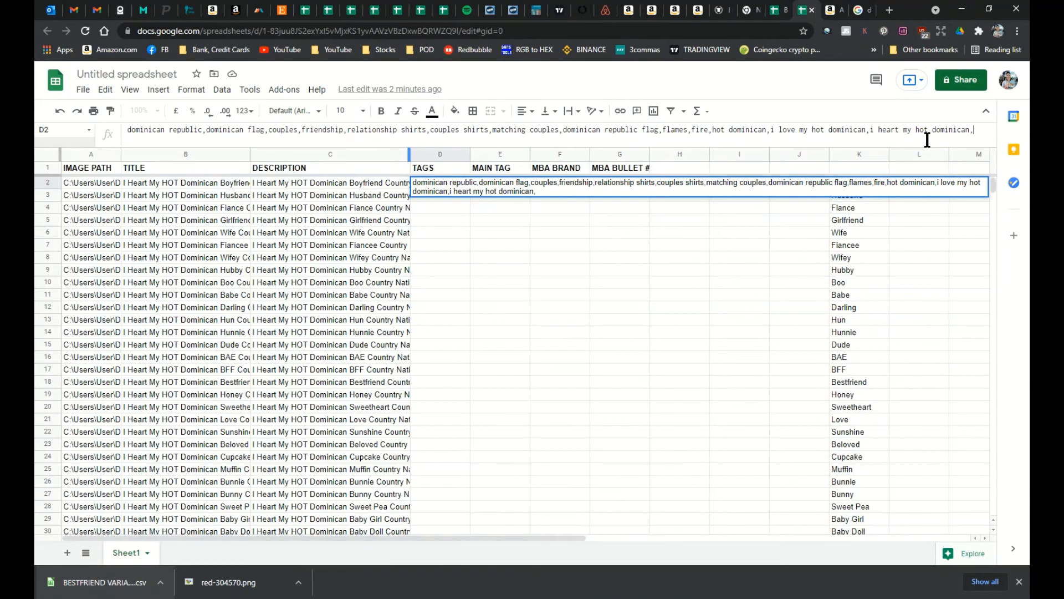
type("ny dominican shirts,proud dominican,dominican pride,proud dominican republic")
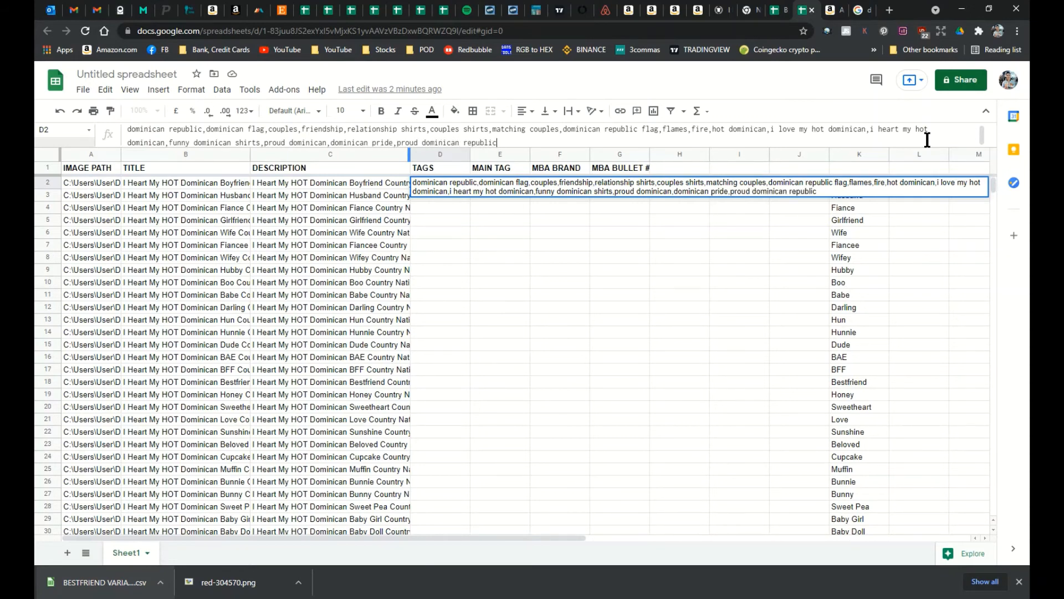
key("Return")
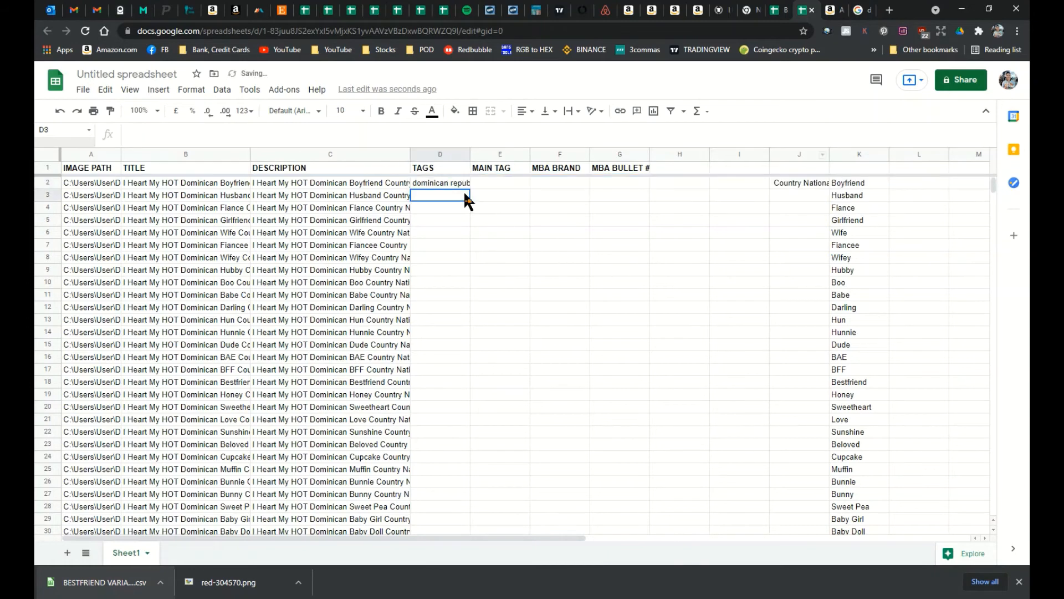
Fill the tags from D2 down through D37.
left_click(467, 186)
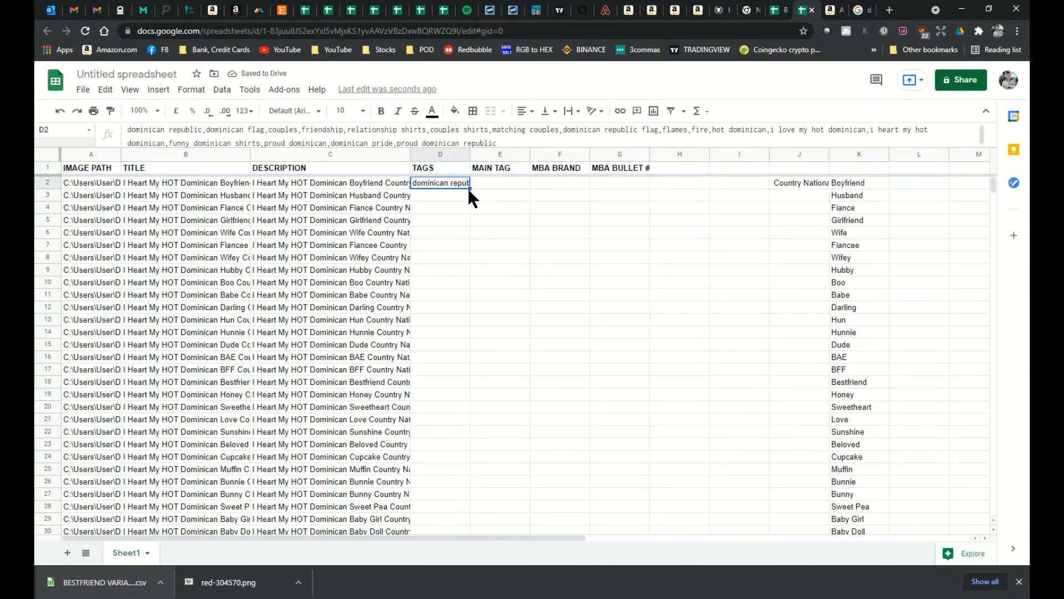
left_click_drag(469, 189, 464, 463)
scroll(557, 316, "up", 5)
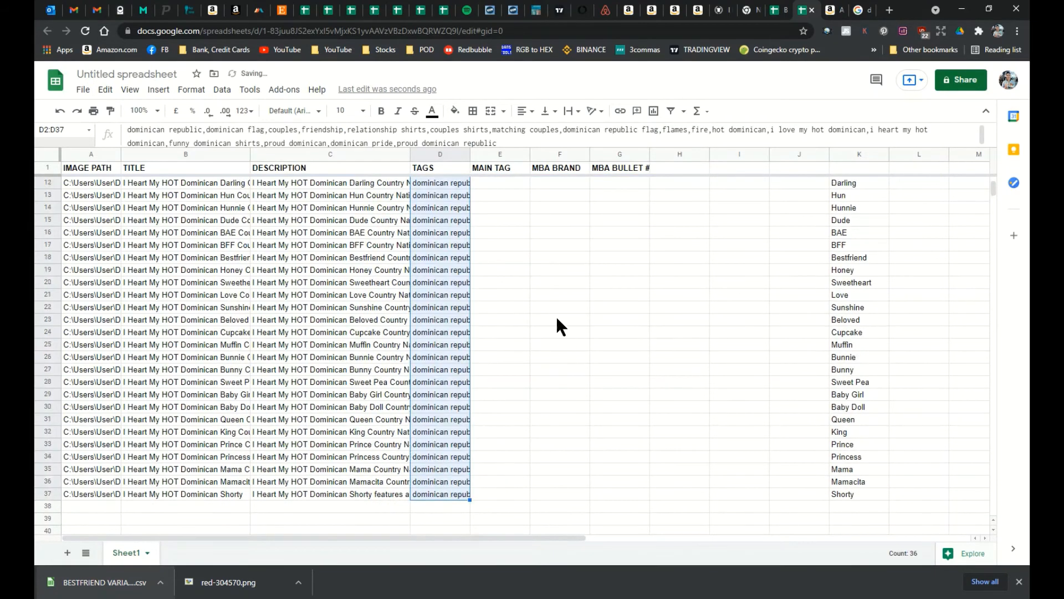
Enter "my hot dominican" as the main tag in E2 and fill it down through E37.
left_click(499, 183)
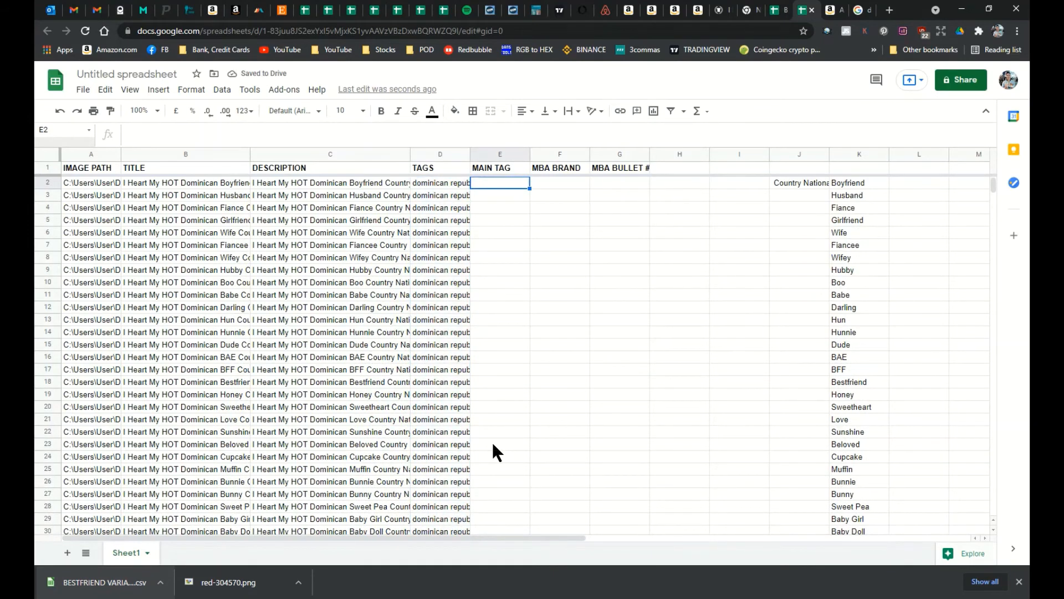
type("my")
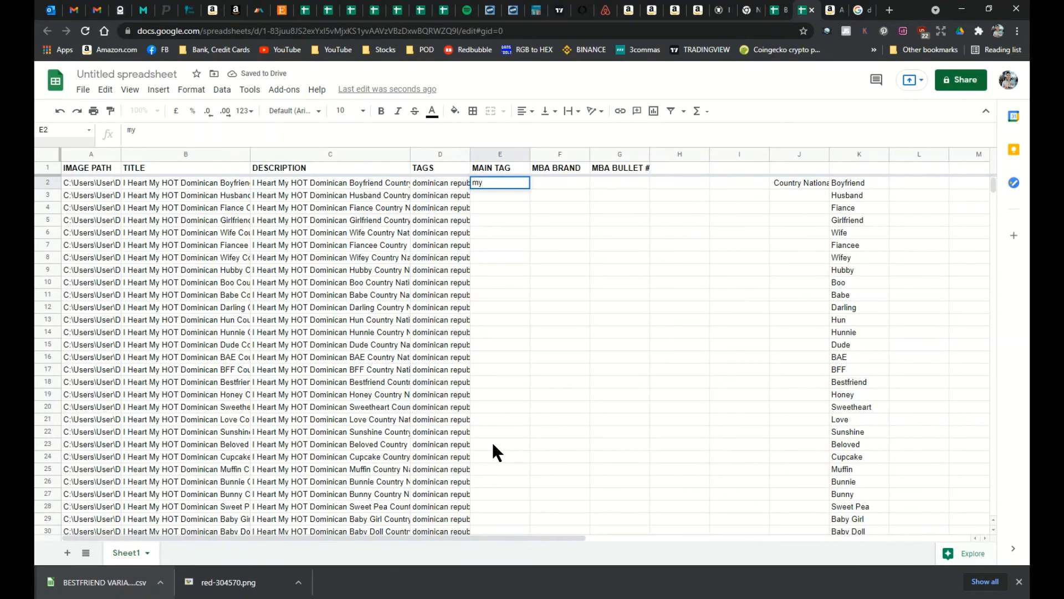
key("BackSpace")
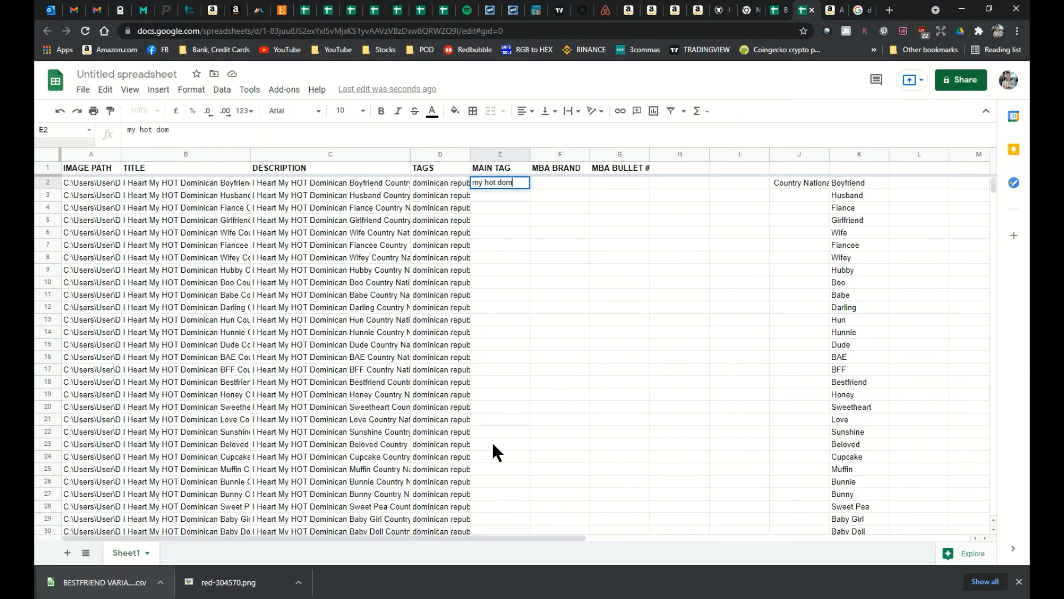
key("Return")
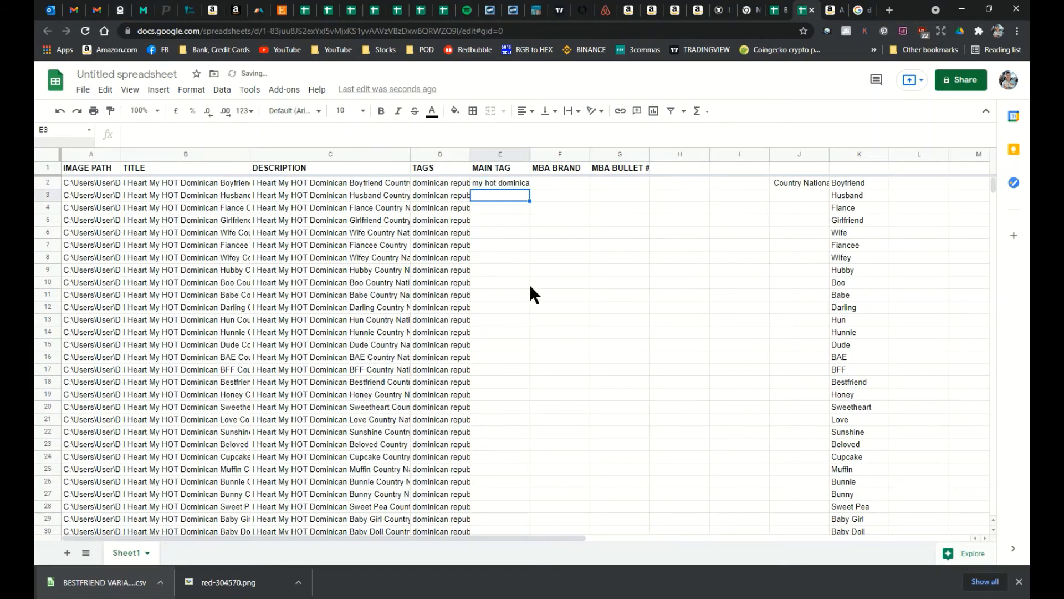
left_click(513, 183)
left_click_drag(528, 188, 508, 375)
scroll(570, 310, "up", 5)
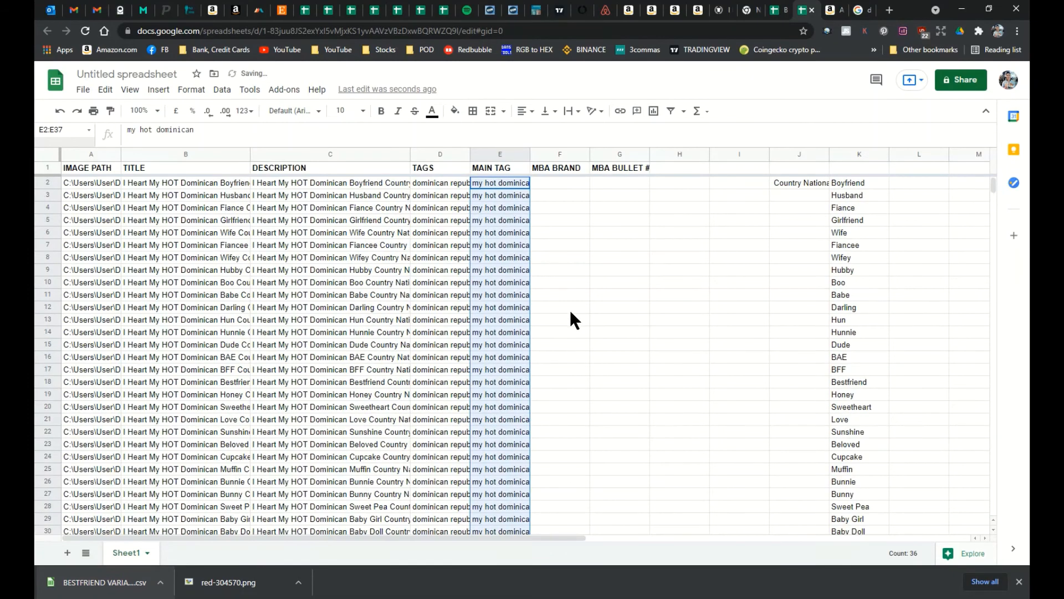
Enter "Love My HOT Dominican Tees Co." as the MBA brand in F2 and fill it down through F37.
left_click(553, 184)
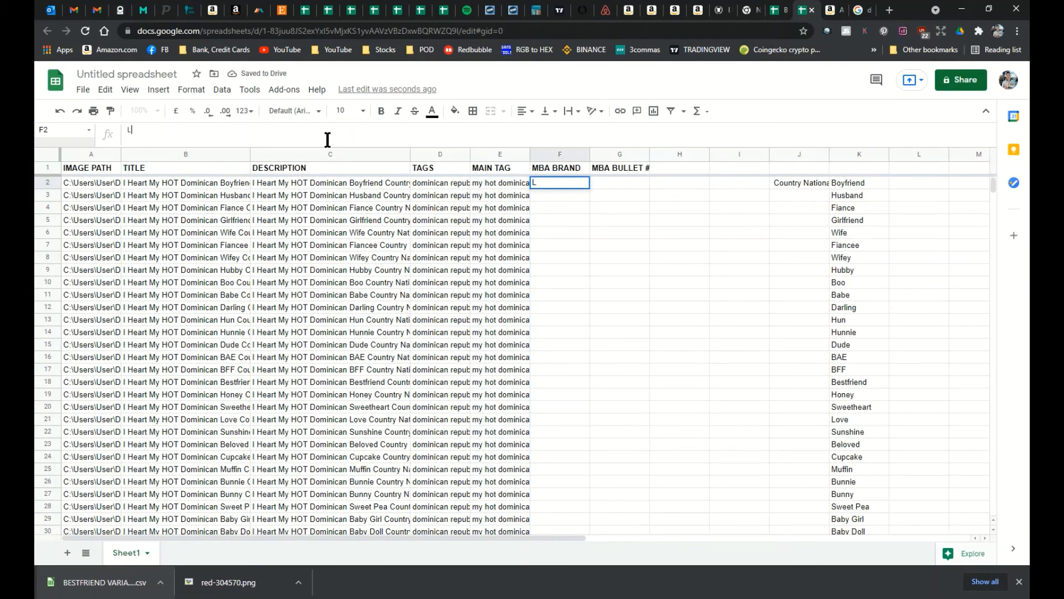
type("Love My HOT Dominican Te")
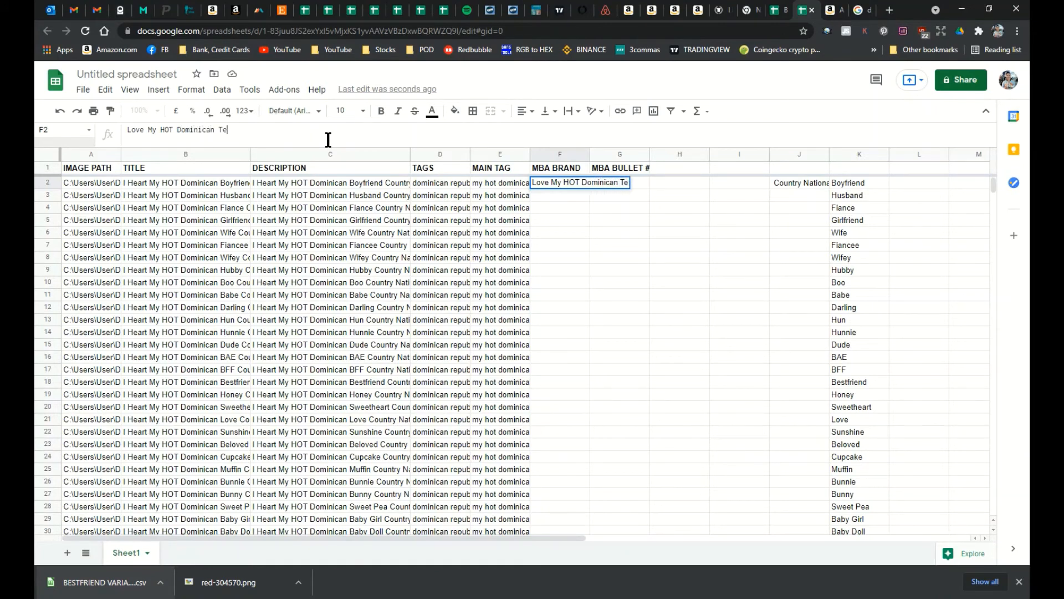
type("es Co.")
key("Return")
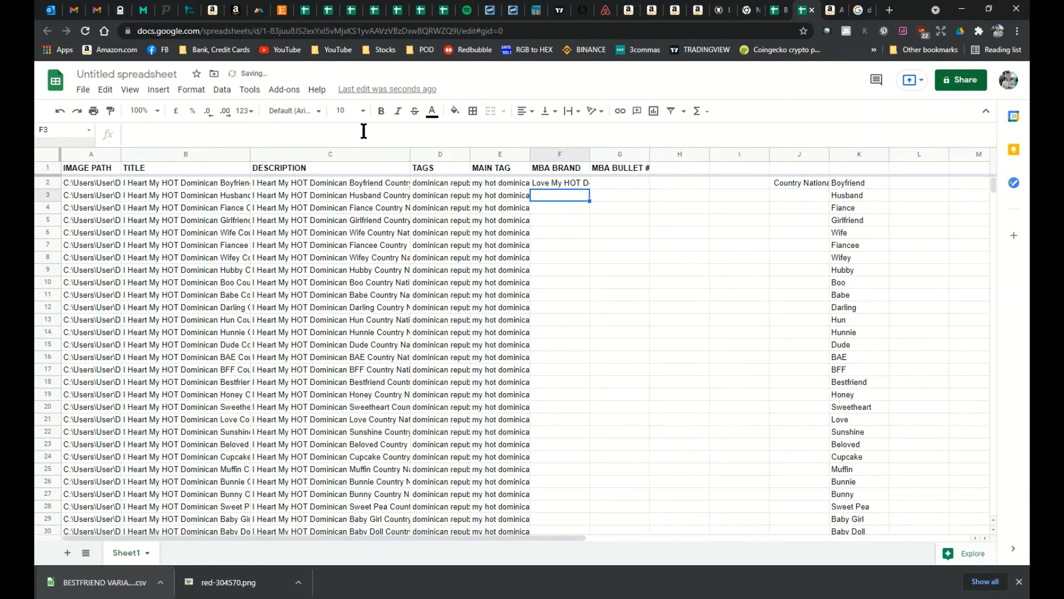
left_click(559, 182)
left_click_drag(589, 188, 571, 416)
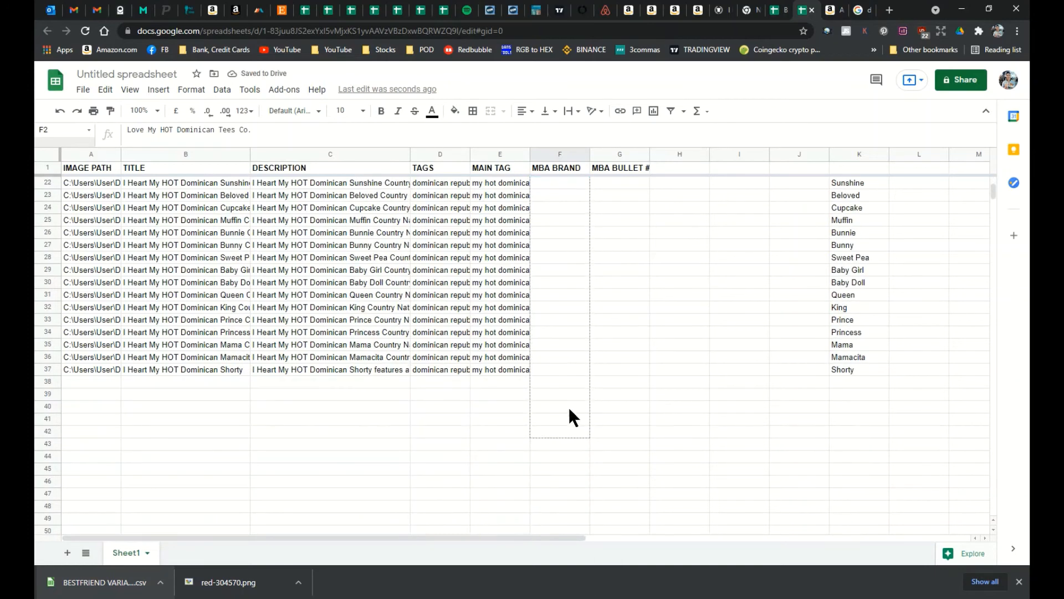
left_click_drag(605, 339, 605, 339)
scroll(630, 226, "up", 7)
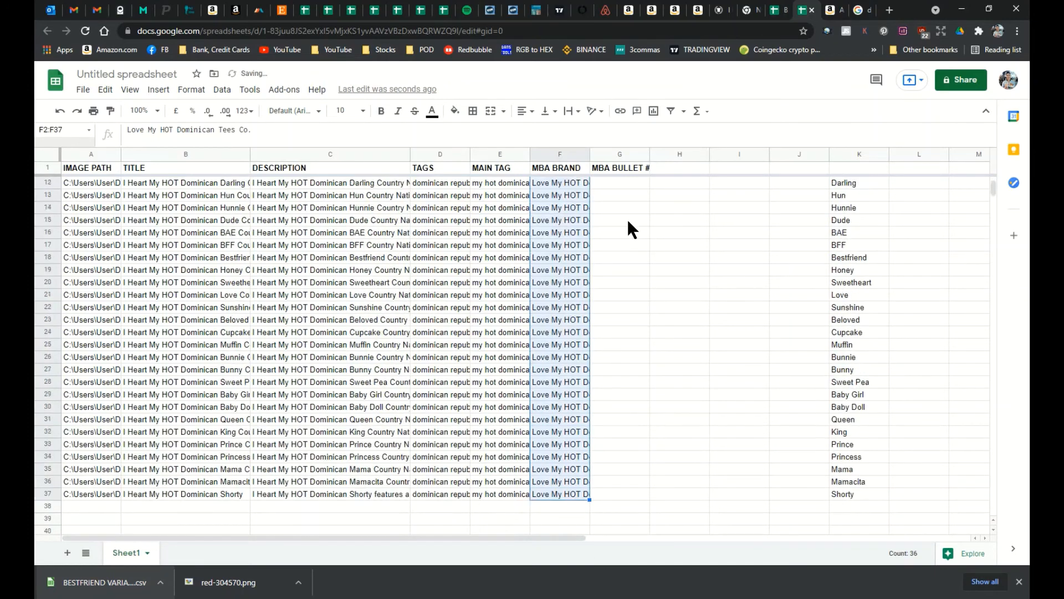
Enter the MBA bullet formula =B2&" exclusive design by "&F2 in G2 and auto-fill it down through G37.
left_click(610, 183)
left_click(341, 131)
type("=")
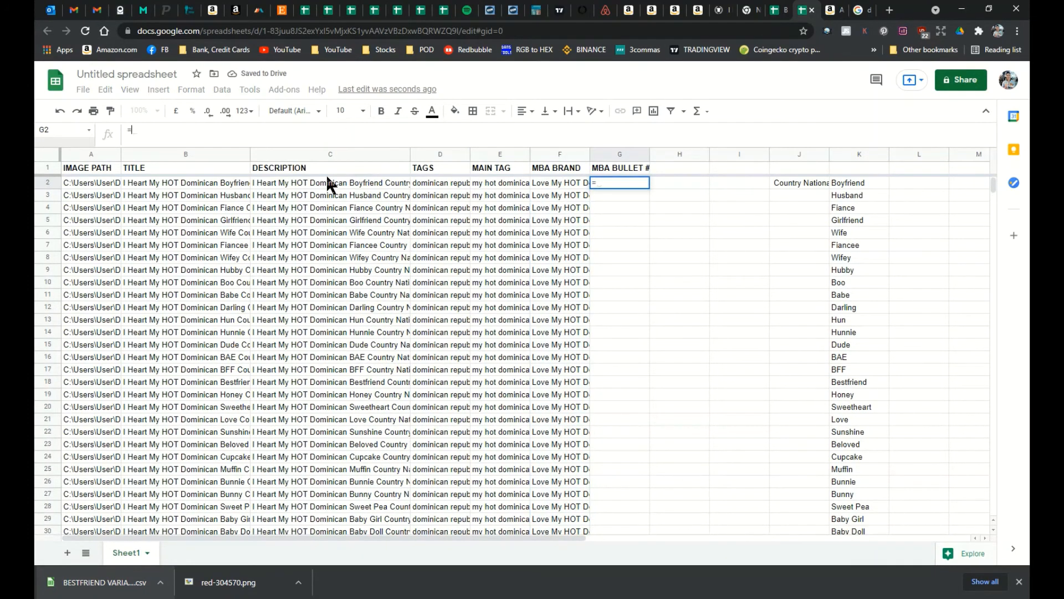
left_click(215, 183)
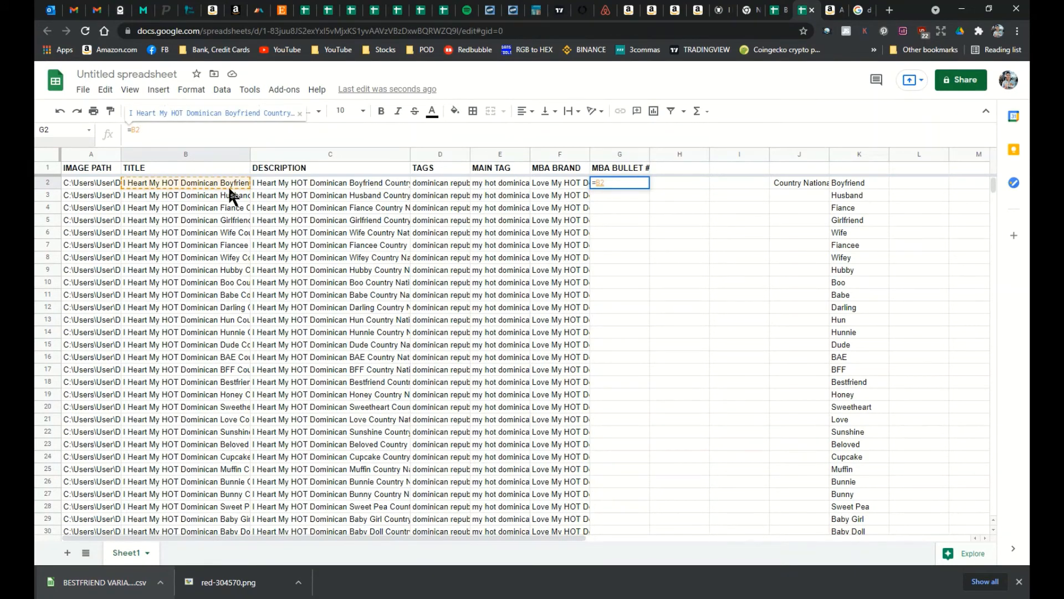
type("&\" exclusive design by")
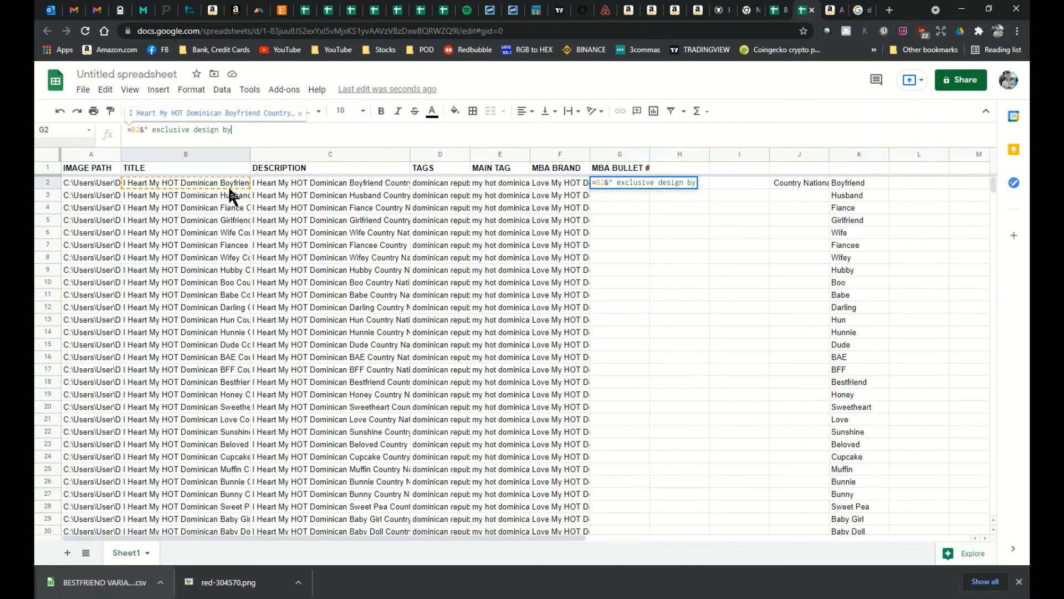
type(" \"&")
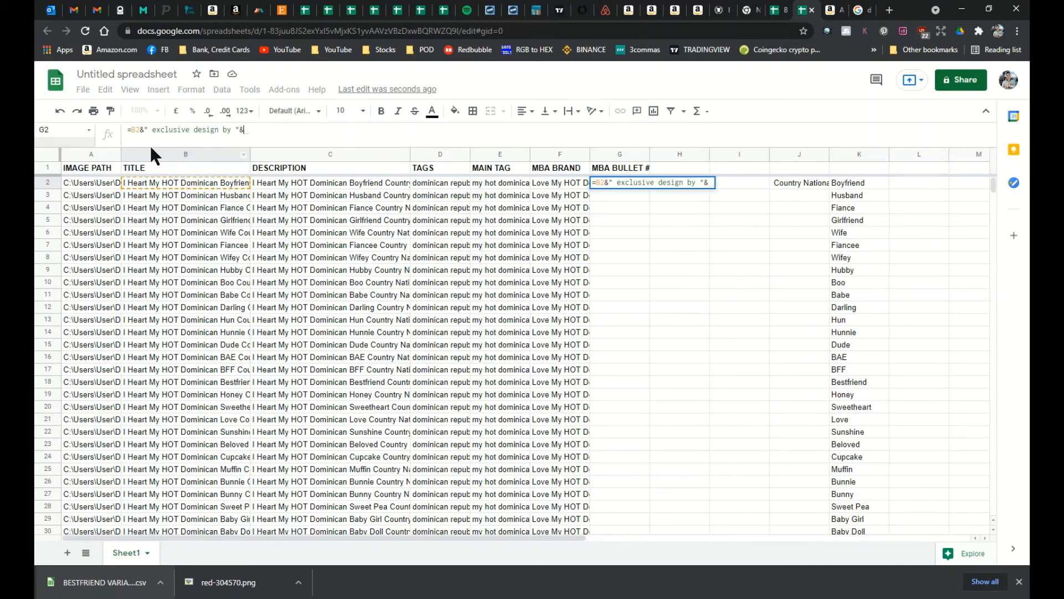
left_click(577, 183)
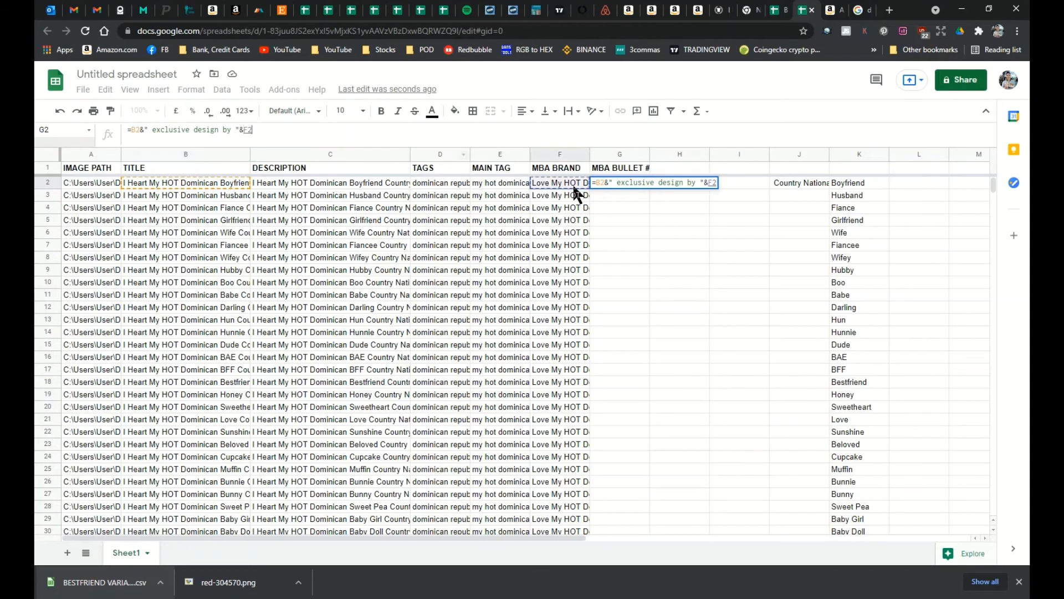
key("Return")
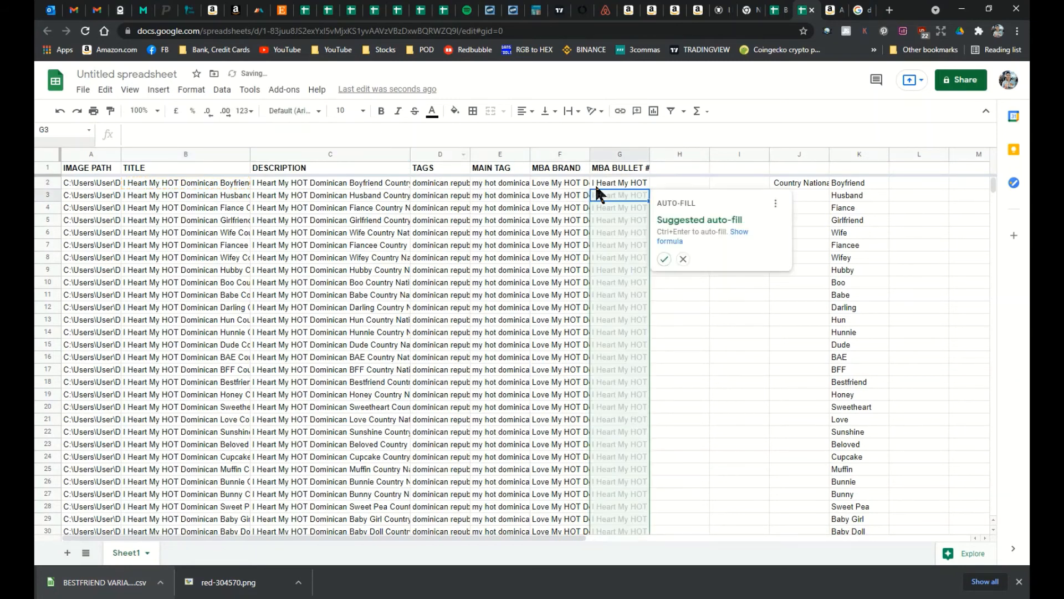
left_click(663, 259)
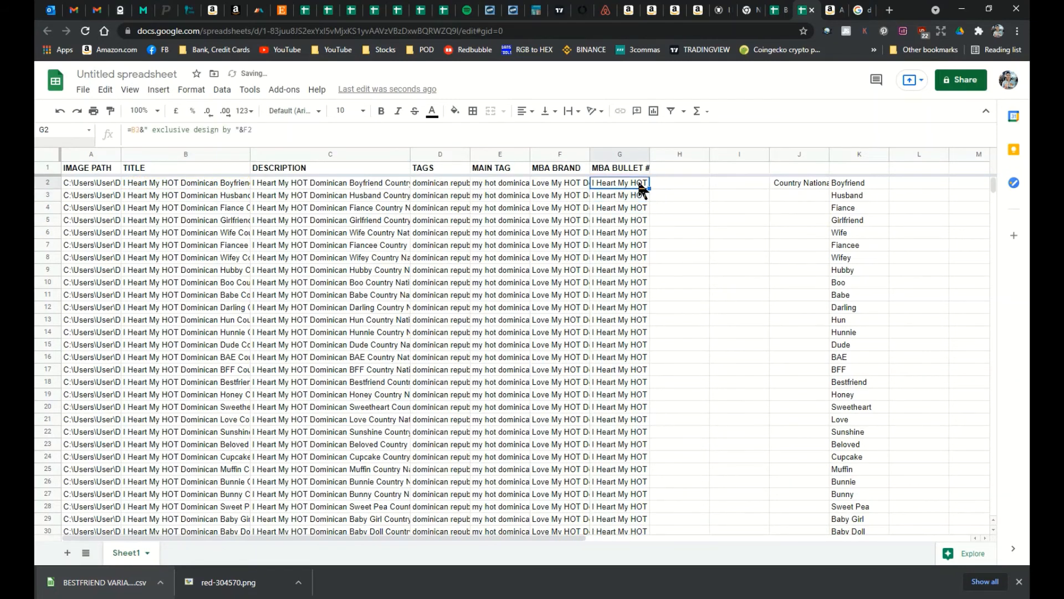
Replace the bullet formulas in G2:G37 with their plain values.
scroll(628, 317, "down", 4)
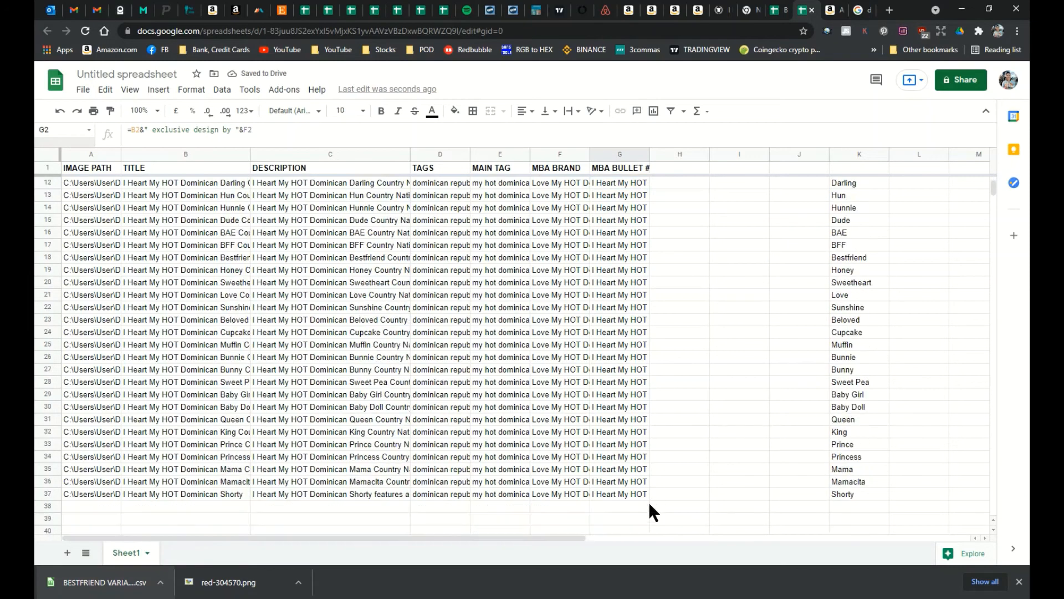
left_click(631, 490, "shift")
scroll(637, 277, "up", 4)
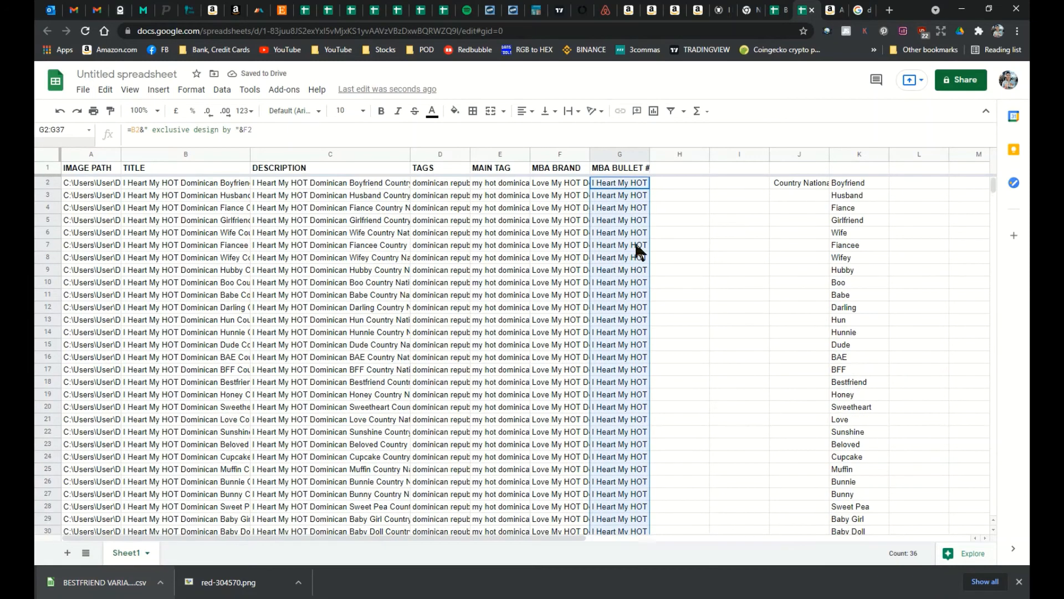
right_click(616, 193)
left_click(643, 170)
right_click(619, 190)
mouse_move(644, 206)
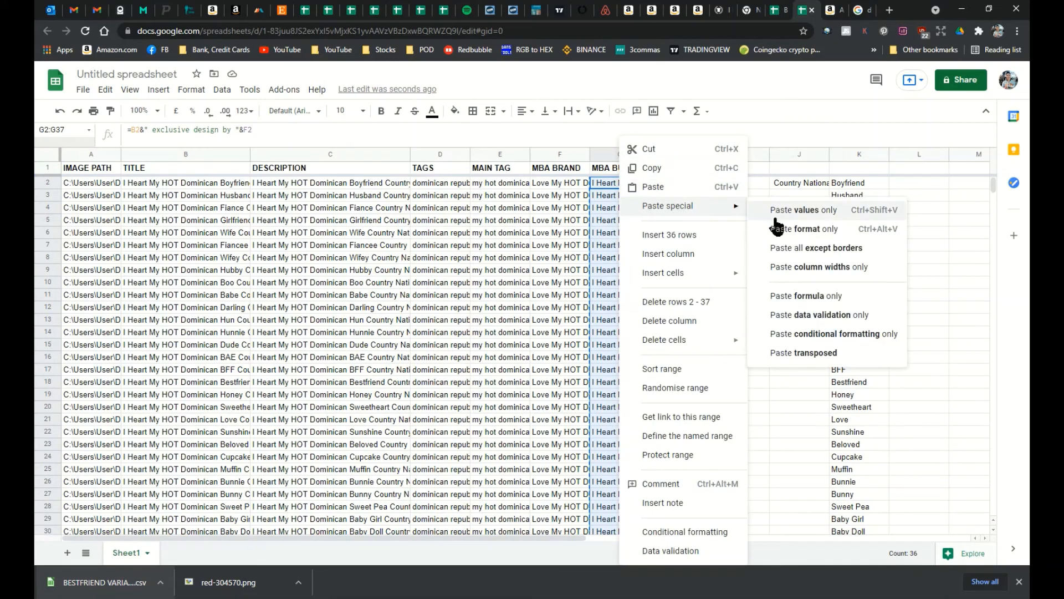
left_click(794, 217)
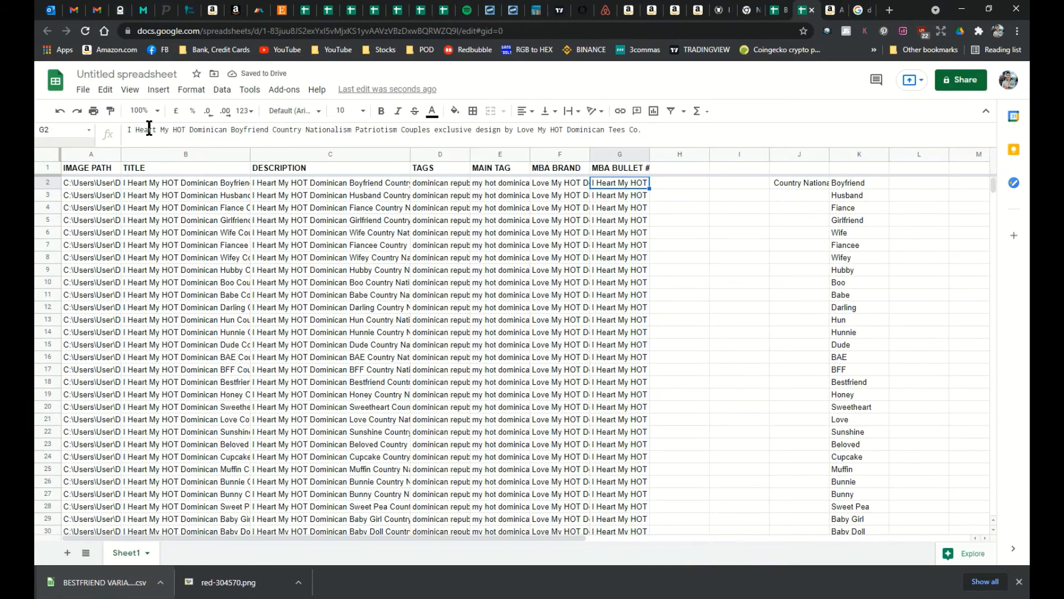
Check the full bullet text in column G from G2 down through several rows for correct relationship names and brand.
left_click_drag(182, 130, 537, 137)
left_click(576, 137)
left_click(628, 198)
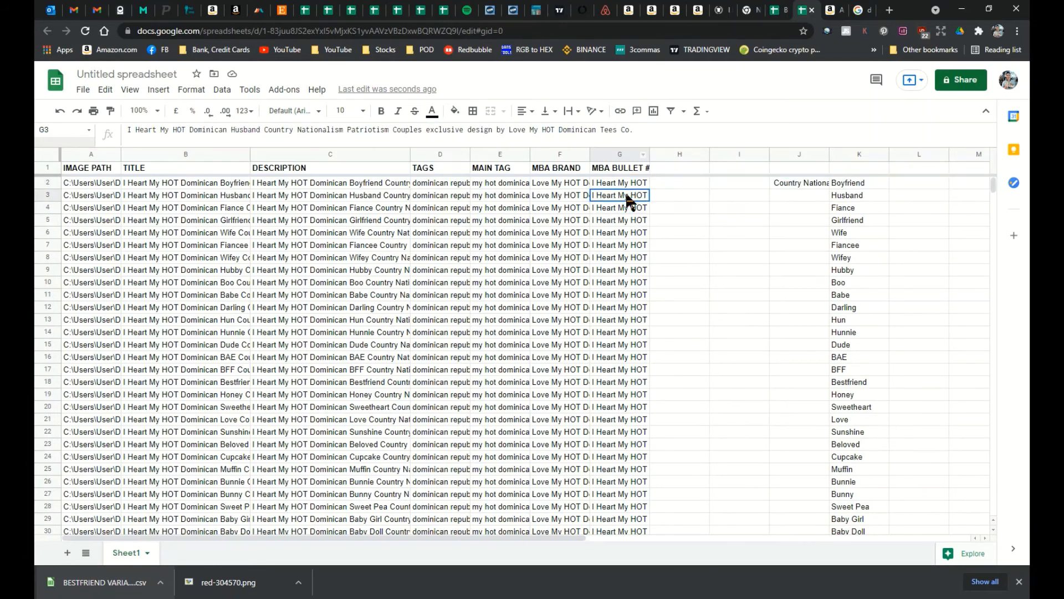
key("Down")
key("Down")
key("Down")
key("Down")
key("Down")
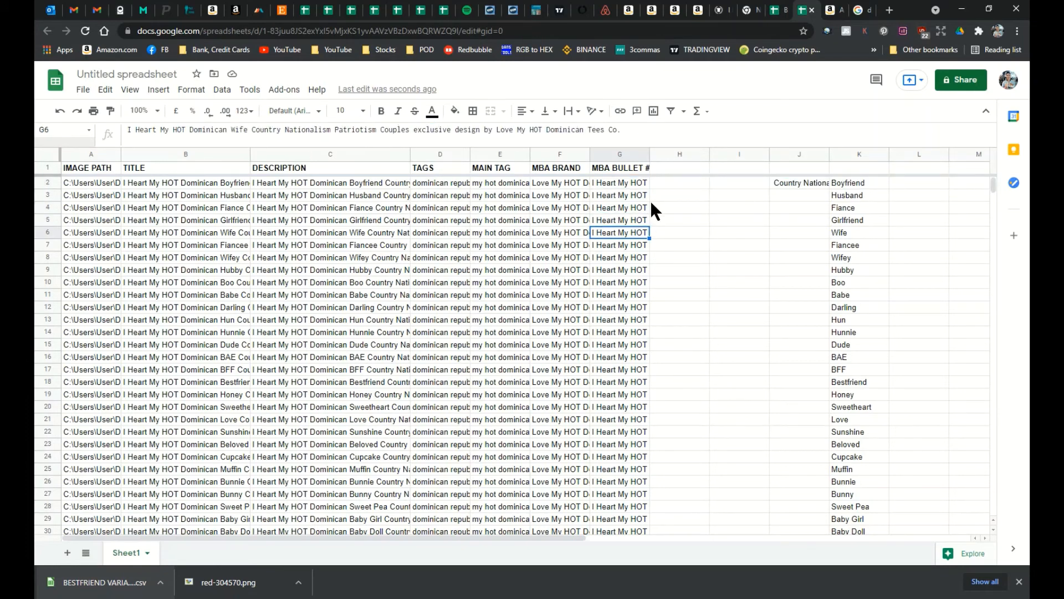
key("Down")
key("Down")
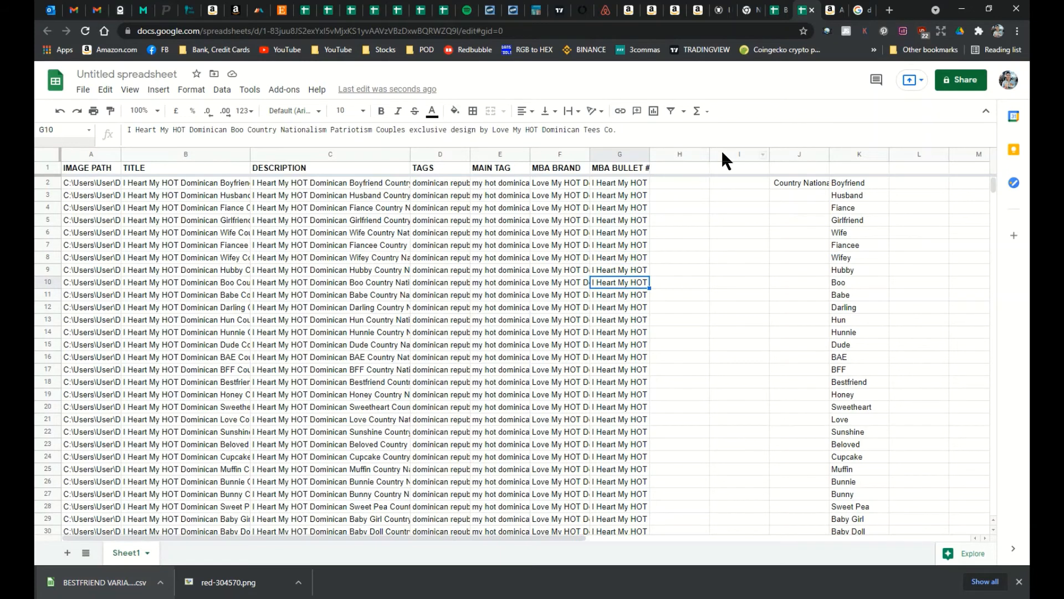
Delete the helper columns I through L from the sheet.
left_click_drag(722, 155, 920, 154)
right_click(857, 161)
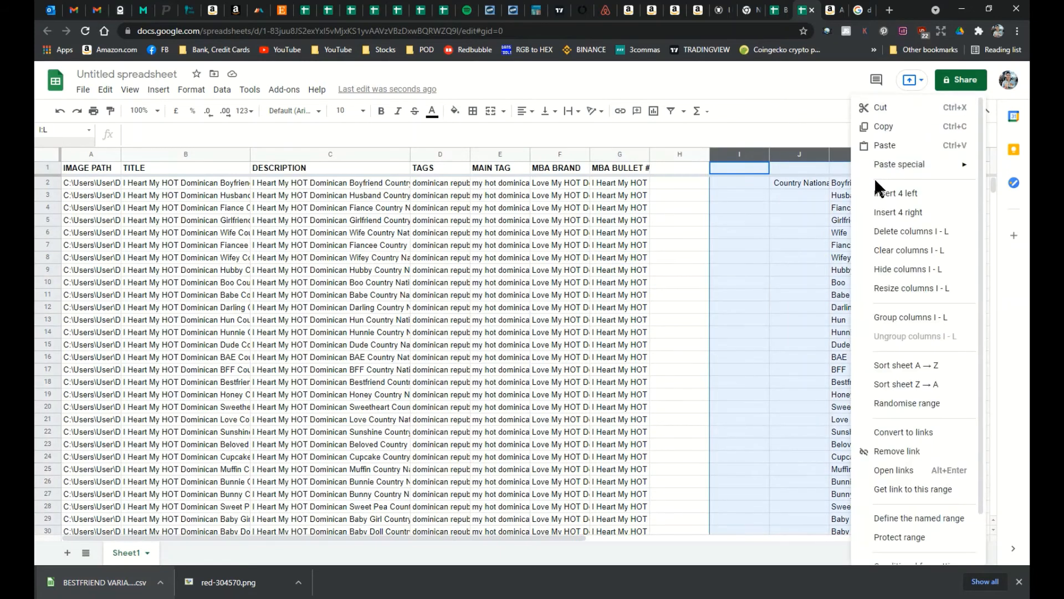
left_click(904, 231)
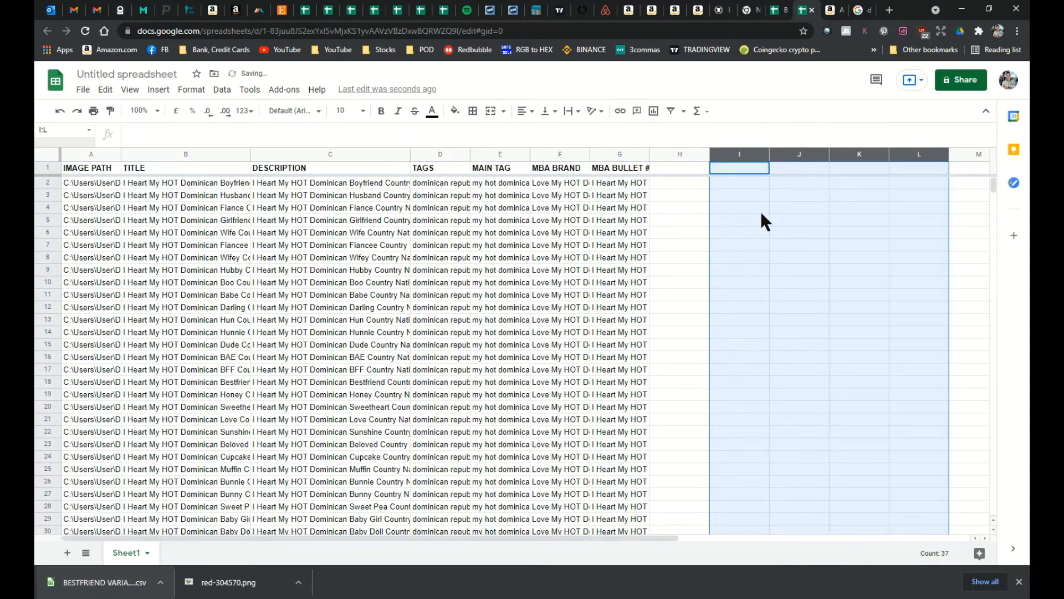
left_click(679, 195)
Rename the spreadsheet as "i heart my hot dominican variant 202195".
left_click(116, 74)
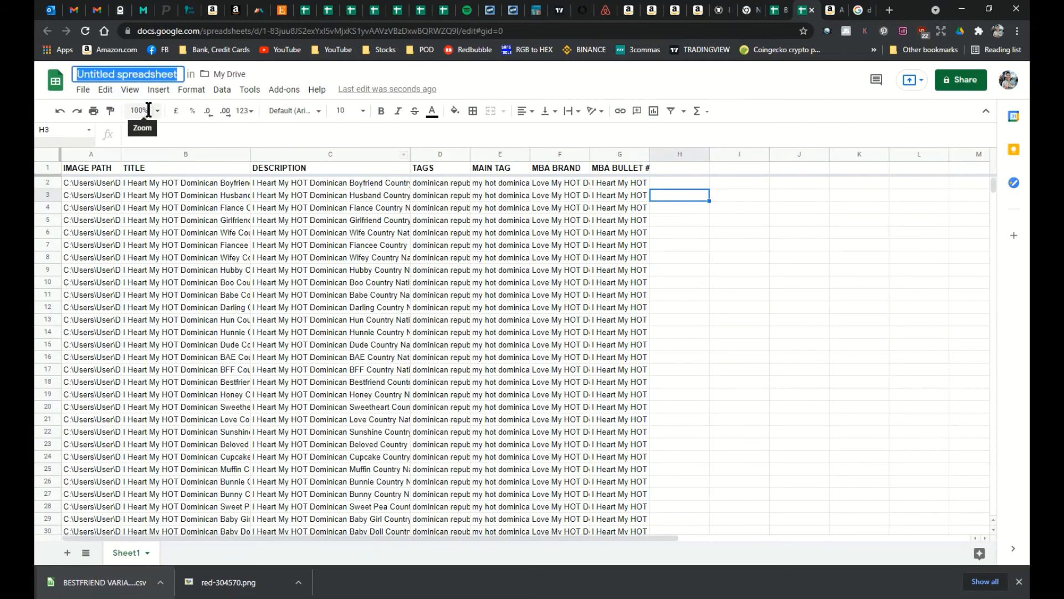
type("i heart my hot d")
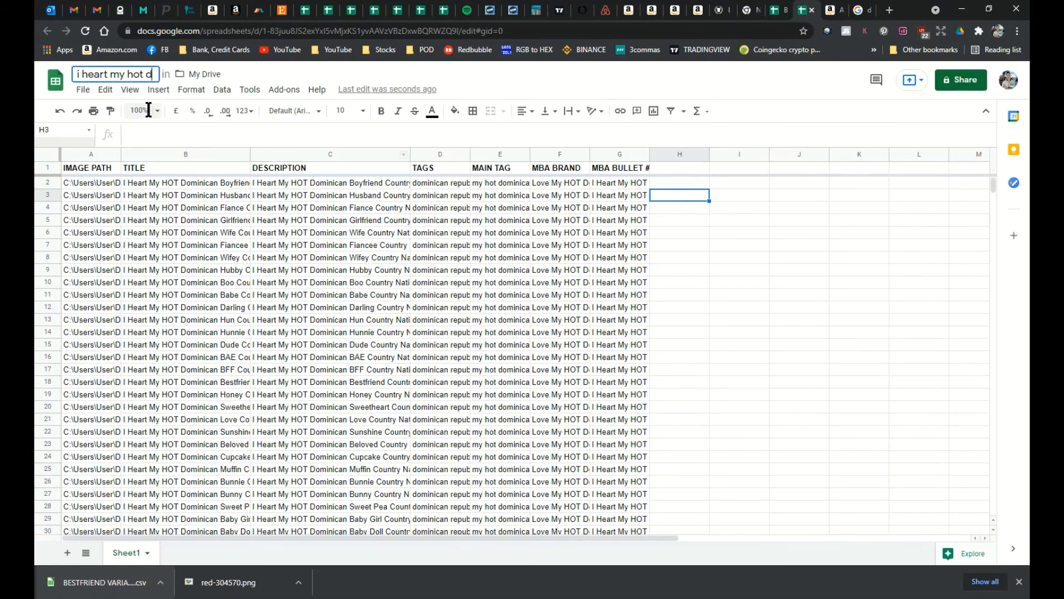
type("ominican variant")
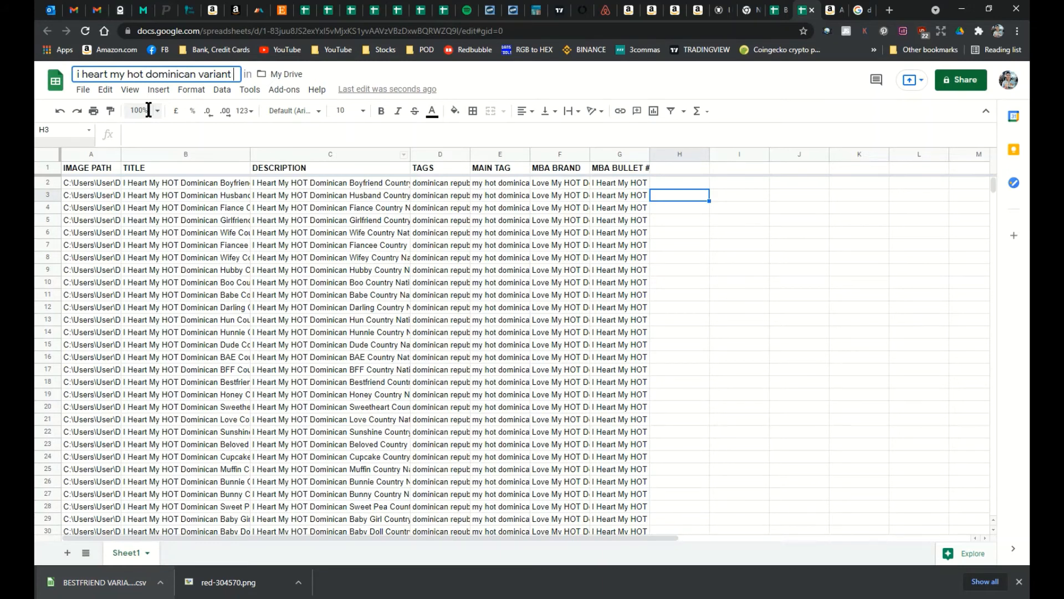
type(" 202195")
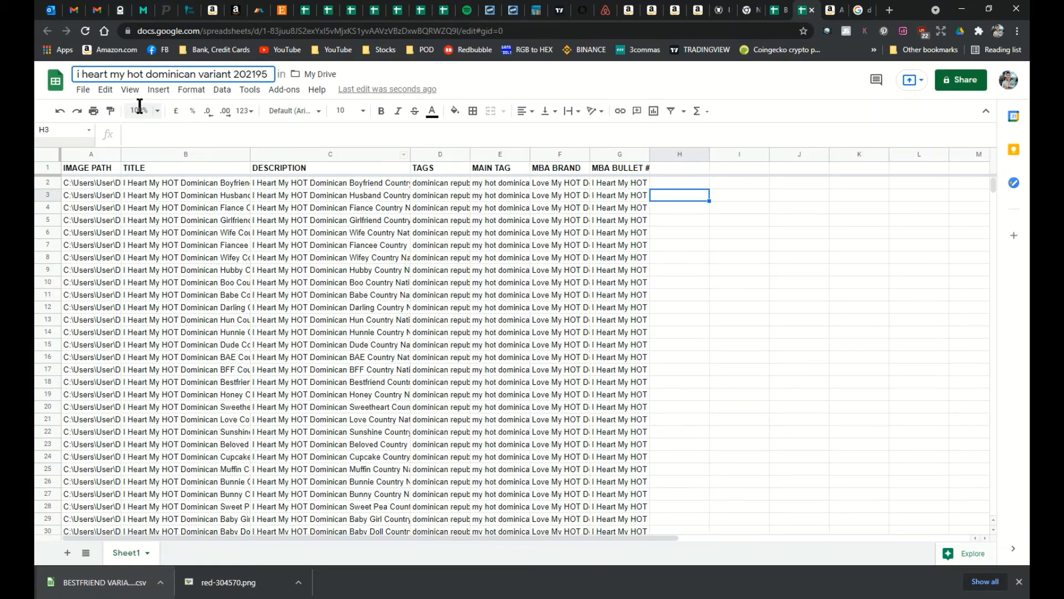
Download the spreadsheet as a Microsoft Excel (.xlsx) file into the DOMINICAN REPUBLIC folder, keeping the suggested file name.
left_click(83, 90)
left_click(105, 89)
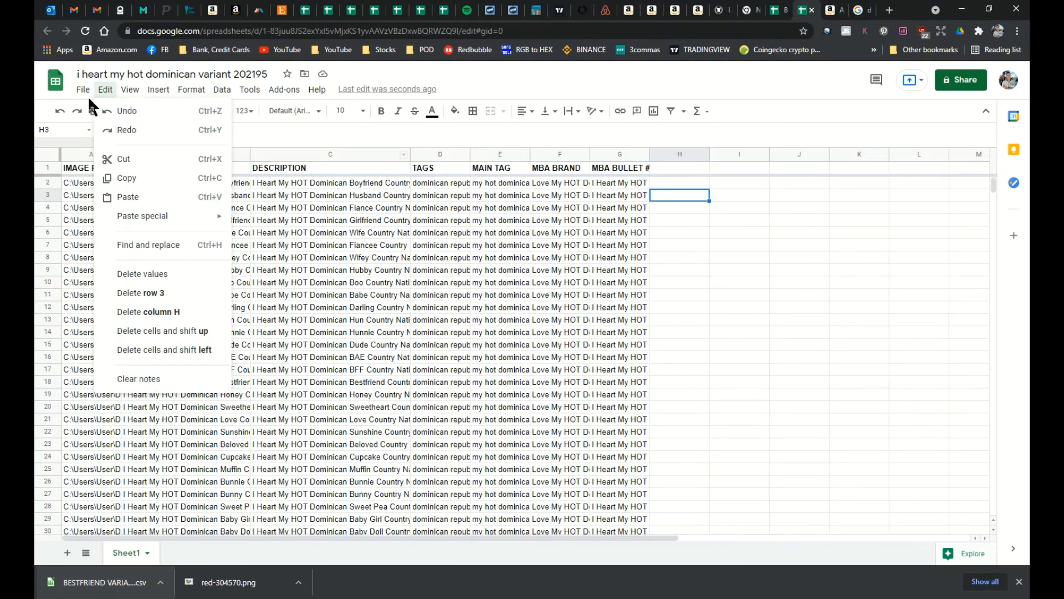
left_click(83, 89)
mouse_move(138, 247)
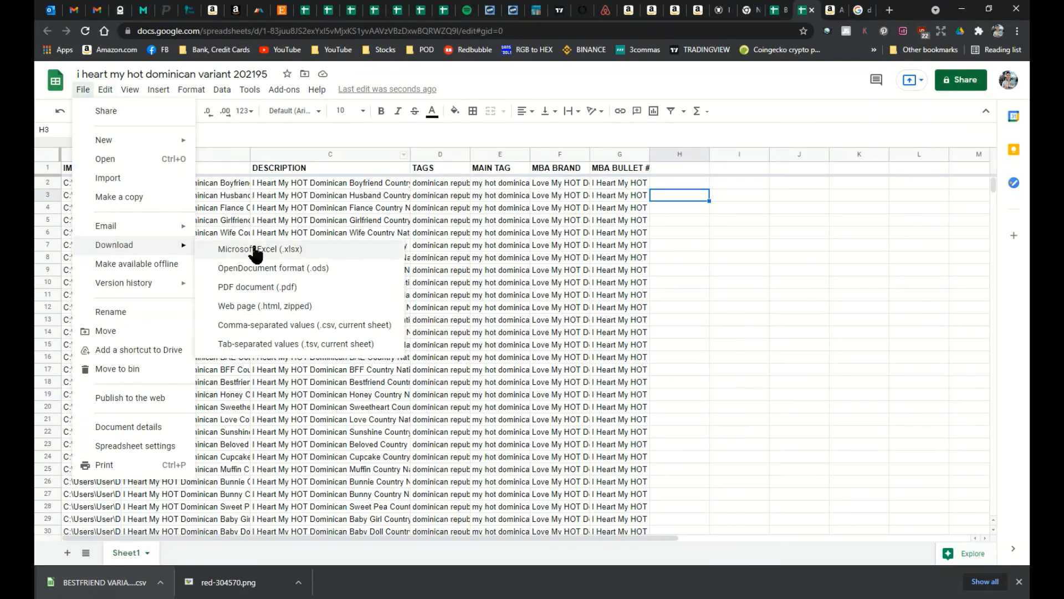
left_click(282, 250)
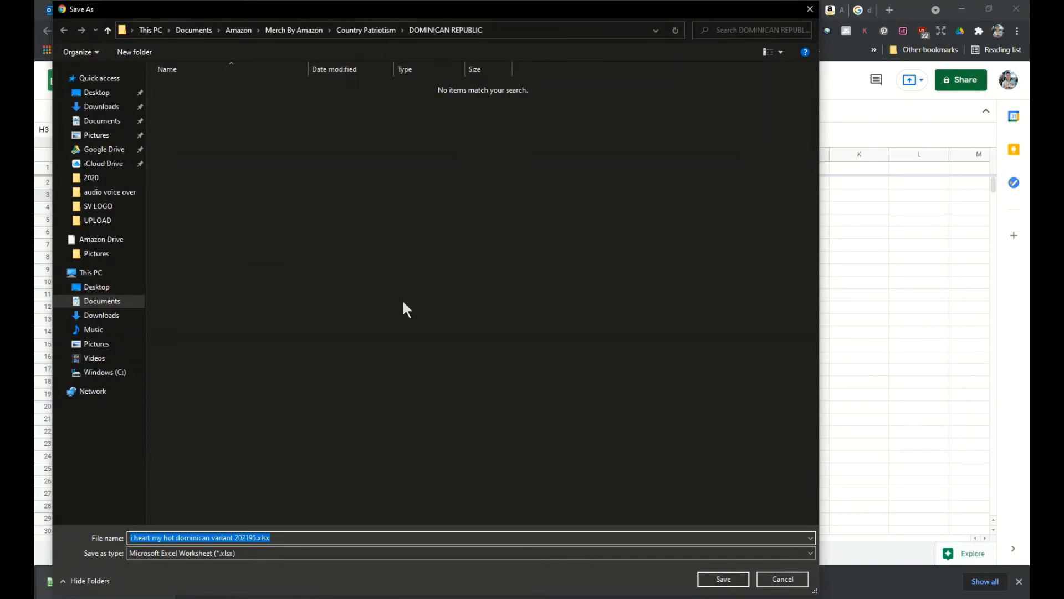
left_click(711, 579)
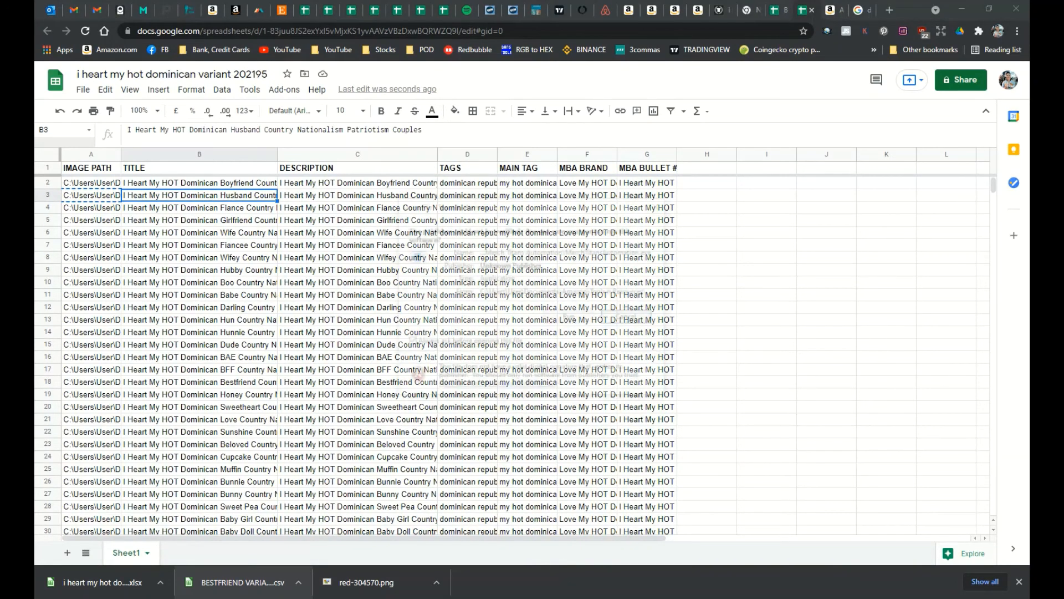
Launch Merch Titans Automation and load the downloaded XLSX file from the Country Patriotism > DOMINICAN REPUBLIC folder.
left_click(577, 317)
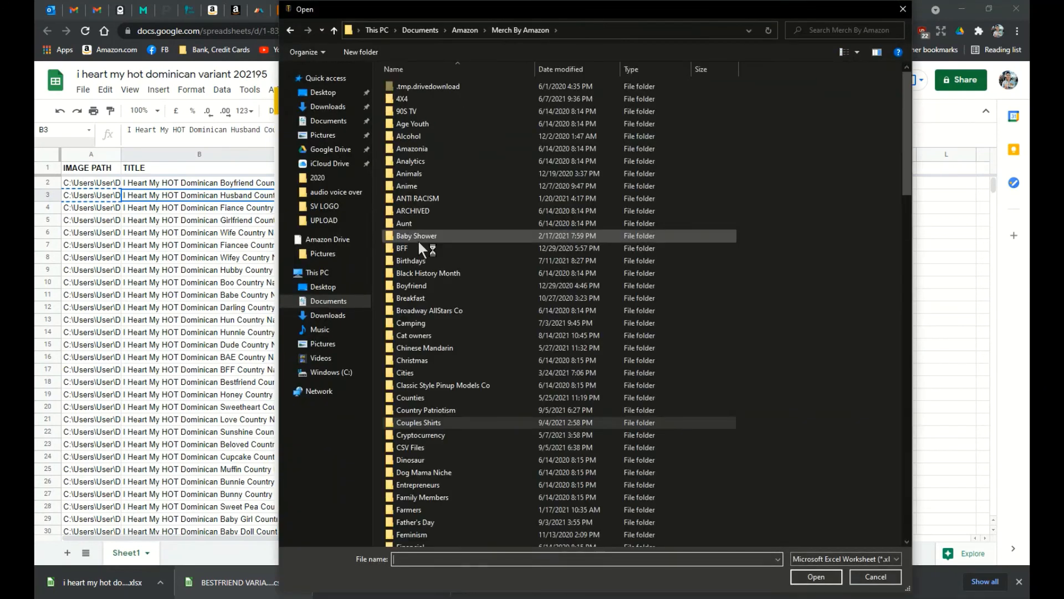
double_click(418, 237)
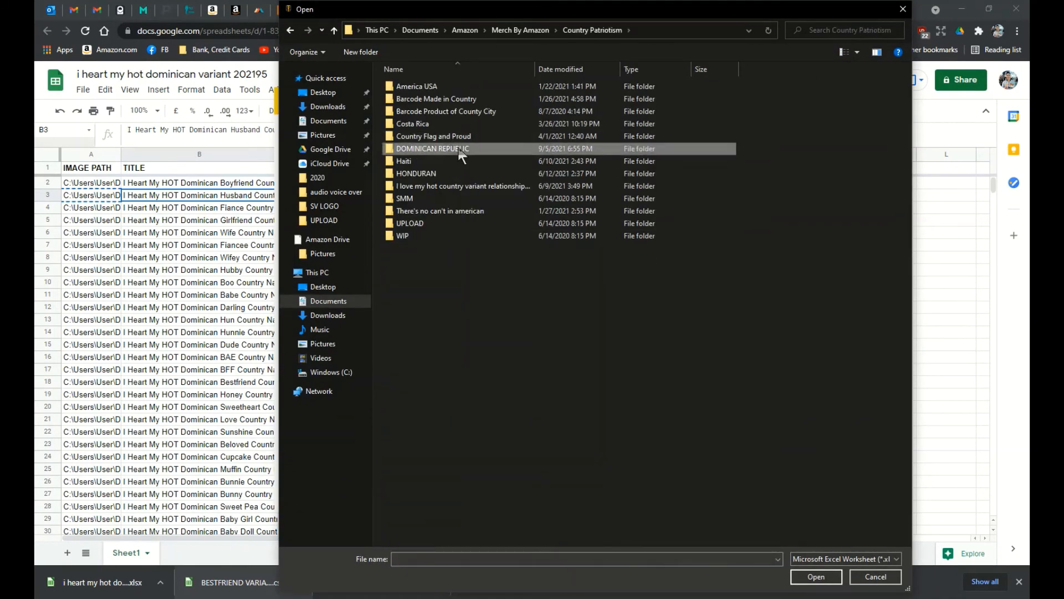
double_click(443, 145)
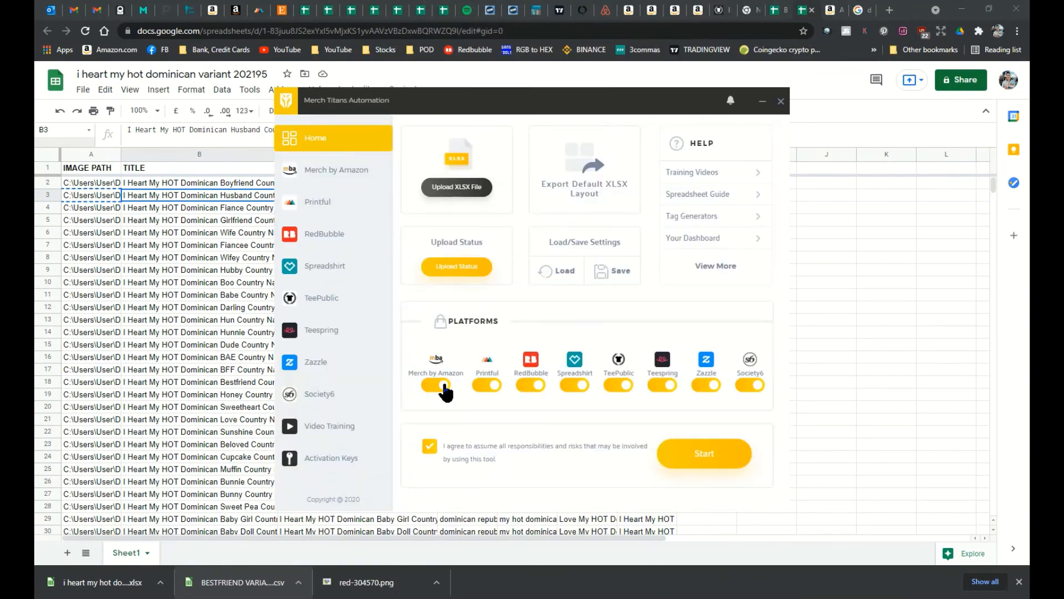
Turn off the Merch by Amazon, Spreadshirt and Teespring platforms for the upload.
left_click(440, 385)
left_click(578, 389)
left_click(670, 390)
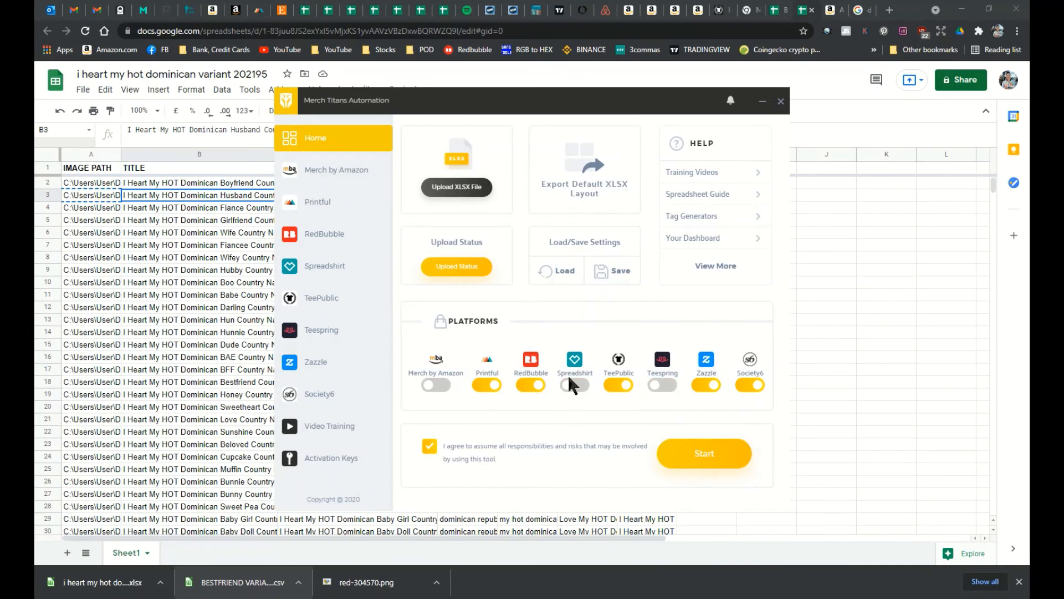
Copy the template product URL from the RedBubble settings and open it in a new browser tab.
left_click(344, 205)
scroll(566, 303, "down", 4)
left_click(324, 234)
scroll(586, 261, "down", 1)
triple_click(575, 169)
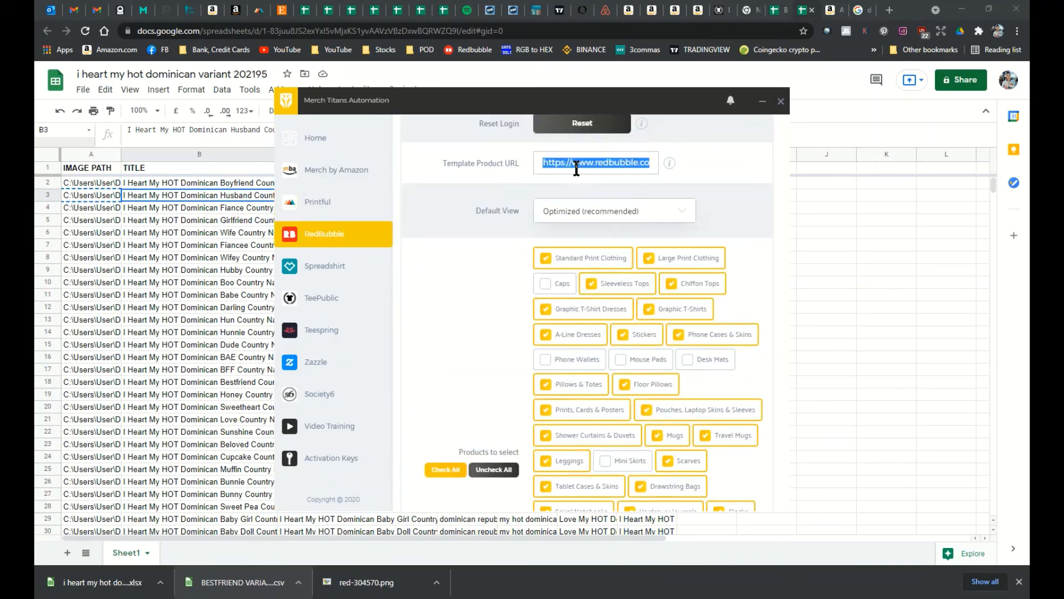
key("ctrl+c")
left_click(889, 10)
key("ctrl+v")
key("Return")
Go to the Redbubble portfolio and copy the settings of the first listed work to start a new design.
mouse_move(980, 111)
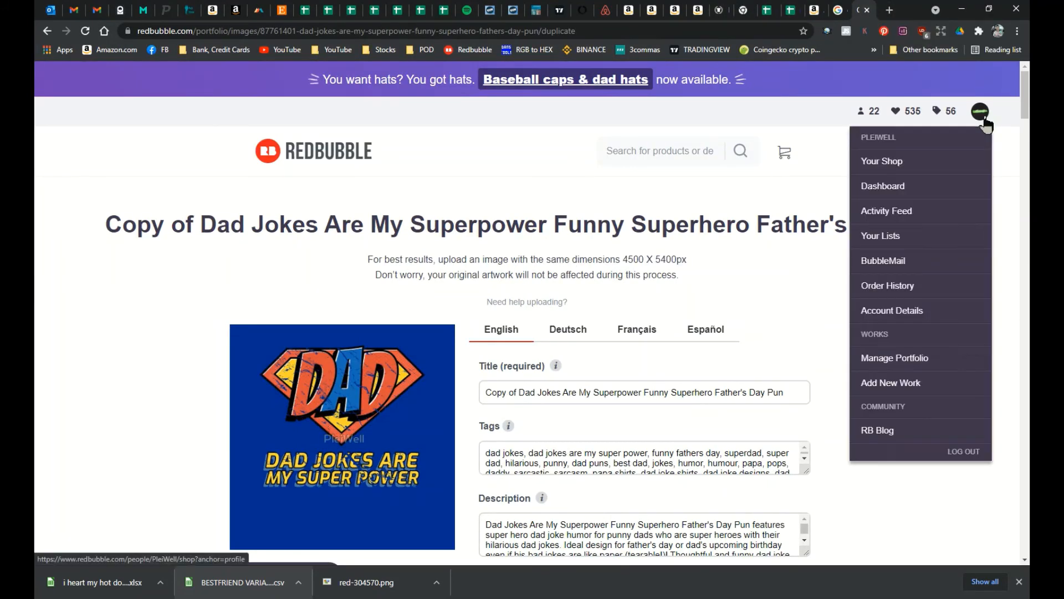
left_click(891, 380)
left_click(661, 382)
left_click(362, 302)
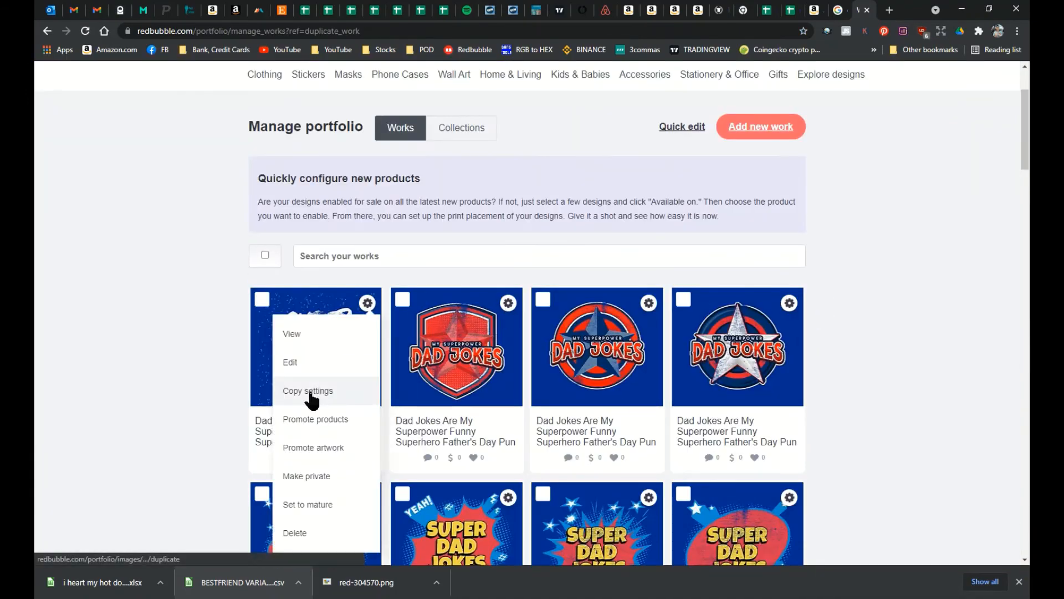
left_click(309, 388)
Replace the copied work's title with the B2 title, "I Heart My HOT Dominican Boyfriend Country Nationalism Patriotism Couples".
scroll(387, 395, "down", 3)
left_click_drag(859, 10, 812, 10)
left_click(790, 10)
right_click(263, 182)
left_click(295, 157)
left_click(813, 10)
triple_click(566, 215)
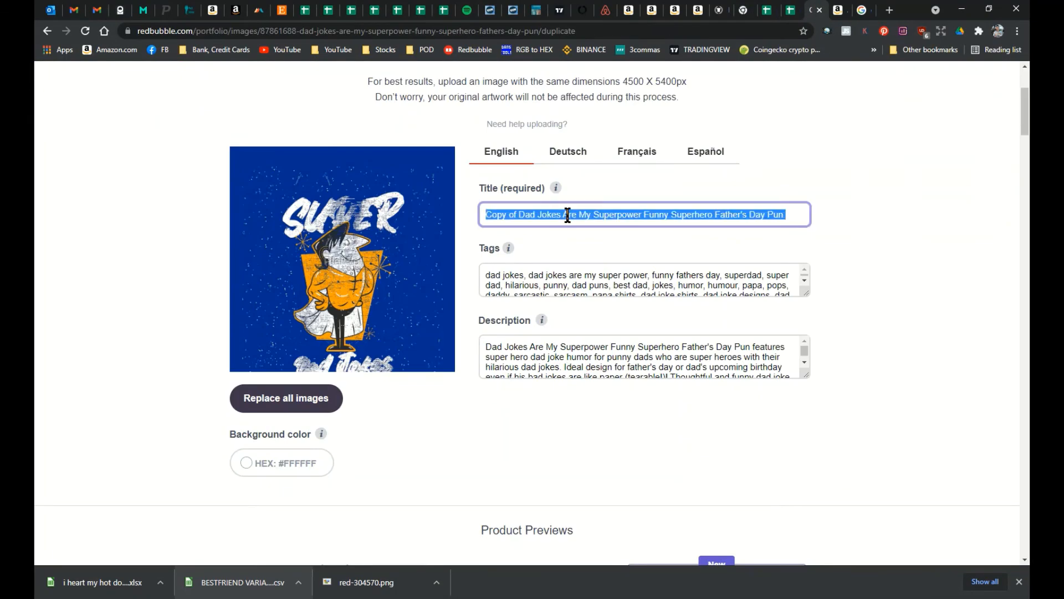
key("ctrl+v")
Replace the Redbubble work's description with the Boyfriend design's description from the spreadsheet.
left_click(790, 10)
left_click(614, 356)
key("ctrl+a")
key("ctrl+v")
Close the leftover Amazon and Google search tabs.
left_click(838, 10)
left_click(842, 10)
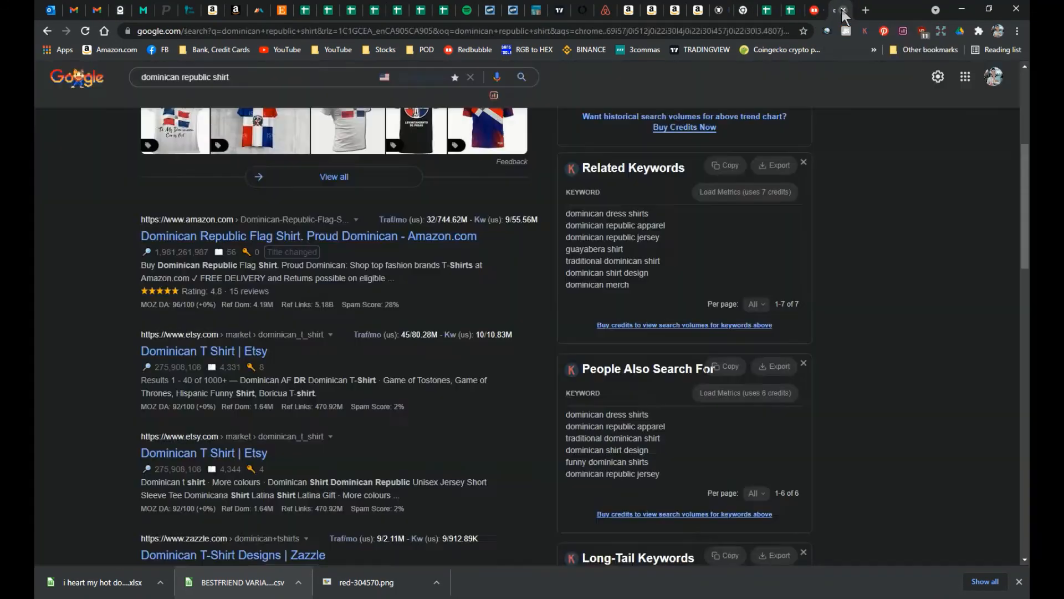
left_click(842, 10)
Copy the tags from the spreadsheet's D2 and replace the Redbubble work's tags with them.
left_click(819, 10)
right_click(463, 182)
left_click(495, 158)
left_click(858, 10)
right_click(538, 275)
left_click(576, 390)
right_click(637, 293)
left_click(660, 392)
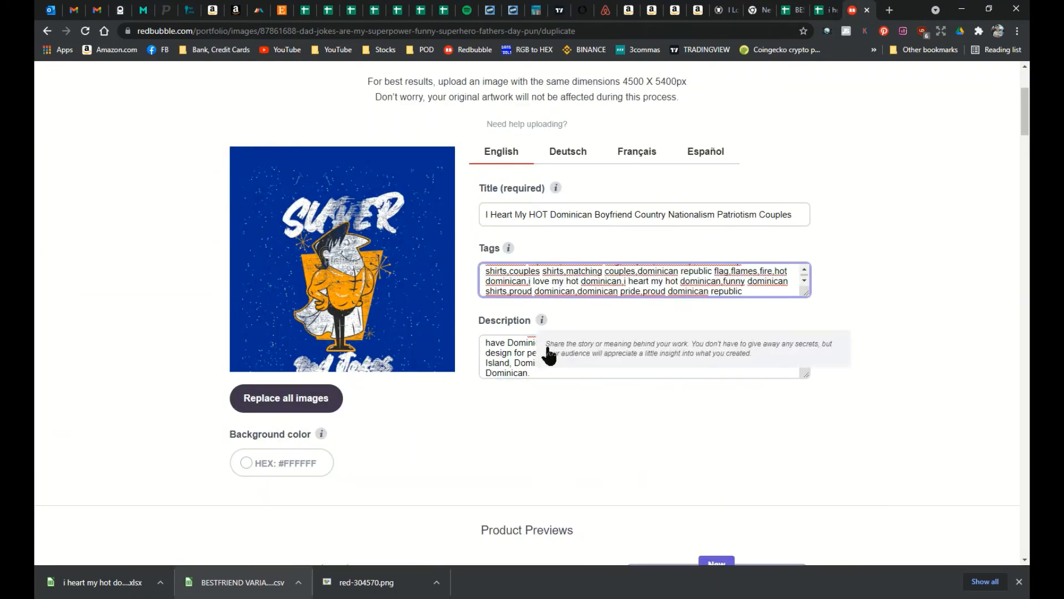
Start replacing all images of the Redbubble work and open the UPLOAD folder under Country Patriotism > DOMINICAN REPUBLIC.
left_click(293, 400)
left_click(101, 240)
double_click(192, 94)
double_click(213, 106)
double_click(214, 373)
double_click(214, 222)
double_click(252, 100)
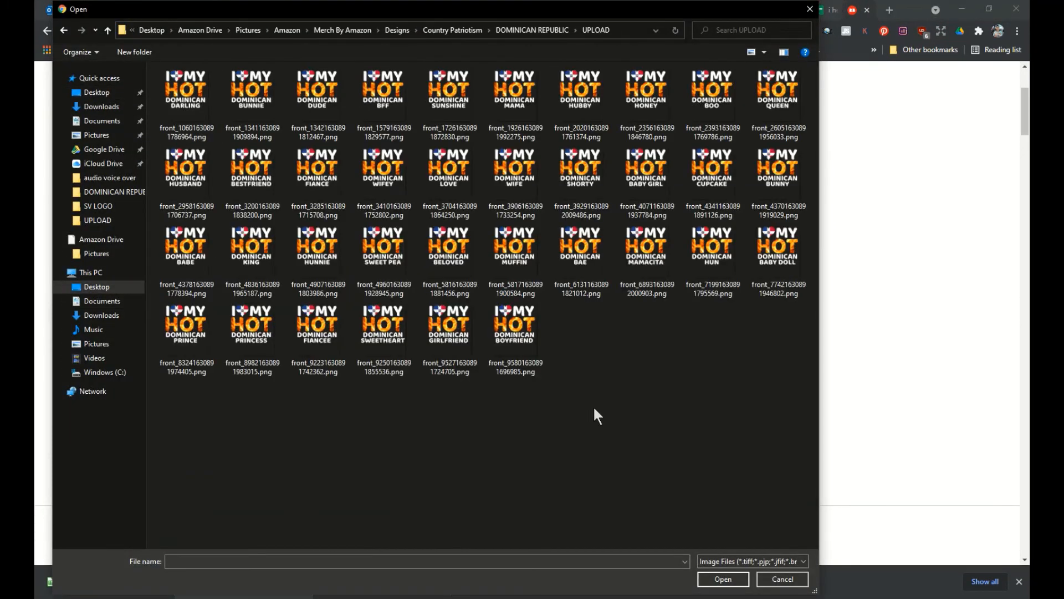
Reorder the folder's images so the earliest design comes first and use the Dominican Boyfriend PNG as the work's new image.
right_click(568, 363)
left_click(758, 481)
left_click_drag(571, 238, 571, 271)
left_click(445, 246)
left_click(553, 416)
right_click(475, 412)
left_click(627, 499)
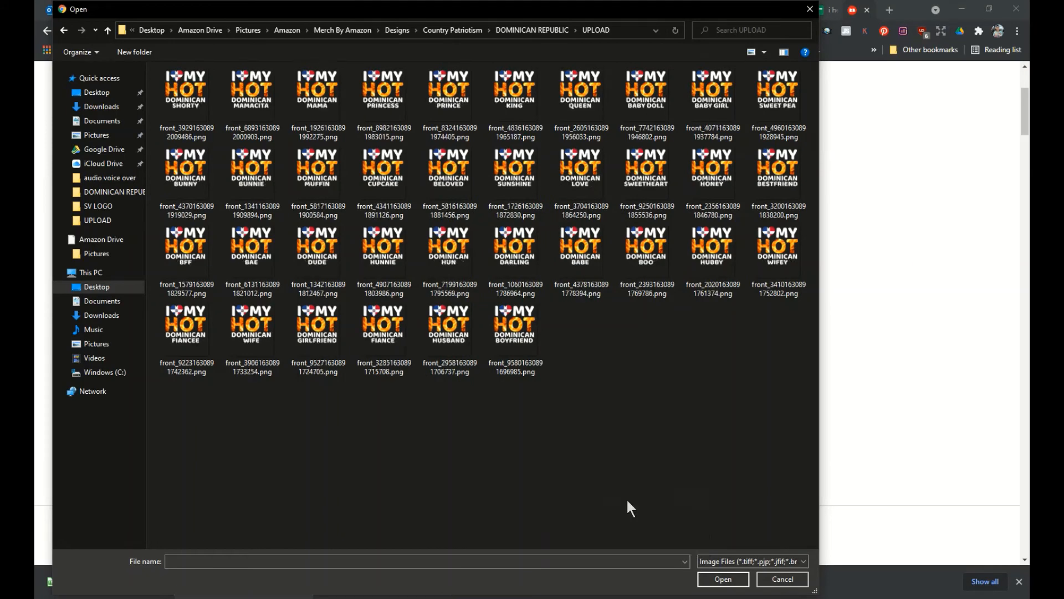
right_click(576, 423)
left_click(743, 531)
double_click(194, 115)
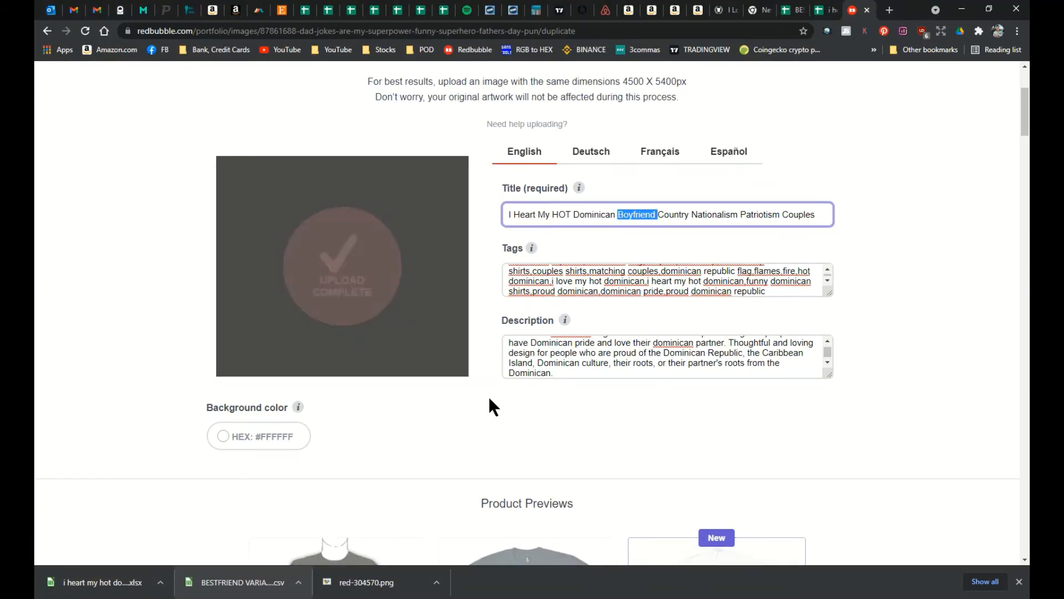
Adjust the design's settings for Standard Print Clothing and set the Large Print Clothing Premium T-Shirt's default color to black.
scroll(546, 396, "down", 4)
left_click(280, 514)
left_click(607, 293)
scroll(651, 382, "down", 4)
left_click(533, 353)
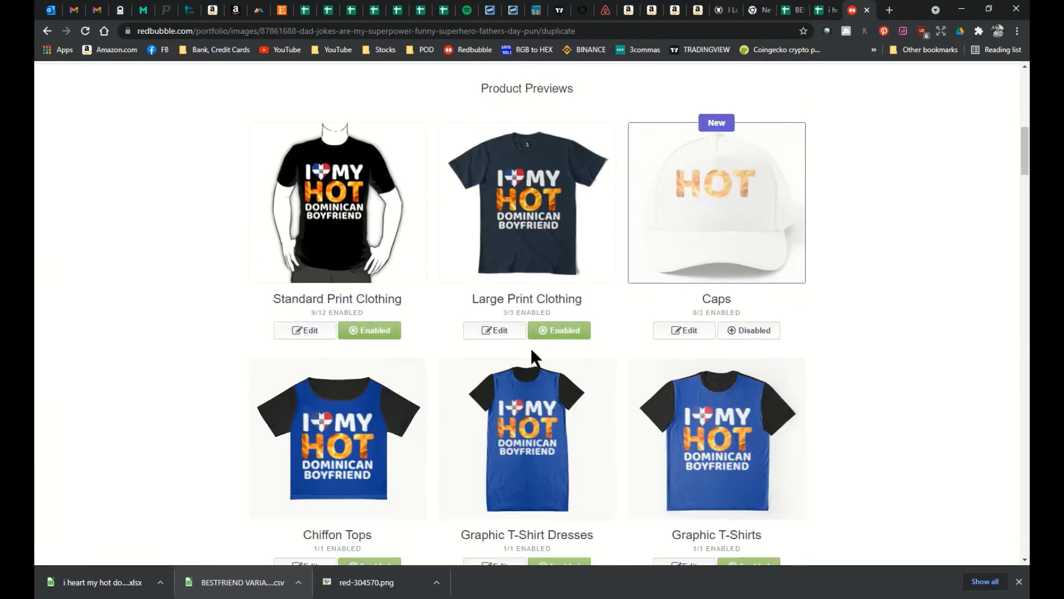
left_click(305, 330)
left_click(693, 308)
left_click(668, 332)
left_click(737, 493)
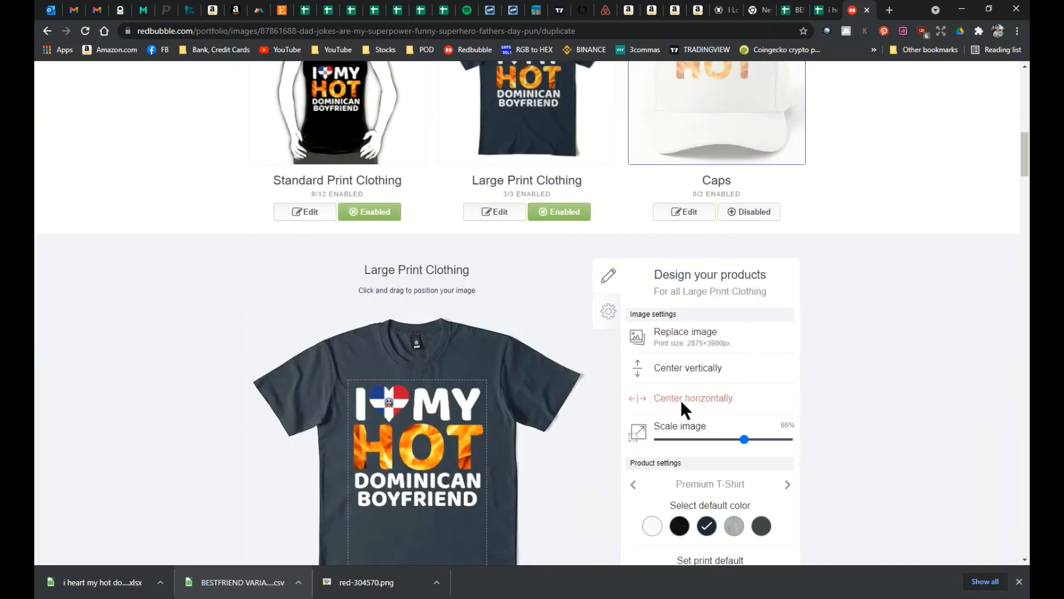
left_click(679, 526)
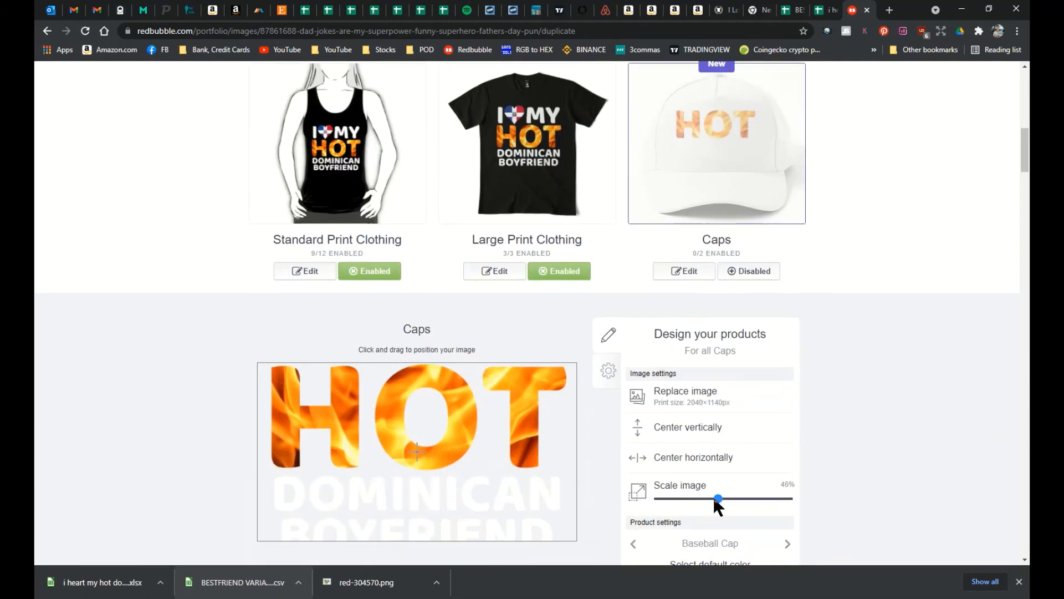
Reduce the design's scale on the Caps and check its placement on the remaining products.
left_click_drag(713, 501, 689, 501)
scroll(741, 357, "down", 1)
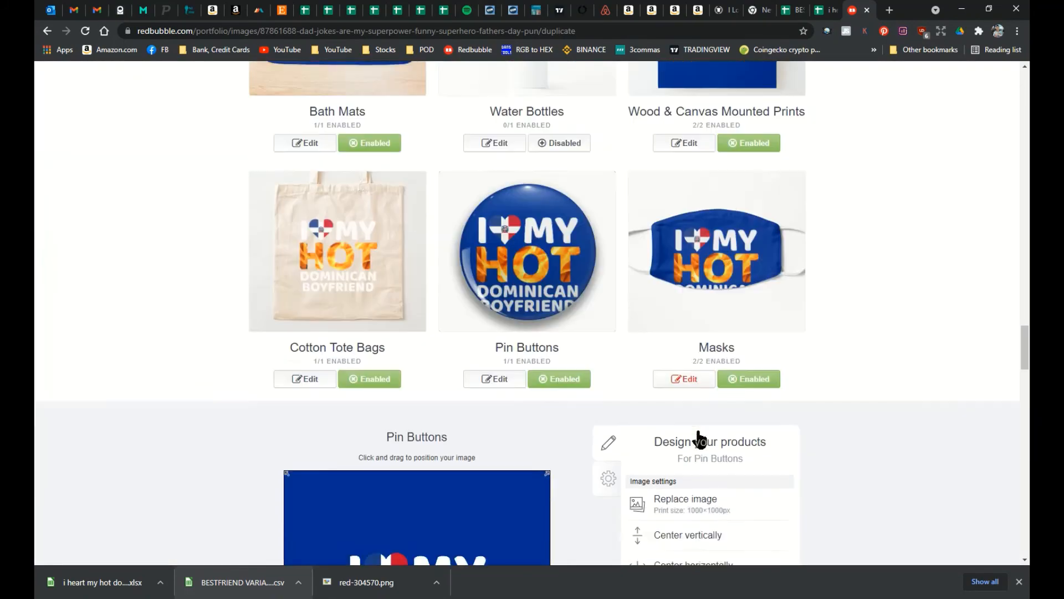
scroll(696, 439, "down", 2)
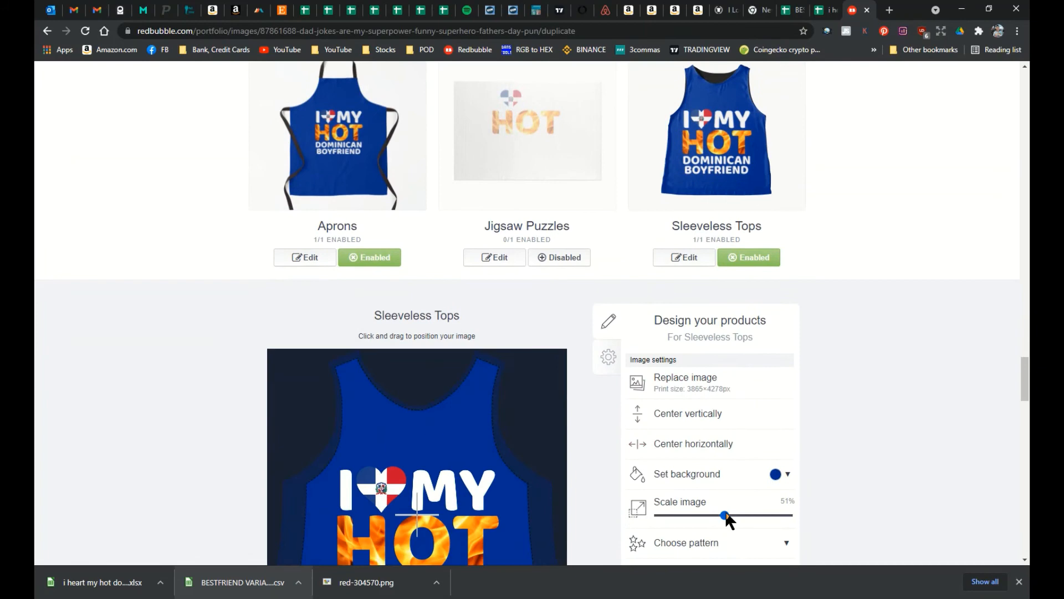
Add the work to the "Married Couples / Newlyweds / Husband" and "Boyfriends for Best boy friends and men" collections.
scroll(814, 444, "down", 20)
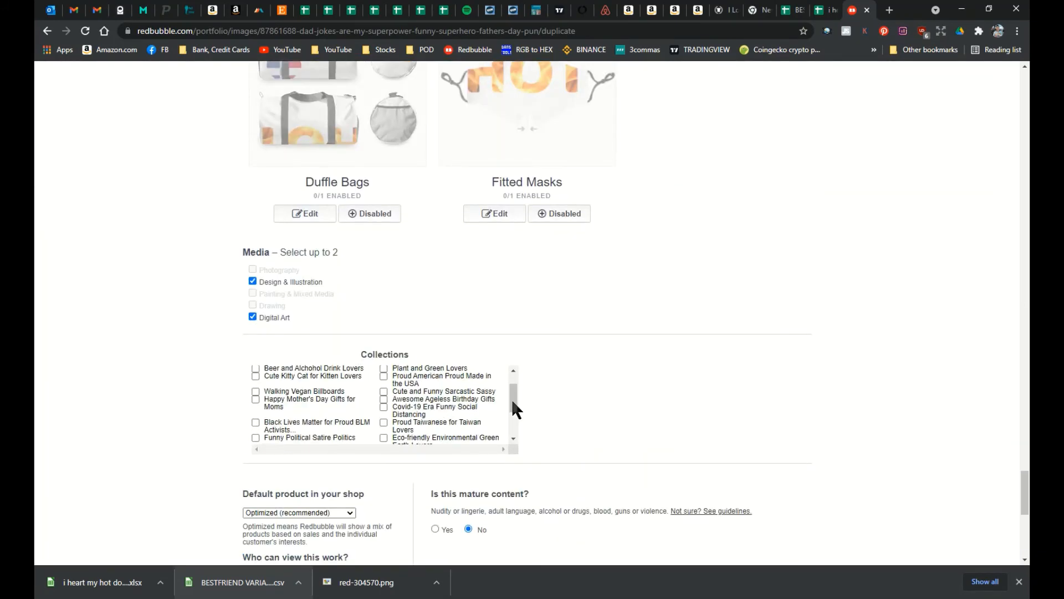
left_click_drag(514, 410, 514, 426)
scroll(385, 410, "down", 1)
left_click(255, 373)
left_click(384, 357)
Confirm the right to sell products with this artwork and save the work.
scroll(432, 379, "down", 2)
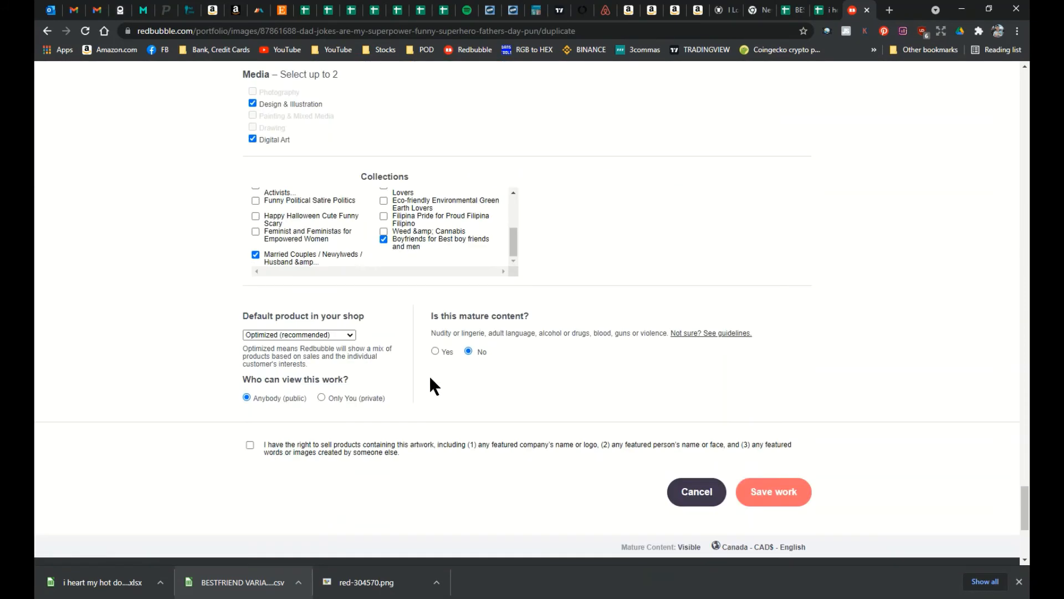
left_click(250, 443)
left_click(745, 489)
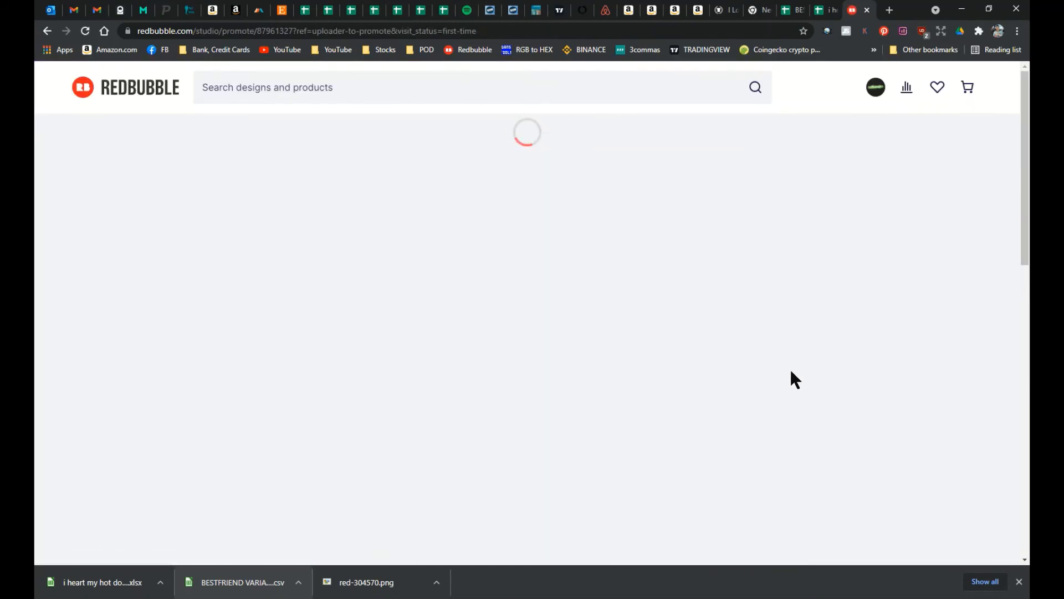
Copy the new Boyfriend work's copy-settings link from the portfolio and use it as RedBubble's Template Product URL in Merch Titans Automation.
mouse_move(876, 88)
left_click(370, 303)
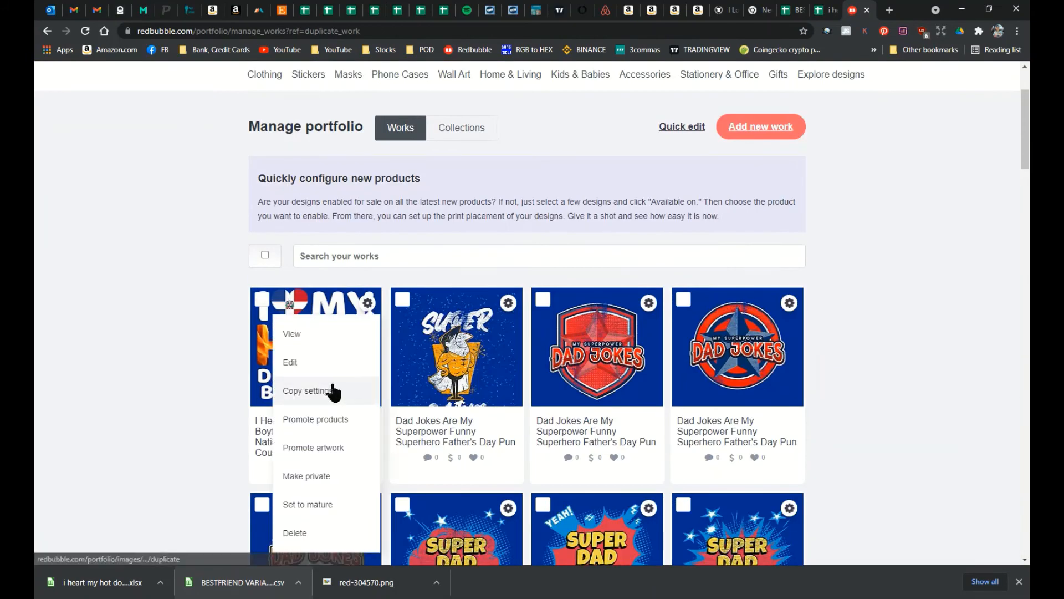
right_click(327, 384)
left_click(360, 475)
triple_click(603, 162)
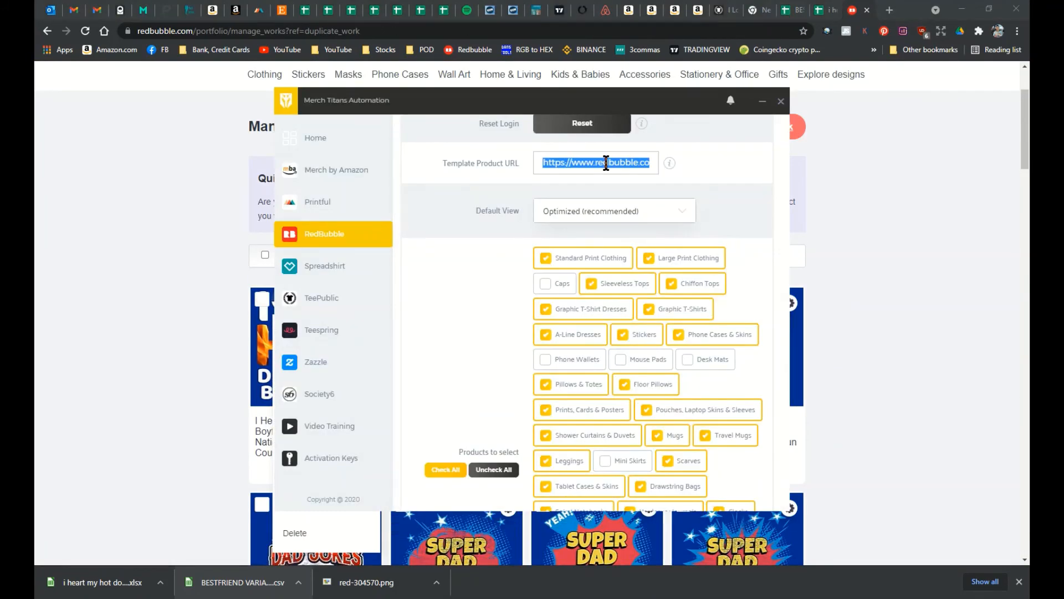
right_click(597, 162)
left_click(618, 220)
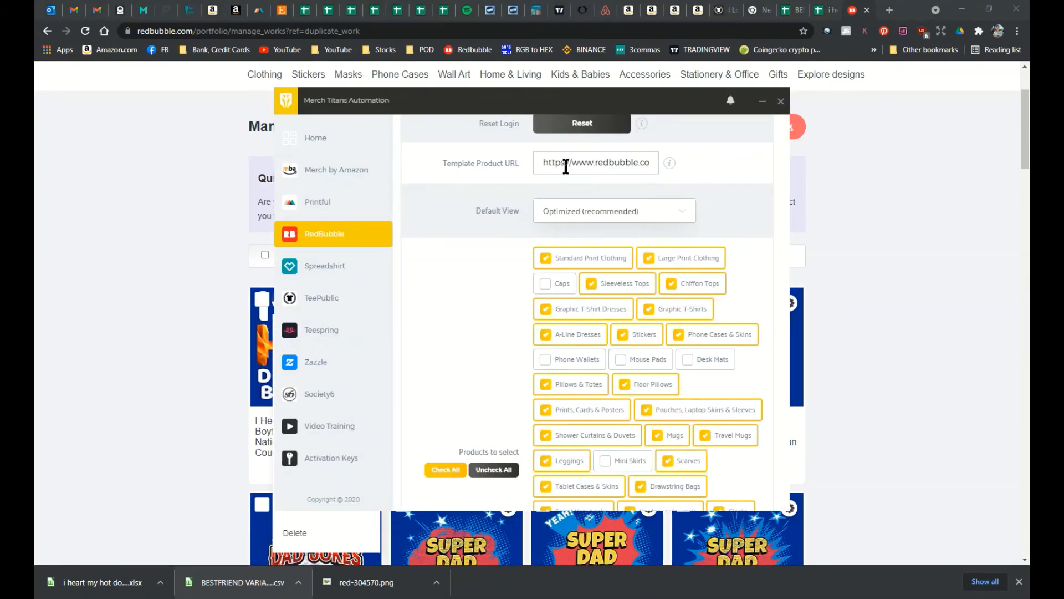
Set TeePublic's default colors for the T-shirt, tank and baseball tee, using Navy for the T-shirt and Black/White for the baseball tee.
scroll(700, 304, "down", 5)
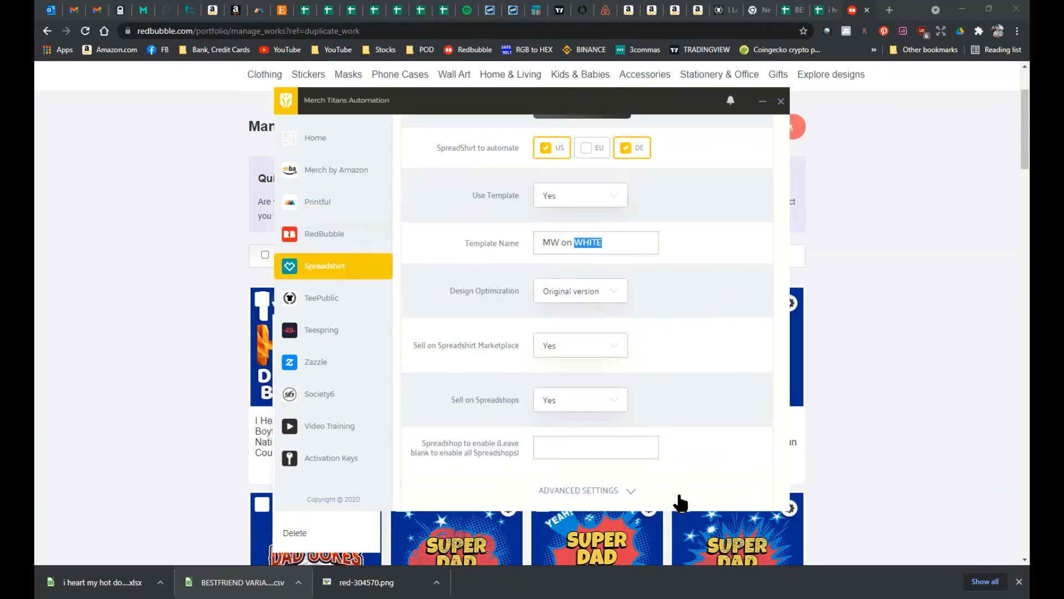
left_click(343, 294)
left_click(574, 251)
scroll(568, 285, "down", 1)
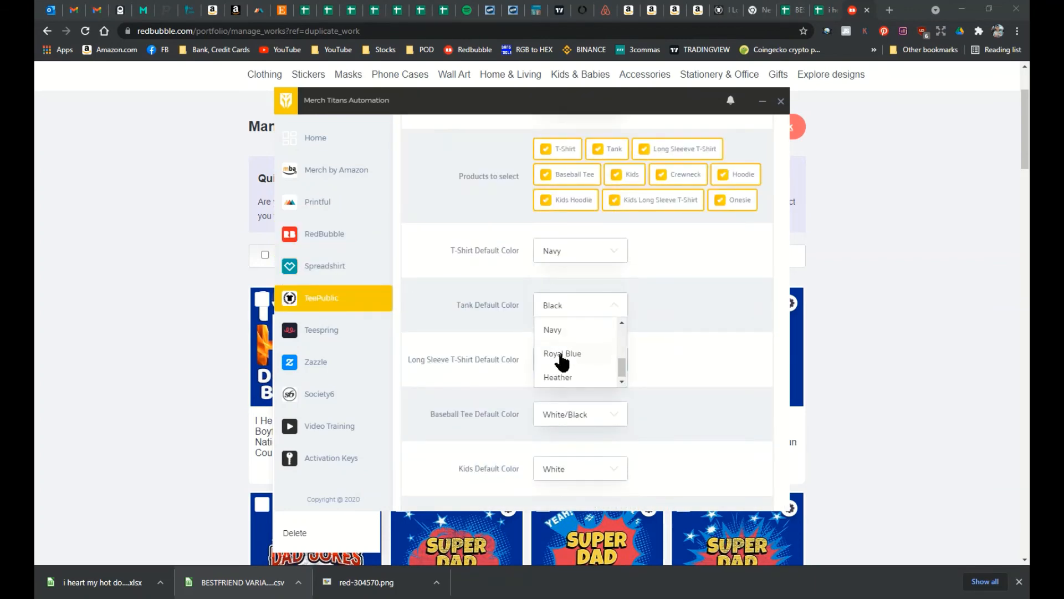
left_click(562, 361)
left_click(579, 414)
left_click(570, 444)
Choose the default colors for TeePublic's crewneck and the remaining garments listed below it.
scroll(654, 299, "down", 5)
scroll(610, 266, "up", 1)
left_click(584, 246)
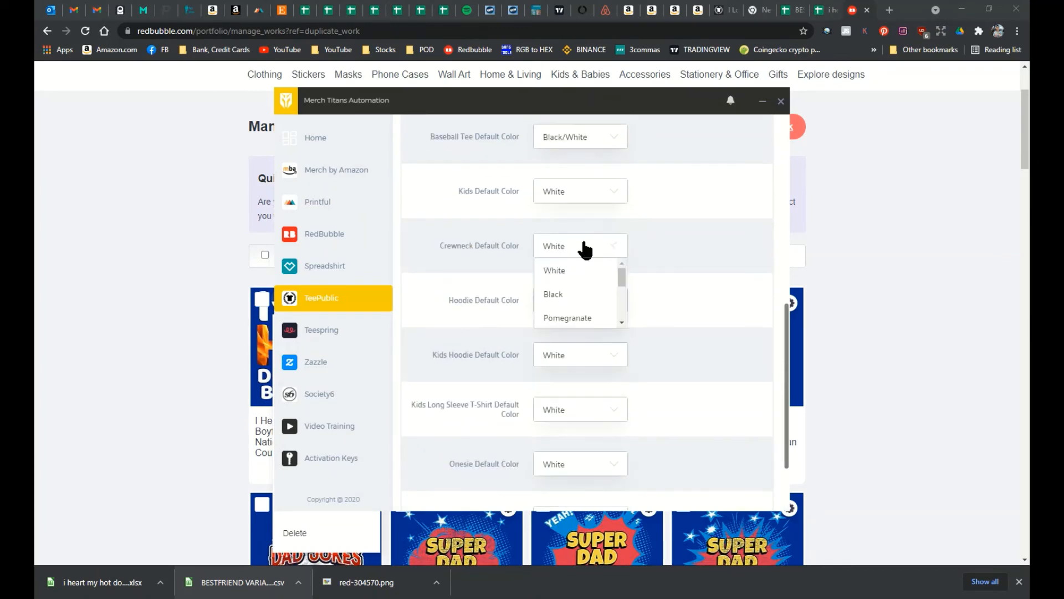
left_click(566, 355)
scroll(576, 361, "down", 3)
left_click(579, 400)
left_click(568, 468)
left_click(547, 448)
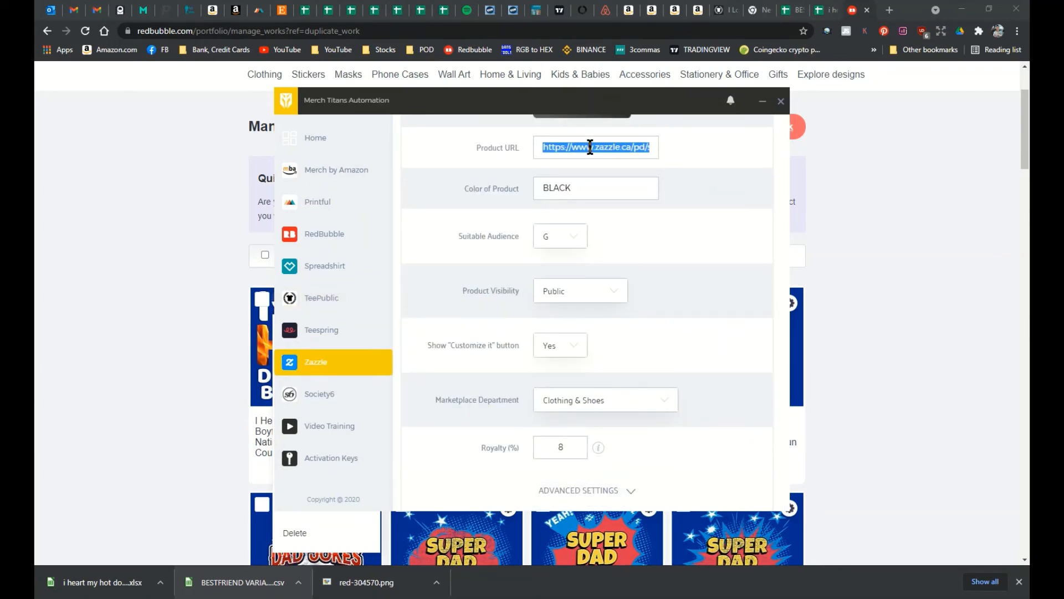
Check the Zazzle product URL's T-shirt page in the browser and review the Society6 garment color settings.
left_click(433, 226)
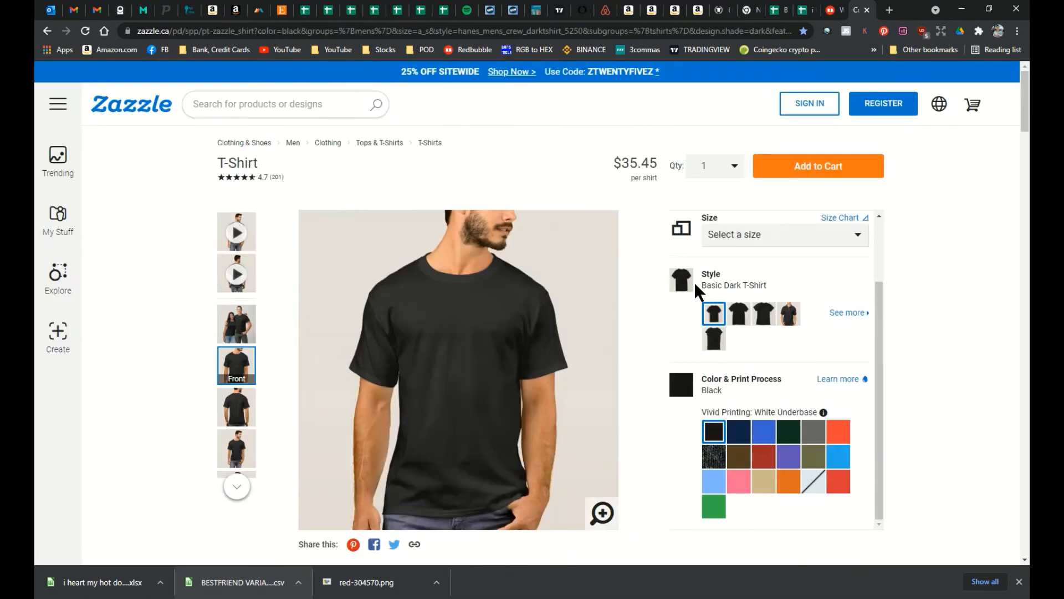
scroll(694, 282, "down", 2)
left_click(492, 31)
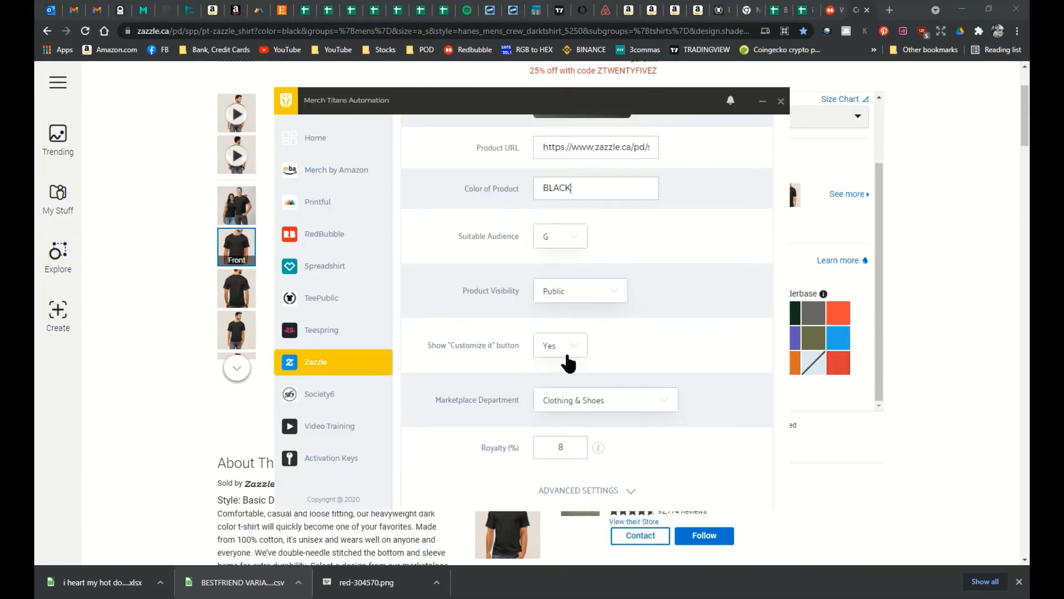
left_click(351, 394)
scroll(549, 248, "down", 10)
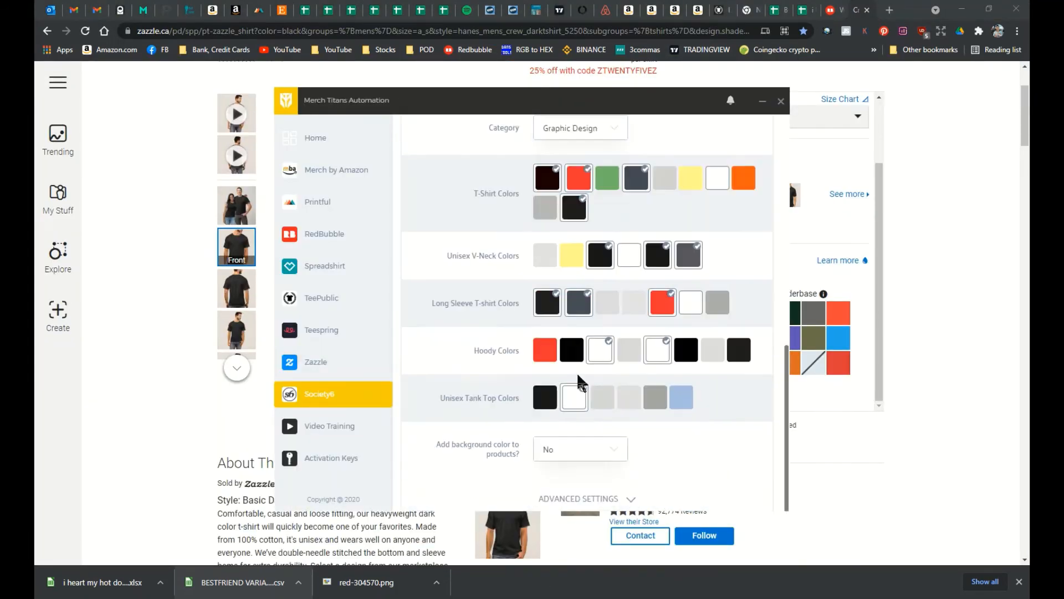
scroll(673, 398, "up", 2)
Save the automation settings in the DOMINICAN REPUBLIC folder under a name beginning with "MTA SETTINGS ON ALL".
left_click(324, 141)
left_click(601, 271)
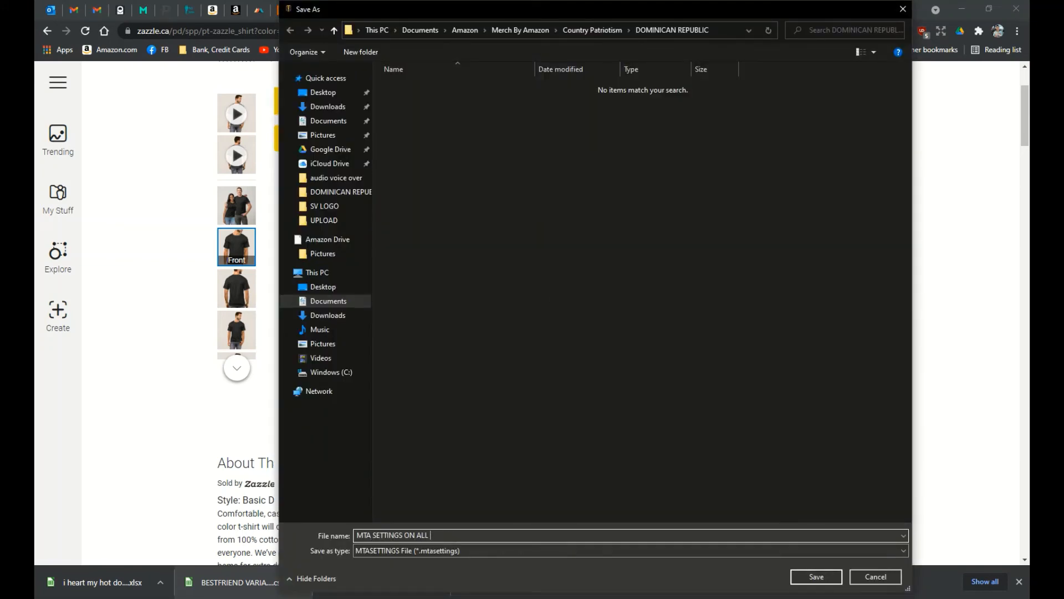
left_click(817, 577)
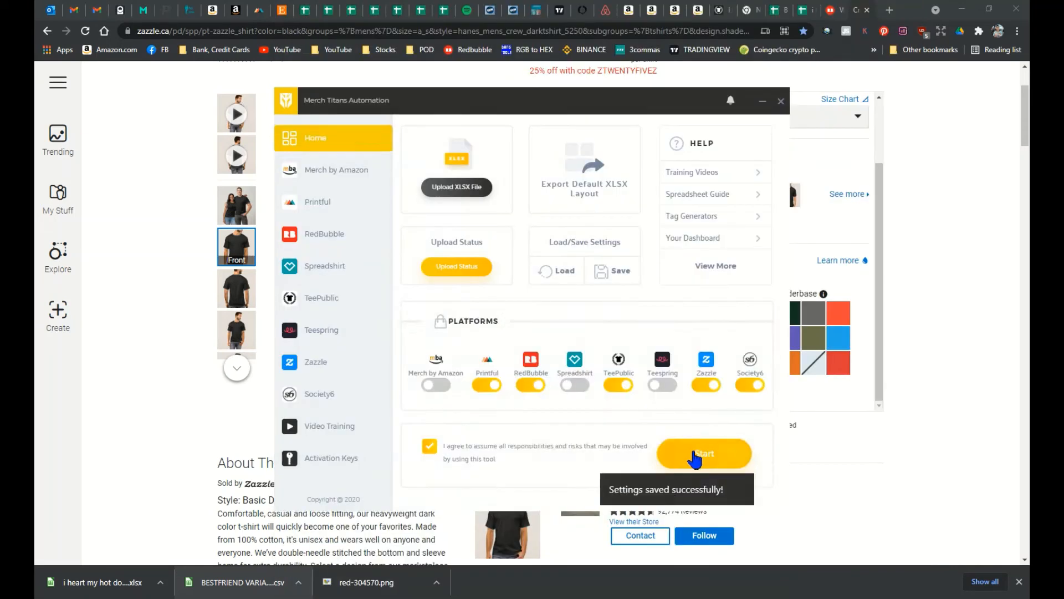
Start the automated upload for Printful, RedBubble, TeePublic, Zazzle and Society6 and acknowledge the login notices.
left_click(696, 455)
left_click(727, 316)
left_click(724, 344)
left_click(587, 182)
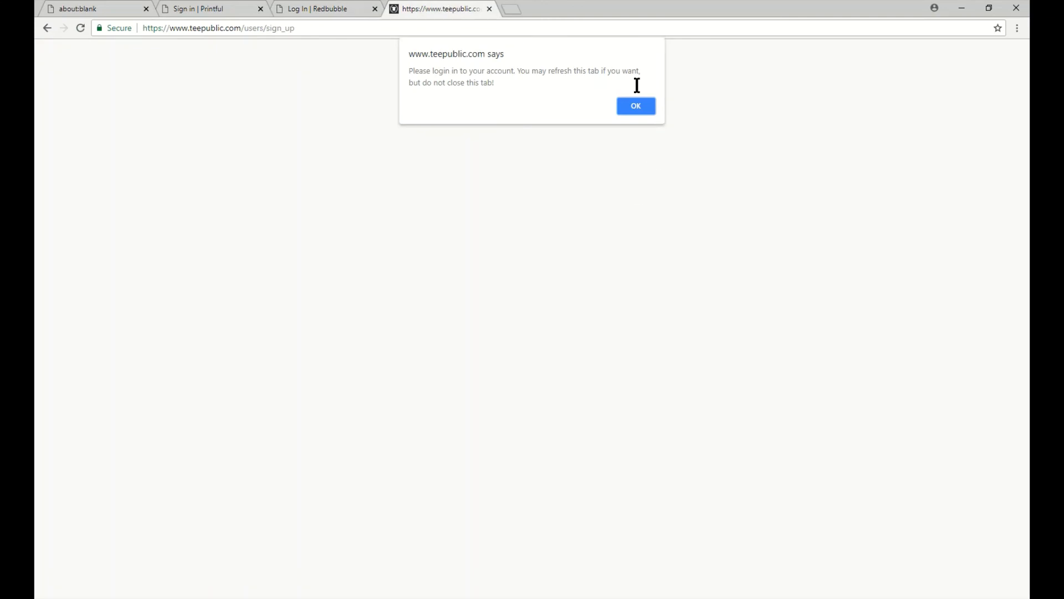
left_click(631, 107)
left_click(628, 111)
left_click(627, 111)
Examine the upload progress on the Redbubble, TeePublic, Zazzle, Society6 and Printful pages.
left_click(331, 8)
left_click(429, 9)
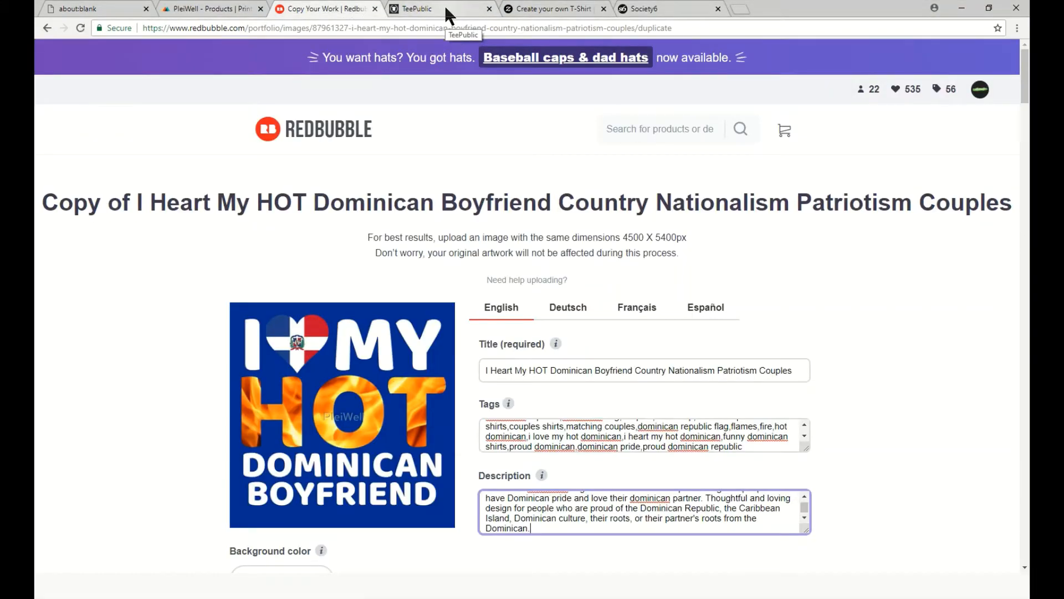
left_click(444, 7)
left_click(546, 9)
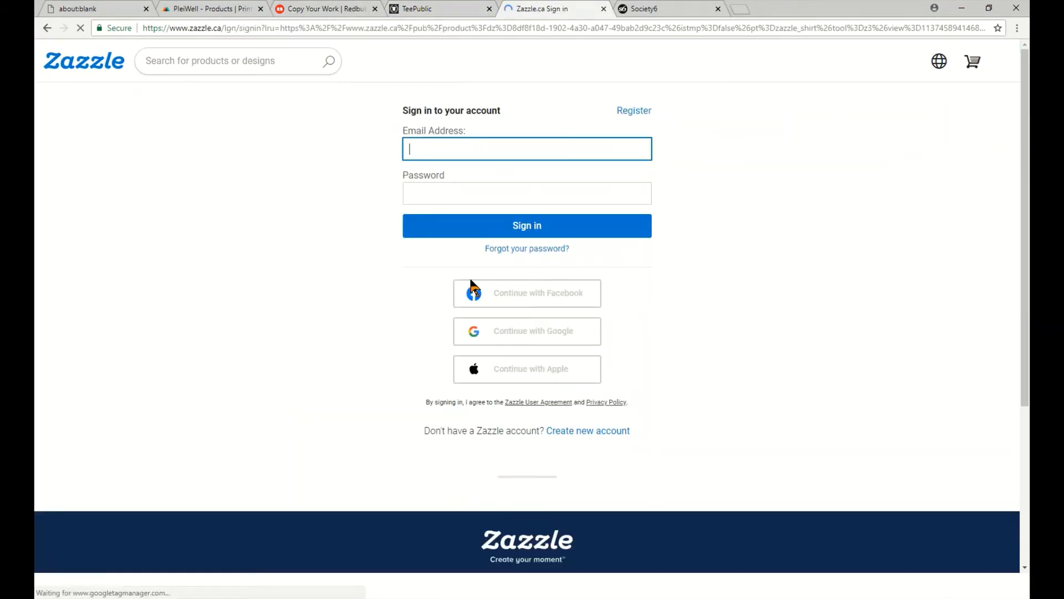
left_click(637, 9)
left_click(684, 253)
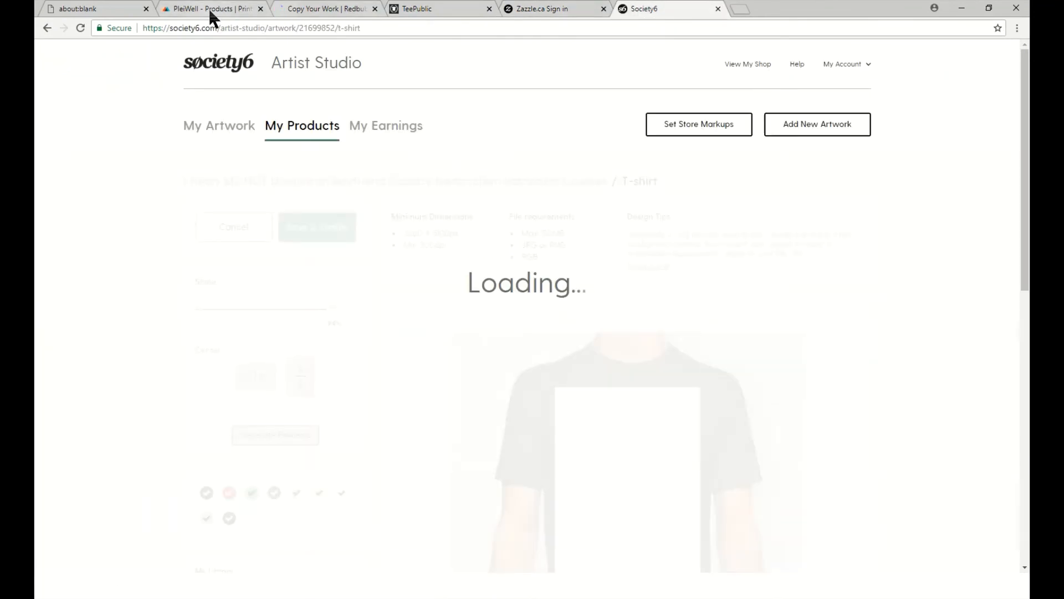
left_click(208, 9)
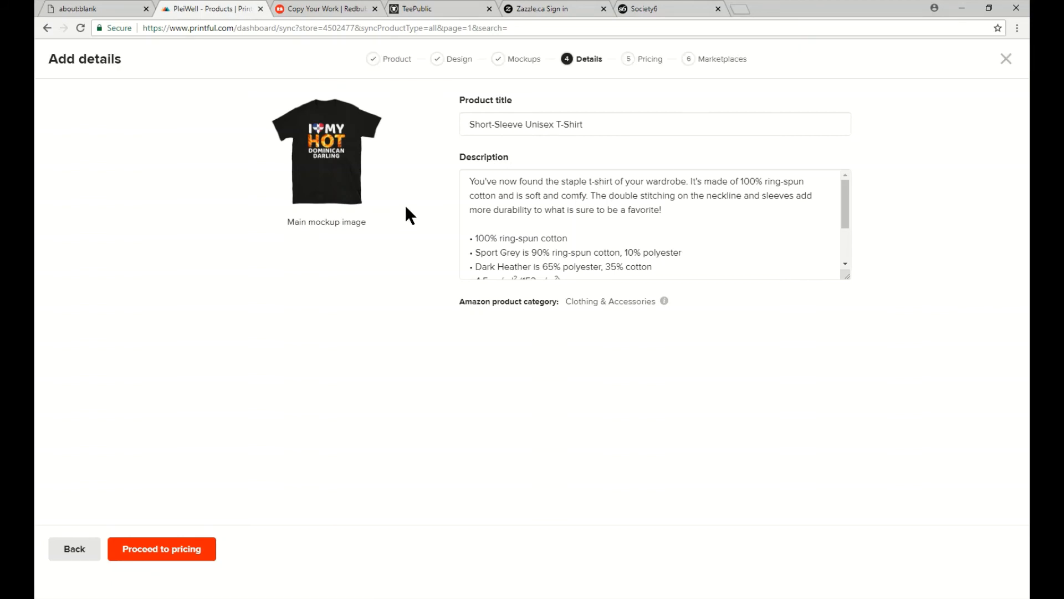
key("ctrl+Tab")
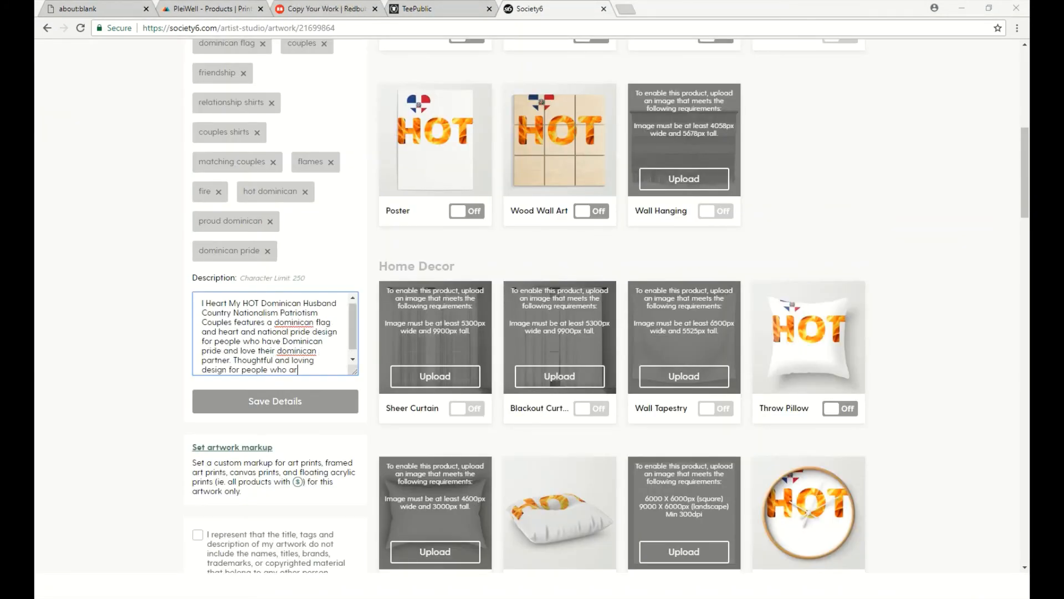
scroll(527, 305, "up", 14)
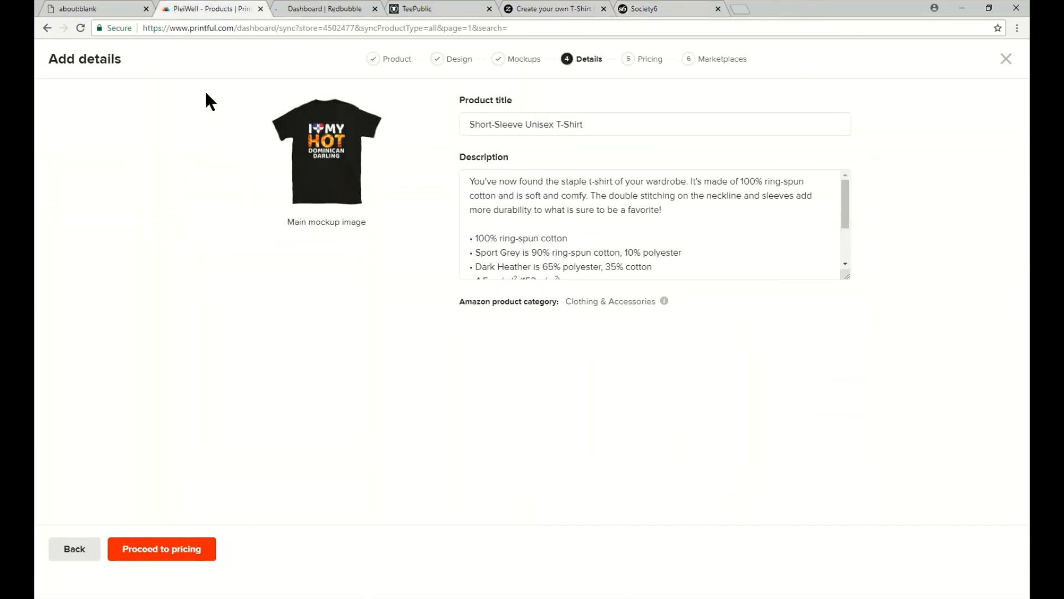
Reload the stalled Printful product page, discarding its unsaved changes, and close the Printful tab.
left_click(80, 28)
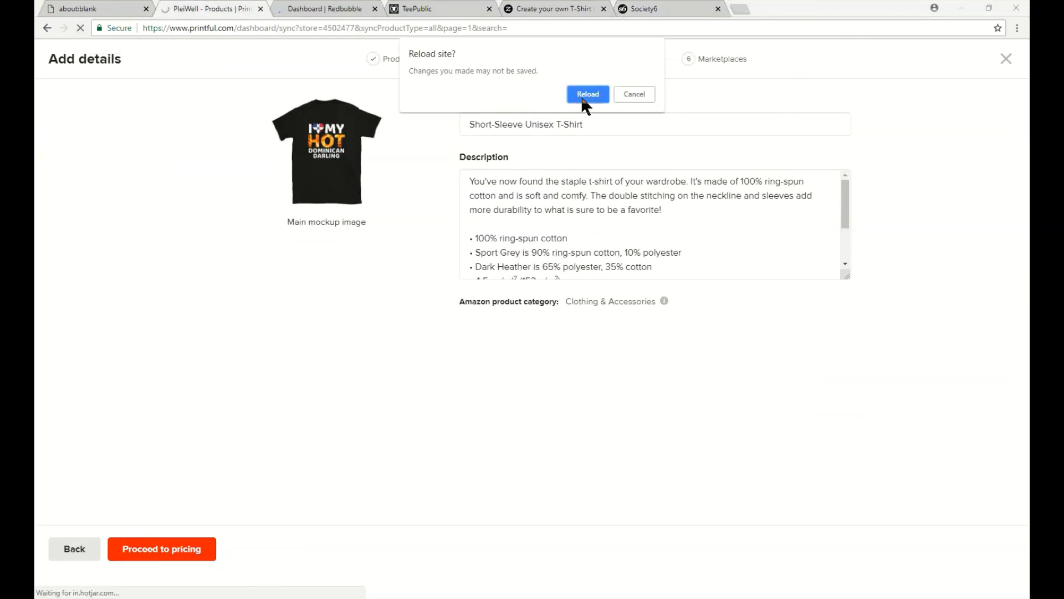
left_click(585, 94)
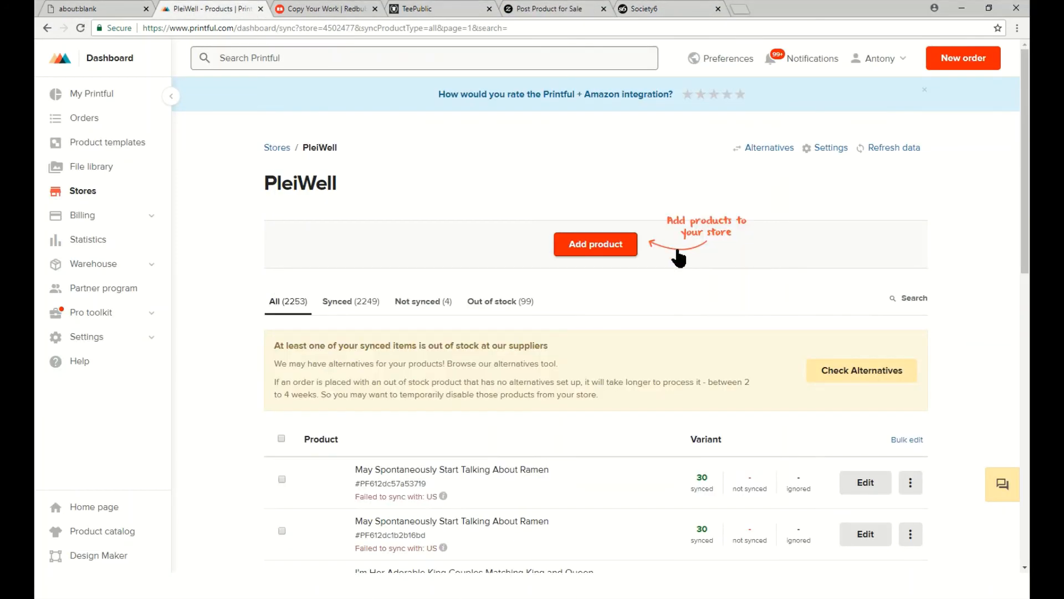
scroll(373, 373, "down", 2)
scroll(372, 333, "up", 2)
left_click(260, 9)
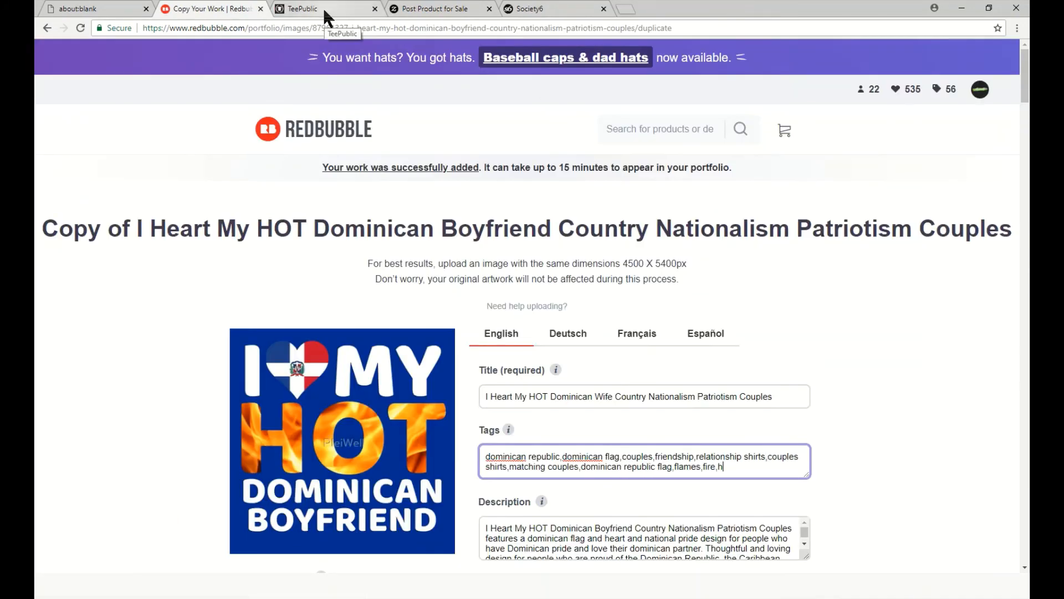
In Merch Titans Automation's Society6 settings, set the hexadecimal background color for other products to #16537e.
left_click(556, 8)
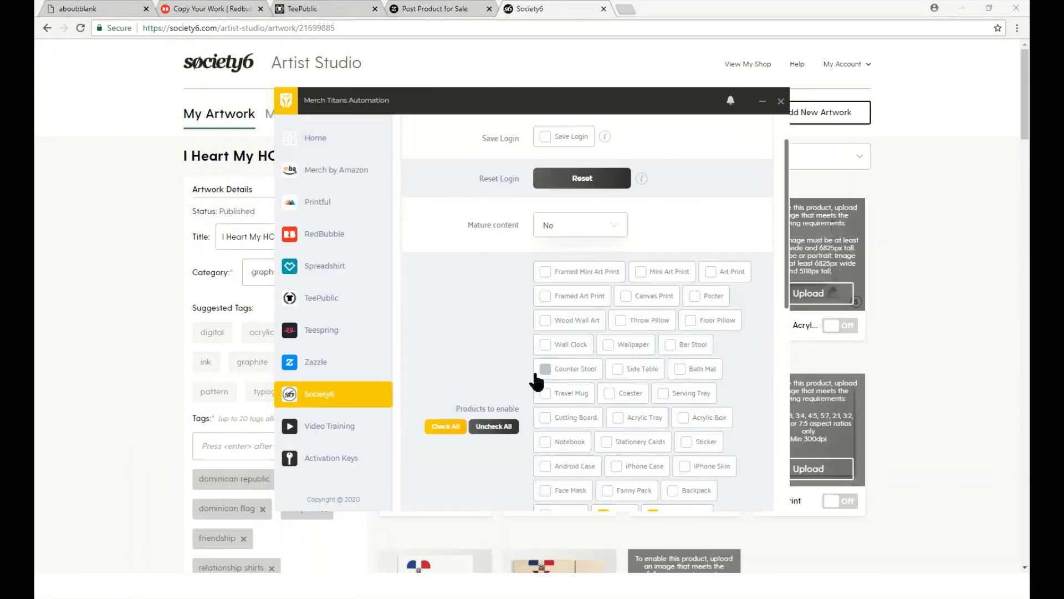
scroll(587, 333, "down", 10)
left_click(579, 440)
left_click(555, 487)
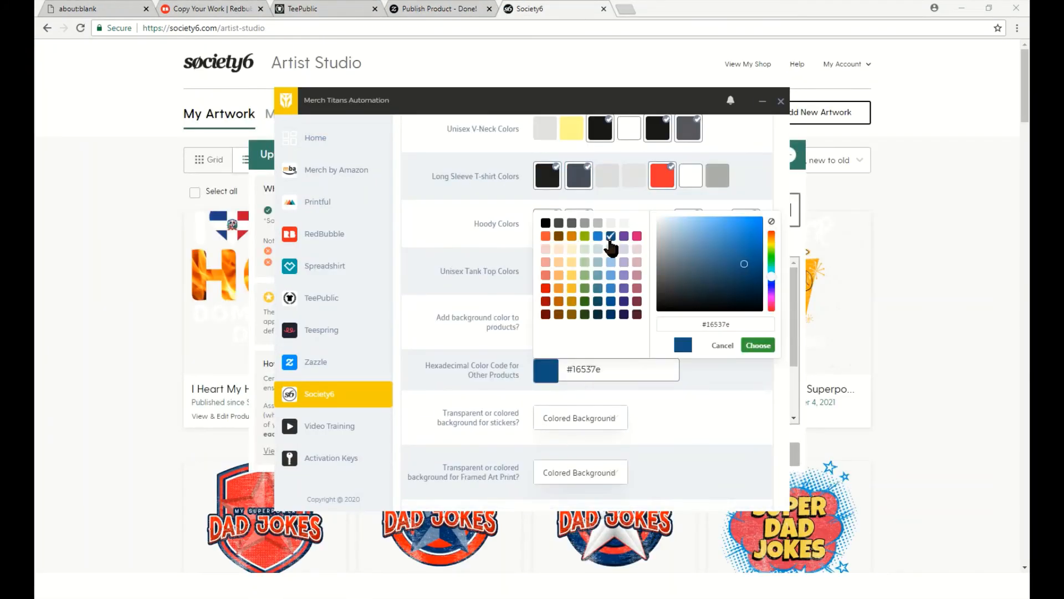
left_click(755, 344)
scroll(588, 332, "down", 1)
left_click(576, 441)
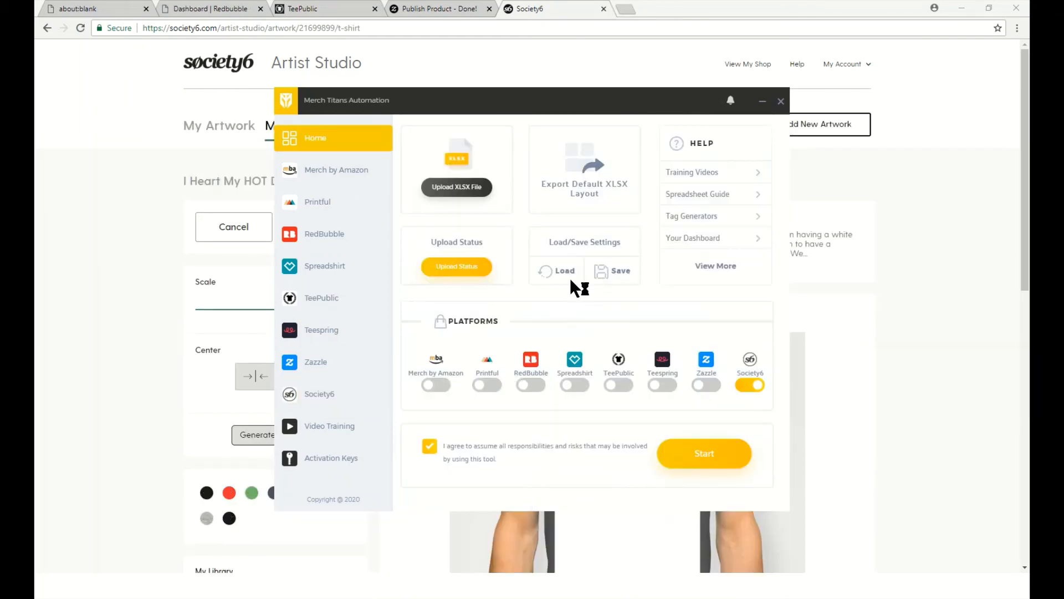
Save the automation settings in the DOMINICAN REPUBLIC folder as "MTA SETTINGS ON S6 BLUE BG ALL PRODUCTS EXCEPT SHIRTS 202195".
left_click(615, 272)
type("MTA SETTINGS ON S6 BLUE BG ALL PRODUCTS EXCEPT SHIRTS 202195")
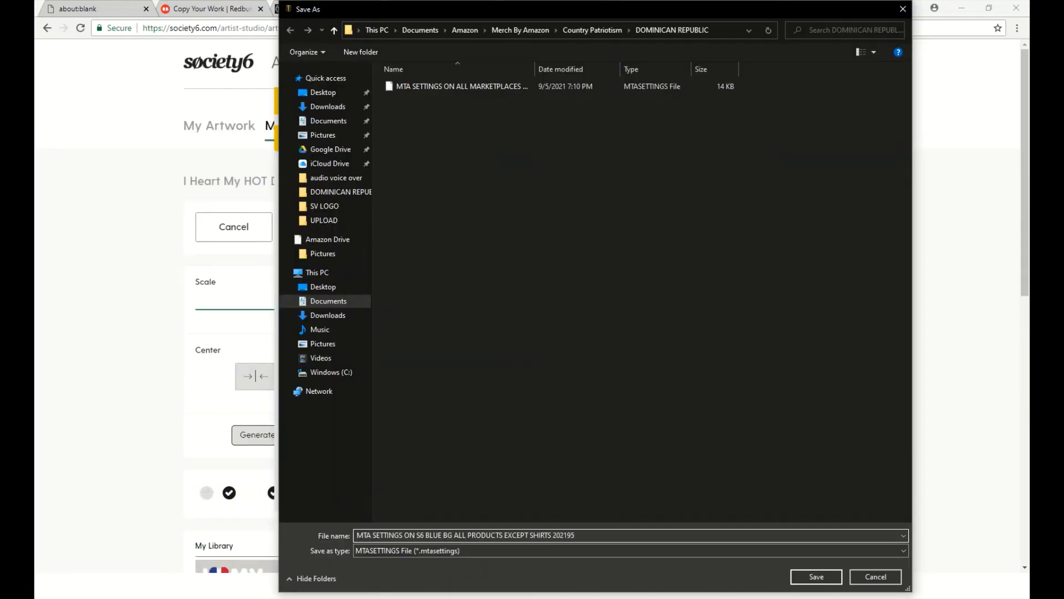
key("Return")
Start the Society6-only upload of the designs listed in "i heart my hot dominican variant 202195.xlsx".
left_click(703, 454)
scroll(711, 388, "down", 10)
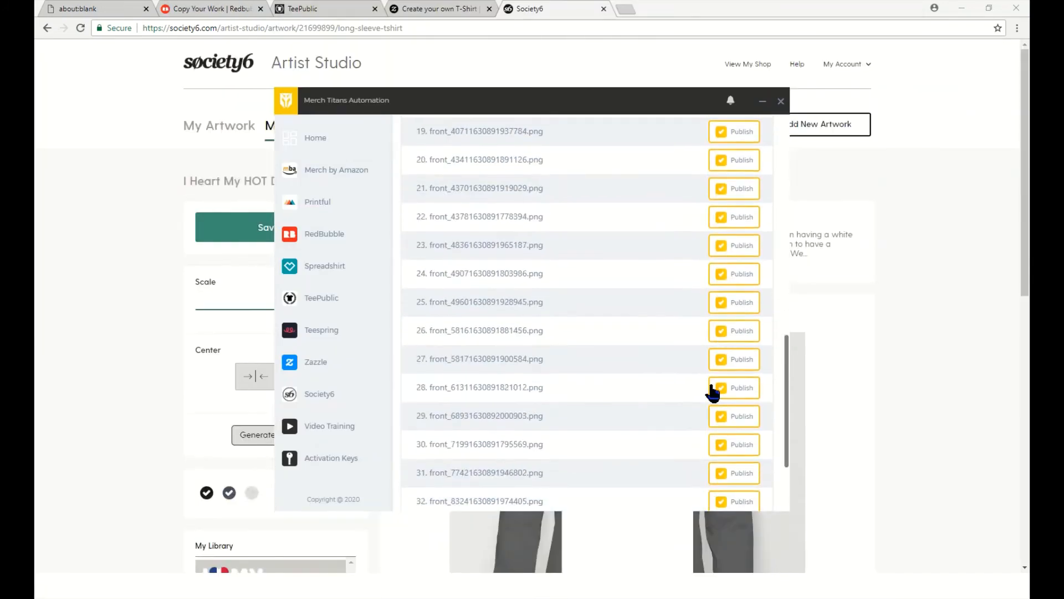
left_click(637, 194)
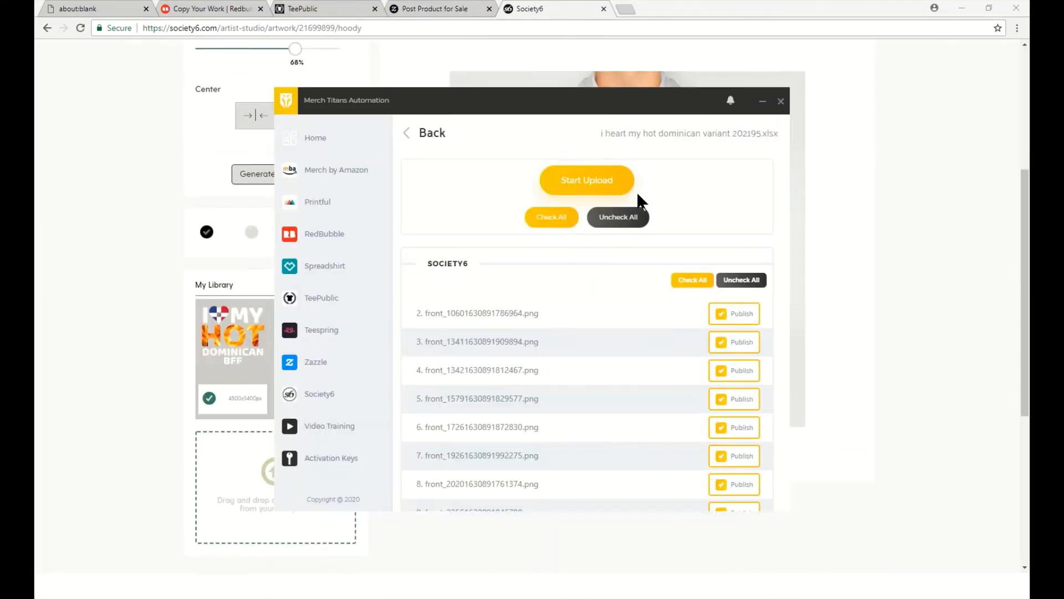
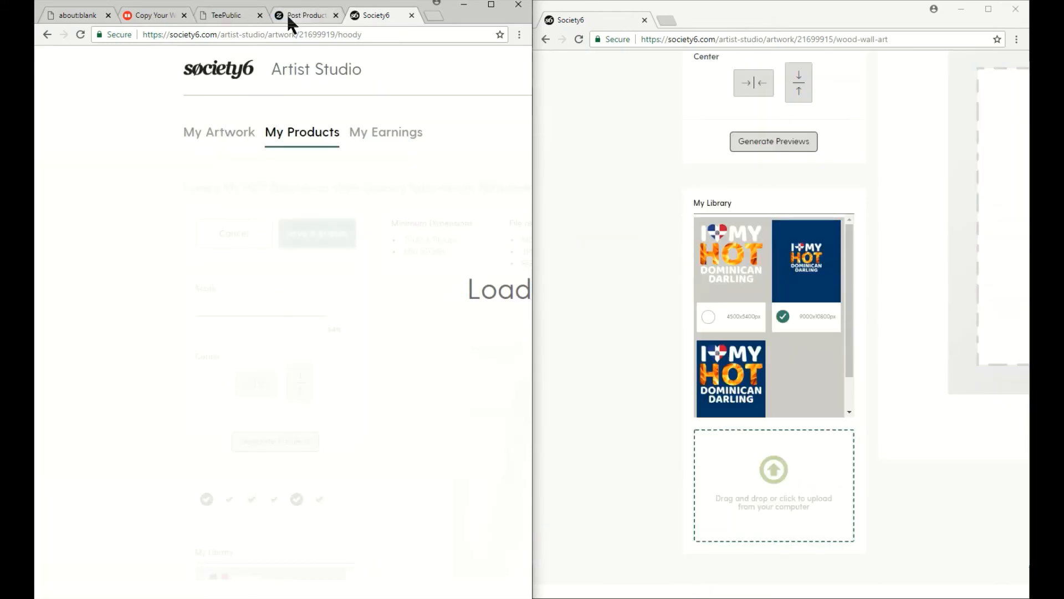
Maximize the automation browser window and check the upload progress on the Zazzle, TeePublic and Redbubble pages.
left_click(288, 16)
left_click(492, 5)
left_click(310, 9)
left_click(207, 8)
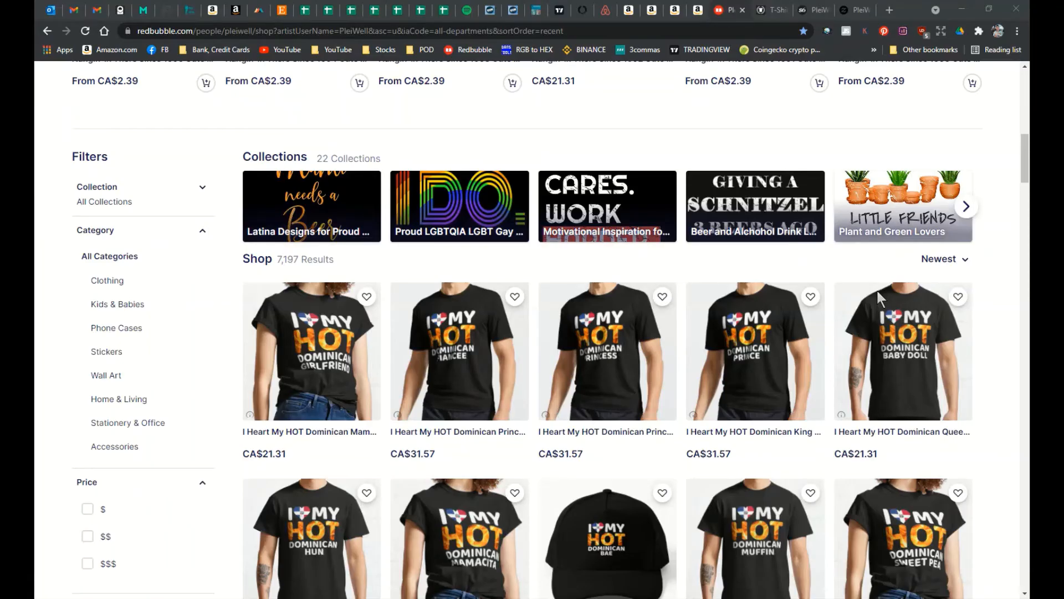
Open several of the newest "I Heart My HOT Dominican" listings from the Redbubble shop in separate browser tabs, including Girlfriend, Fiancee and Mama.
scroll(445, 302, "down", 2)
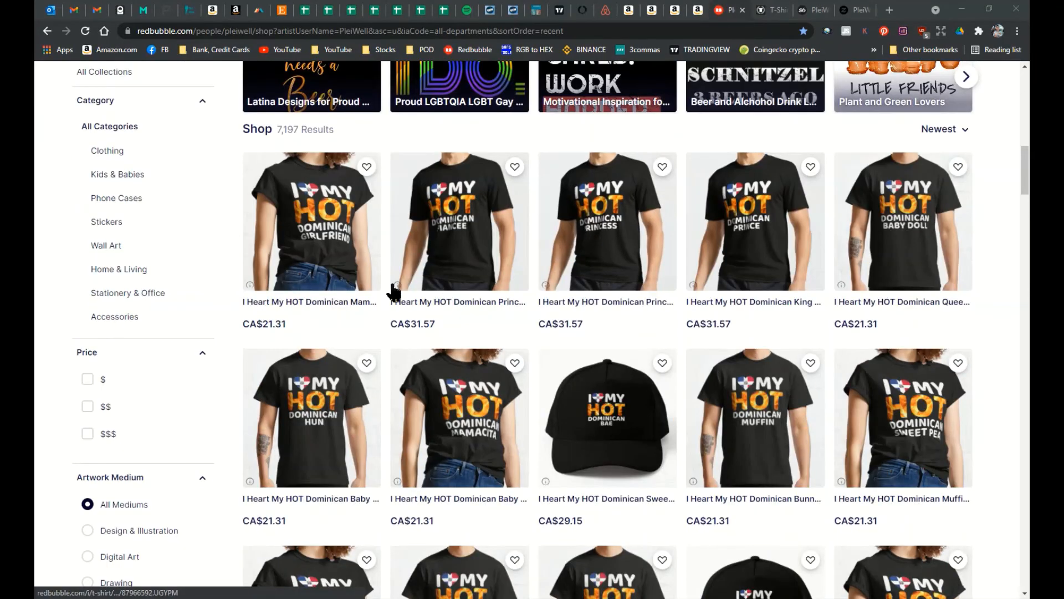
left_click(316, 232, "ctrl")
left_click(455, 238, "ctrl")
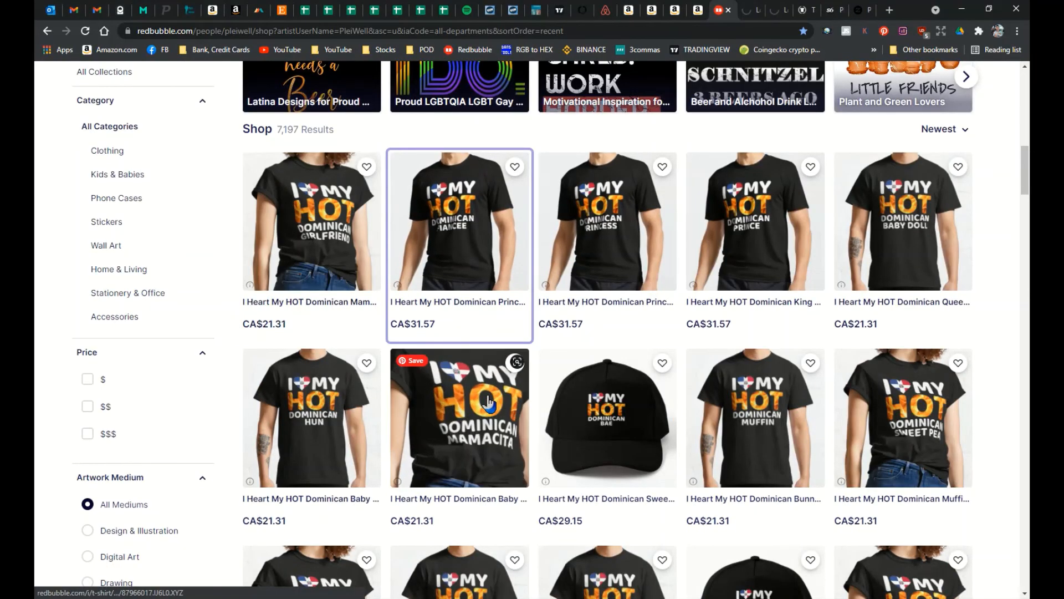
left_click(488, 402, "ctrl")
left_click(606, 416, "ctrl")
left_click(756, 409, "ctrl")
scroll(755, 408, "down", 7)
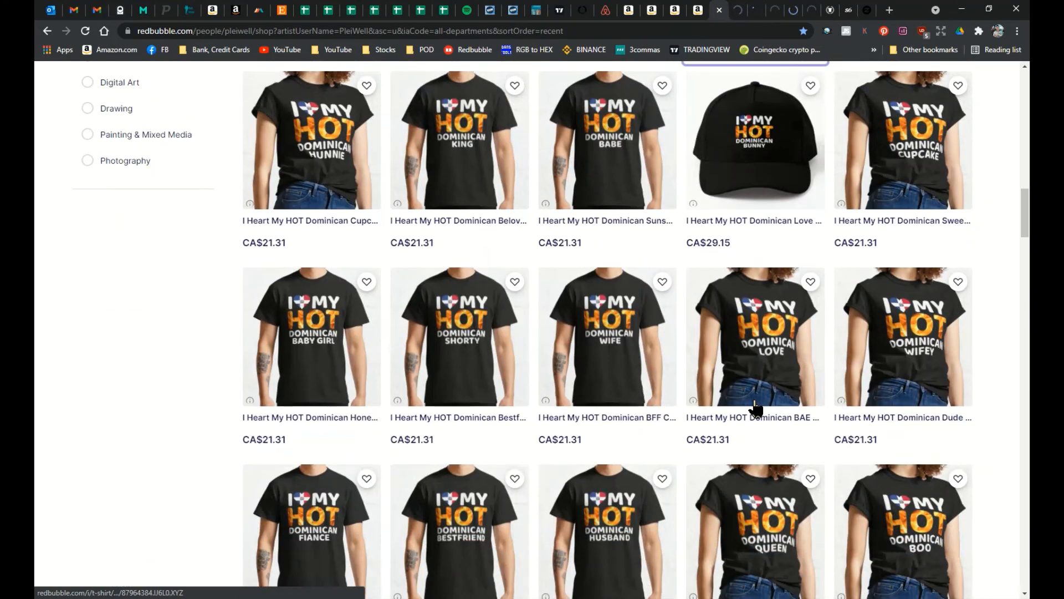
scroll(755, 408, "down", 5)
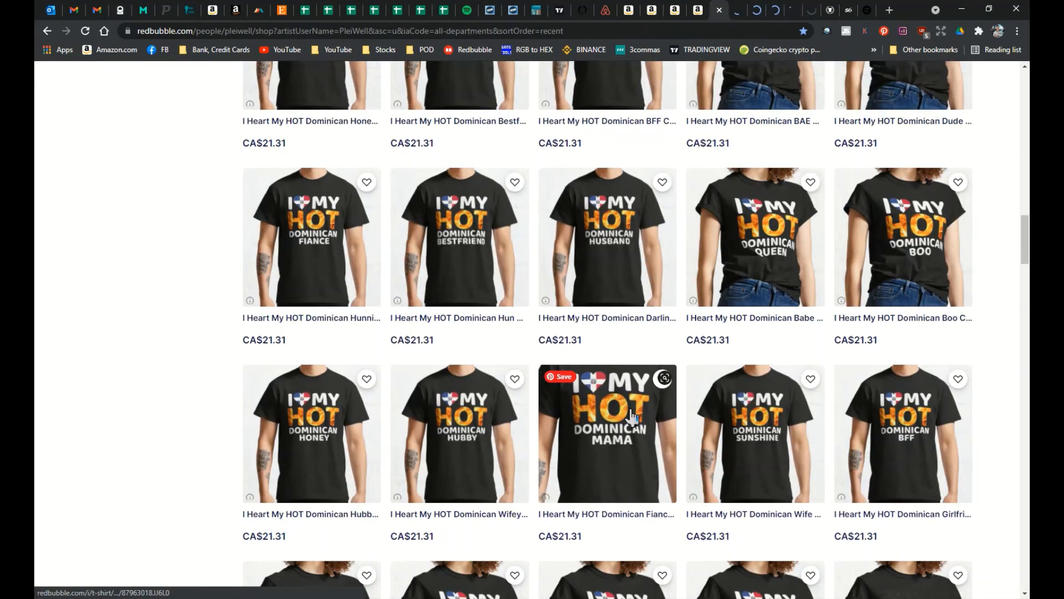
left_click(631, 416, "ctrl")
scroll(628, 377, "down", 1)
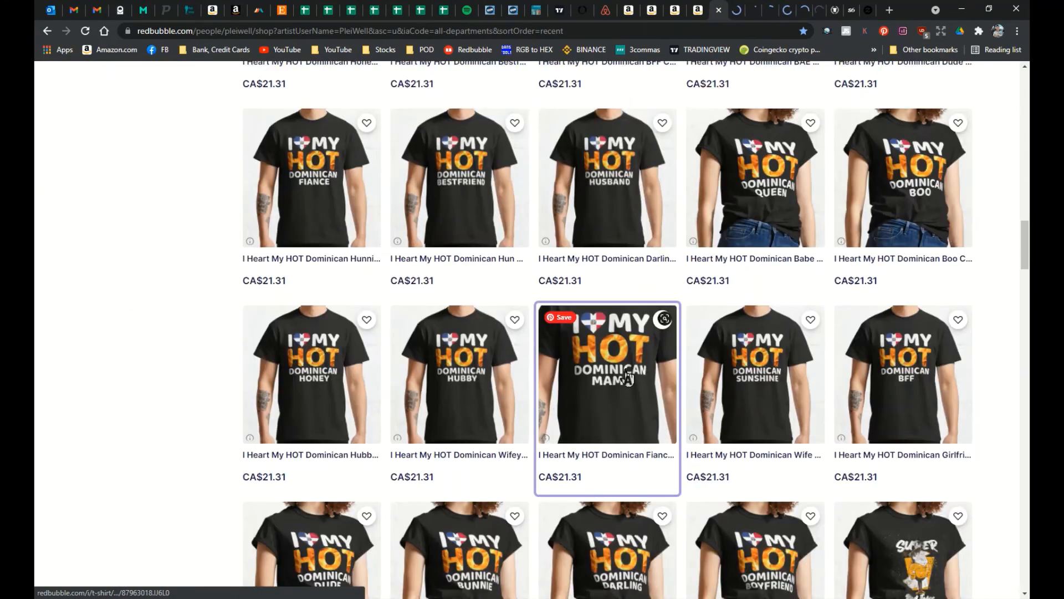
Examine the Dominican Girlfriend T-shirt listing on Redbubble, including its enlarged artwork.
left_click(727, 8)
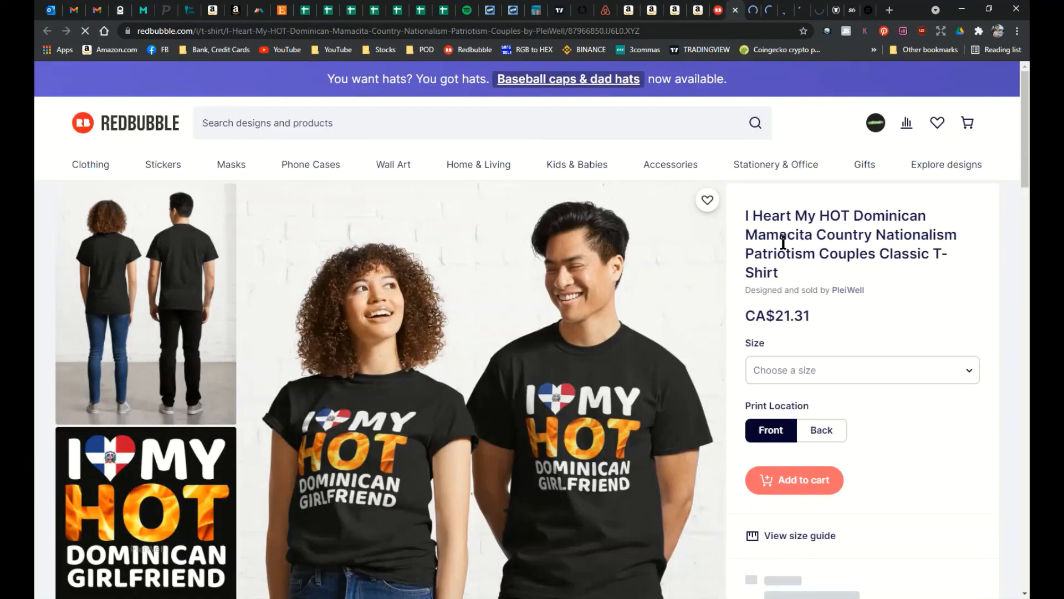
scroll(783, 243, "down", 2)
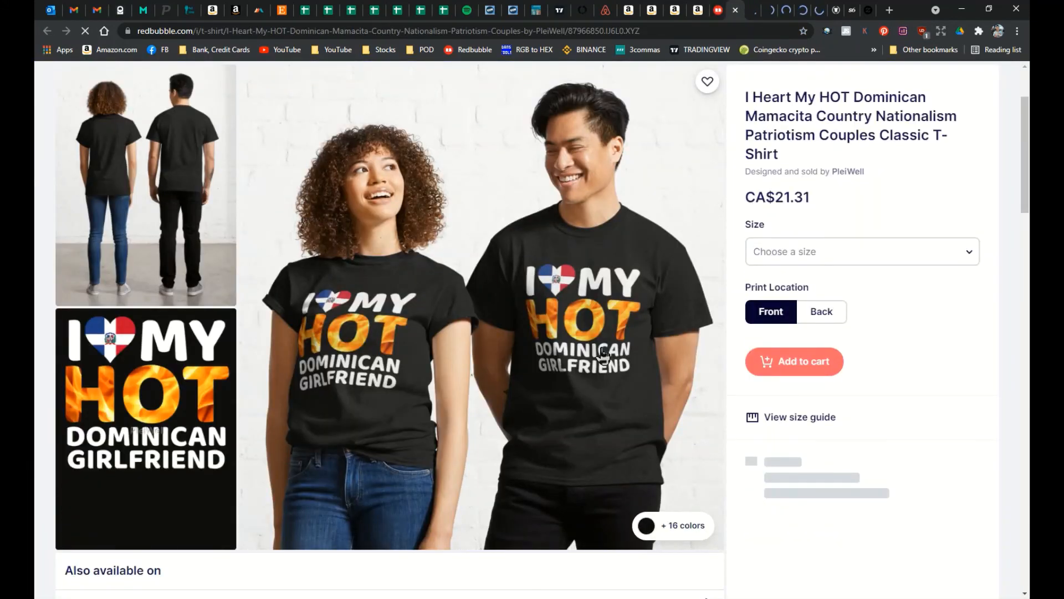
scroll(603, 355, "down", 2)
left_click(687, 296)
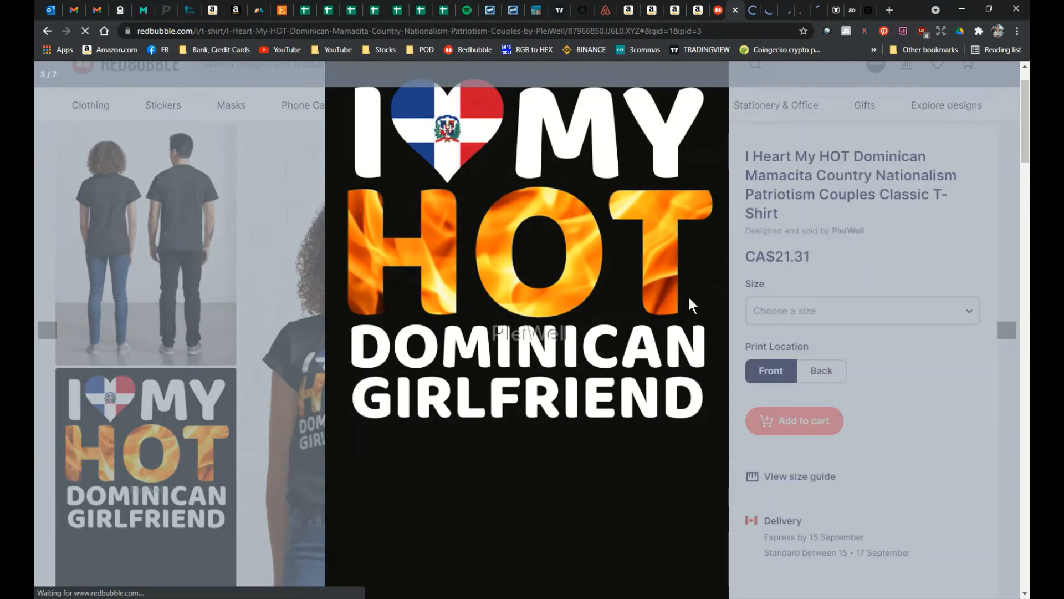
left_click(865, 293)
scroll(893, 347, "down", 9)
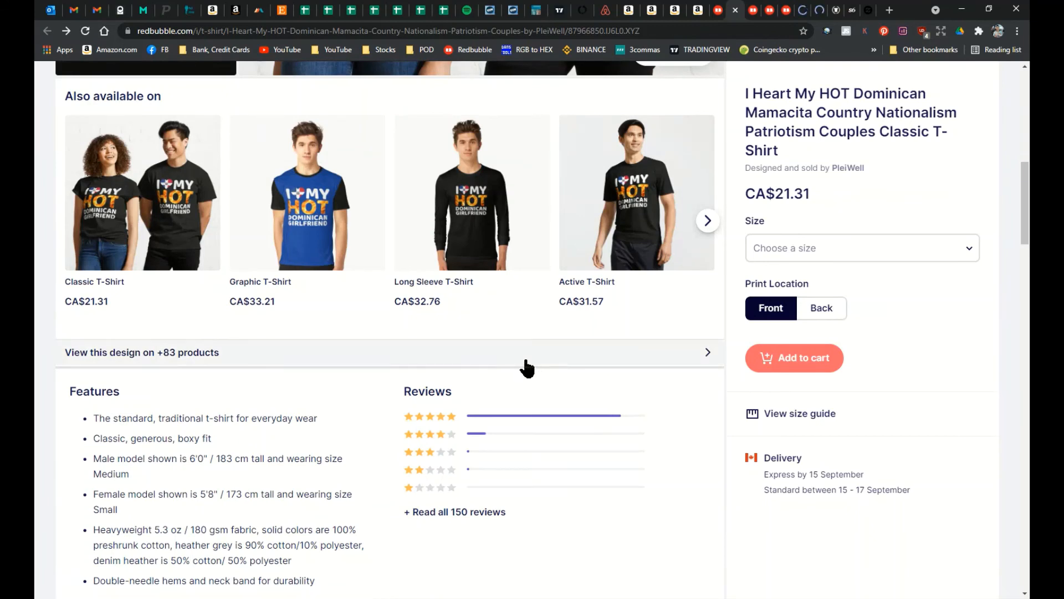
Show all products available with the Dominican Girlfriend design and examine how it looks on clothing, hats, laptop sleeves and phone cases.
left_click(178, 357)
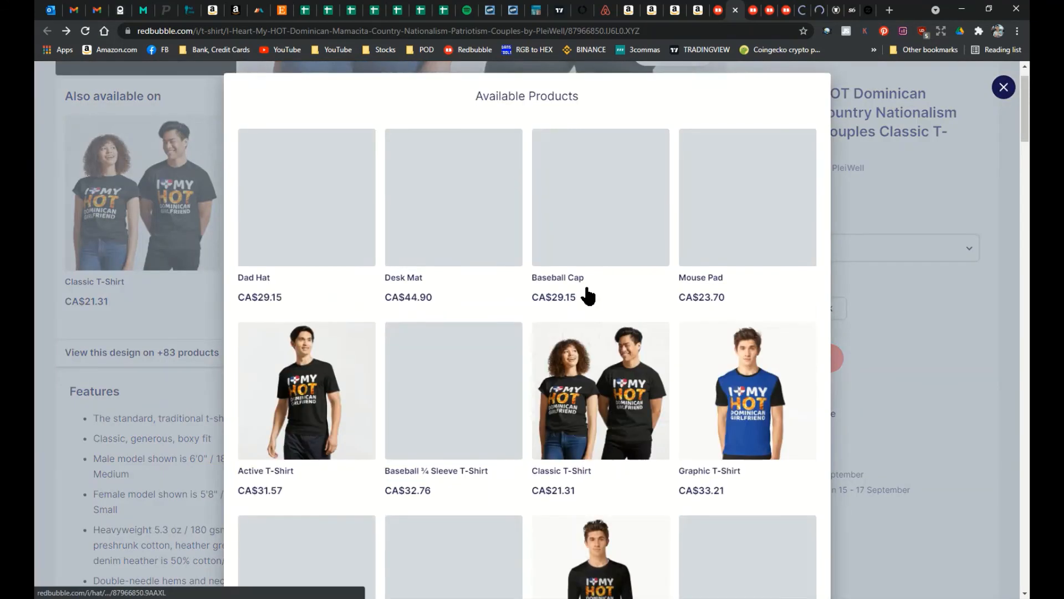
scroll(588, 297, "down", 2)
scroll(600, 266, "up", 2)
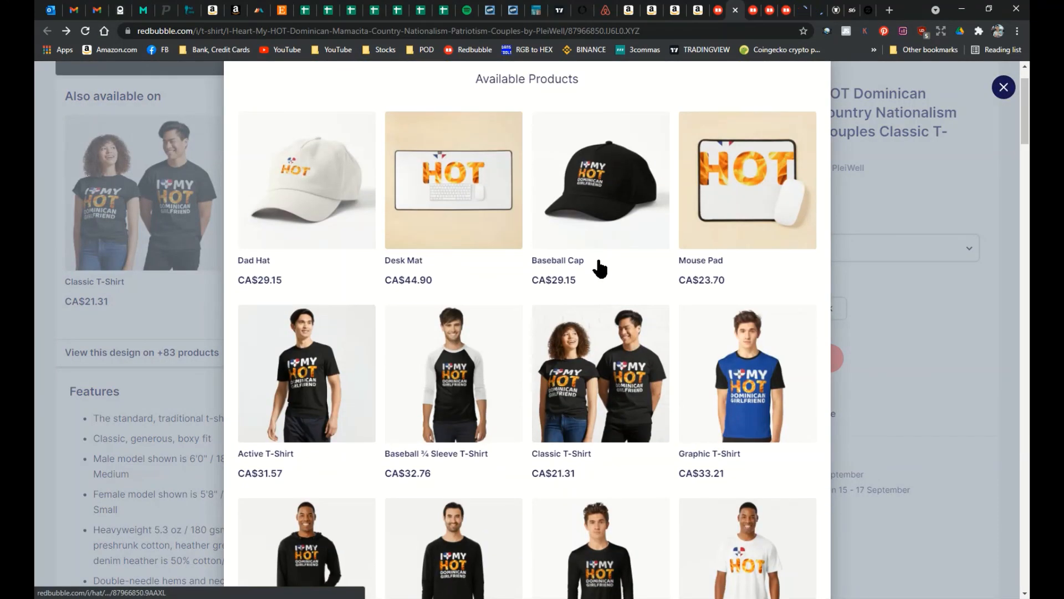
scroll(600, 268, "down", 9)
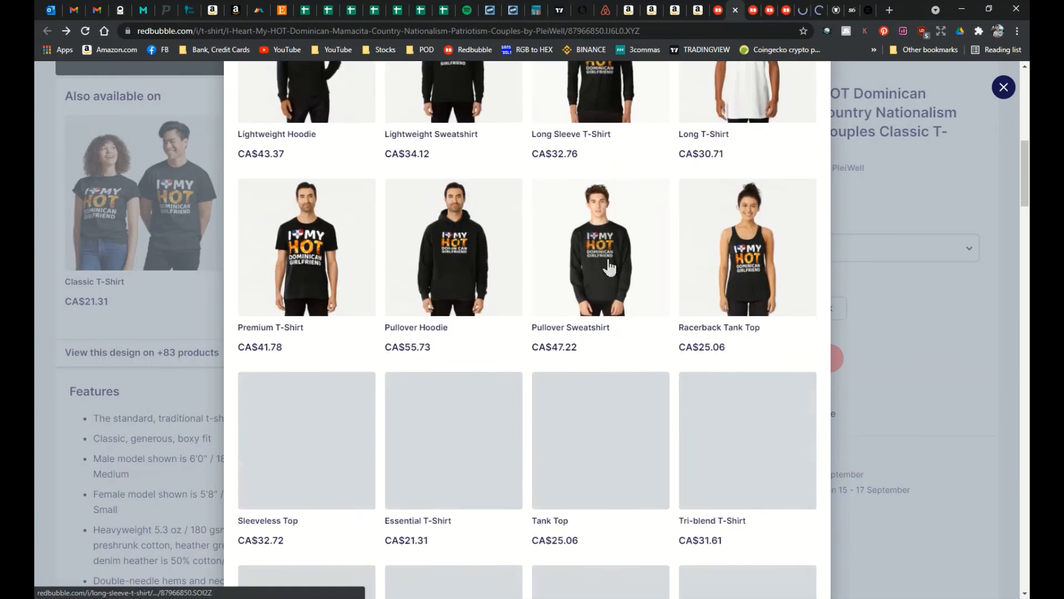
scroll(609, 268, "down", 7)
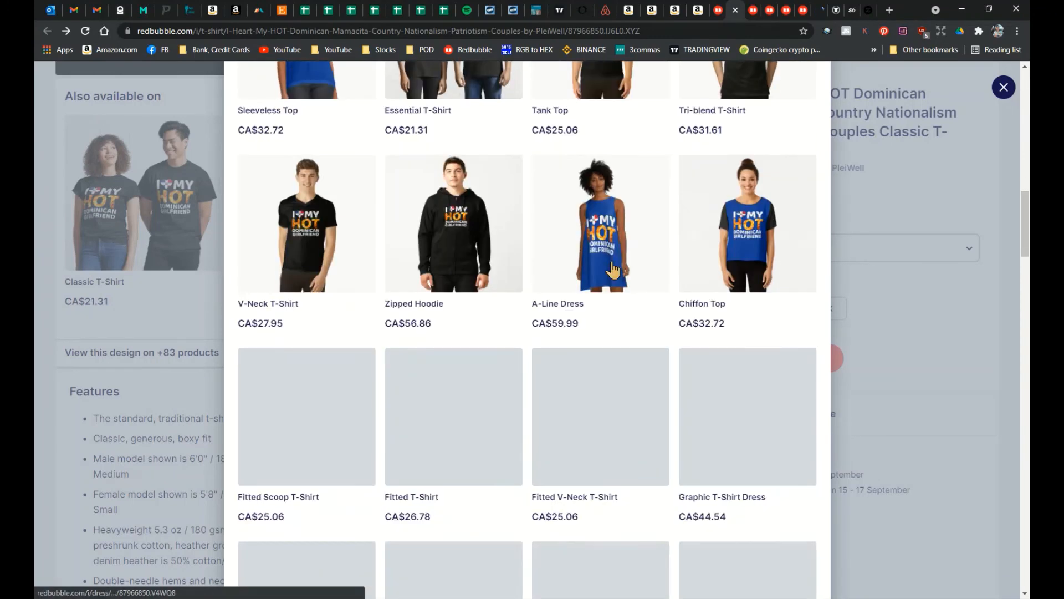
scroll(612, 270, "down", 4)
scroll(613, 270, "down", 4)
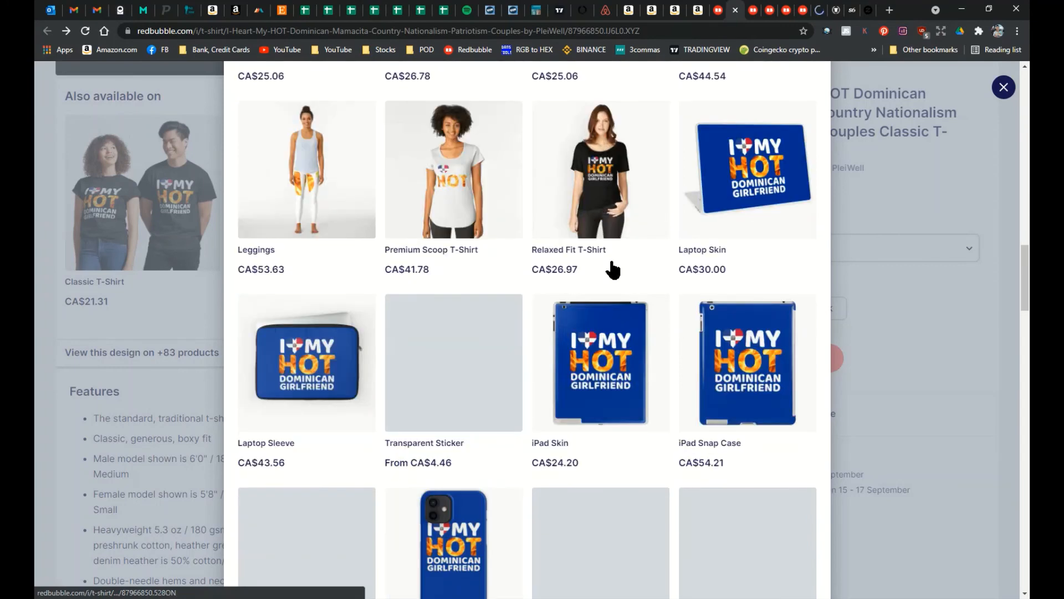
scroll(611, 269, "down", 4)
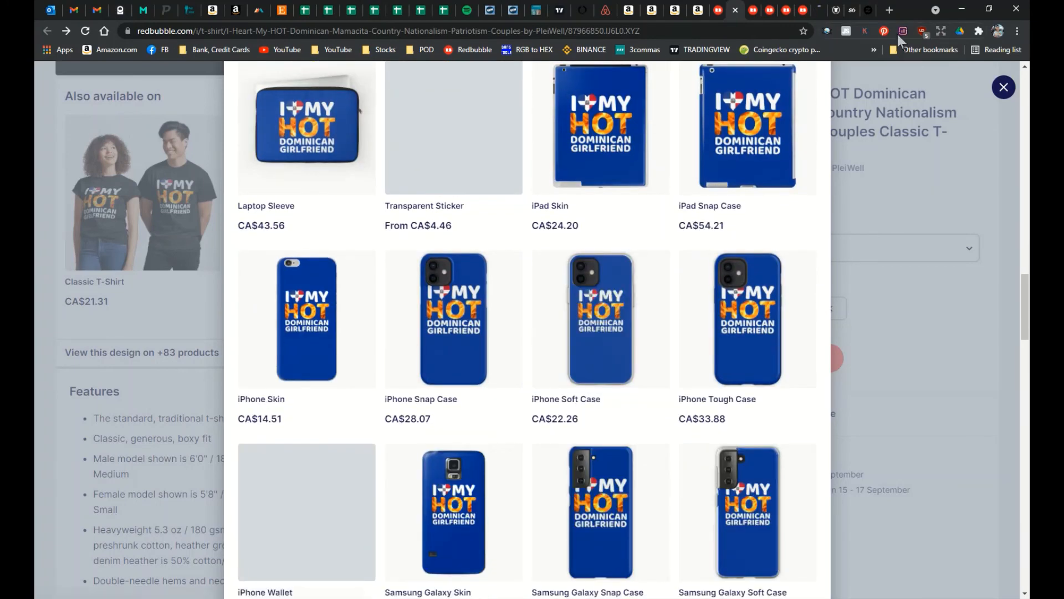
Begin a Pinterest save and select the Girlfriend graphic T-shirt, long-sleeve T-shirt, black baseball cap, lightweight hoodie and premium T-shirt images.
left_click(882, 31)
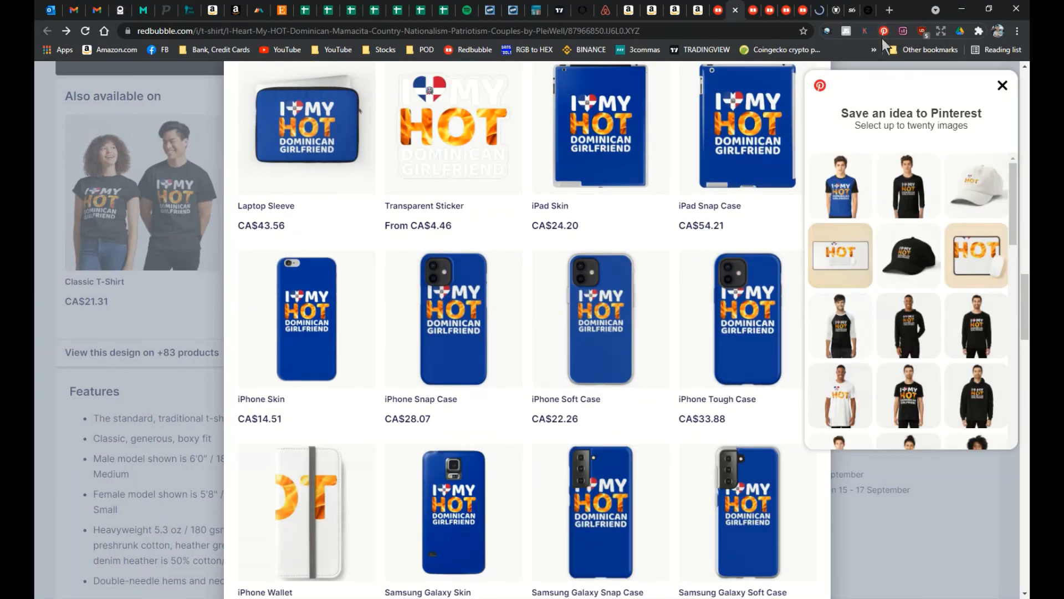
left_click(861, 197)
left_click(908, 242)
scroll(907, 242, "down", 1)
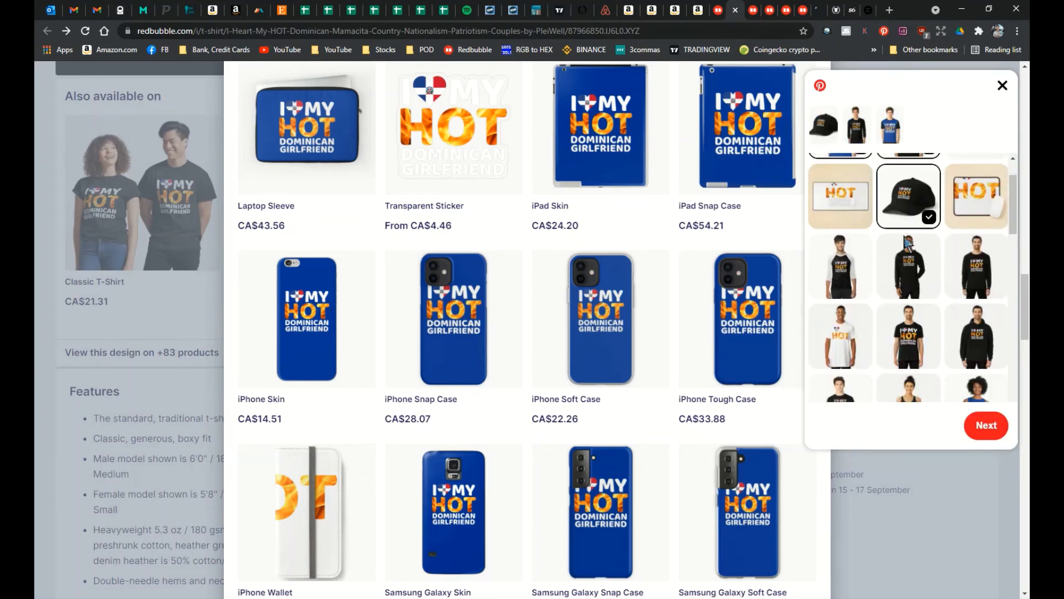
left_click(908, 332)
scroll(915, 333, "down", 3)
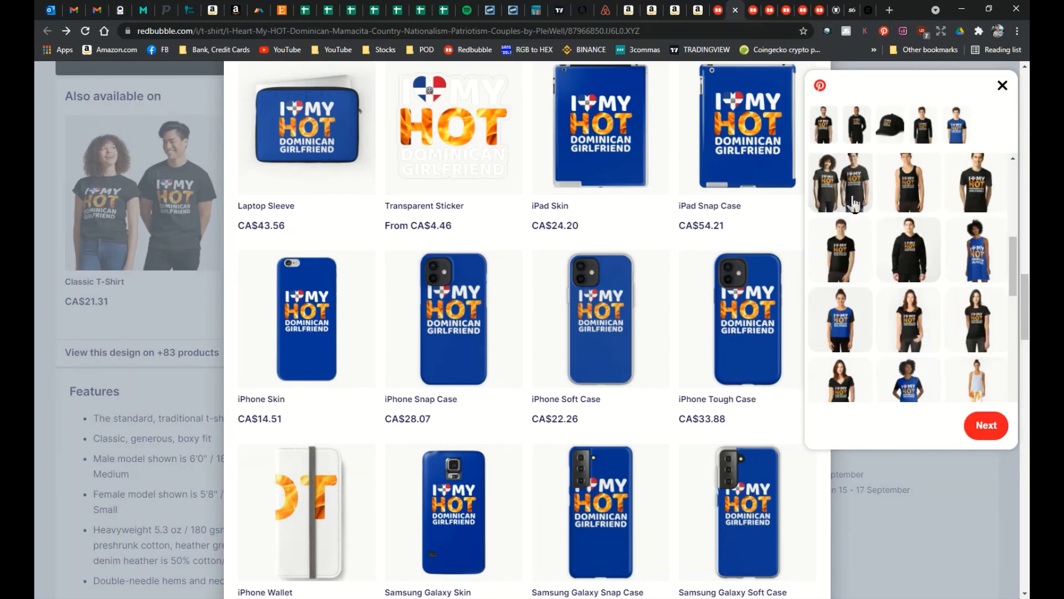
Add the couple's T-shirt, tank top, zipped hoodie, V-neck, chiffon top and fitted scoop T-shirt images to the Pinterest selection.
left_click(851, 199)
left_click(899, 204)
left_click(909, 249)
left_click(840, 249)
left_click(850, 332)
left_click(907, 327)
scroll(908, 327, "down", 2)
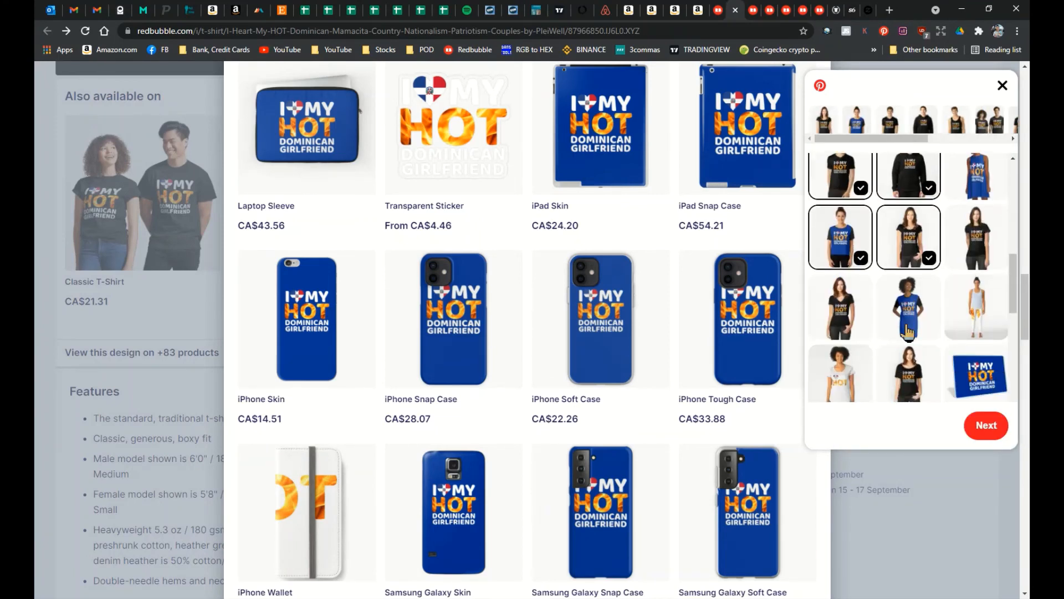
Add the T-shirt dress, relaxed fit T-shirt, laptop skin, iPhone skin and iPad snap case images to the Pinterest selection.
left_click(908, 274)
left_click(910, 338)
scroll(942, 333, "down", 3)
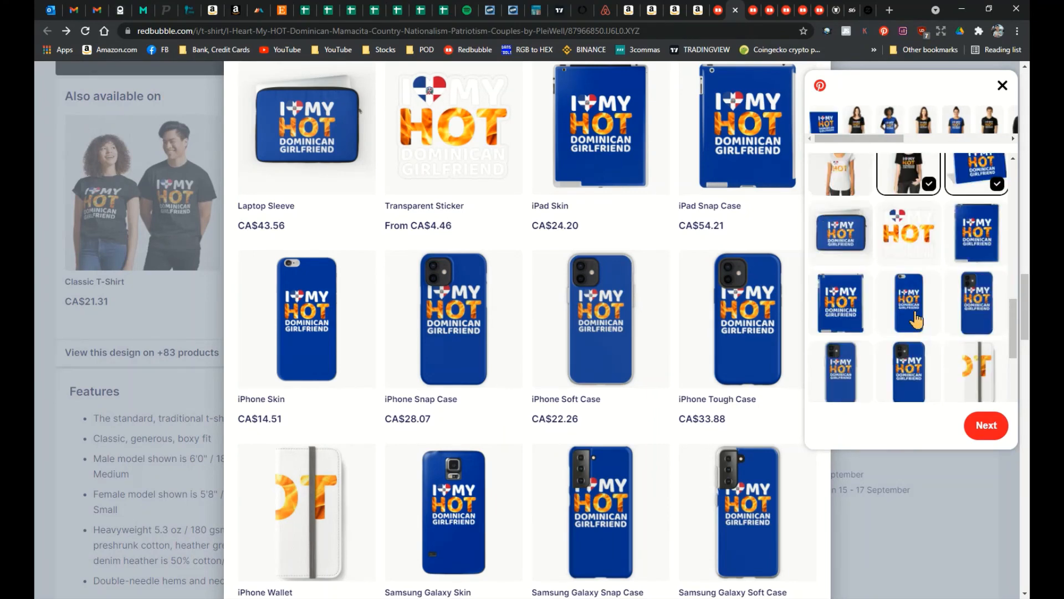
left_click(910, 315)
left_click(840, 302)
Search the Pinterest boards for "DOMIN" and save the selected images to the Dominican Republic board.
left_click(982, 426)
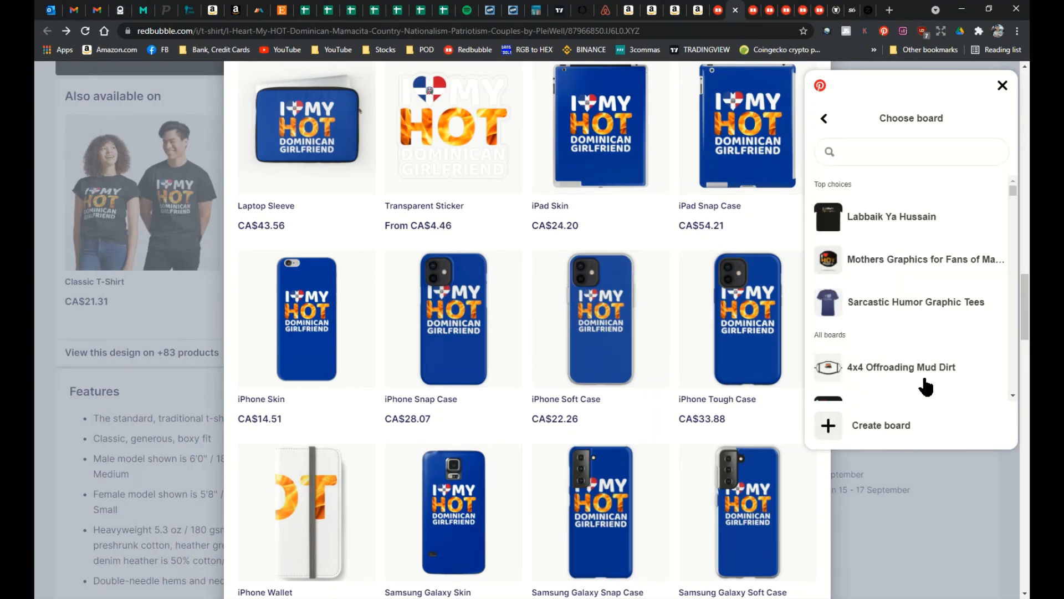
mouse_move(894, 239)
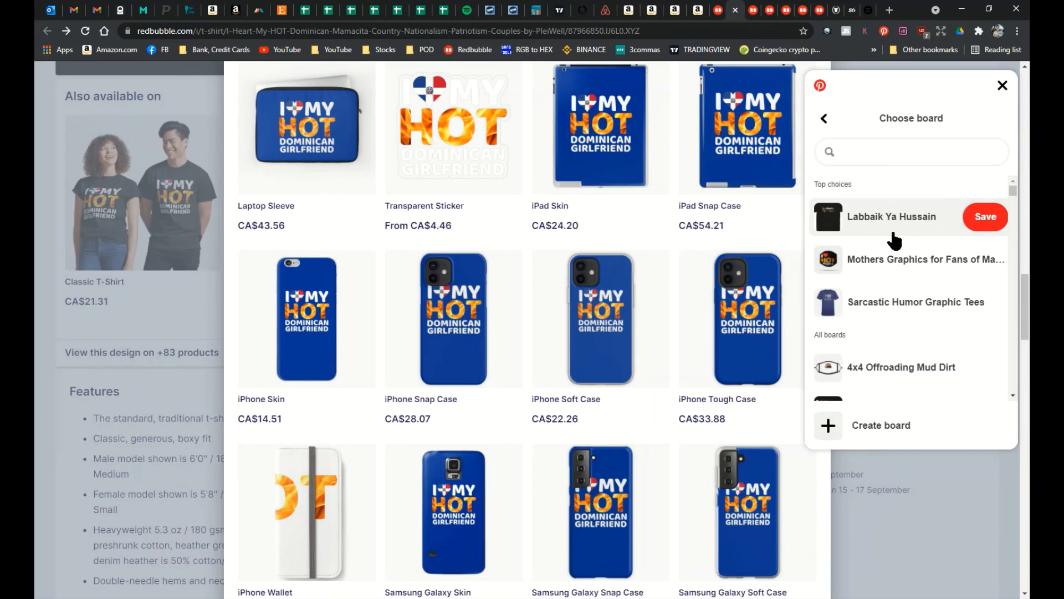
type("DOMIN")
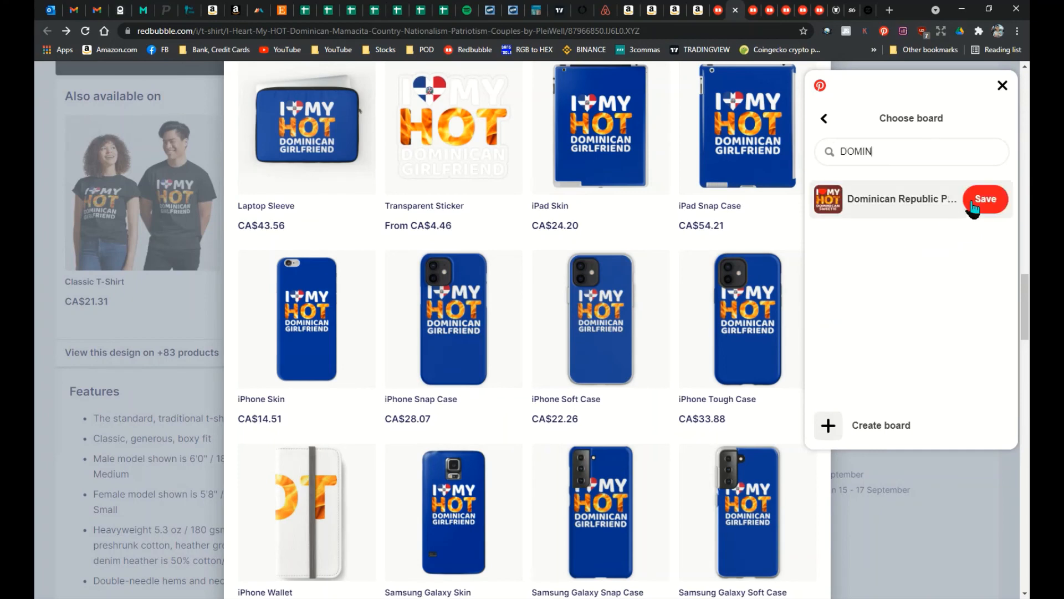
left_click(976, 209)
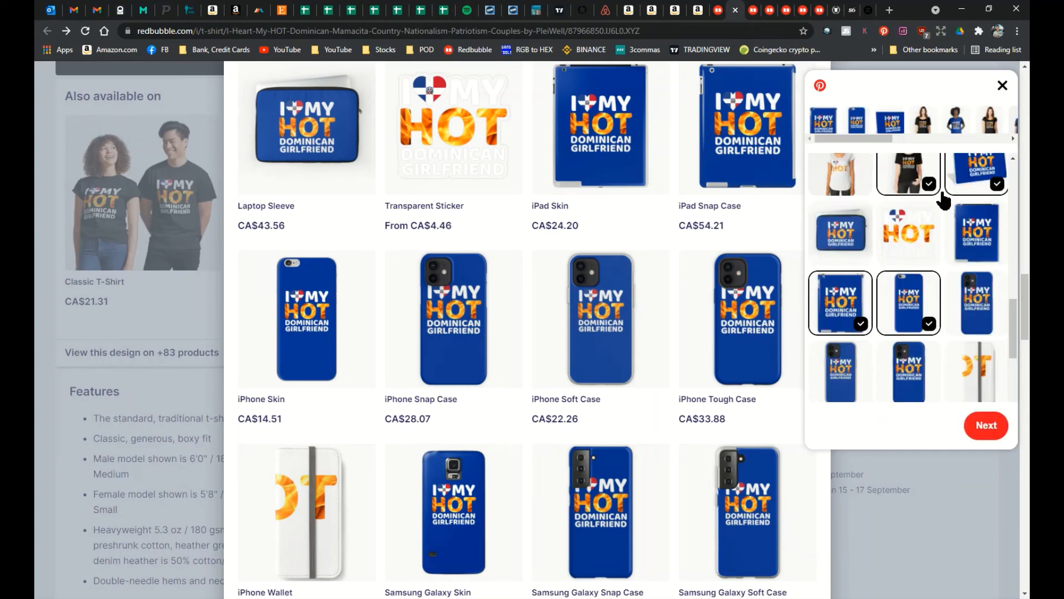
Begin a Pinterest save from the Dominican Princess Active T-Shirt listing and select all of its images.
left_click(752, 9)
scroll(723, 224, "down", 2)
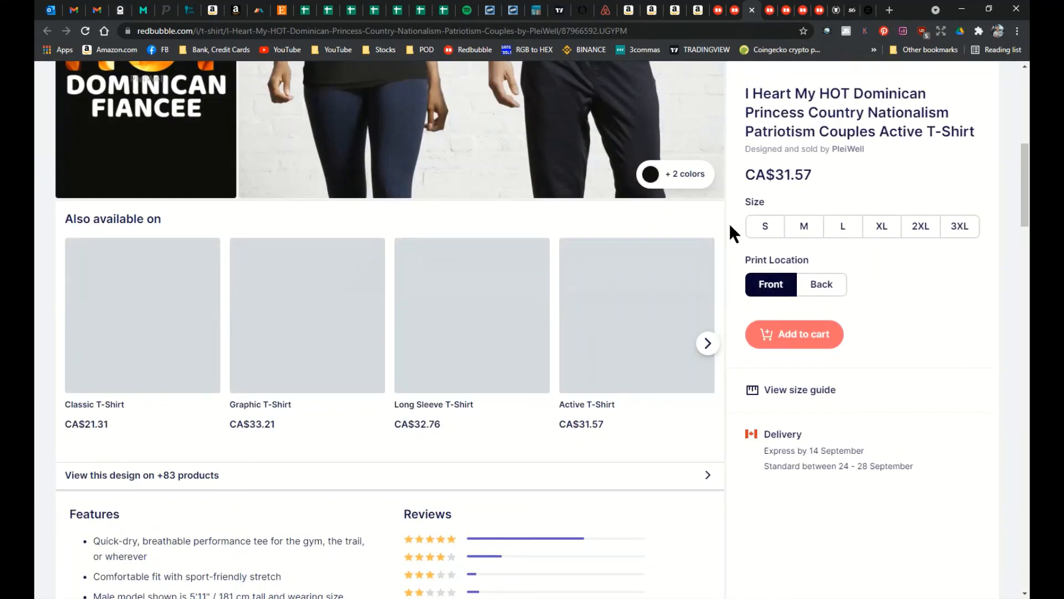
scroll(730, 223, "up", 2)
left_click(883, 30)
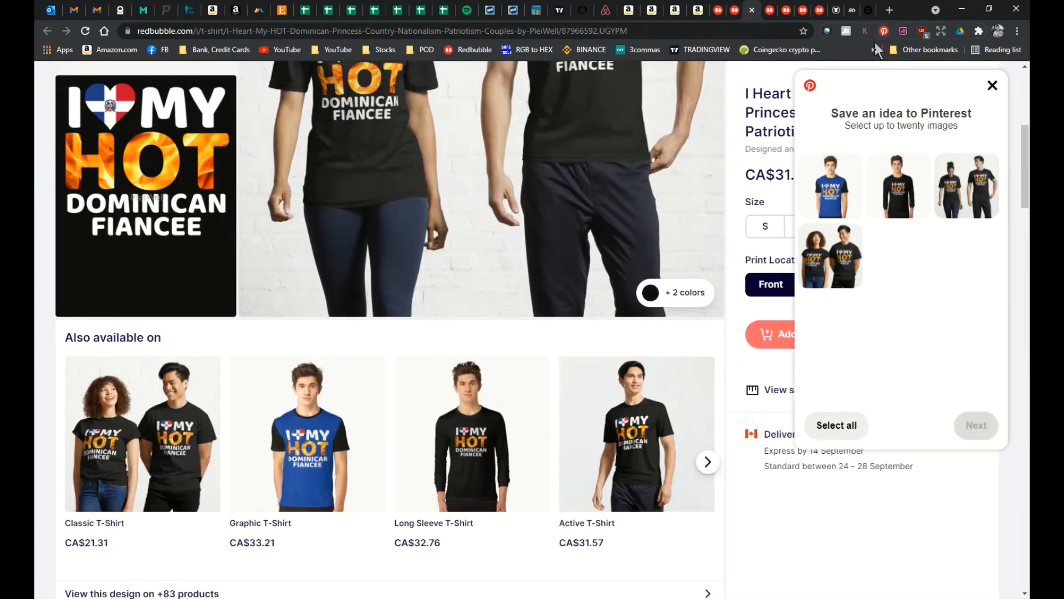
left_click(824, 425)
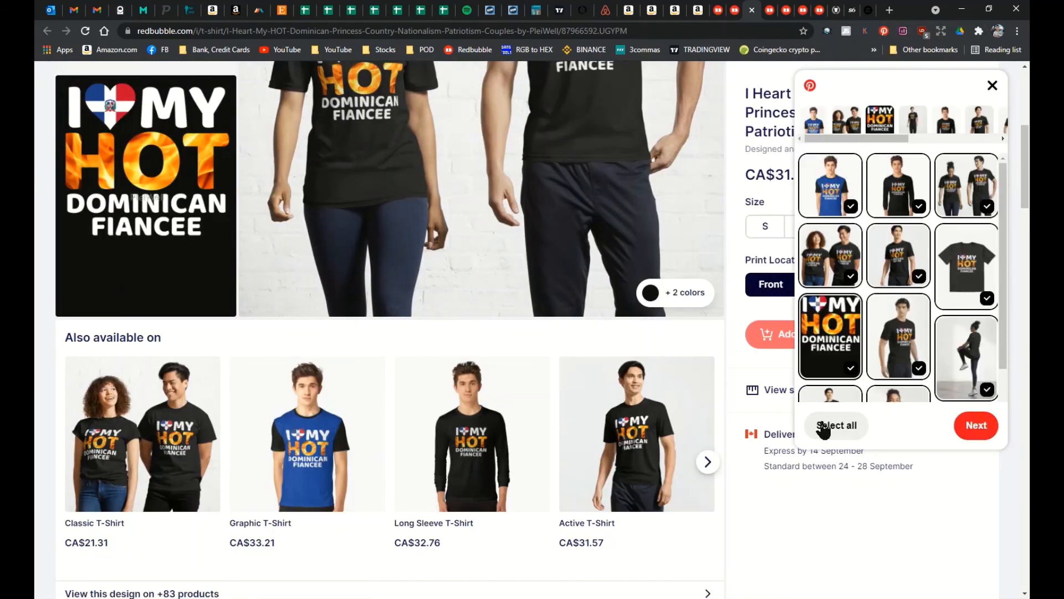
Save the selected Dominican Princess Active T-Shirt images to the Dominican Republic board.
left_click(970, 432)
left_click(976, 217)
Save all images from the Dominican Baby Girl Classic T-Shirt listing to the Latin Pride Latina Shirts board, and open the Sweet Pea Cap listing.
left_click(772, 5)
scroll(799, 221, "down", 8)
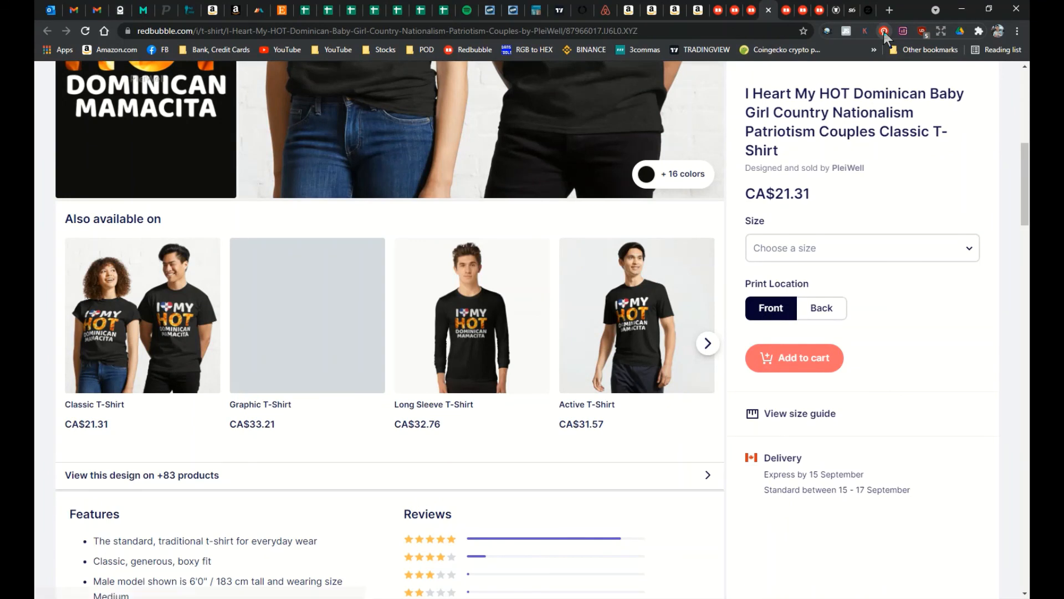
left_click(883, 31)
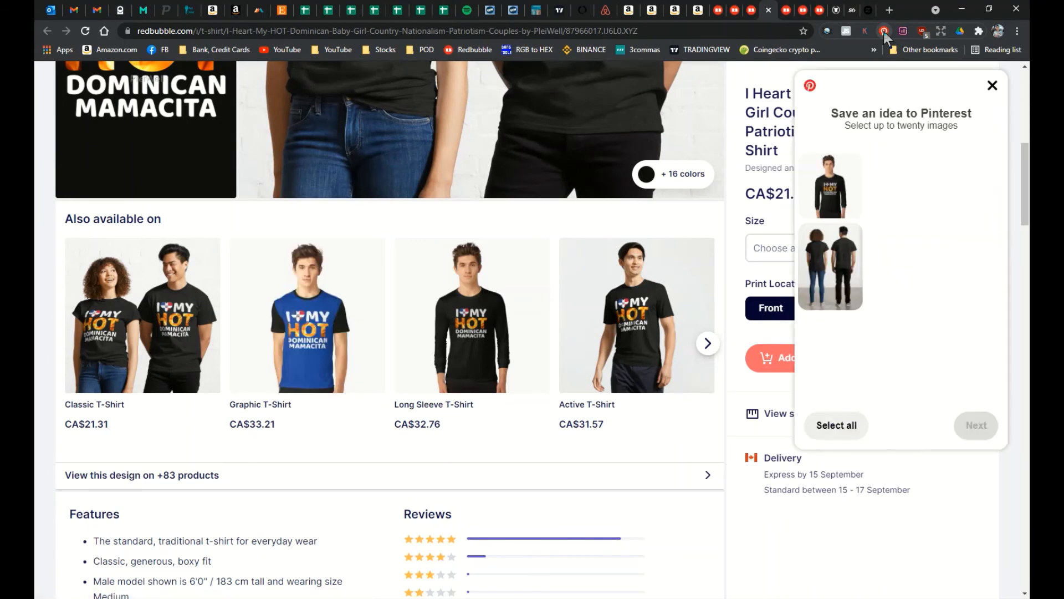
left_click(830, 425)
left_click(975, 425)
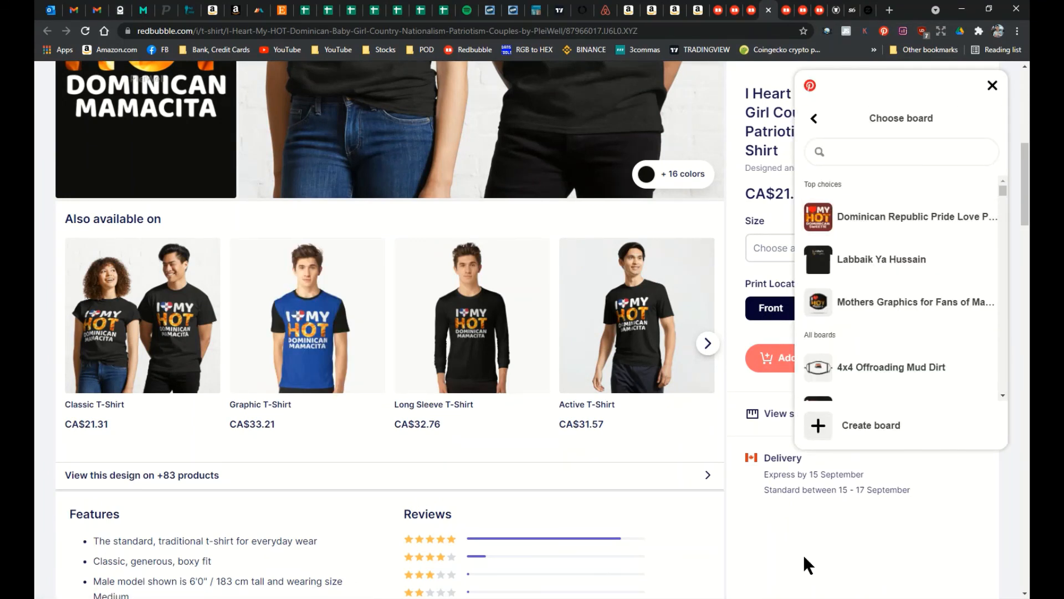
type("LATINA")
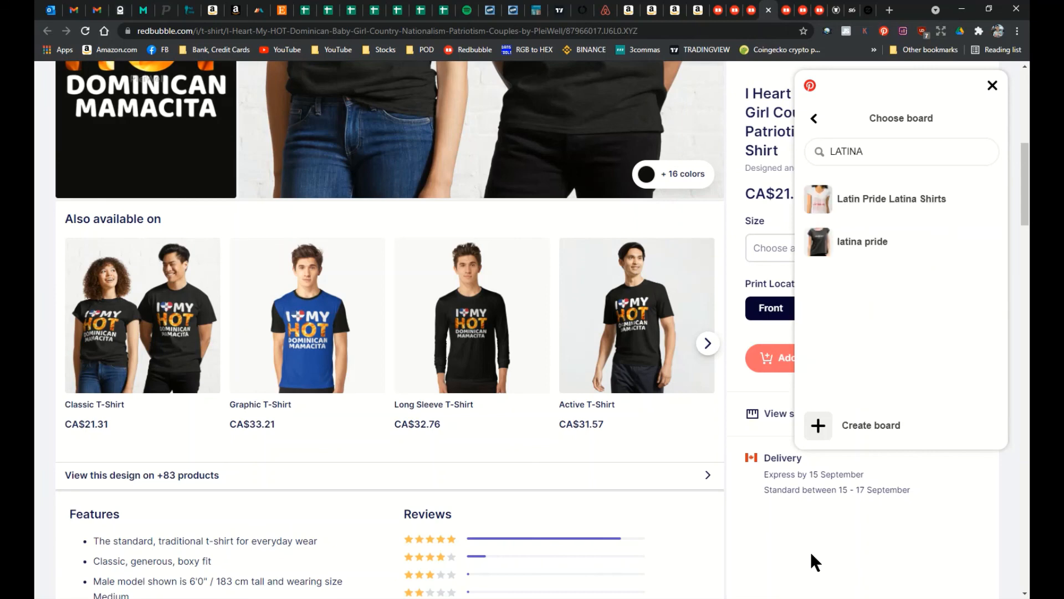
left_click(974, 198)
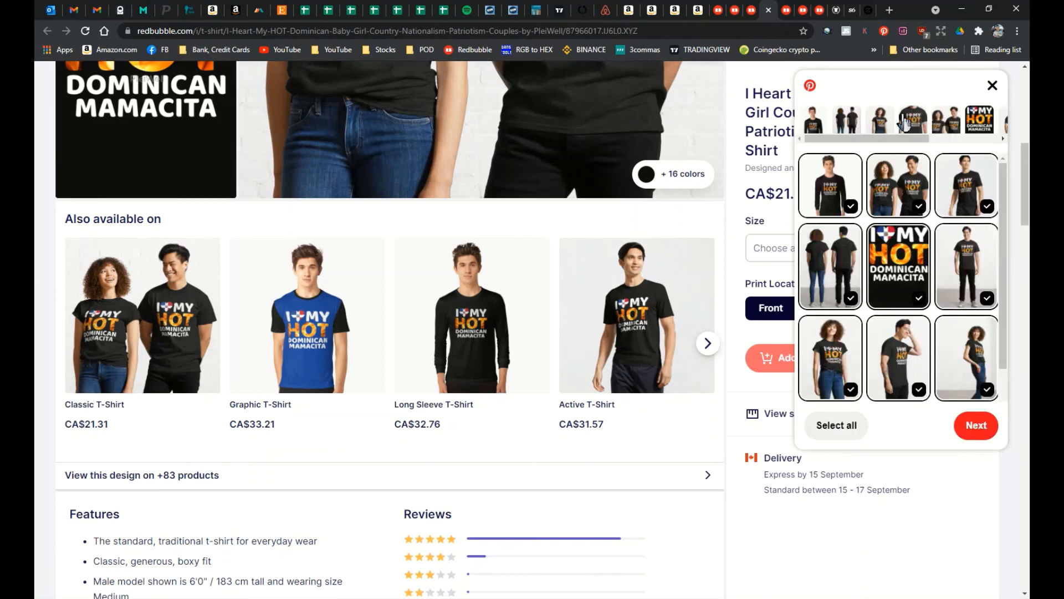
left_click(789, 11)
left_click(883, 31)
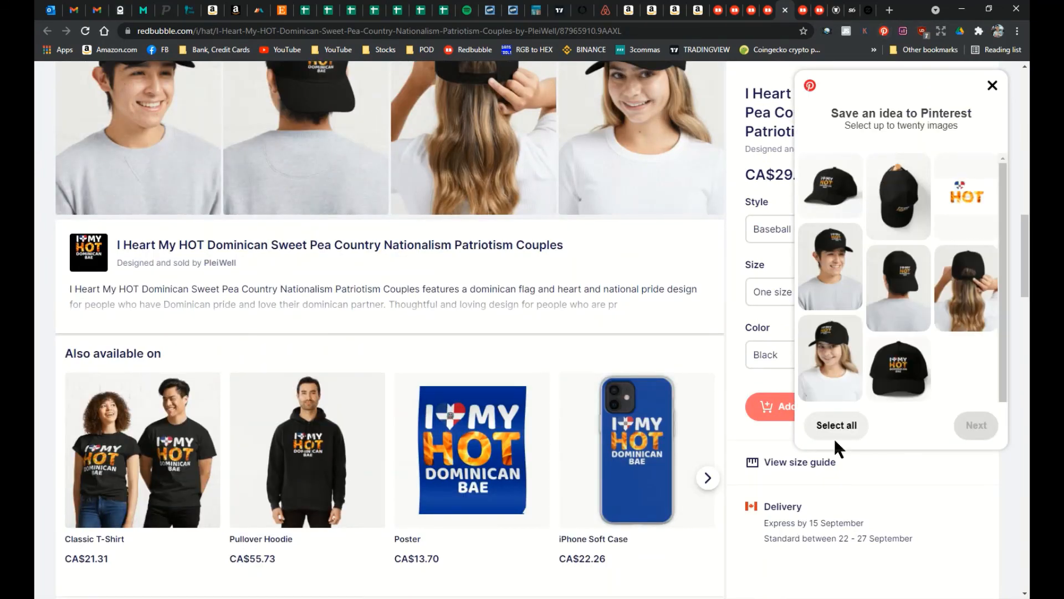
left_click(837, 432)
left_click(975, 427)
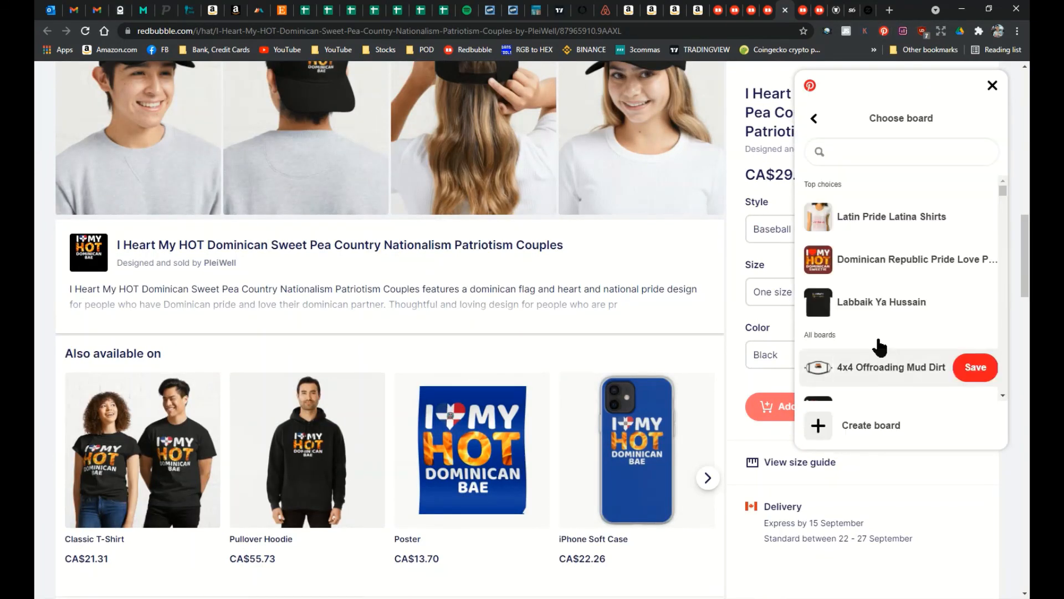
left_click(776, 367)
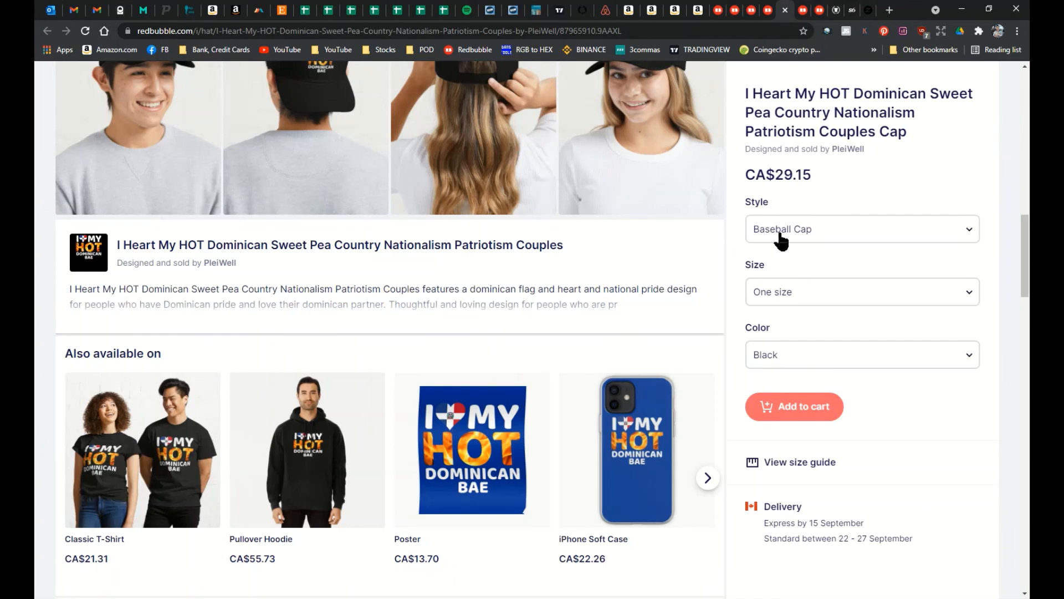
Select all Pinterest images from the Dominican Sweet Pea Cap listing, search the boards for "LATINA" and save them to latina pride.
left_click(884, 32)
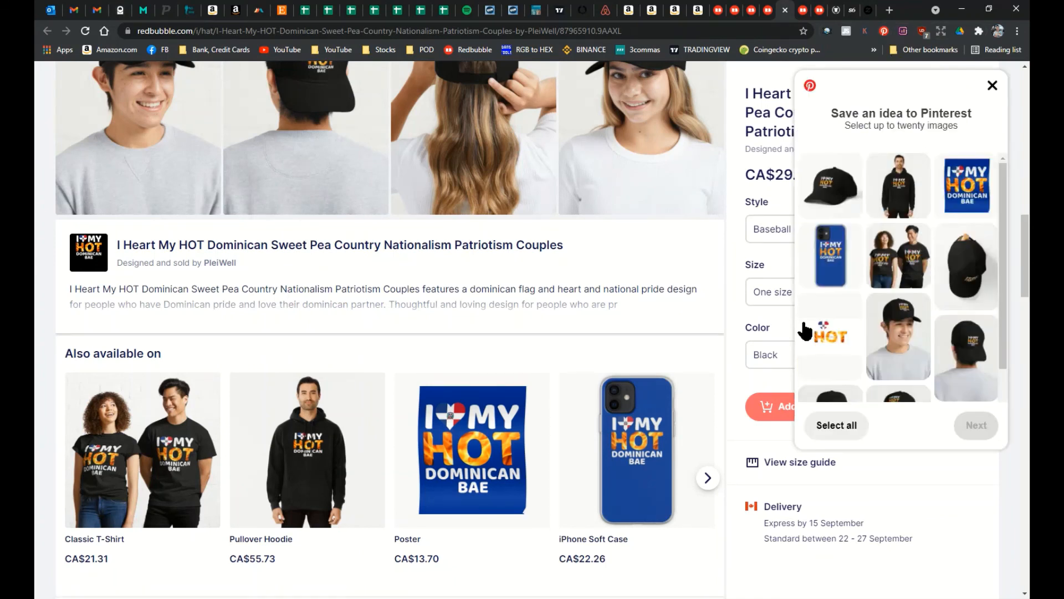
left_click(836, 425)
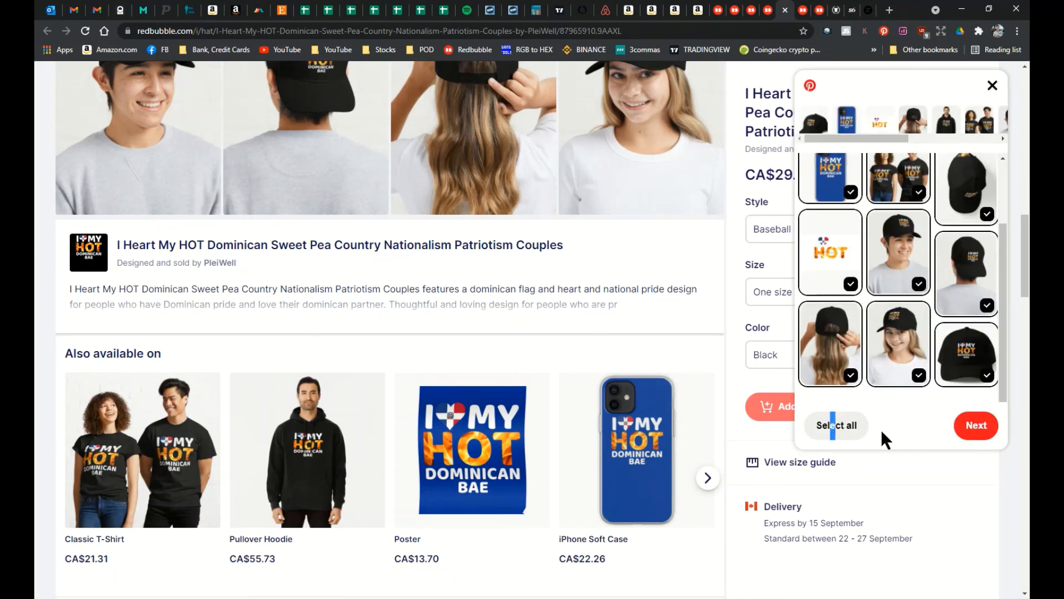
left_click(976, 427)
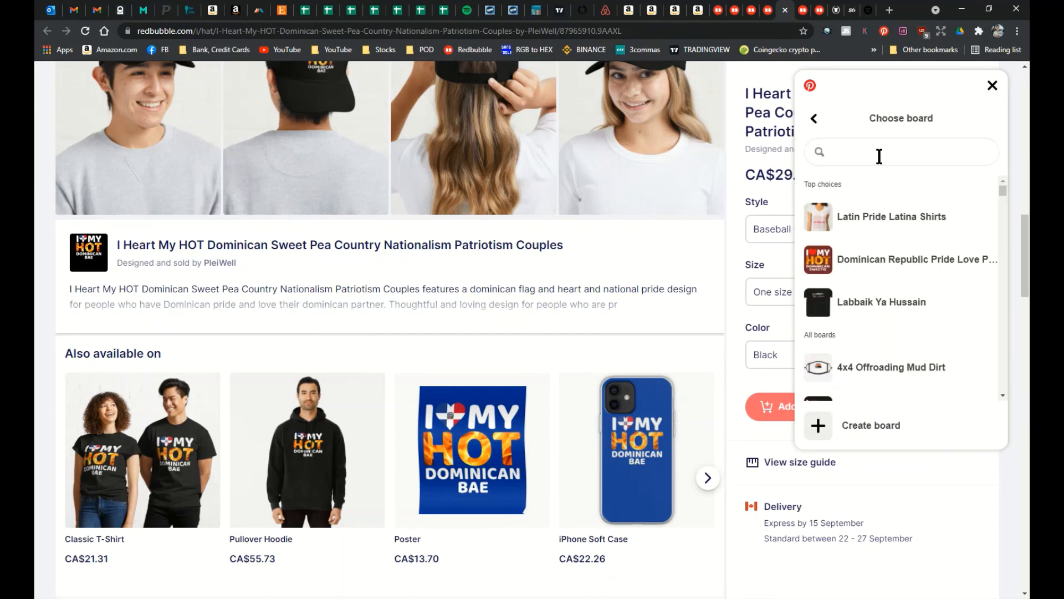
type("LATINA")
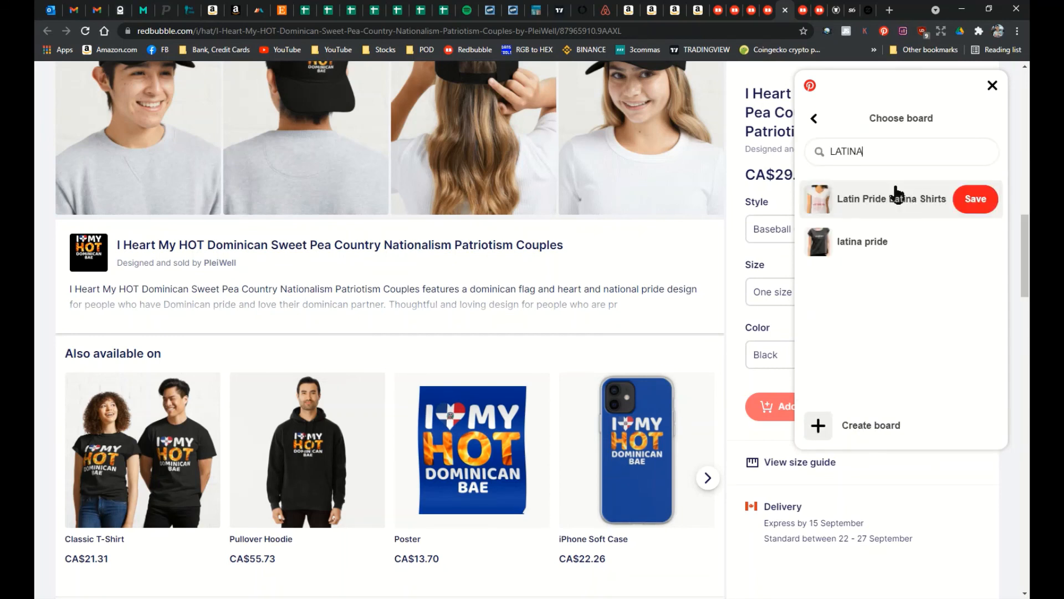
left_click(970, 243)
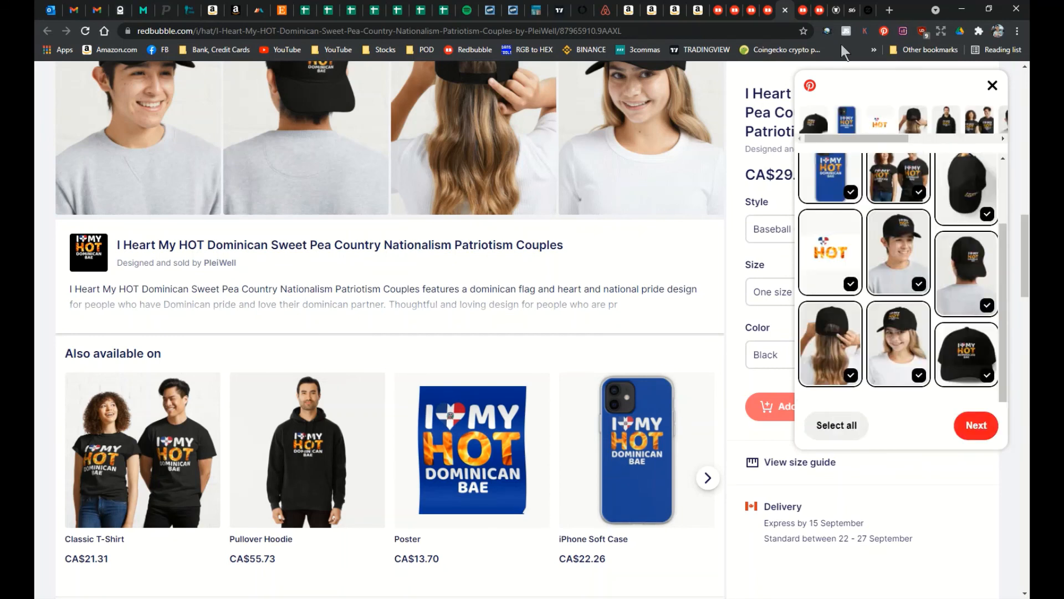
Save all images from the Dominican Bunny Classic T-Shirt listing to the Latin Pride Latina Shirts board.
left_click(805, 11)
scroll(803, 92, "down", 3)
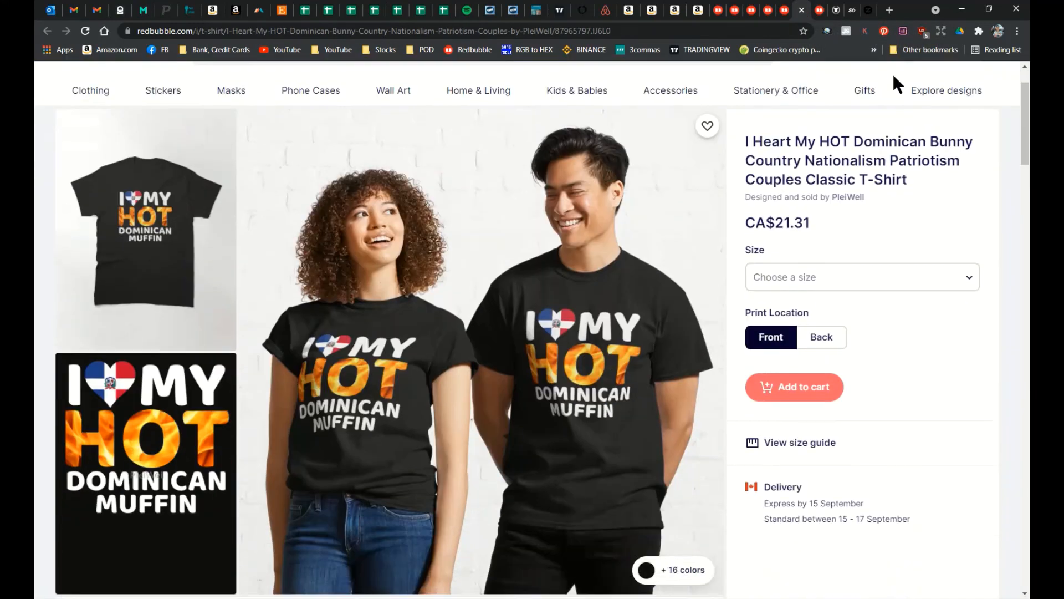
left_click(884, 31)
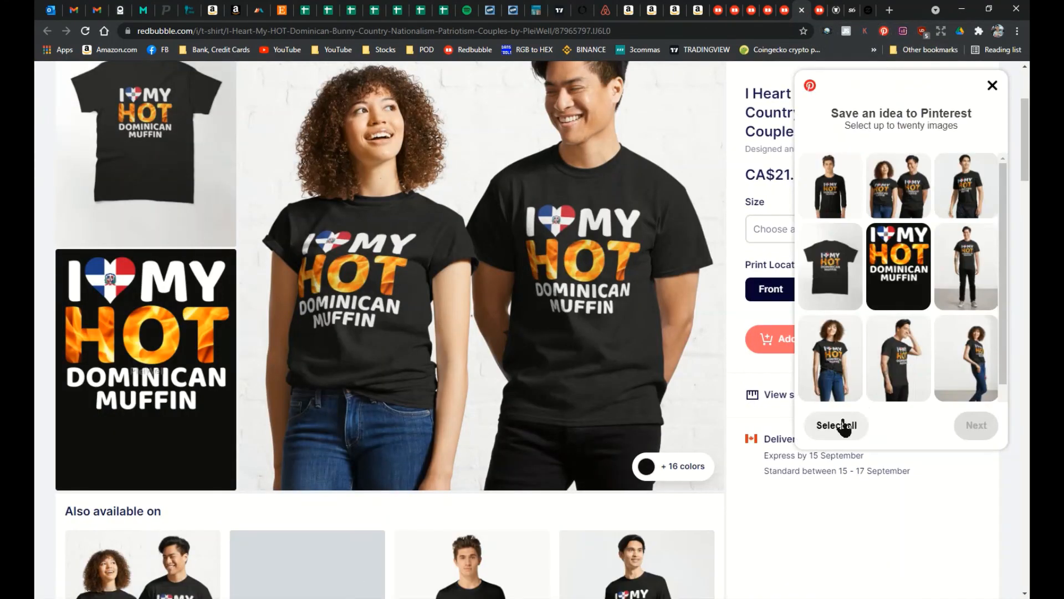
left_click(835, 425)
left_click(971, 430)
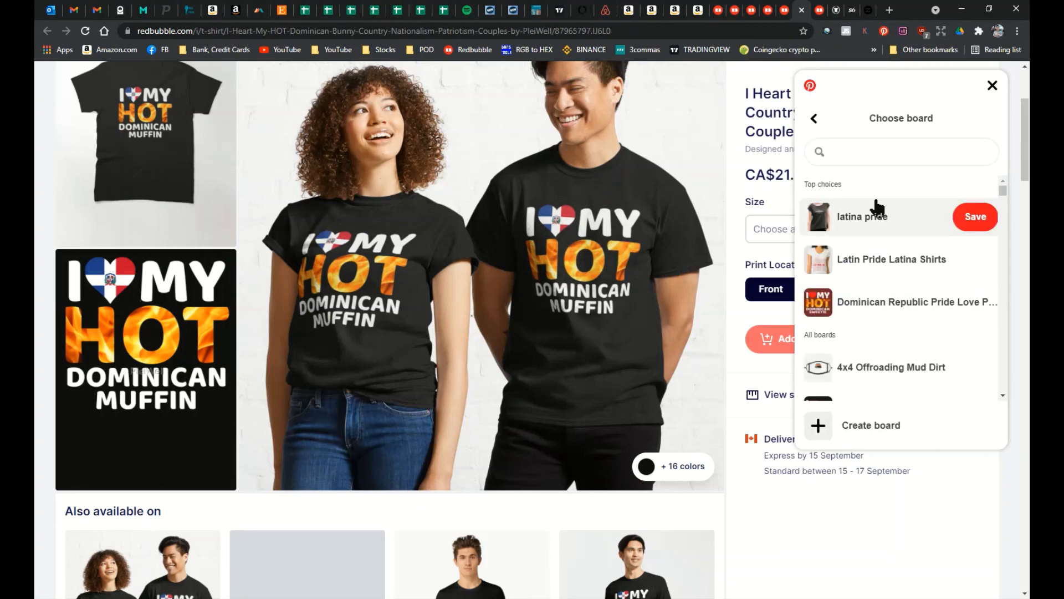
left_click(873, 157)
left_click(915, 259)
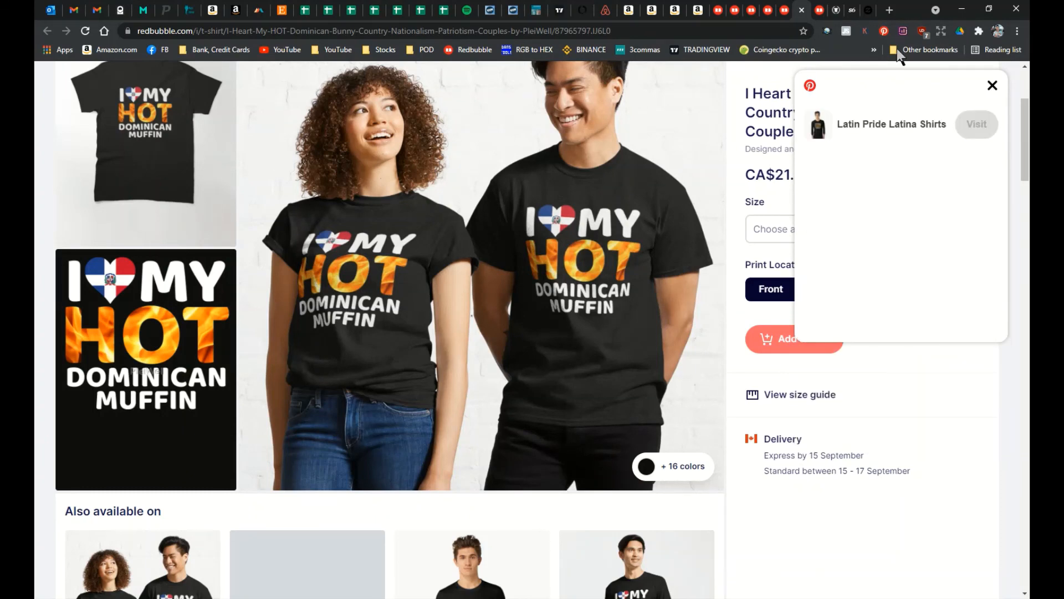
Save all images from the Dominican Fiancee Classic T-Shirt listing to the Dominican Republic board.
left_click(819, 10)
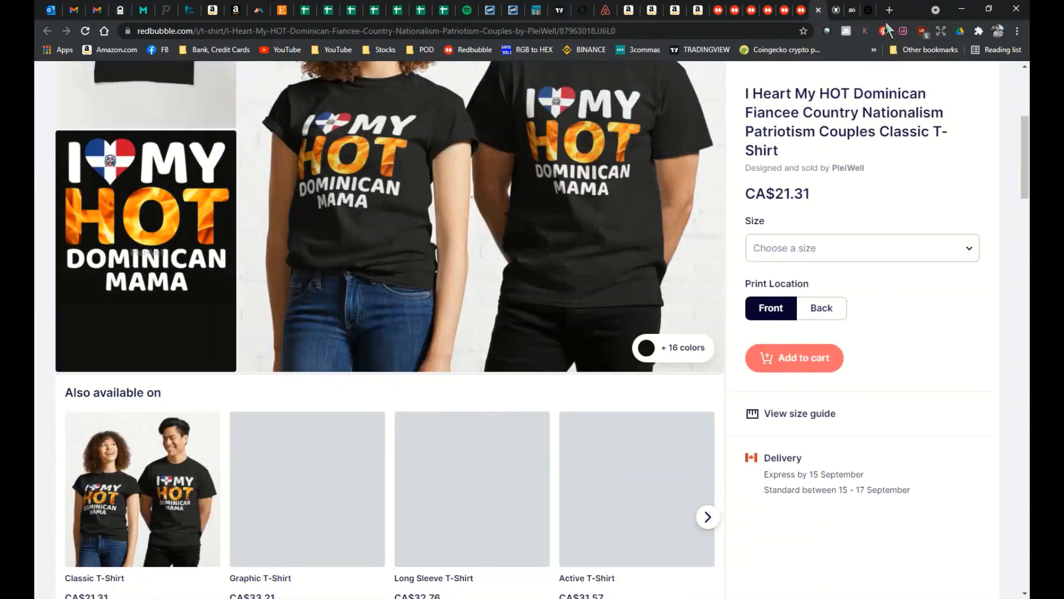
left_click(884, 31)
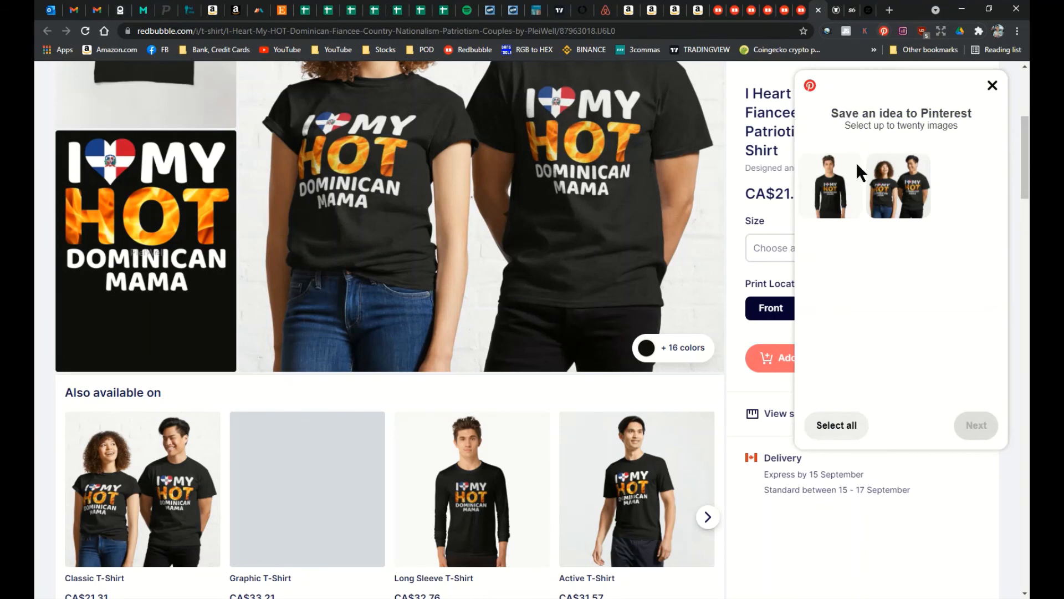
left_click(846, 426)
left_click(976, 425)
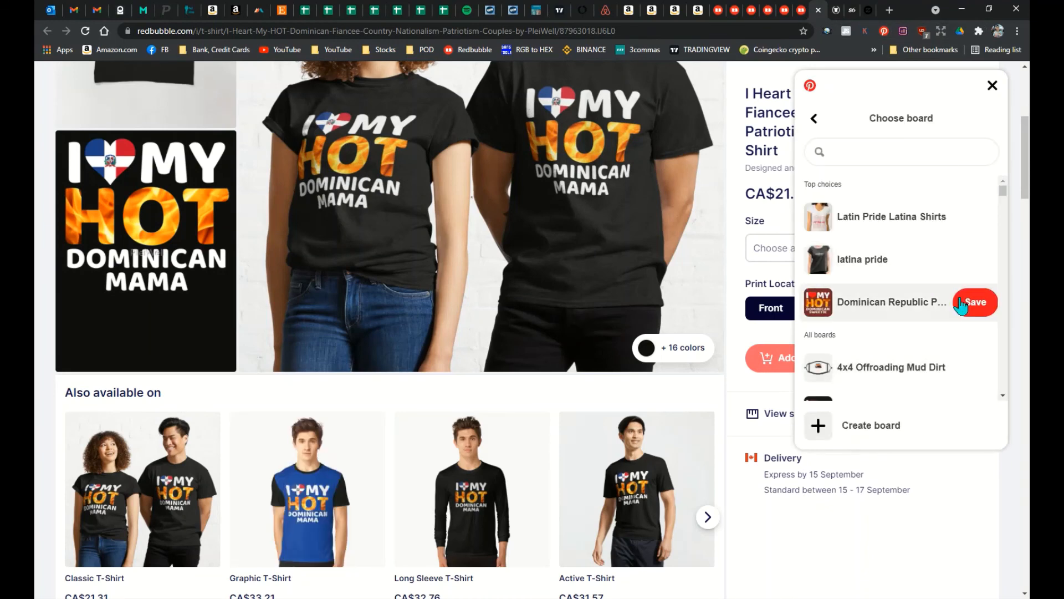
left_click(813, 117)
Switch to the TeePublic storefront, begin a Pinterest save and select the "I Heart My HOT Dominican" designs, leaving out the Dad Jokes ones.
left_click(834, 9)
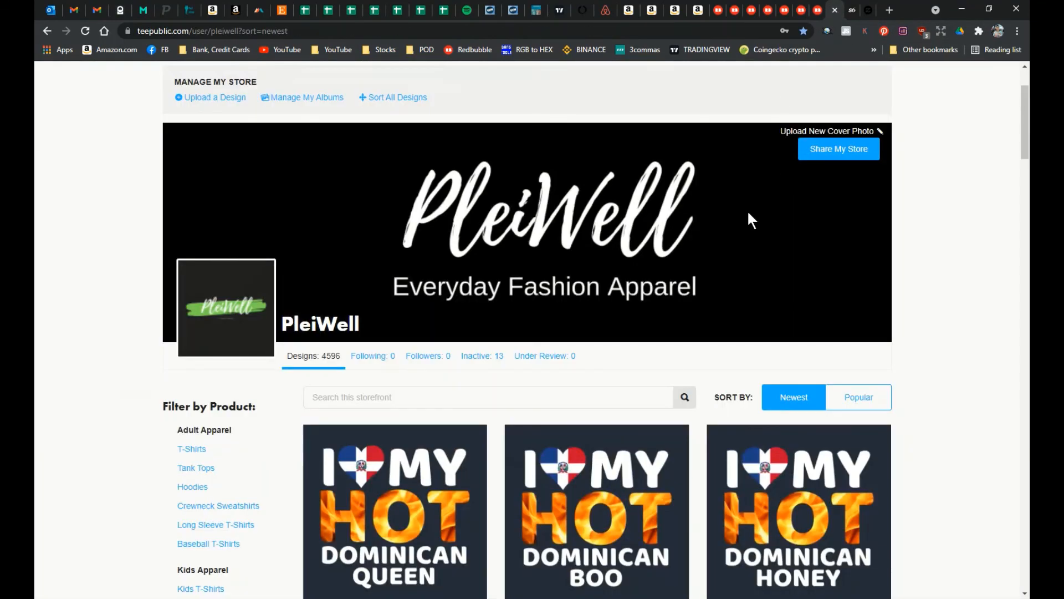
scroll(756, 227, "down", 8)
scroll(815, 127, "down", 8)
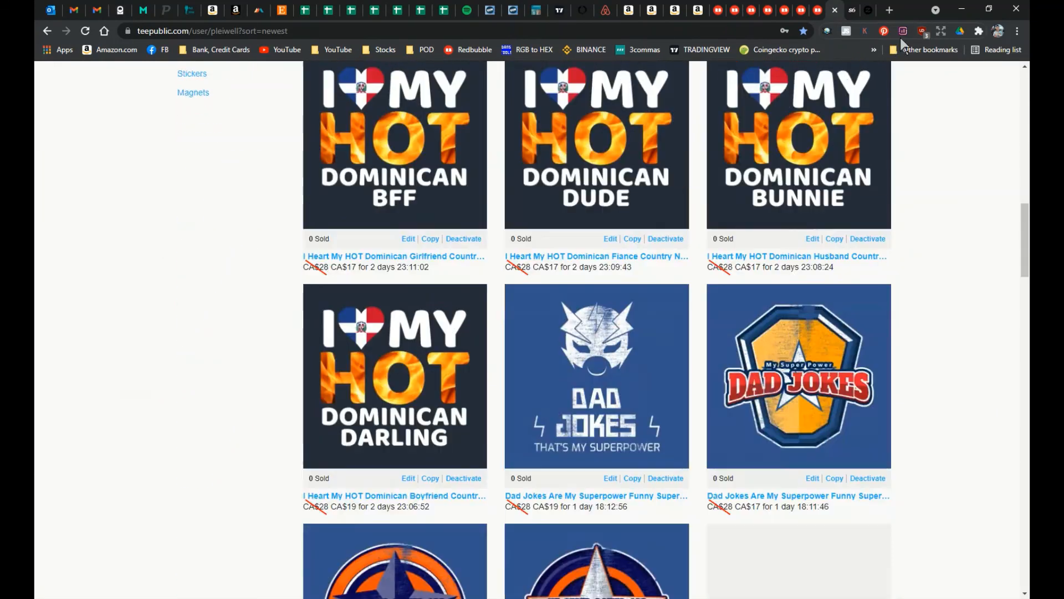
scroll(884, 93, "up", 10)
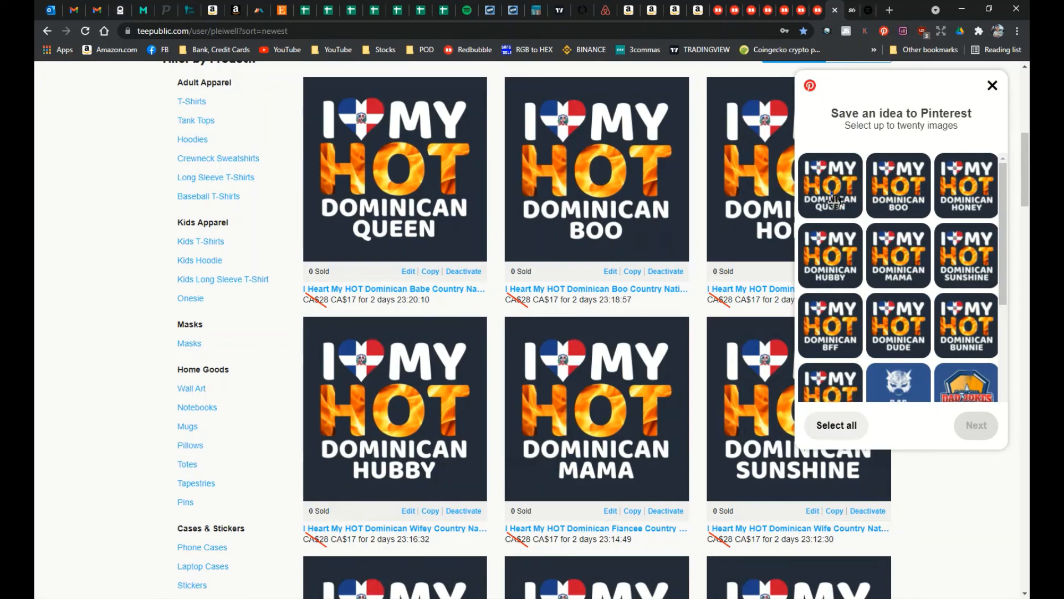
left_click(831, 193)
left_click(833, 258)
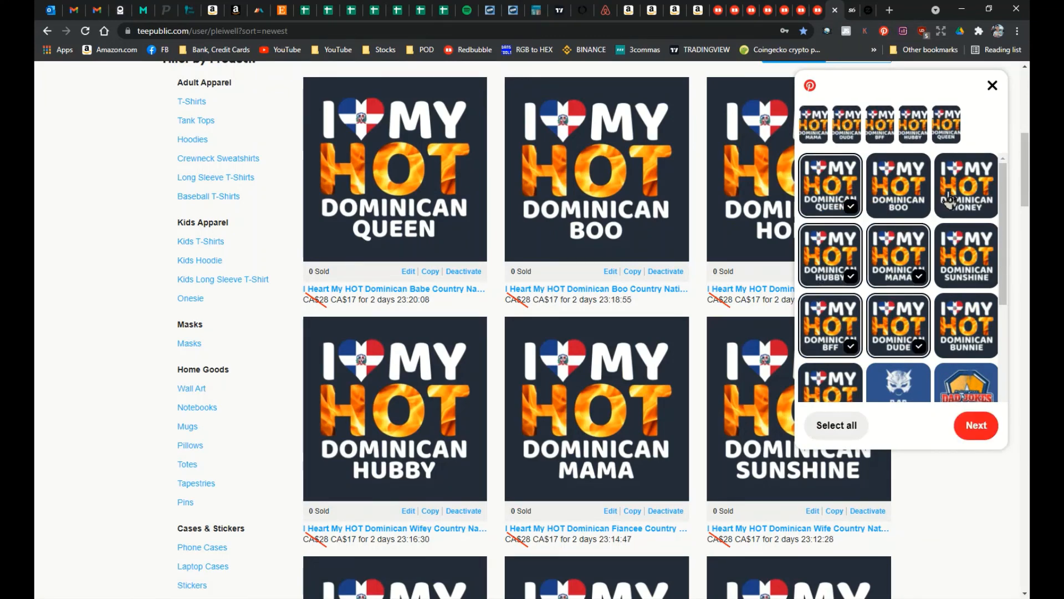
left_click(946, 252)
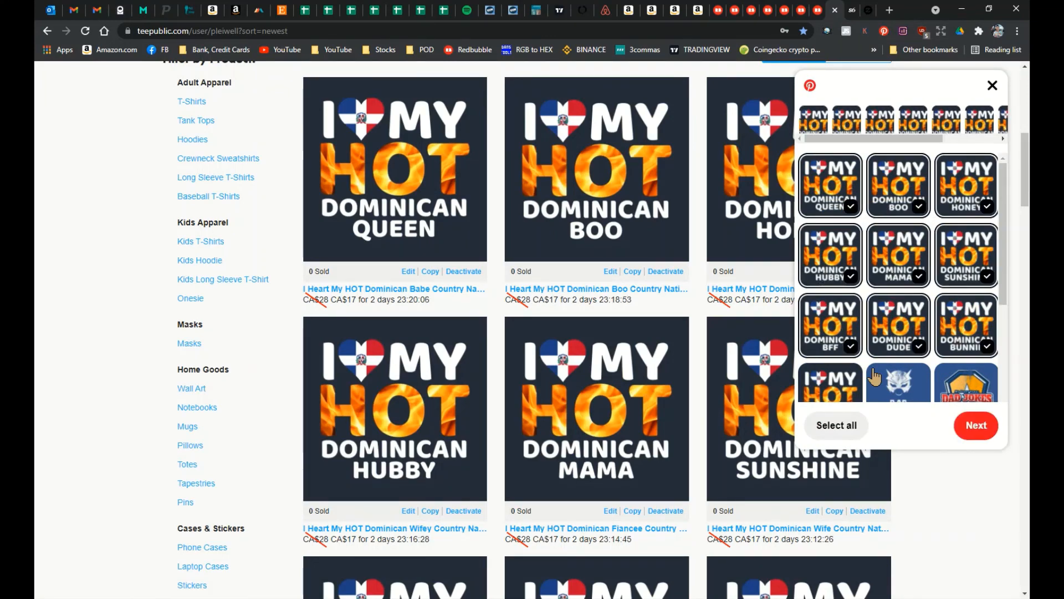
Save the selected TeePublic designs to the first suggested Pinterest board.
left_click(964, 427)
left_click(967, 218)
left_click(904, 239)
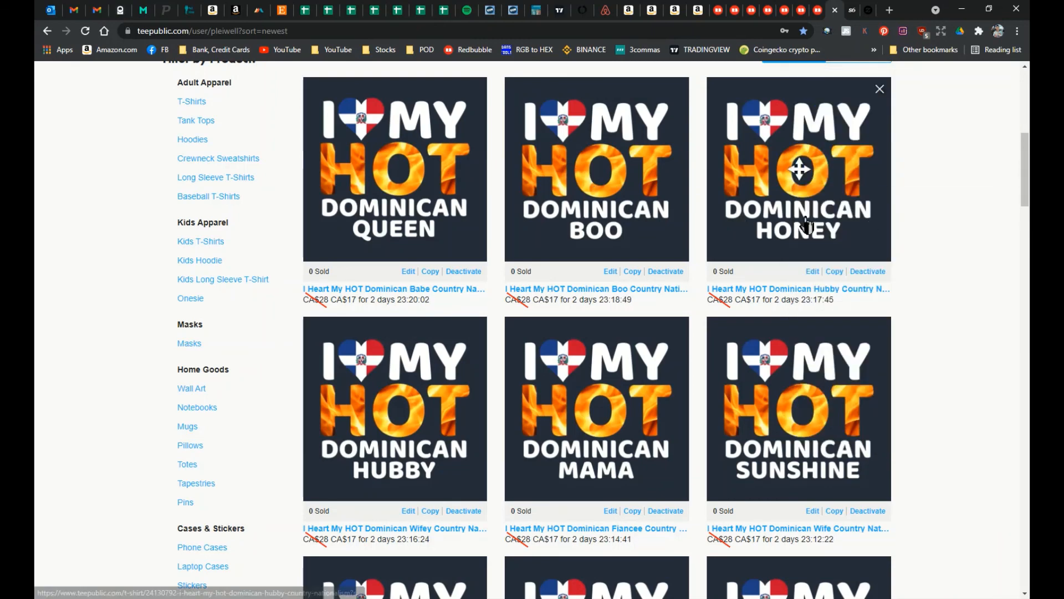
Open the HOT Dominican design listings, including Honey, Boo and Queen, from the TeePublic storefront in separate tabs.
middle_click(805, 218)
middle_click(587, 222)
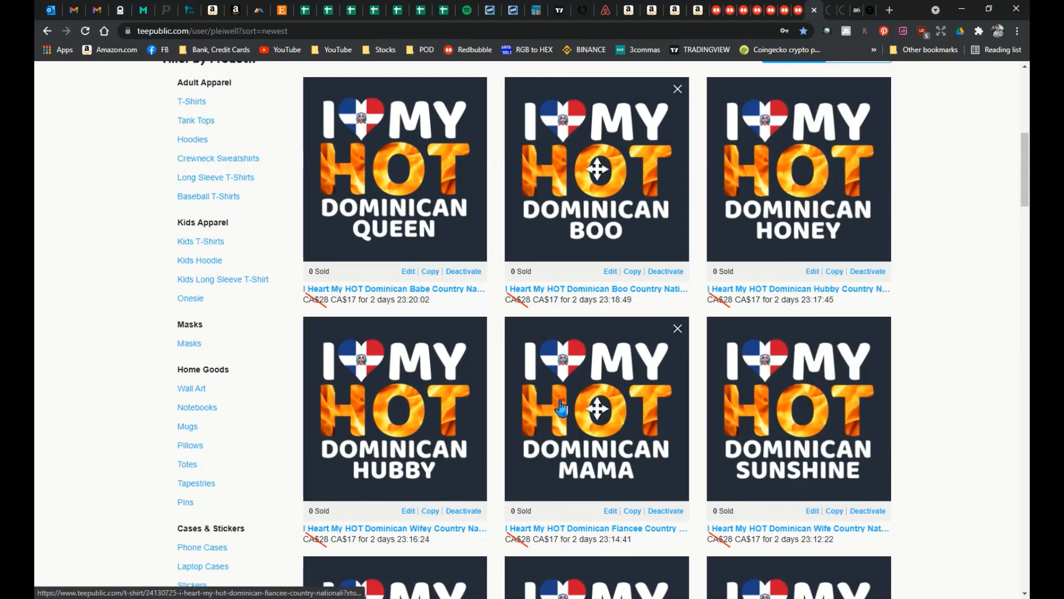
middle_click(430, 219)
scroll(501, 257, "up", 4)
scroll(634, 365, "down", 8)
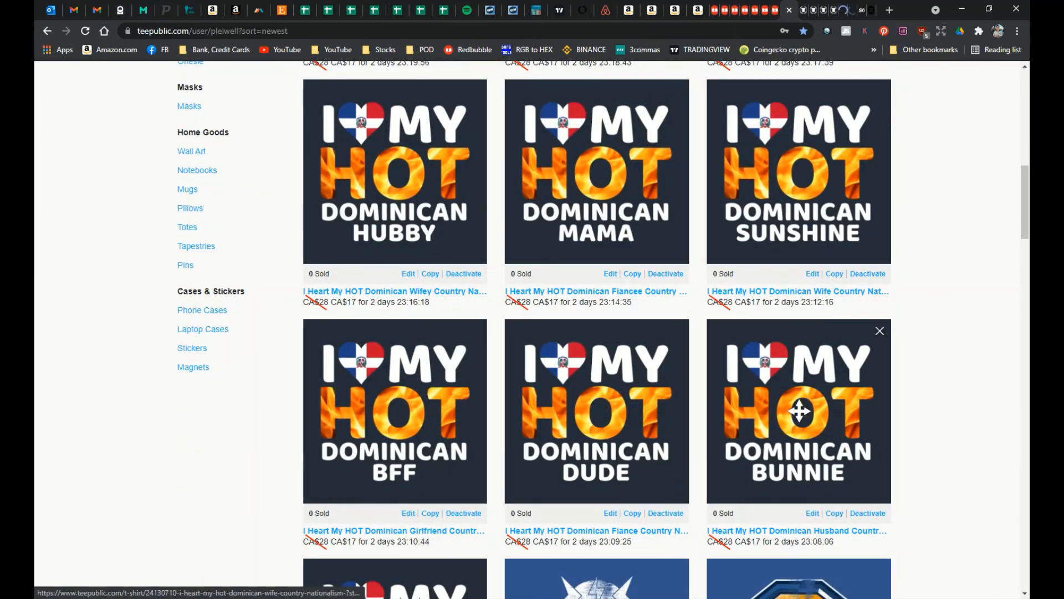
Close the TeePublic storefront tab and the group of finished Redbubble tabs.
left_click(791, 9)
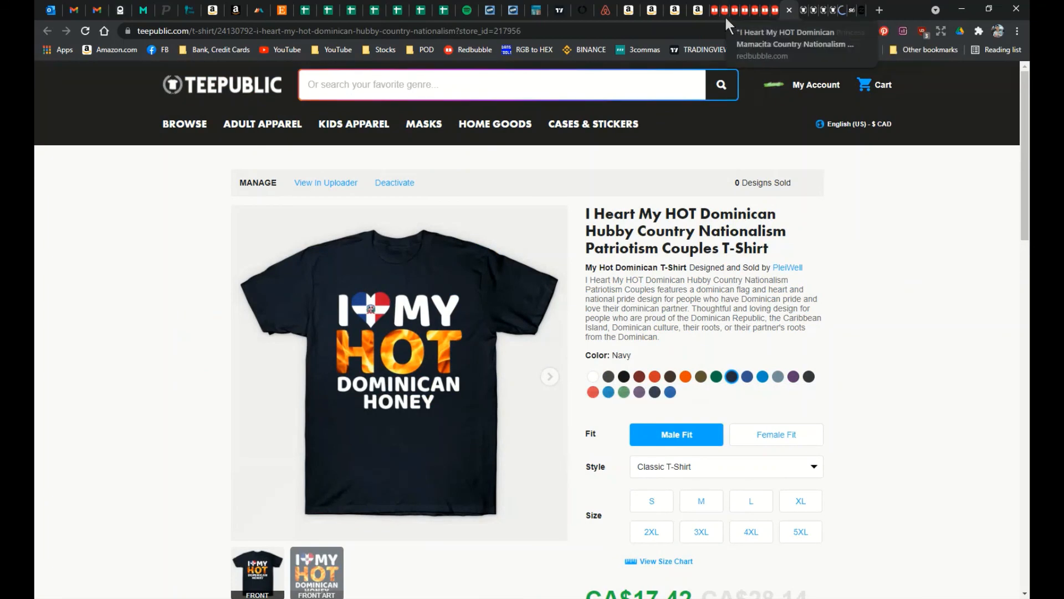
left_click(717, 12)
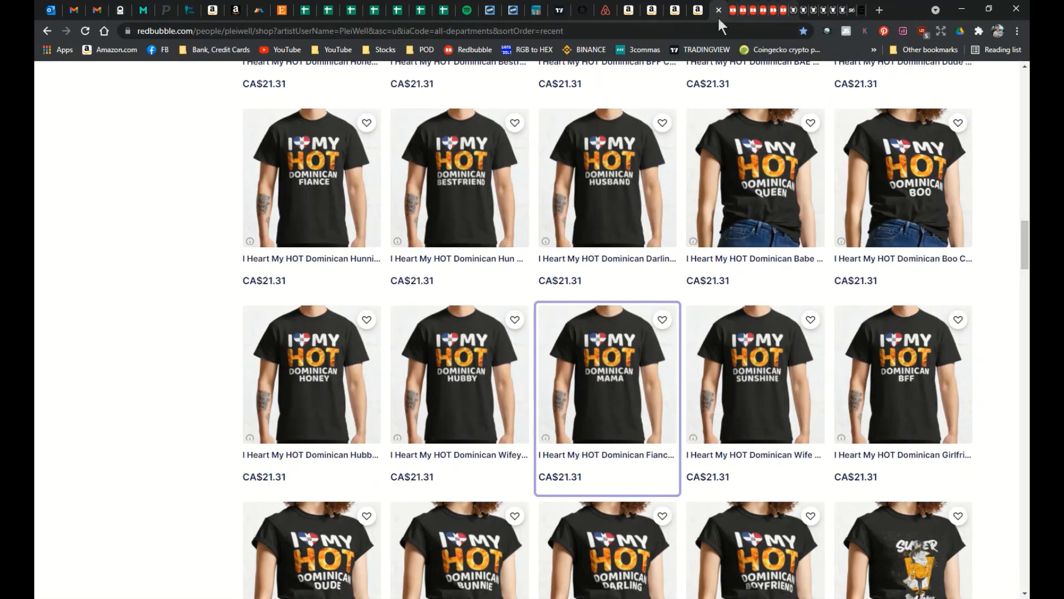
right_click(718, 12)
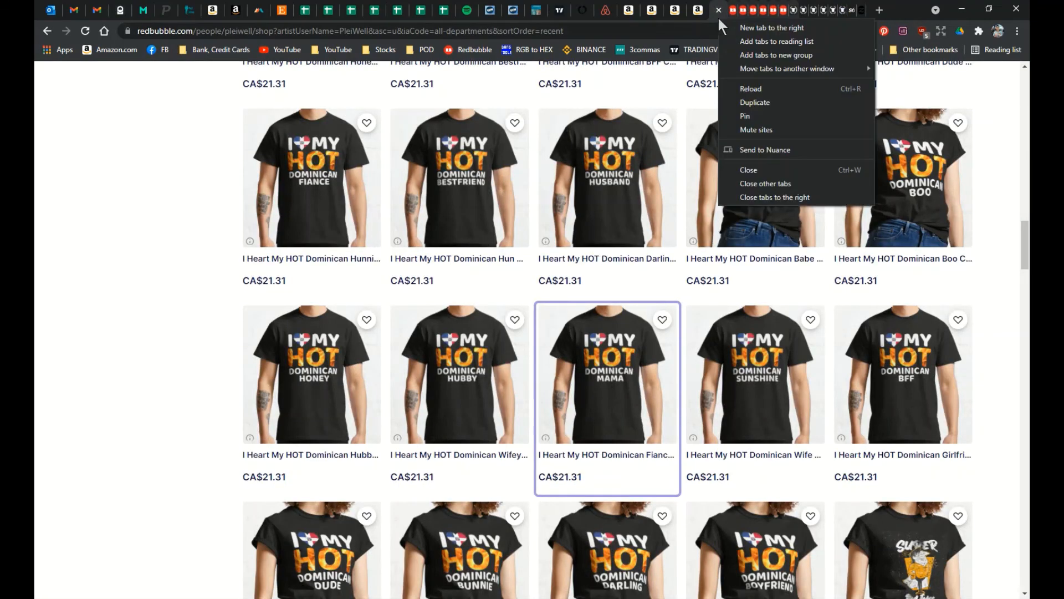
left_click(754, 174)
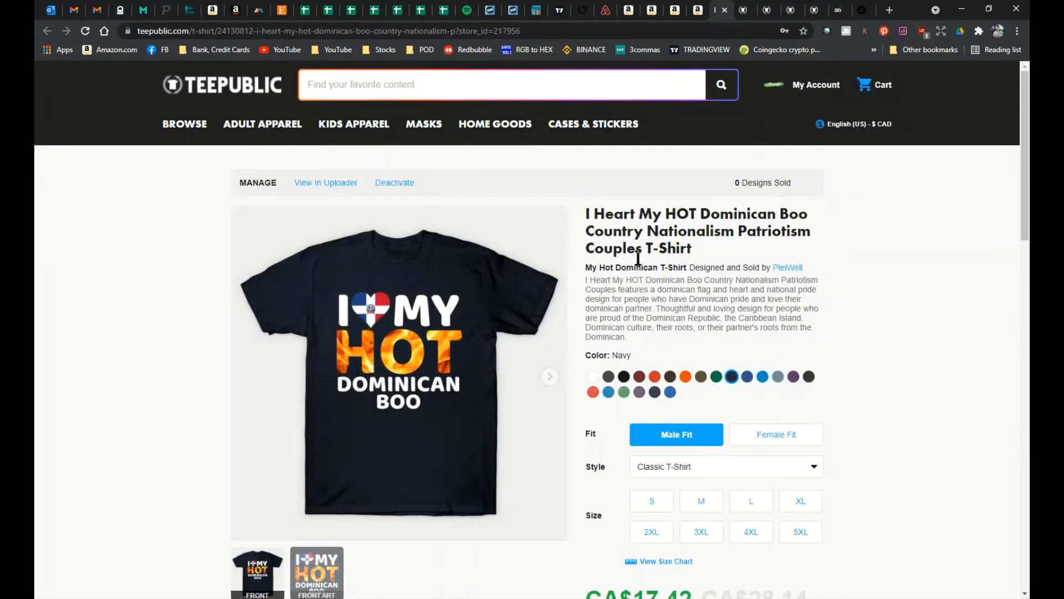
Save all product images of the HOT Dominican Boo listing to Pinterest, leaving out the PleiWell store logo.
scroll(896, 292, "down", 6)
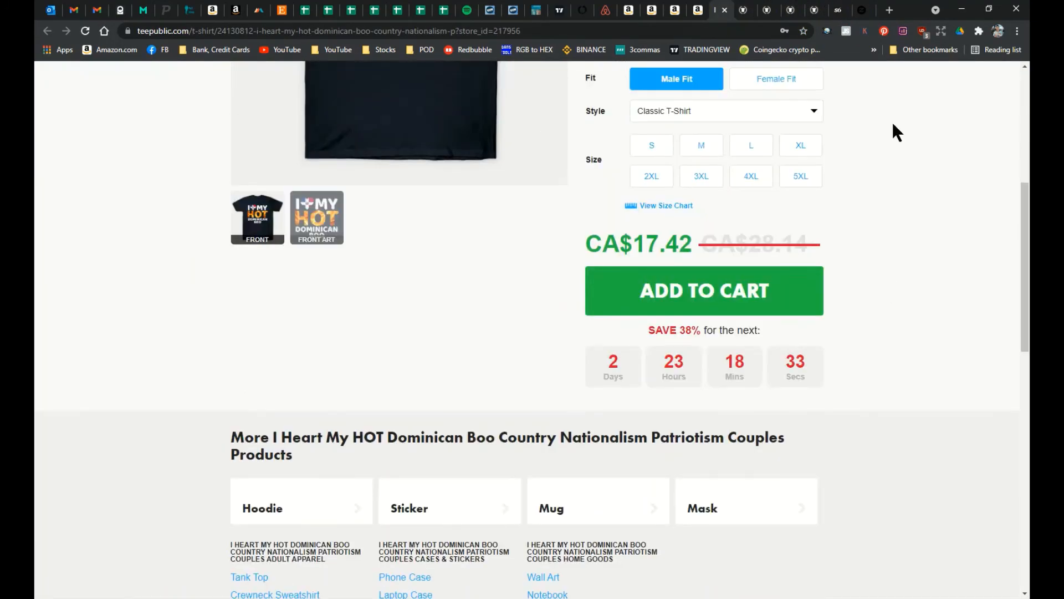
scroll(893, 181, "down", 3)
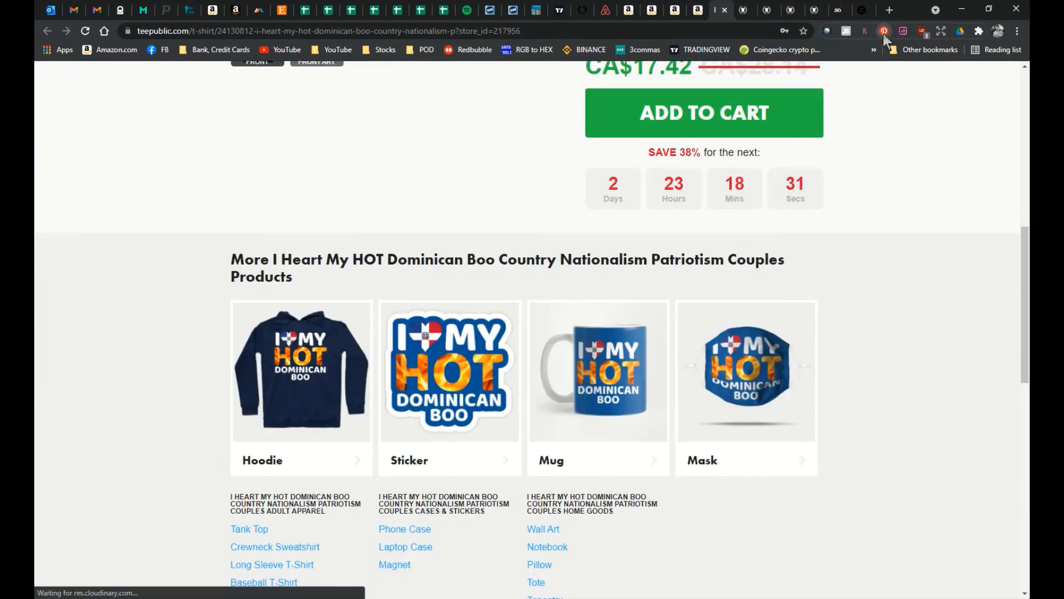
left_click(885, 31)
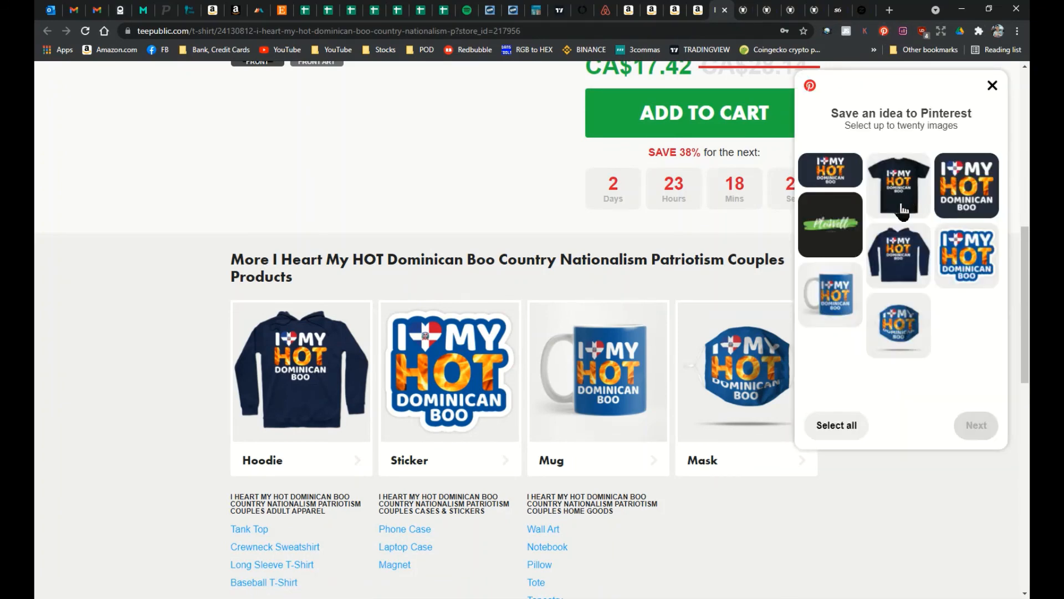
left_click(834, 425)
left_click(830, 238)
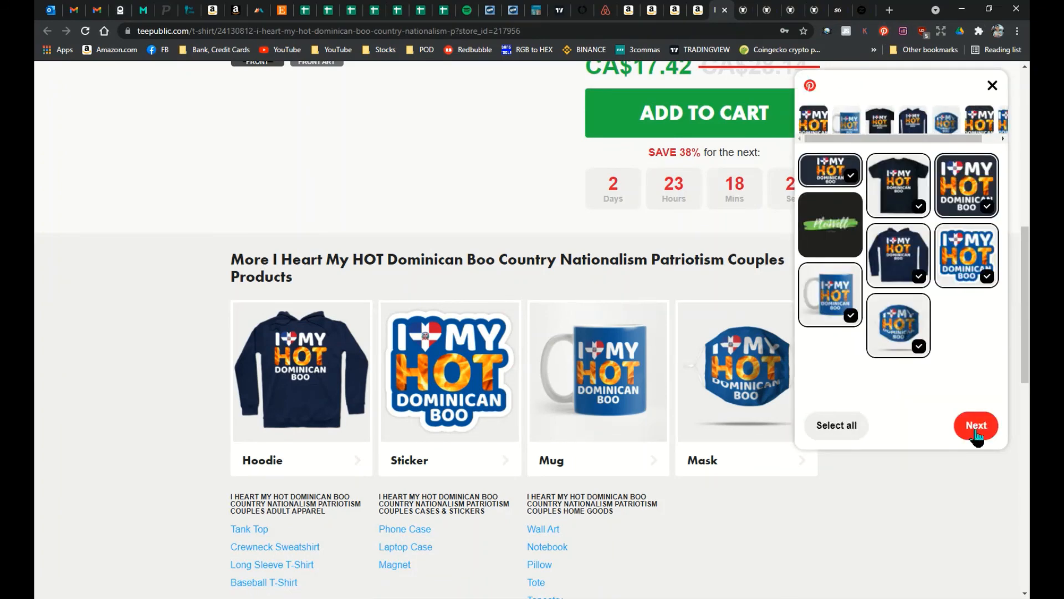
left_click(975, 429)
left_click(975, 166)
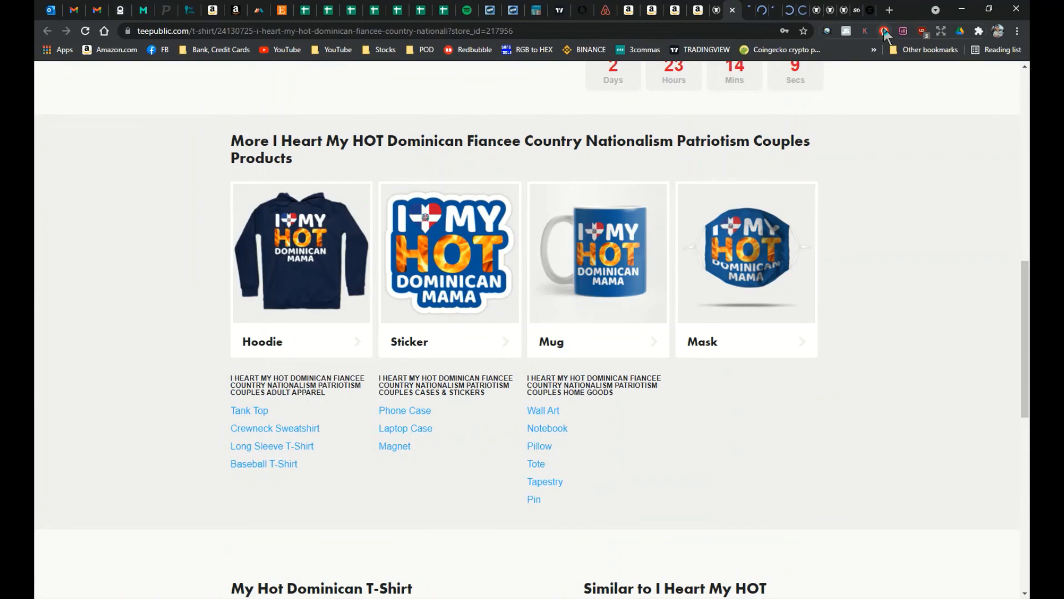
Save the product images from the remaining open TeePublic listings, including HOT Dominican Fiancee, Wifey and Husband, to Pinterest without the store logo.
left_click(885, 31)
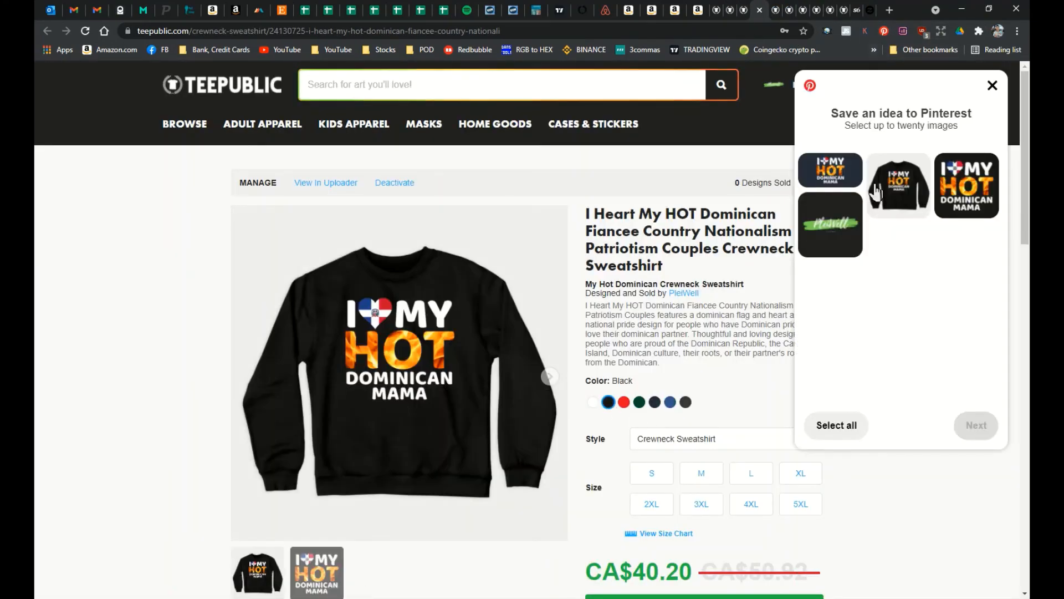
left_click(974, 423)
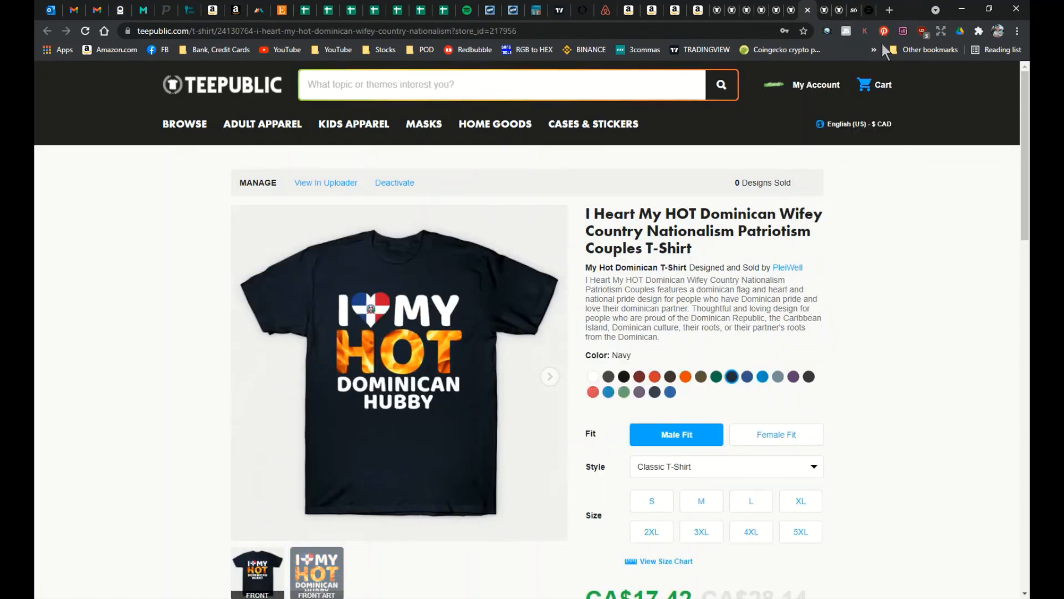
left_click(885, 31)
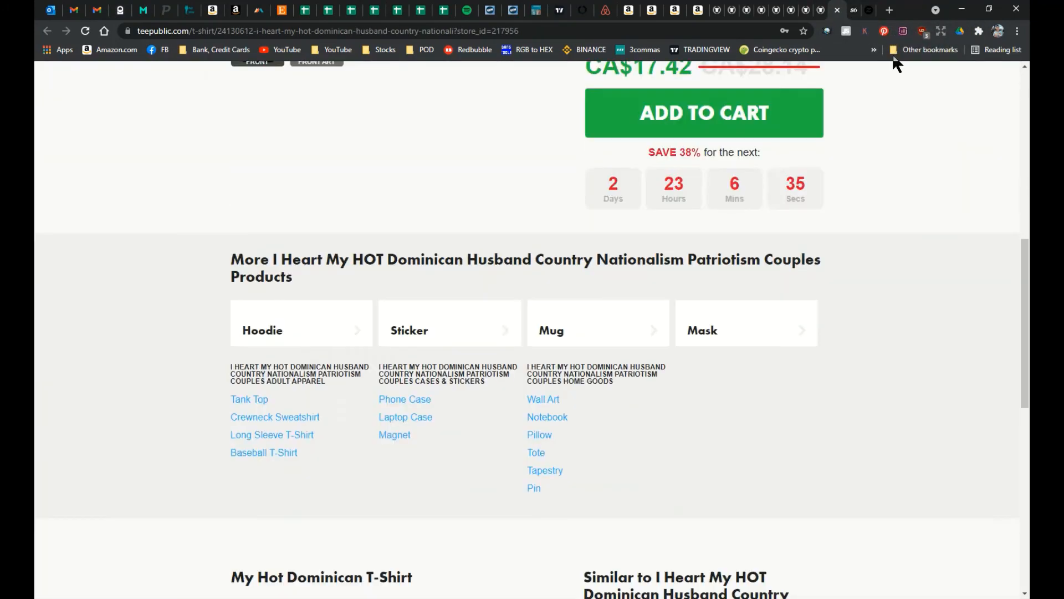
left_click(884, 31)
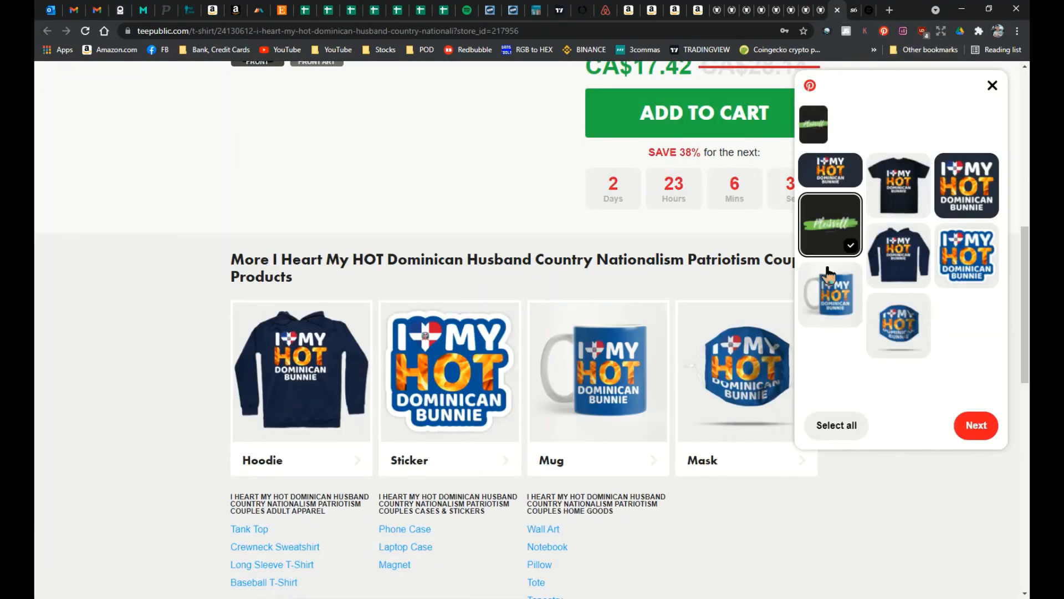
left_click(973, 425)
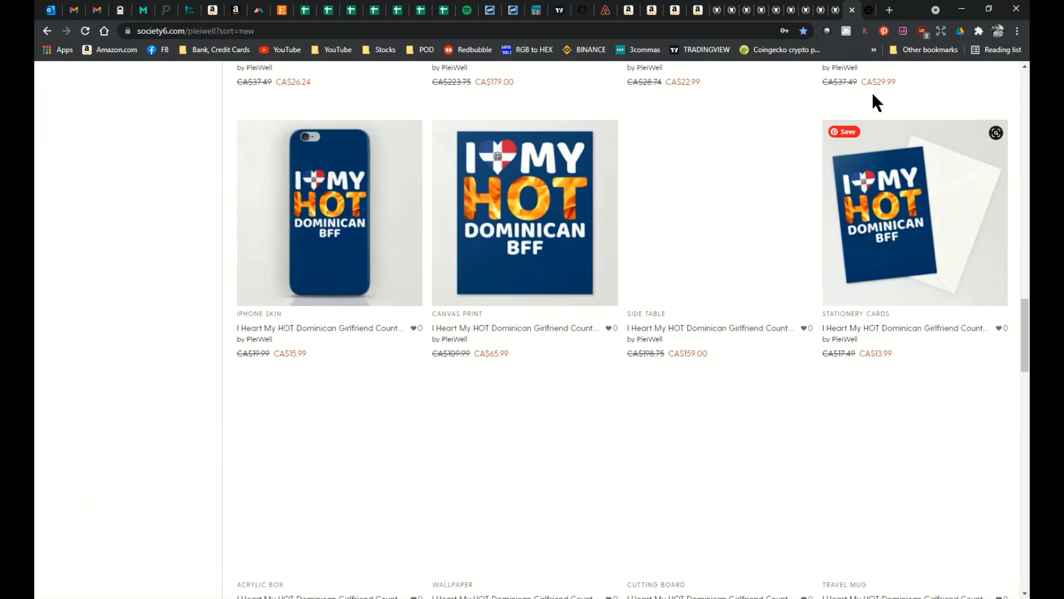
Begin a Pinterest save from the Society6 shop page showing the HOT Dominican Girlfriend products.
left_click(884, 31)
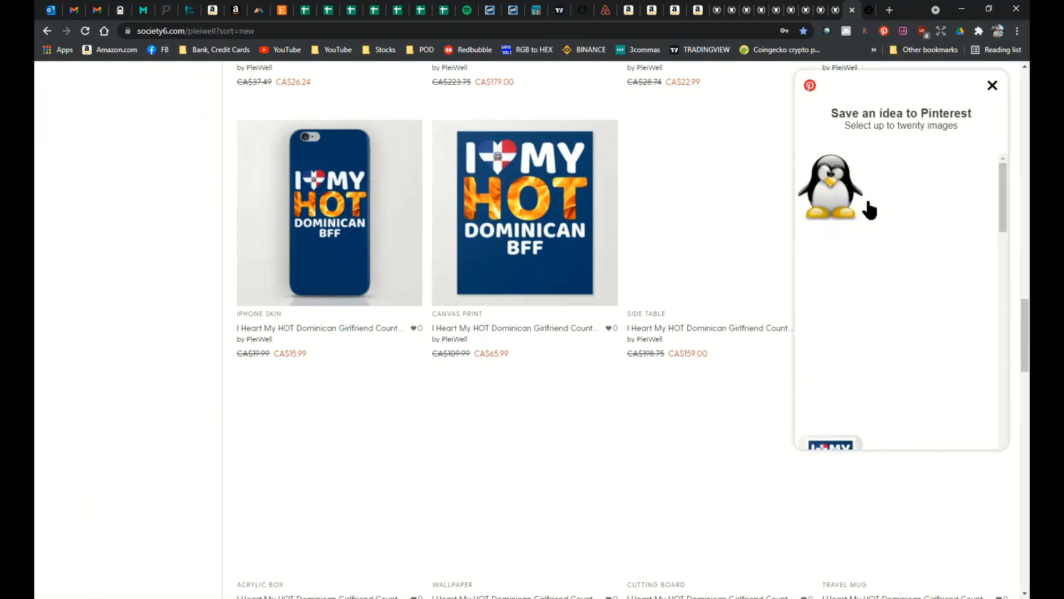